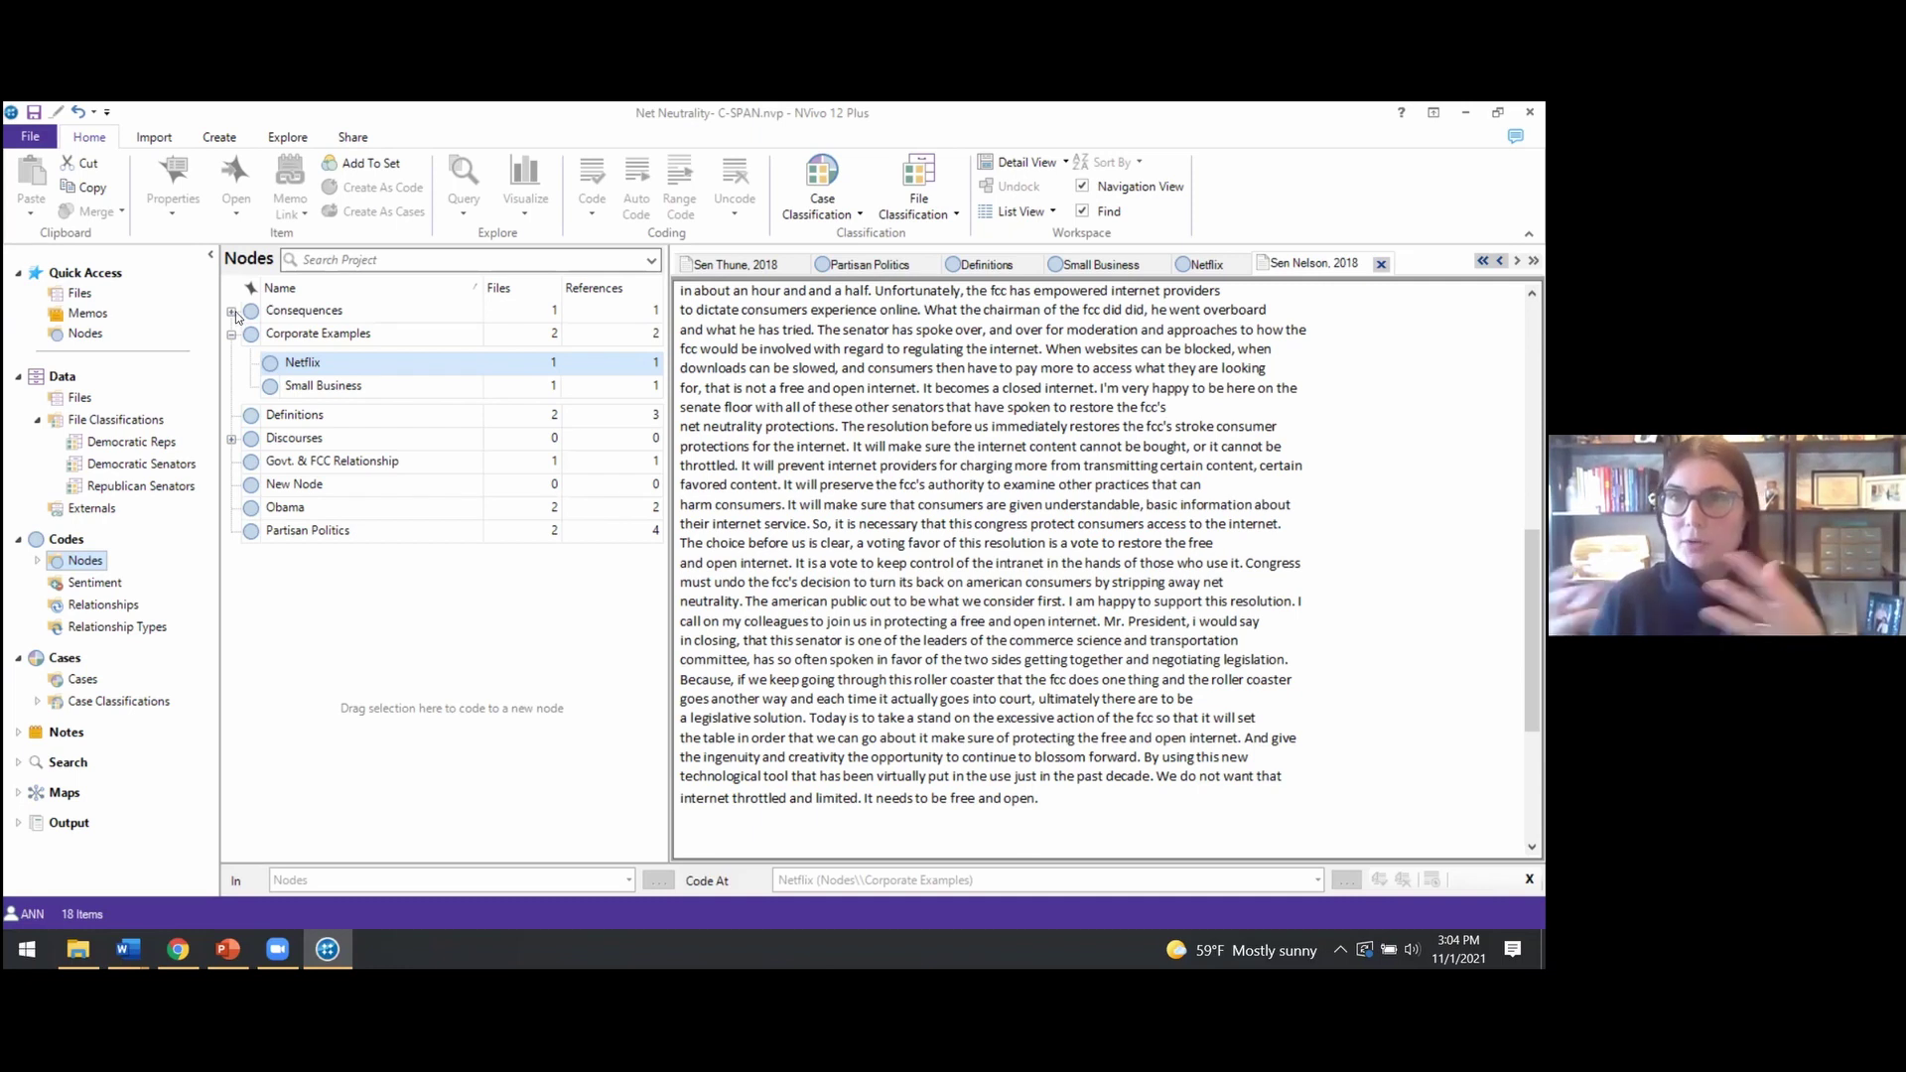
# Expand the Consequences node, open its child node Monopoly and review the coded references from each senator's file
pyautogui.click(238, 317)
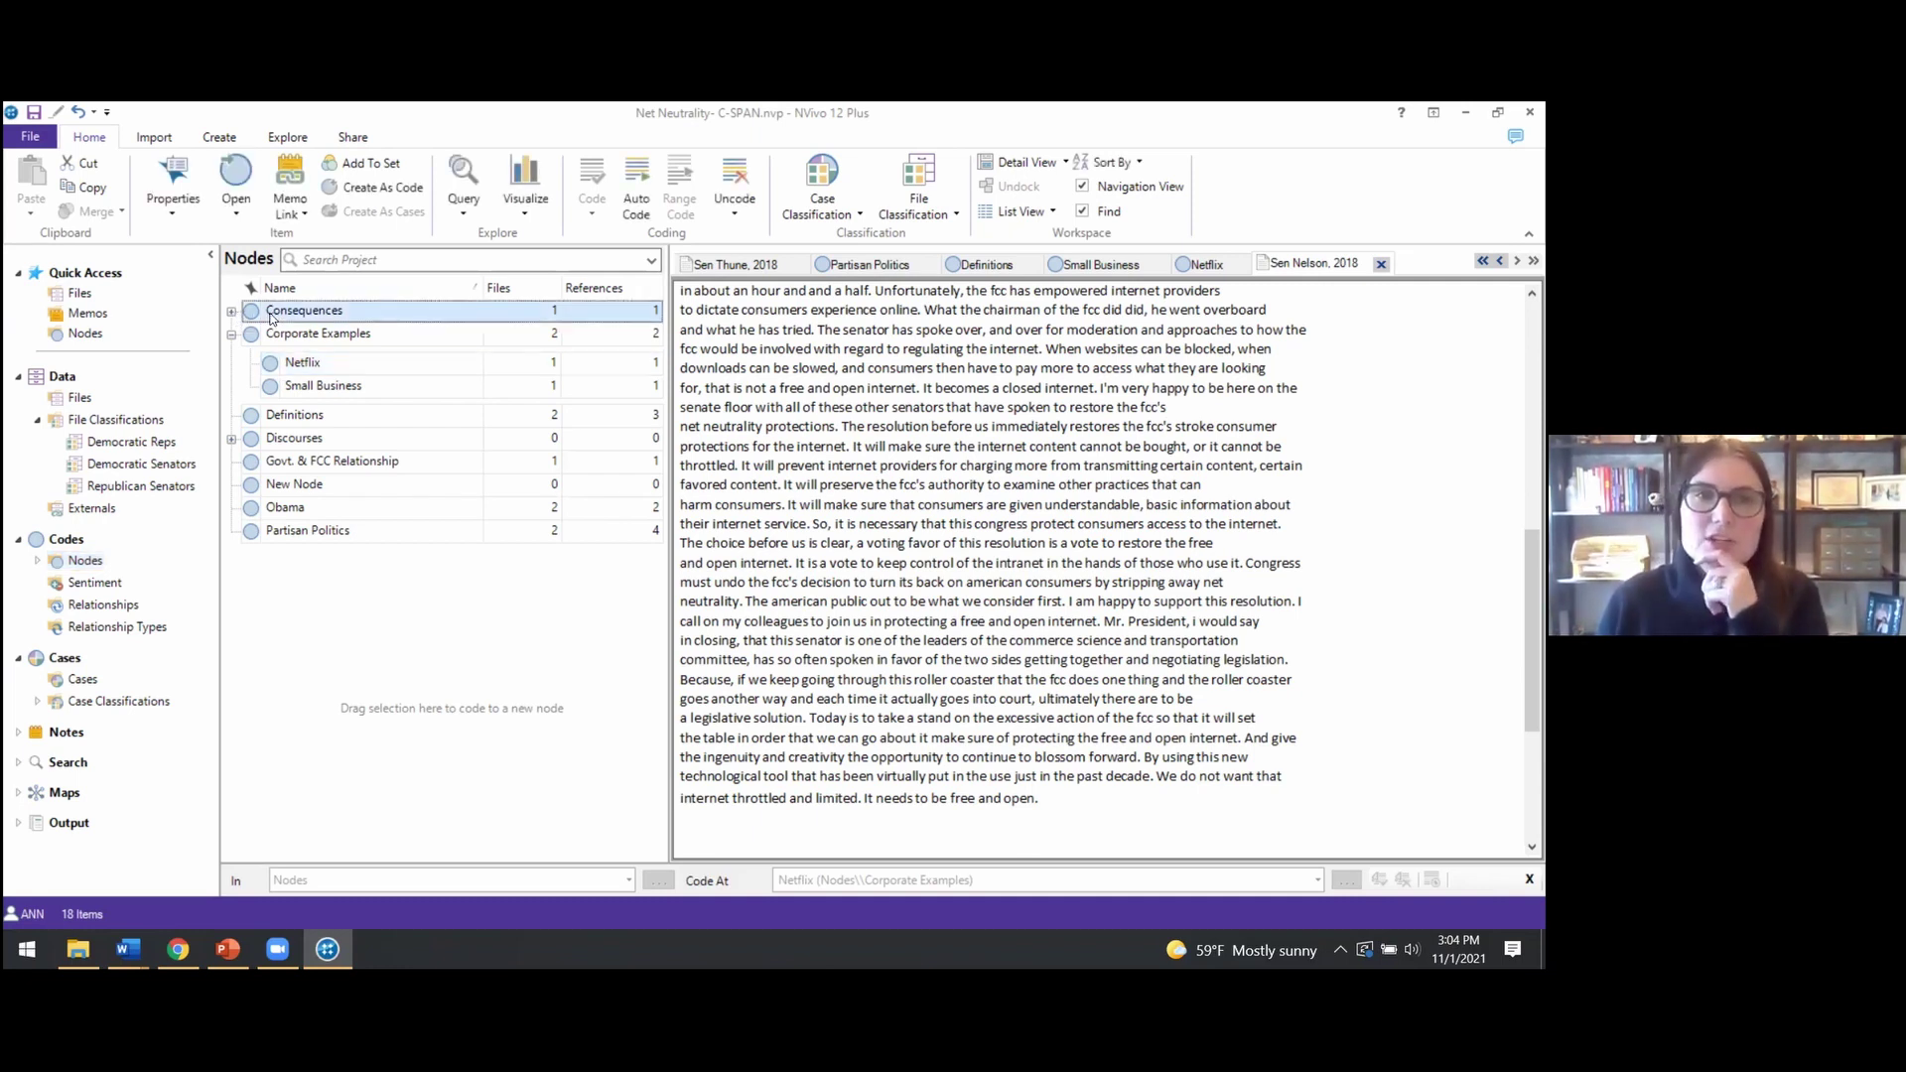
pyautogui.click(233, 312)
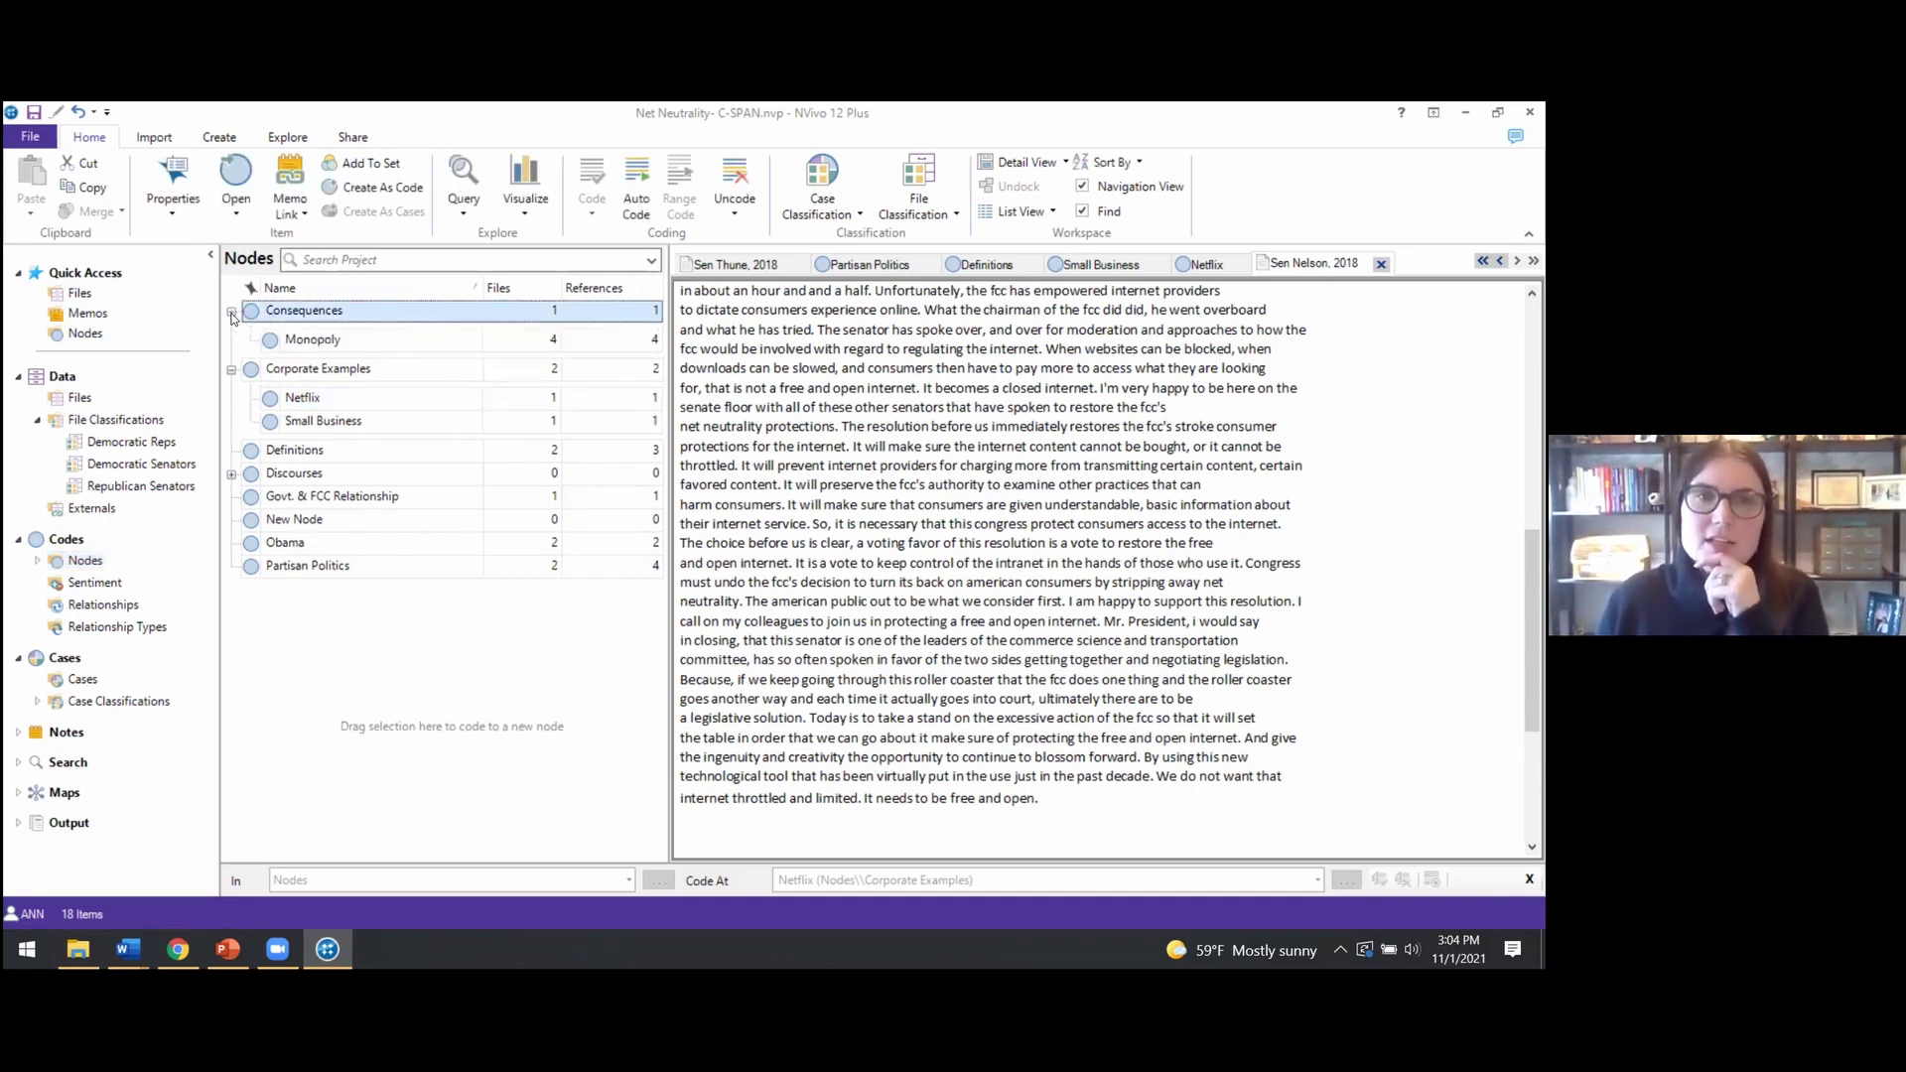
pyautogui.click(306, 340)
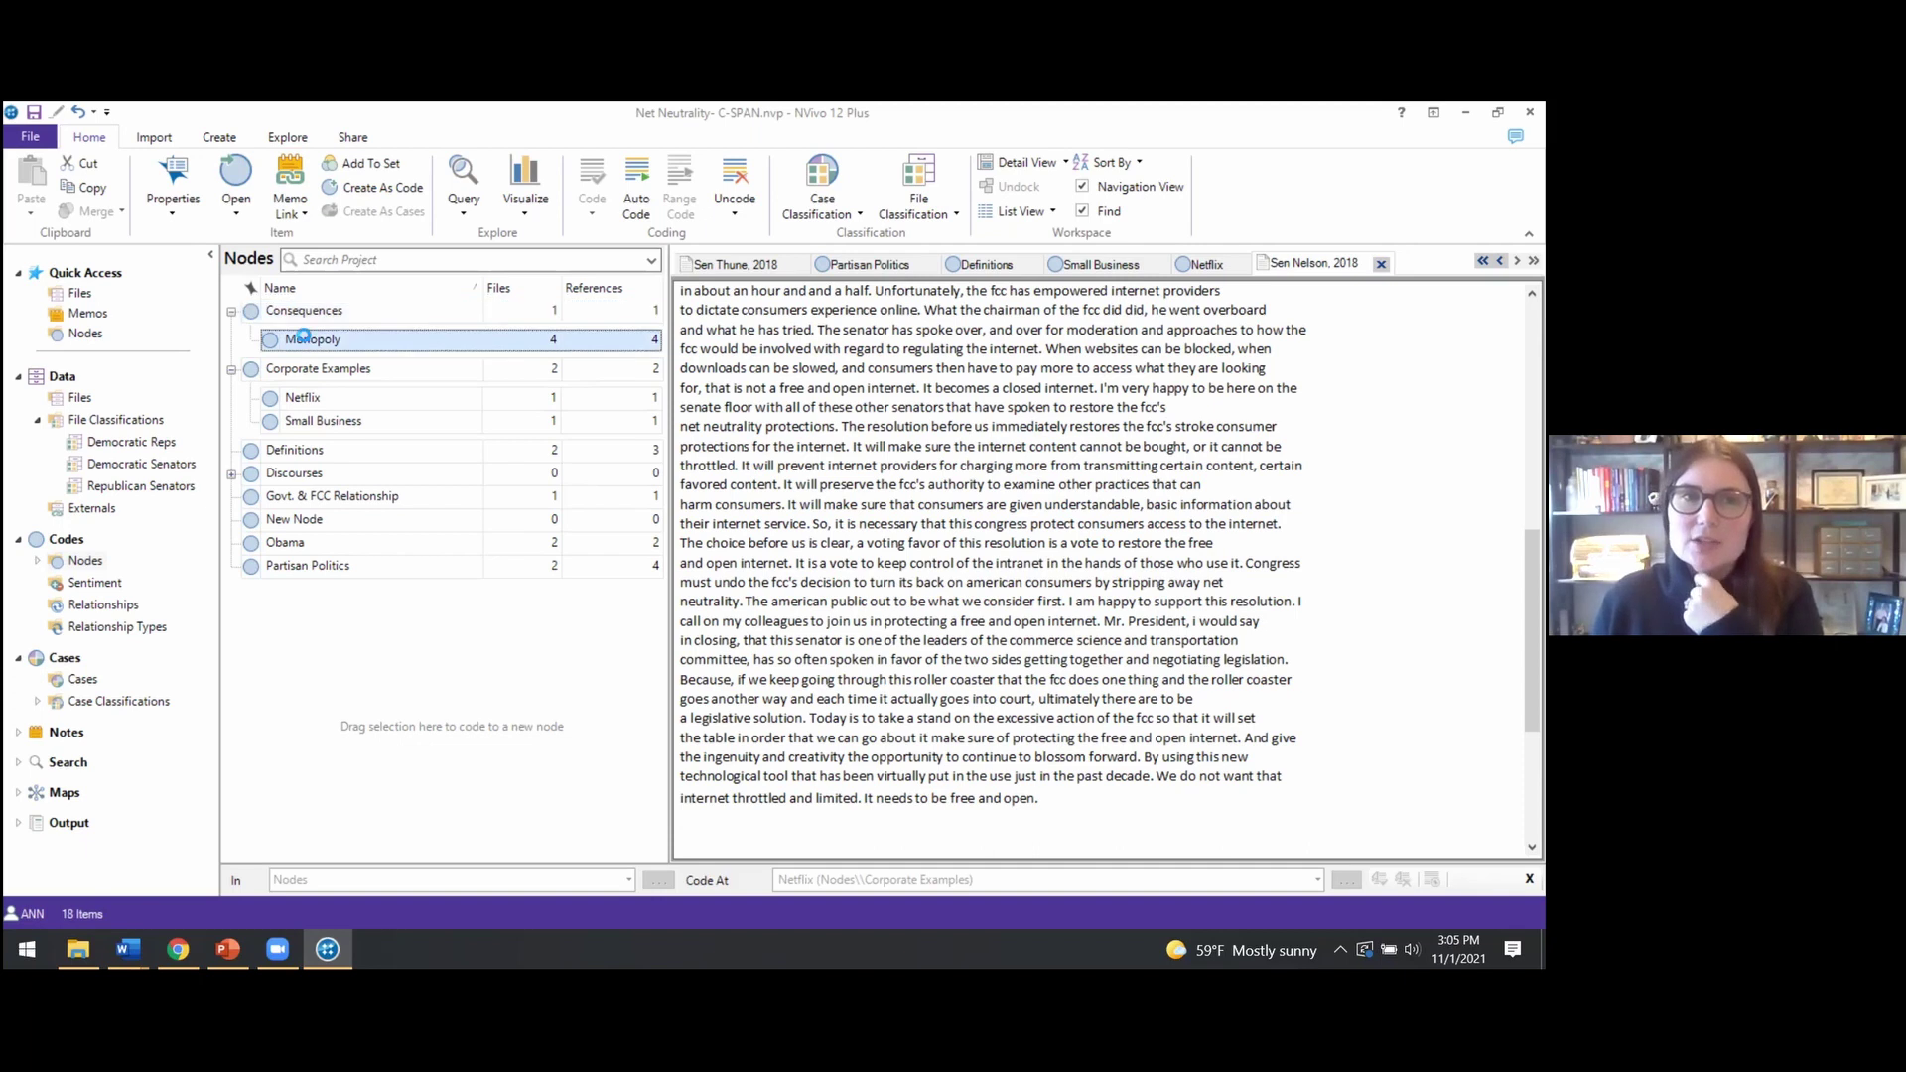
pyautogui.doubleClick(306, 339)
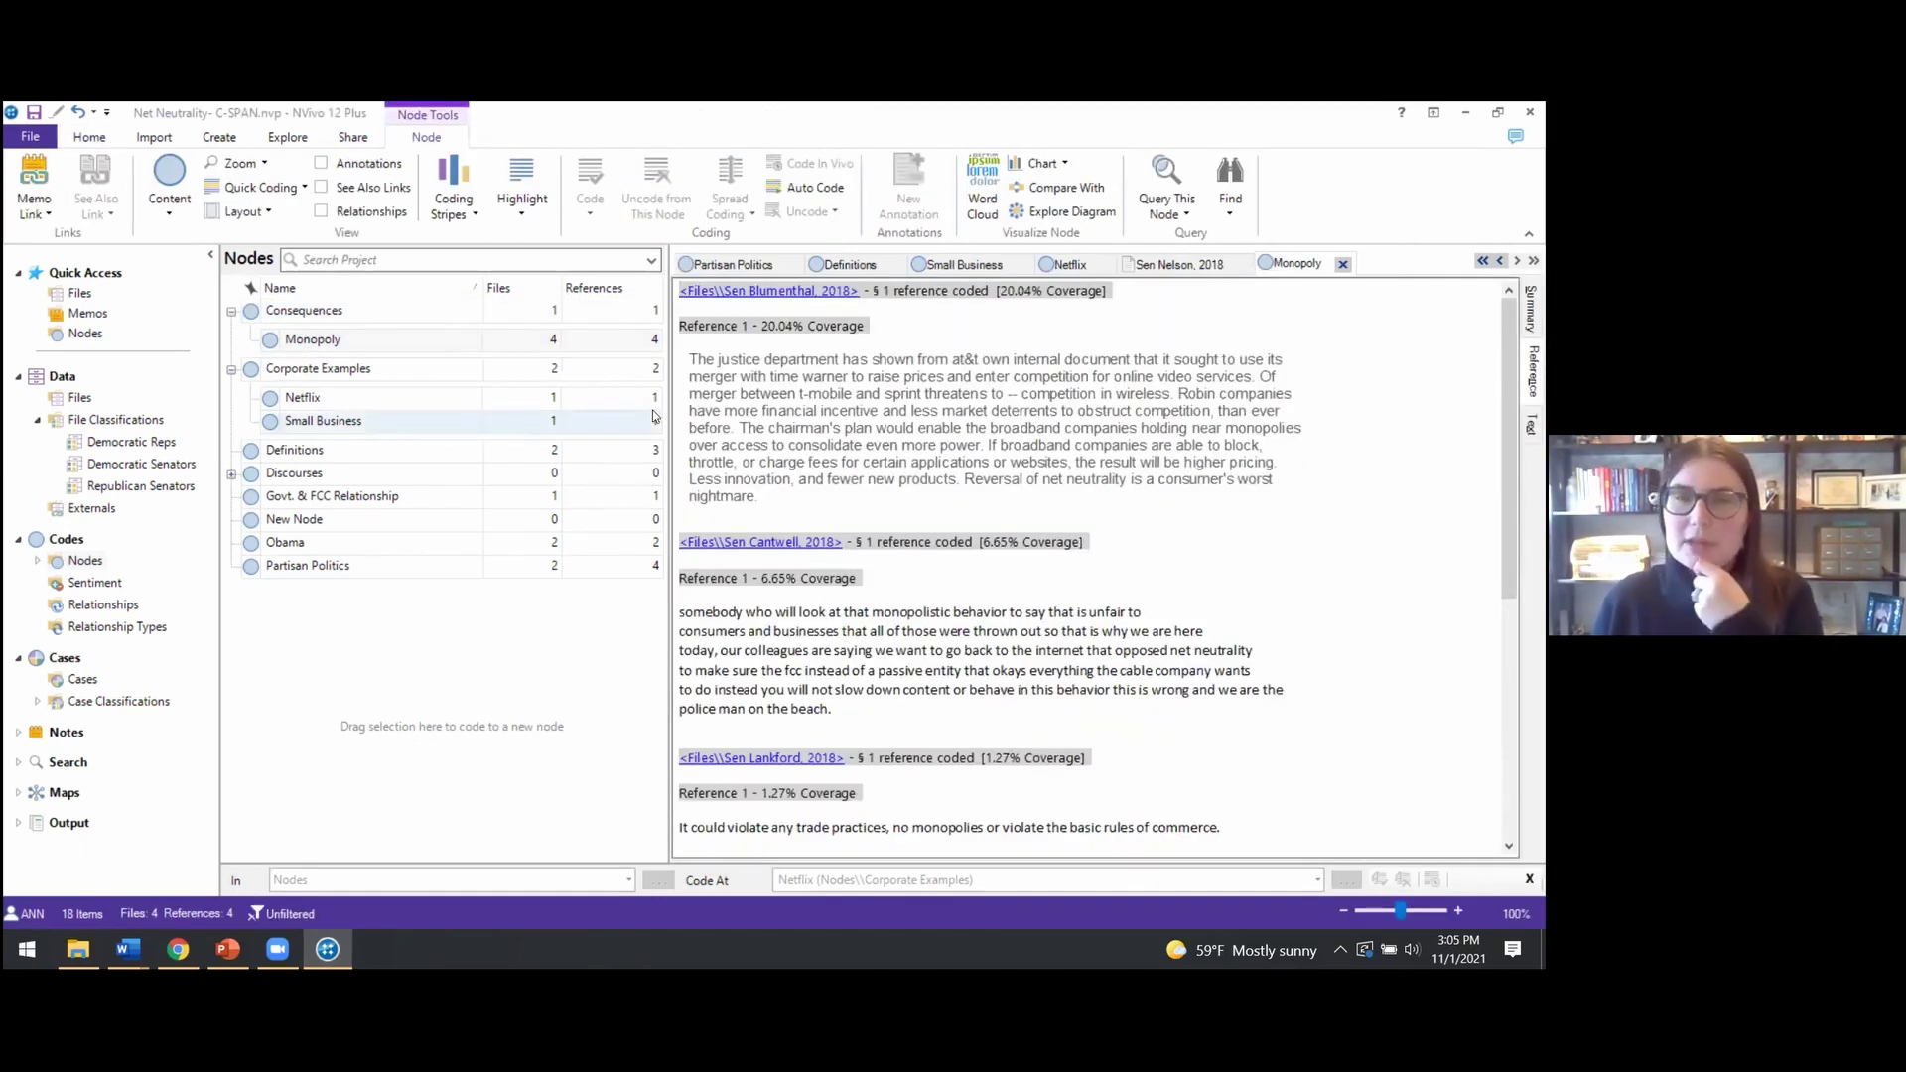
pyautogui.scroll(-4, 801, 407)
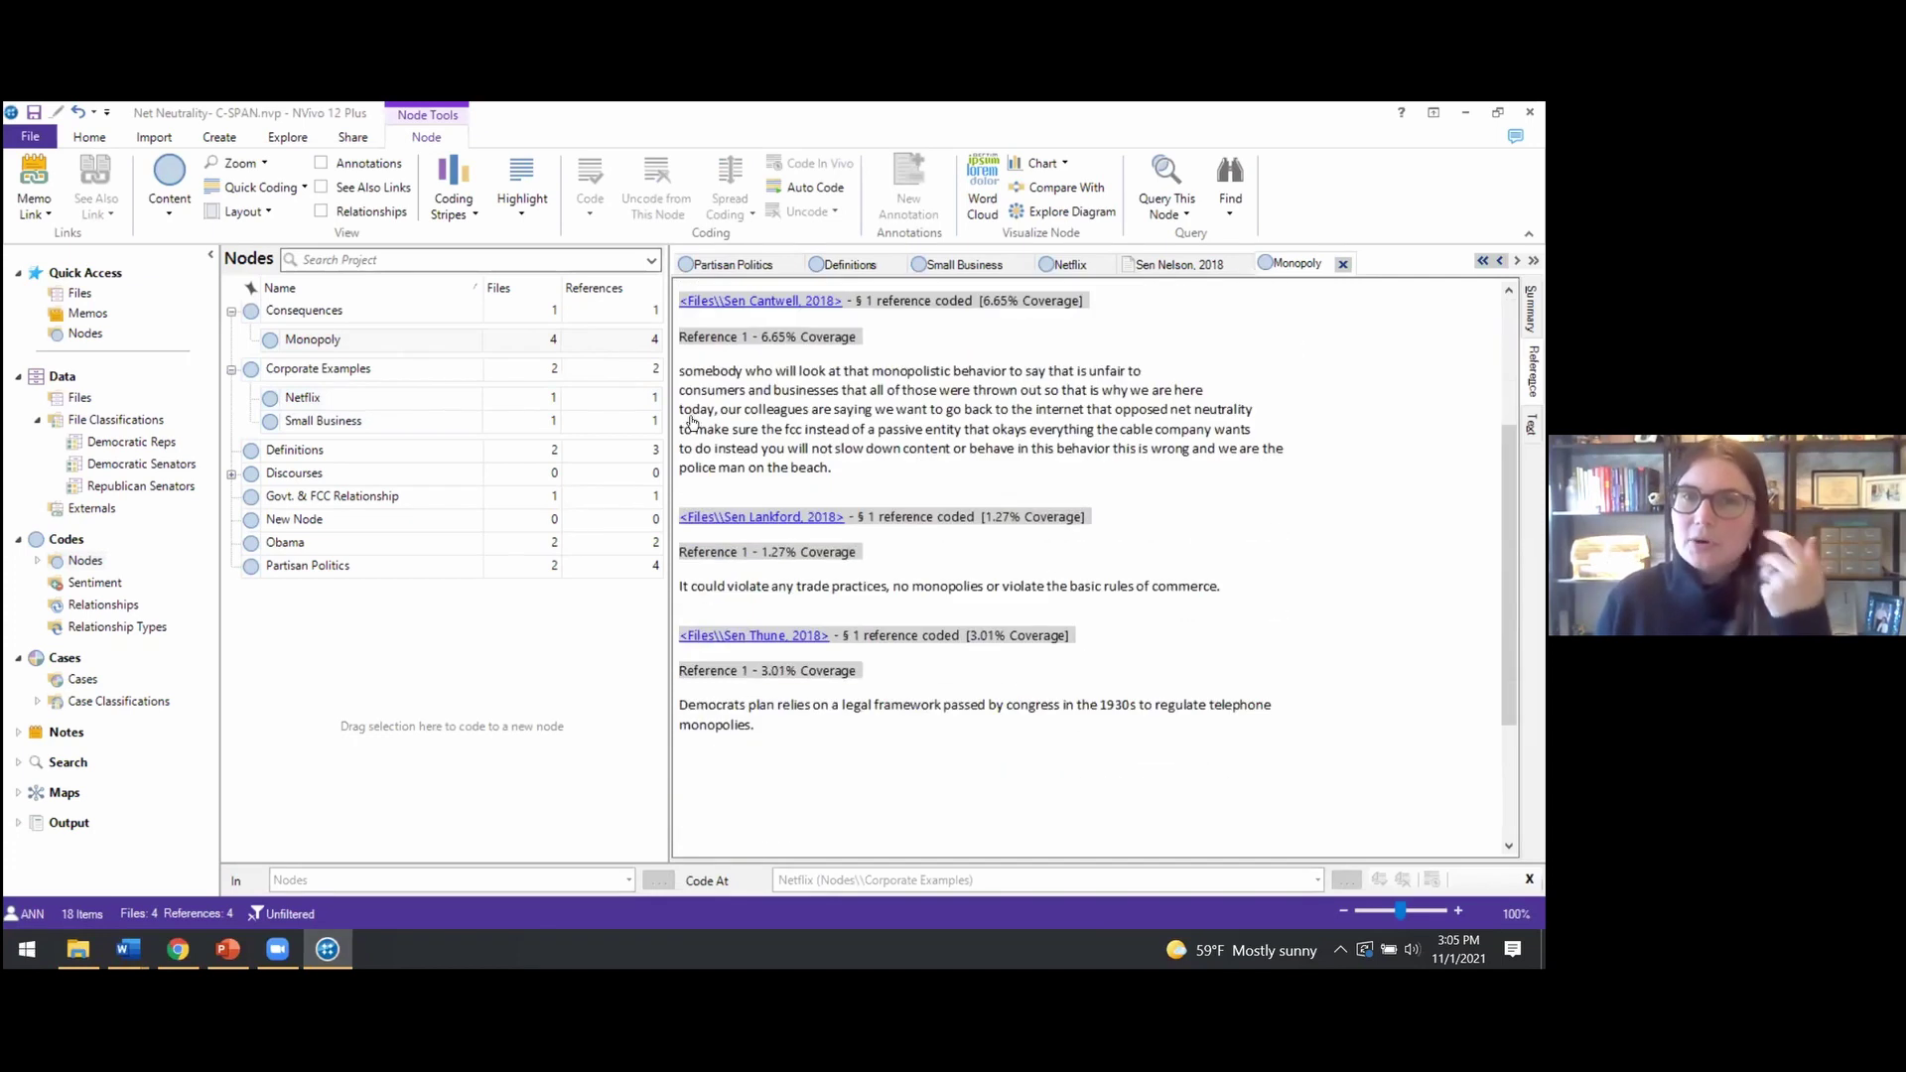
pyautogui.scroll(1, 920, 688)
pyautogui.scroll(2, 920, 689)
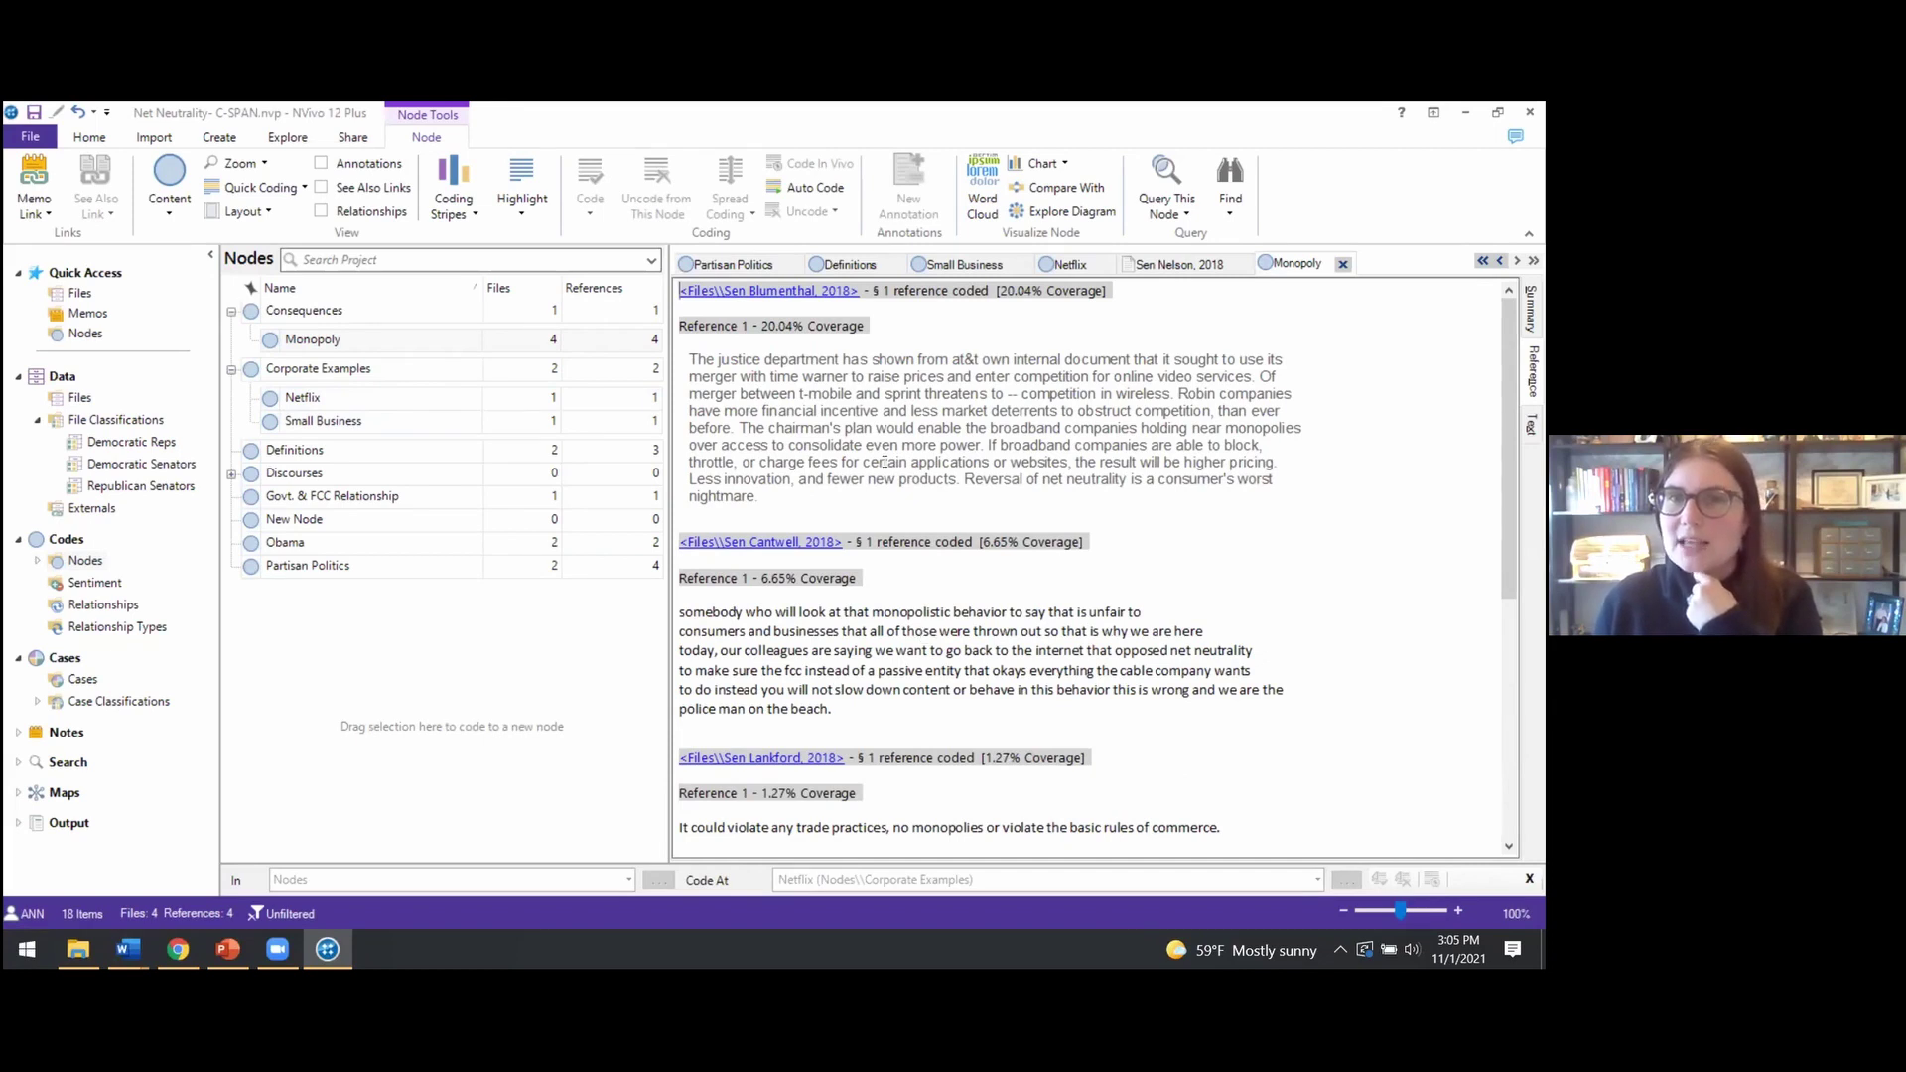
pyautogui.scroll(-2, 993, 620)
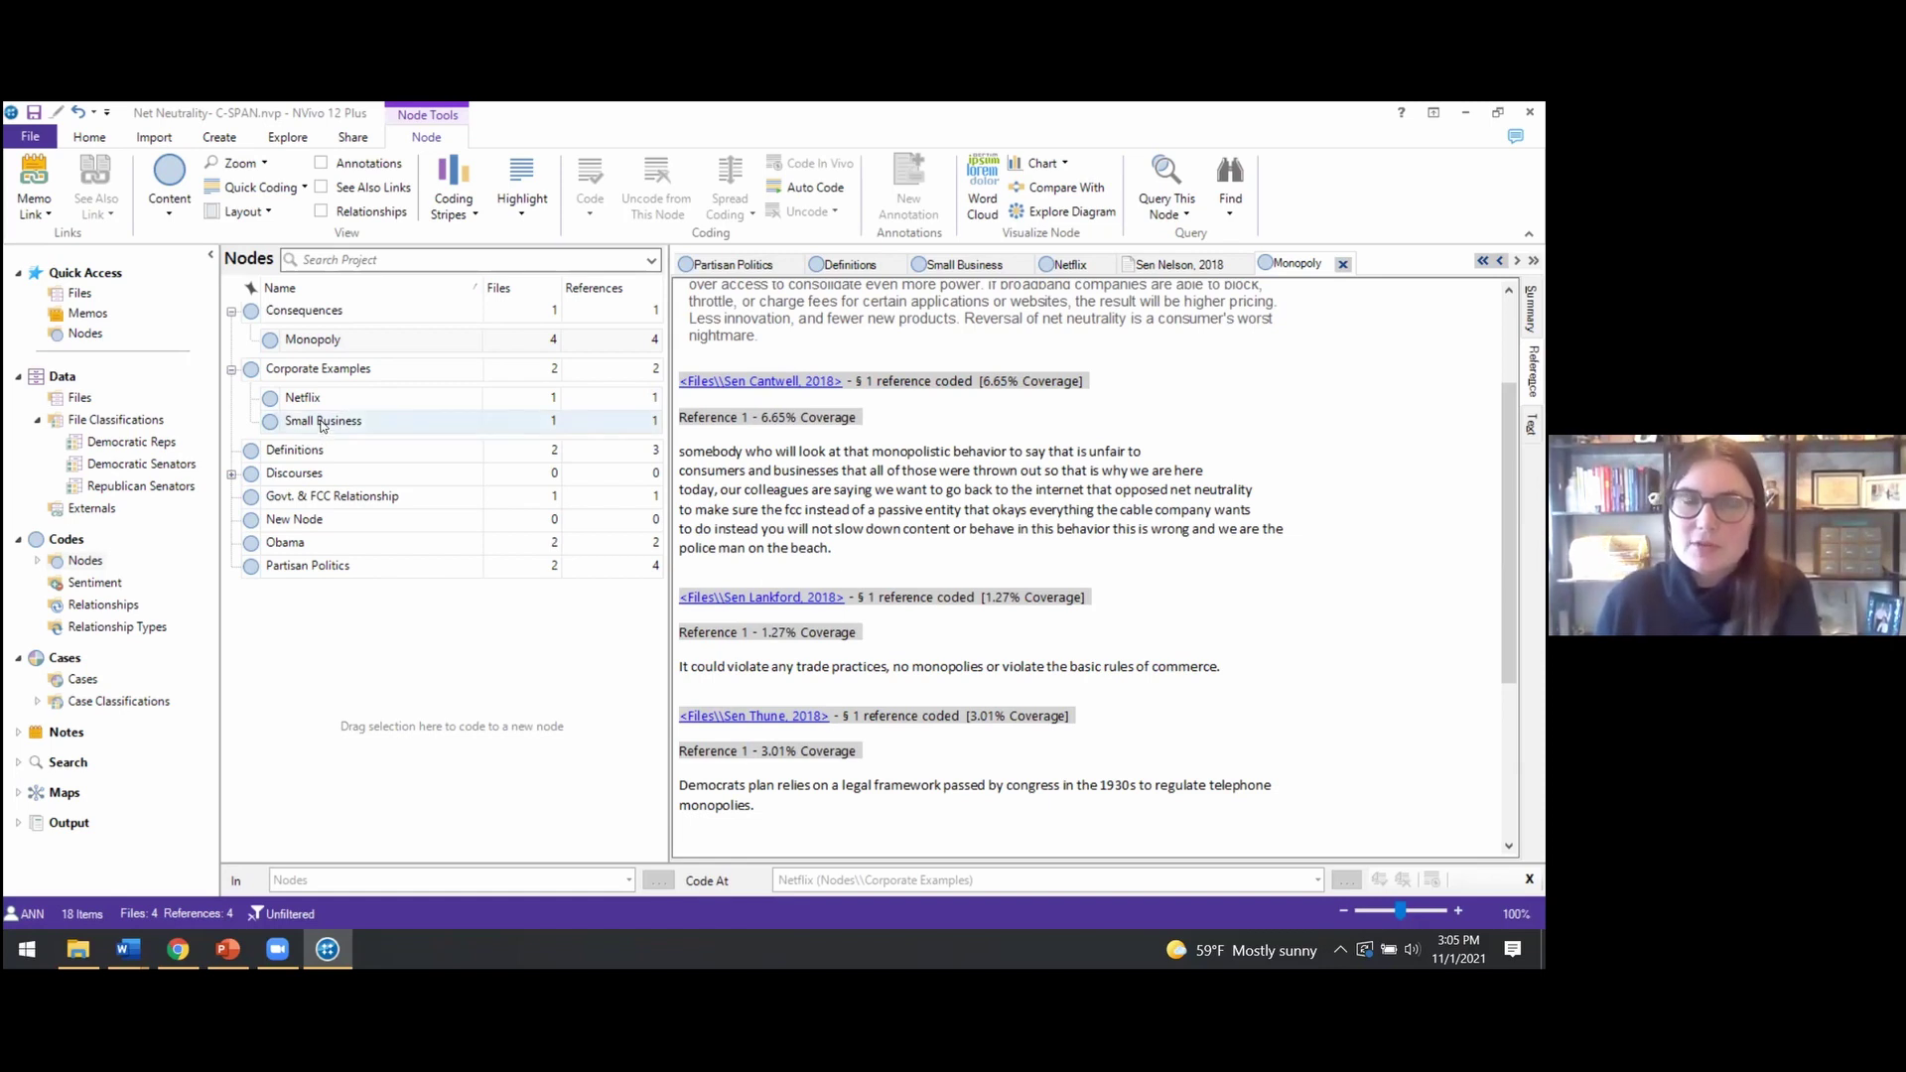
pyautogui.click(279, 453)
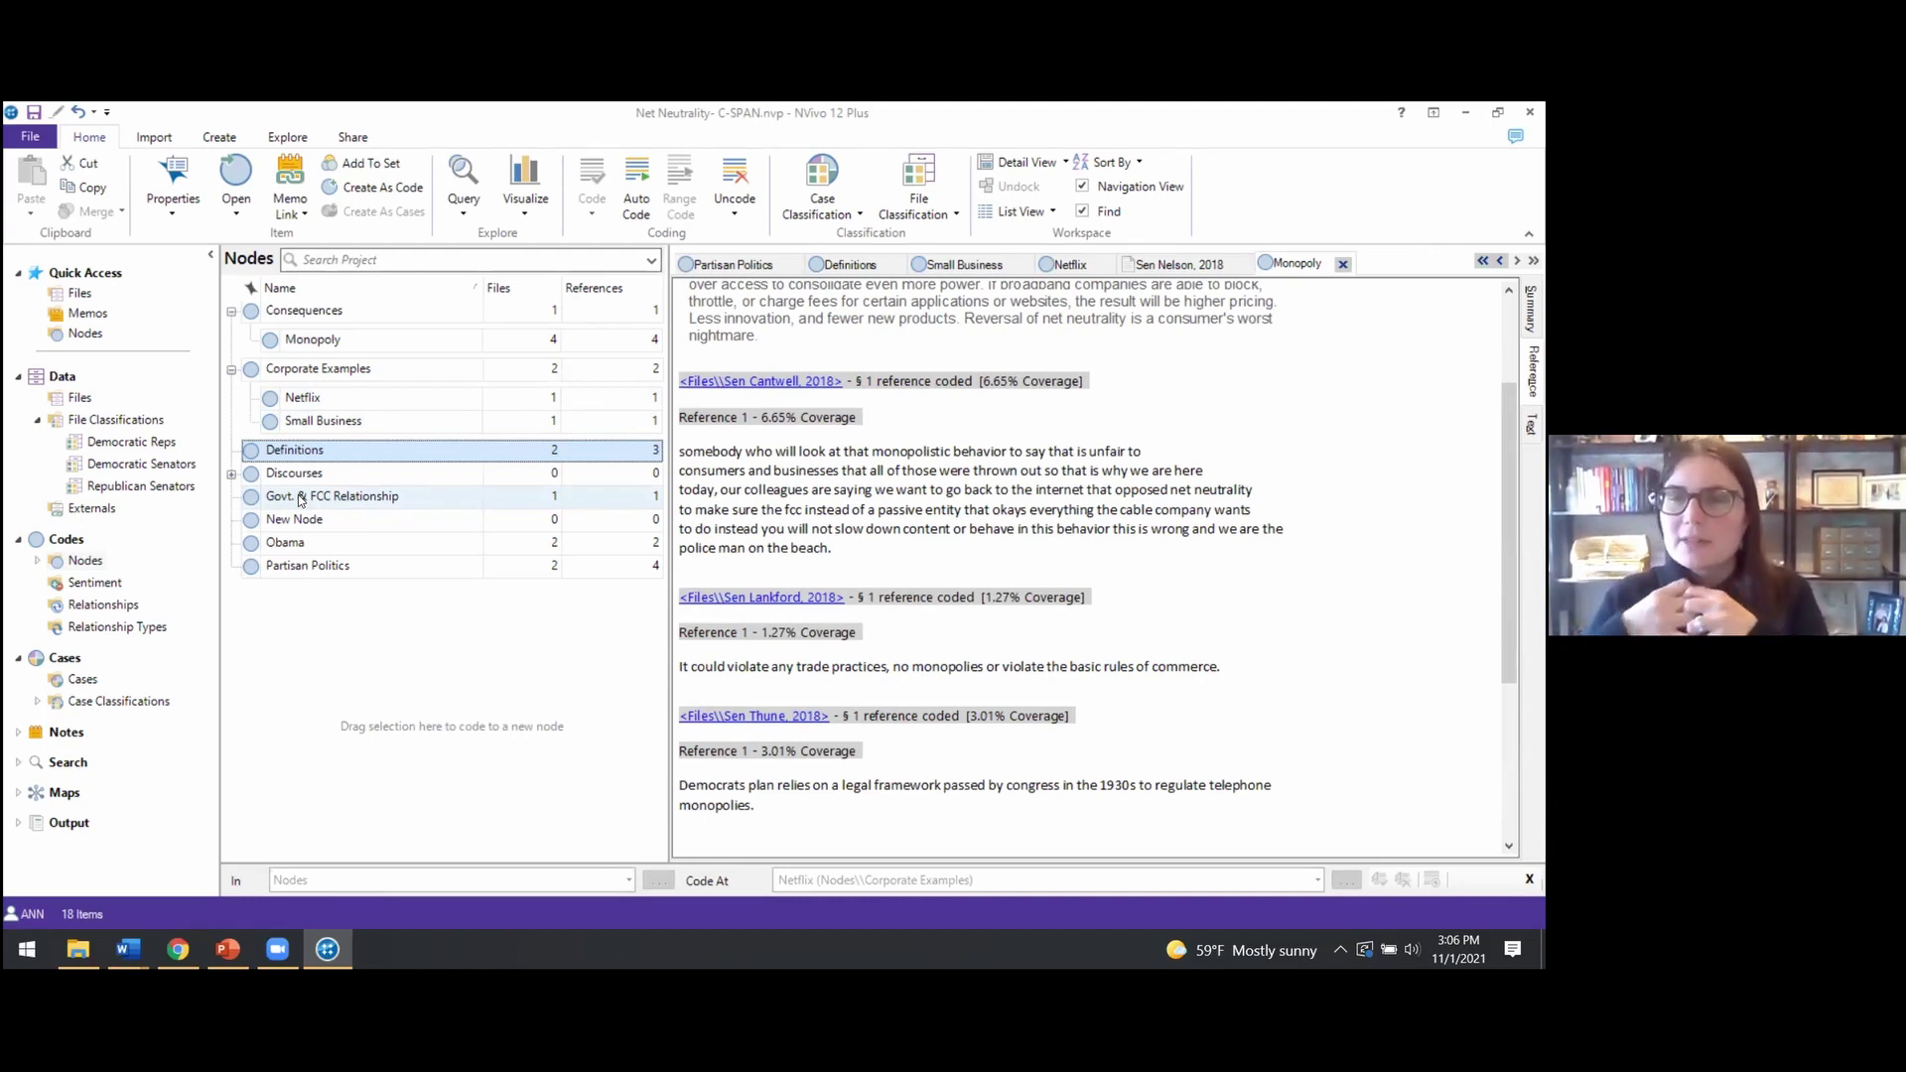
pyautogui.click(287, 544)
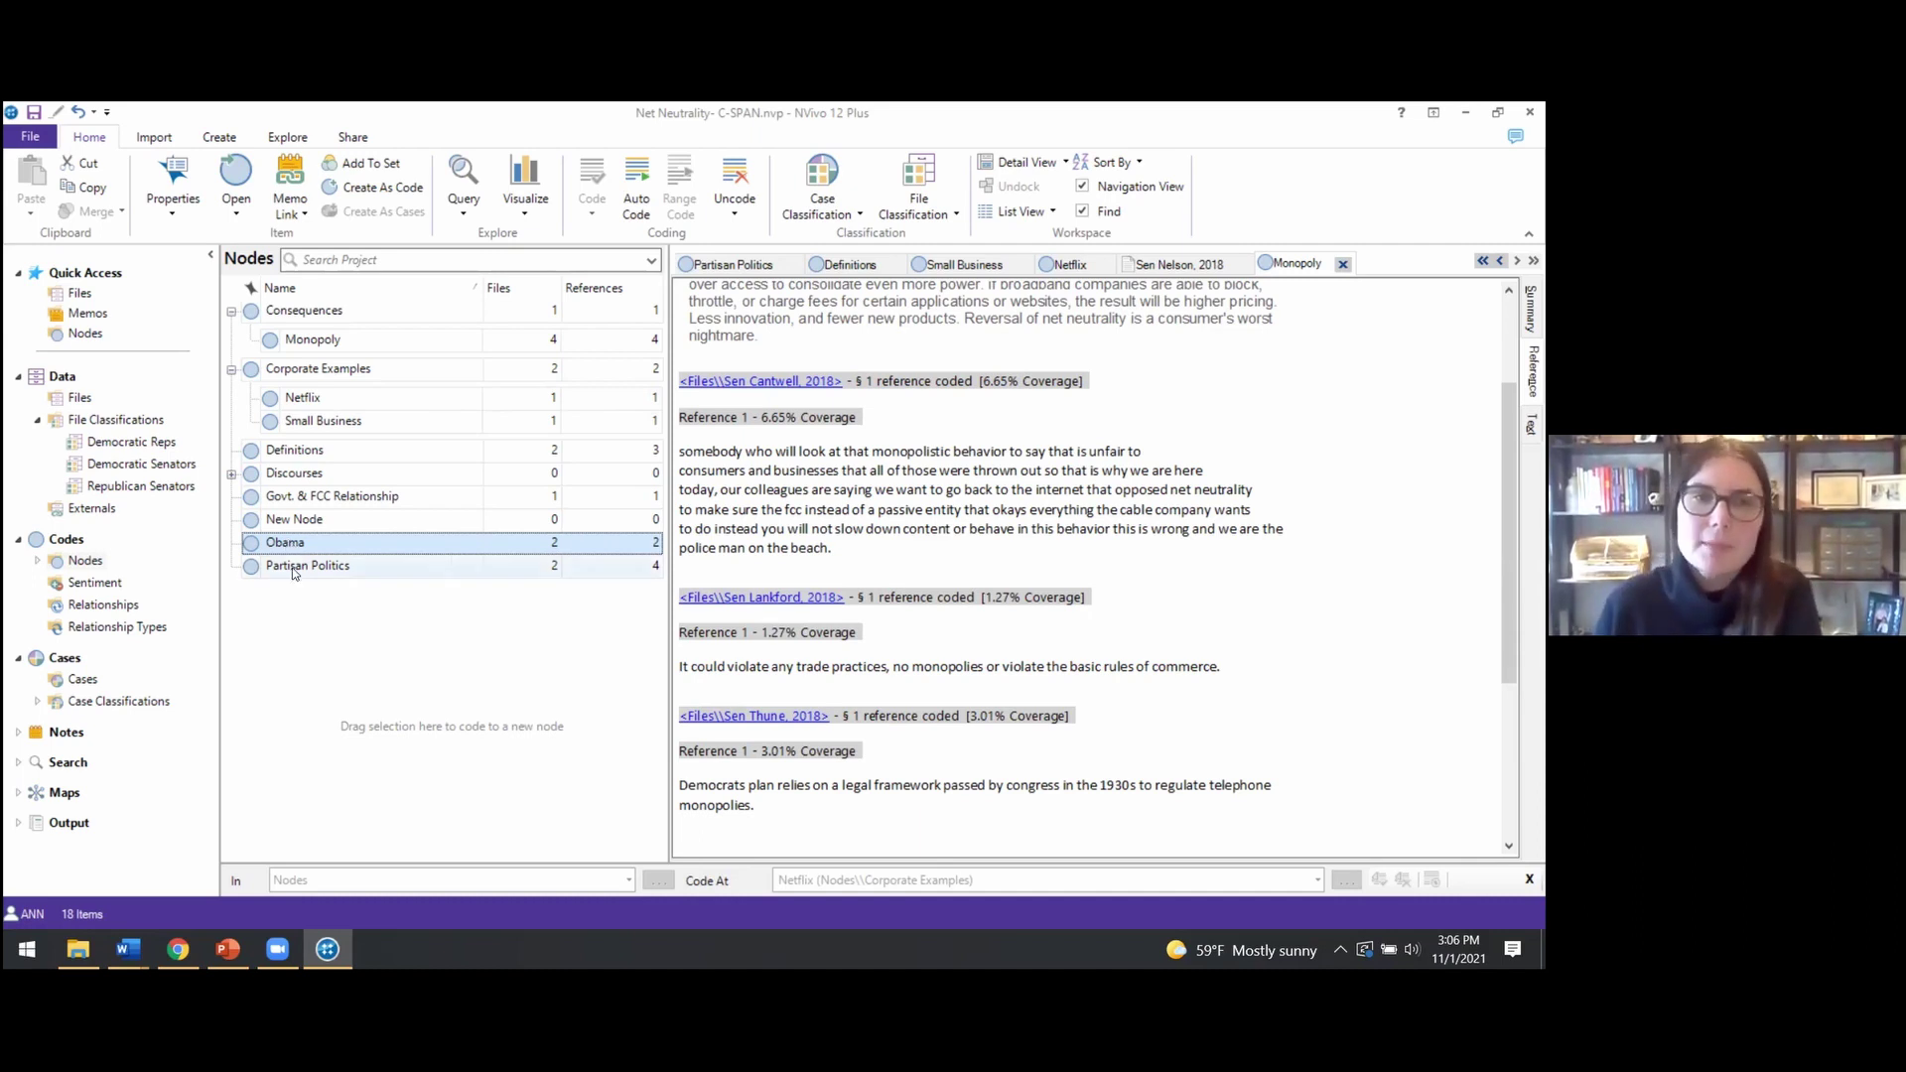
pyautogui.click(294, 570)
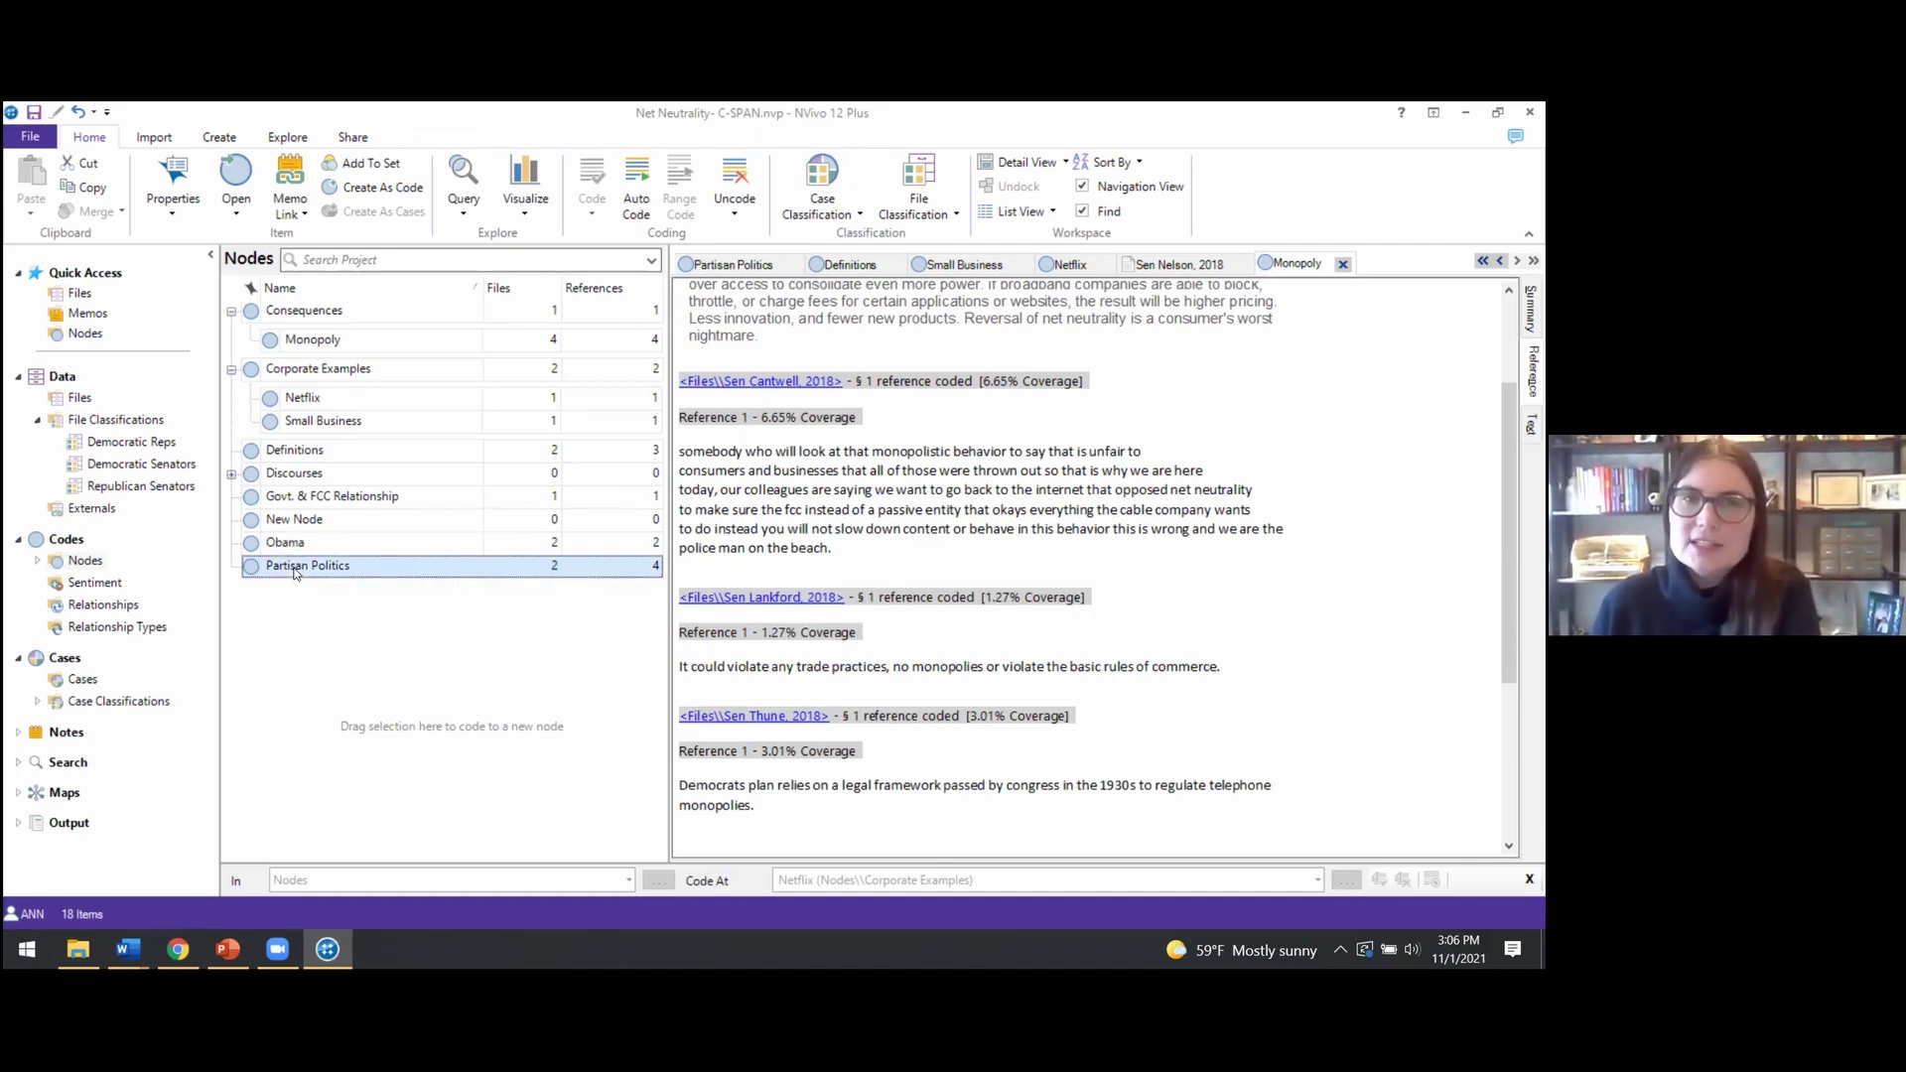
pyautogui.click(295, 568)
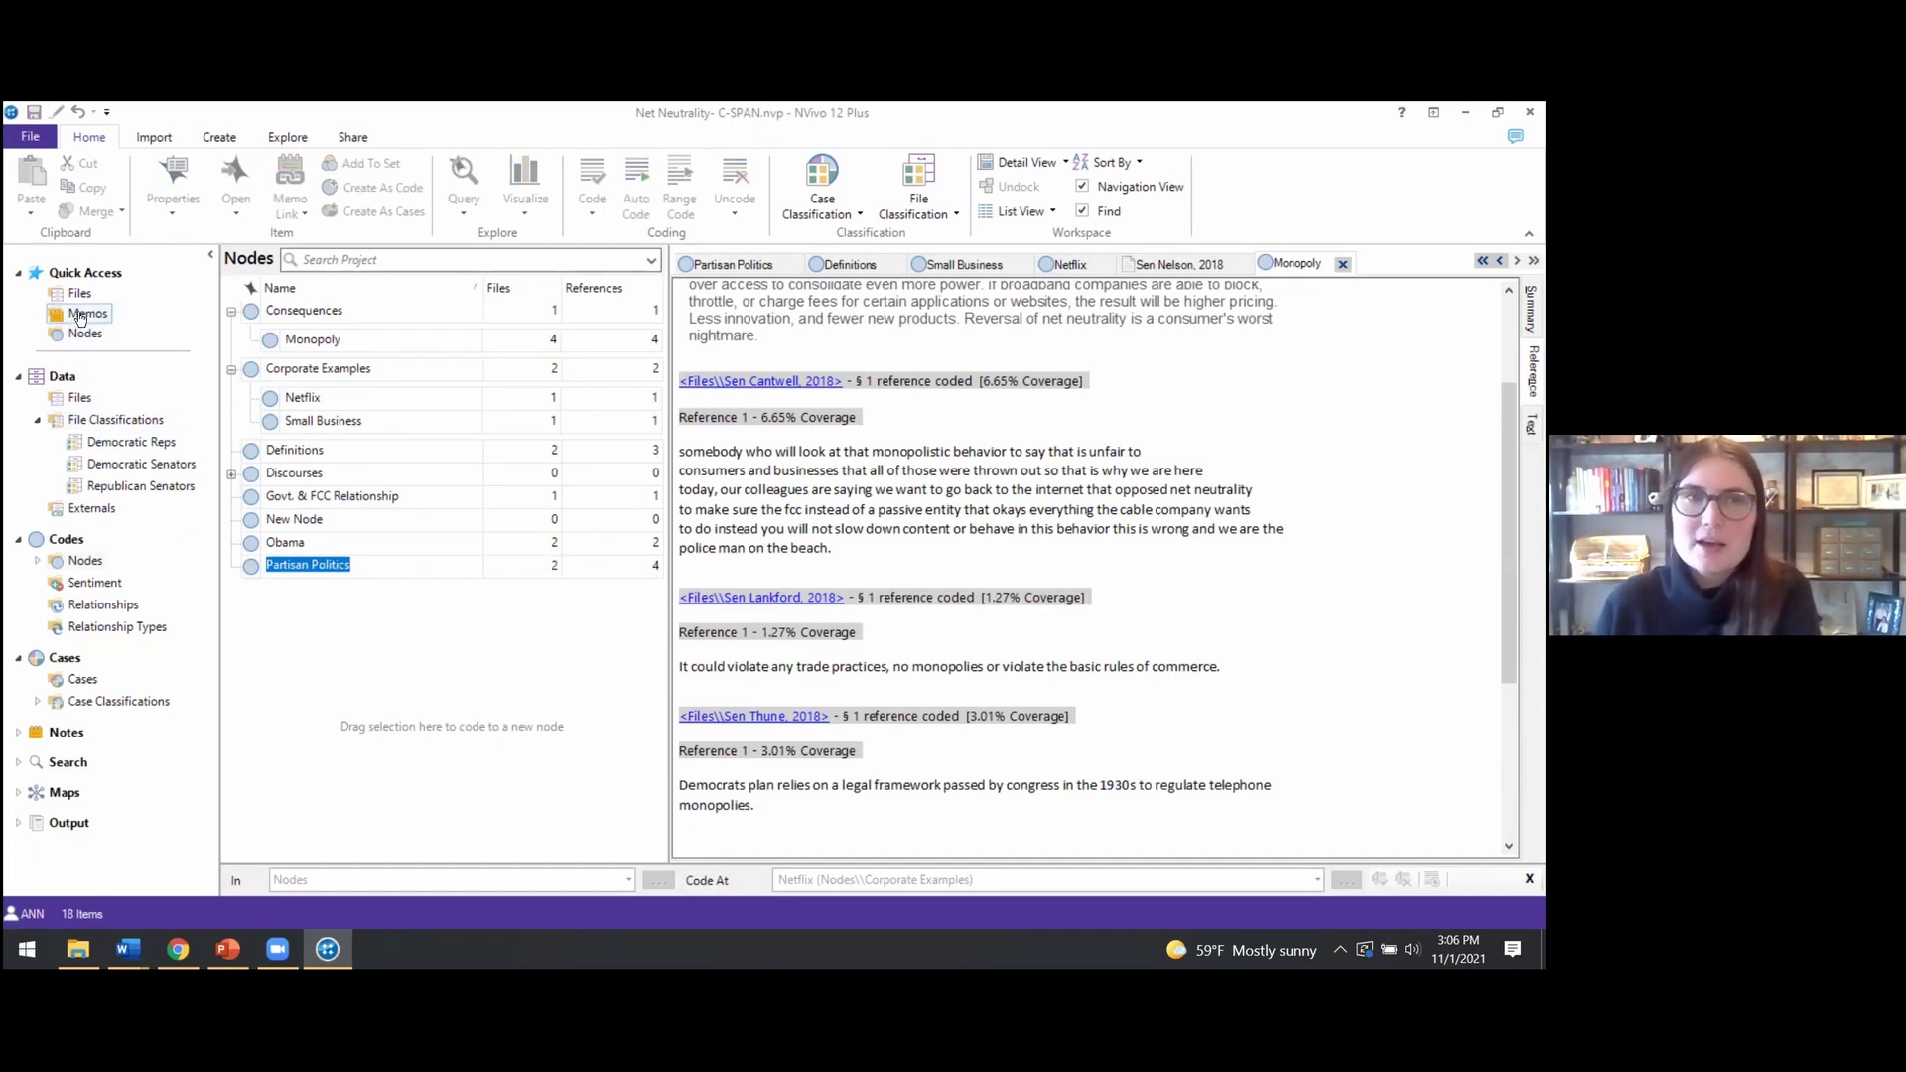
# Open the document "Rep Van Drew, 2019" from the project files
pyautogui.click(80, 295)
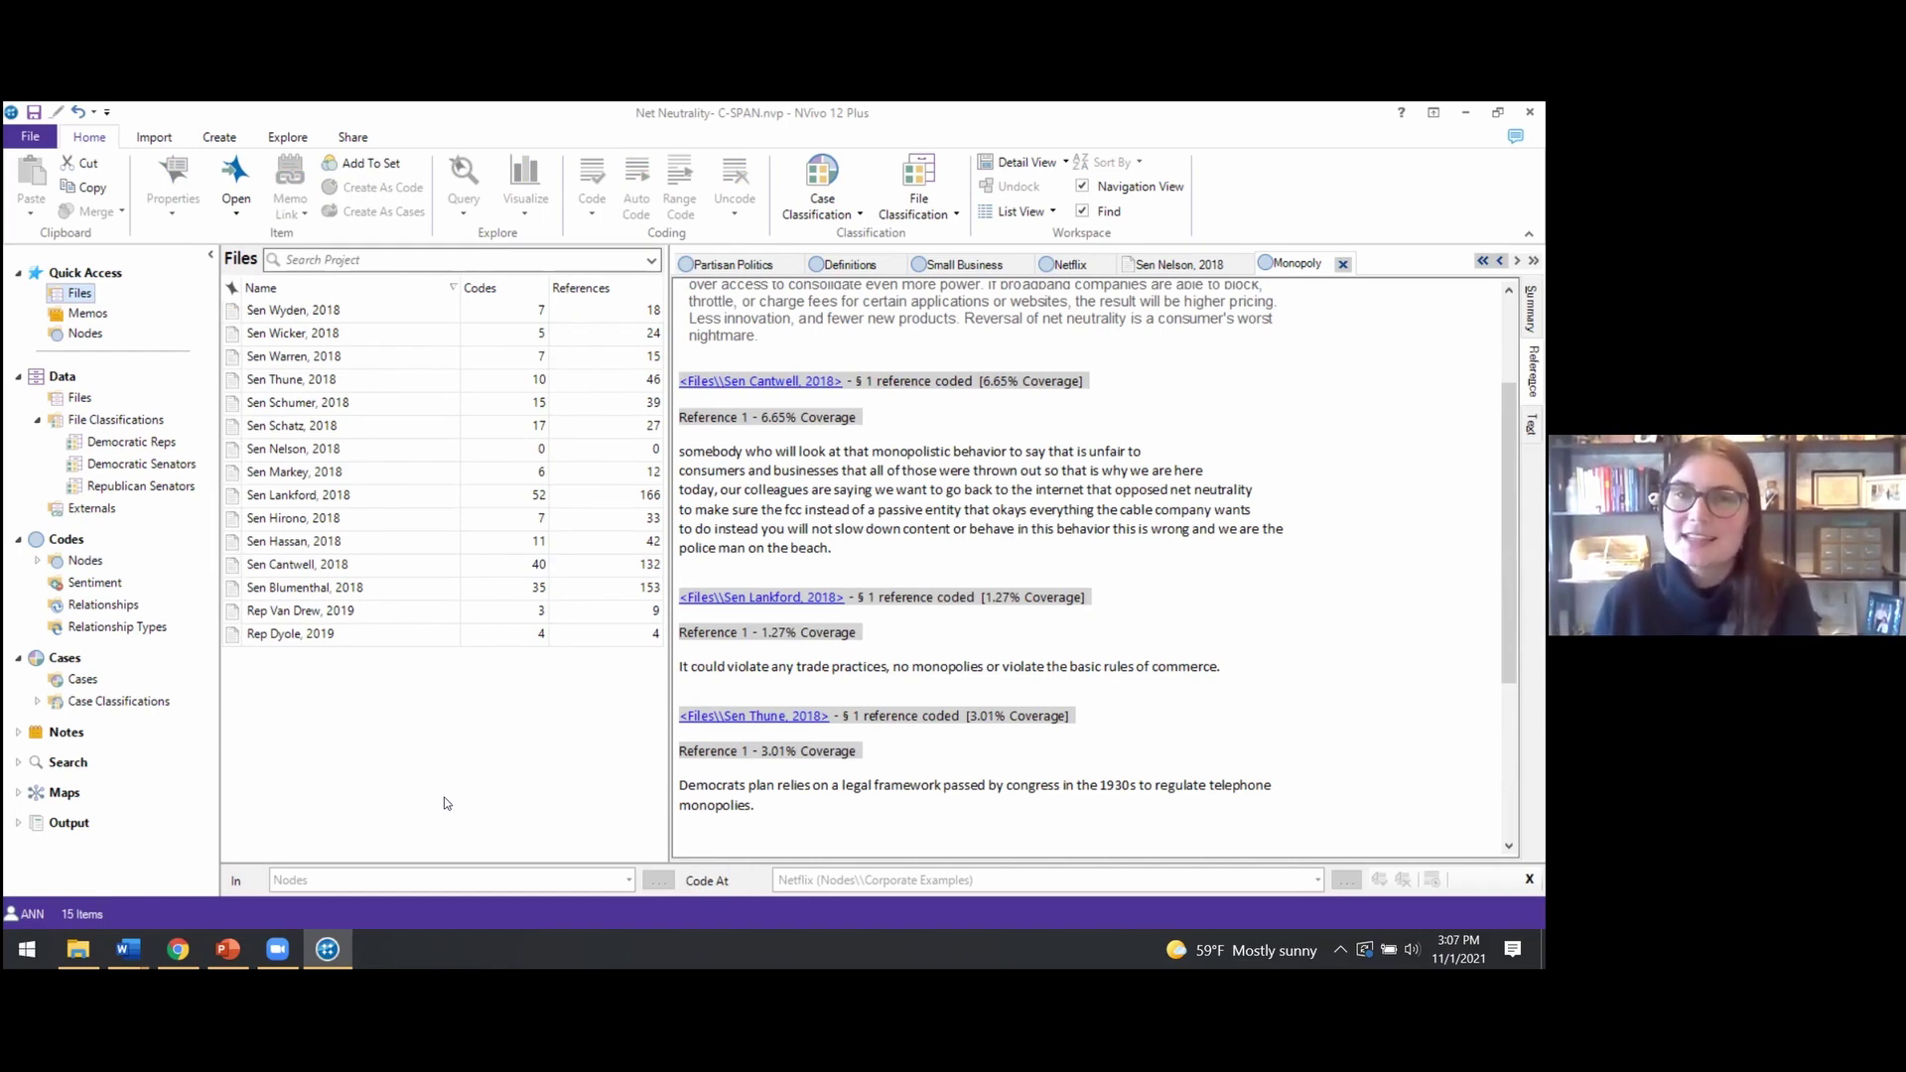
pyautogui.click(286, 612)
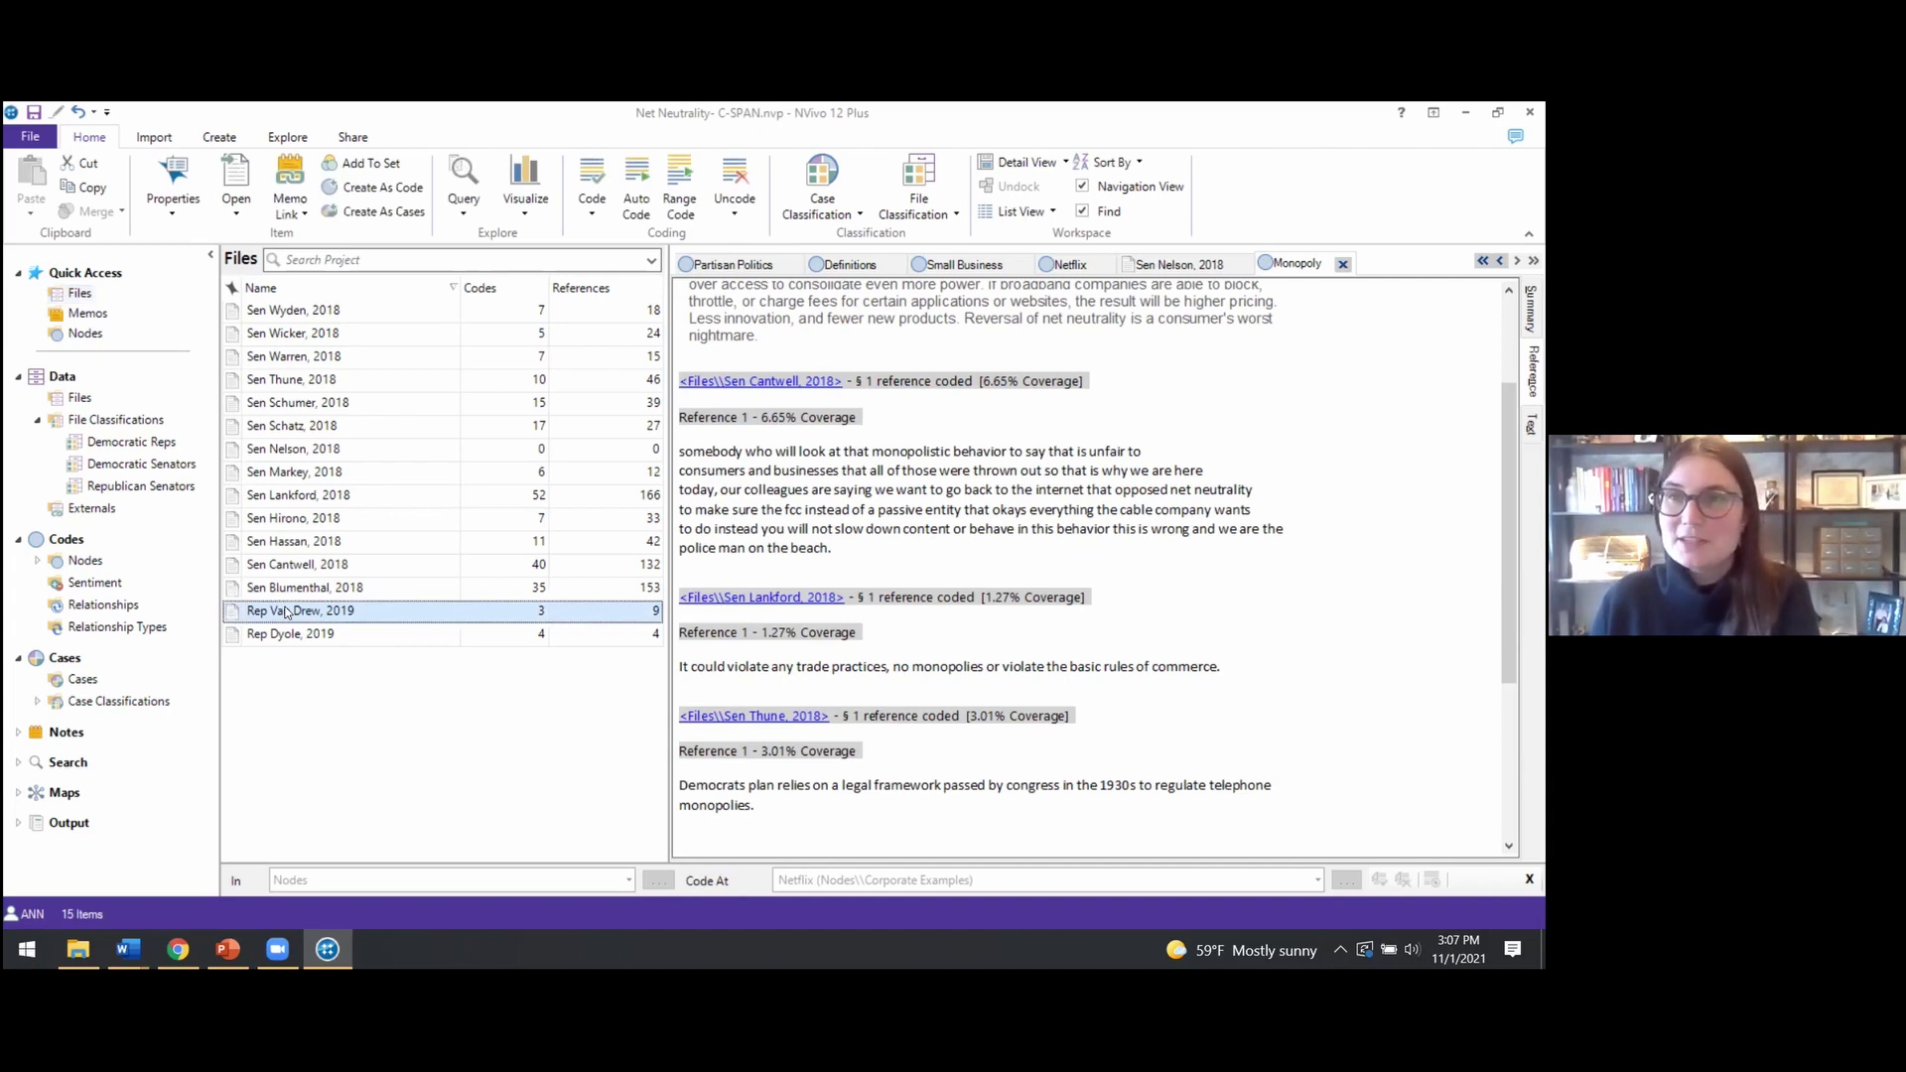
pyautogui.doubleClick(286, 613)
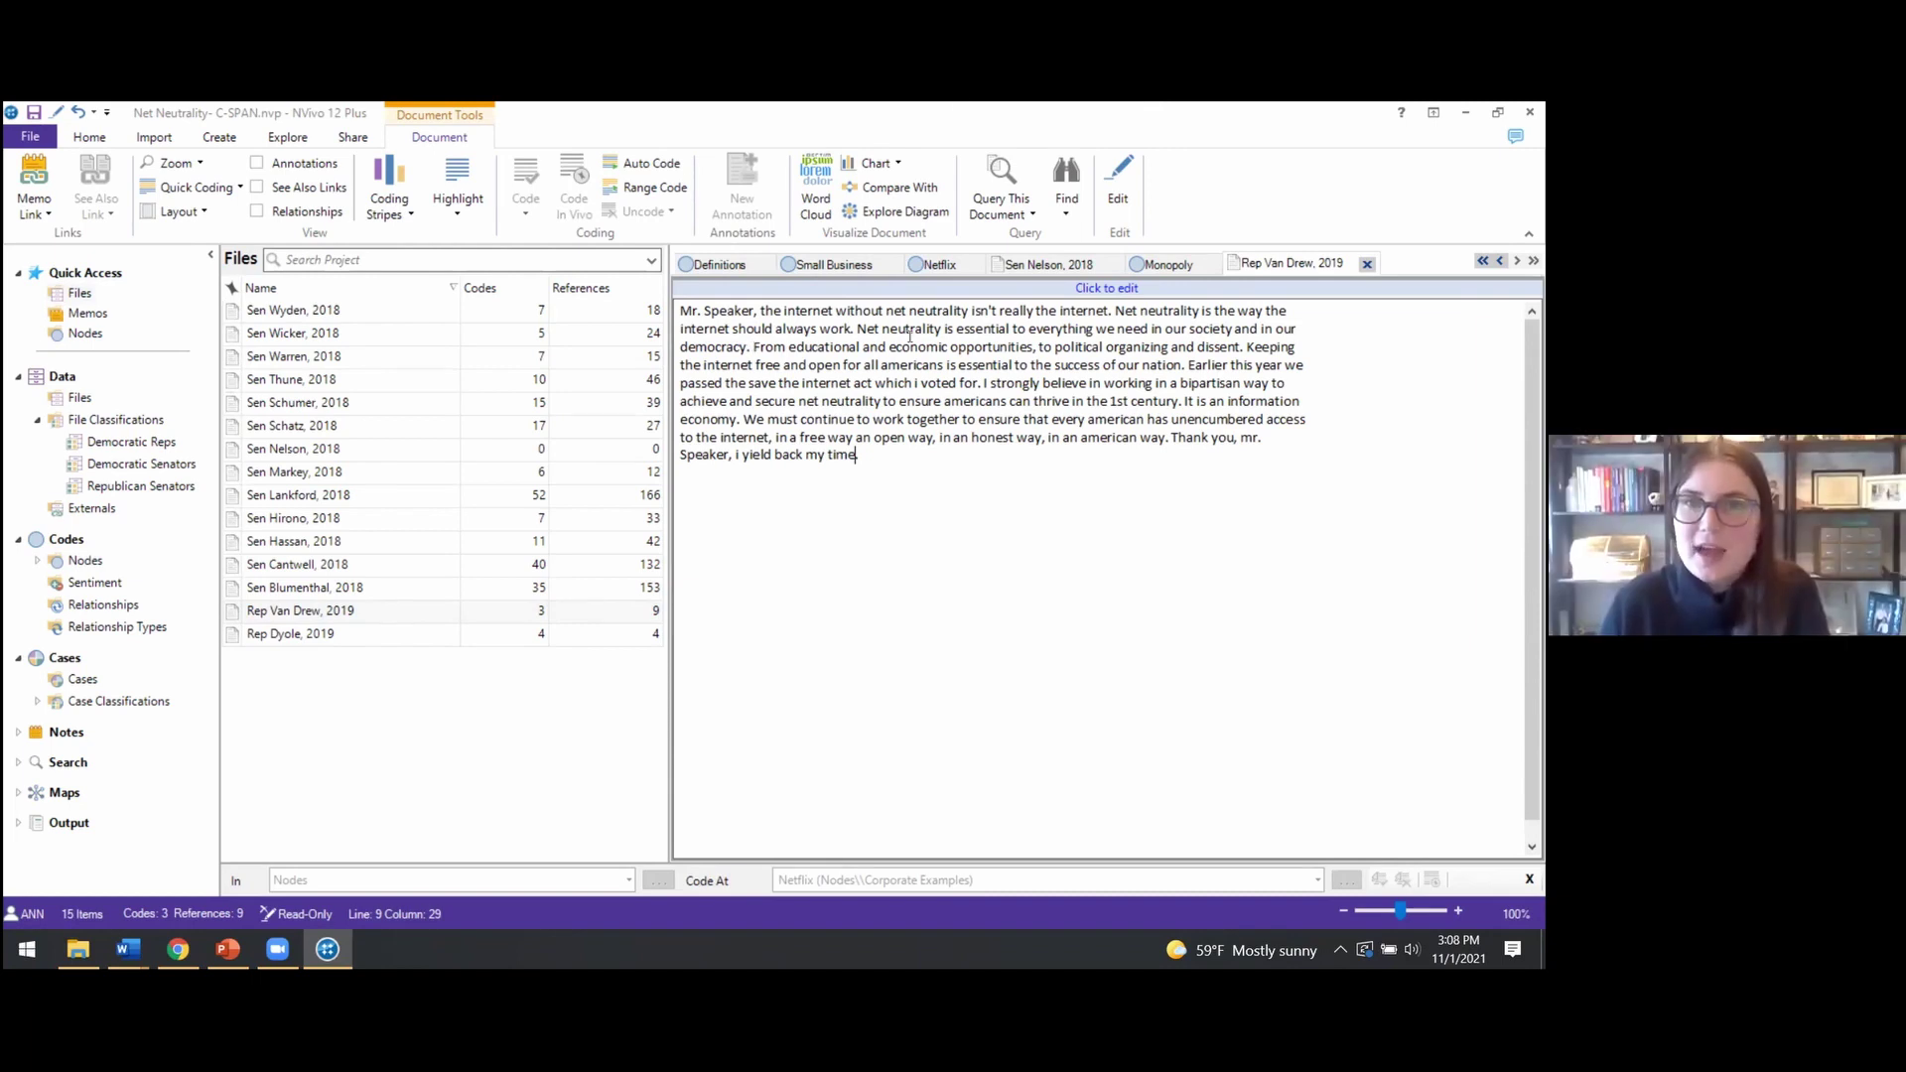
# Code the passage from "From educational and economic opportunities" to "the success of our nation" at the existing New Node, renaming it "Economic Ops"
pyautogui.moveTo(890, 346); pyautogui.dragTo(1029, 349)
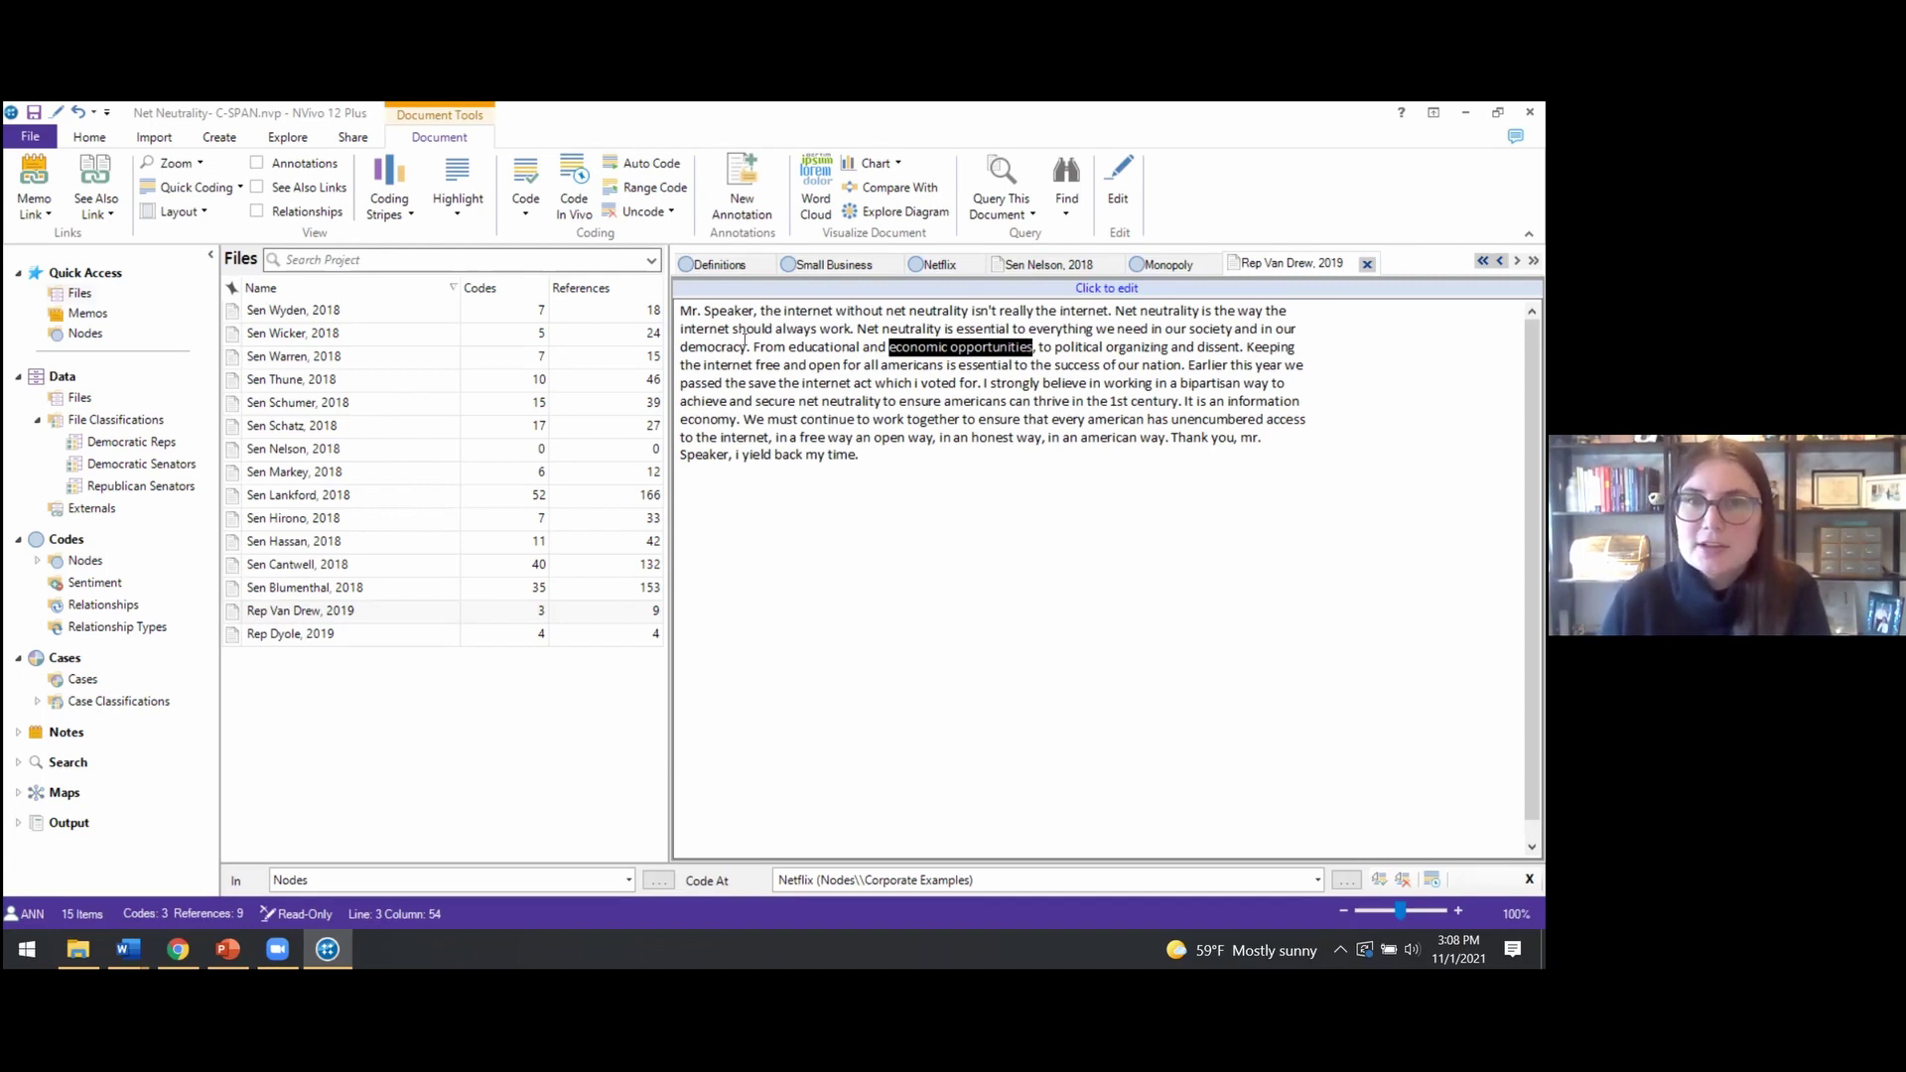
pyautogui.moveTo(757, 346); pyautogui.dragTo(1181, 365)
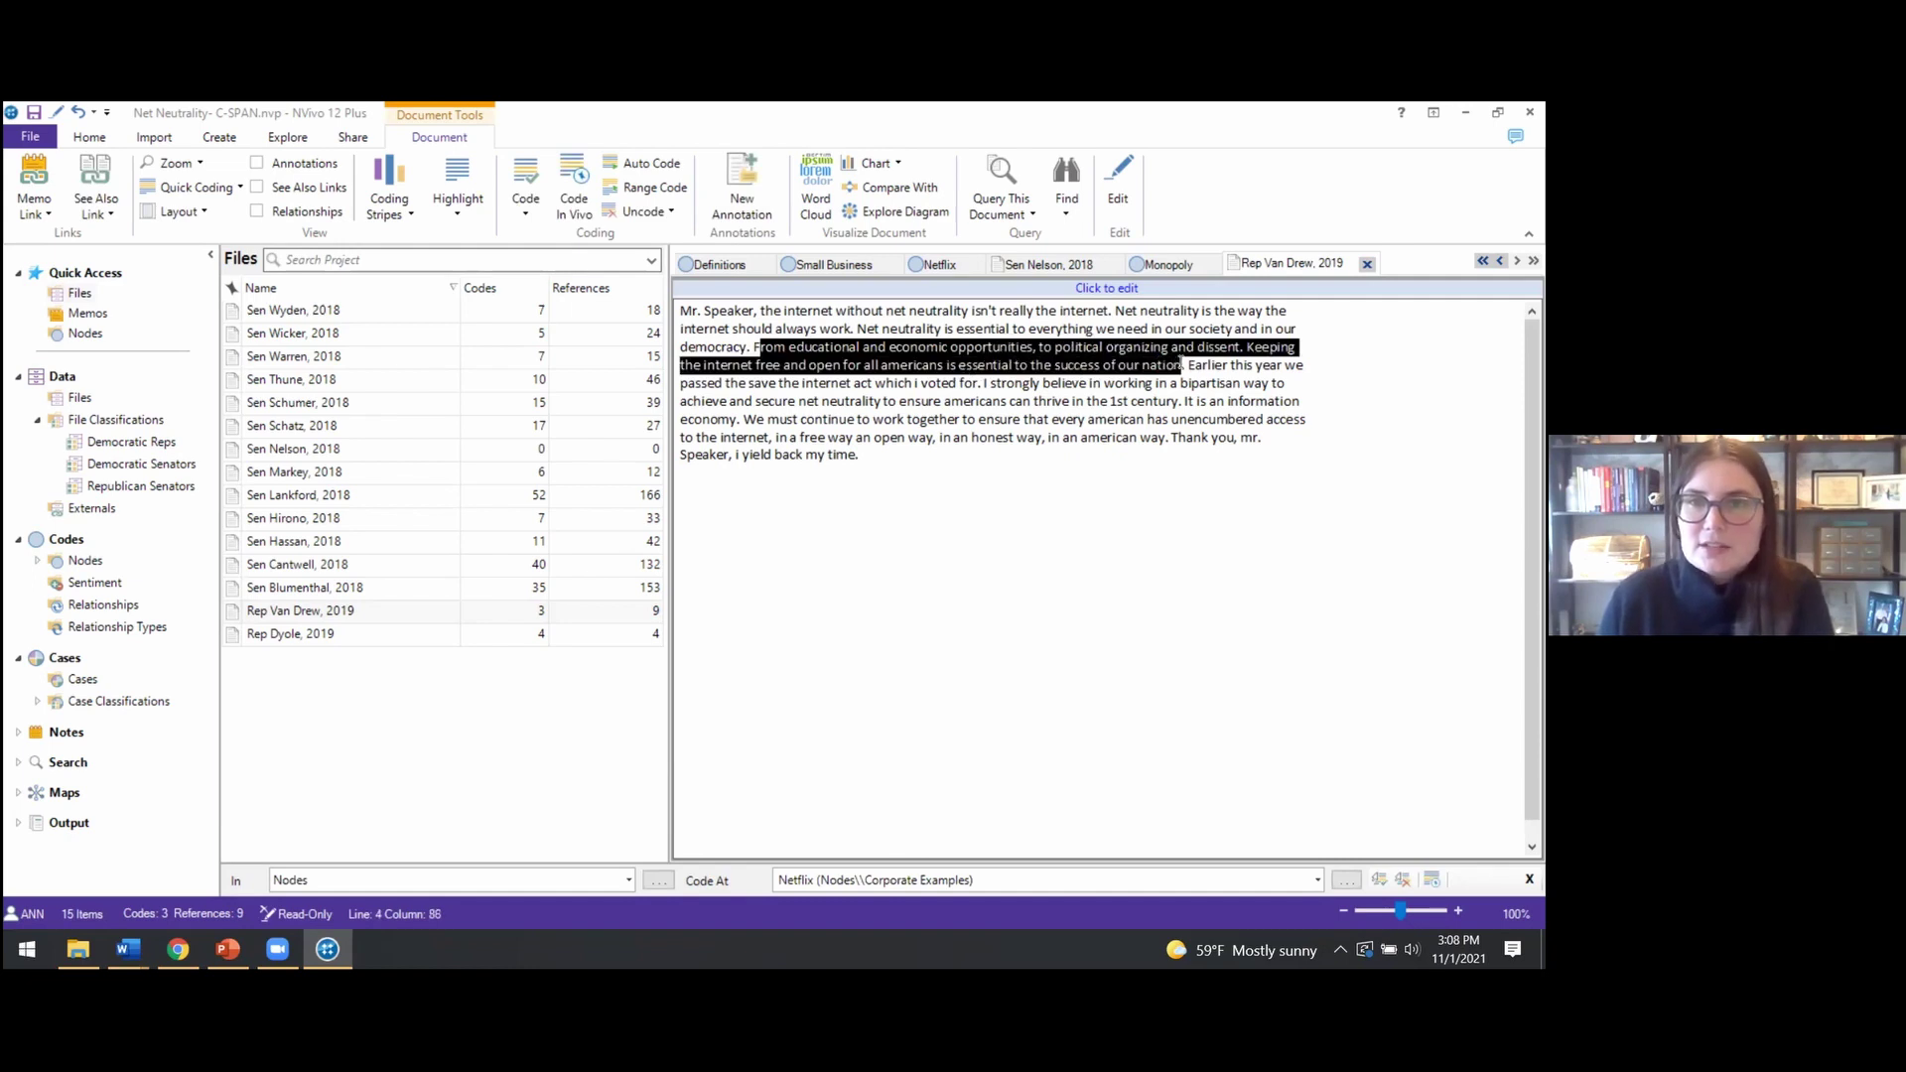
pyautogui.rightClick(1122, 352)
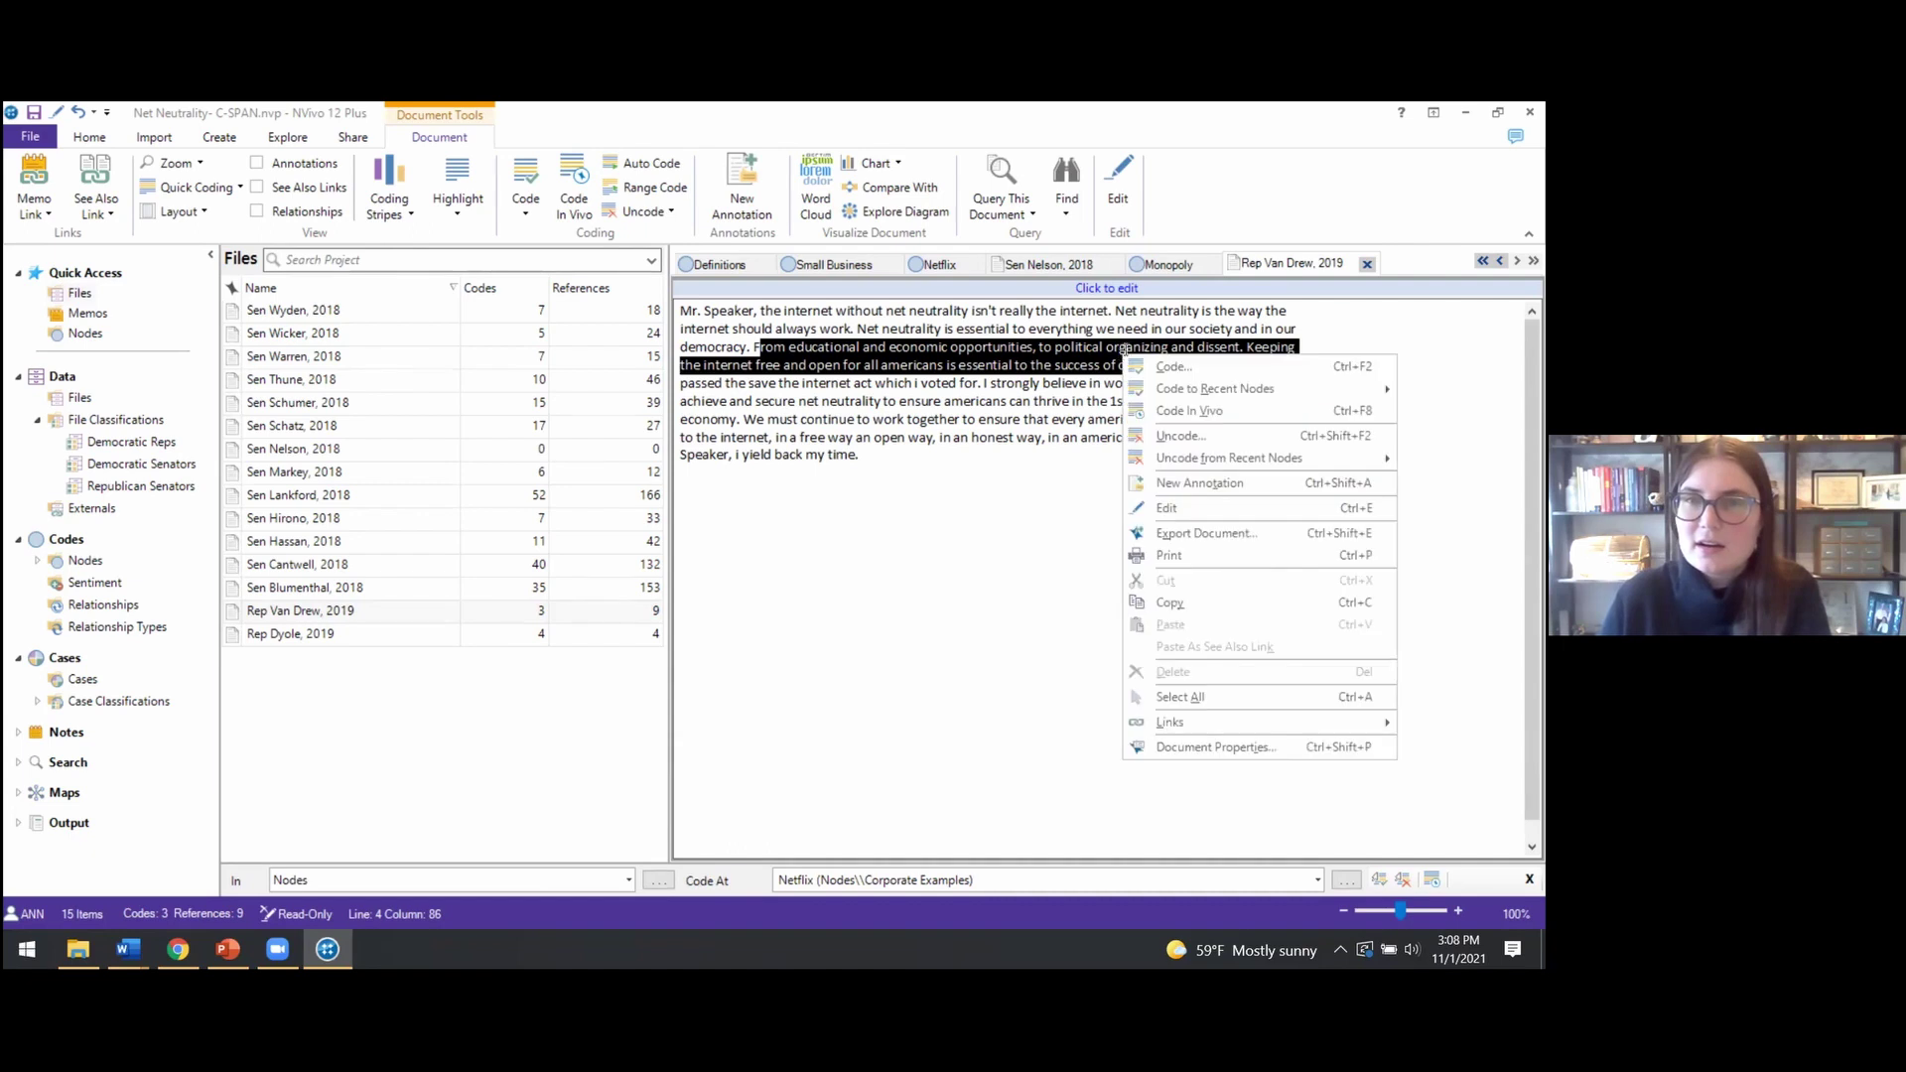
pyautogui.click(1152, 366)
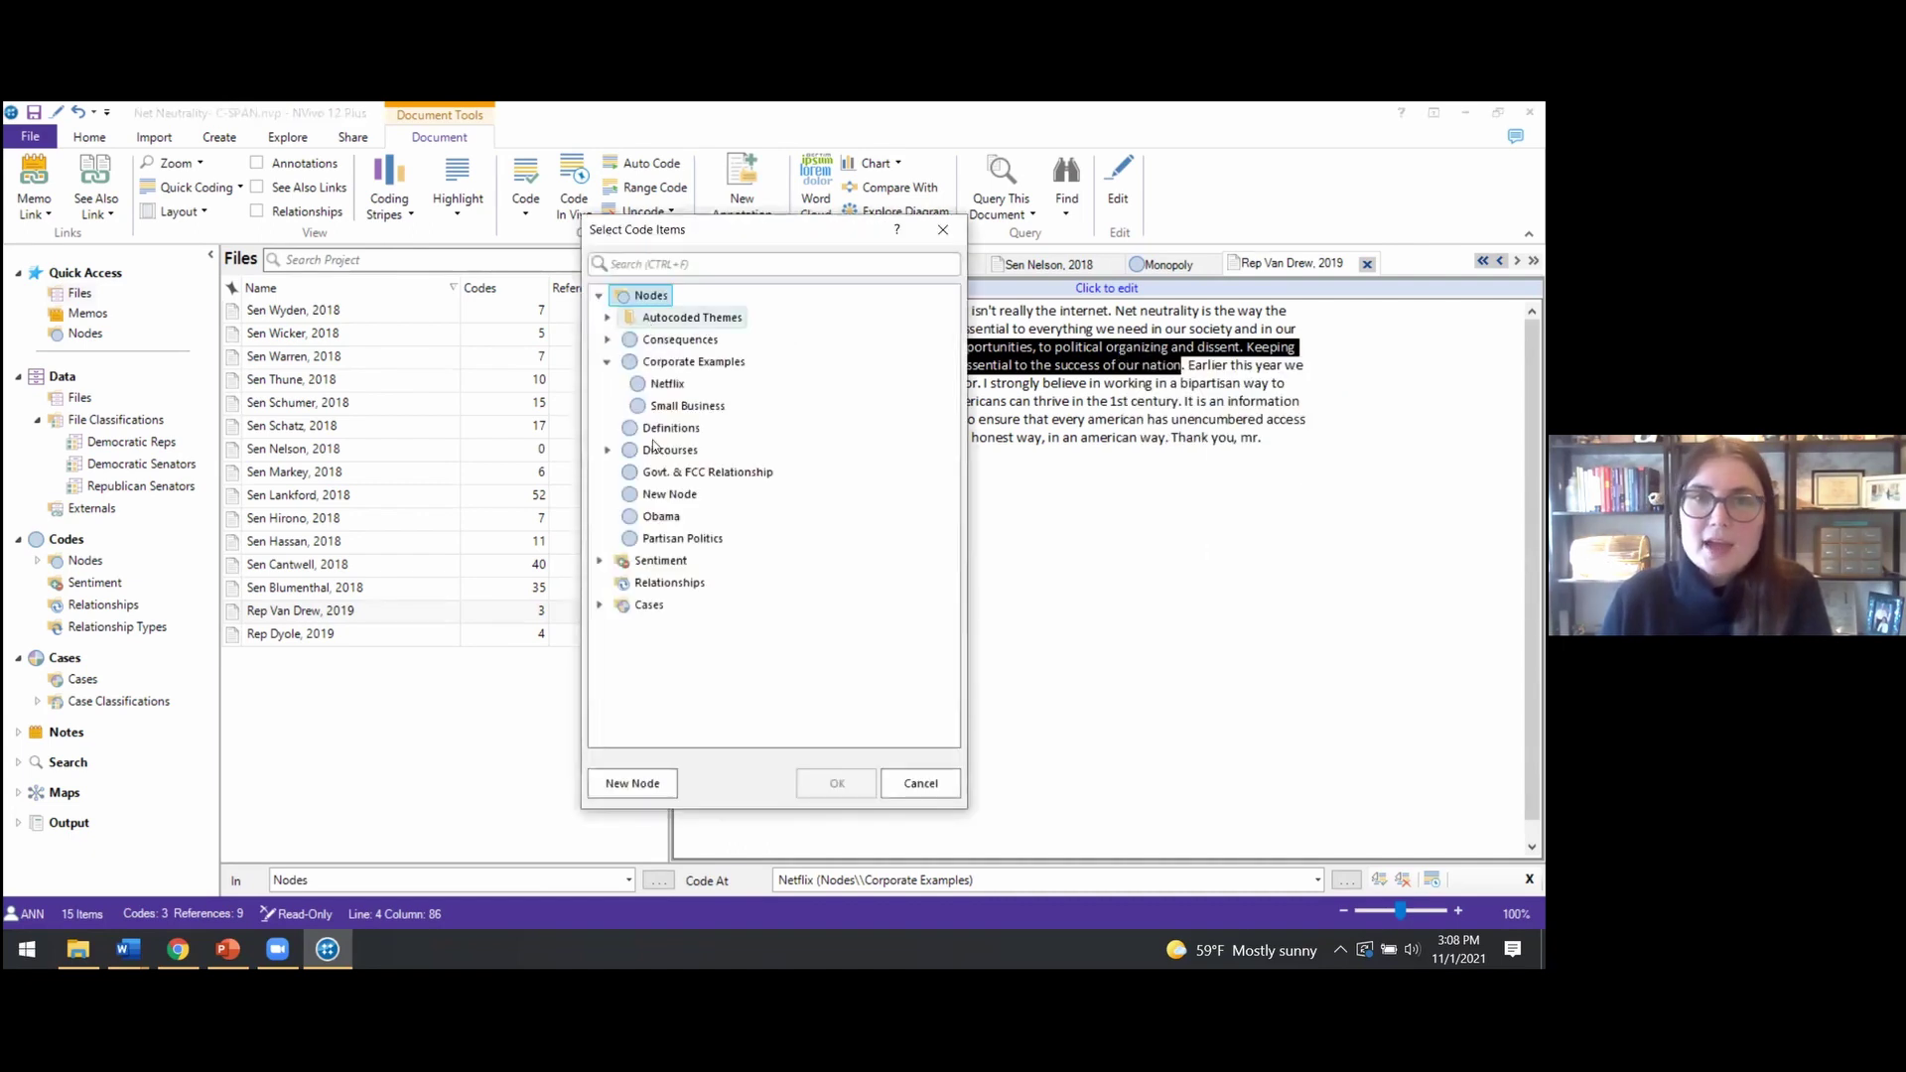
pyautogui.rightClick(676, 500)
pyautogui.click(829, 509)
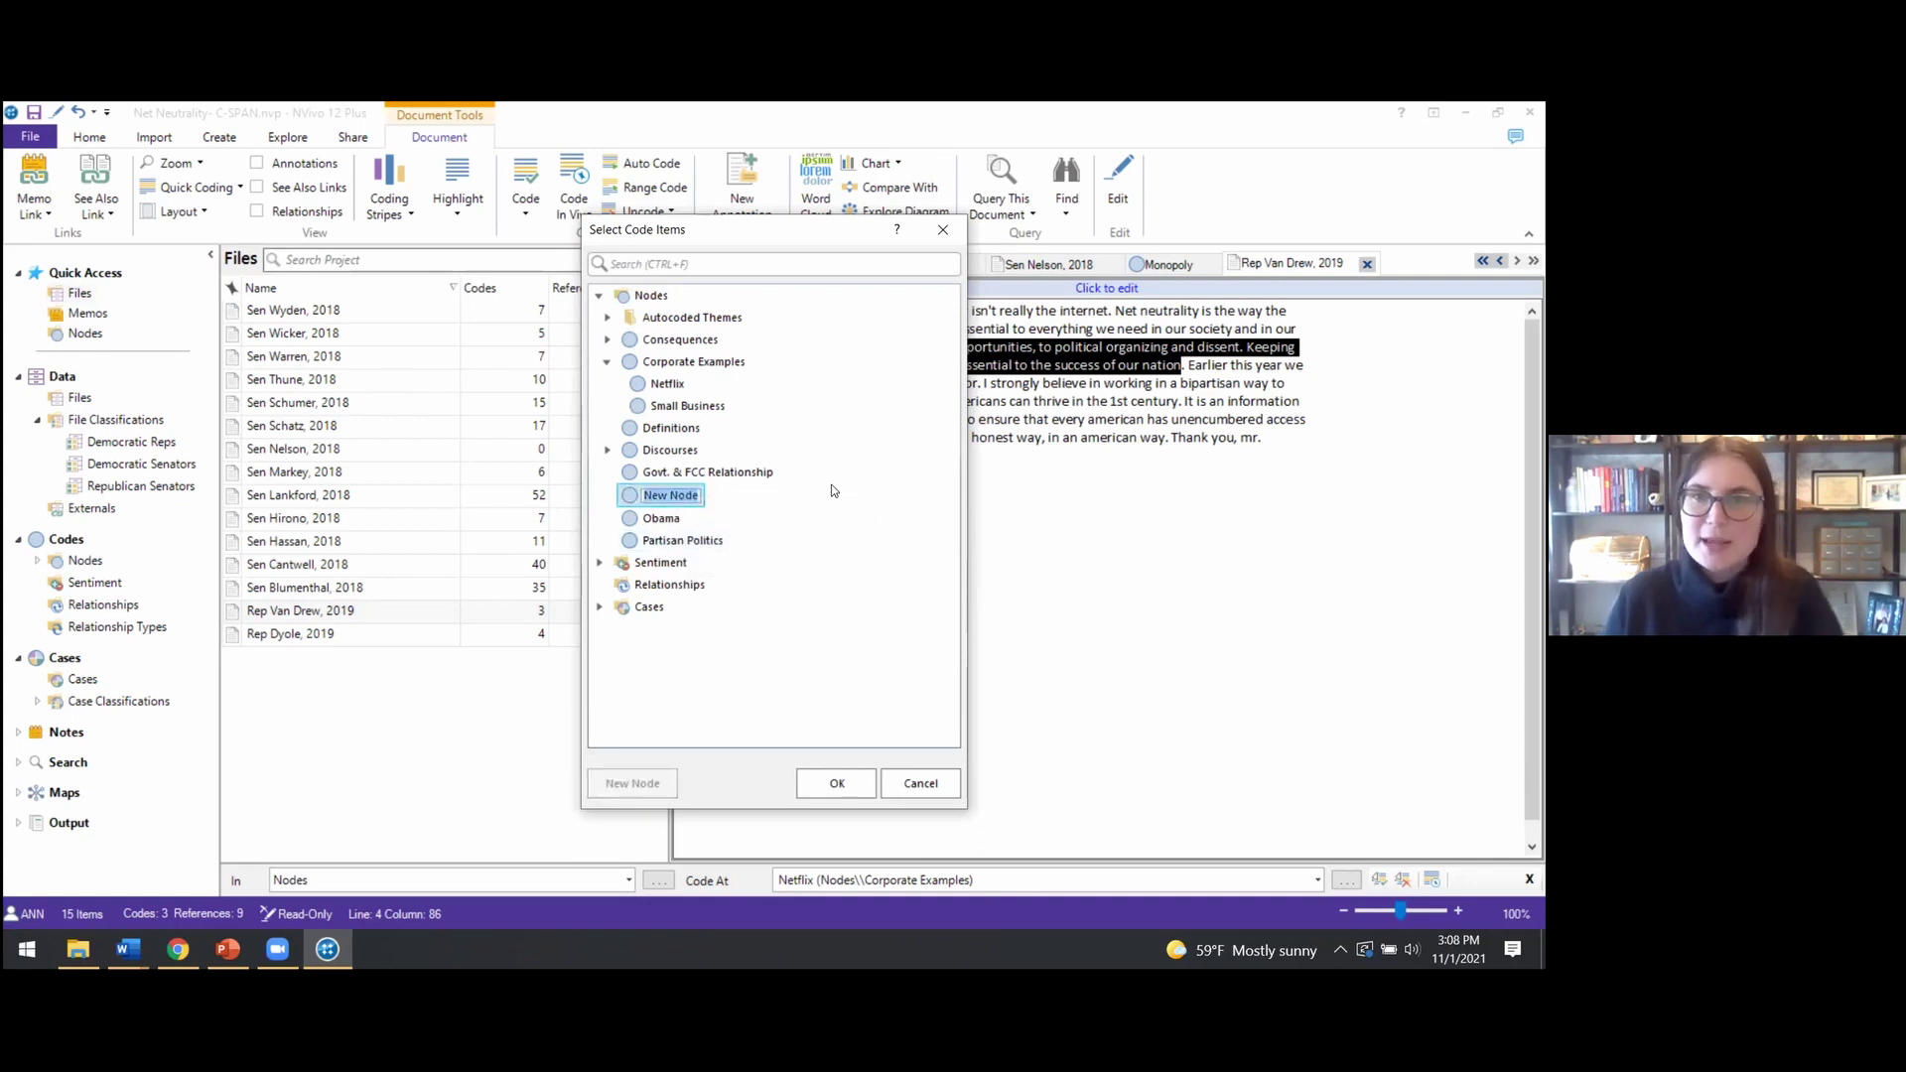
pyautogui.write('Economic')
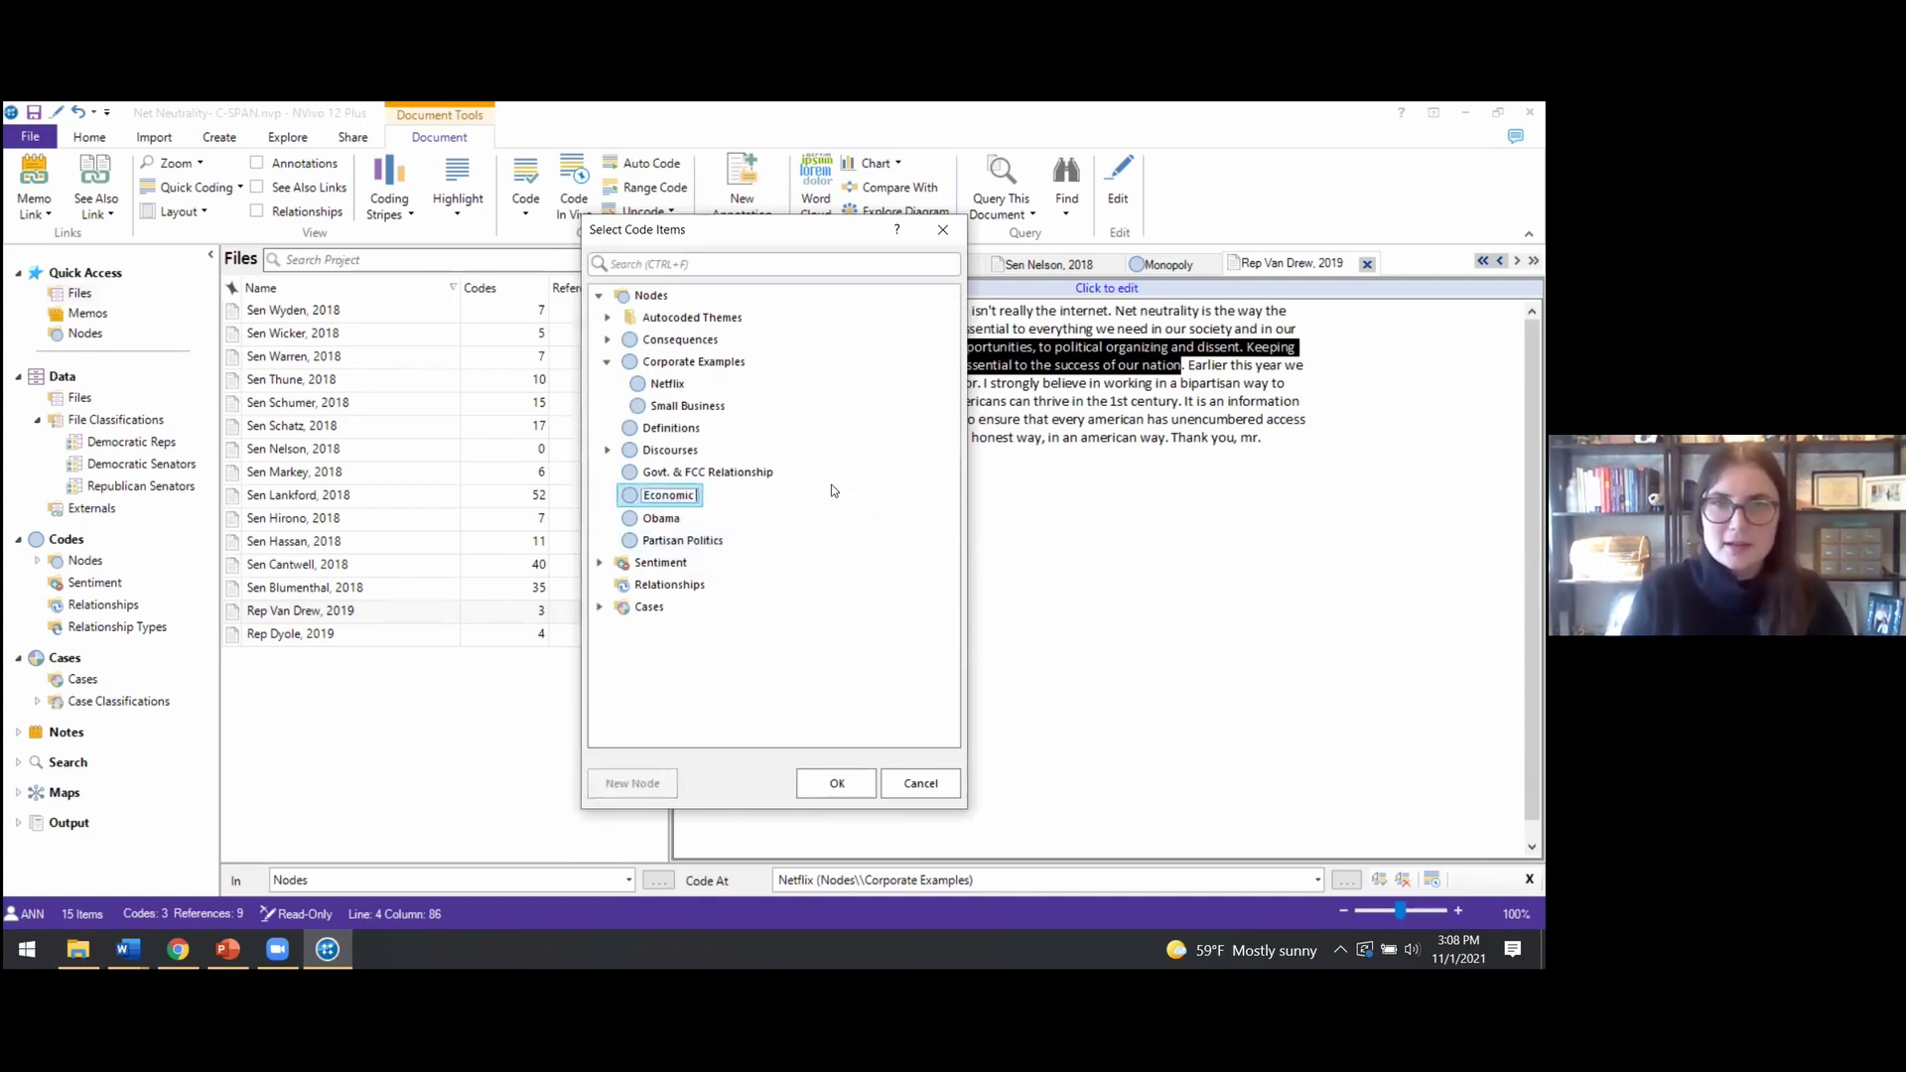
pyautogui.write(' Ops')
pyautogui.press('Return')
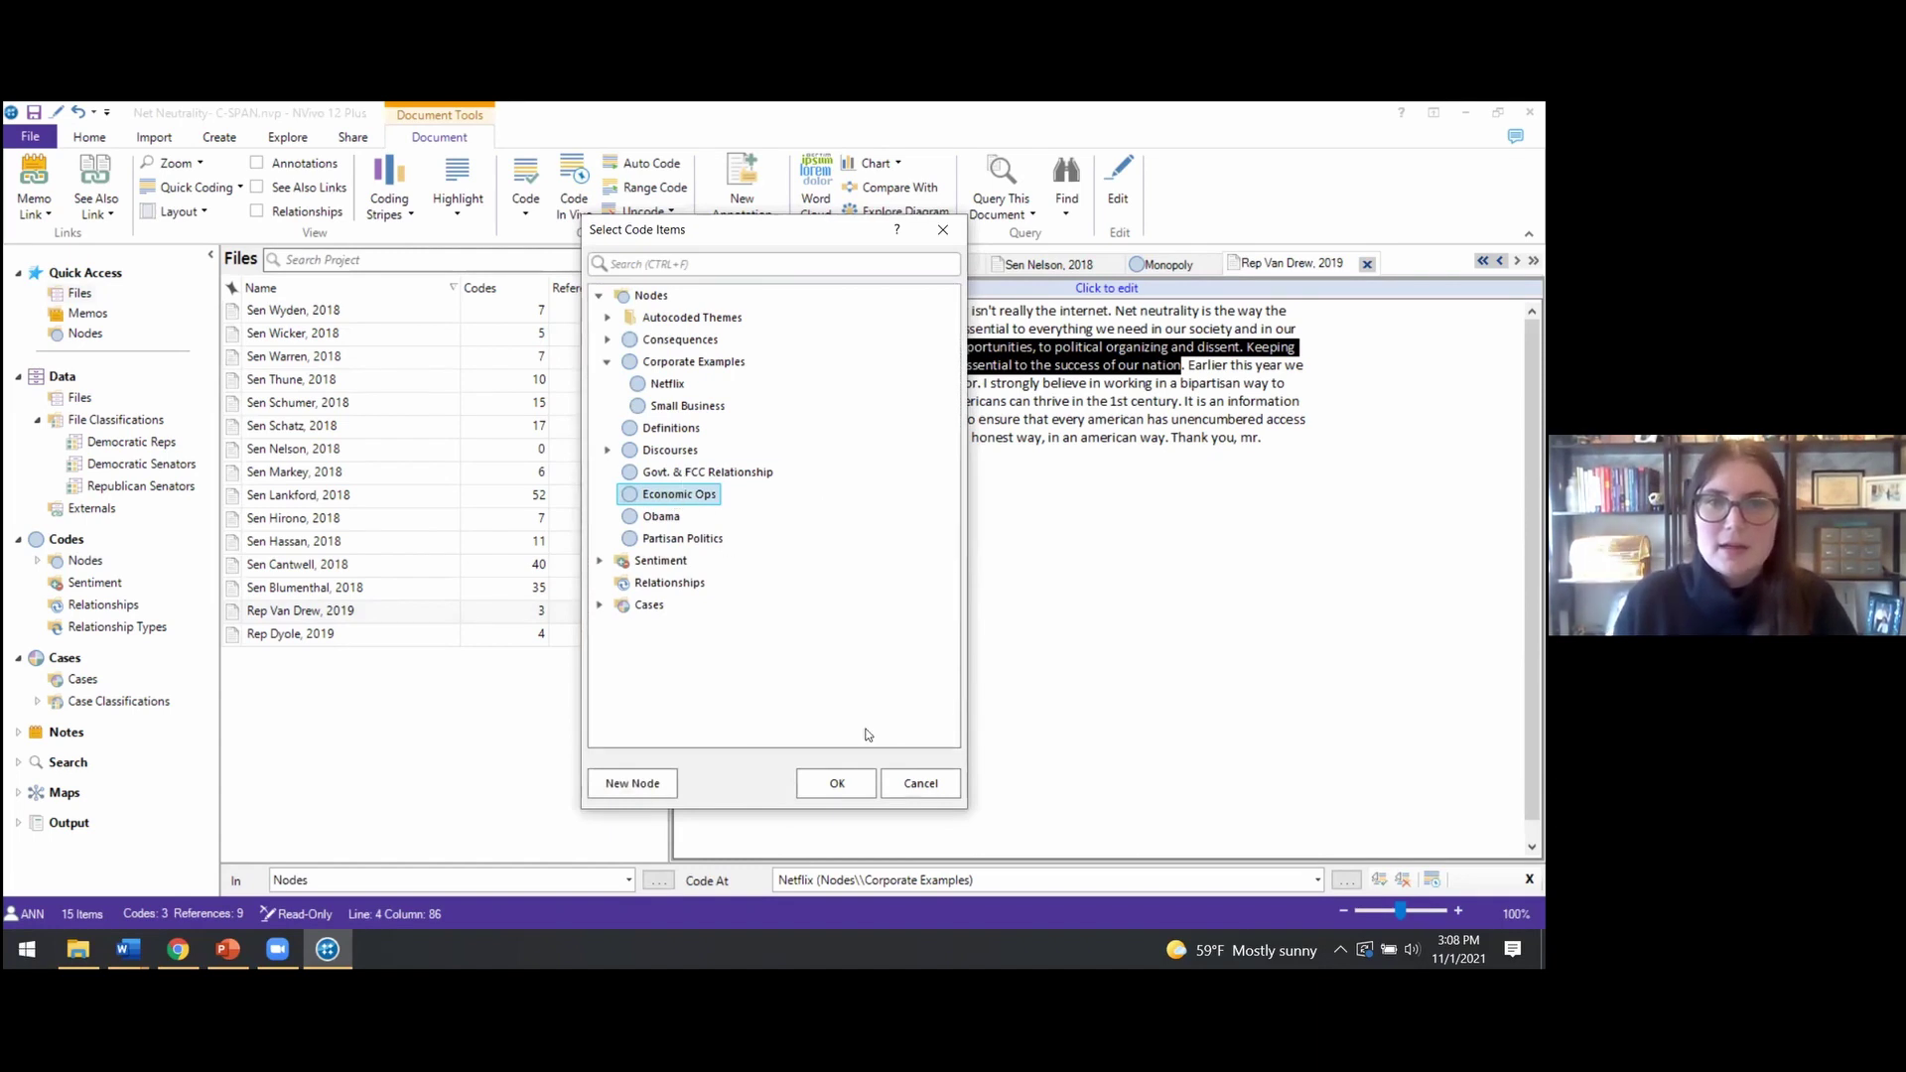
pyautogui.click(837, 784)
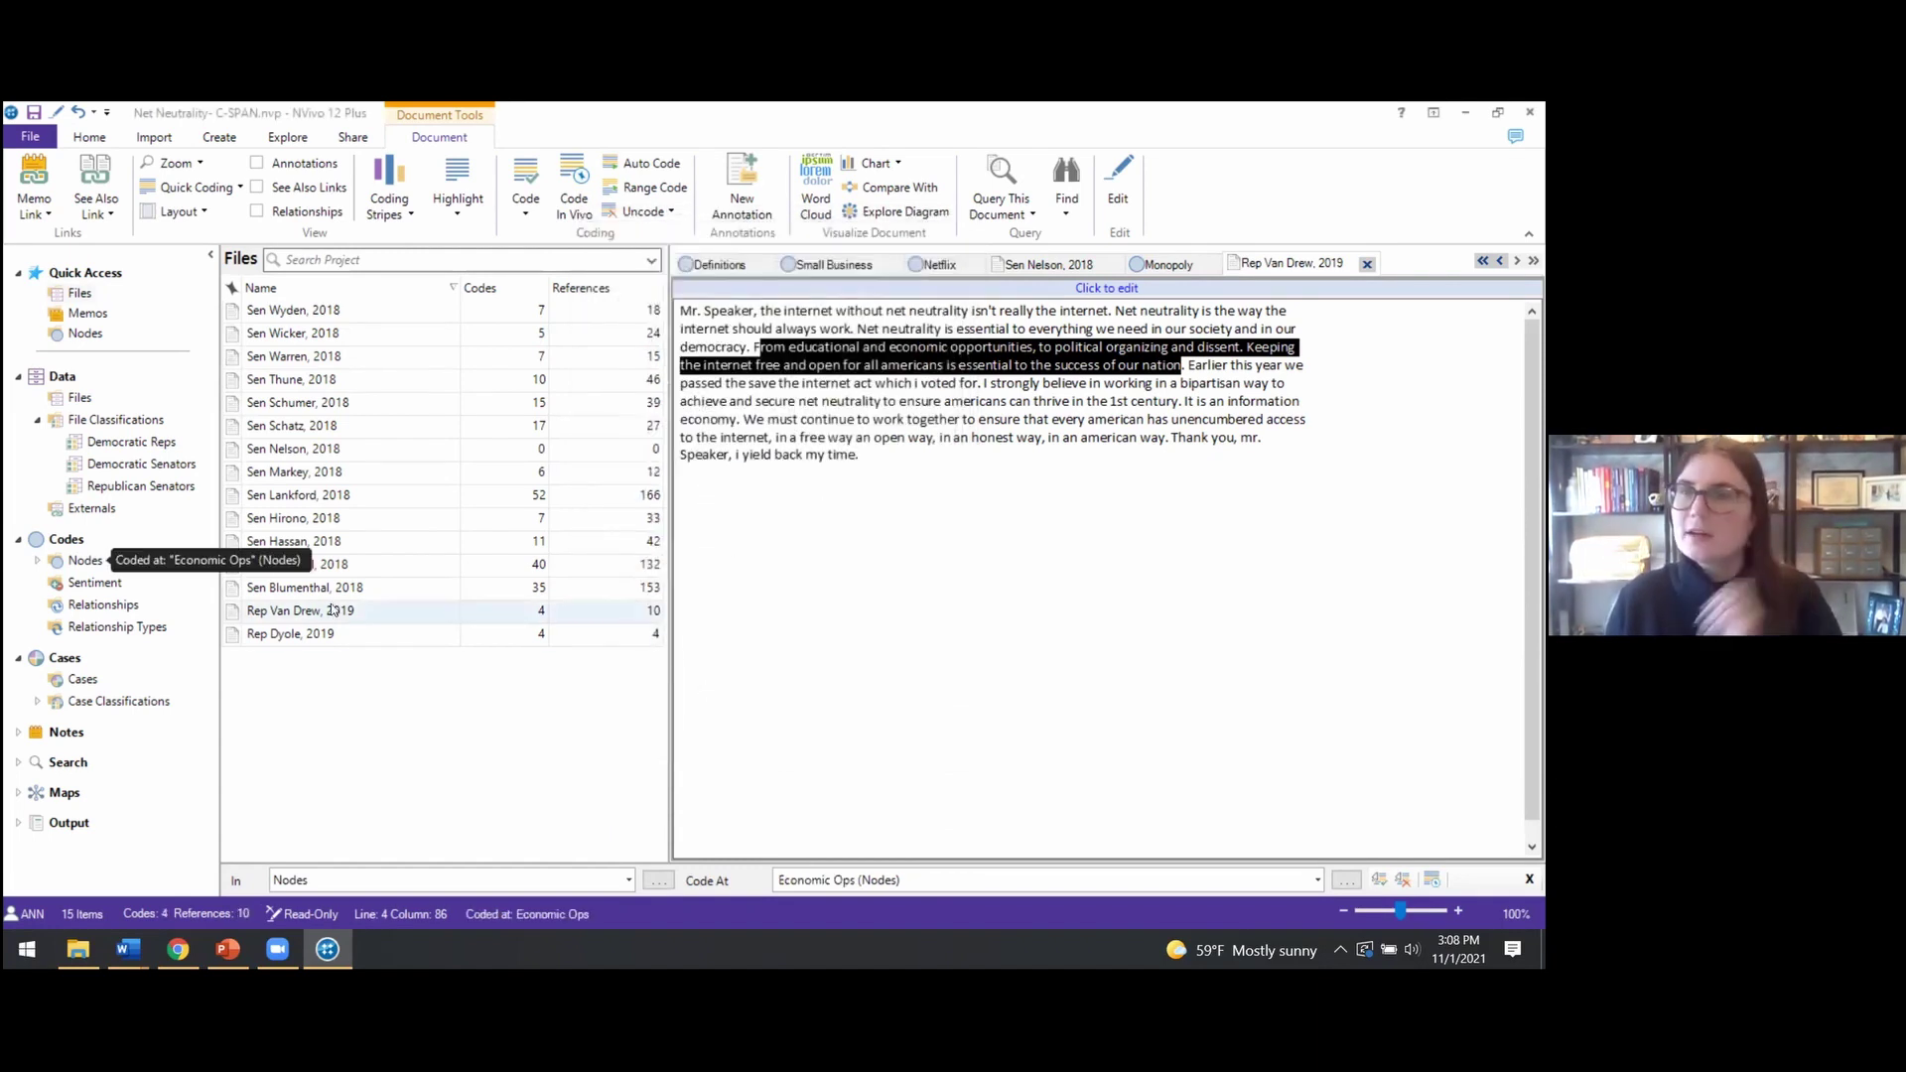
# Clear the text selection and save the project
pyautogui.click(1008, 480)
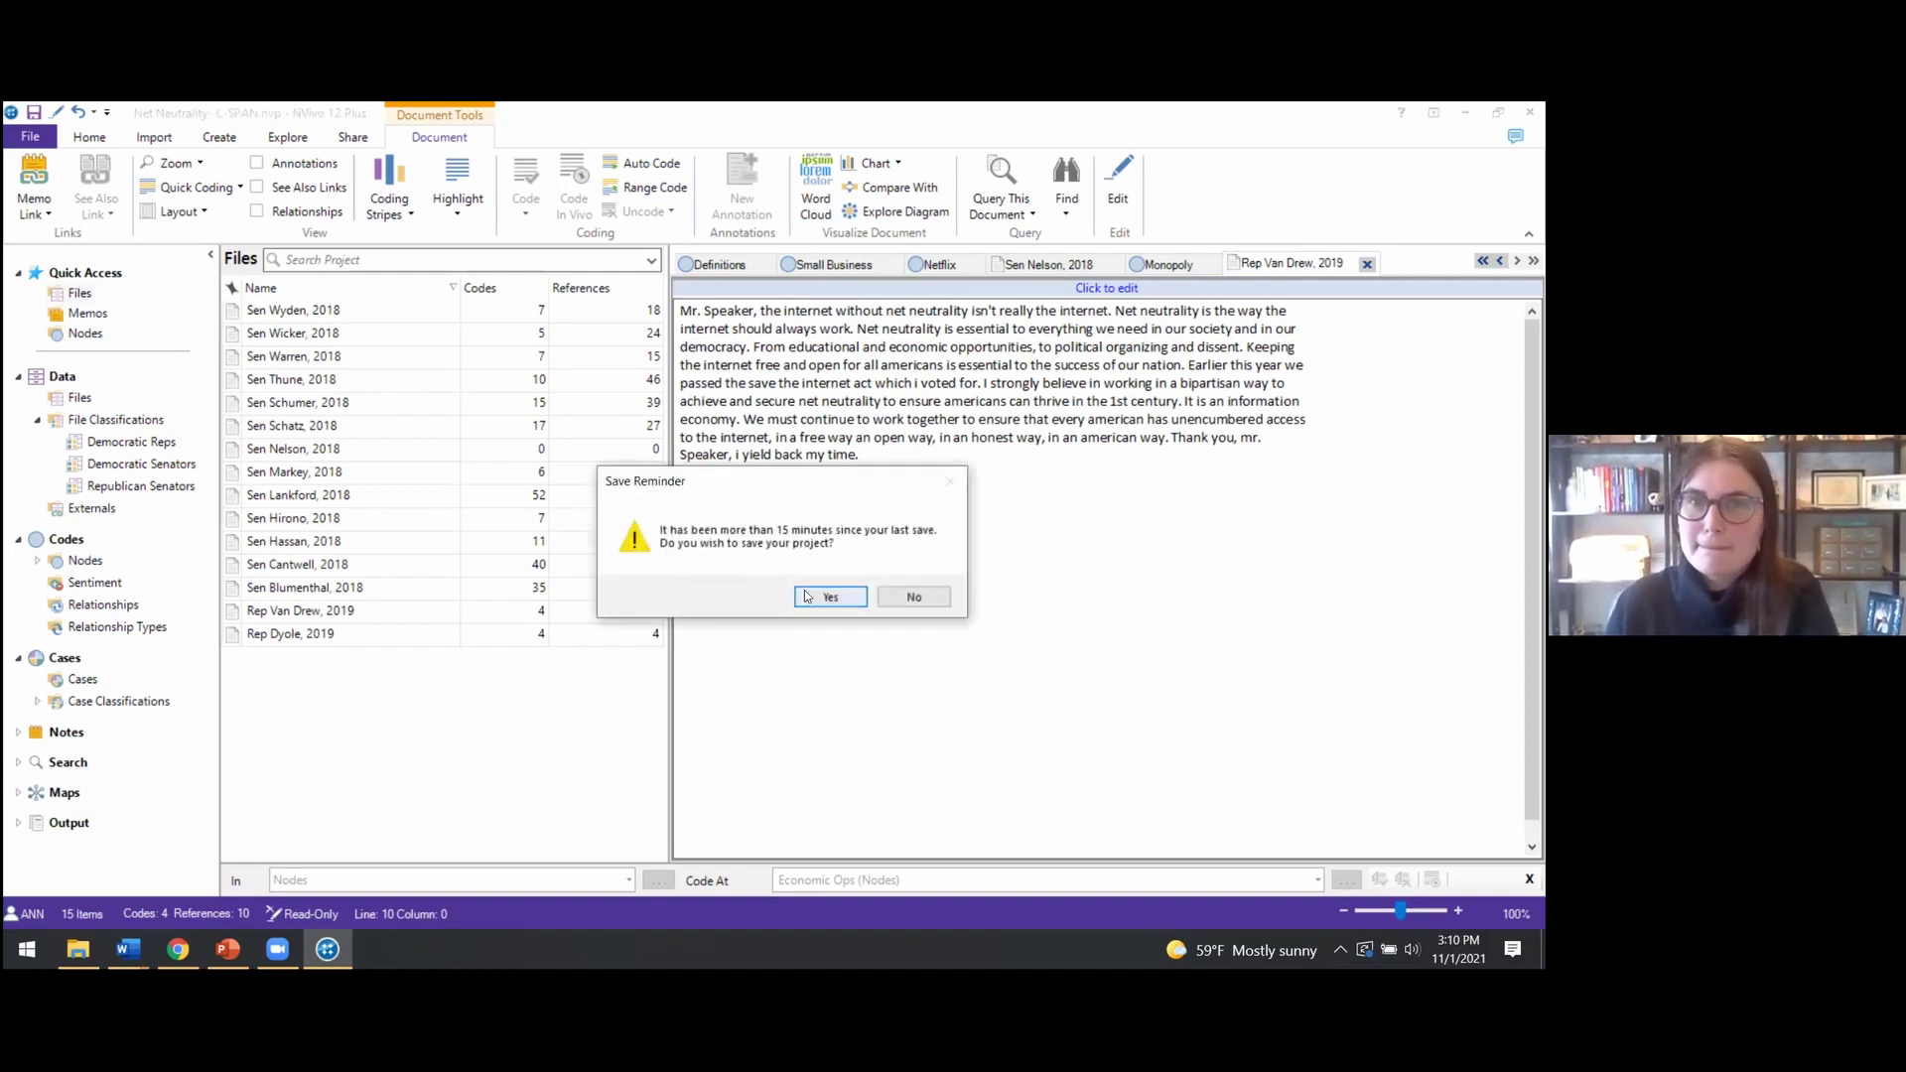
pyautogui.click(828, 597)
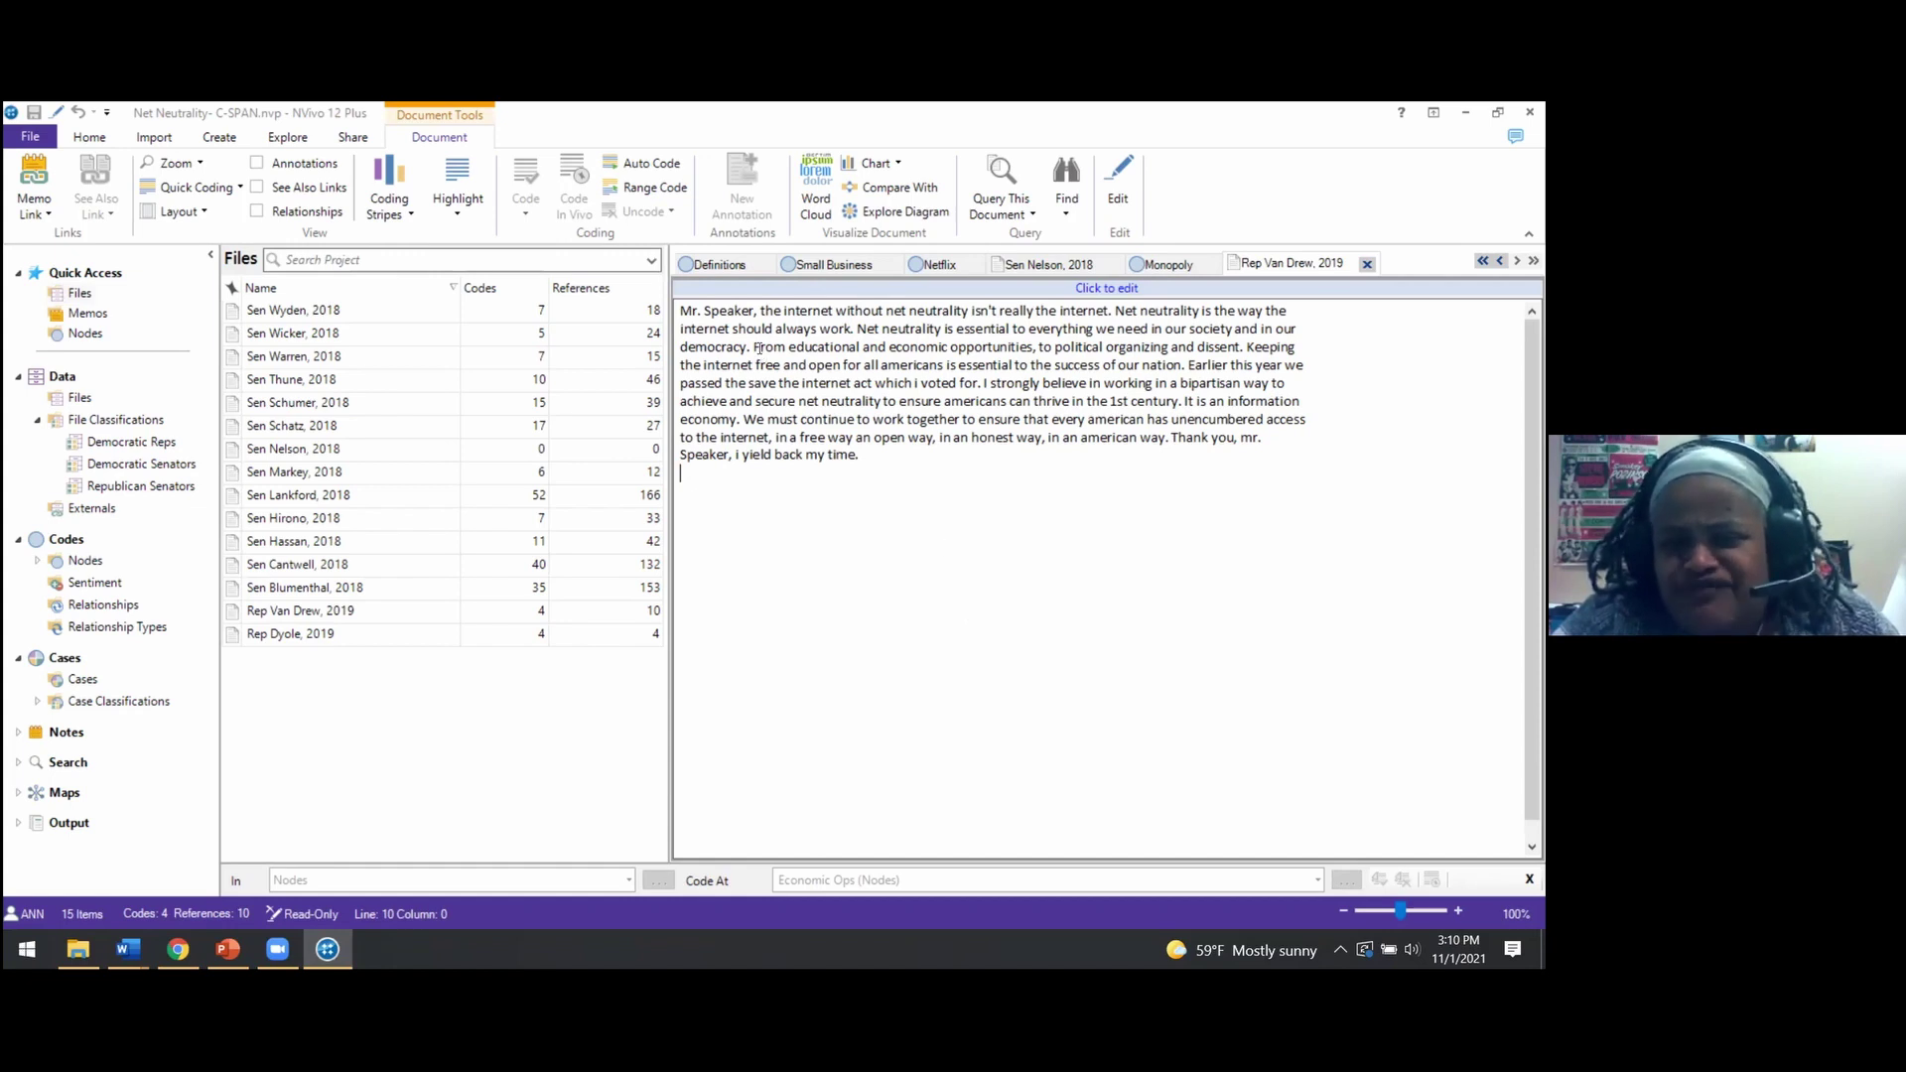
# Code the sentence "From educational and economic opportunities, to political organizing and dissent" at a new top-level node named "Citizenship"
pyautogui.moveTo(755, 341); pyautogui.dragTo(1241, 346)
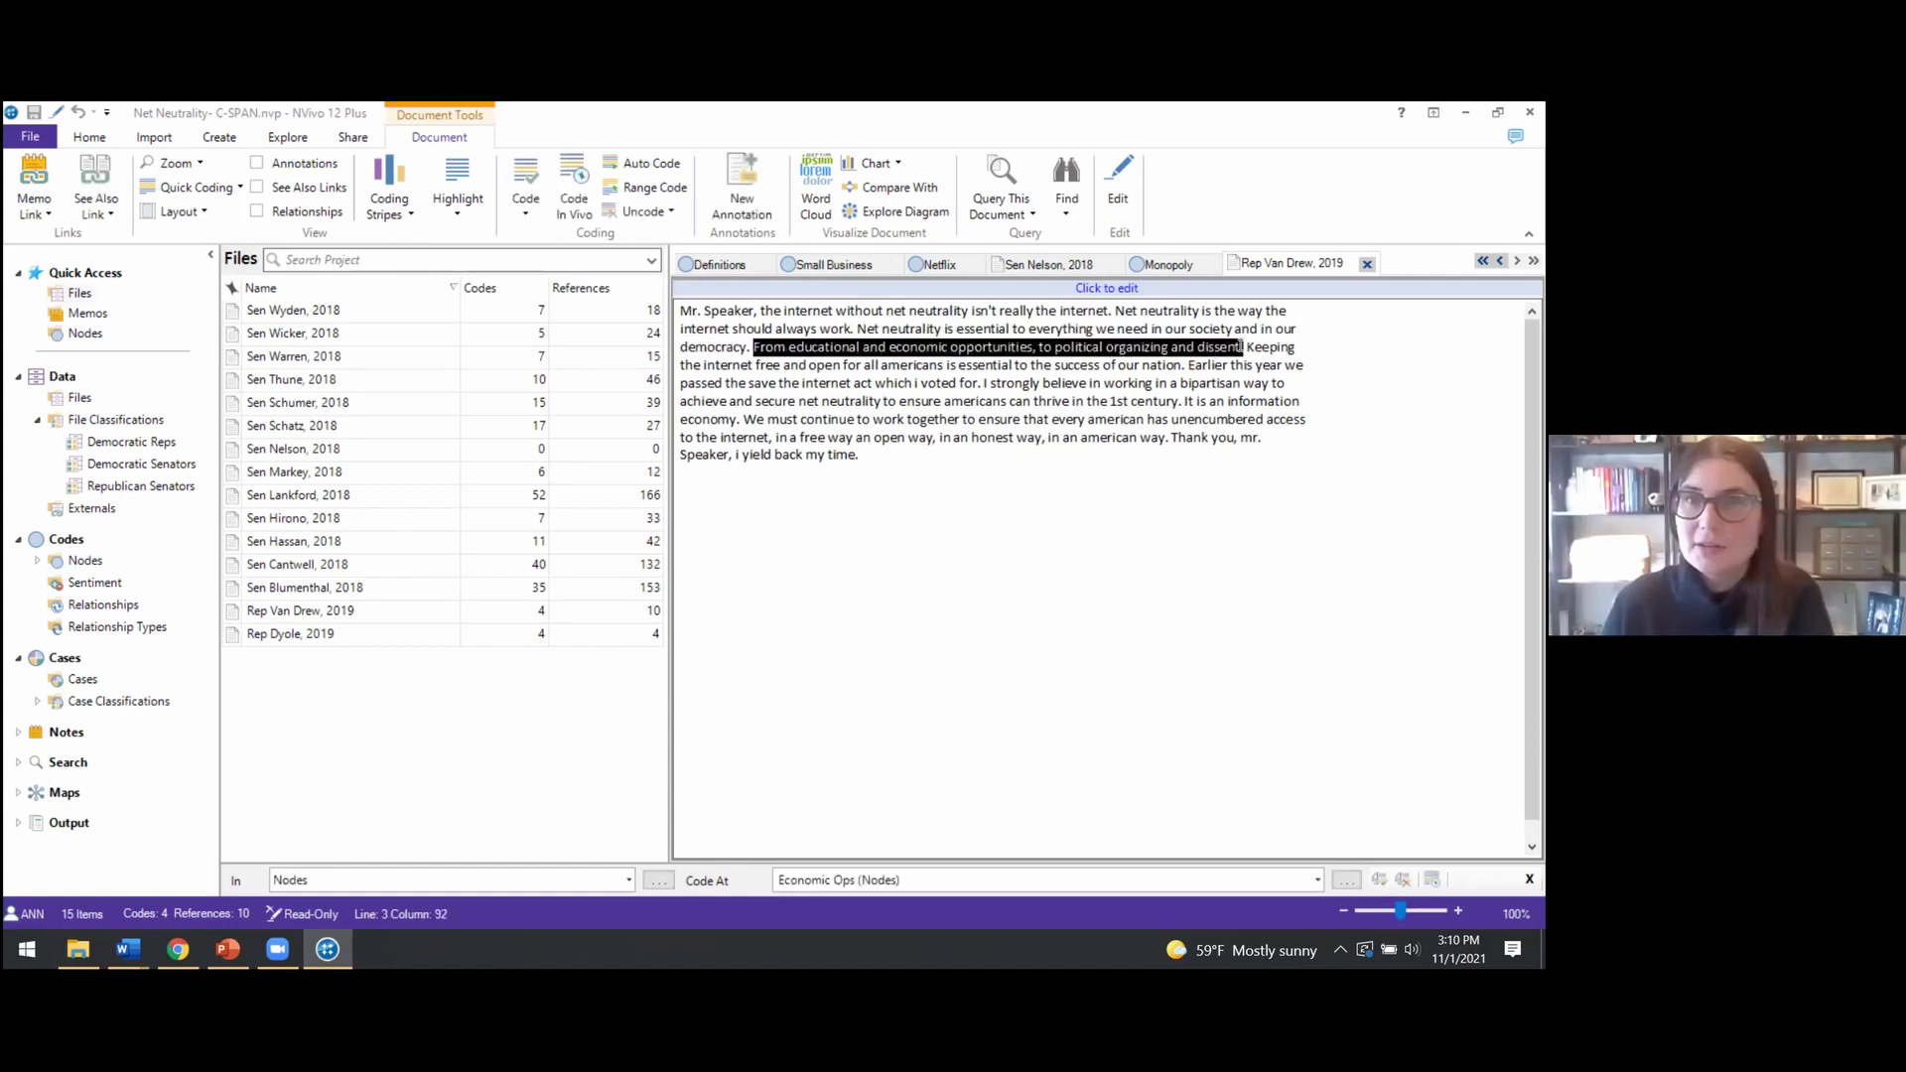
pyautogui.rightClick(1204, 346)
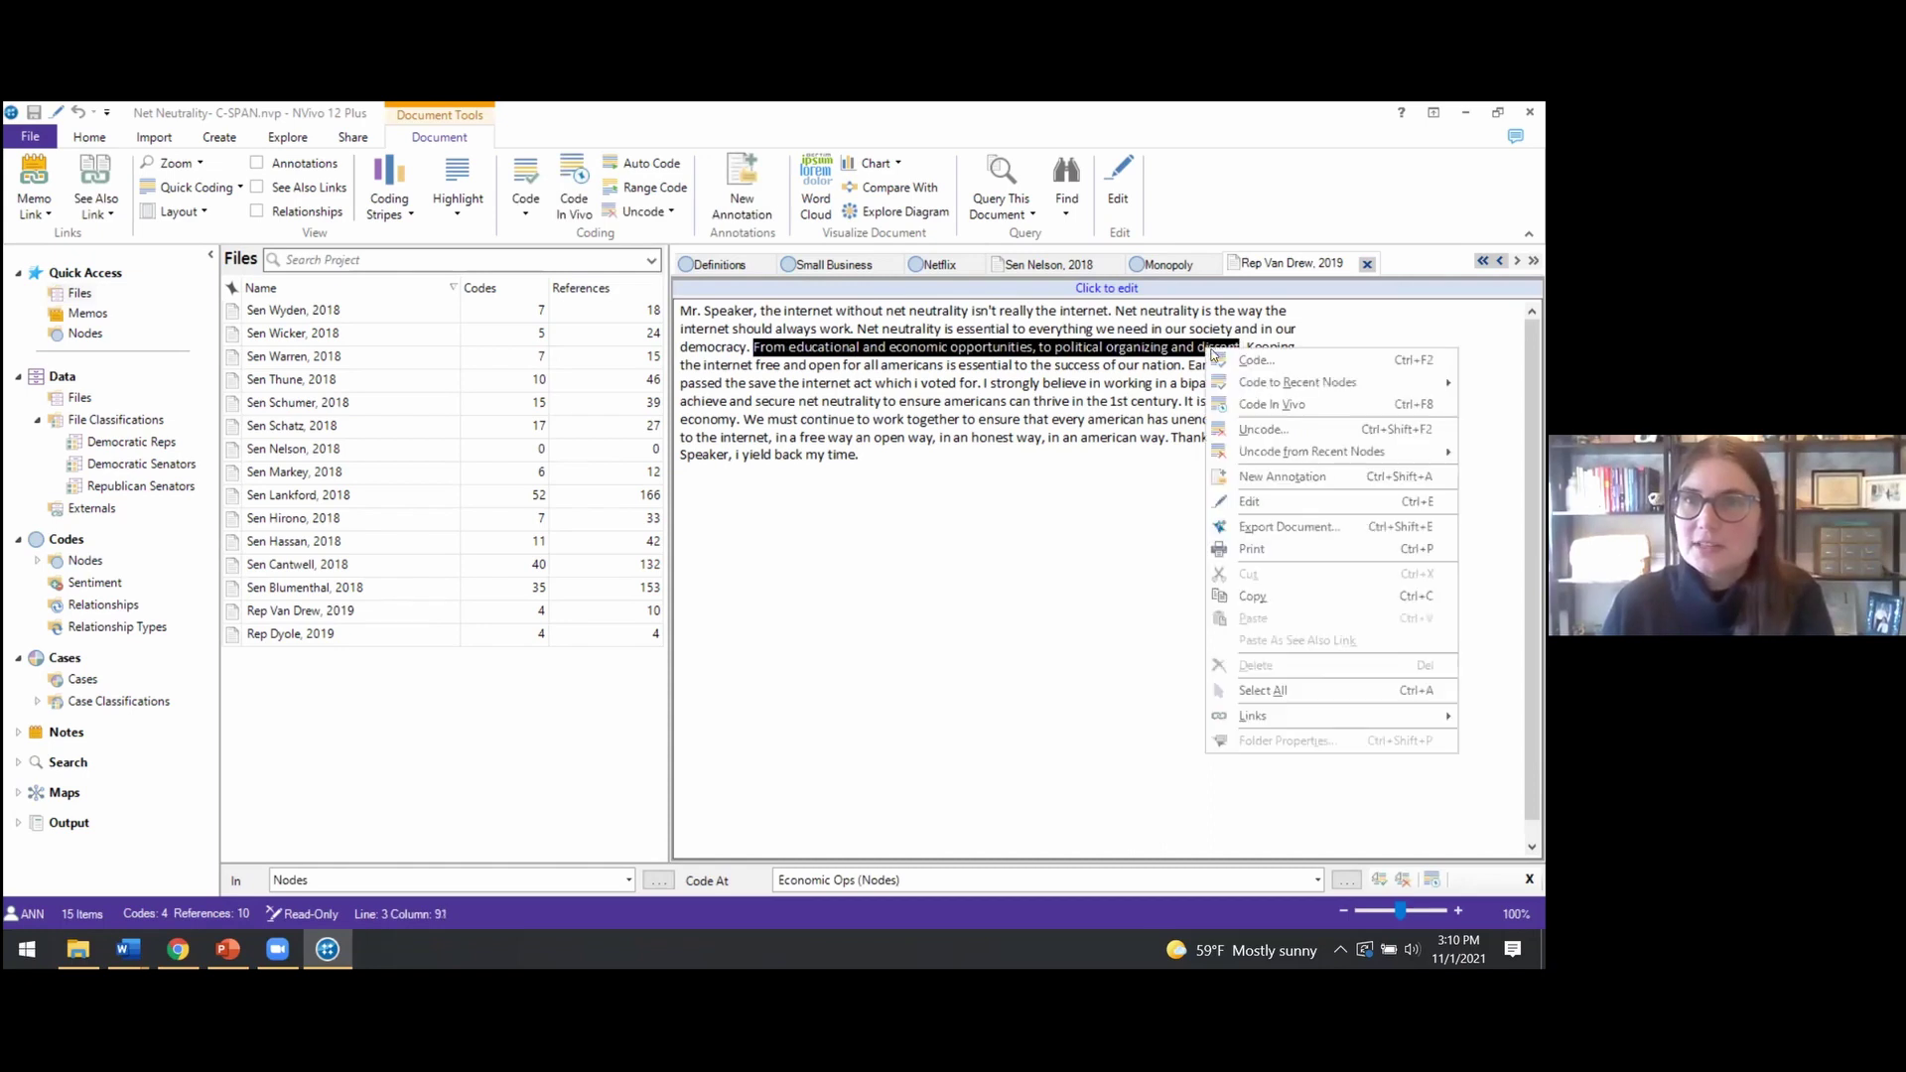
pyautogui.click(1231, 360)
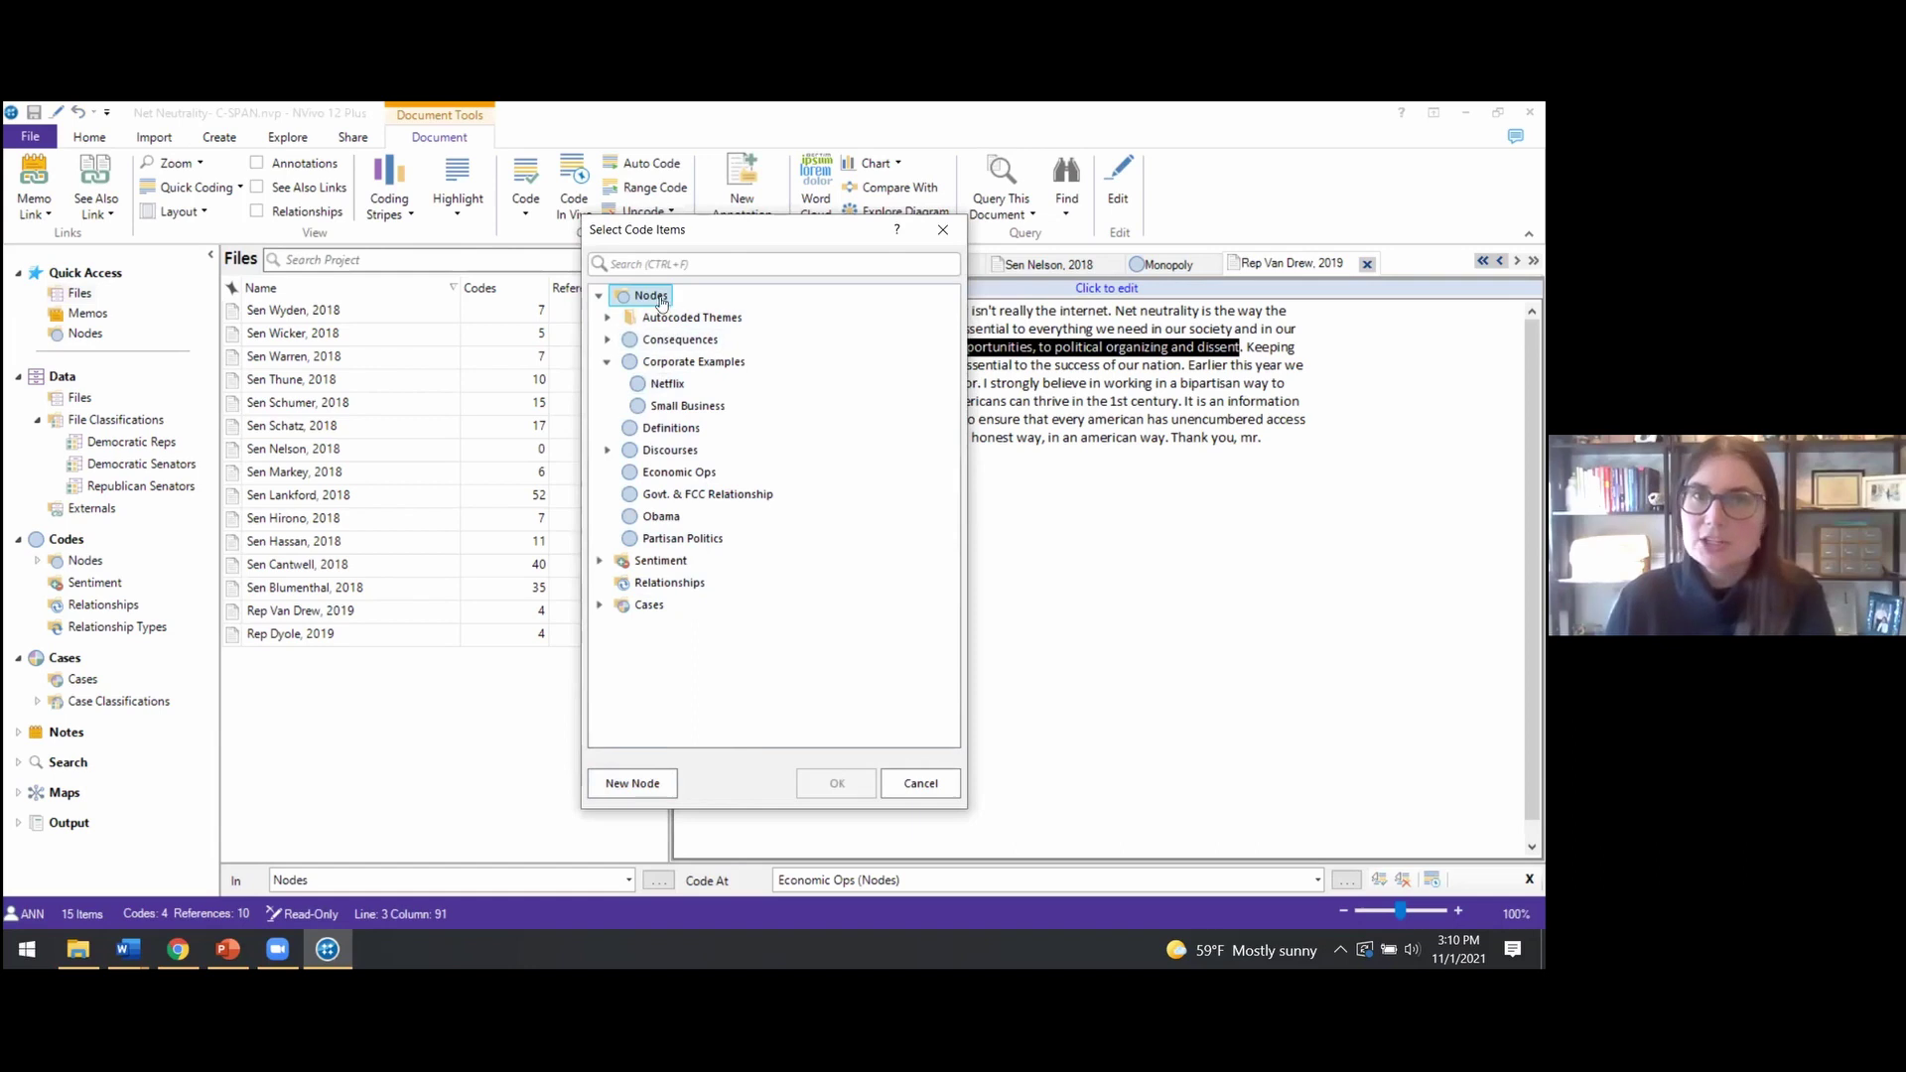
pyautogui.click(626, 781)
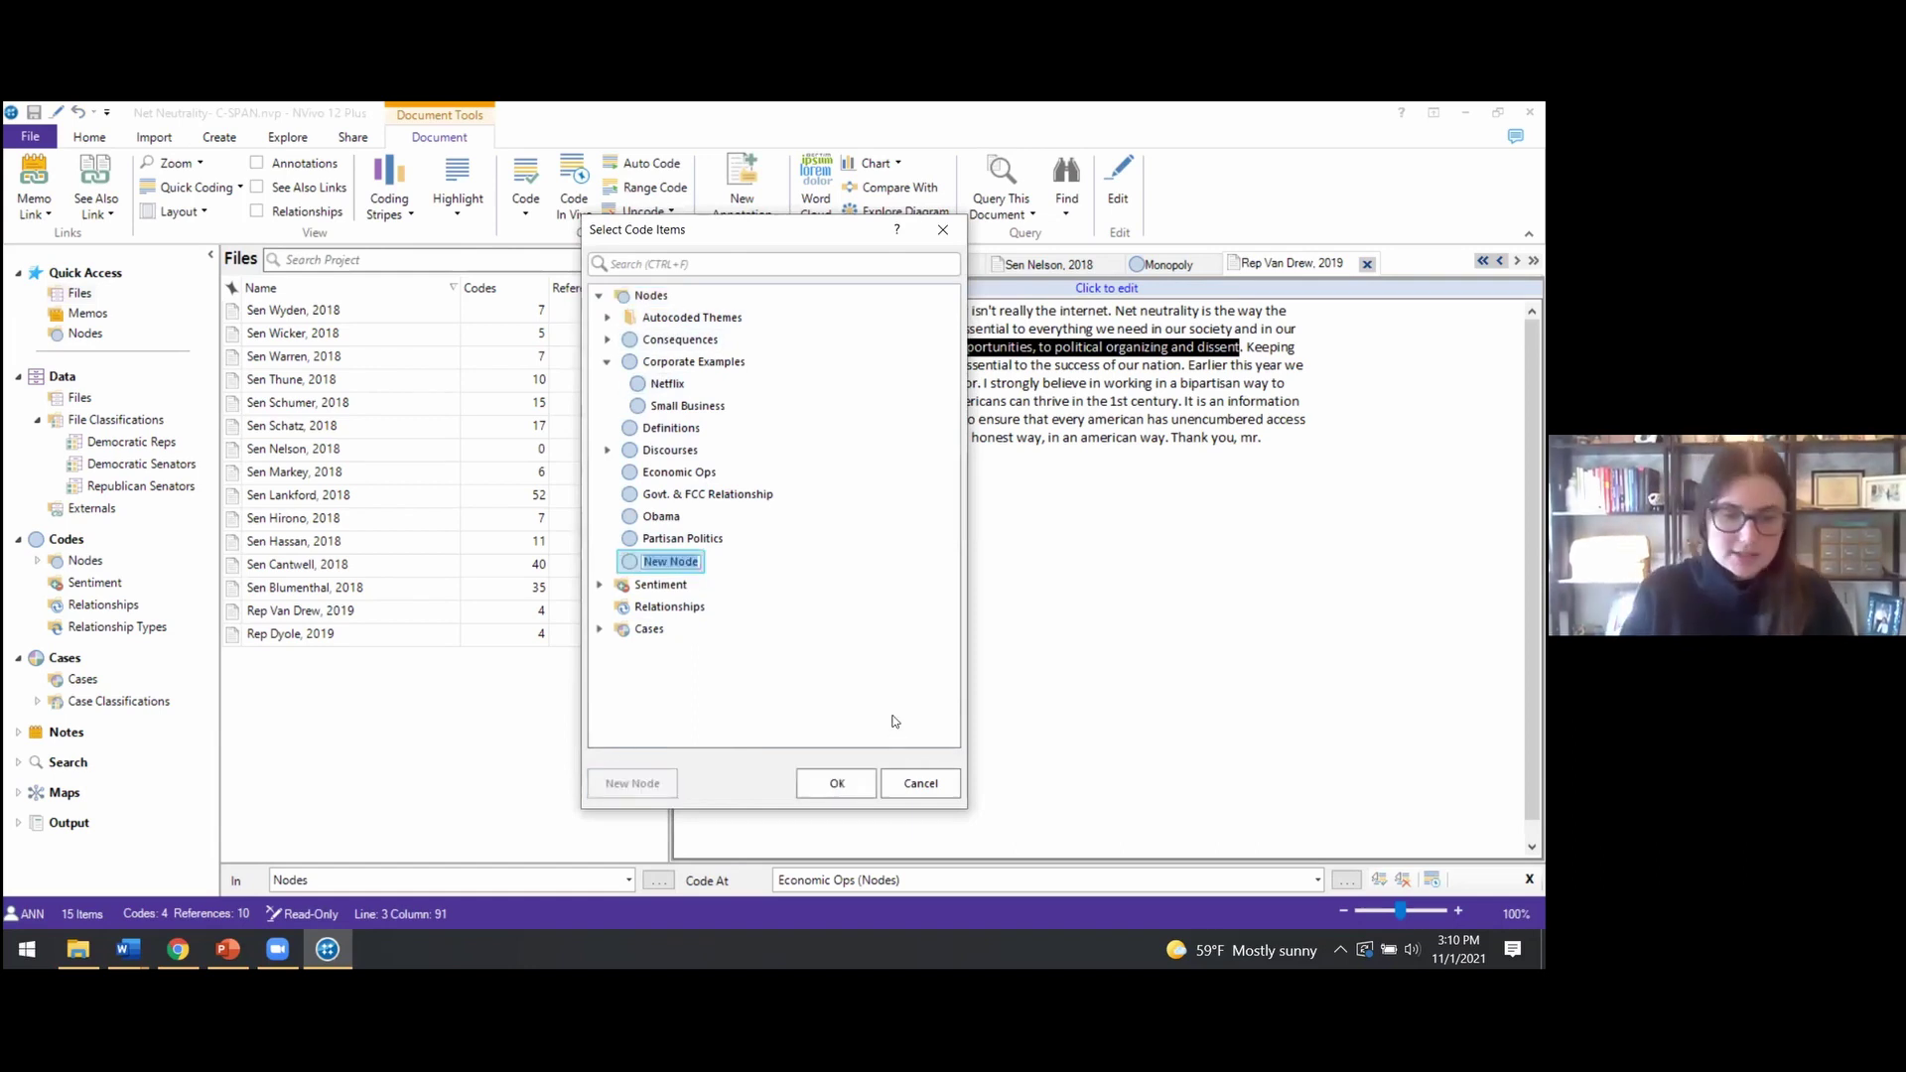
pyautogui.write('Citizenship')
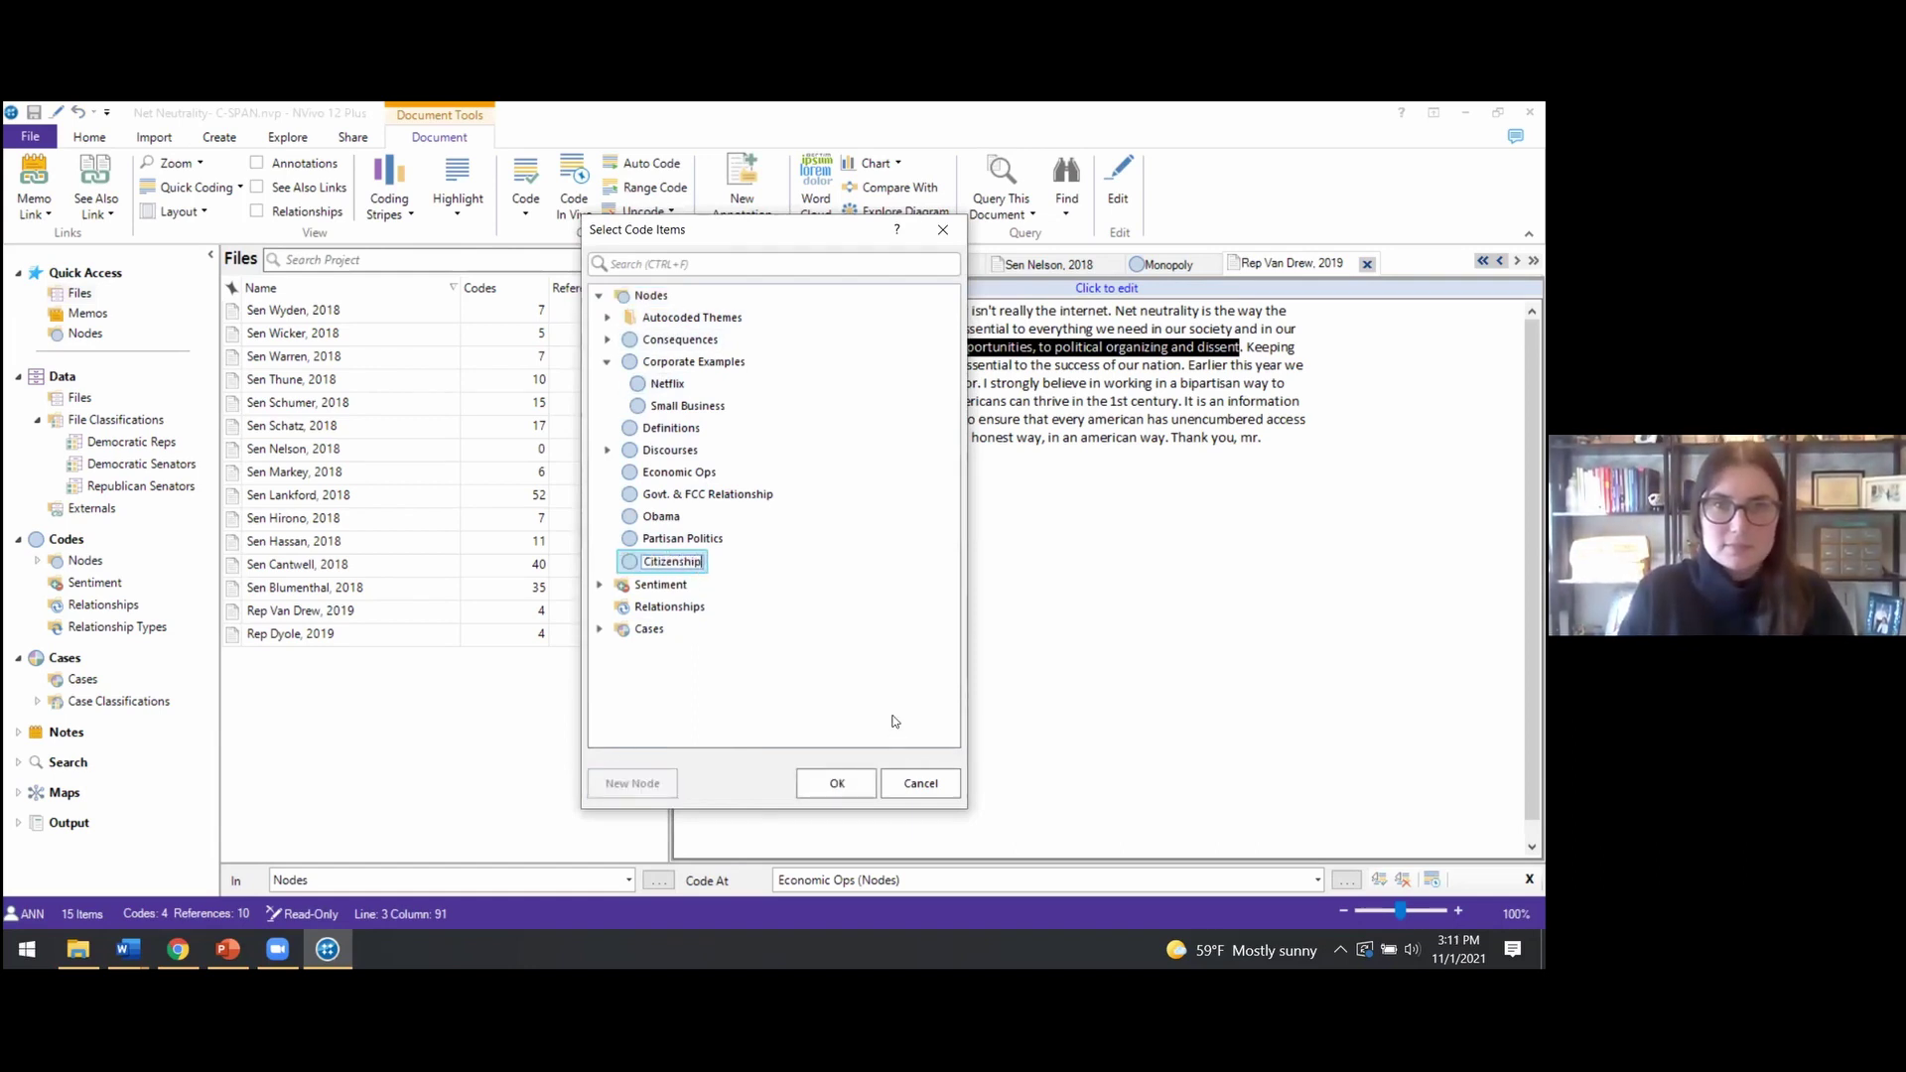
pyautogui.press('Return')
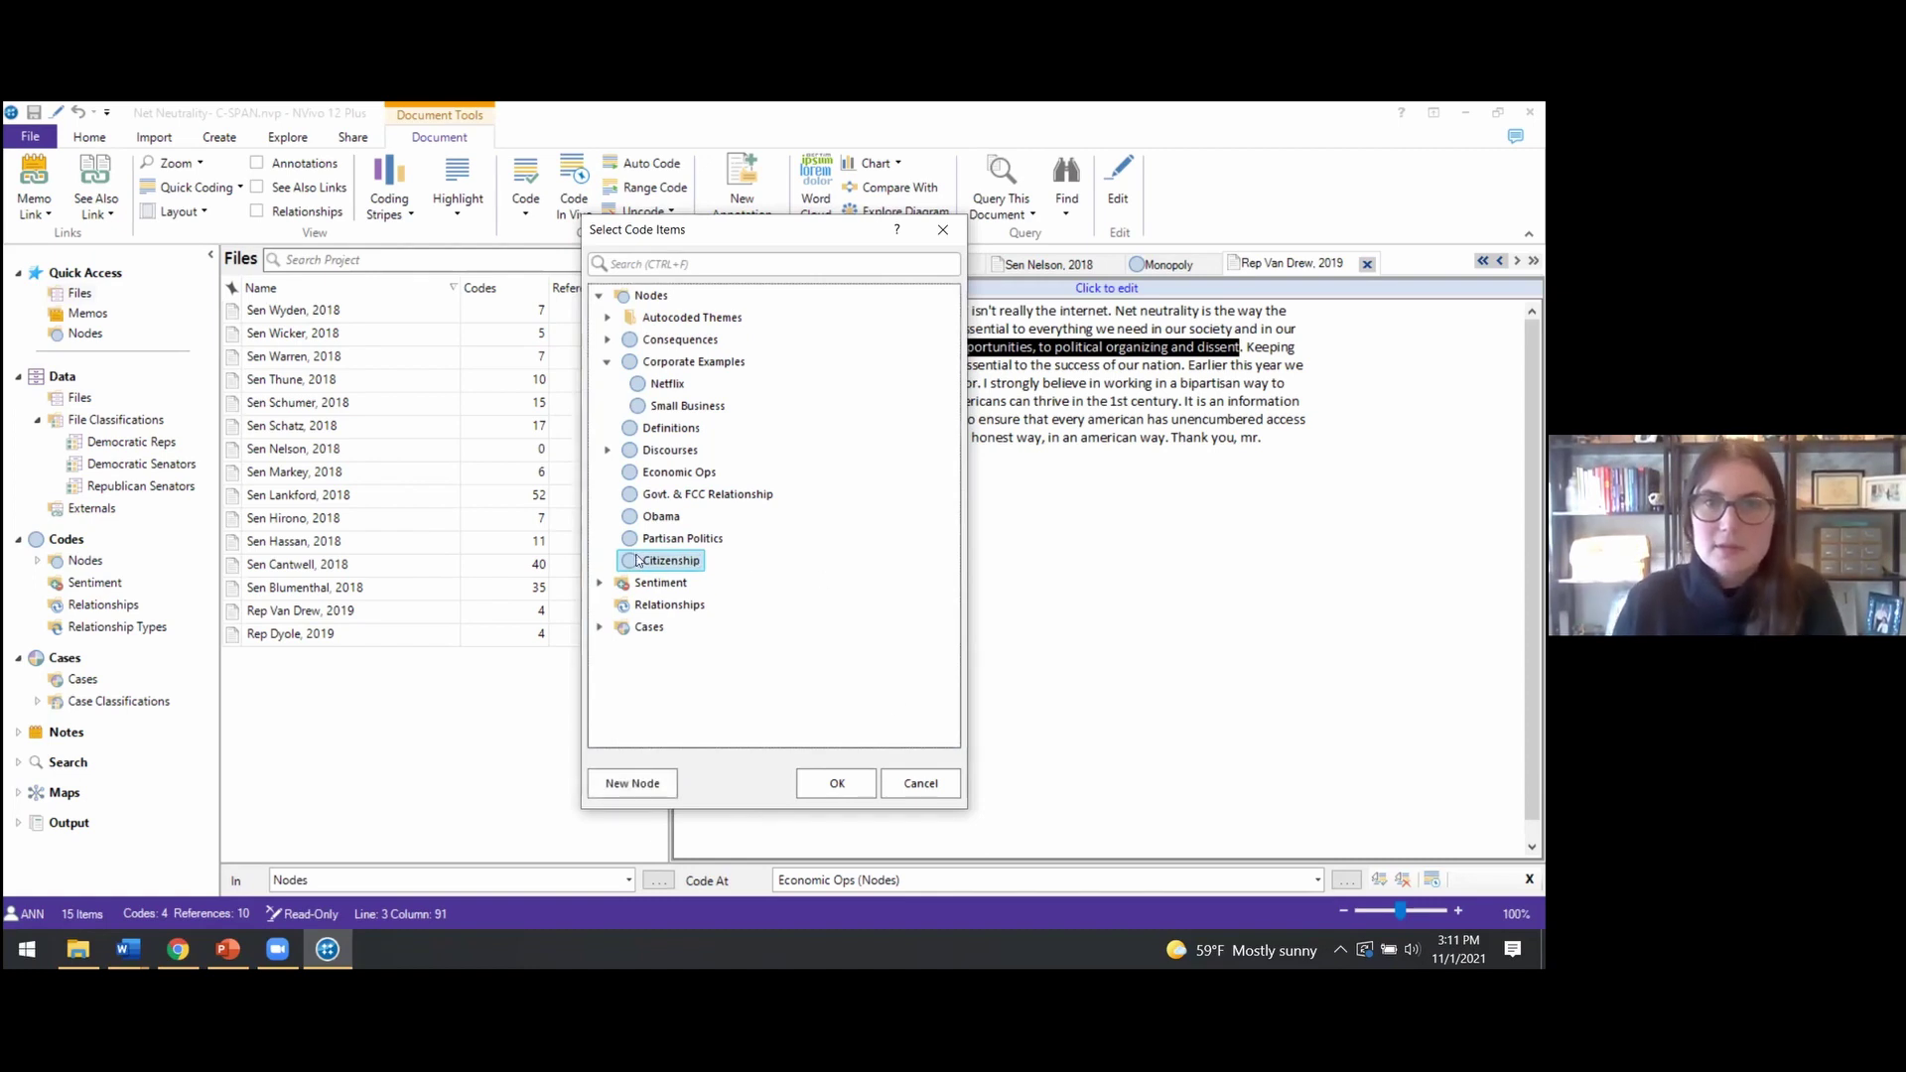
pyautogui.click(837, 783)
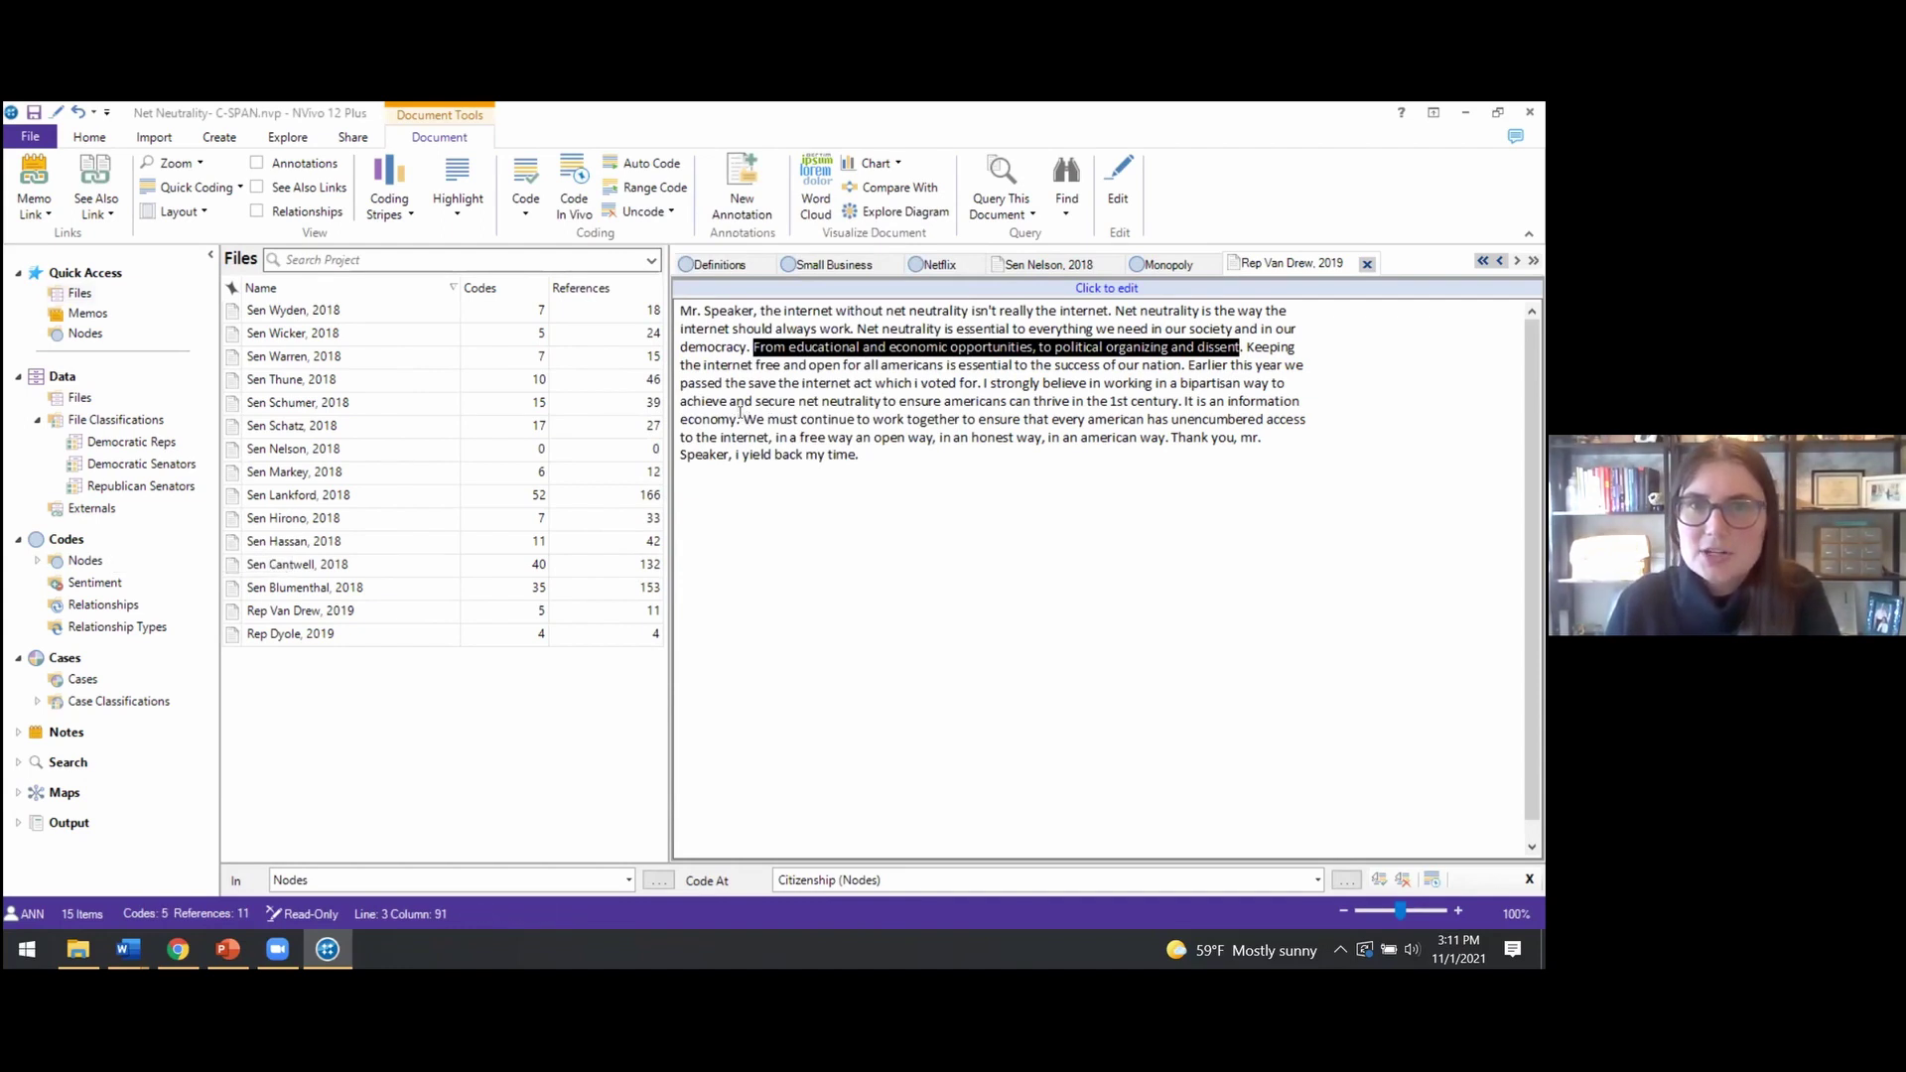
# Code the passage from "It is an information economy" to "in an american way" at the existing Citizenship node, then clear the text selection
pyautogui.moveTo(1181, 400); pyautogui.dragTo(948, 450)
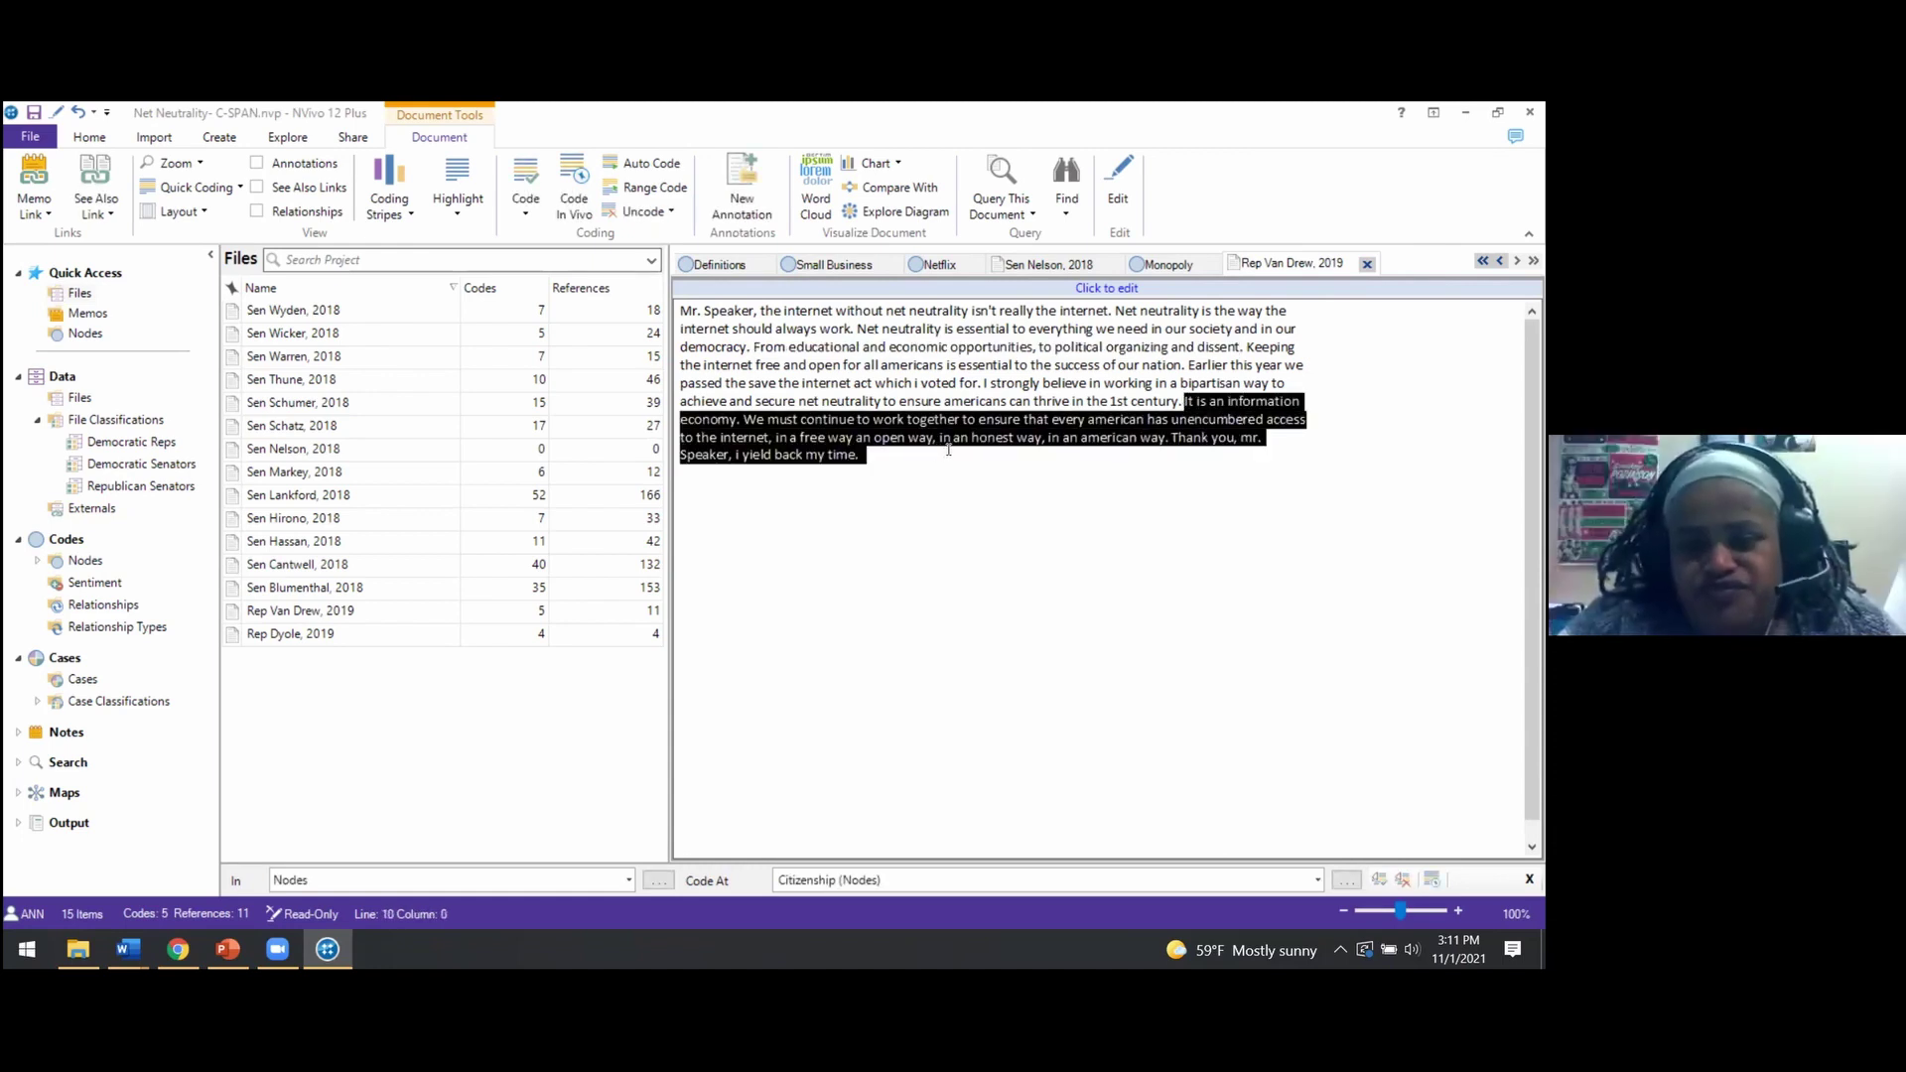
pyautogui.moveTo(1157, 438); pyautogui.dragTo(1137, 450)
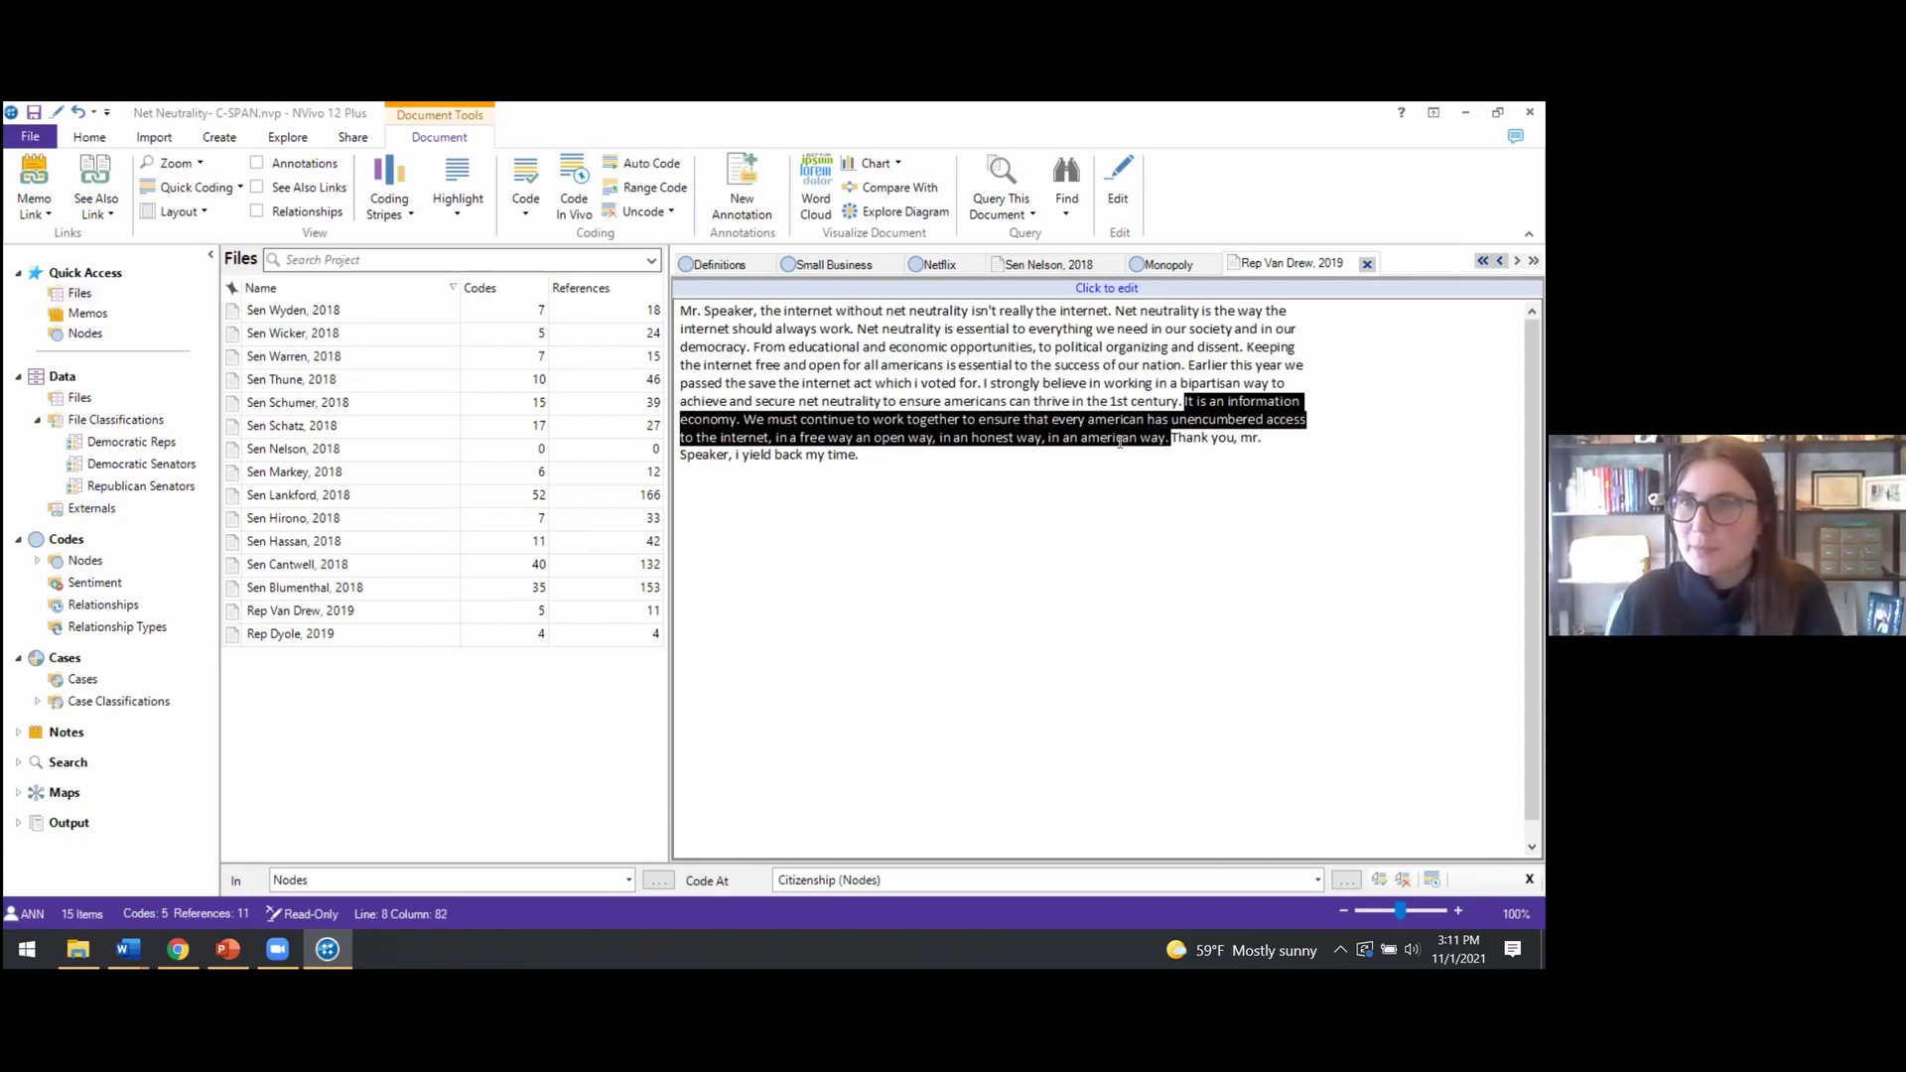
pyautogui.rightClick(1122, 425)
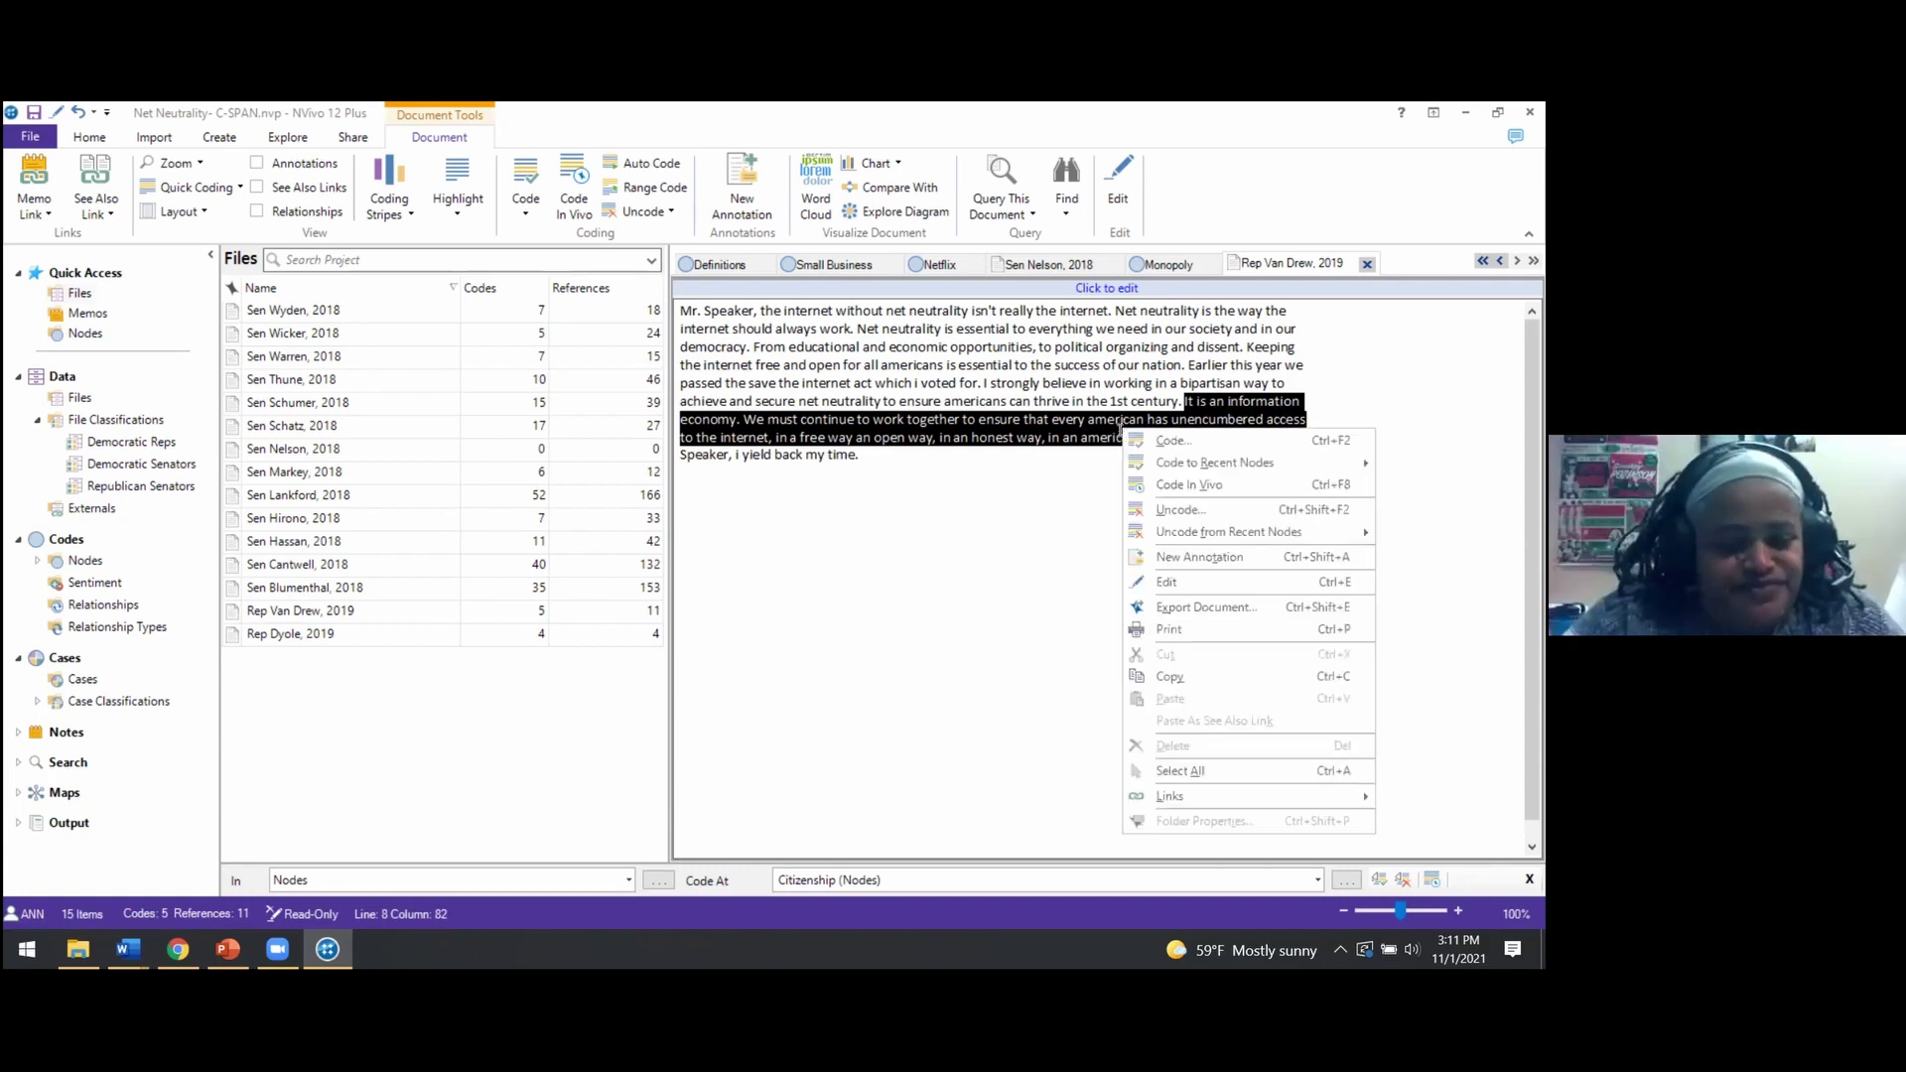
pyautogui.click(1142, 442)
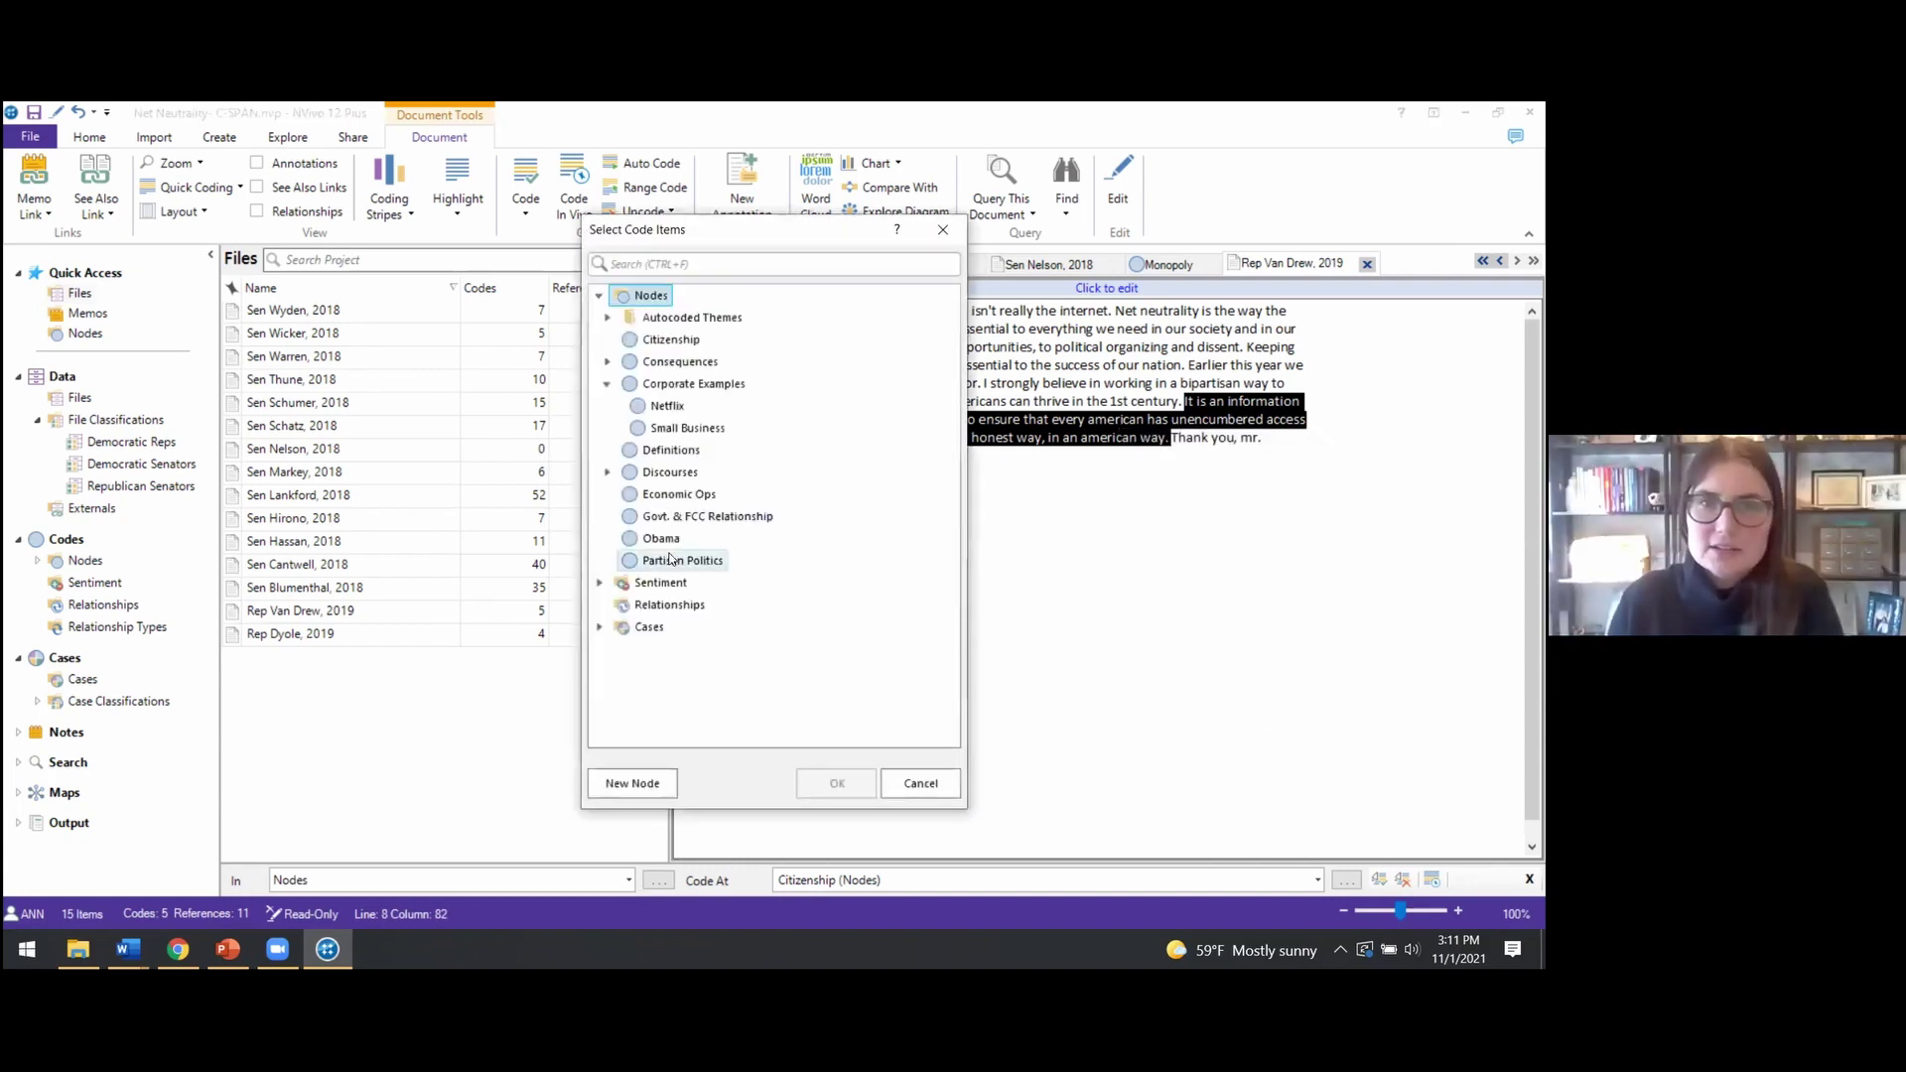
pyautogui.click(685, 343)
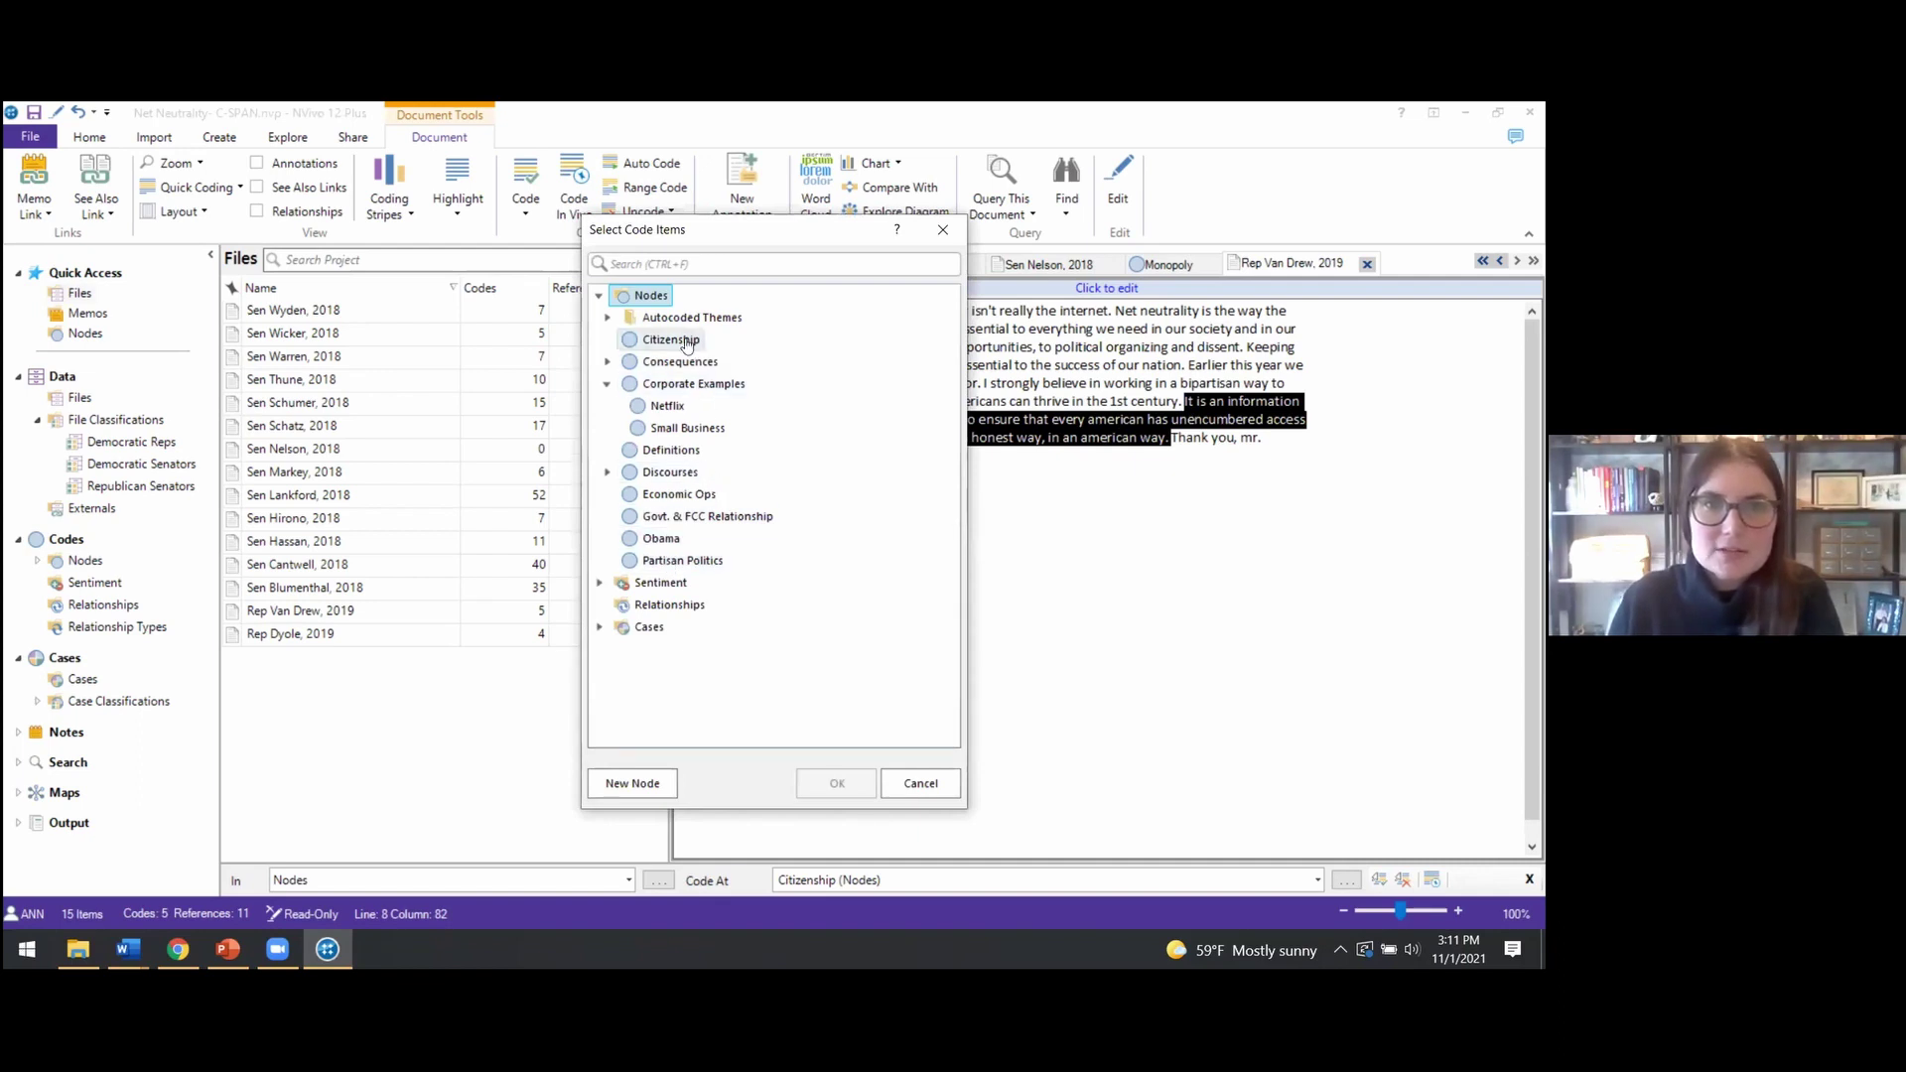
pyautogui.click(837, 783)
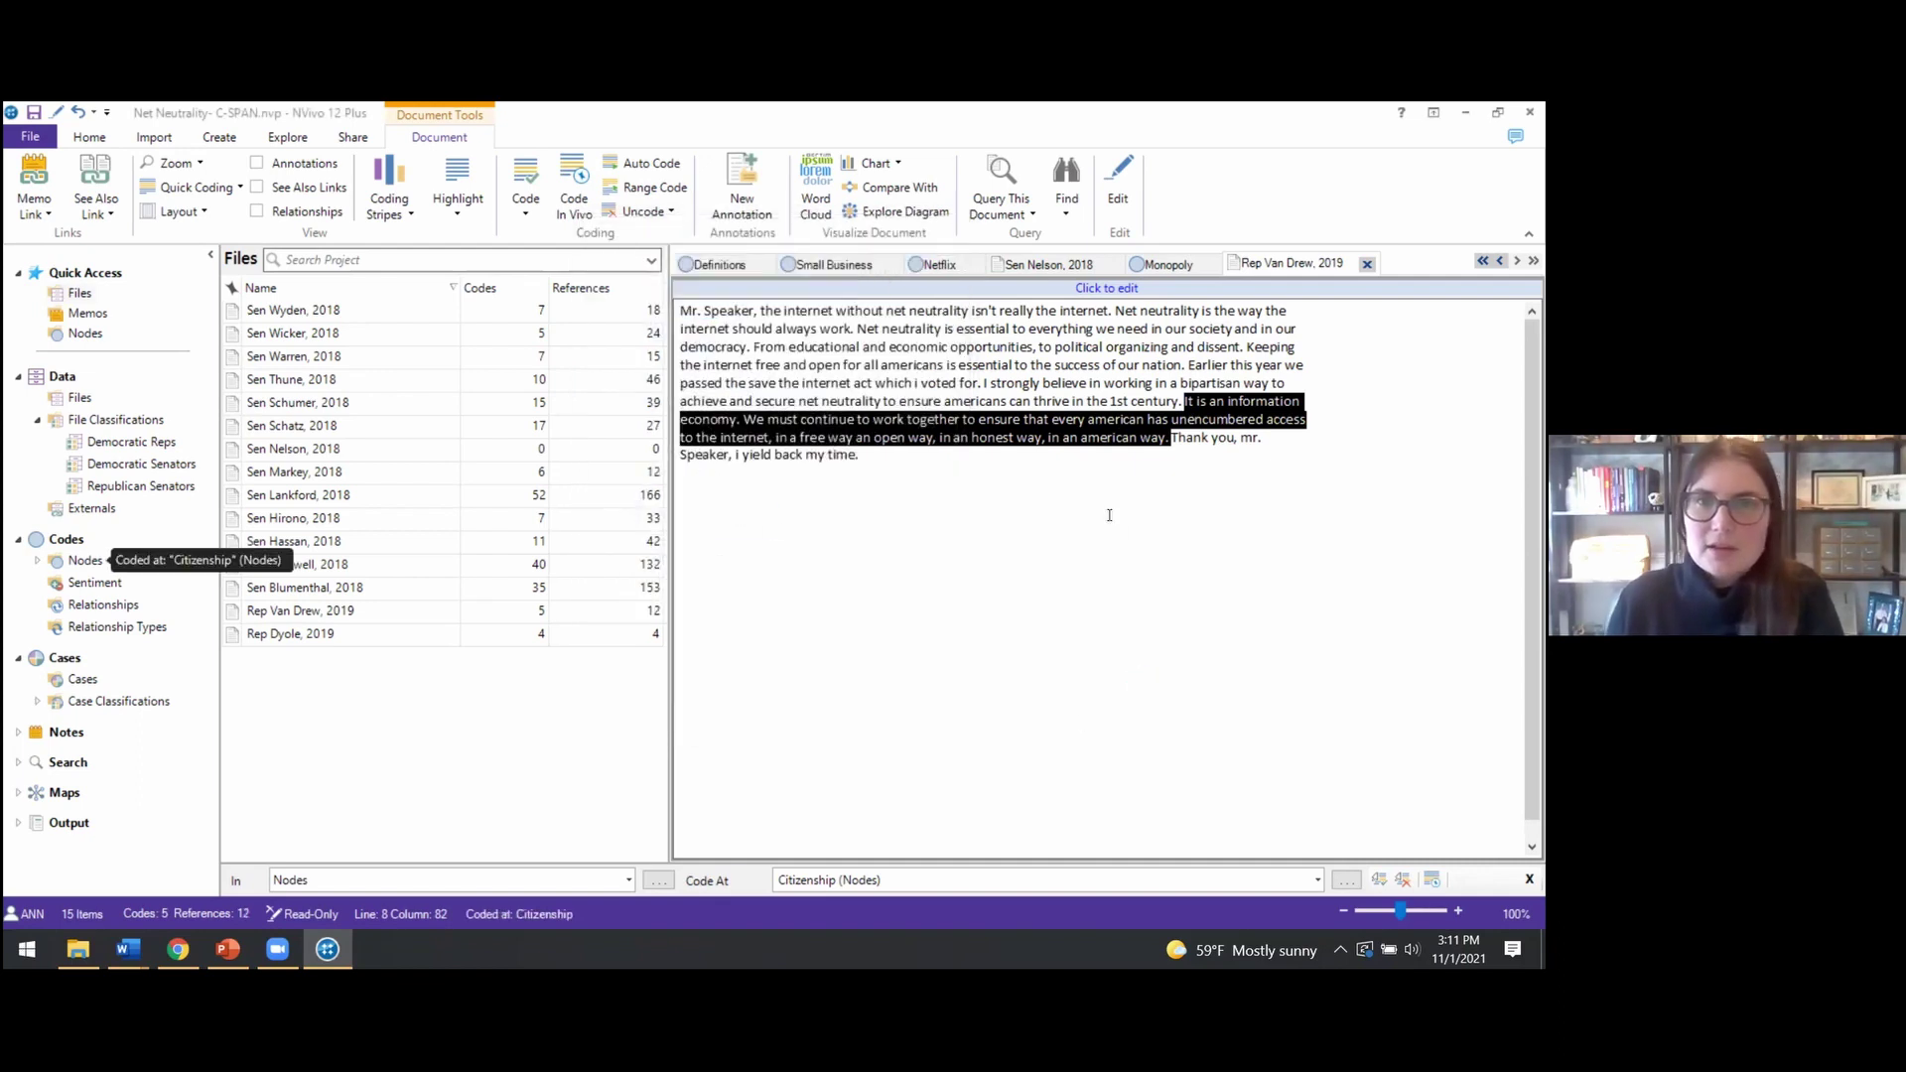
pyautogui.click(900, 361)
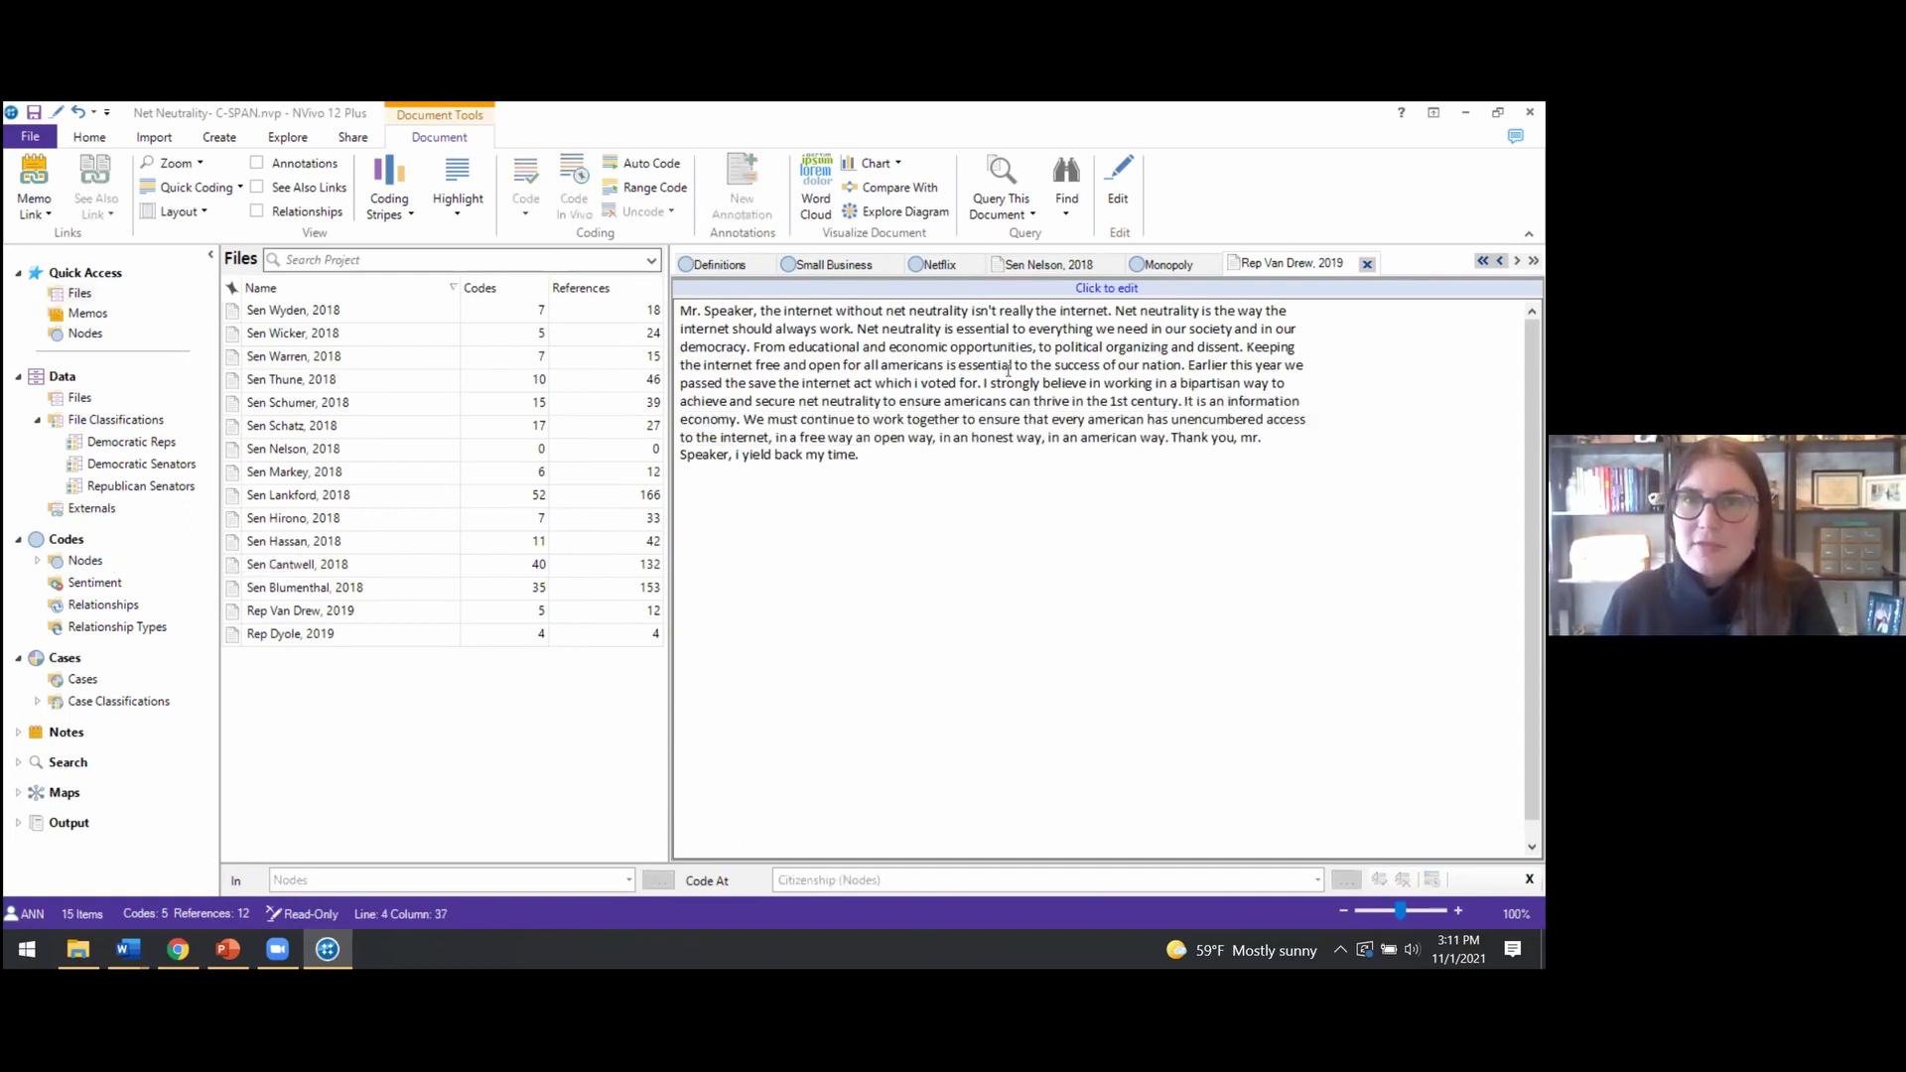
# Code the passage from "Earlier this year we passed" to "thrive in the 1st century" at the existing Partisan Politics node
pyautogui.moveTo(1186, 366)
pyautogui.mouseDown()
pyautogui.moveTo(1291, 389)
pyautogui.moveTo(1104, 402)
pyautogui.moveTo(1190, 385)
pyautogui.moveTo(1186, 403)
pyautogui.mouseUp()
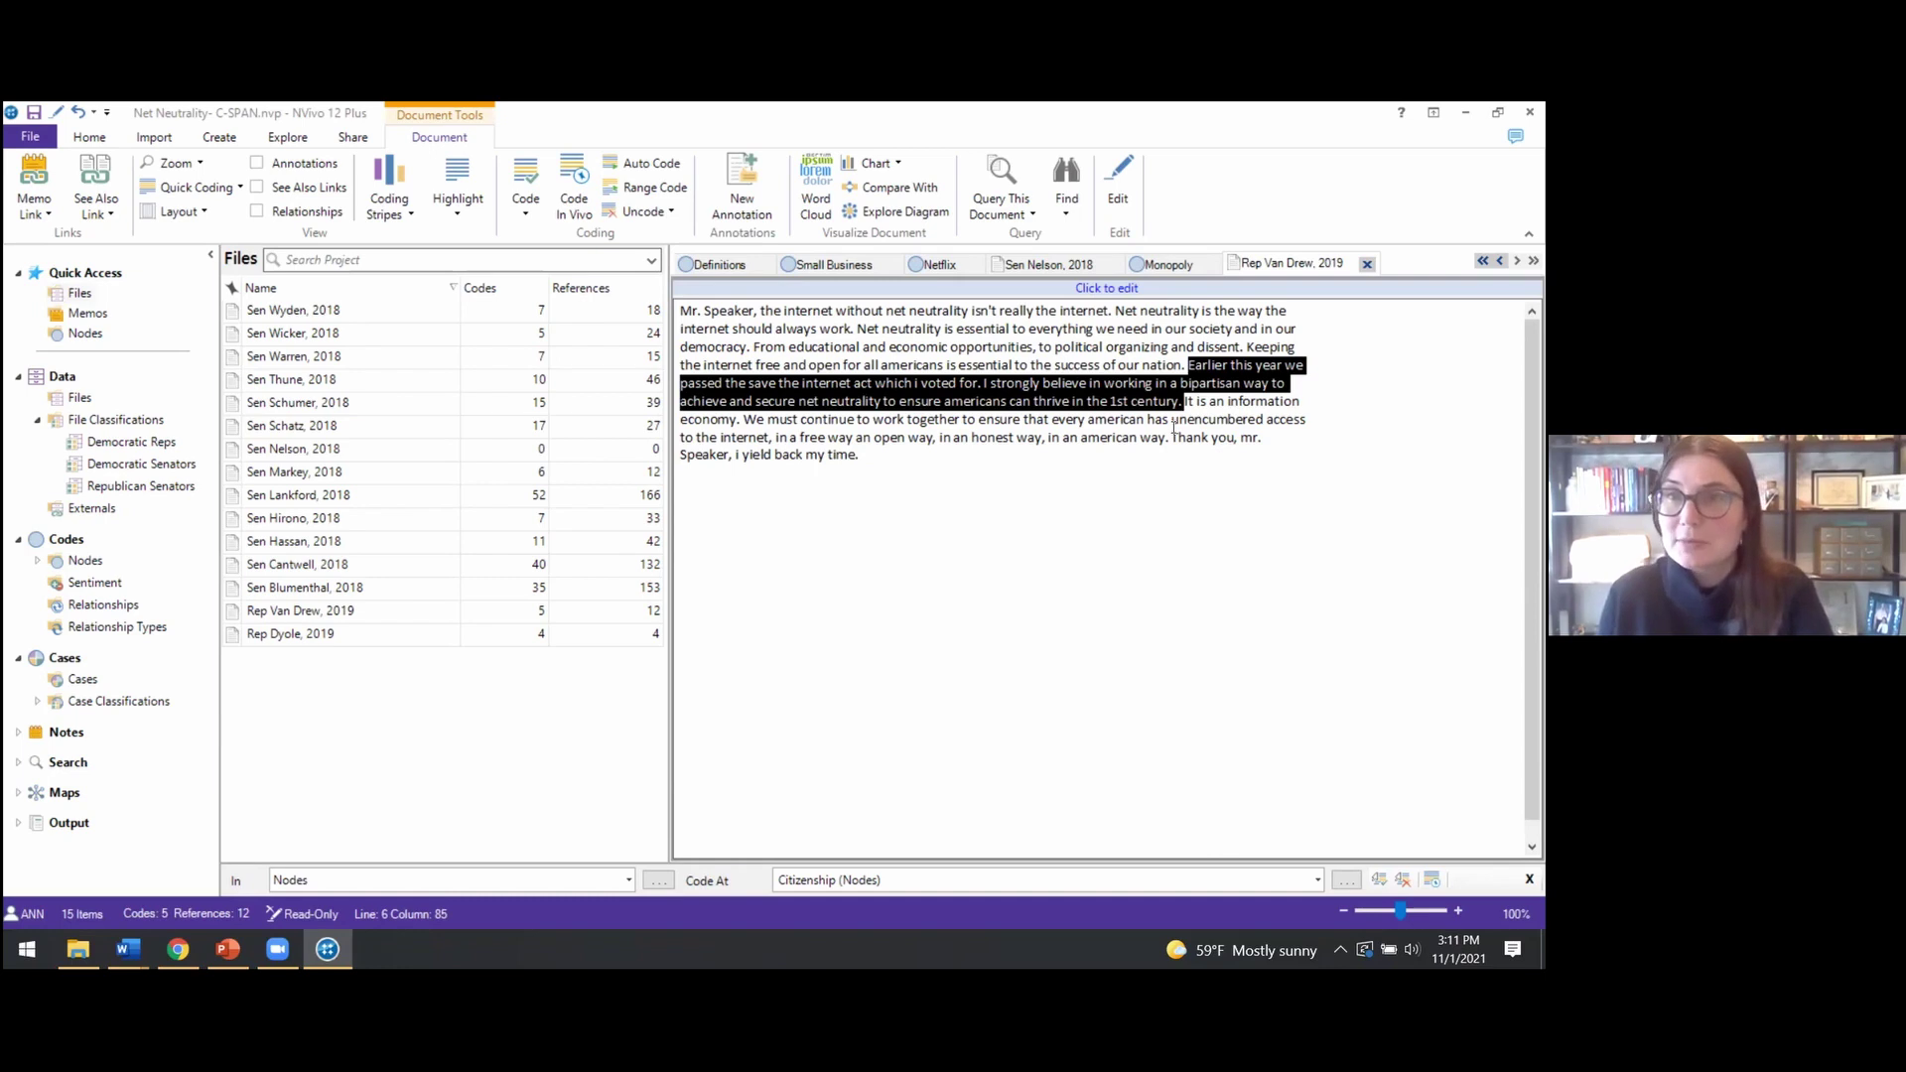
pyautogui.rightClick(1166, 401)
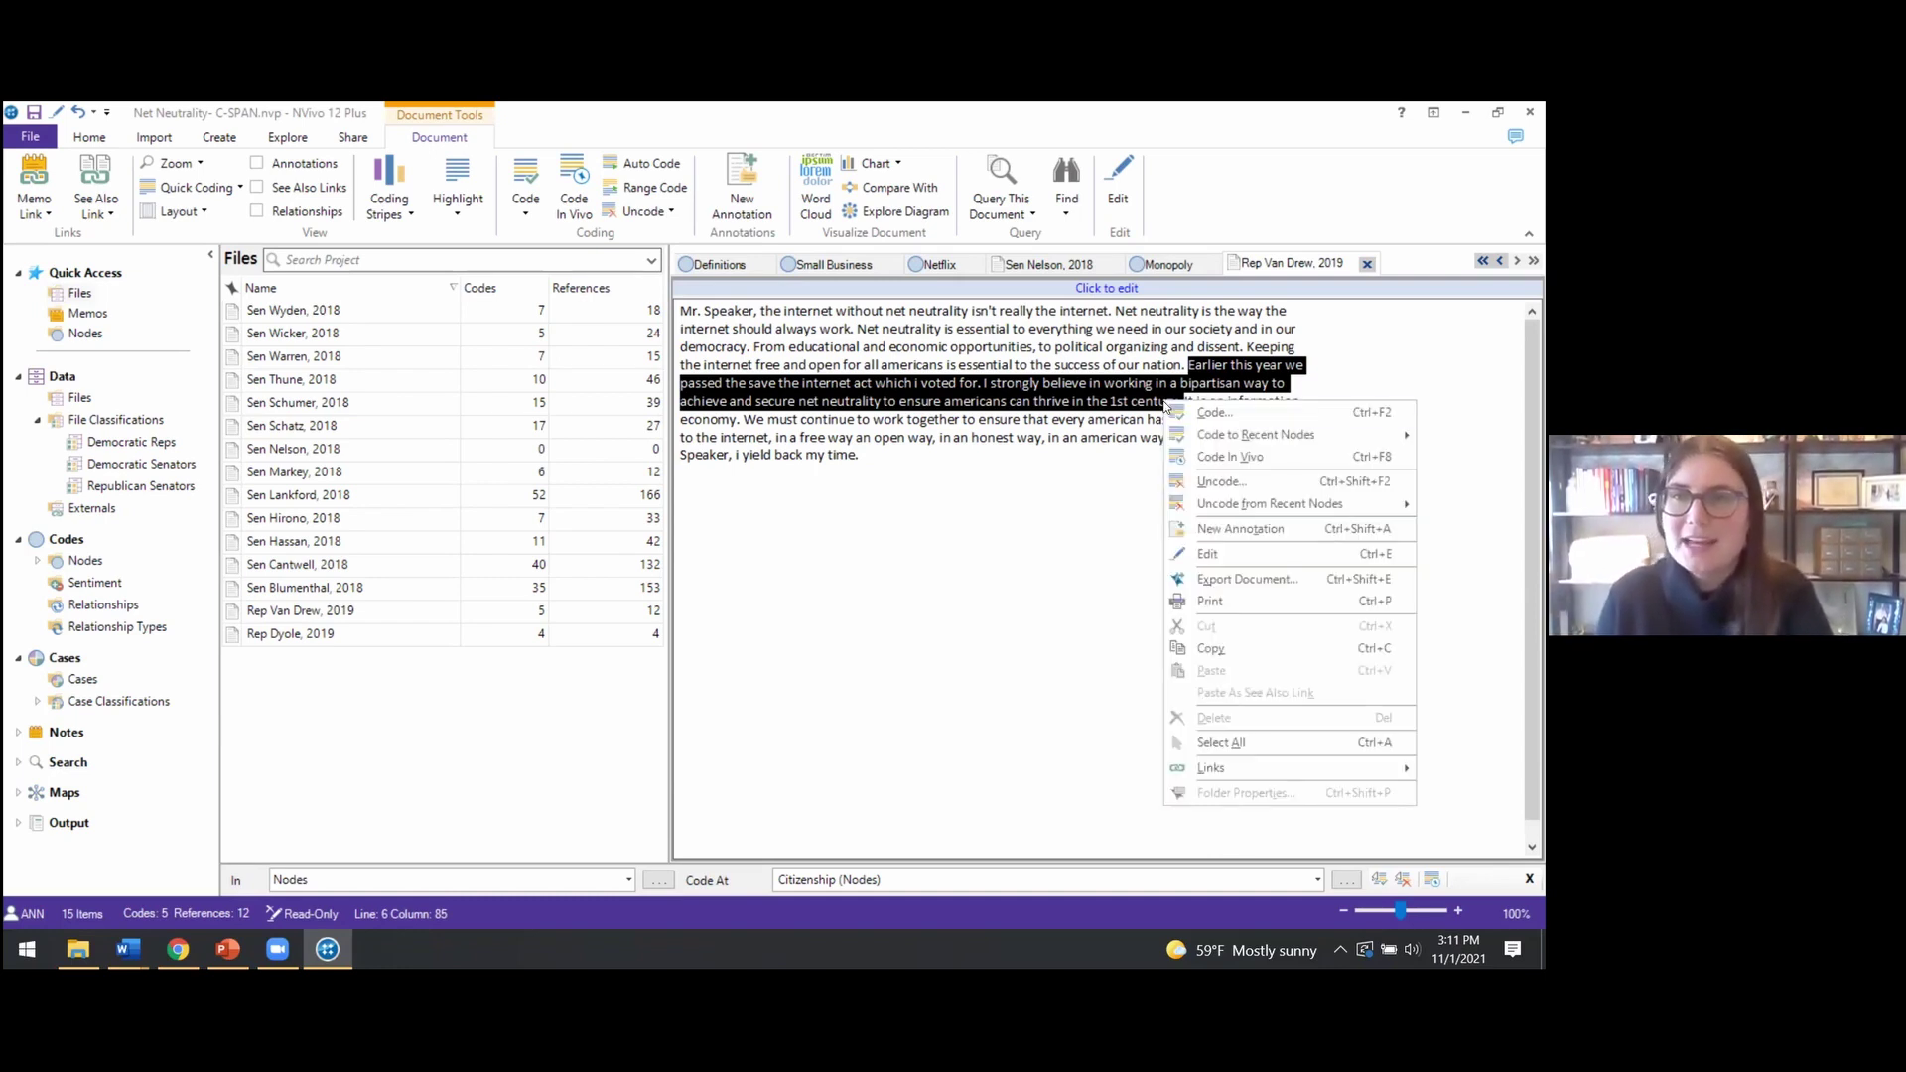
pyautogui.click(1213, 412)
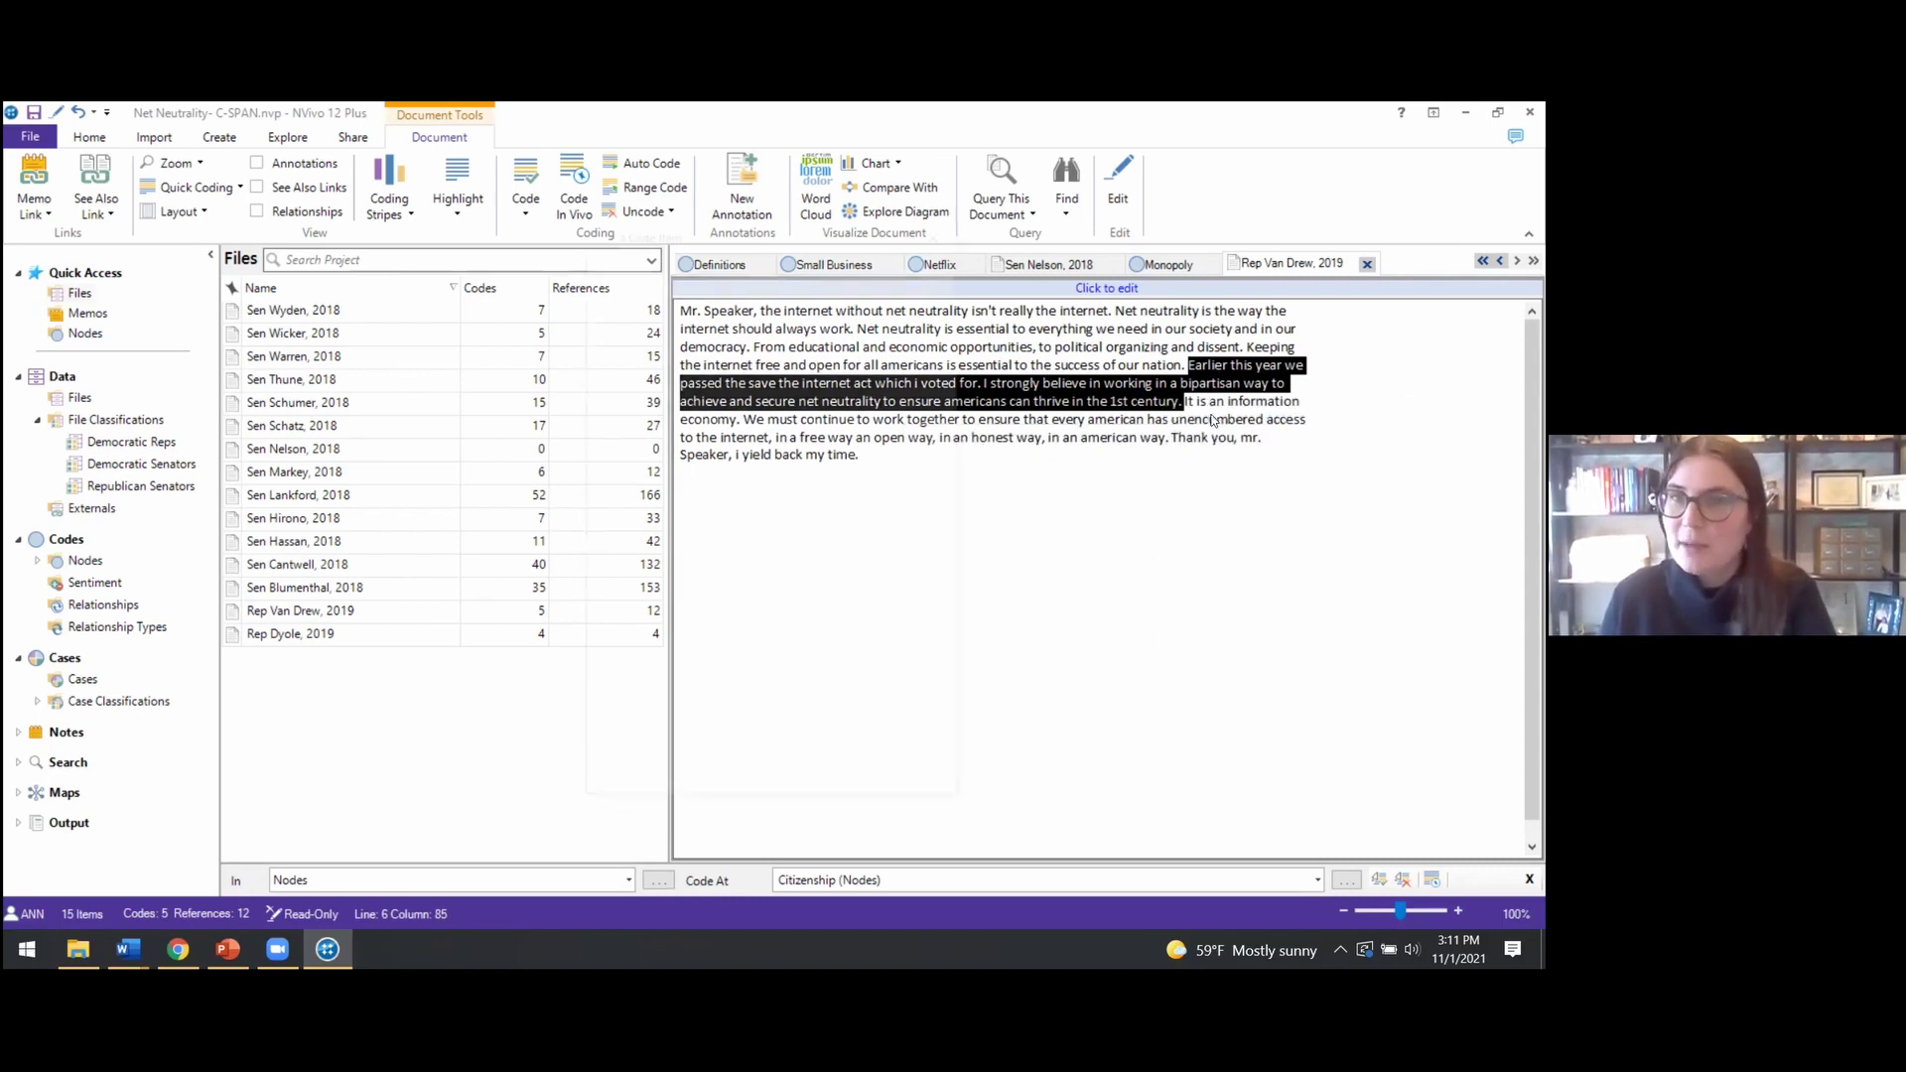
pyautogui.click(685, 562)
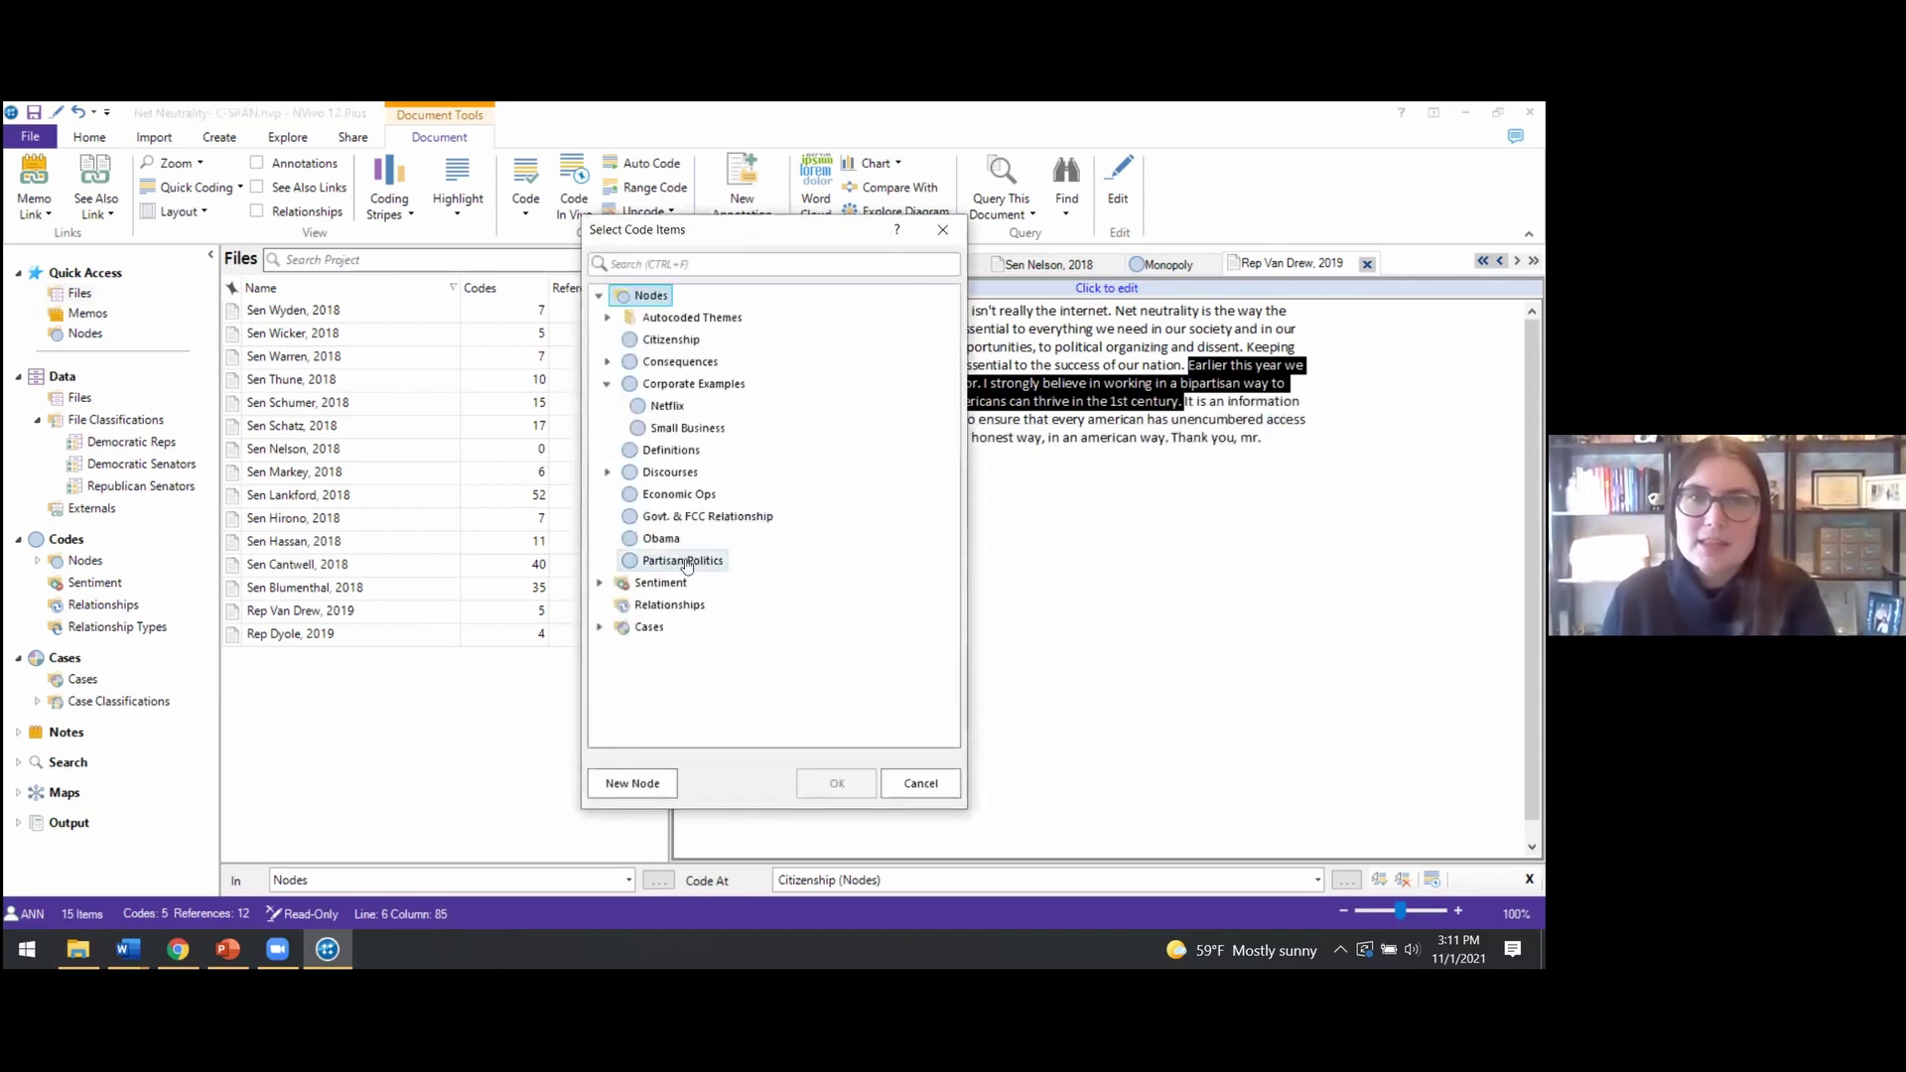
pyautogui.click(846, 783)
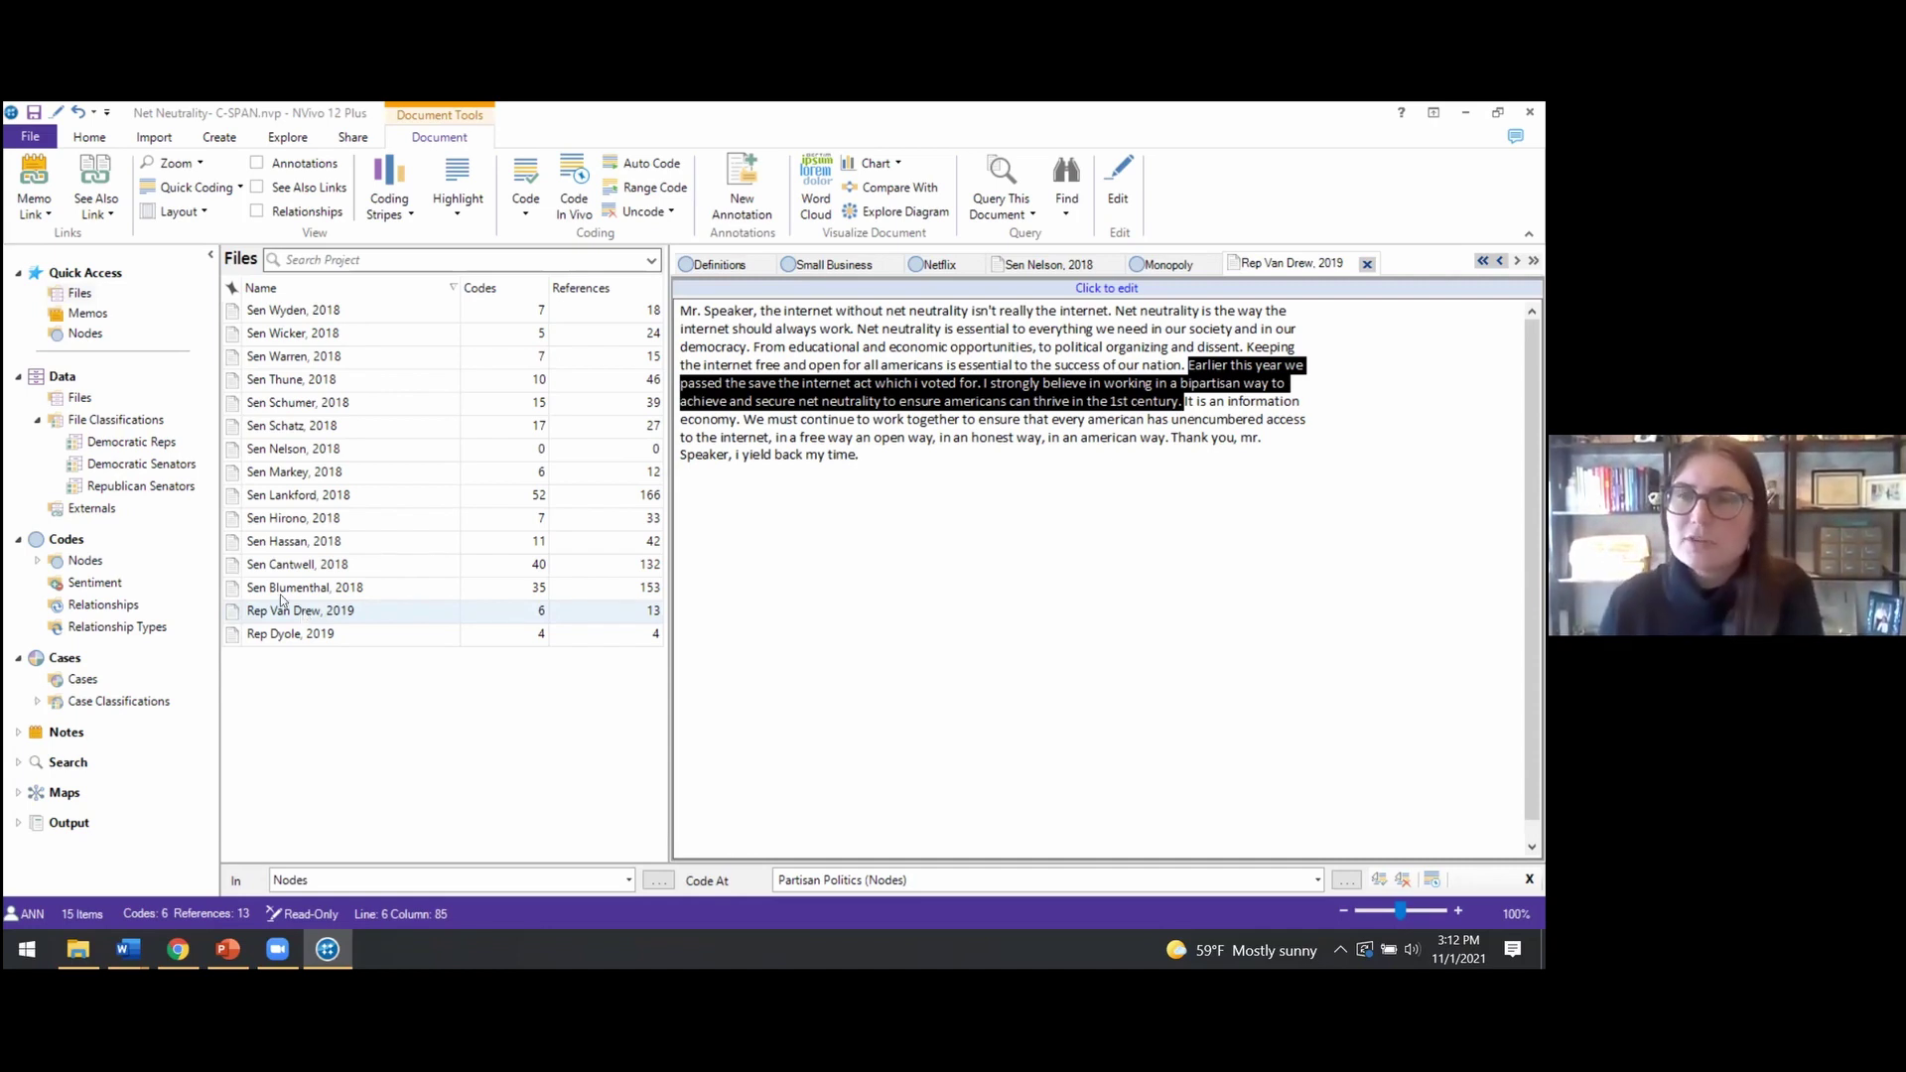
# Switch to the C-SPAN home page in Chrome and search the video library for "net neutrality"
pyautogui.click(178, 949)
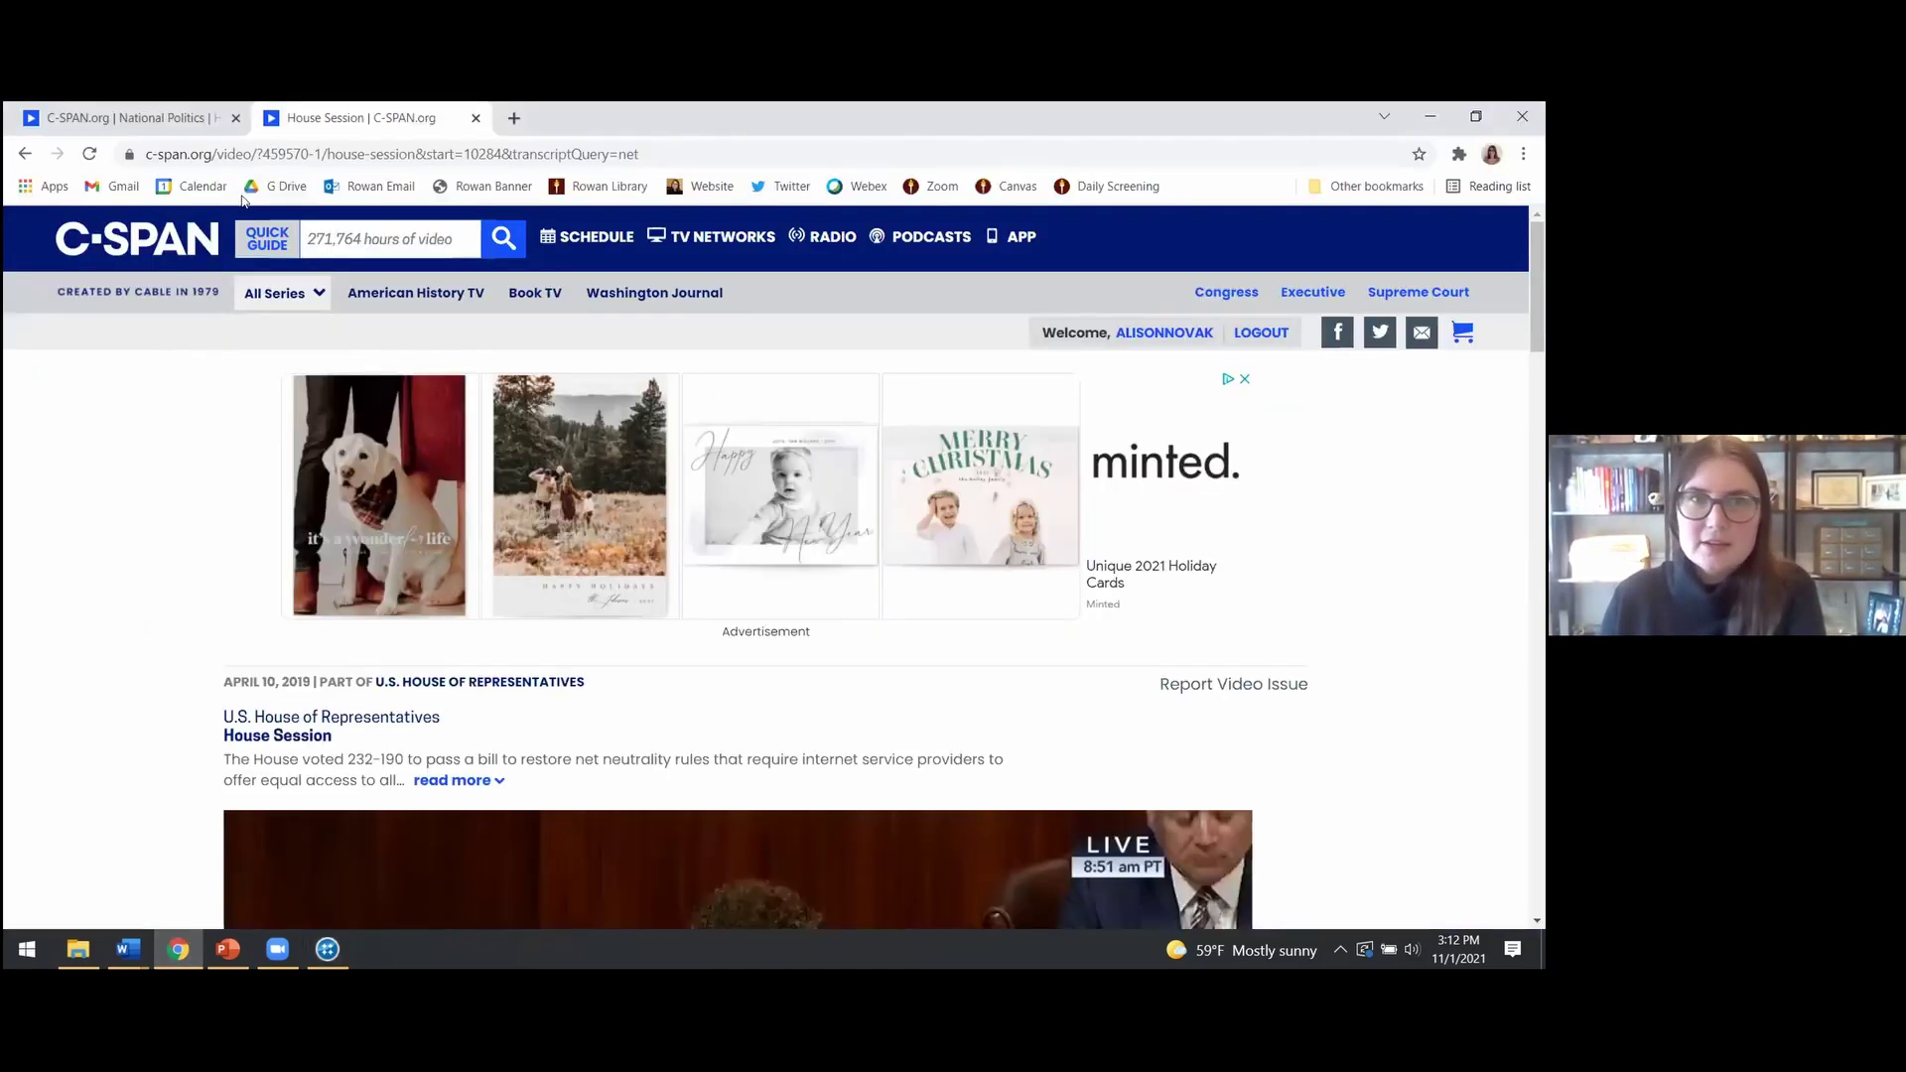
pyautogui.click(198, 117)
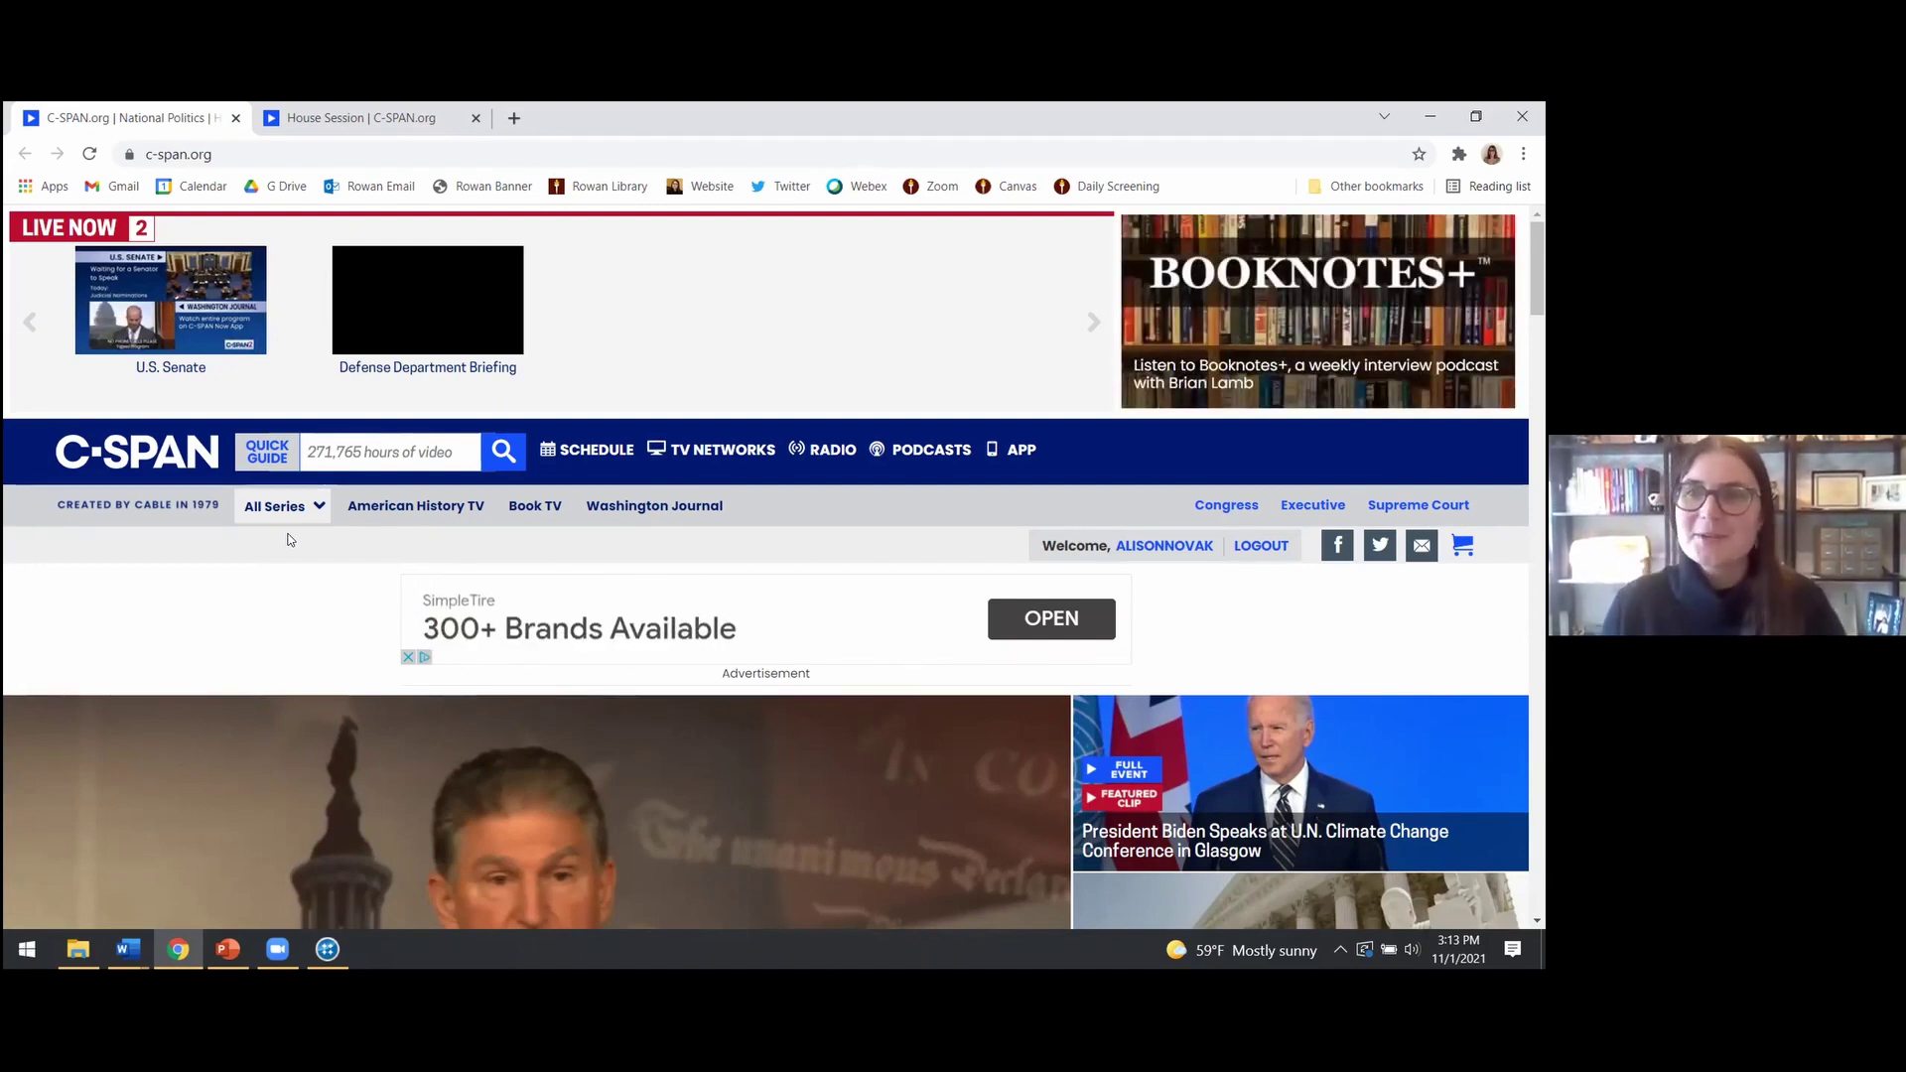
pyautogui.click(368, 453)
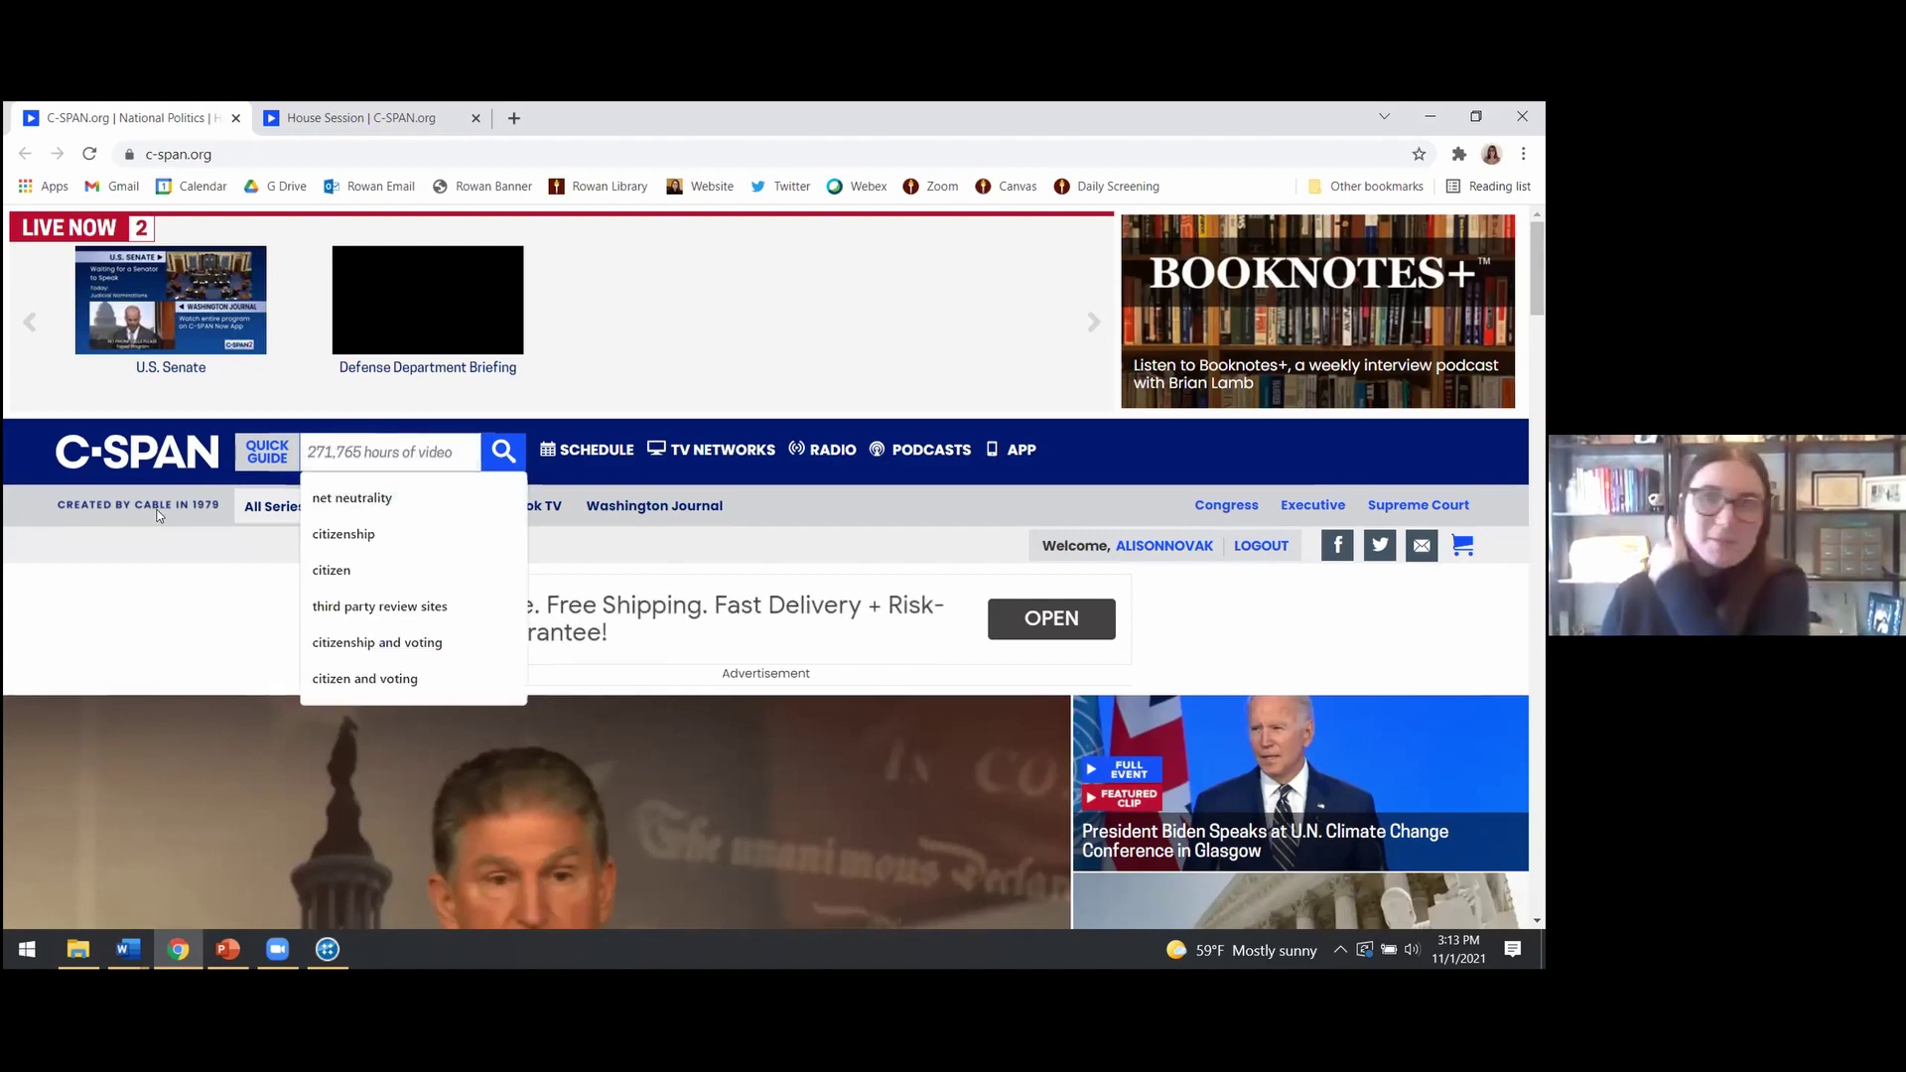
pyautogui.click(355, 501)
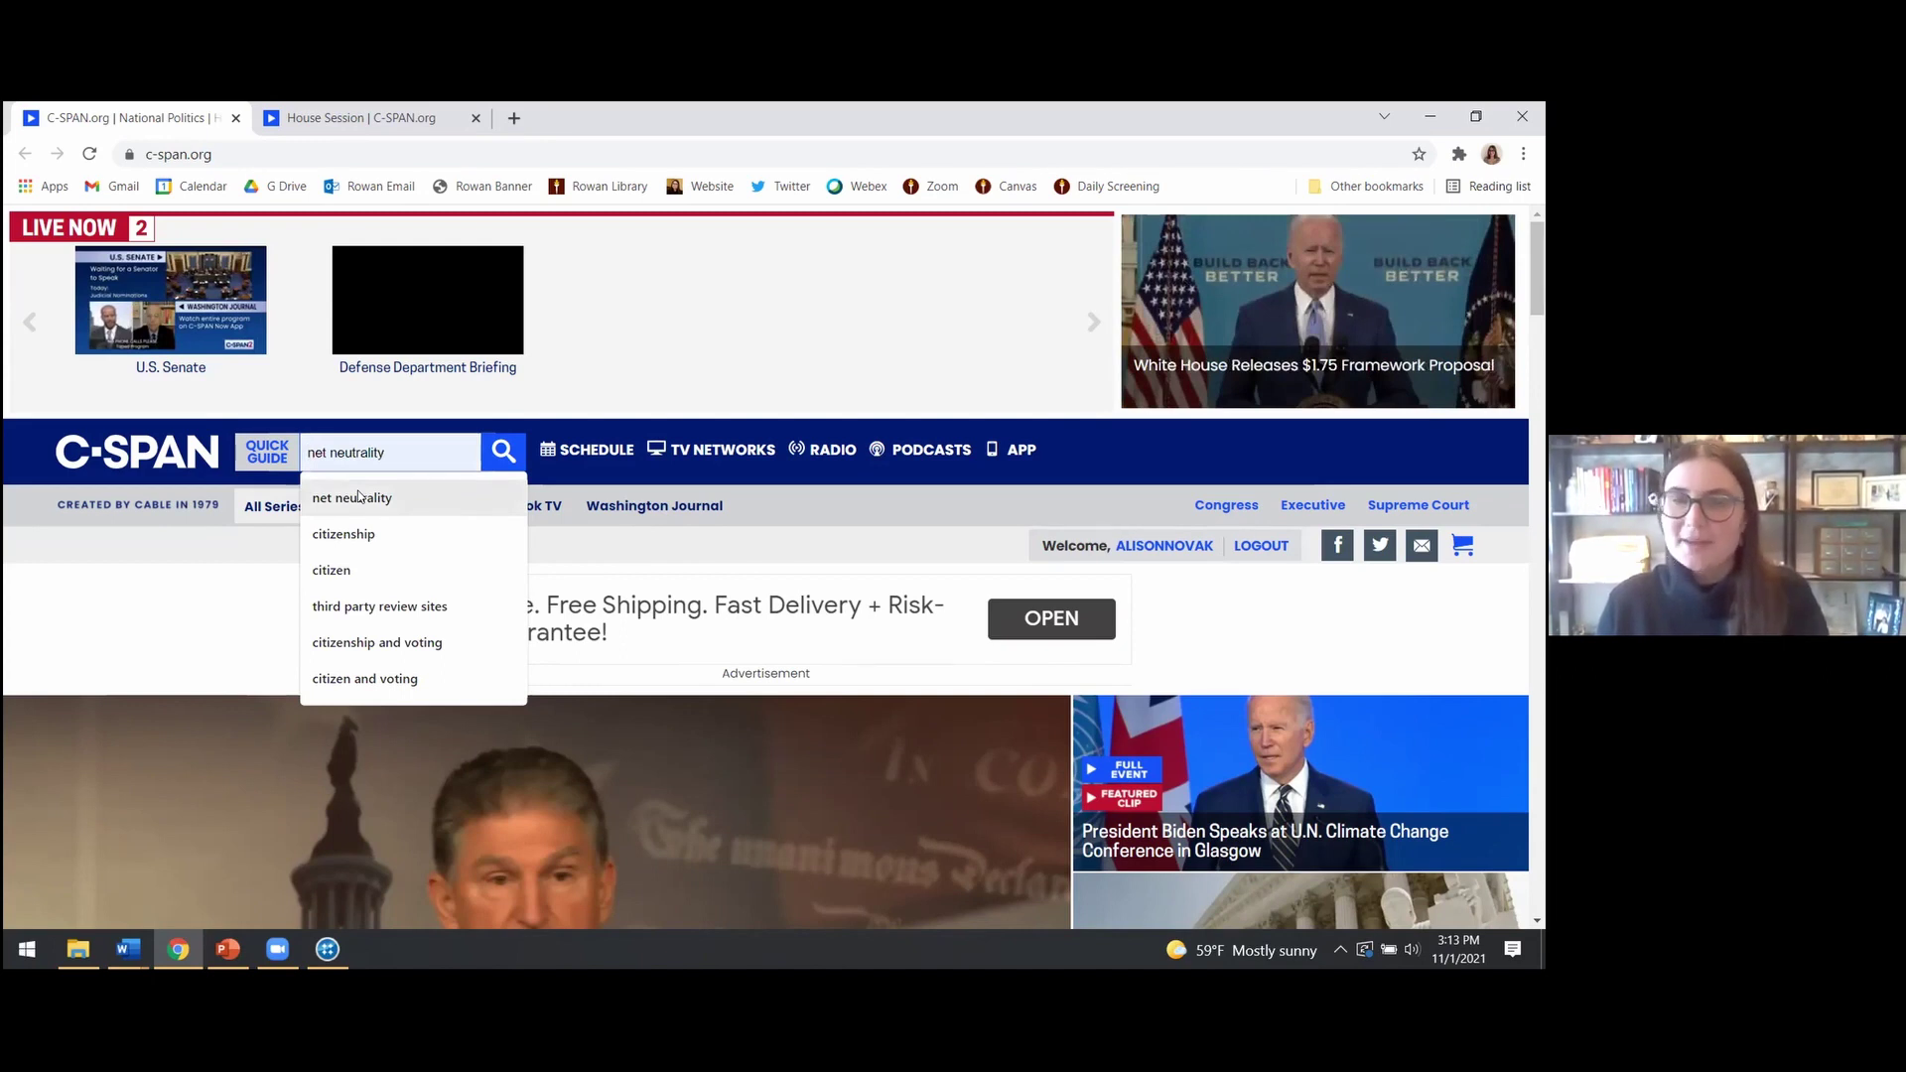
pyautogui.click(360, 496)
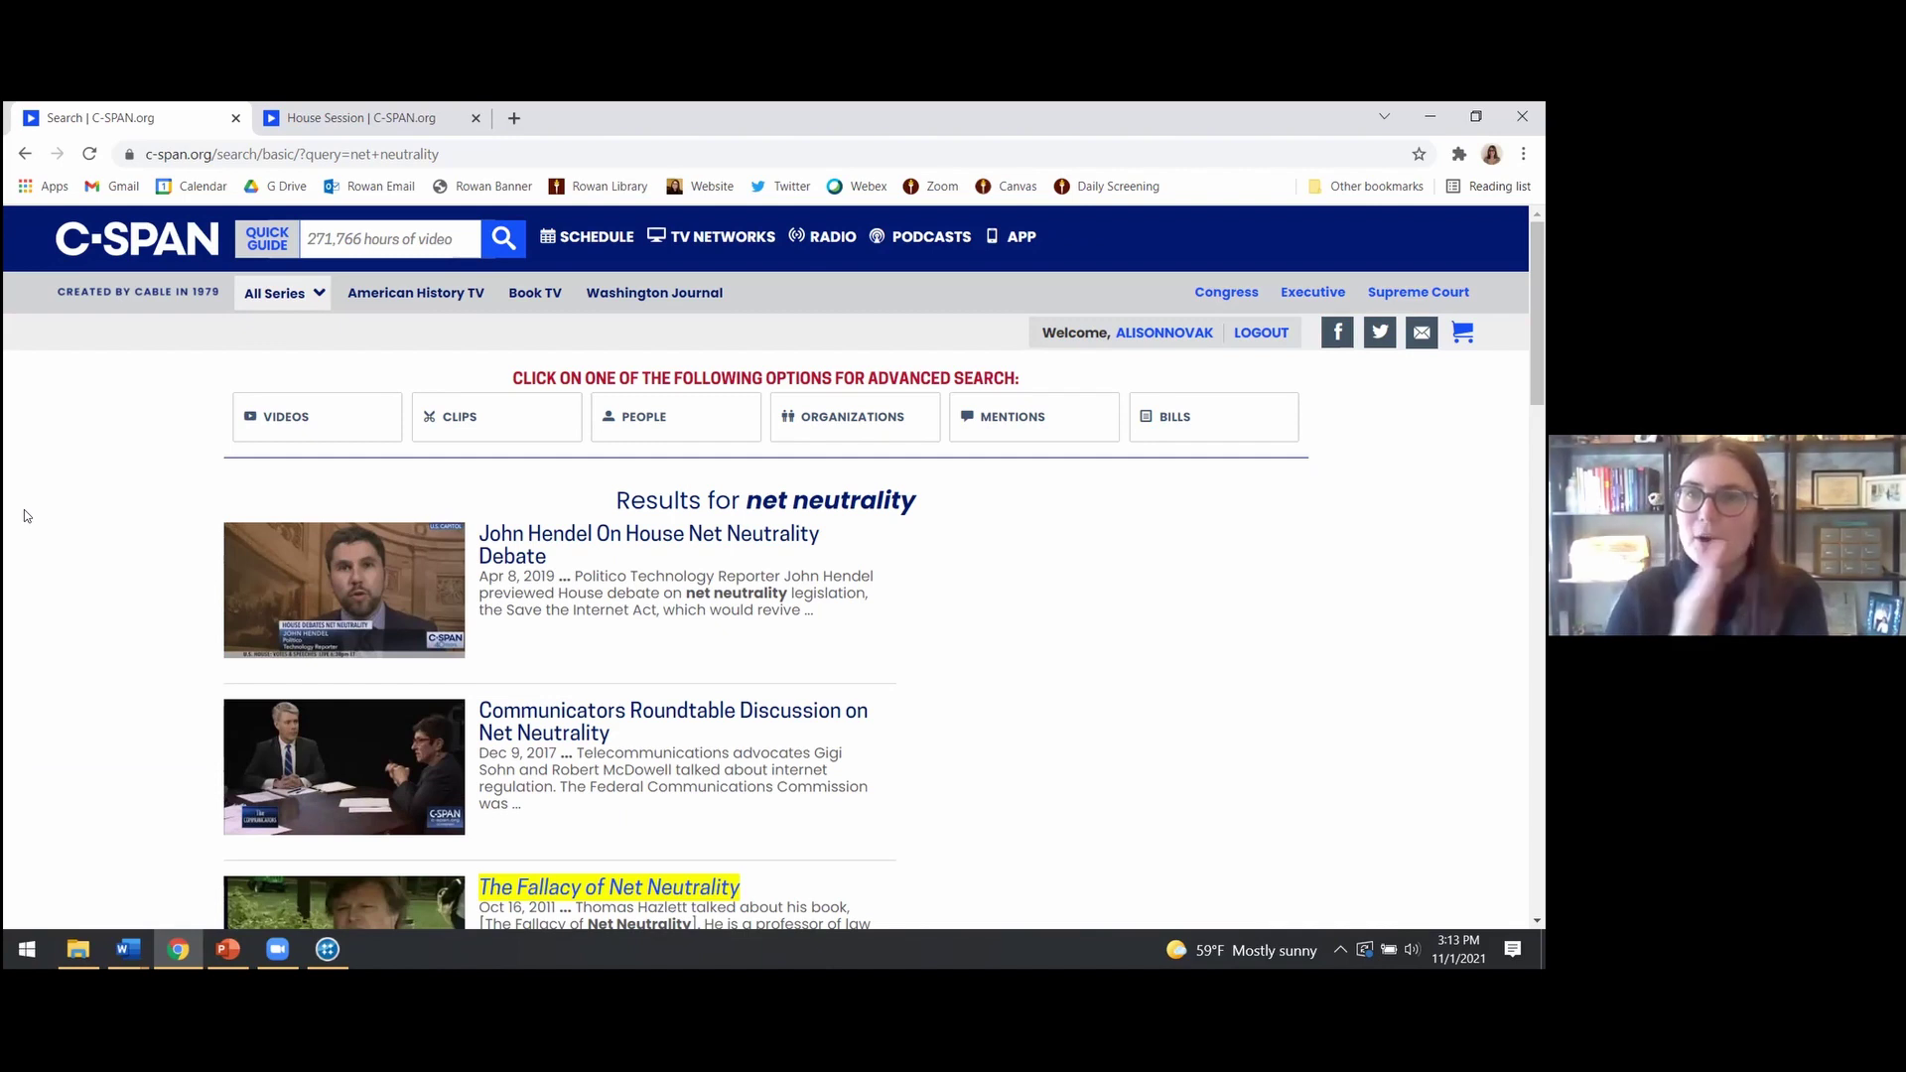
# Show the search results as mentions and filter them to the year 2019
pyautogui.click(1016, 425)
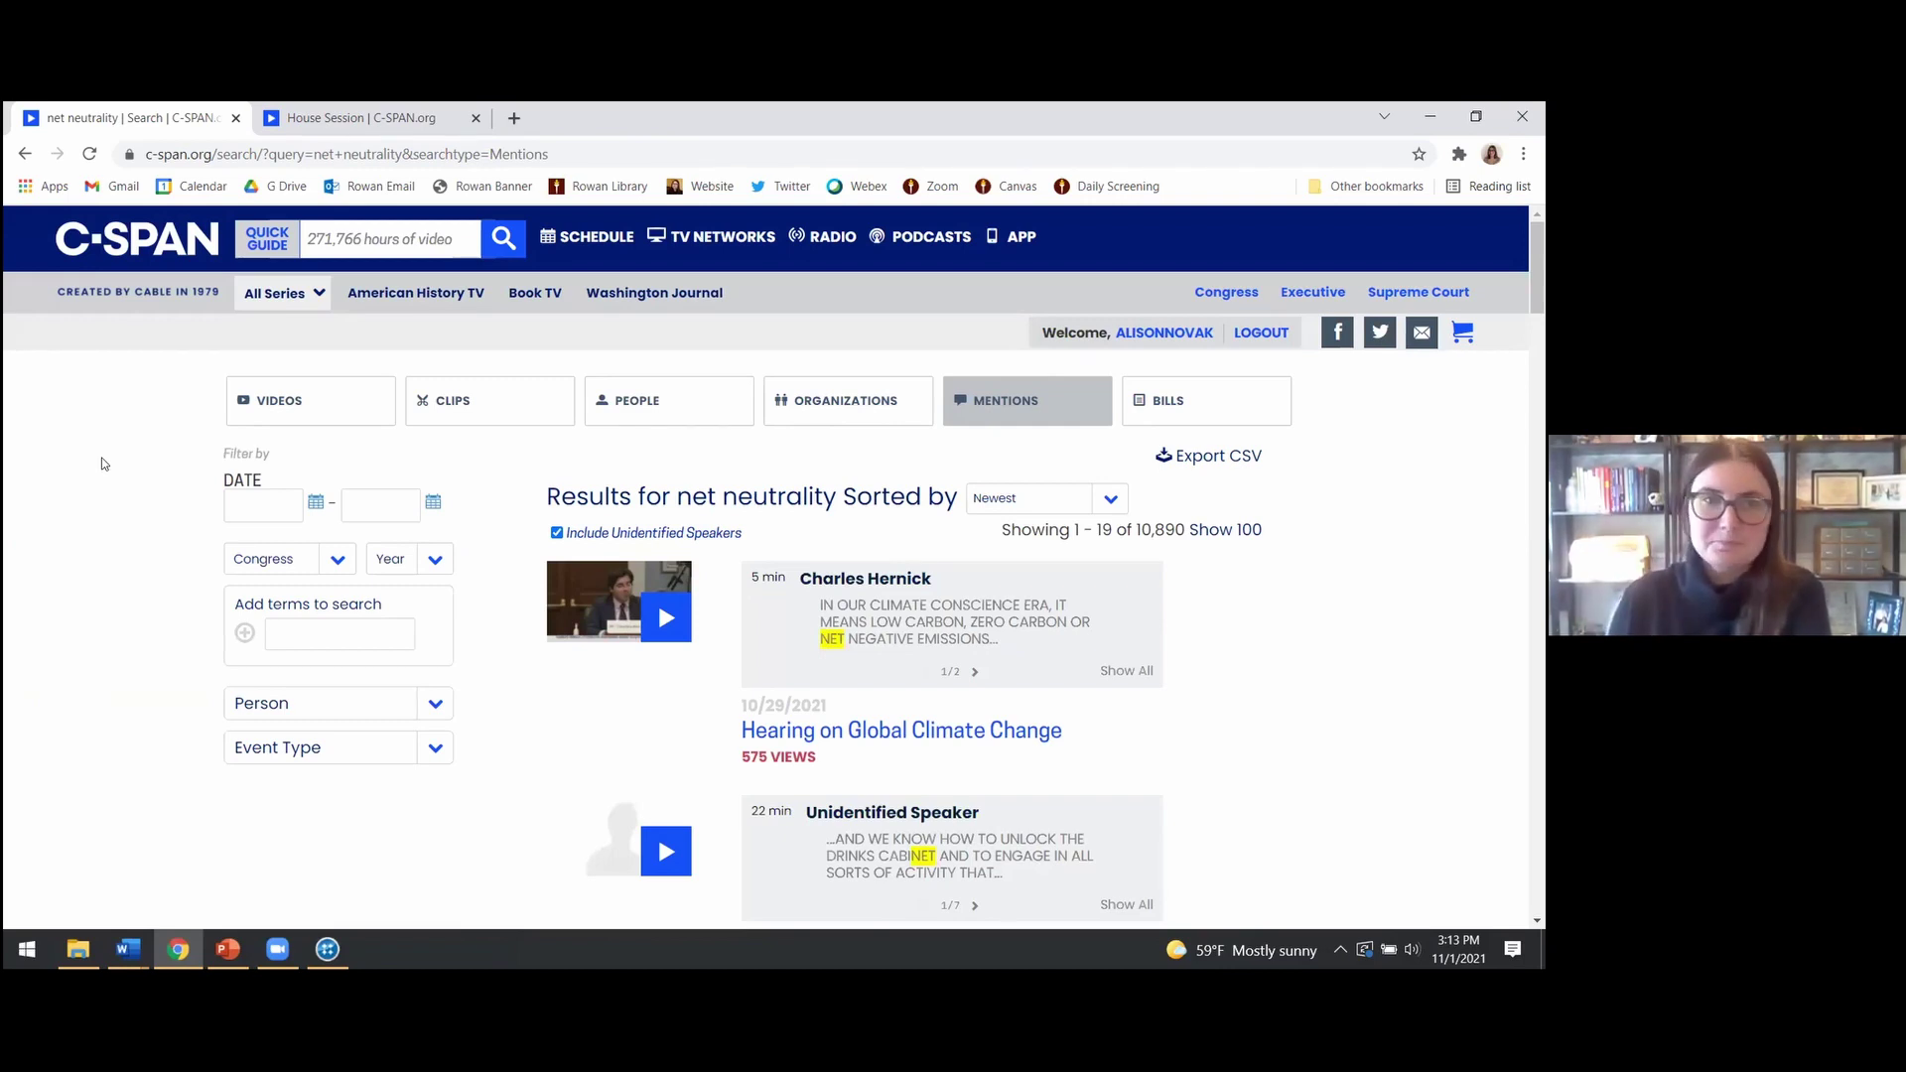
pyautogui.click(435, 561)
pyautogui.click(399, 627)
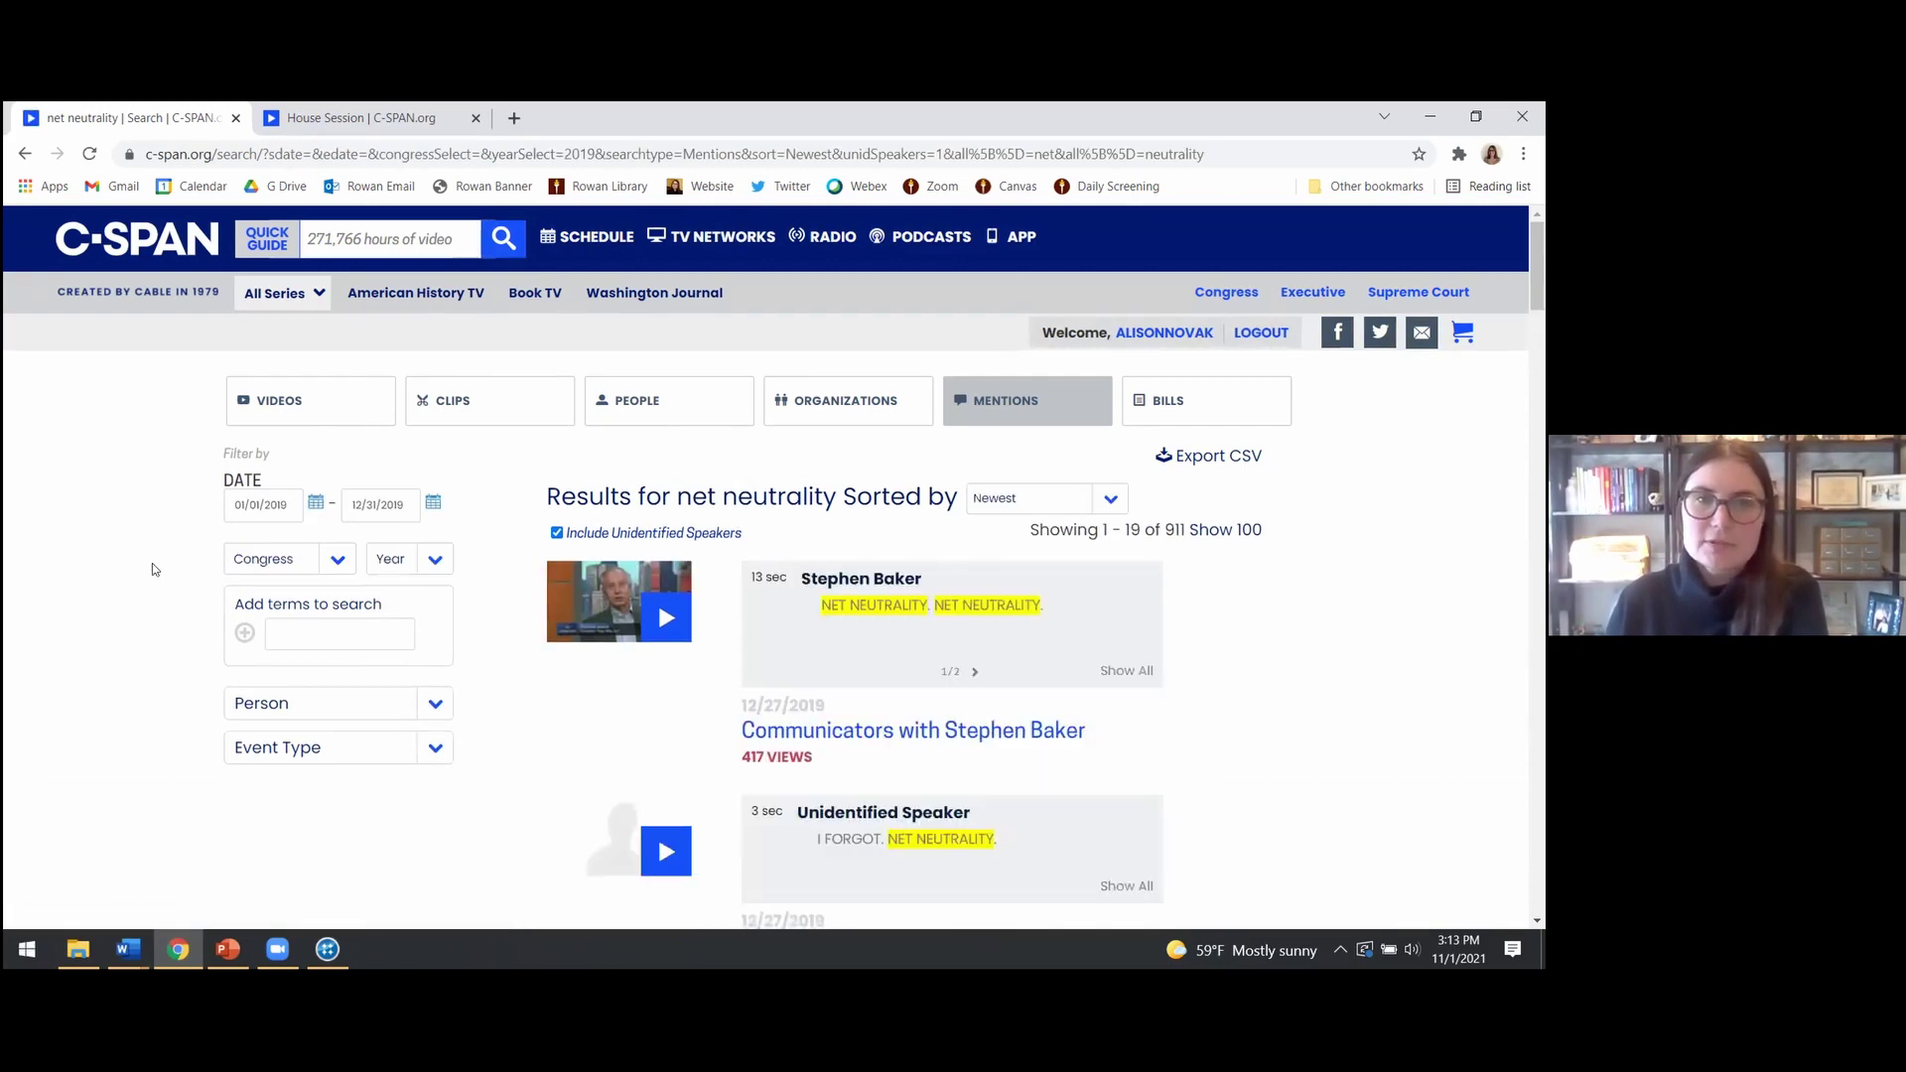
# Limit the mentions to the House Proceeding event type and look through the listed speeches
pyautogui.scroll(-1, 77, 561)
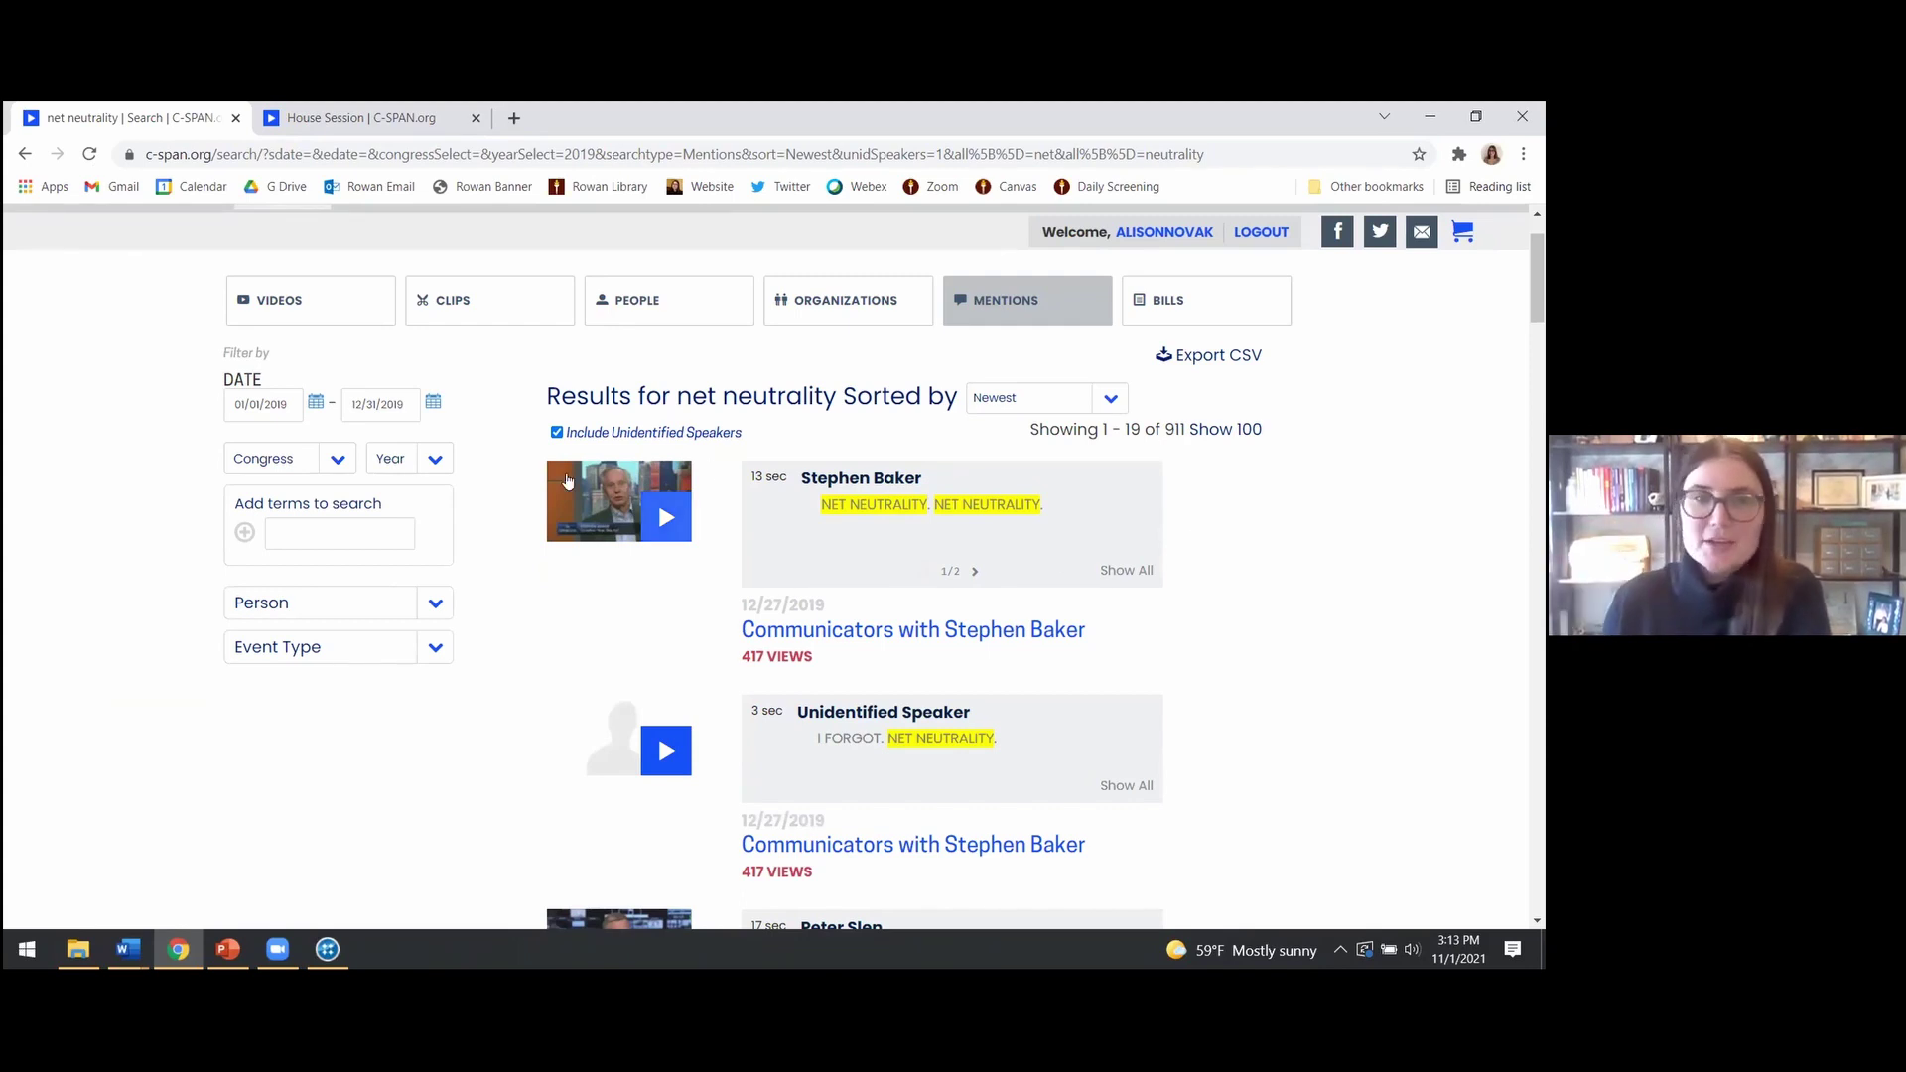
pyautogui.click(436, 648)
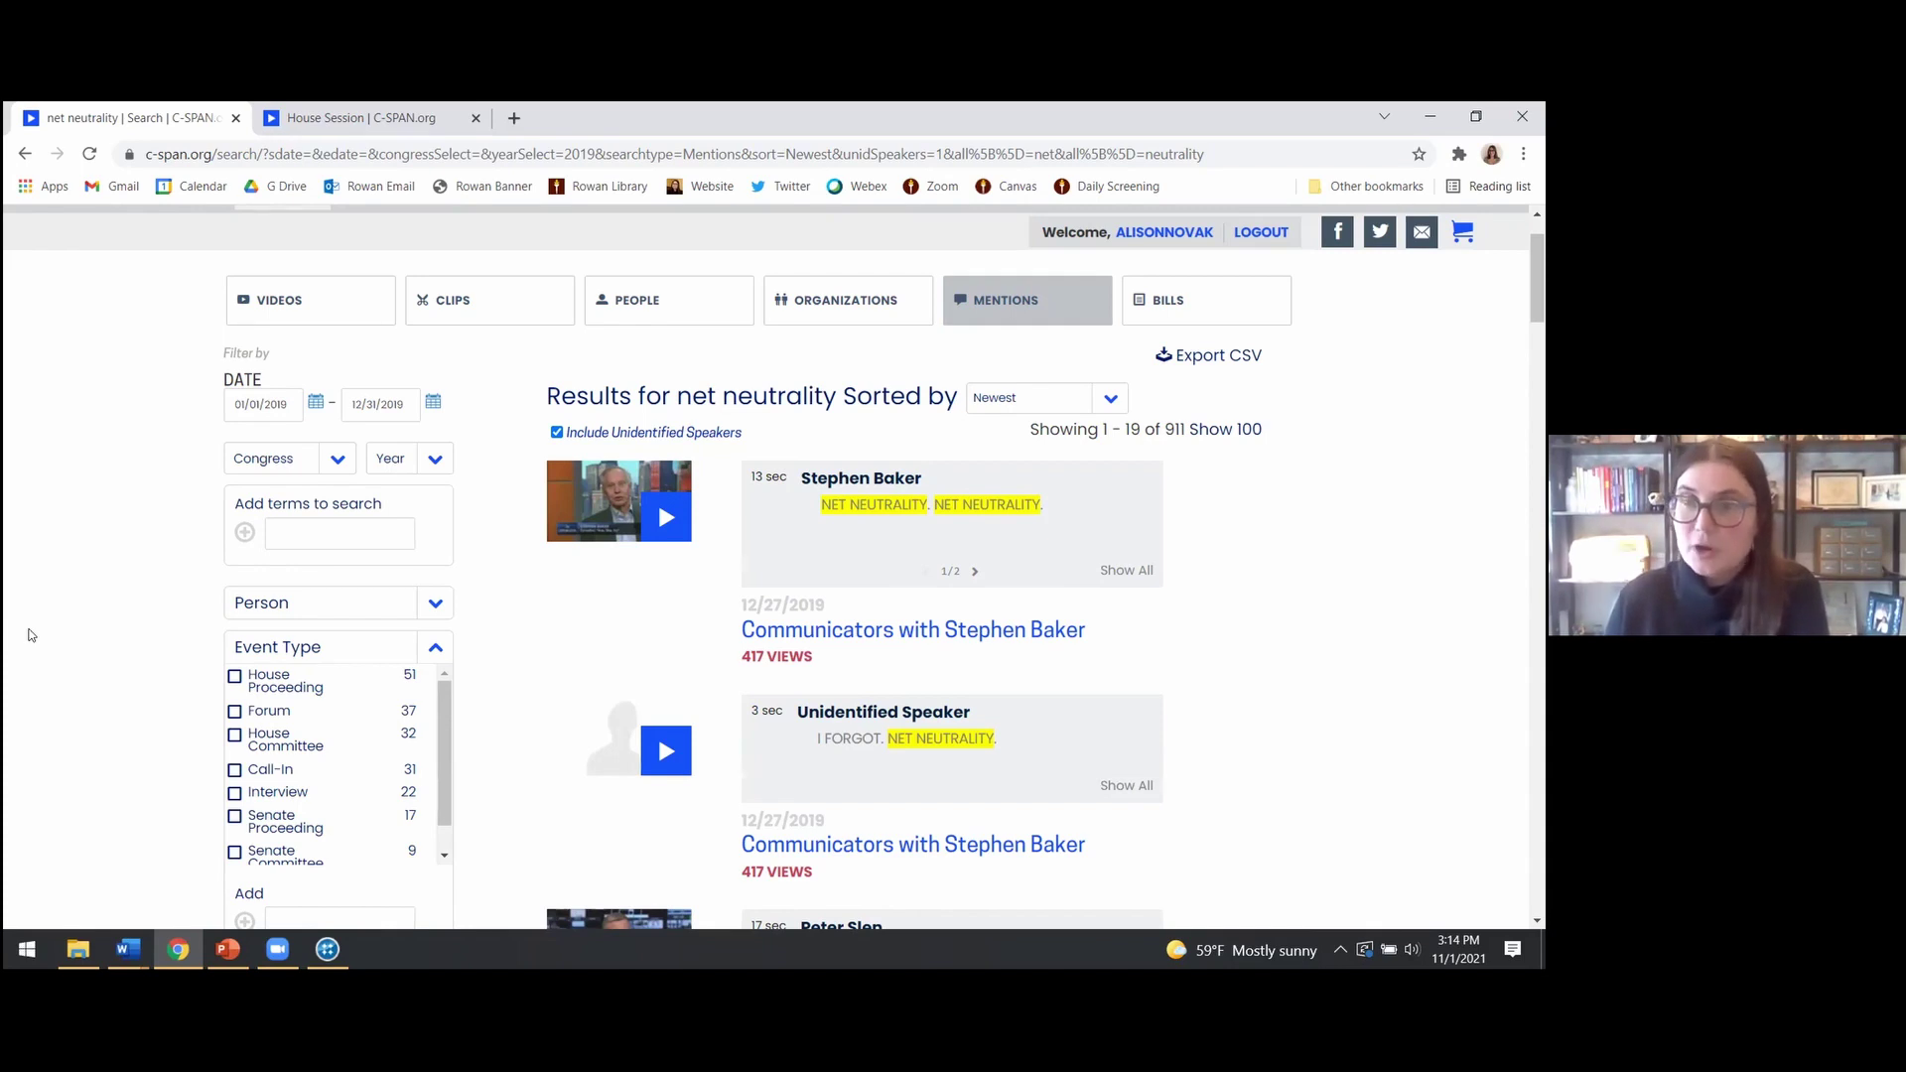
pyautogui.click(235, 678)
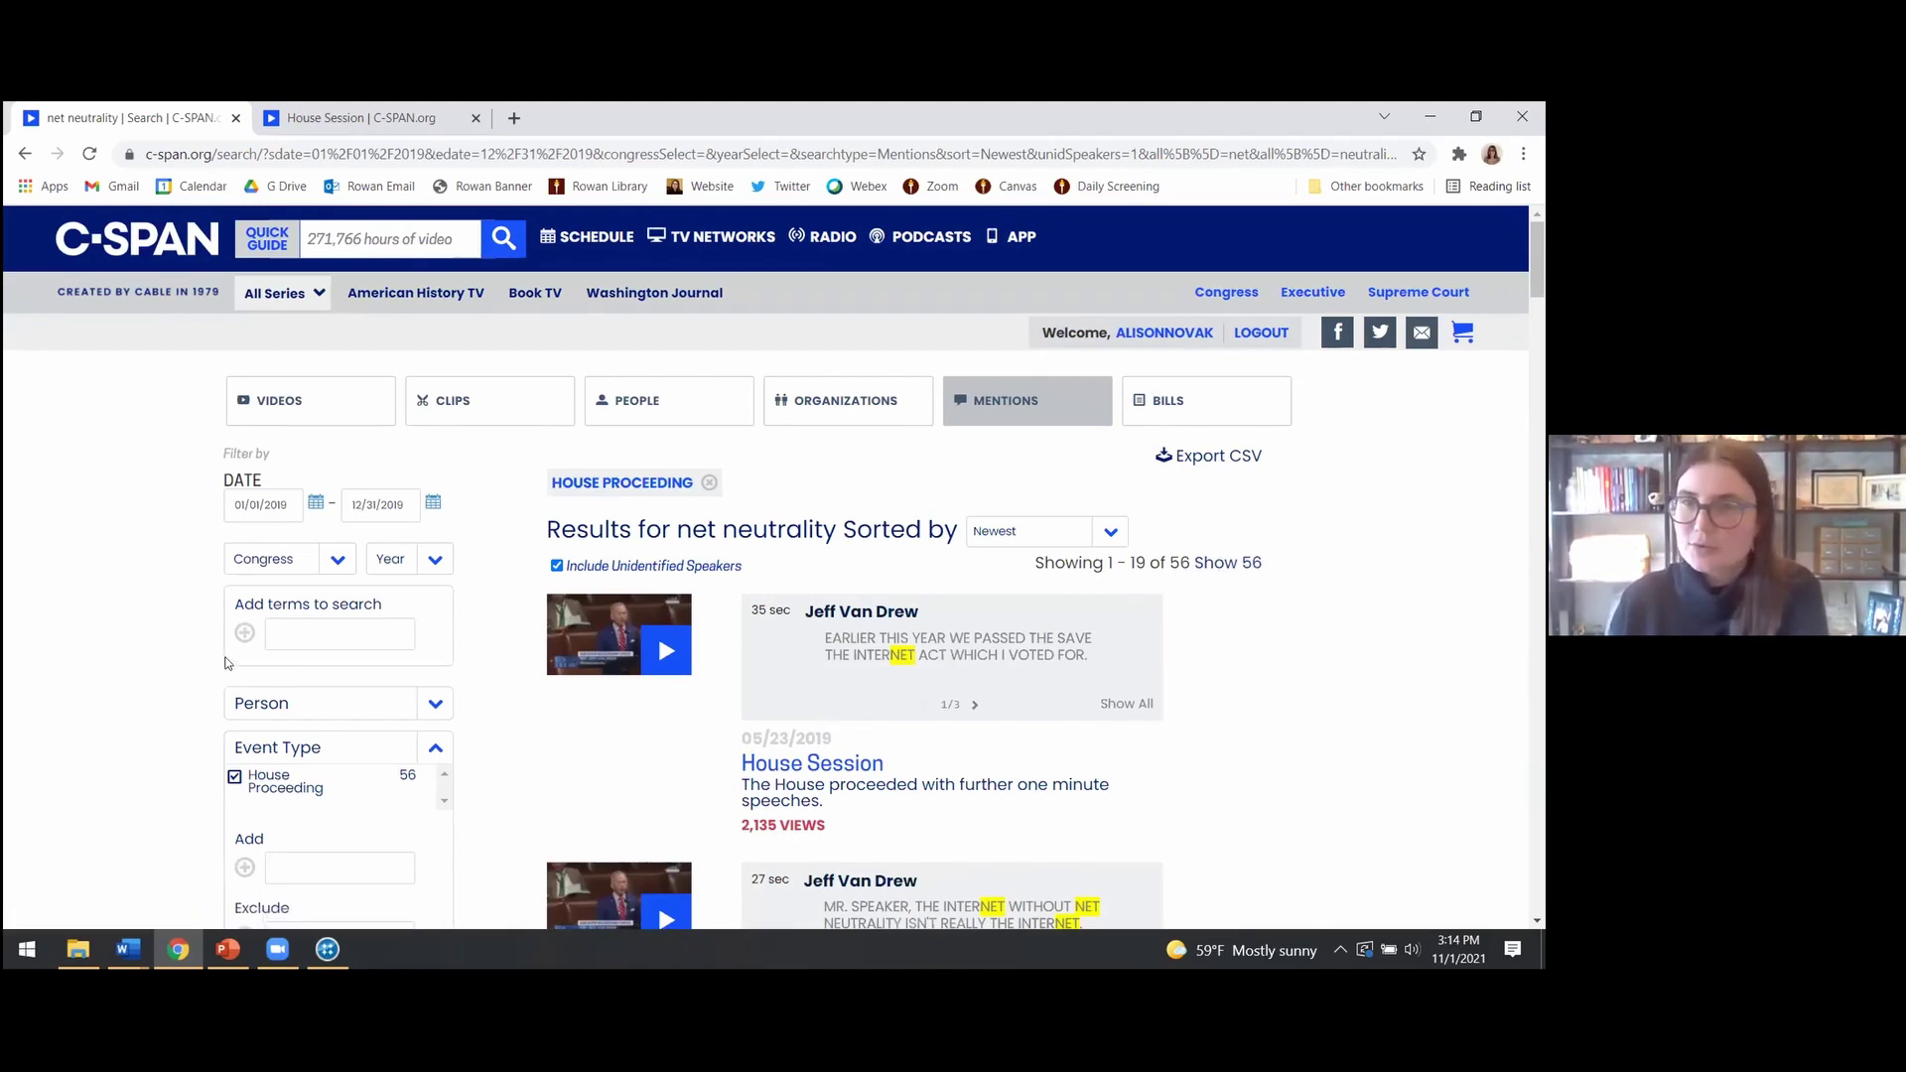
pyautogui.scroll(-1, 1216, 651)
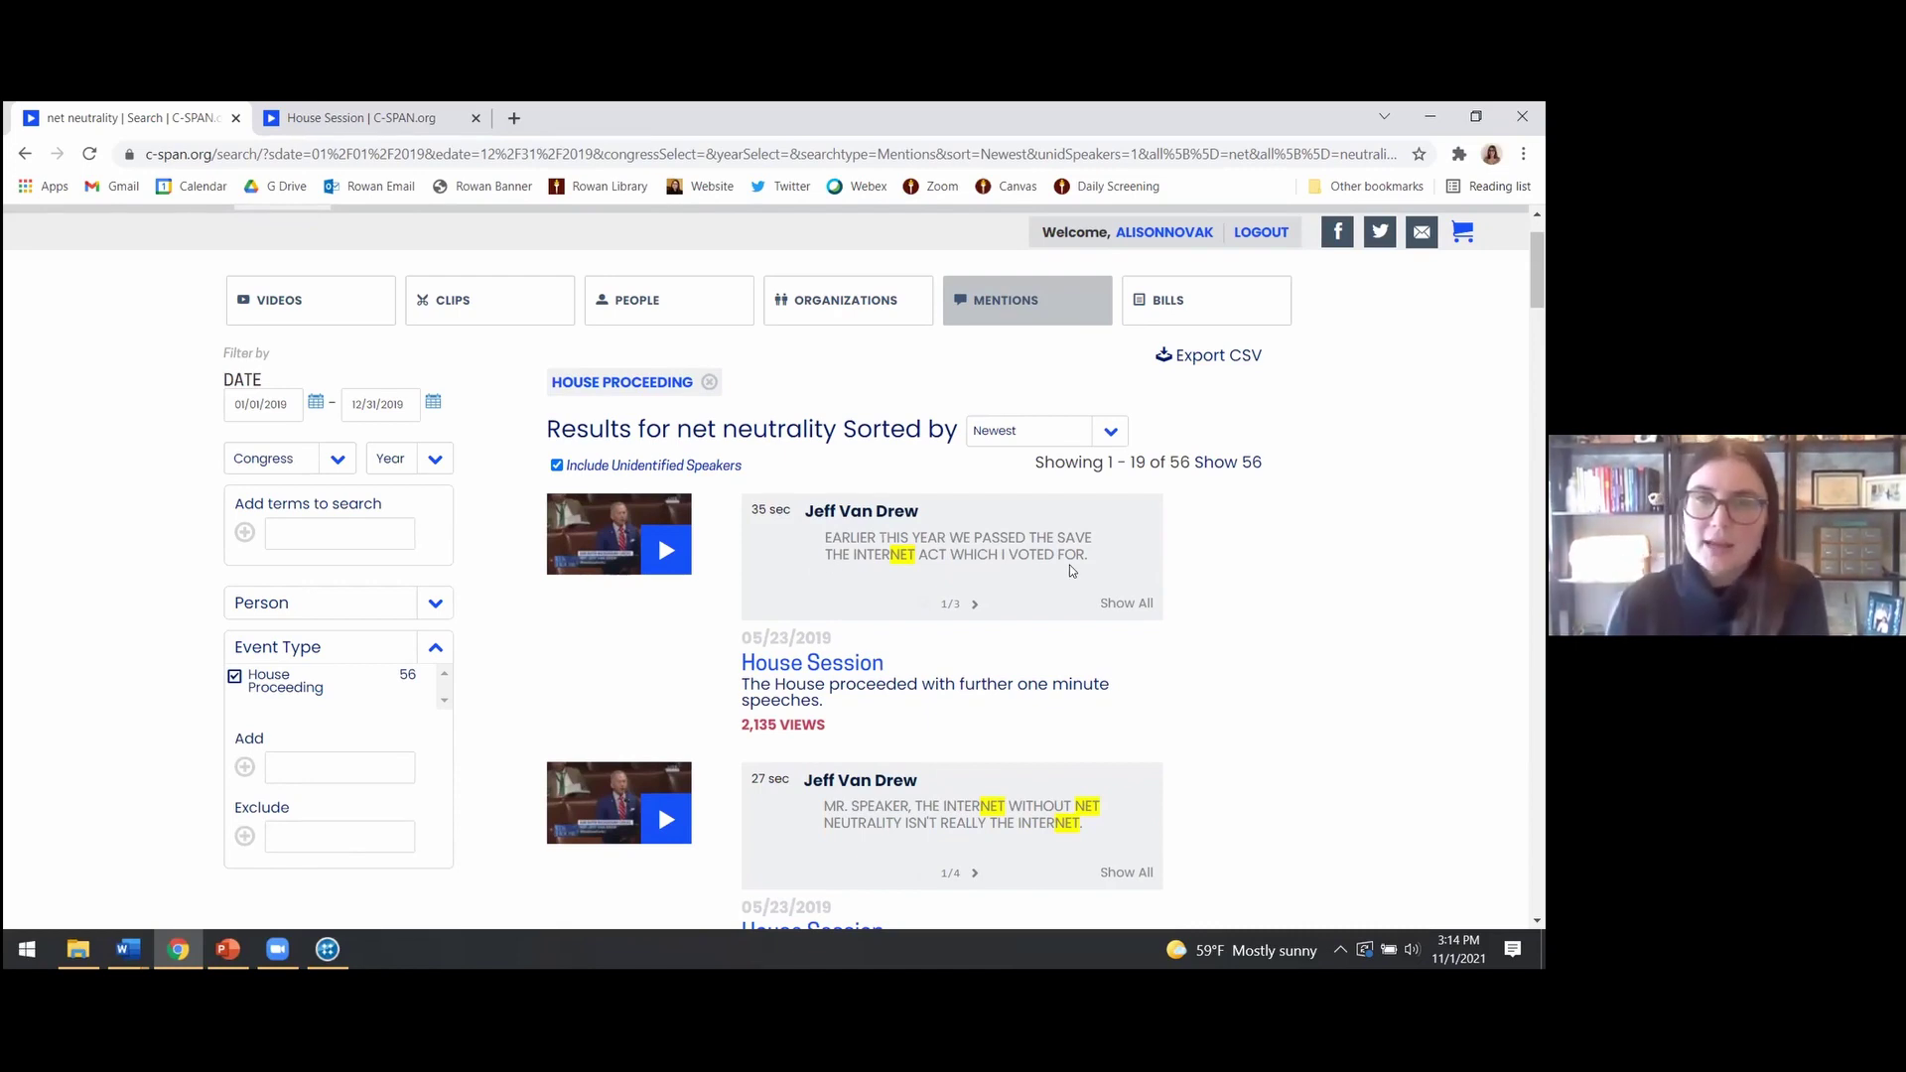
pyautogui.scroll(-4, 1071, 571)
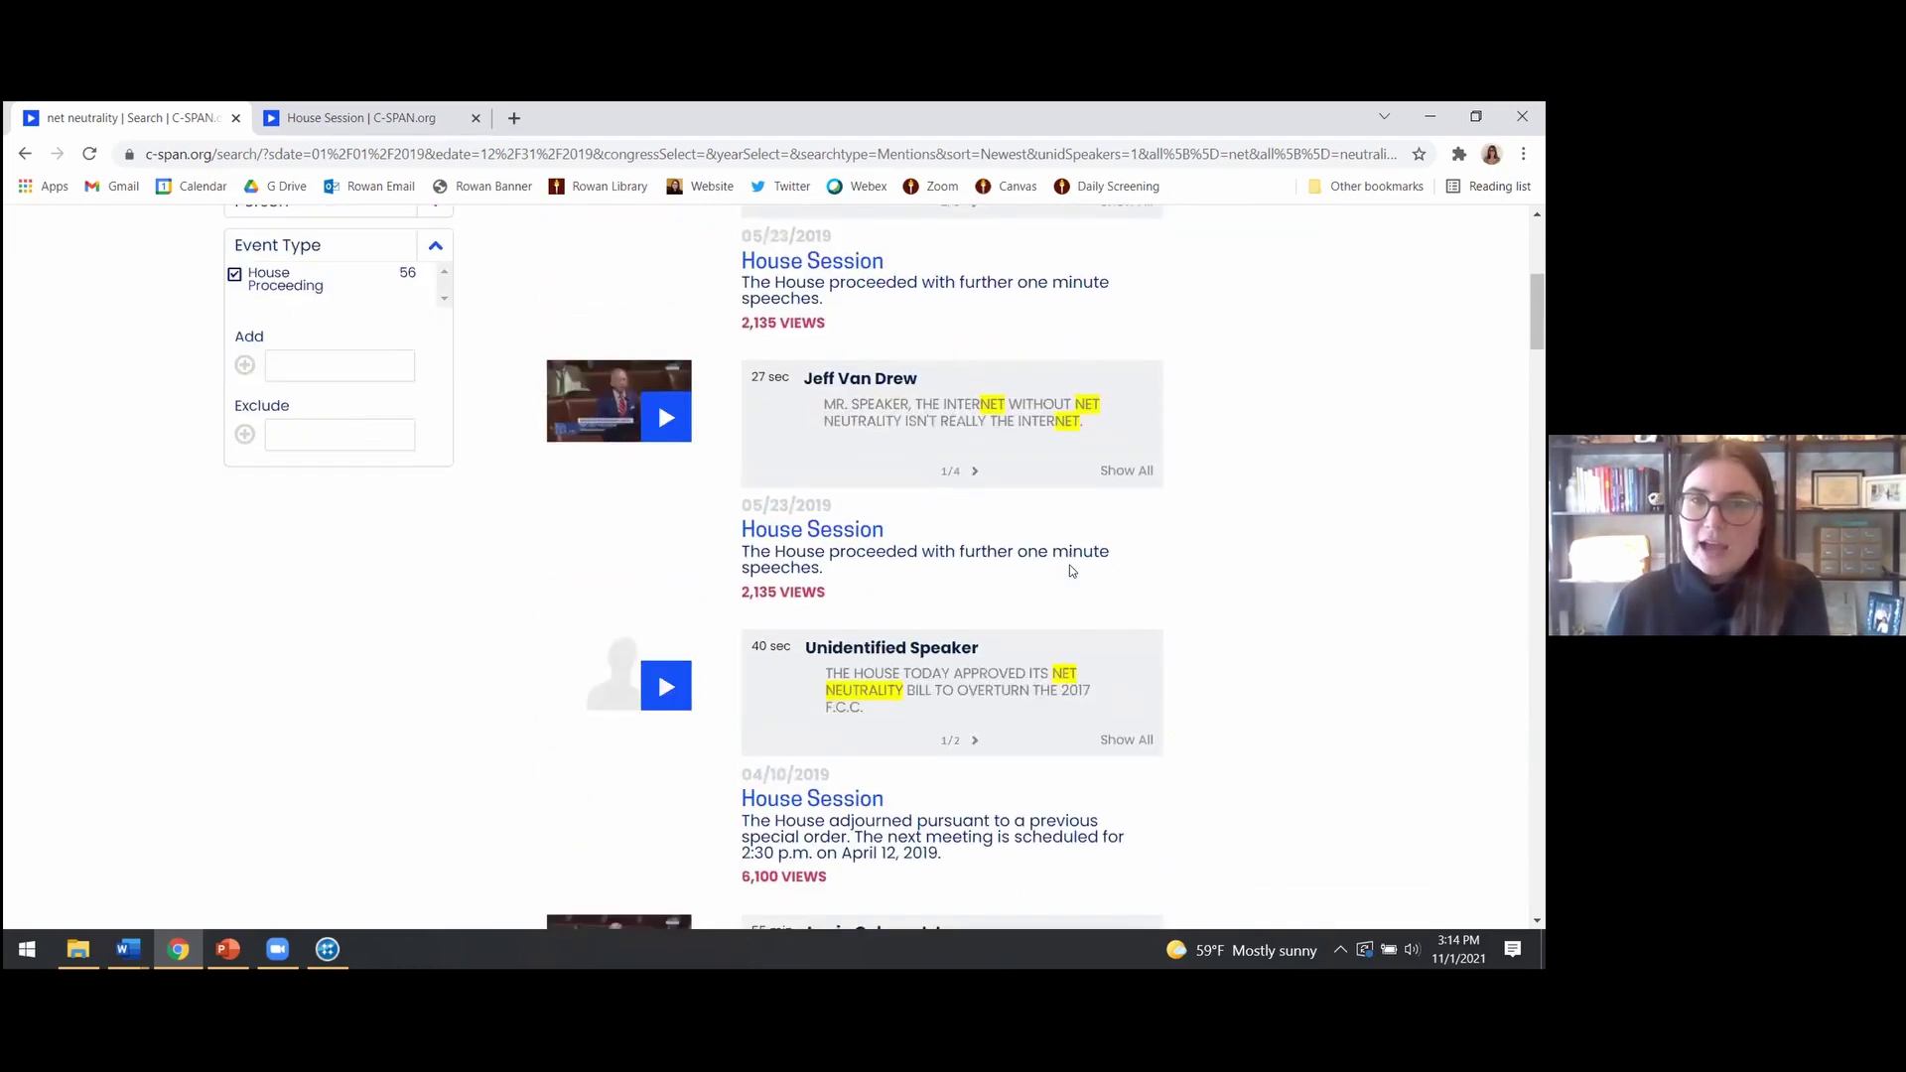
pyautogui.scroll(-4, 1072, 571)
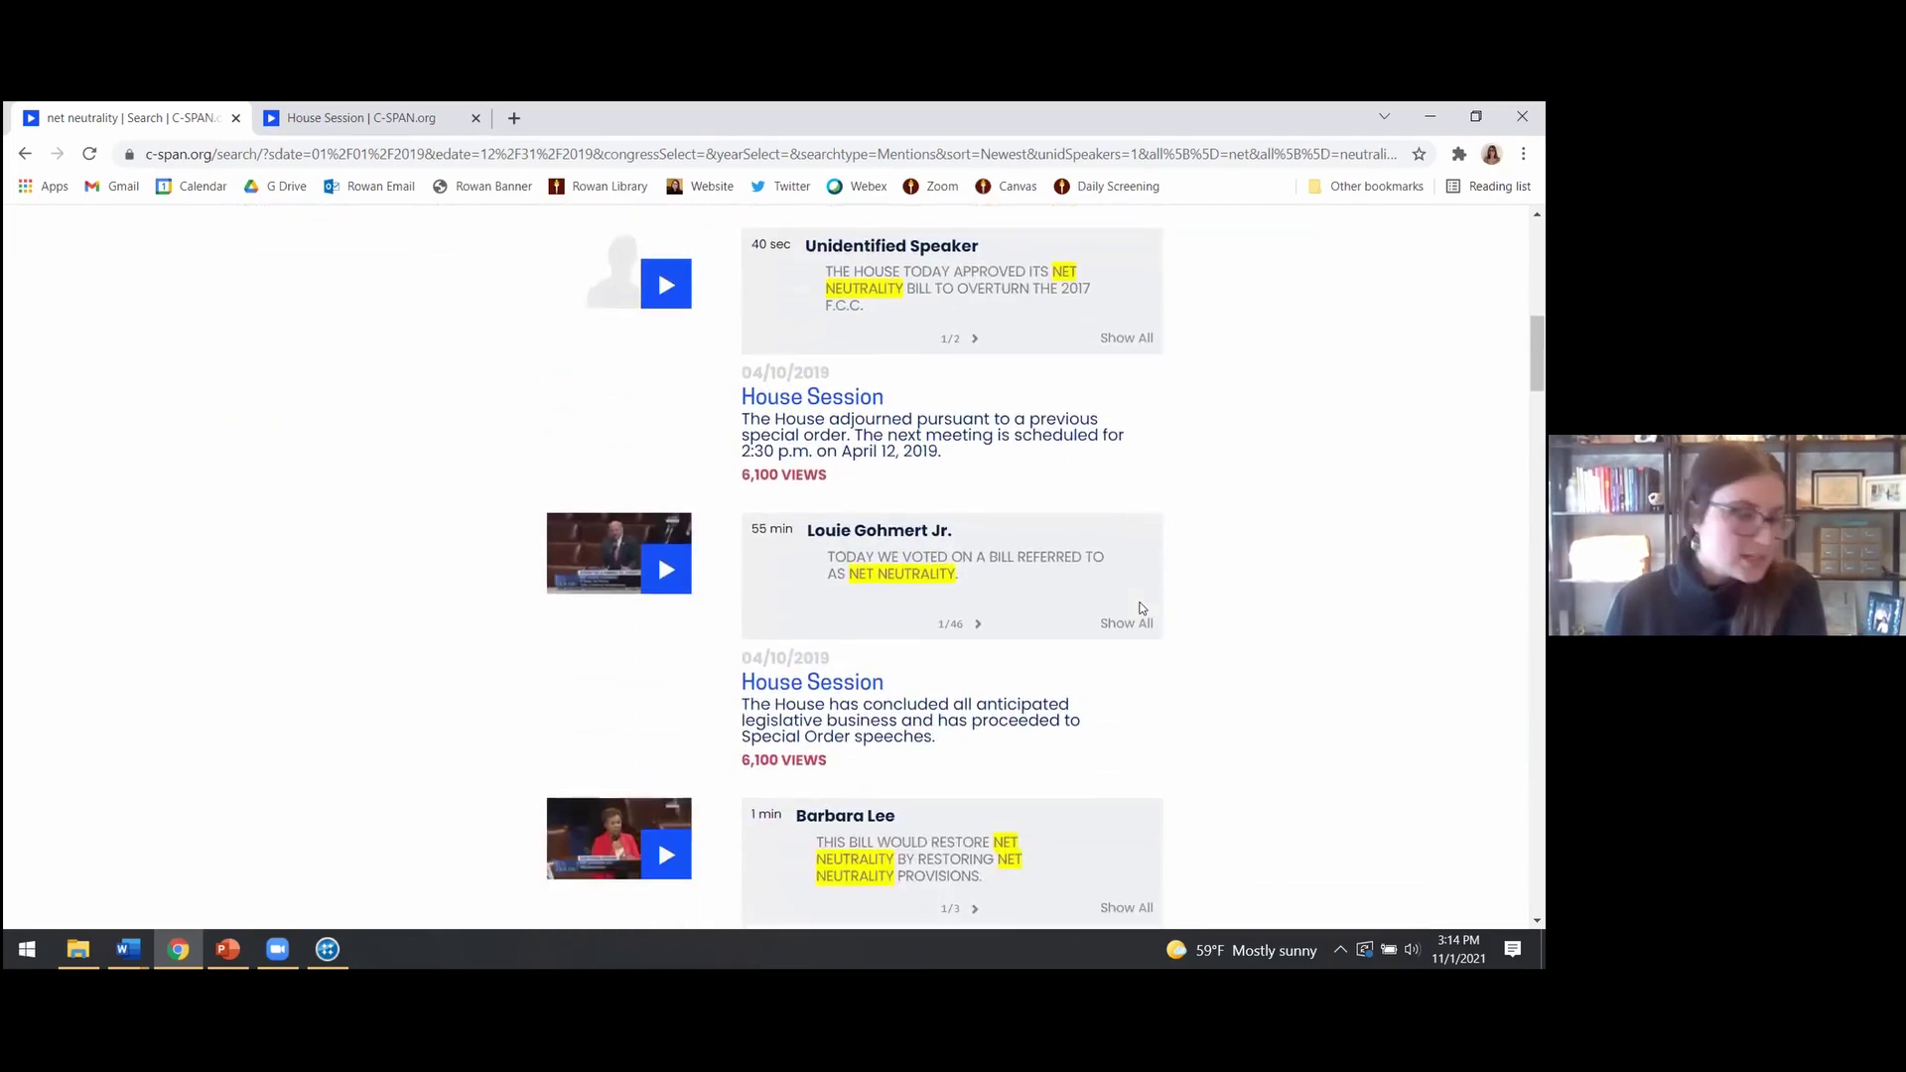
pyautogui.scroll(-1, 1128, 625)
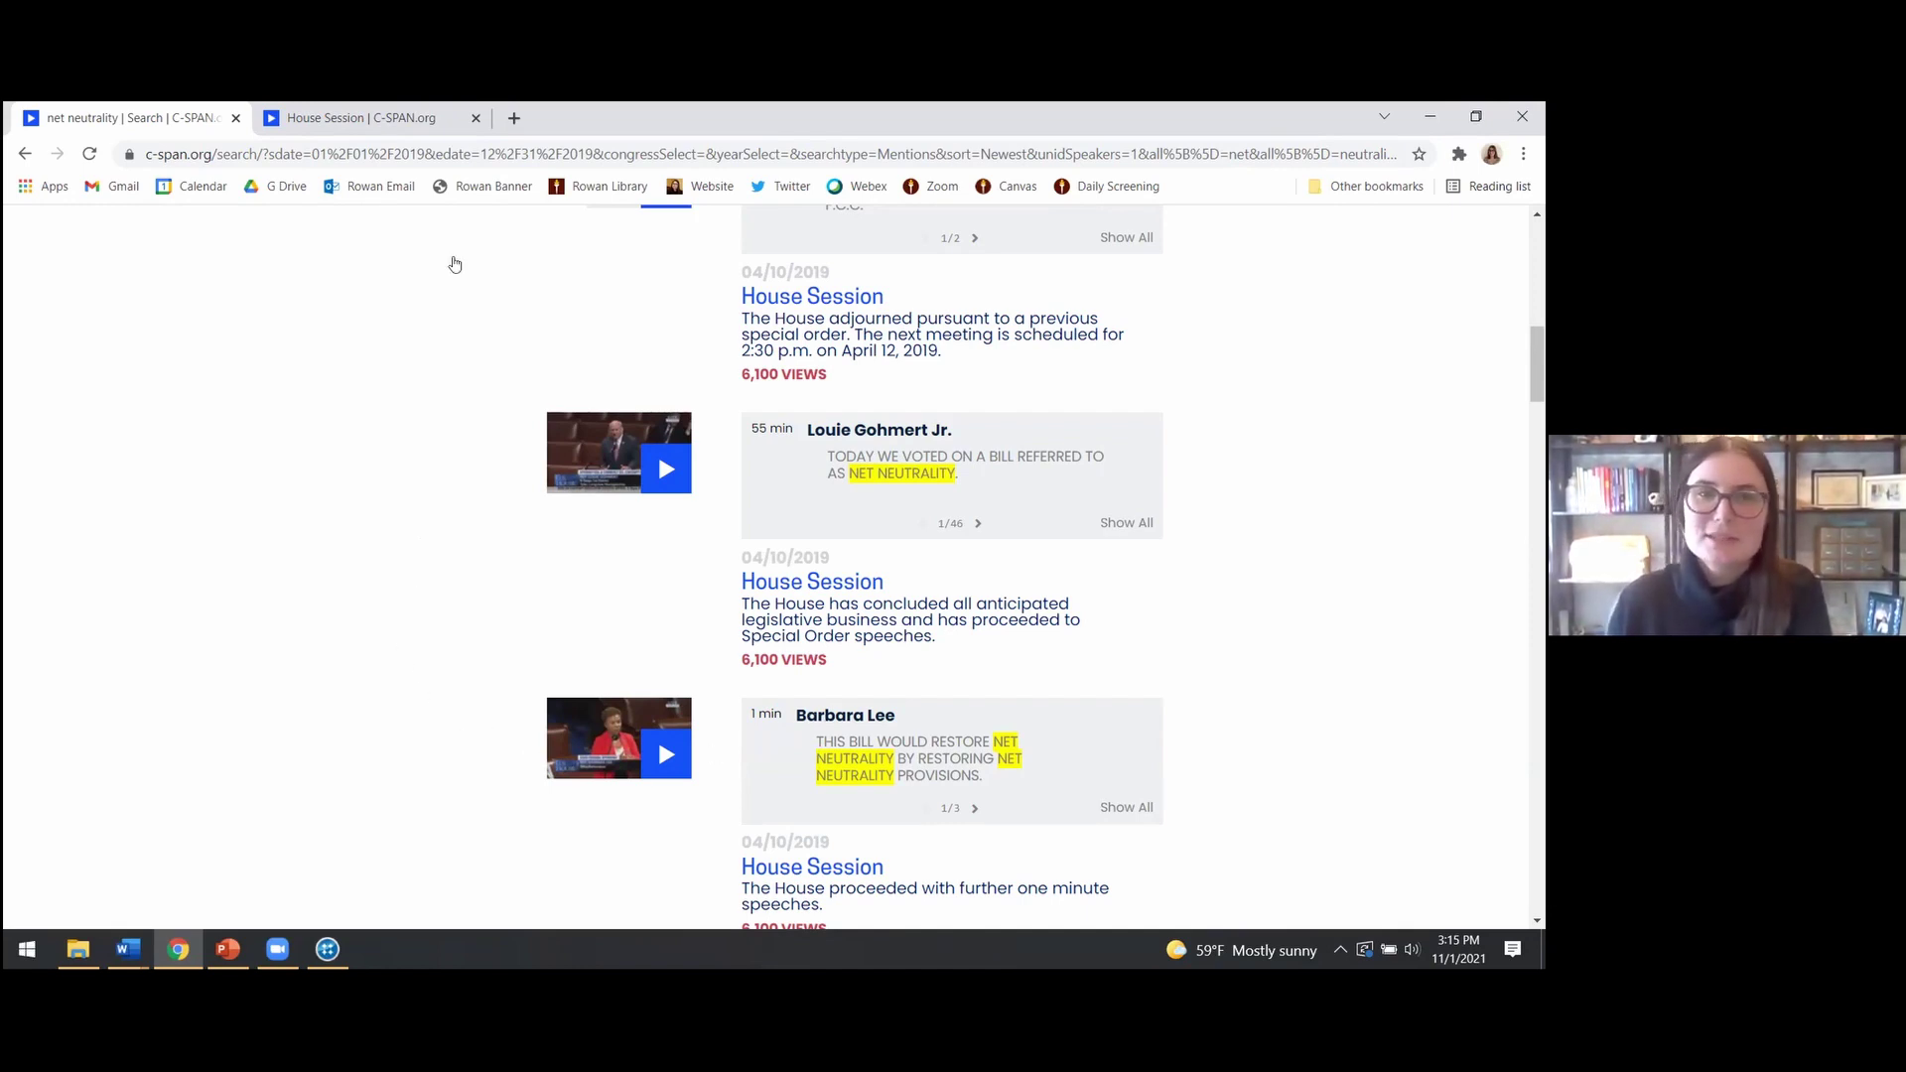
# On the already open House Session video page, expand and read the full transcript text of Barbara Lee's speech
pyautogui.click(321, 113)
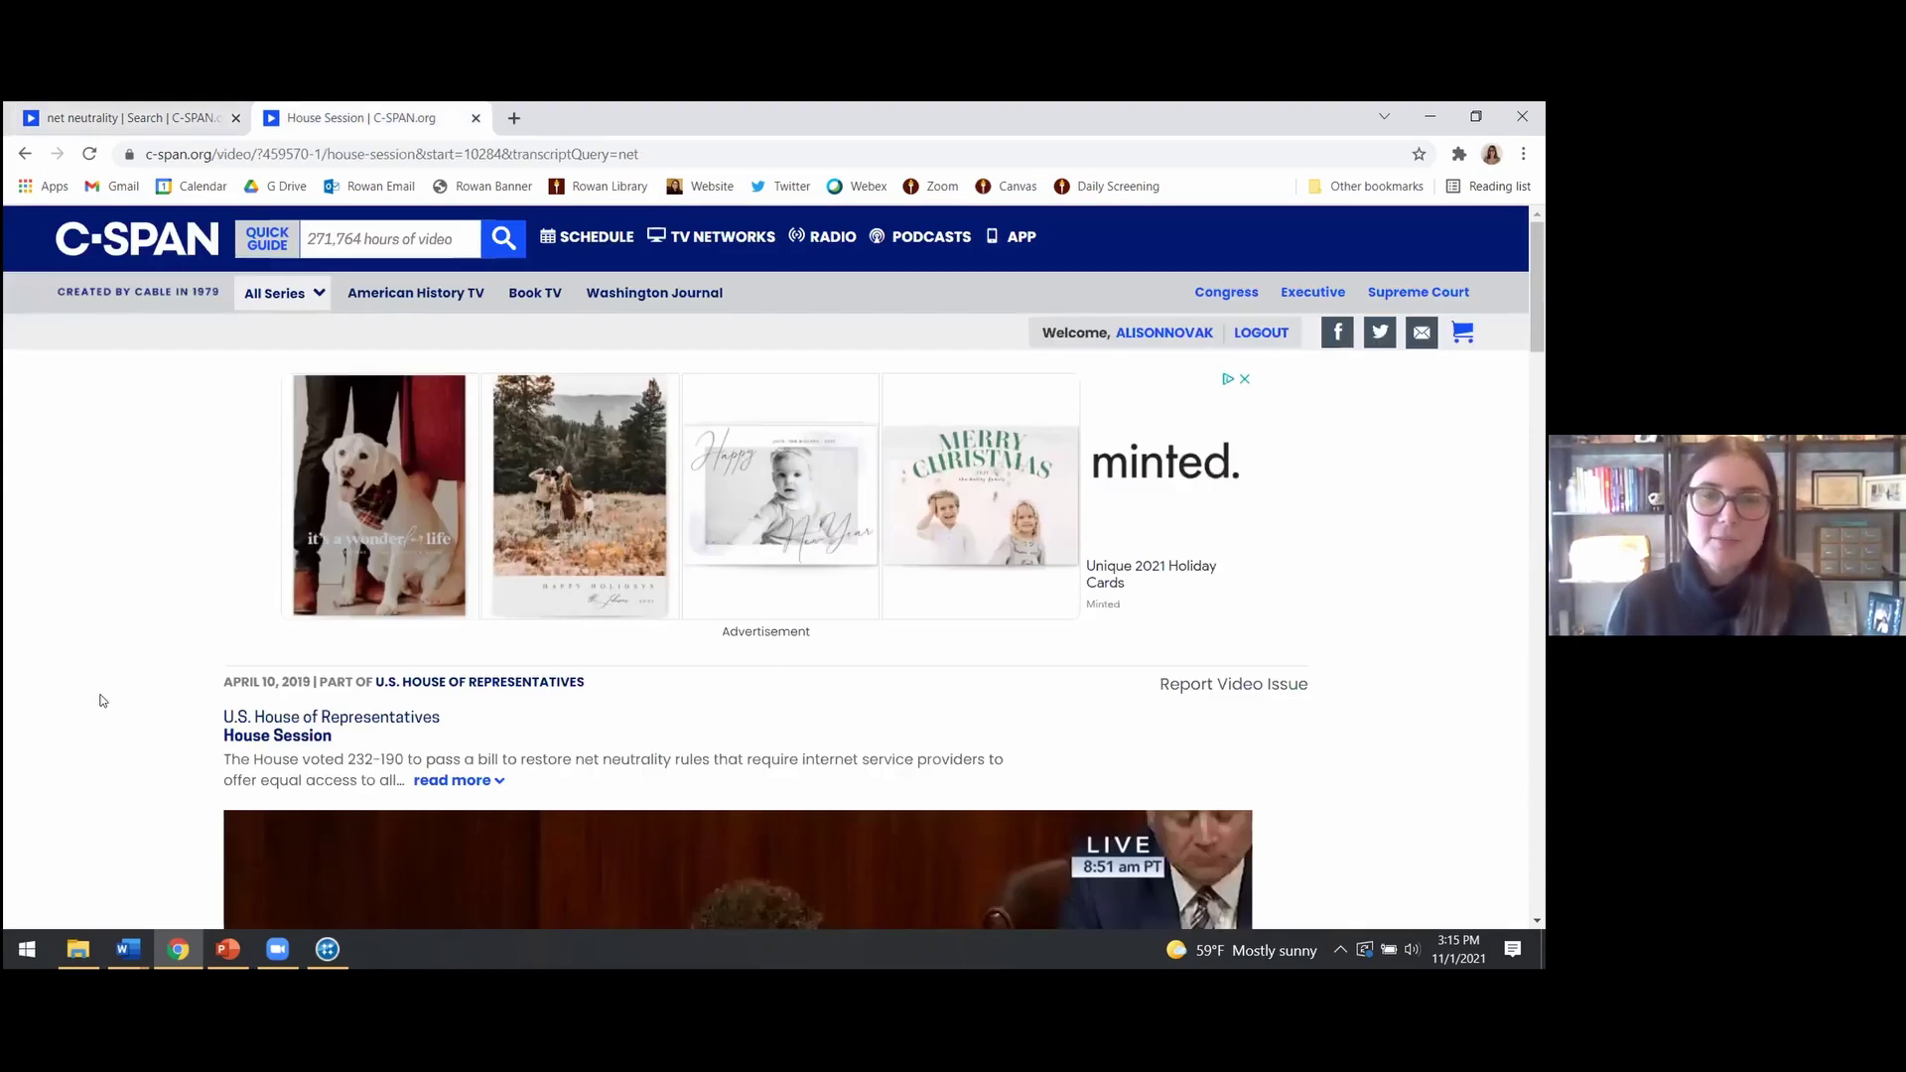
pyautogui.scroll(-4, 100, 701)
pyautogui.scroll(-2, 18, 631)
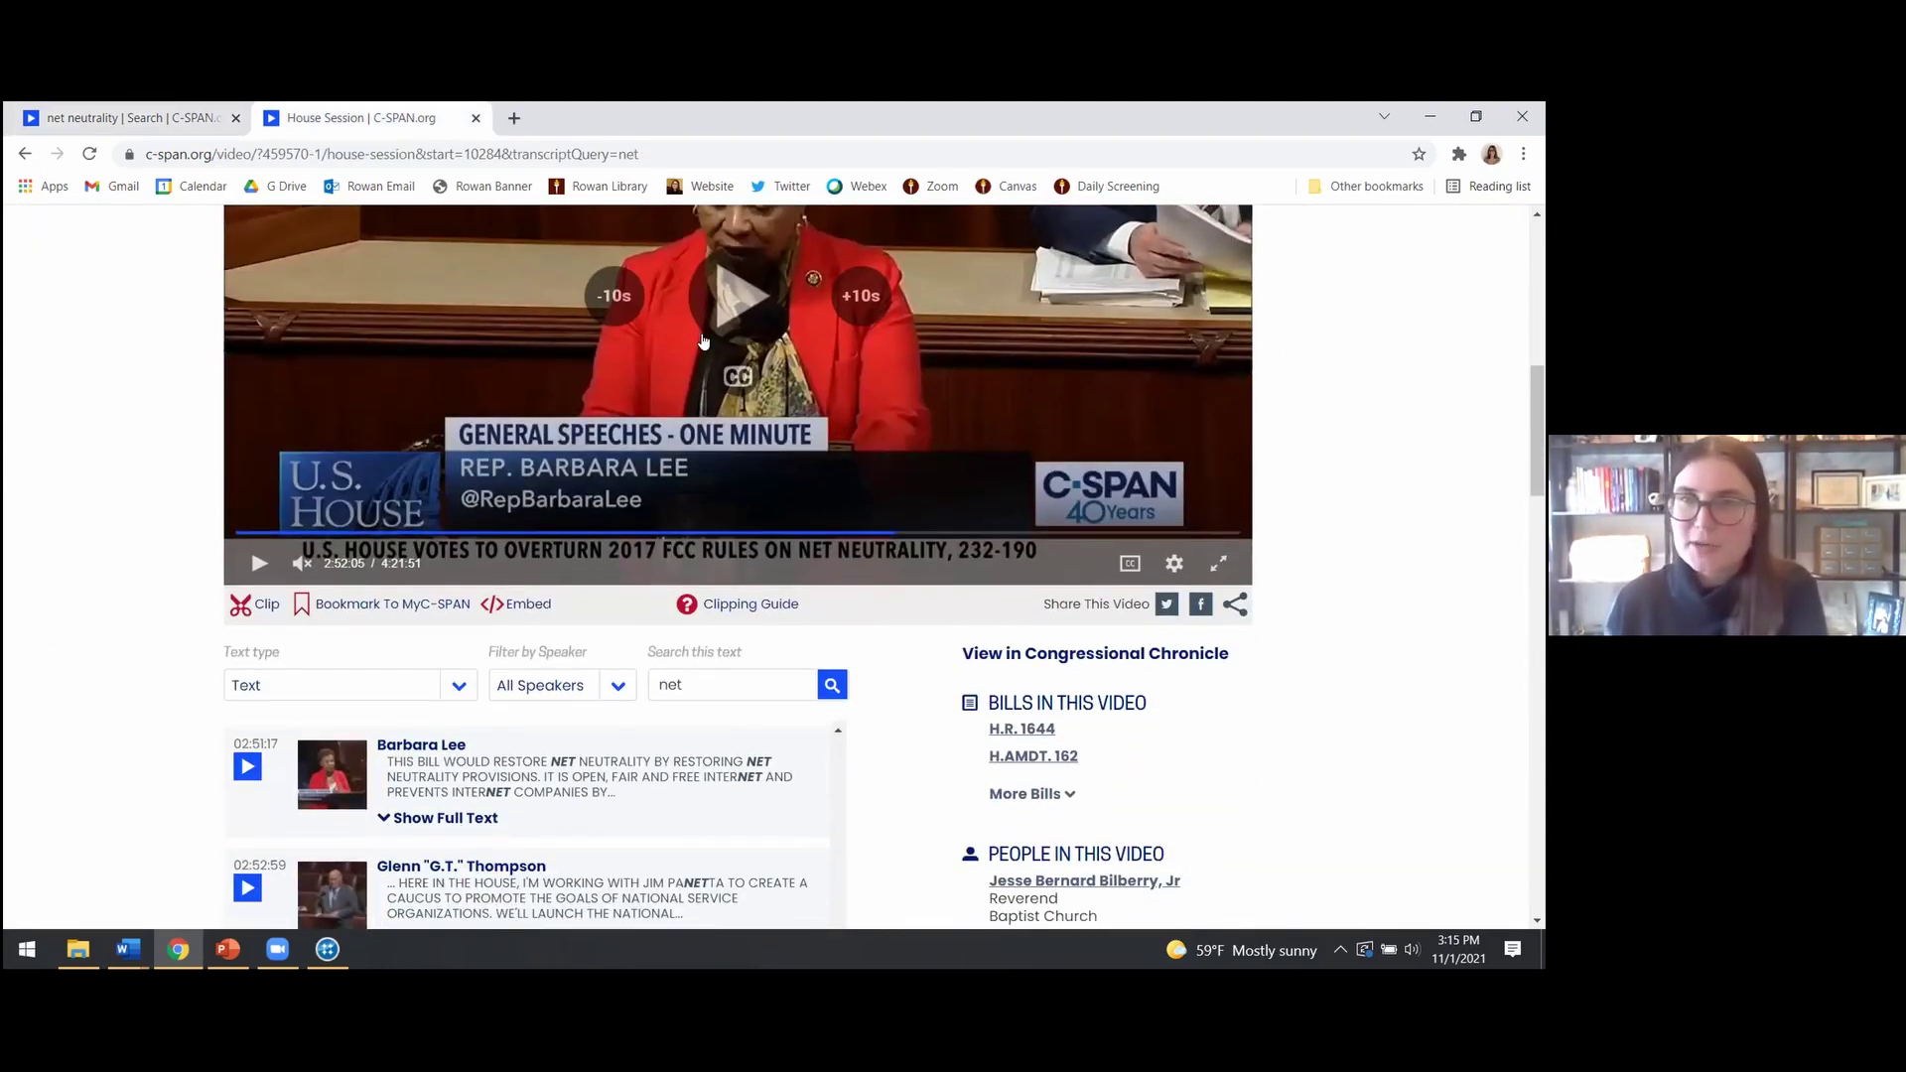
pyautogui.scroll(-1, 174, 481)
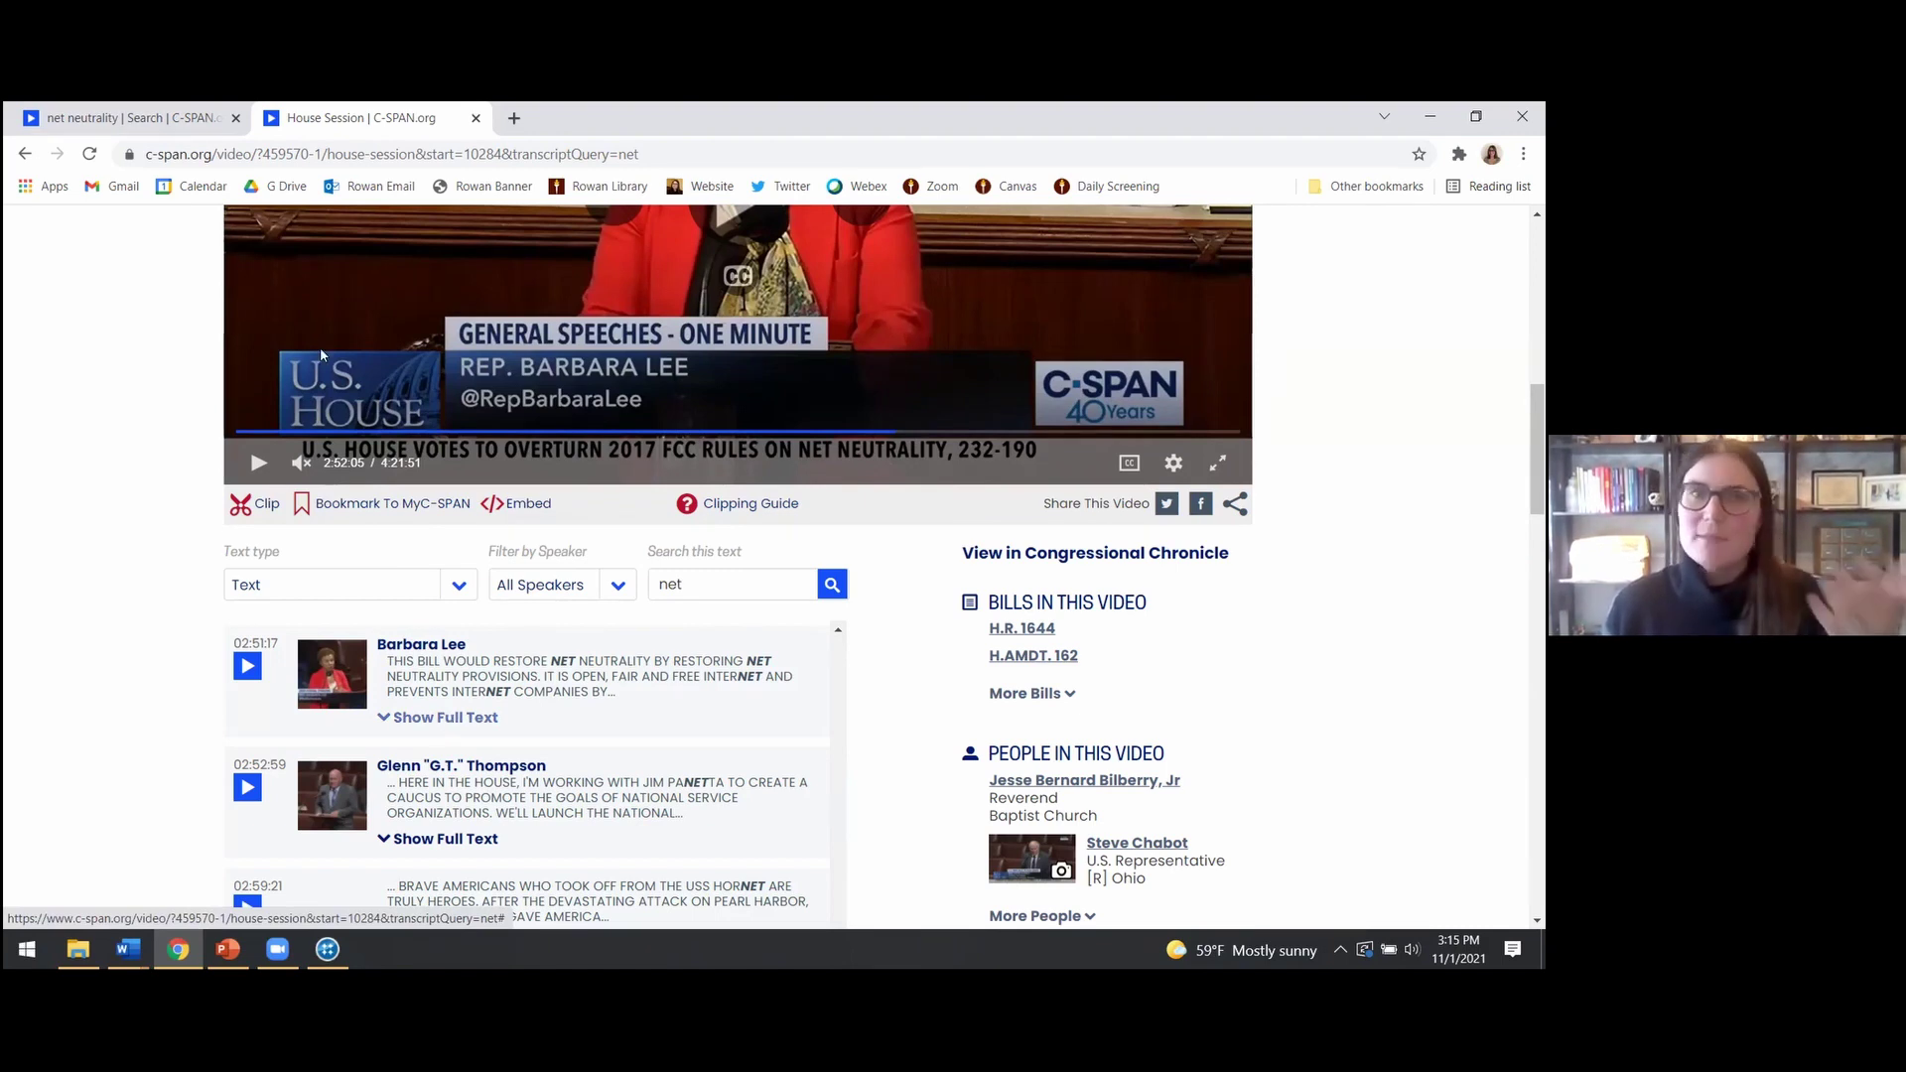
pyautogui.click(157, 115)
pyautogui.click(404, 109)
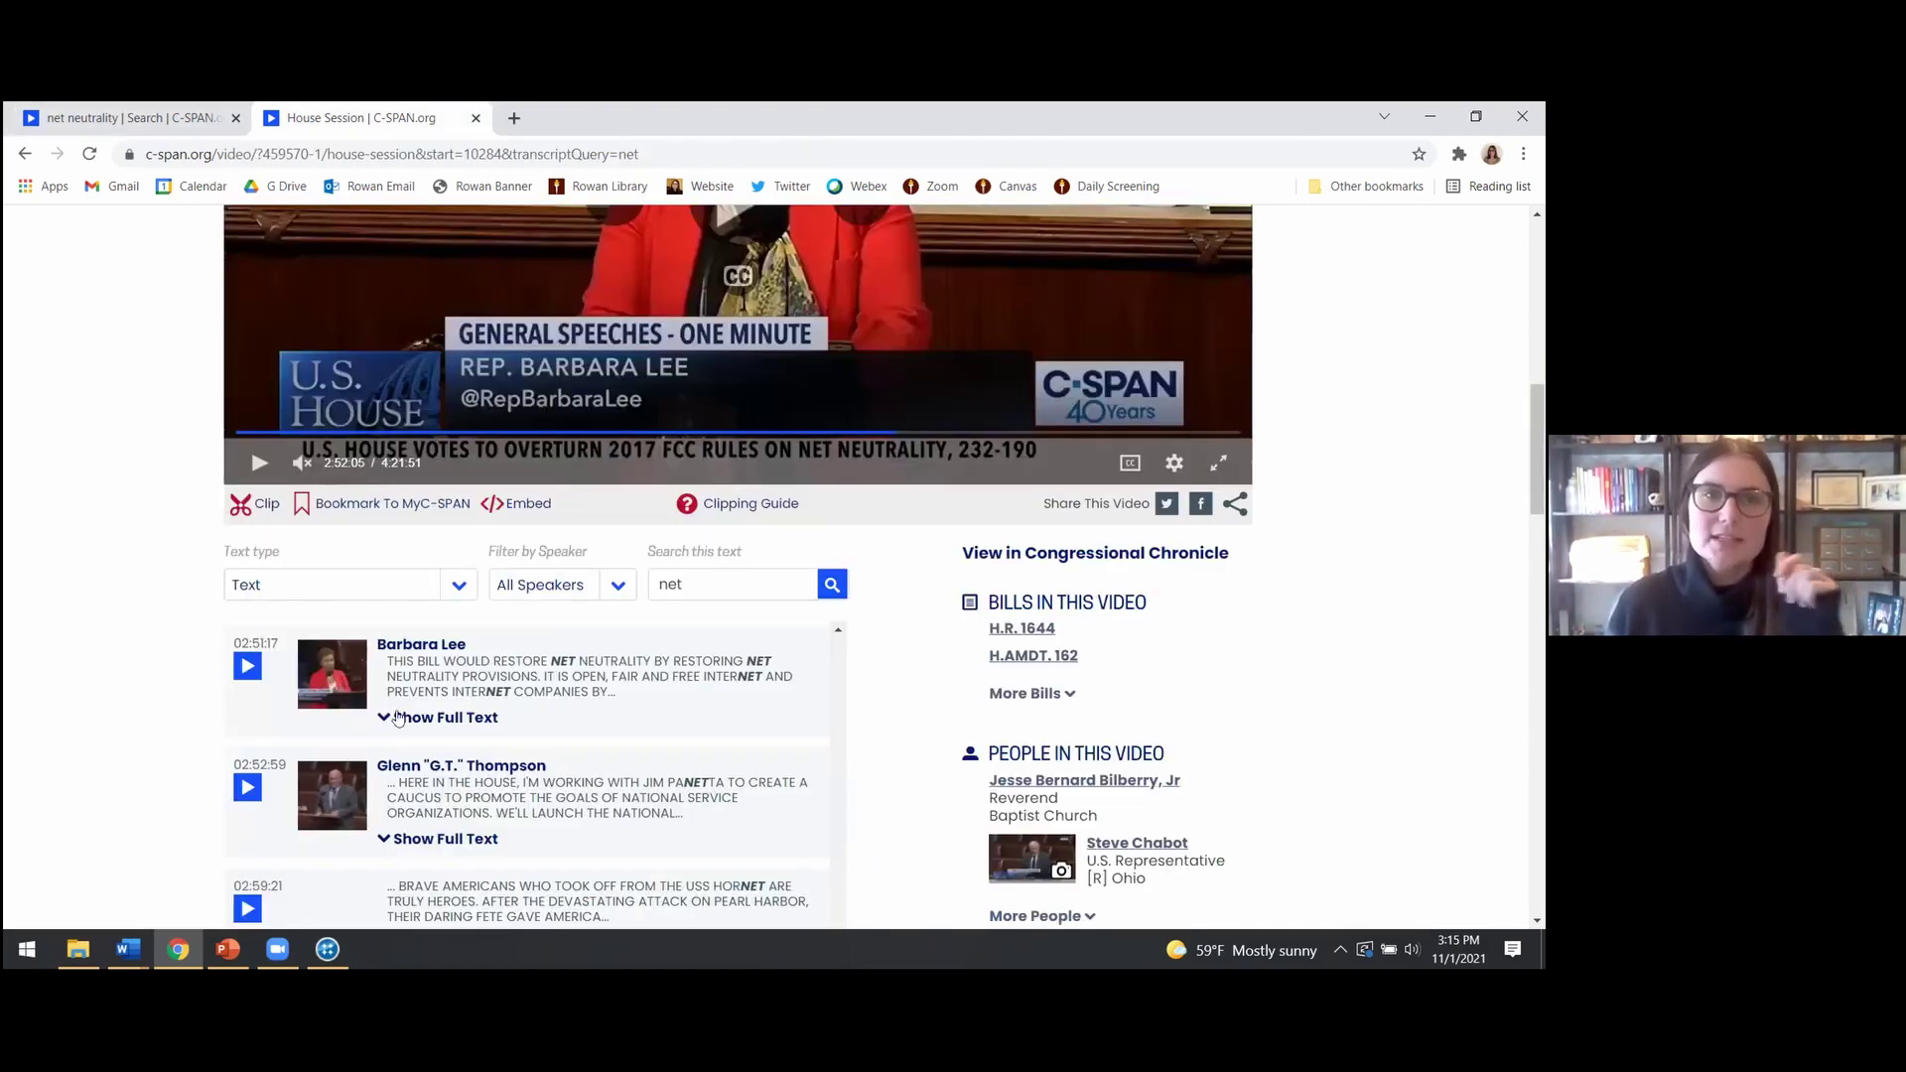
pyautogui.click(425, 715)
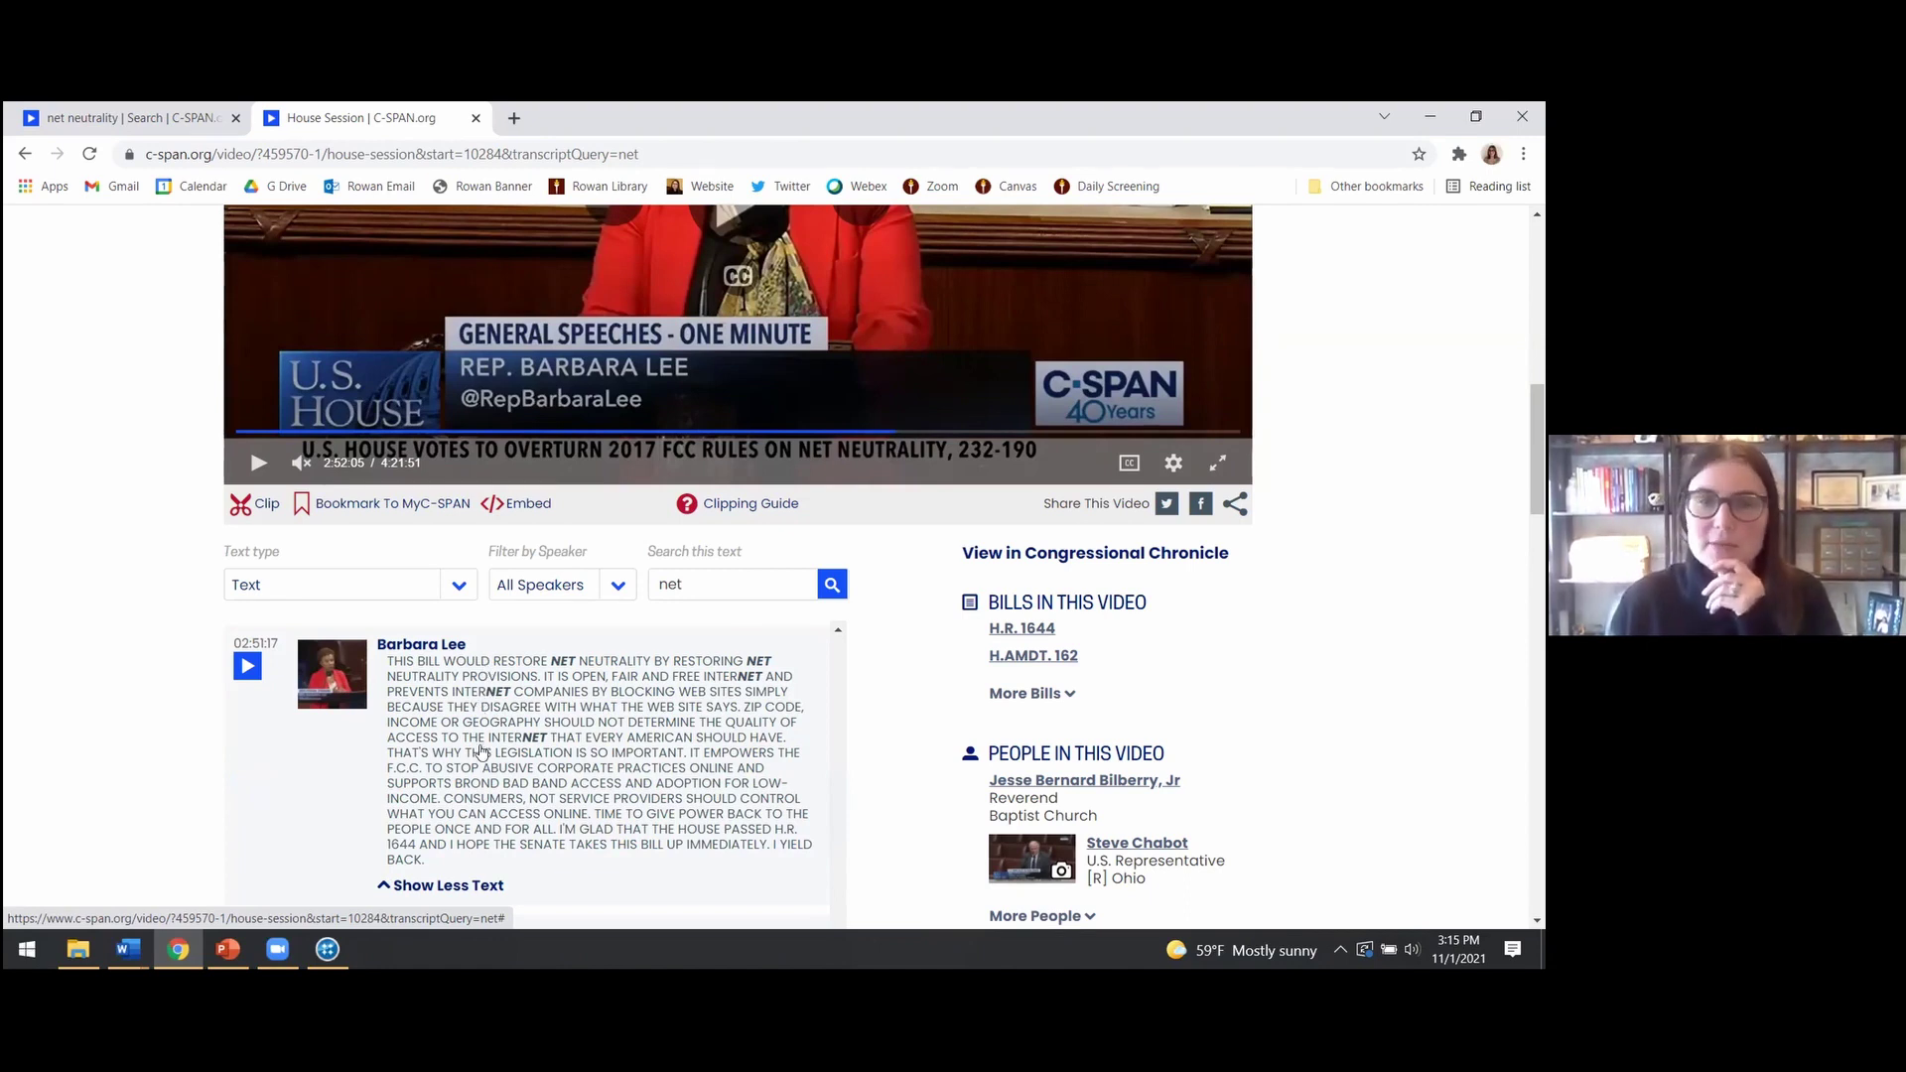
pyautogui.scroll(-1, 258, 747)
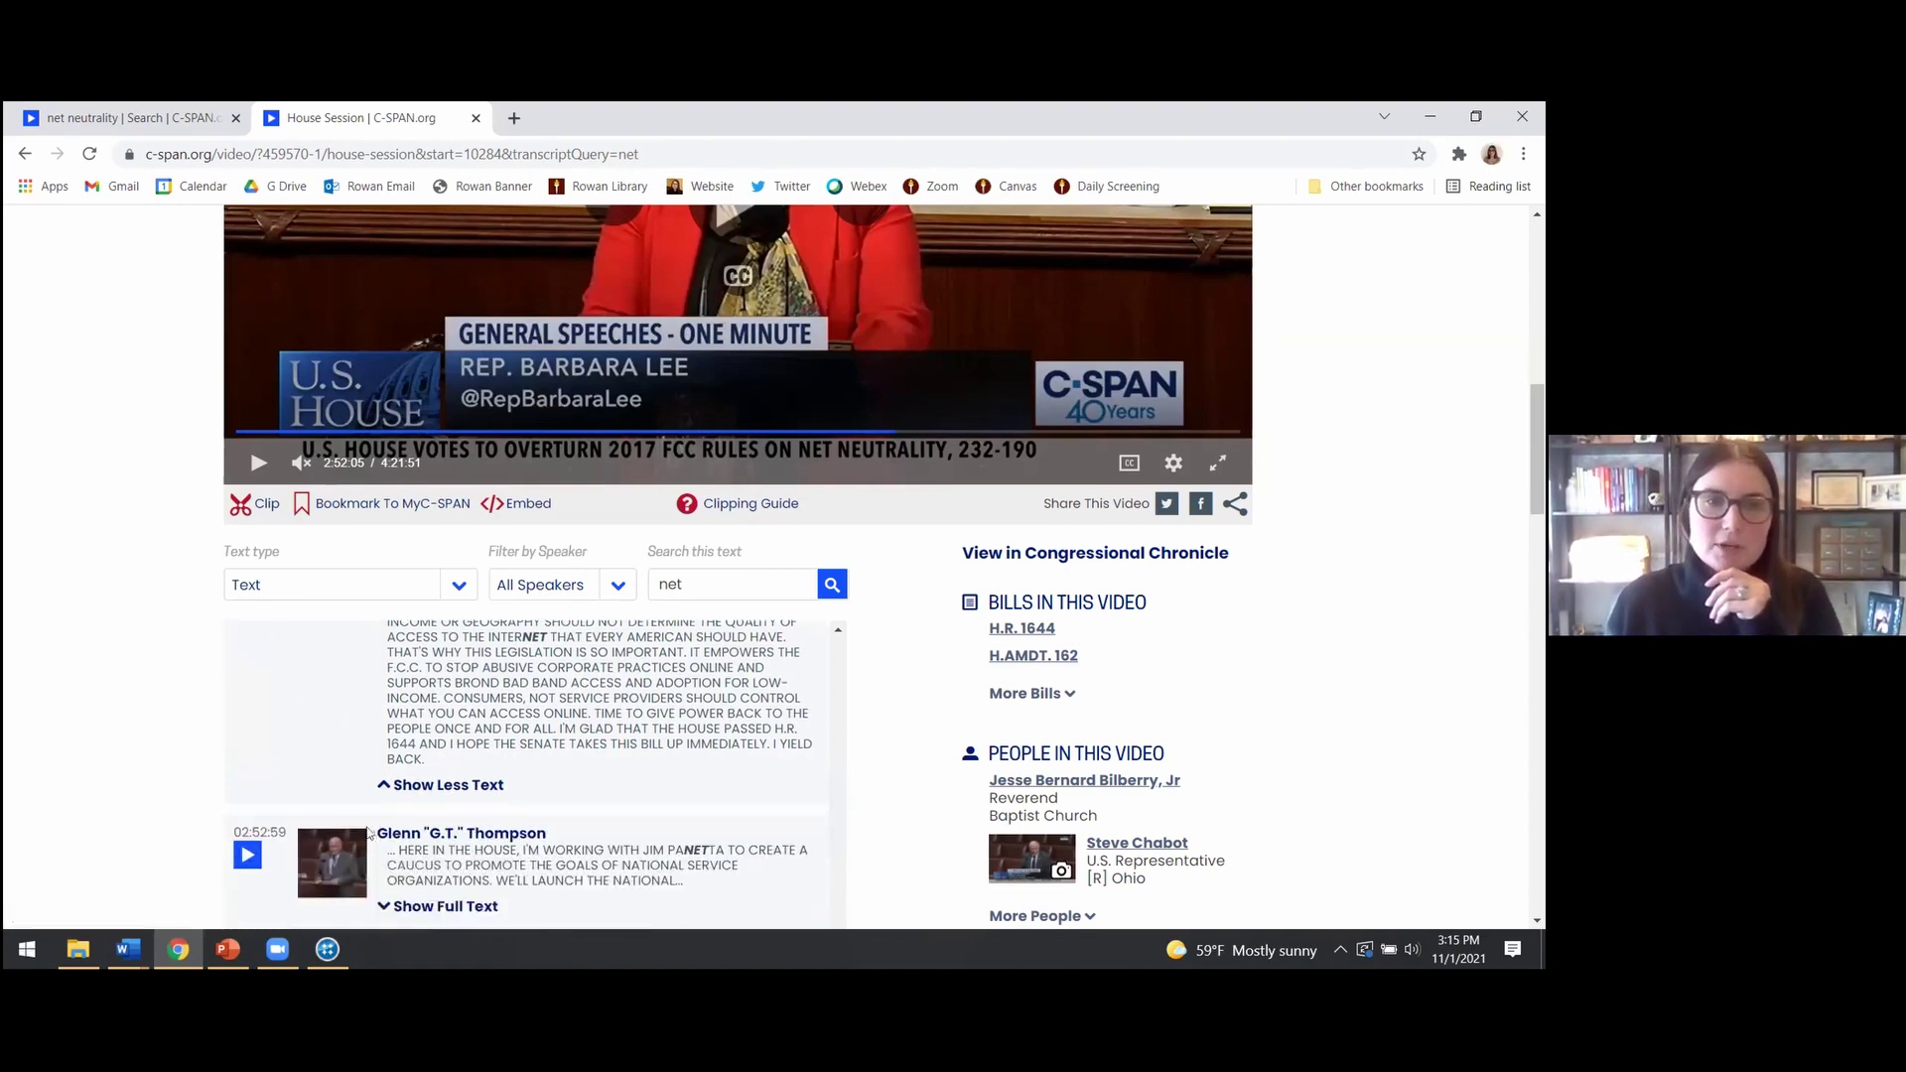
pyautogui.scroll(1, 258, 748)
# Switch back to the Net Neutrality project in NVivo and check the options available for the Files folder
pyautogui.click(323, 951)
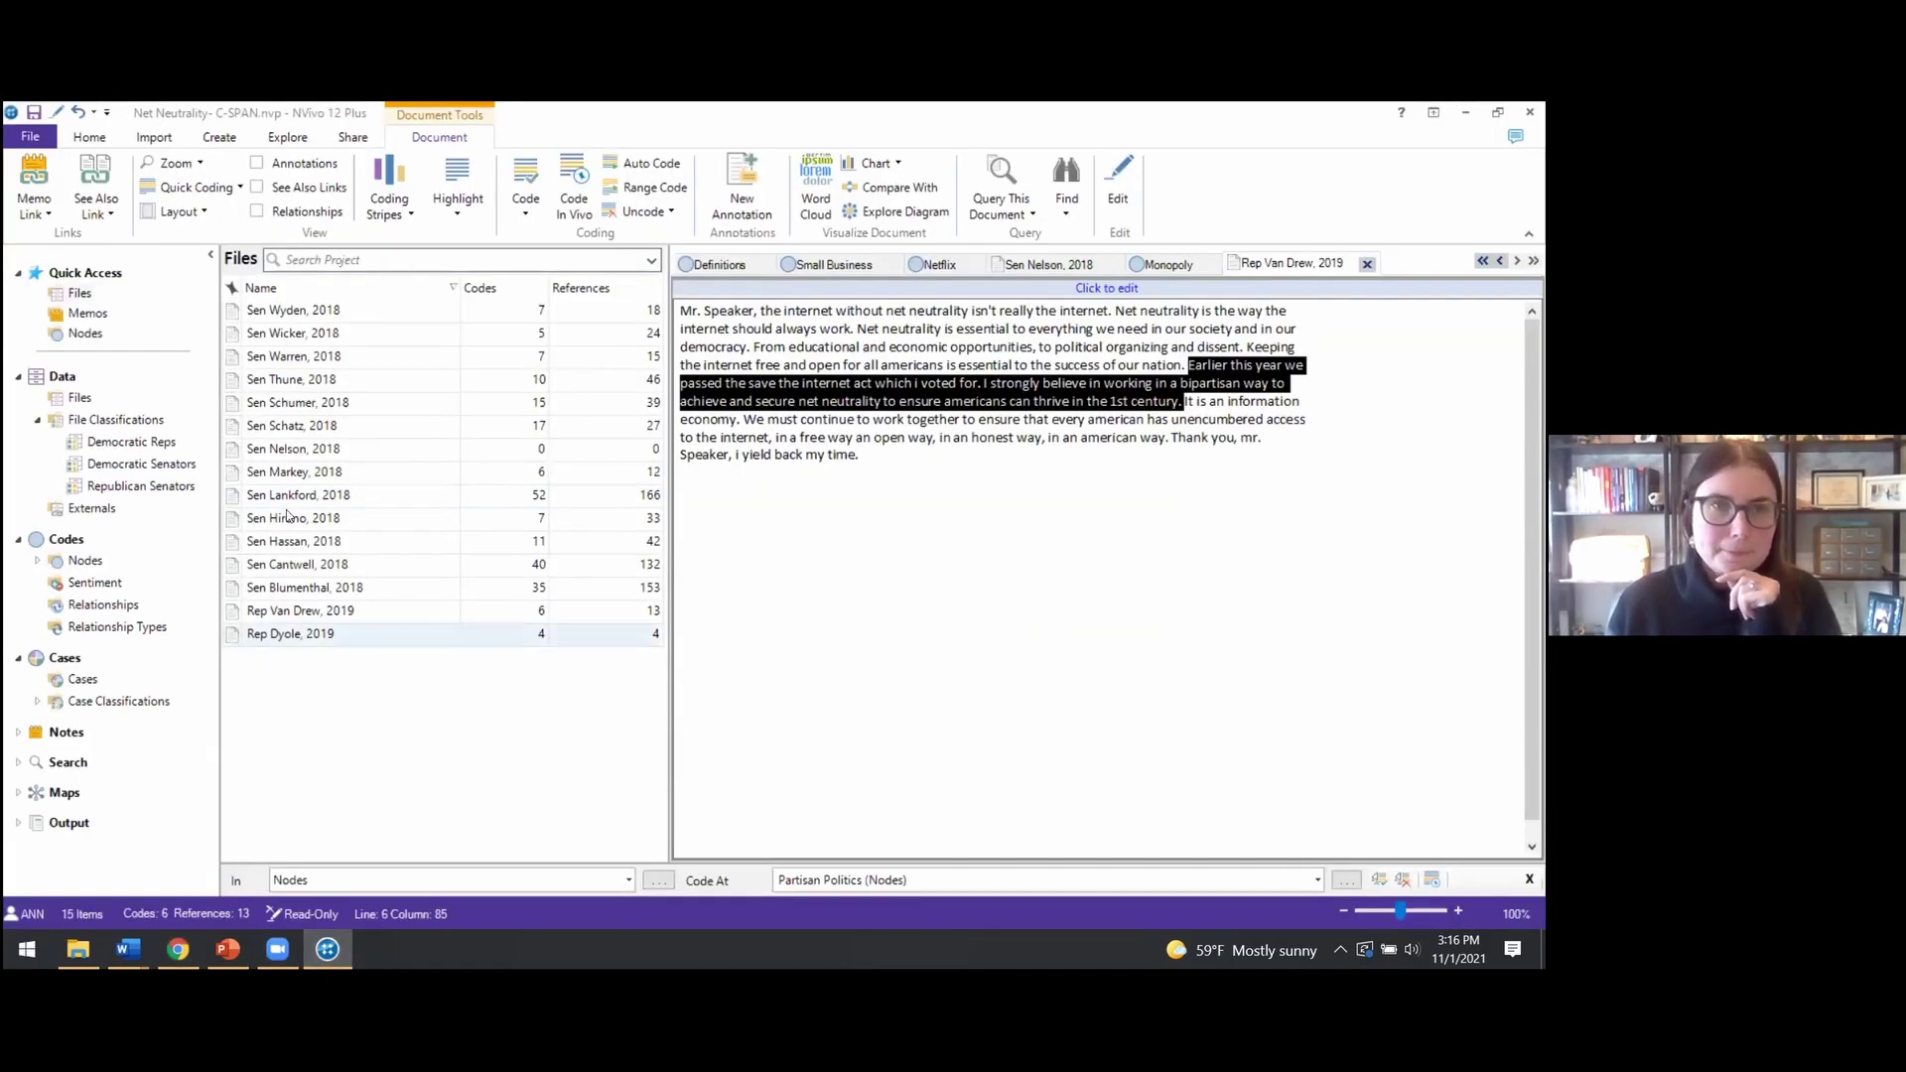
pyautogui.rightClick(81, 295)
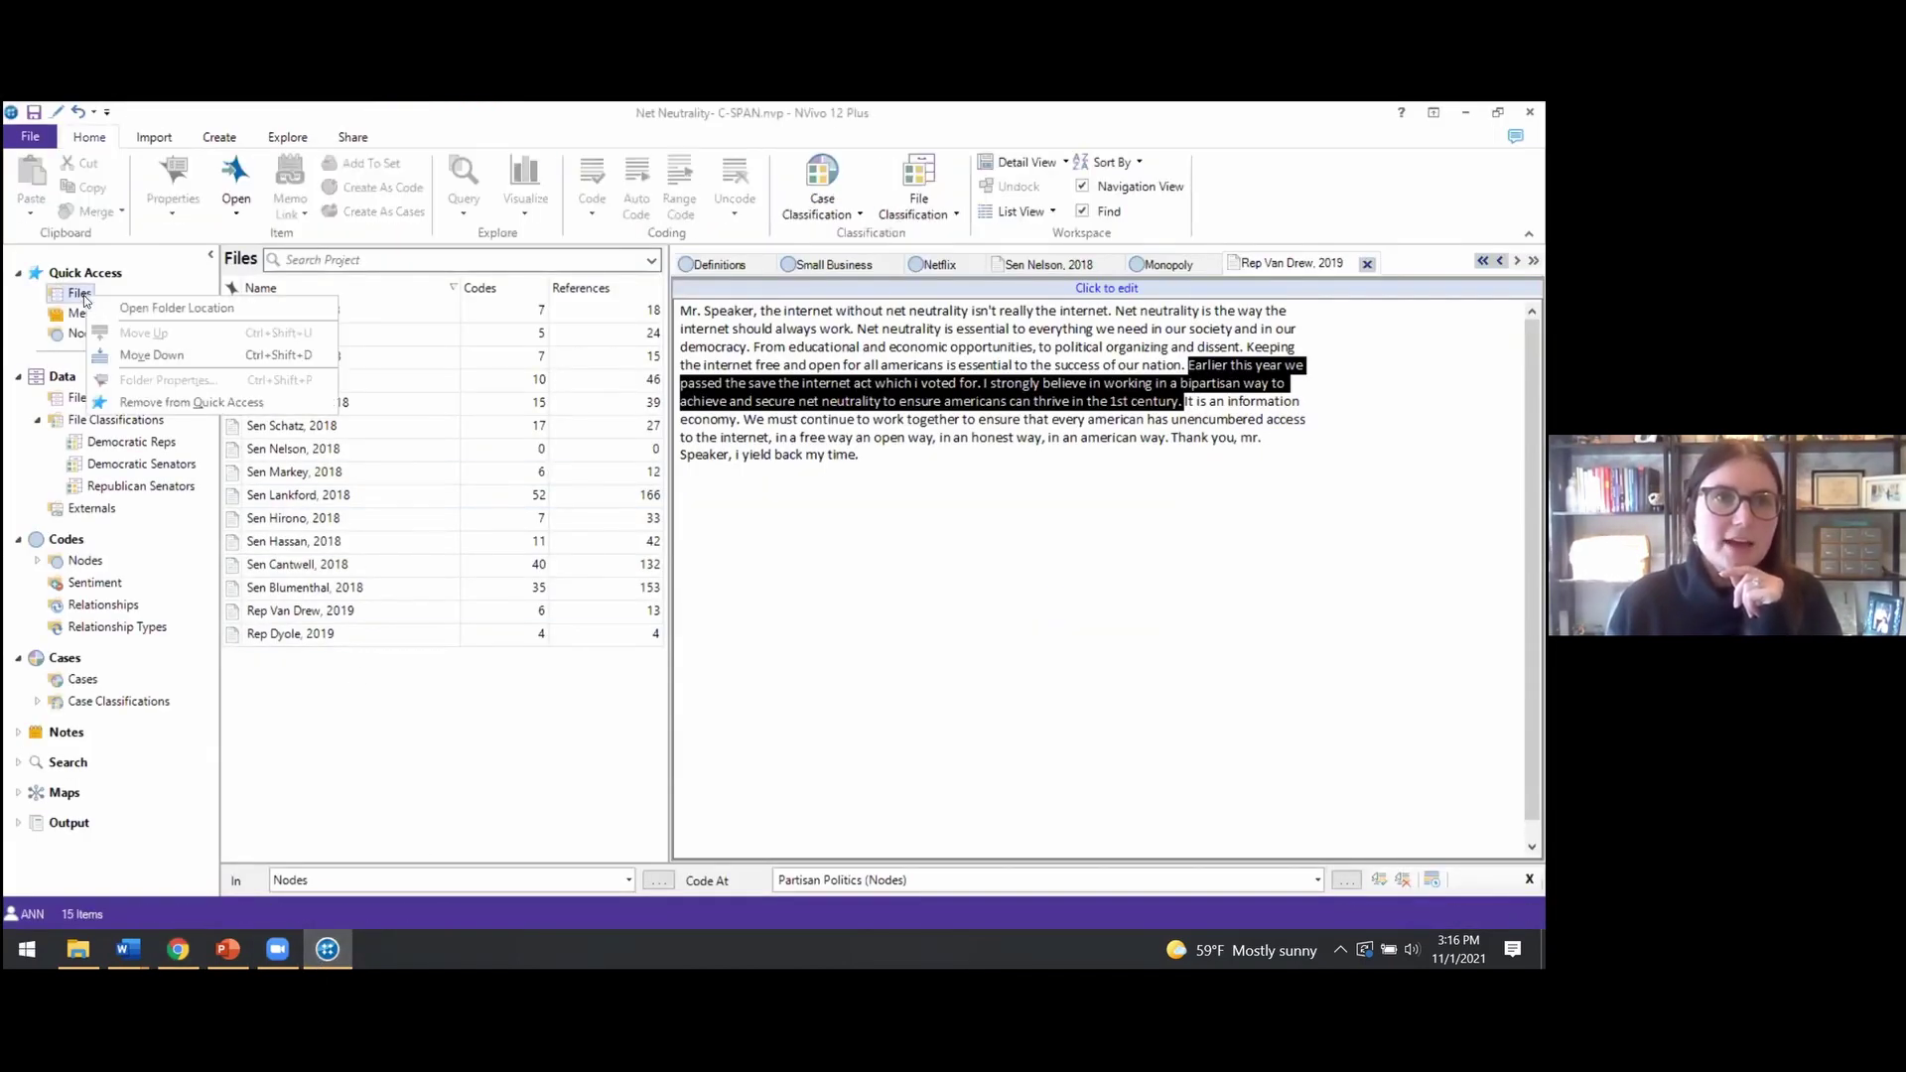
pyautogui.click(286, 250)
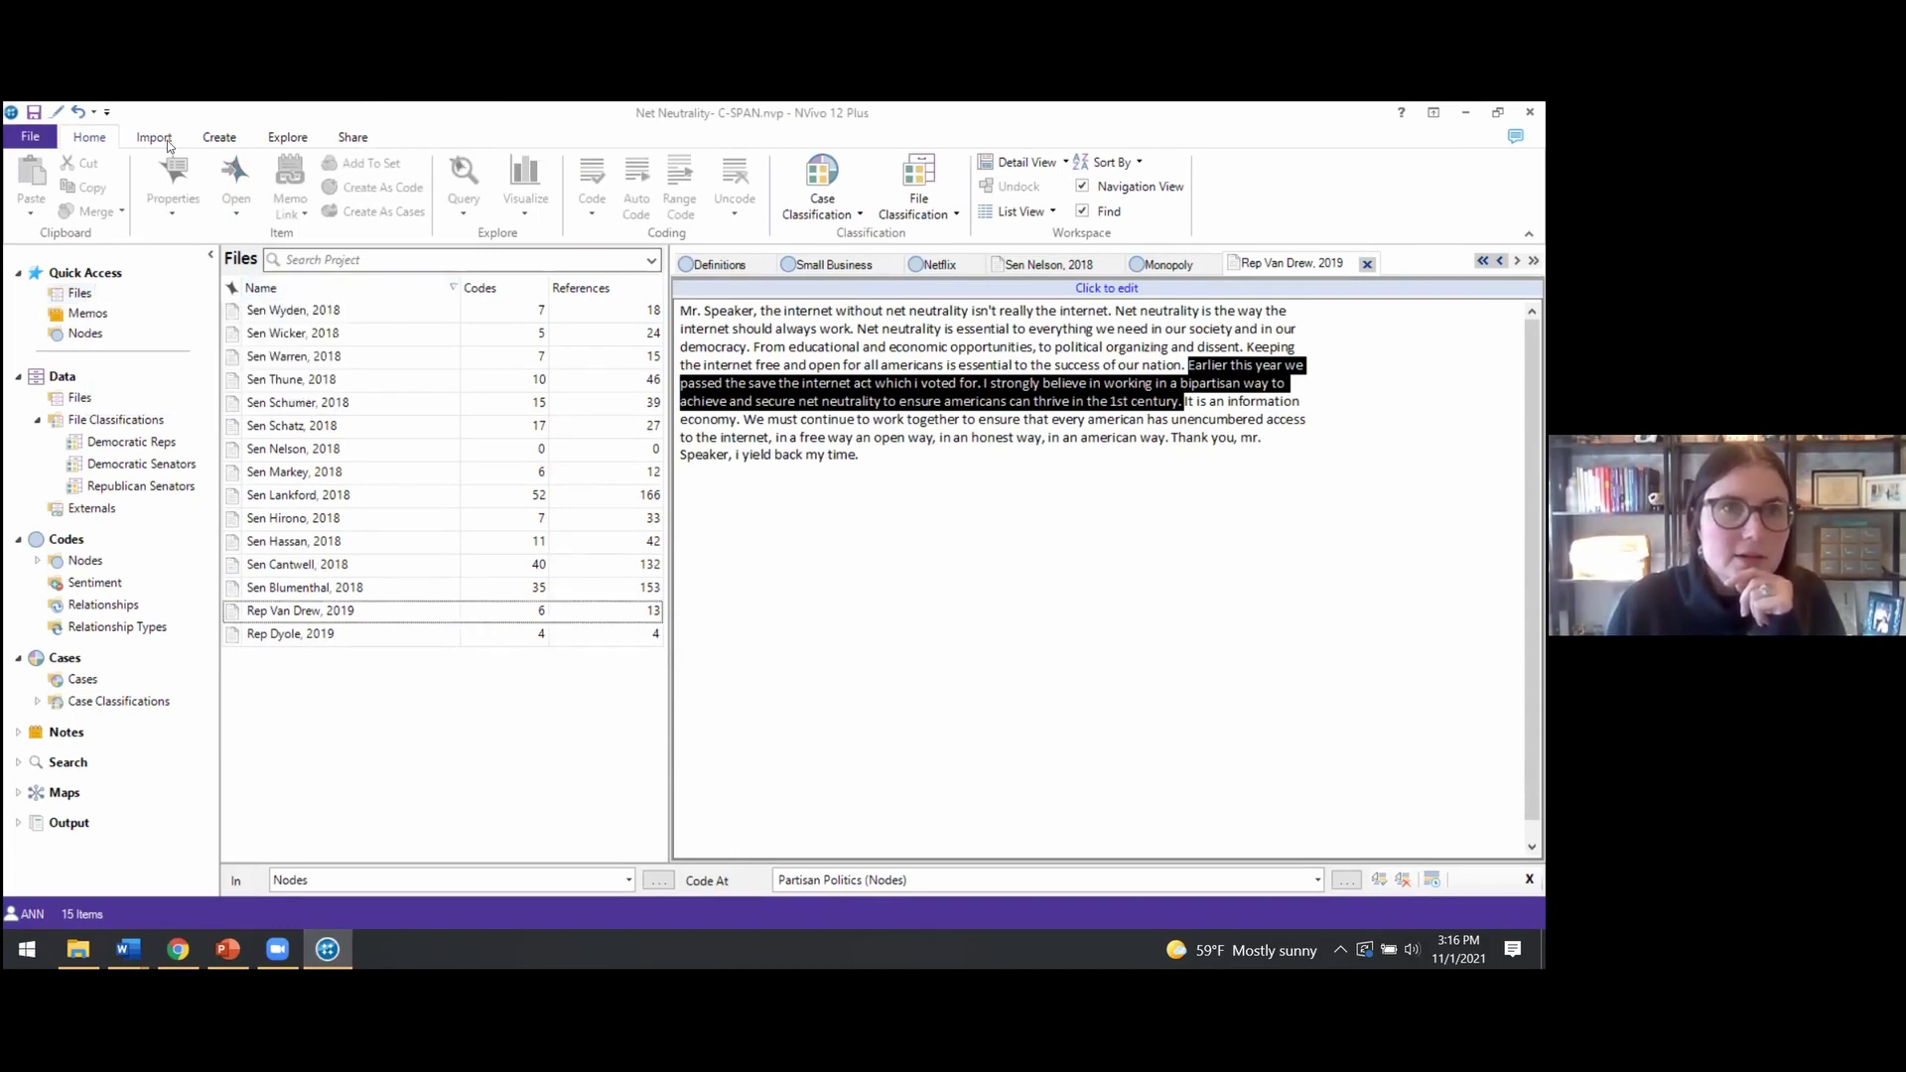
# Start a new document in the Files folder of the NVivo project
pyautogui.click(211, 139)
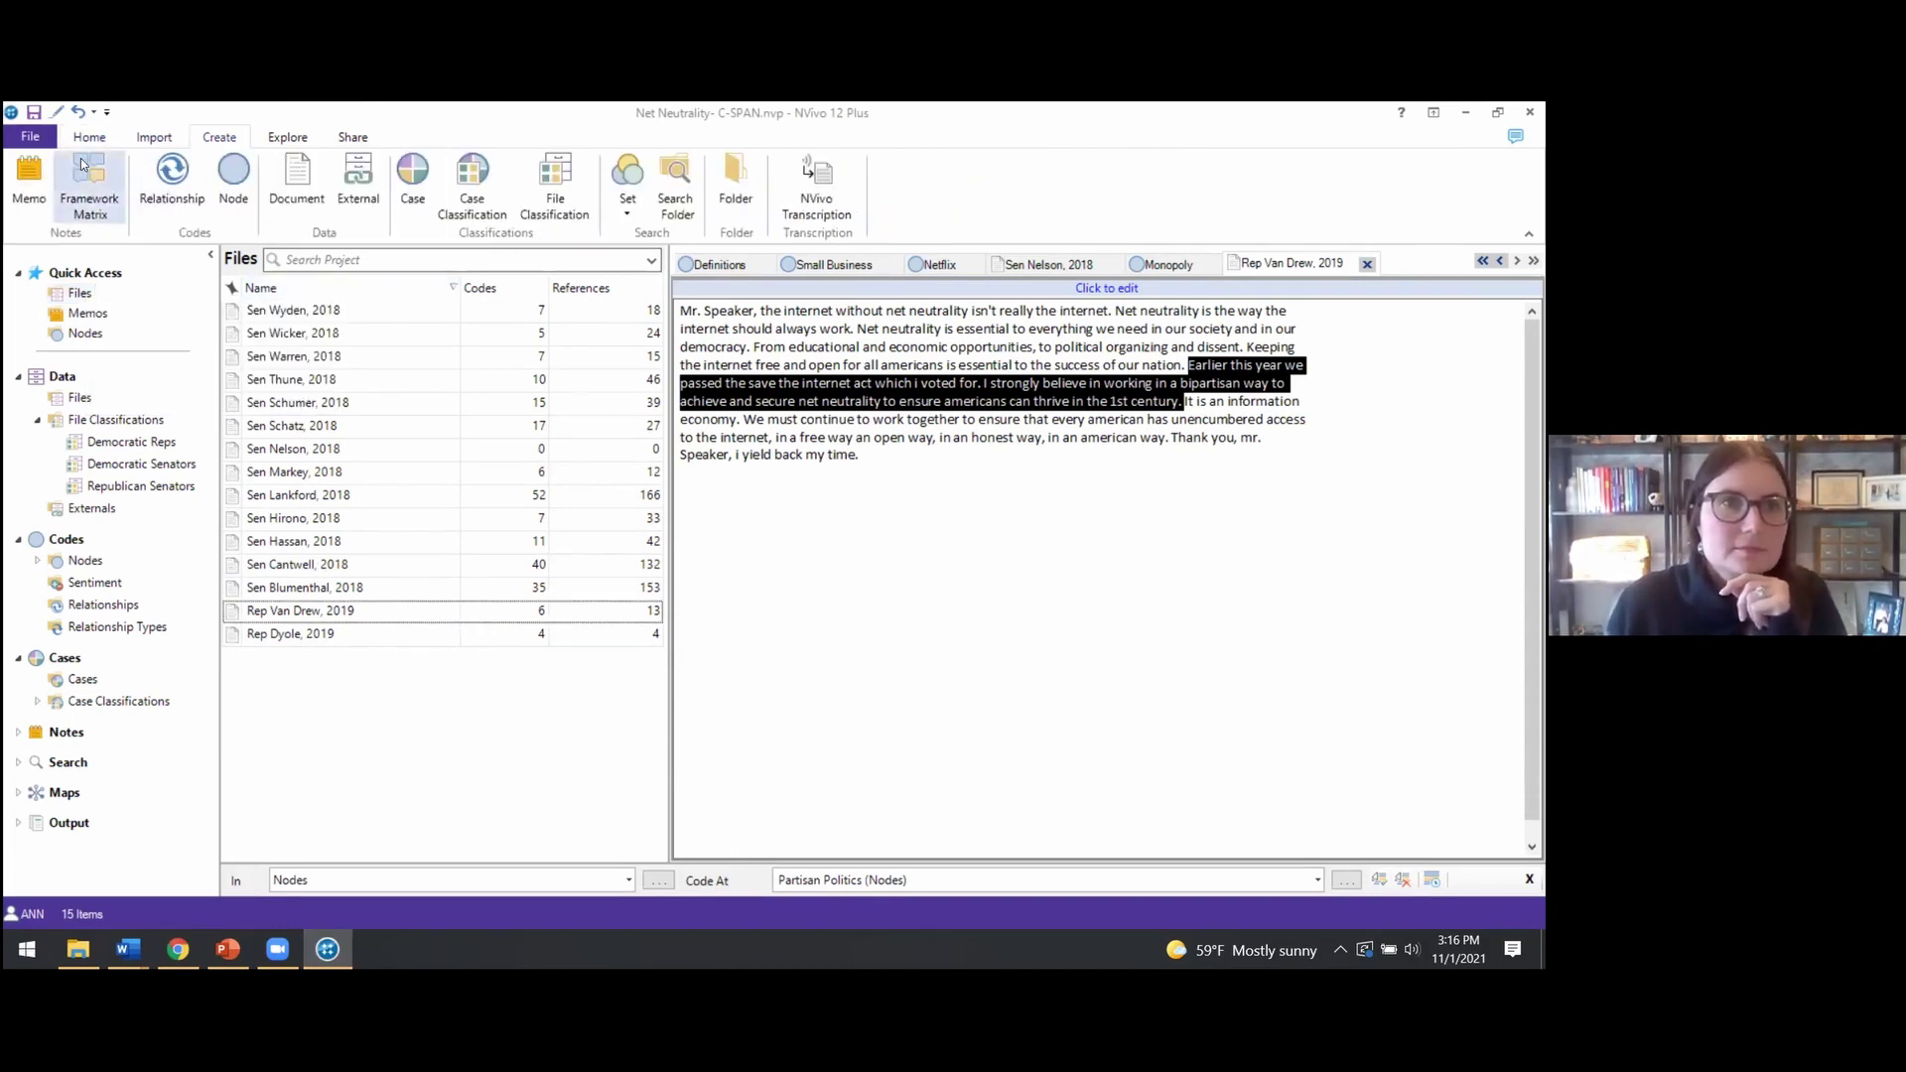
pyautogui.click(159, 139)
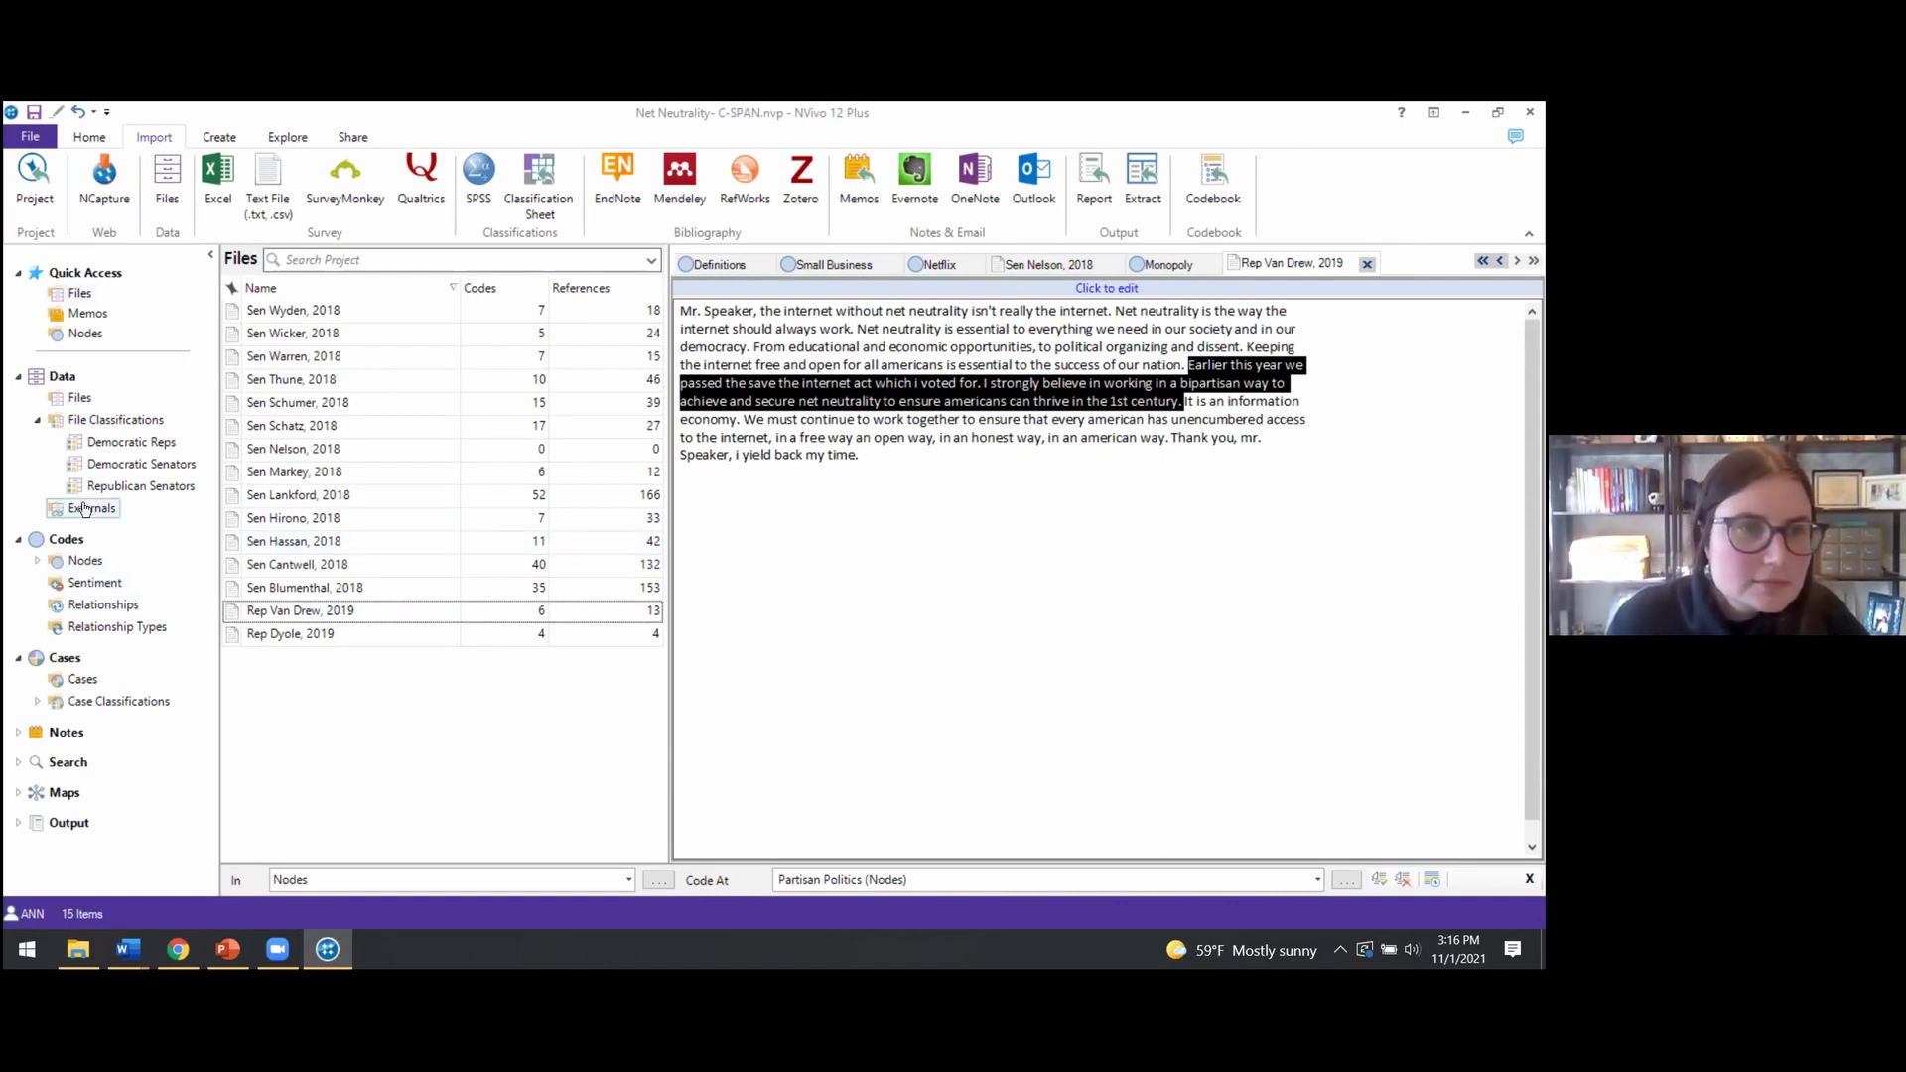
pyautogui.rightClick(87, 400)
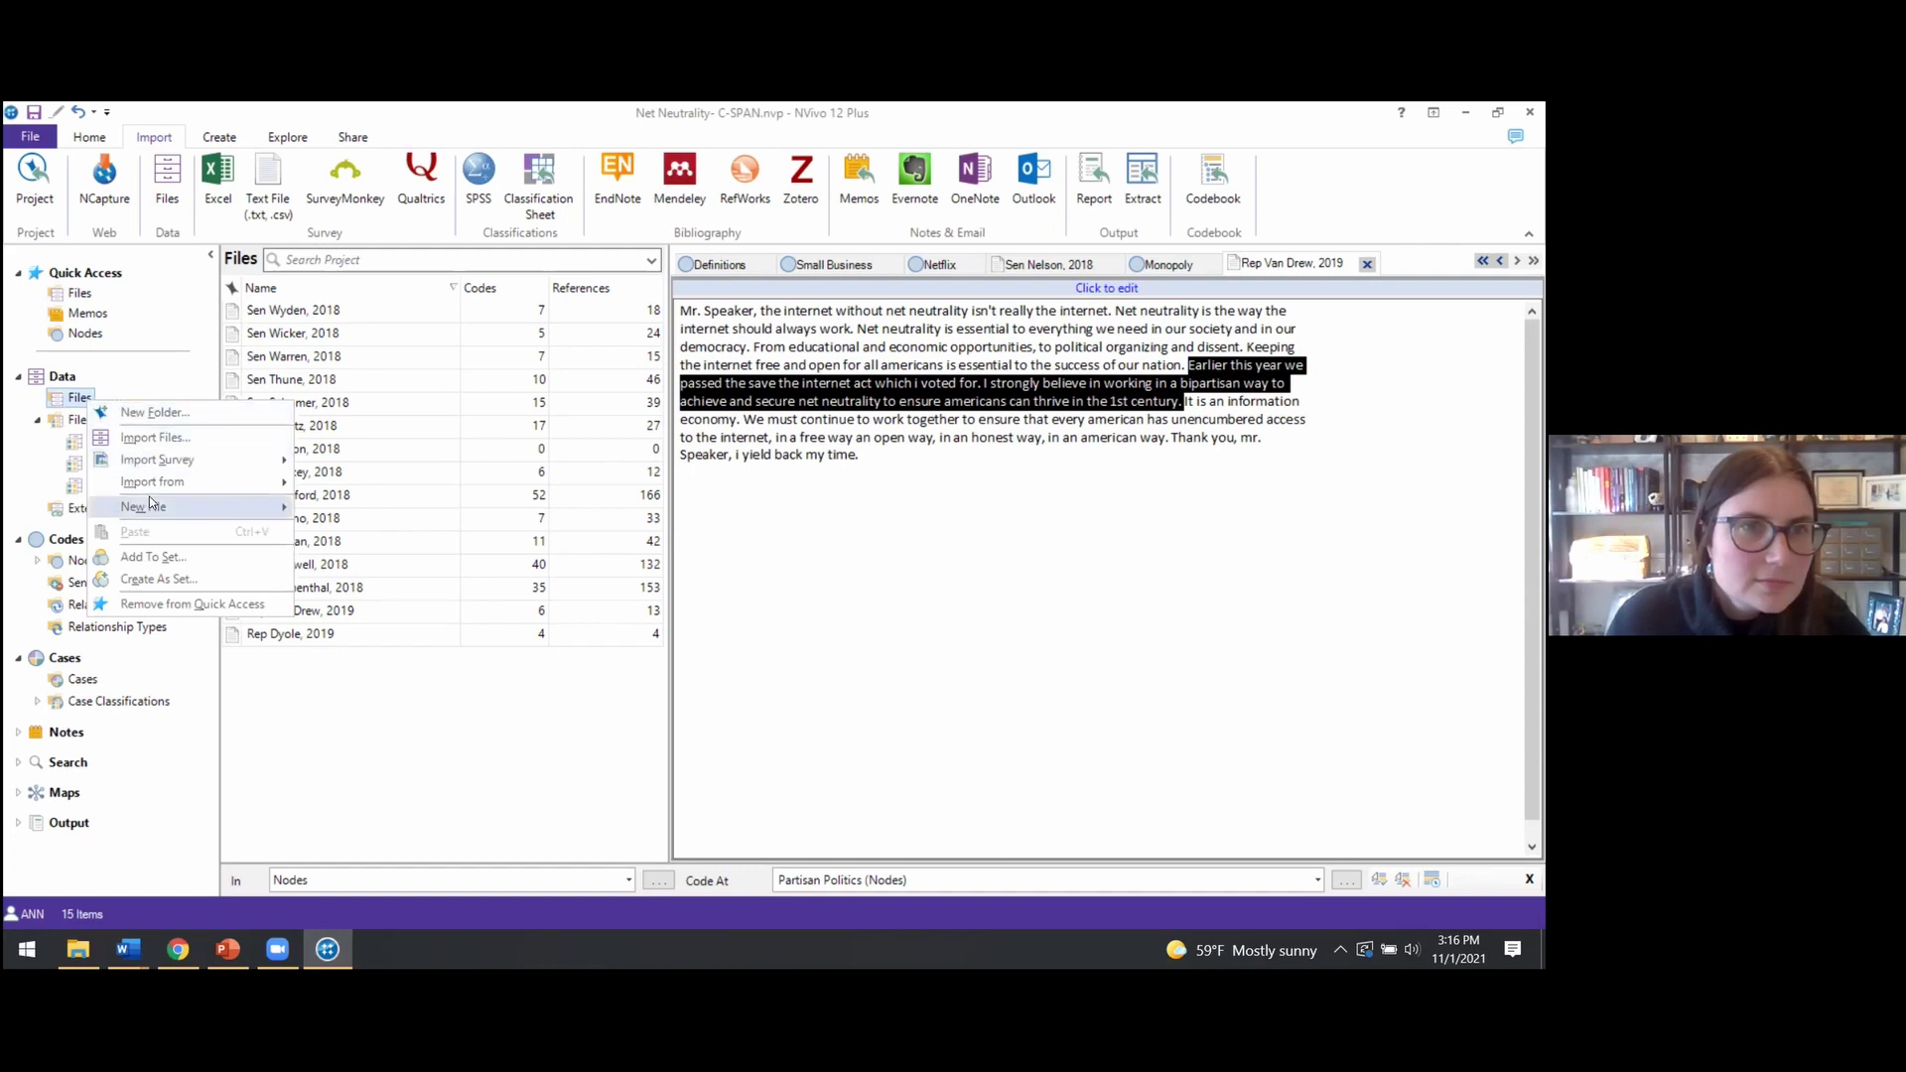
pyautogui.moveTo(151, 503)
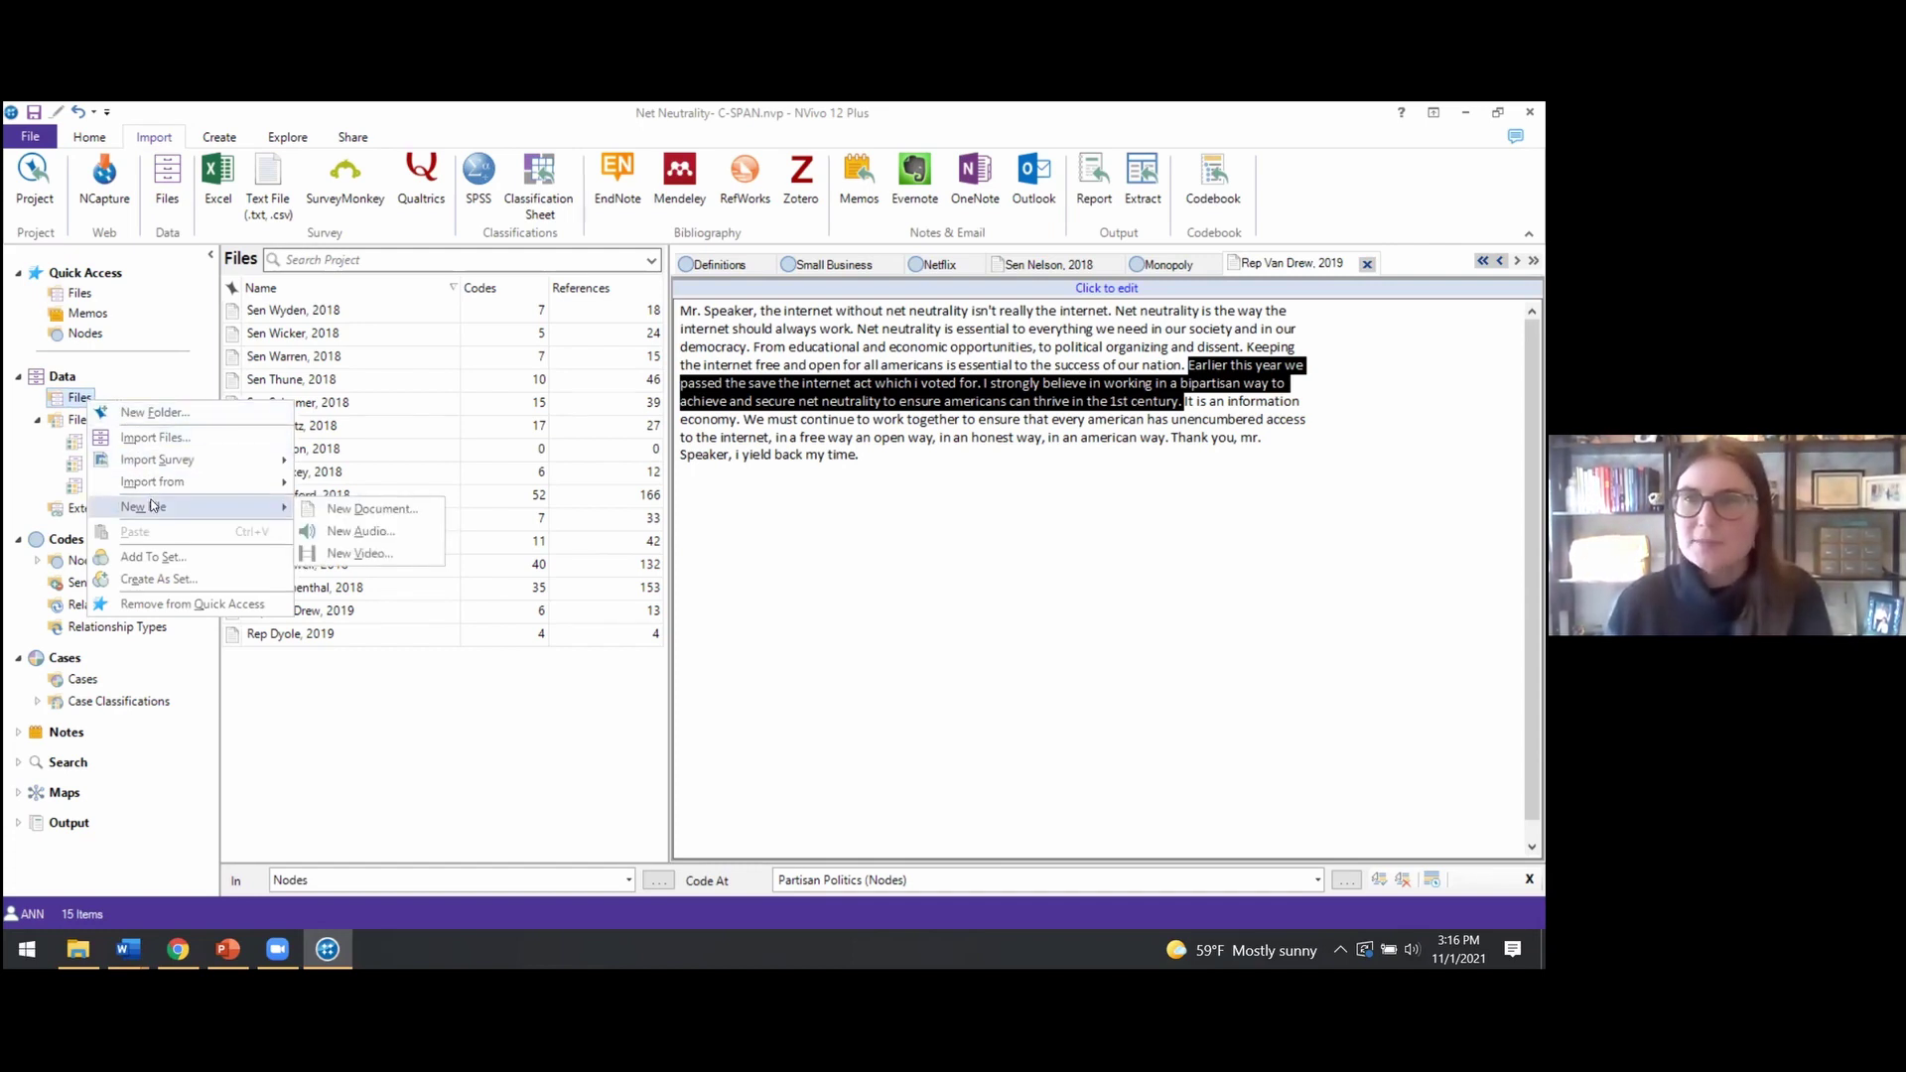
pyautogui.click(331, 512)
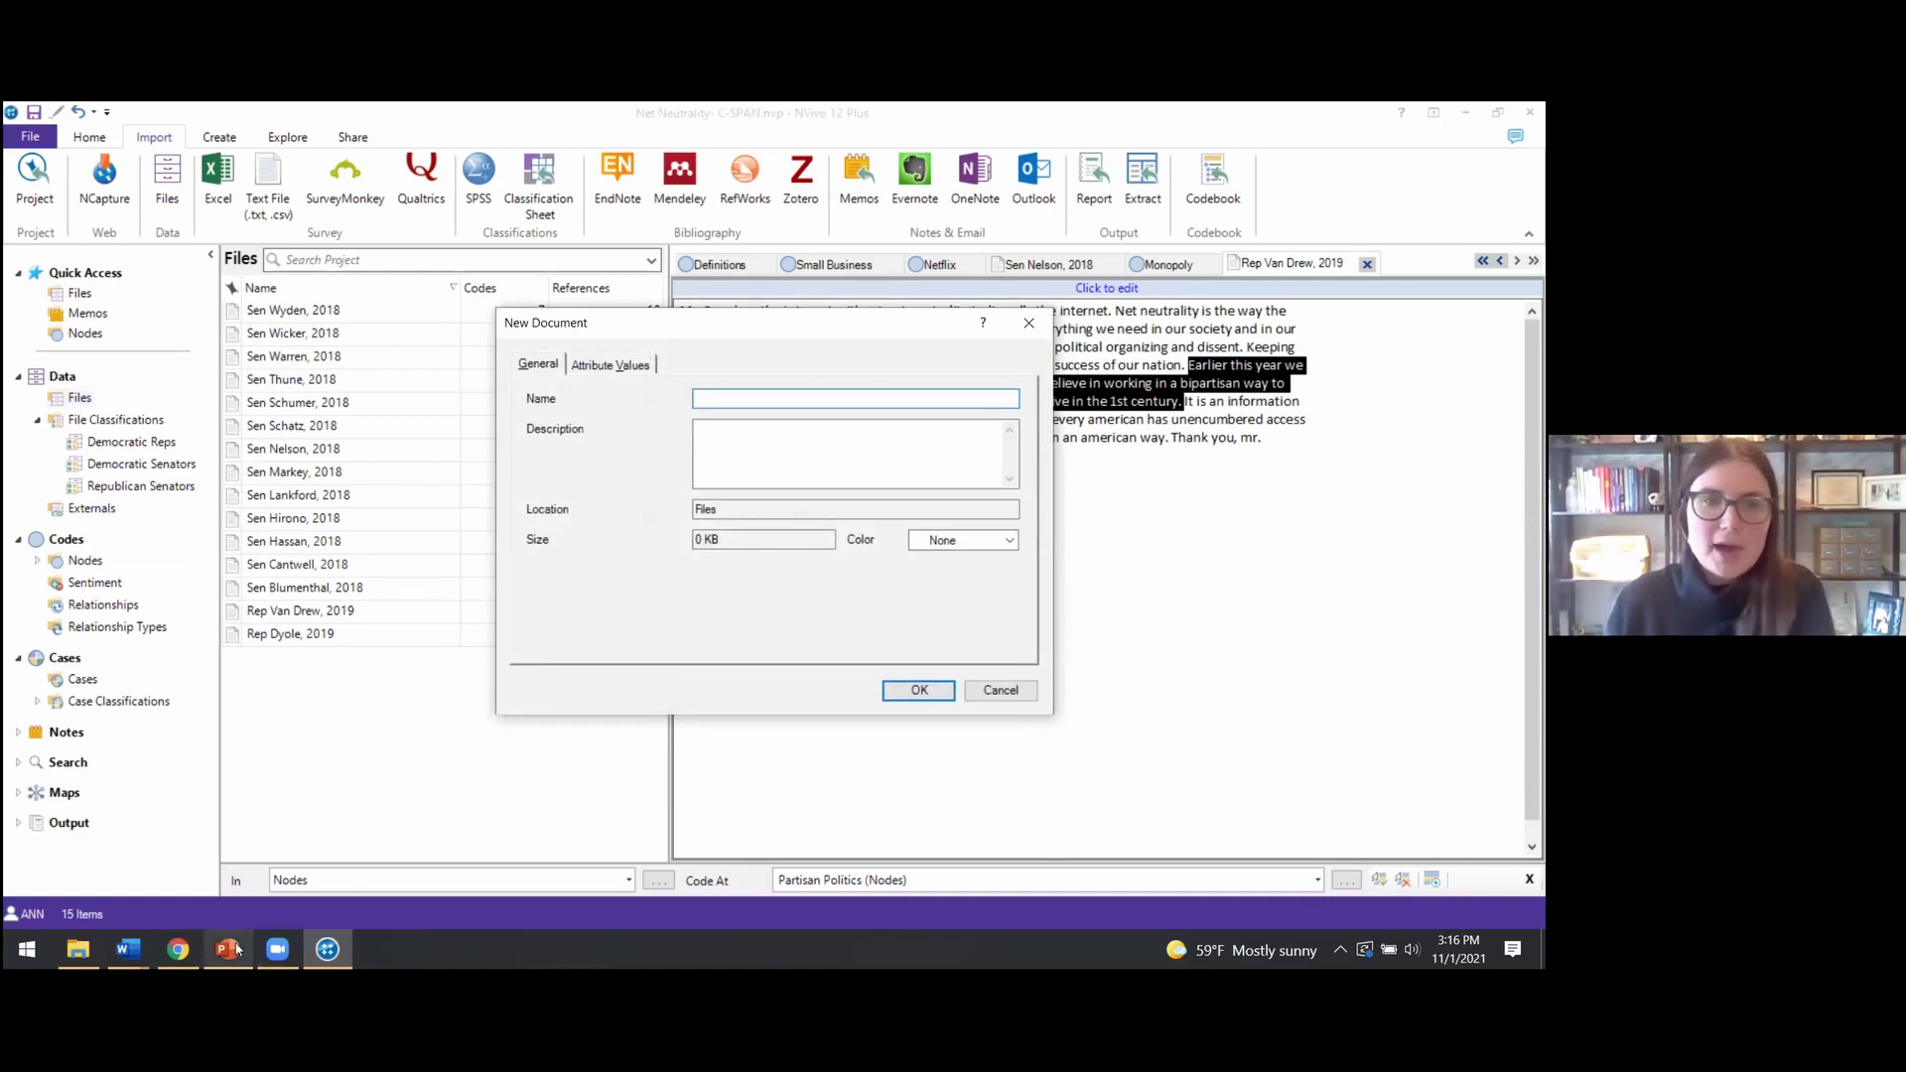
# Switch to the C-SPAN House Session page in Chrome, expand the list of people, and copy Barbara Lee's name, title, party and state
pyautogui.click(179, 950)
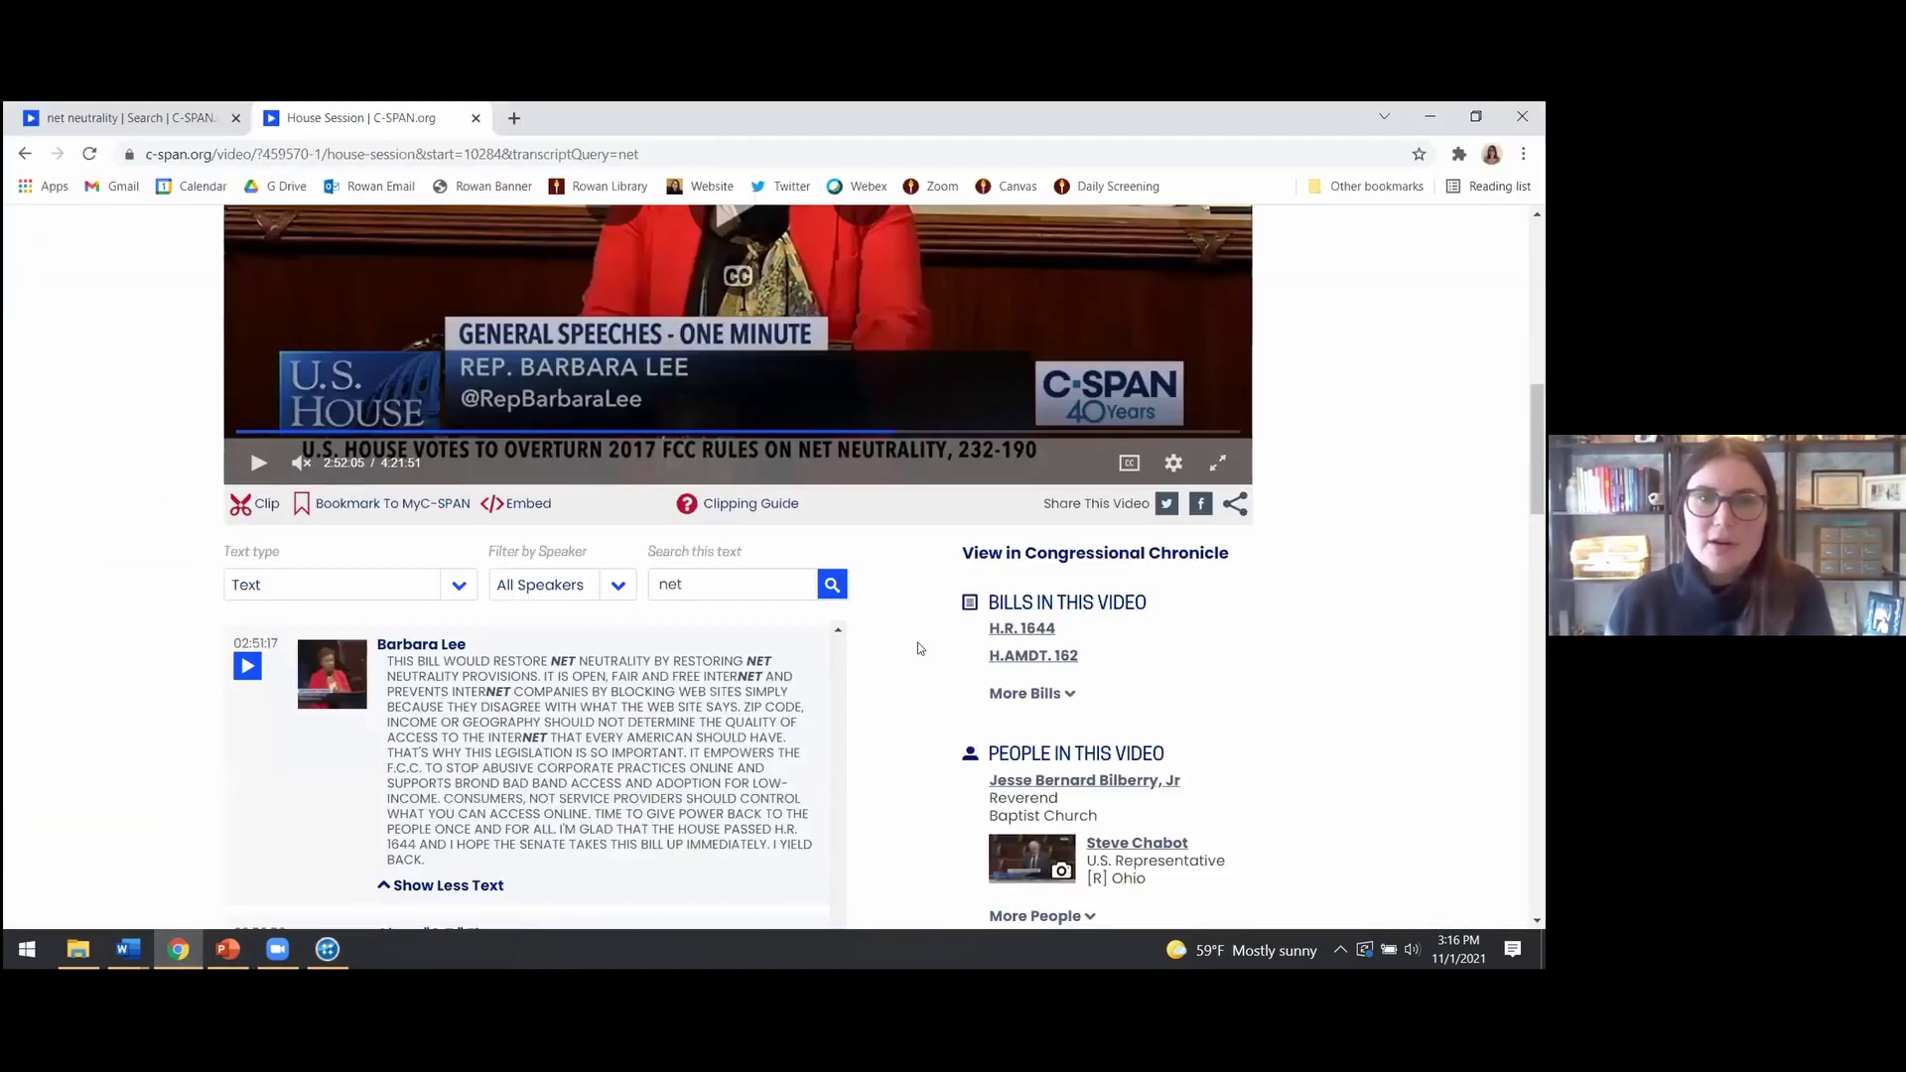
pyautogui.scroll(-3, 958, 717)
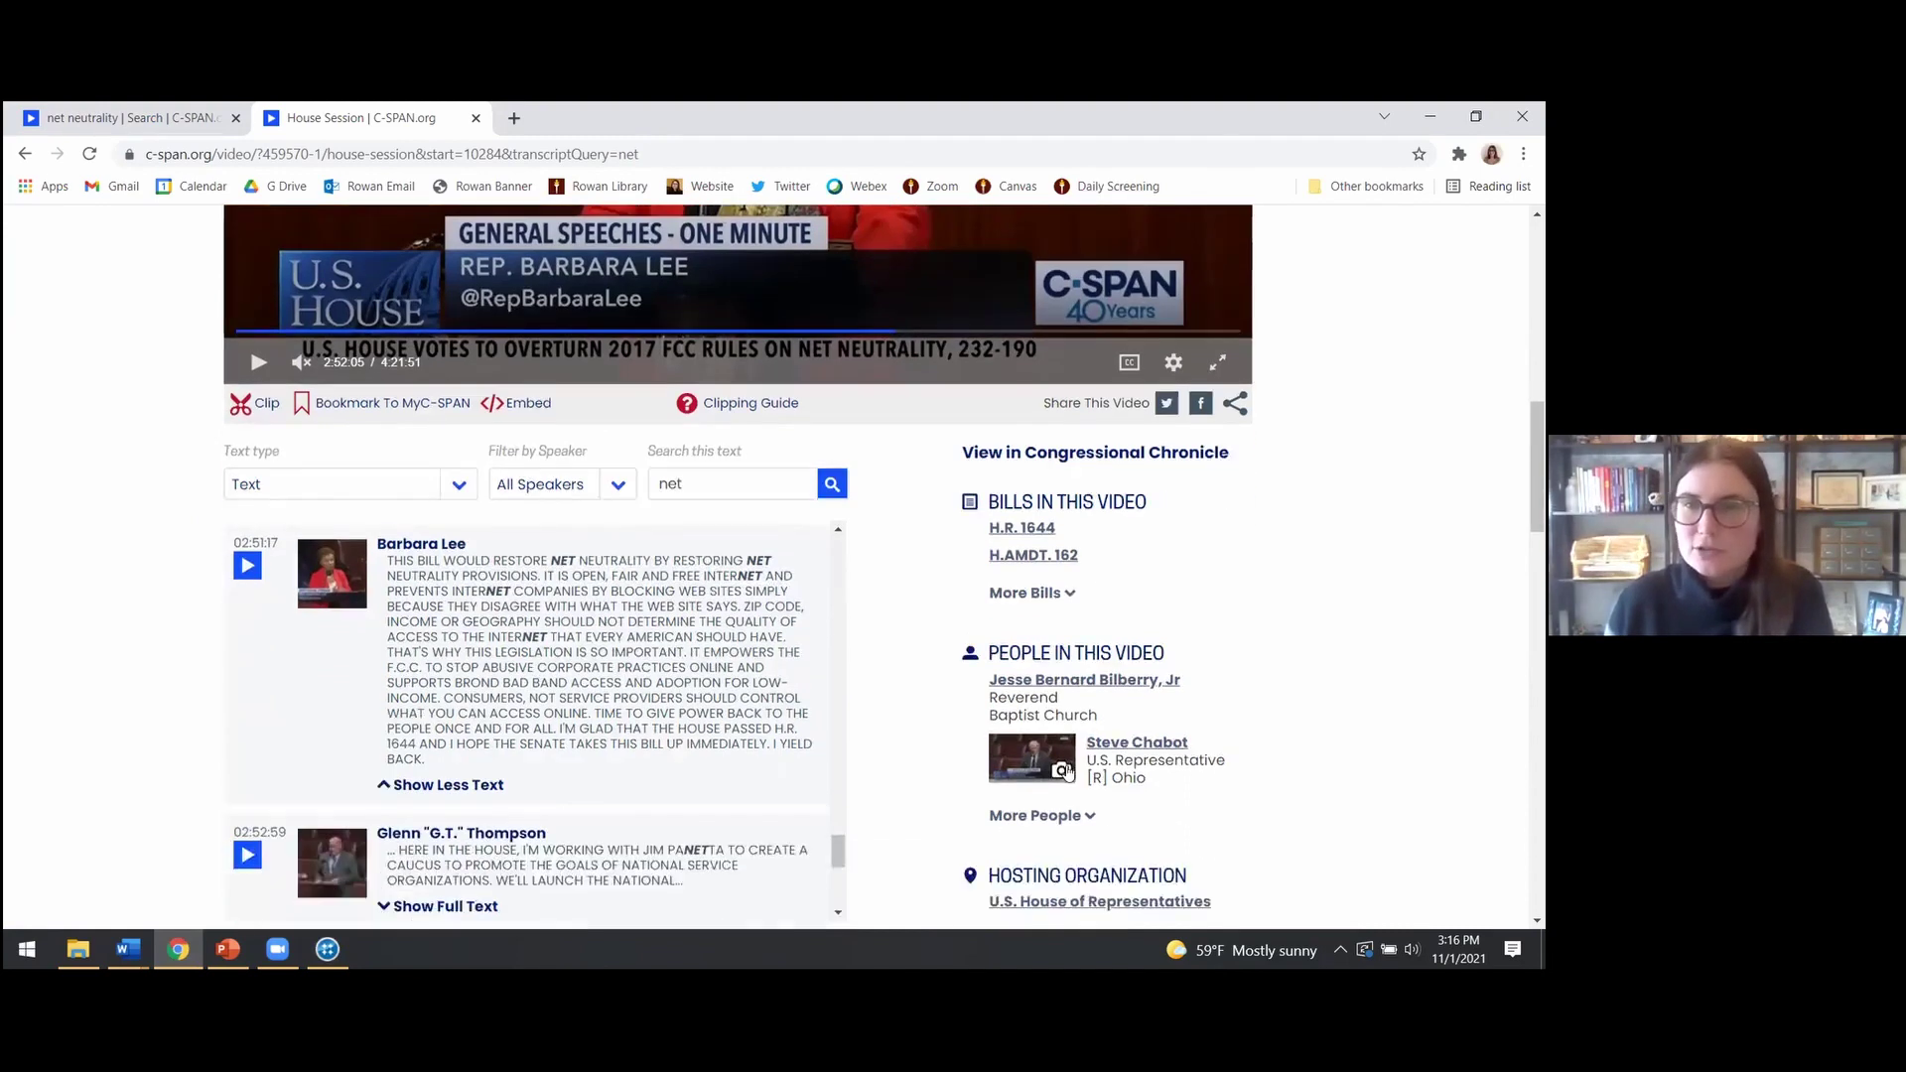
pyautogui.scroll(-4, 1044, 777)
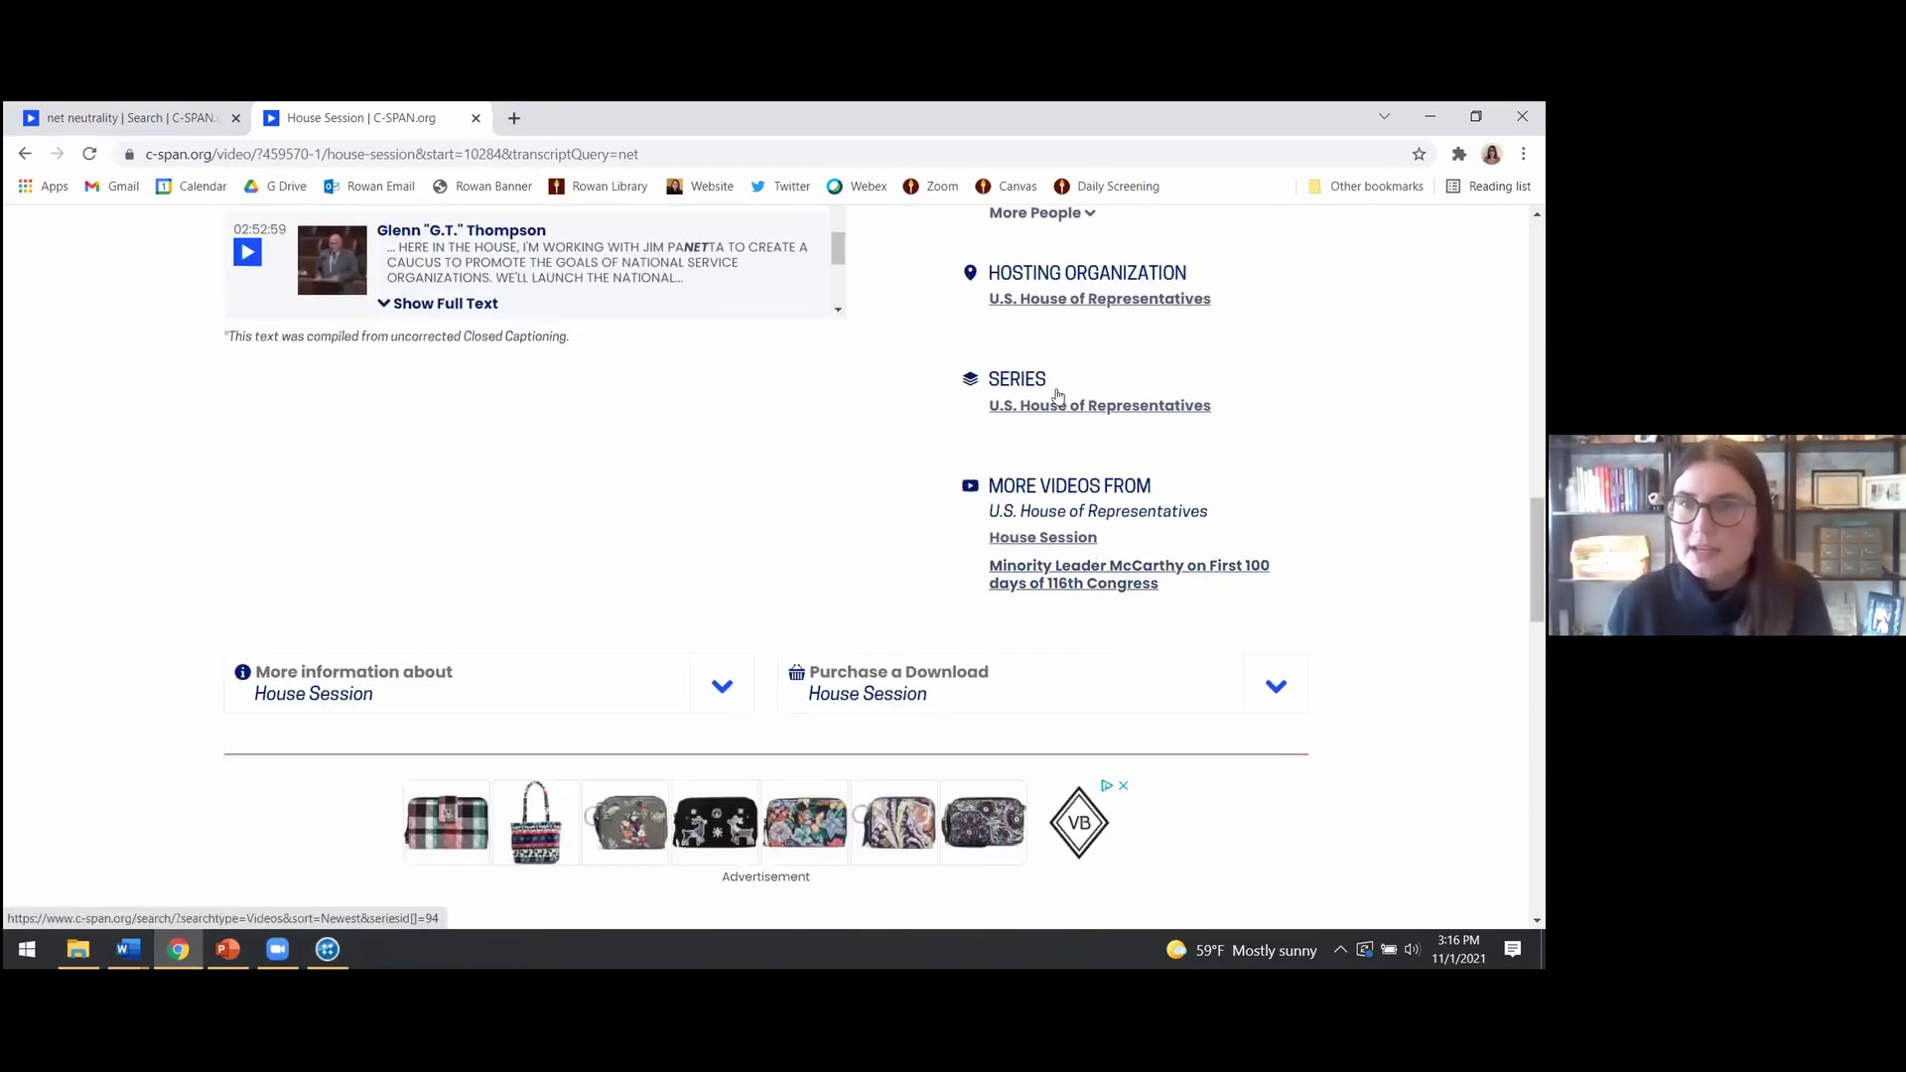
pyautogui.scroll(1, 1056, 324)
pyautogui.click(1044, 314)
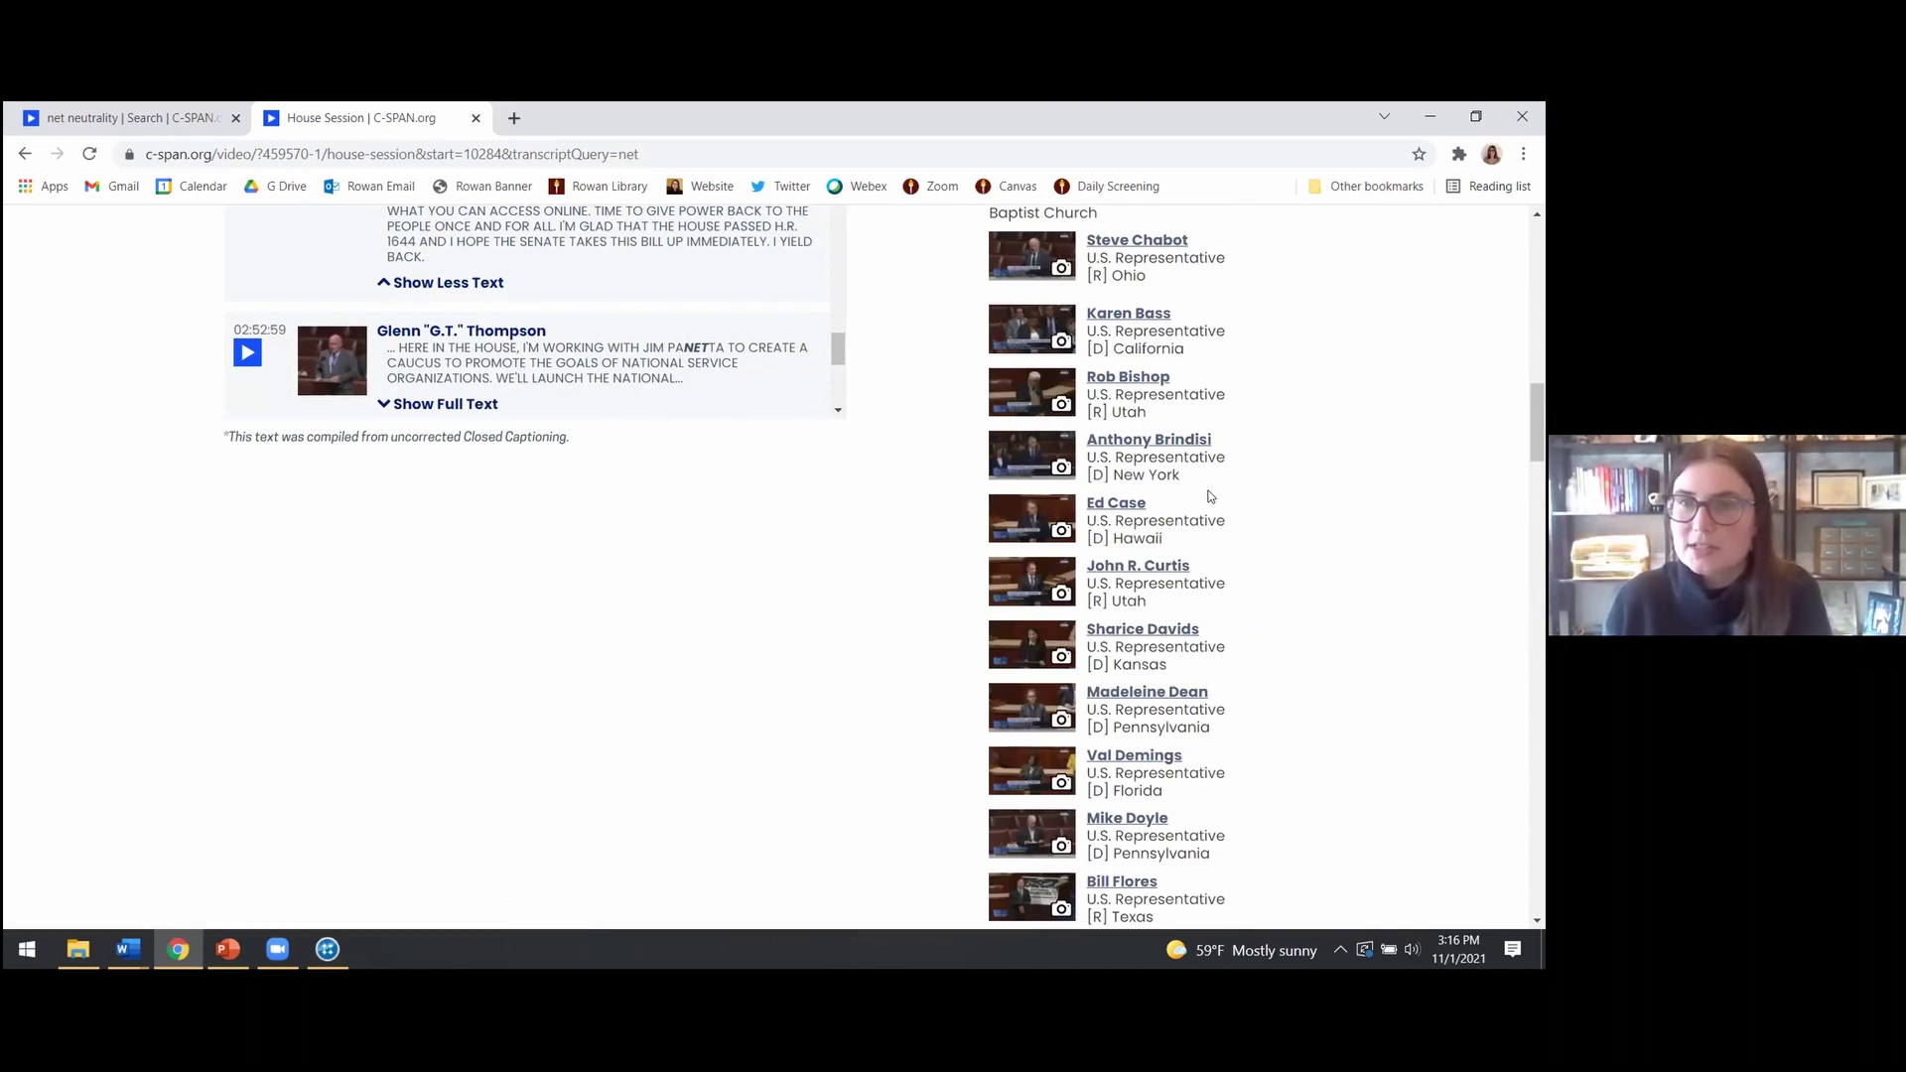
pyautogui.scroll(-2, 1210, 497)
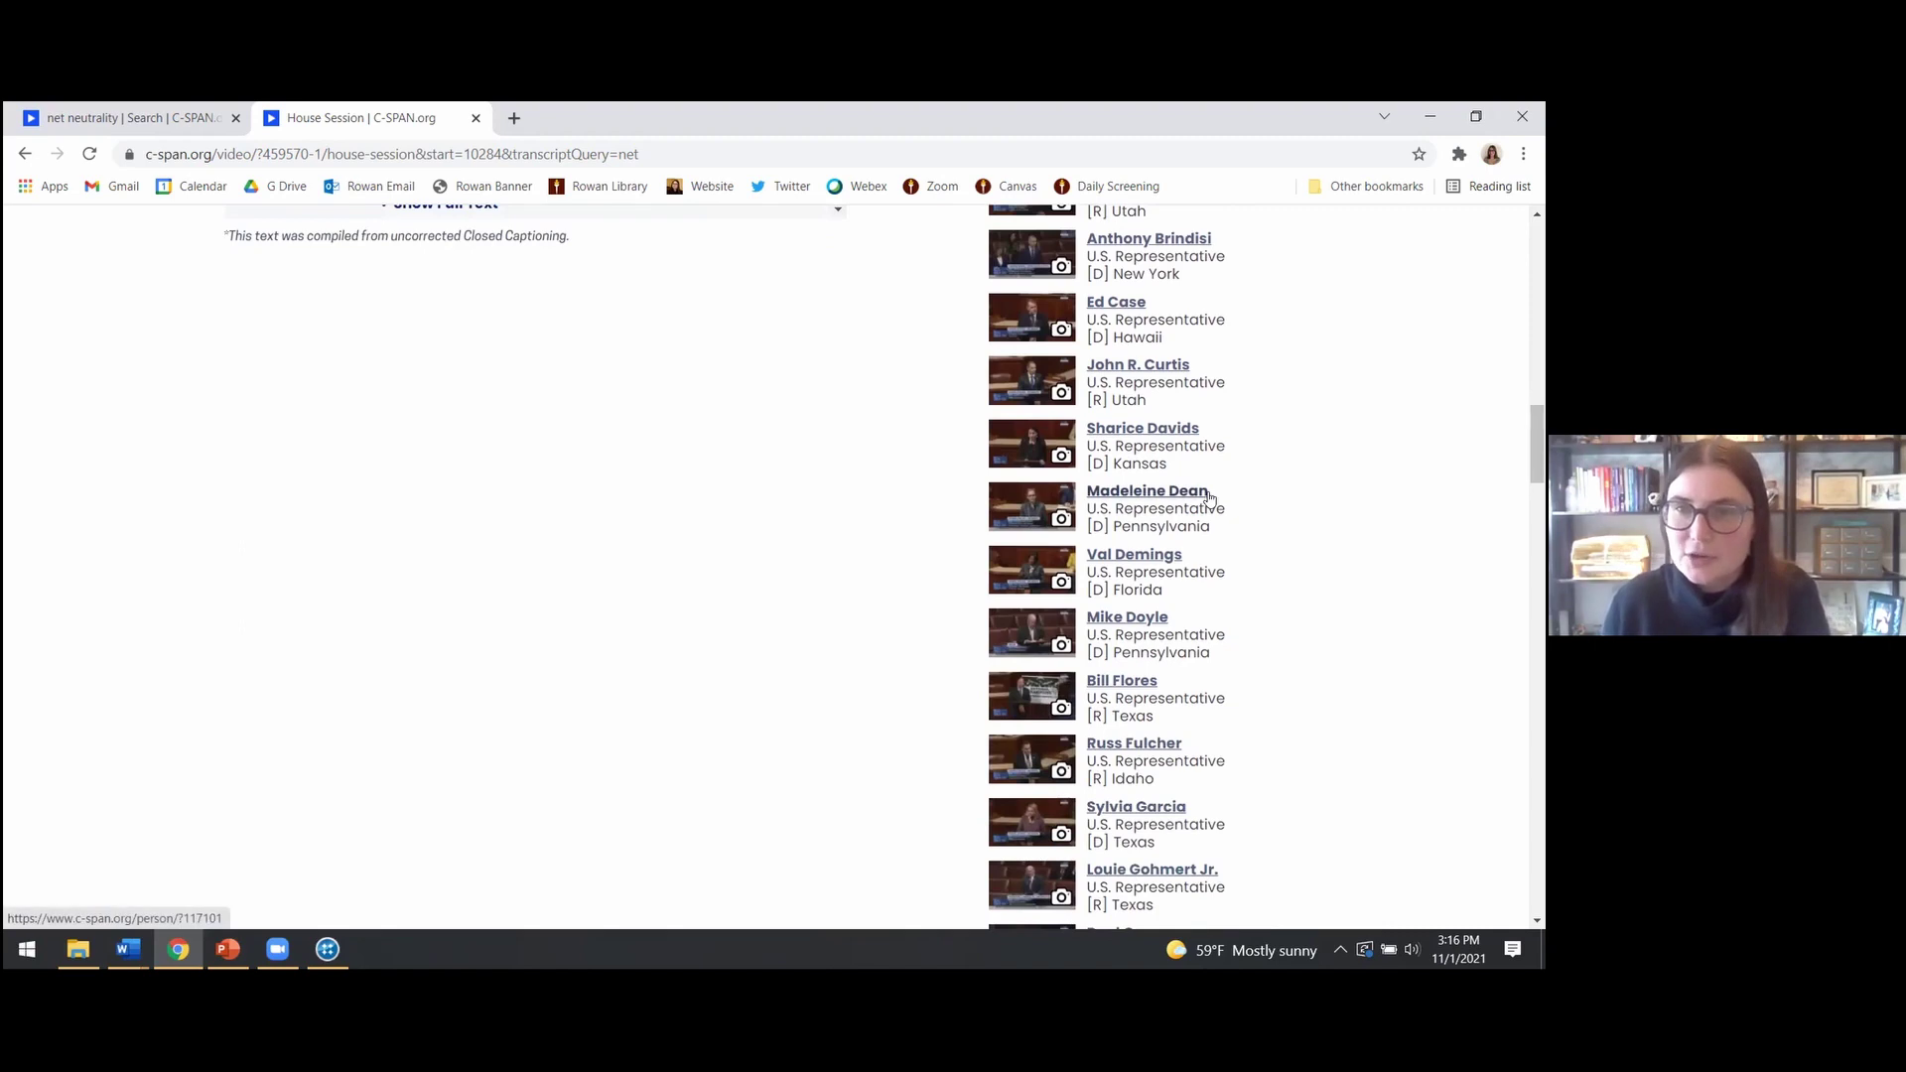
pyautogui.scroll(-1, 1220, 524)
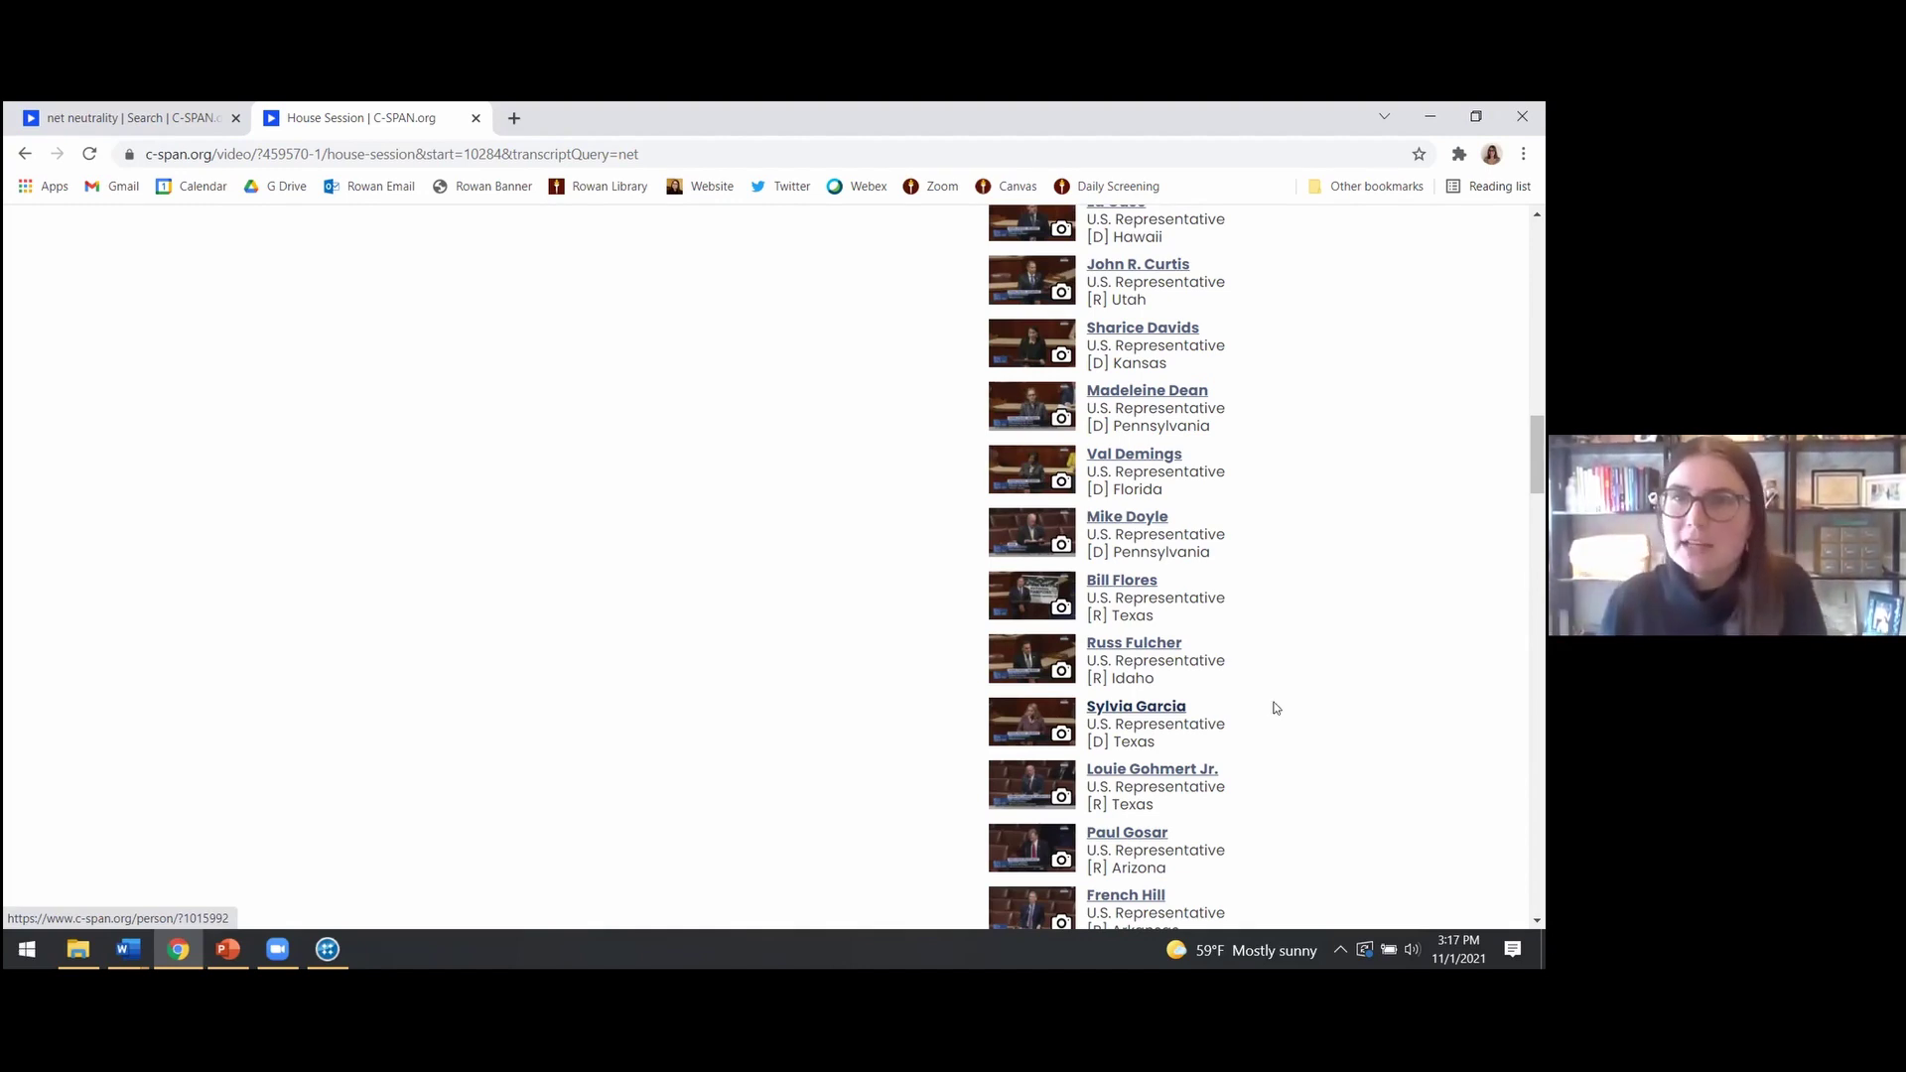
pyautogui.scroll(-5, 1241, 606)
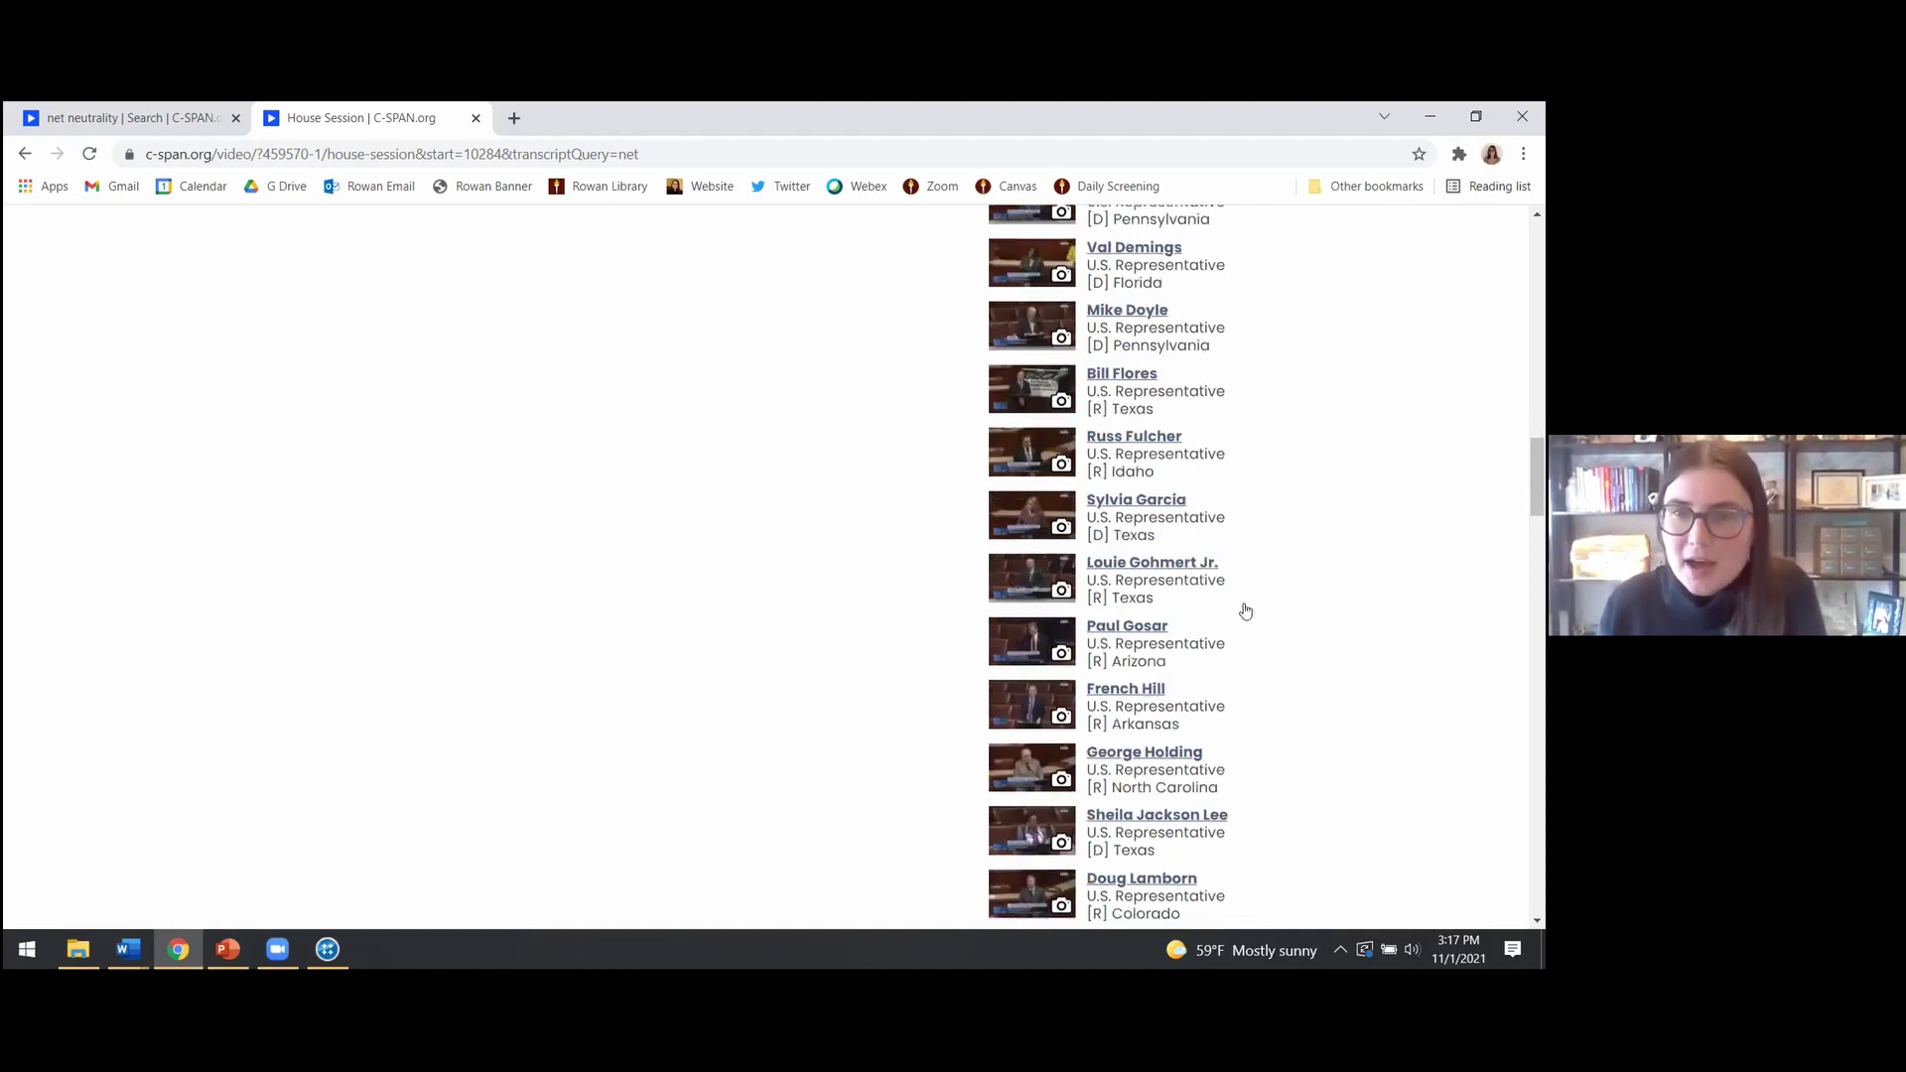
pyautogui.scroll(-1, 1222, 678)
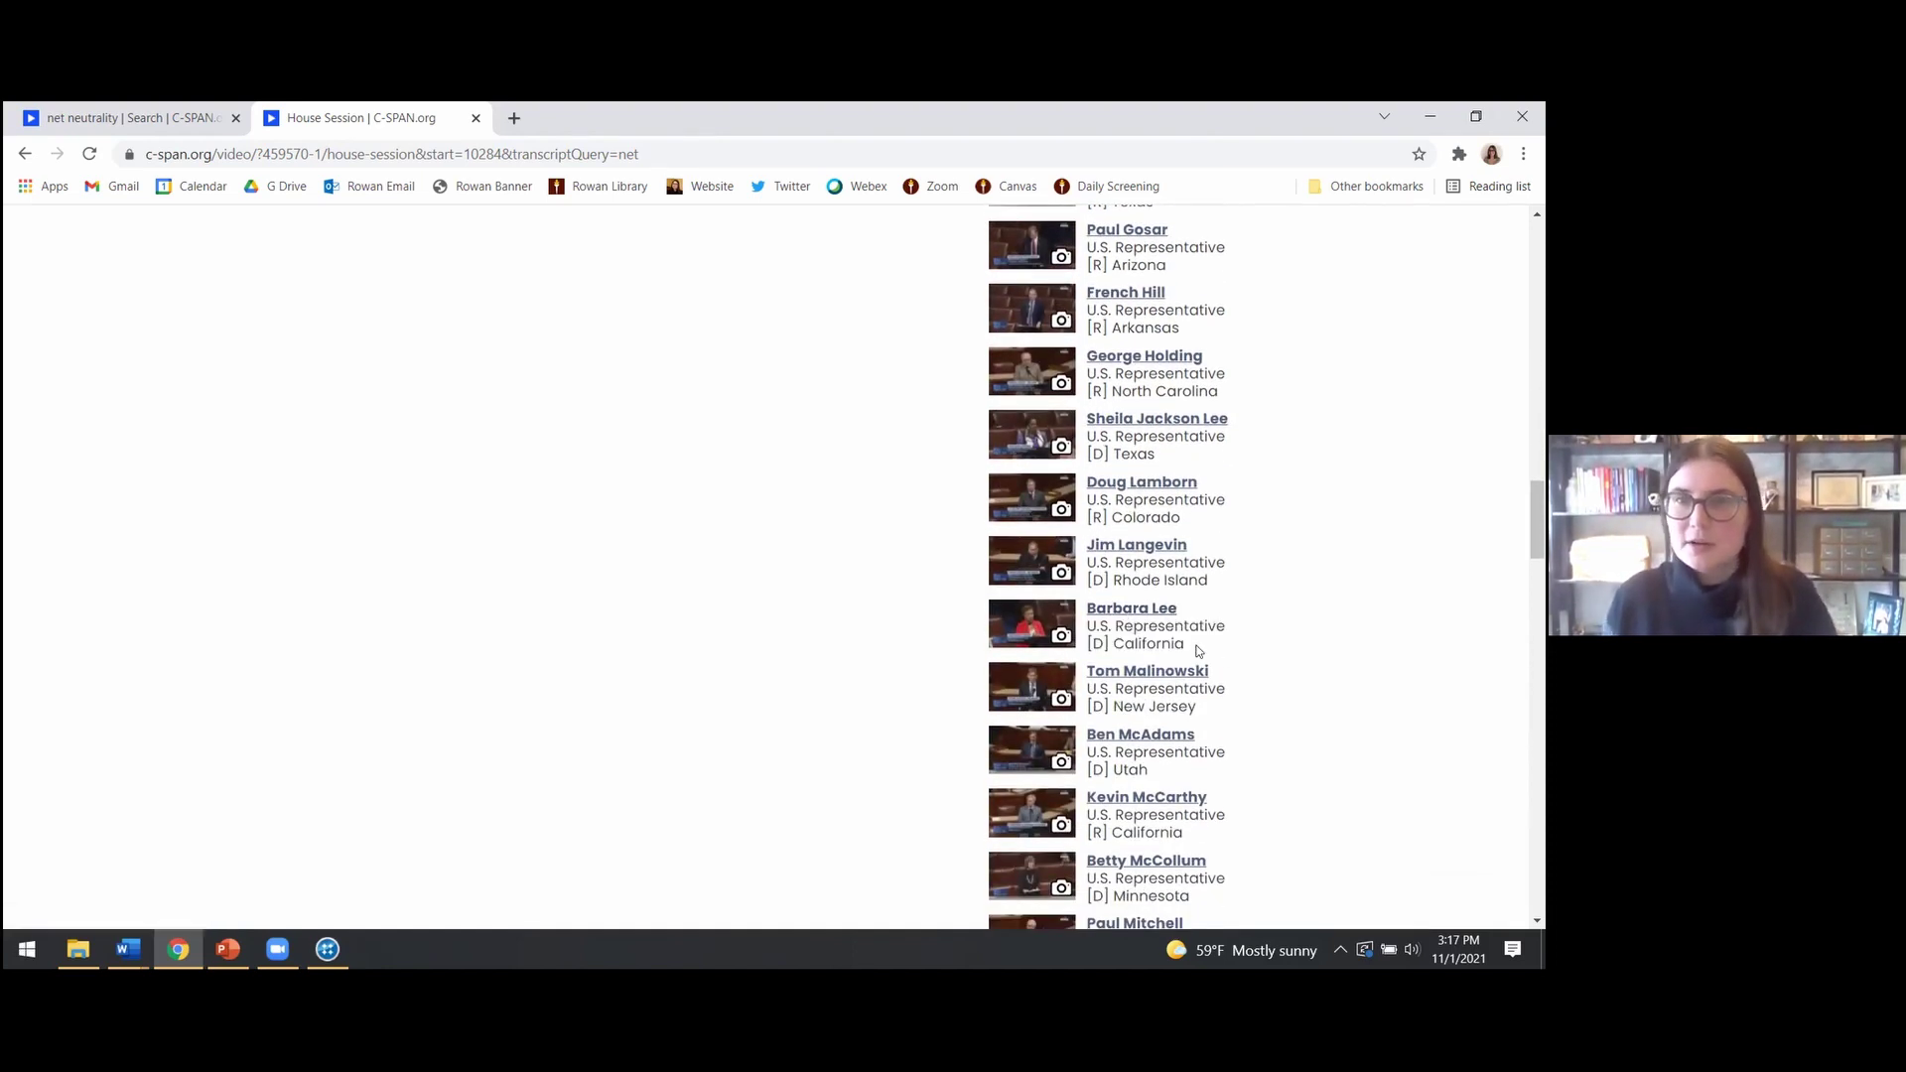
pyautogui.moveTo(1196, 650); pyautogui.dragTo(1092, 606)
pyautogui.hotkey('ctrl', 'c')
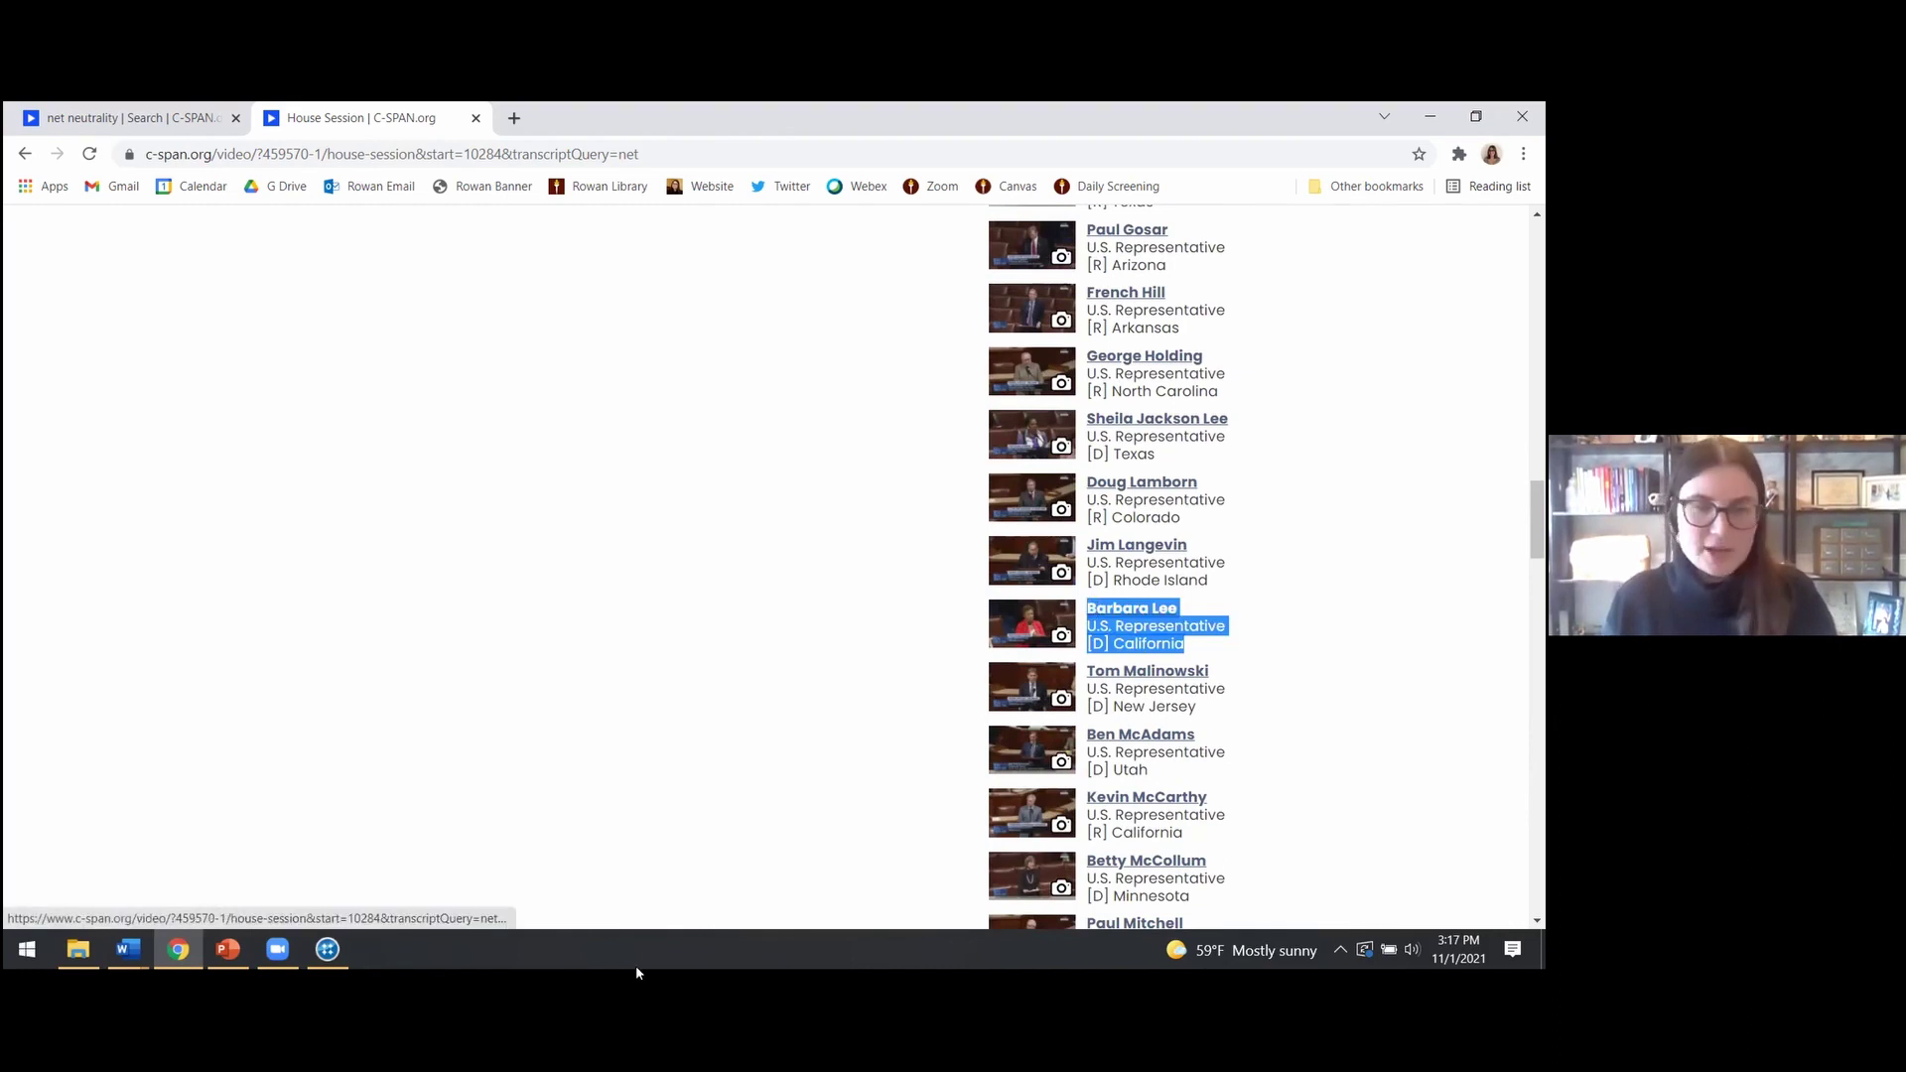
# Back in NVivo, paste the copied details as the new document's description, name it "Barbara Lee, 2019", and create it
pyautogui.click(328, 952)
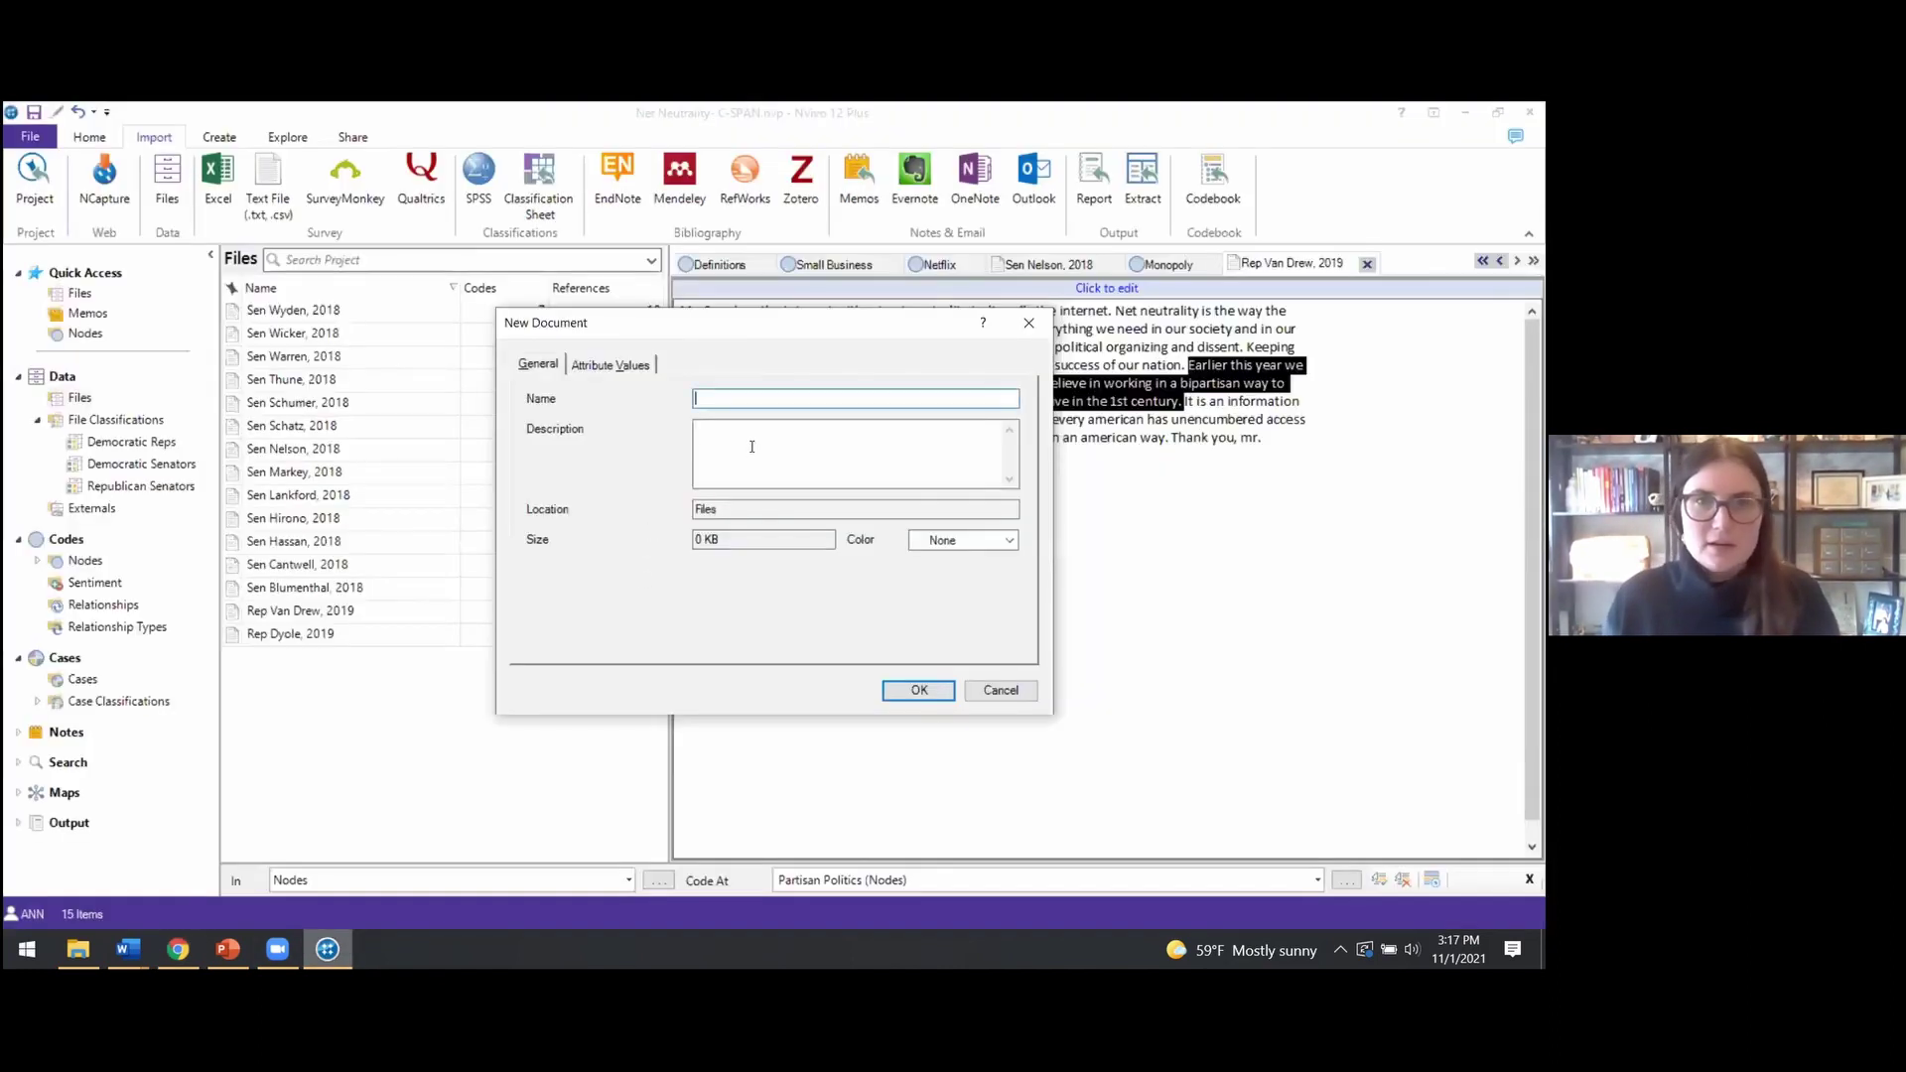
pyautogui.click(752, 437)
pyautogui.hotkey('ctrl', 'v')
pyautogui.click(738, 398)
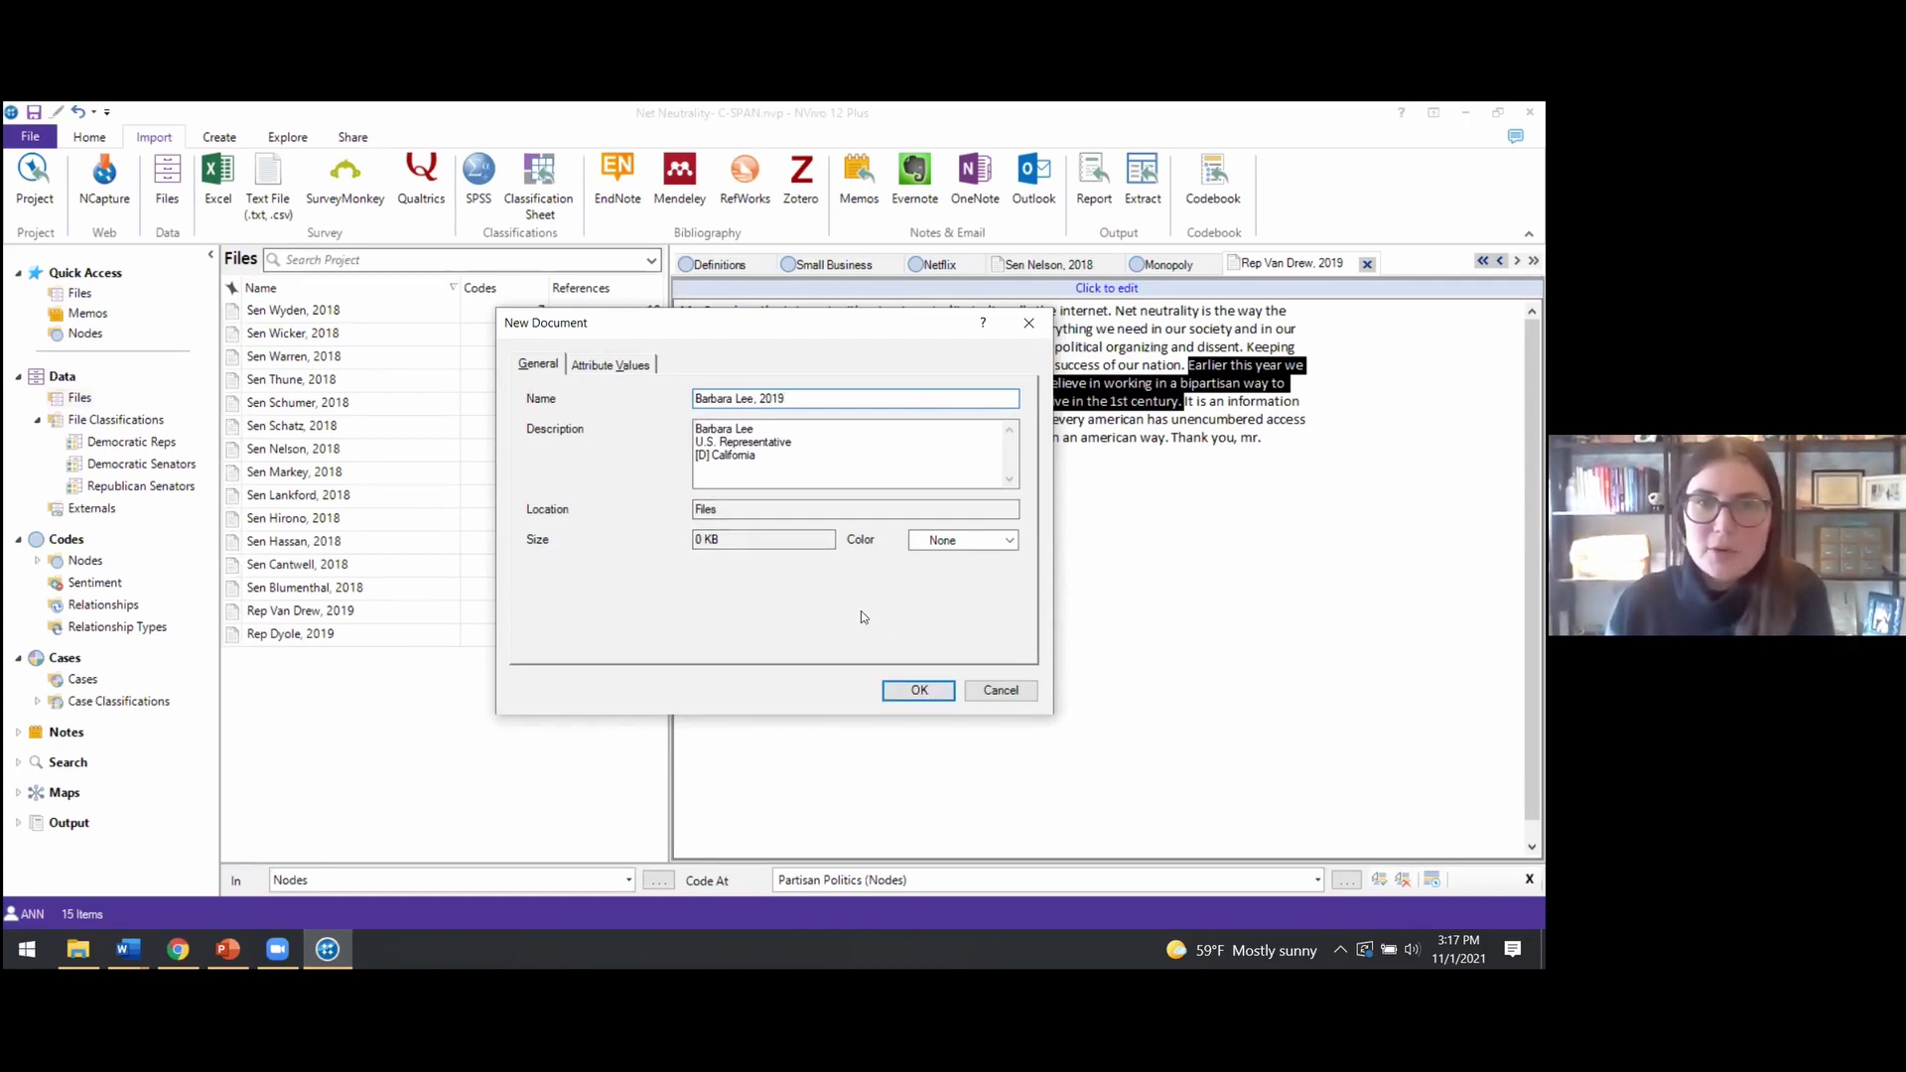
pyautogui.hotkey('ctrl', 'Tab')
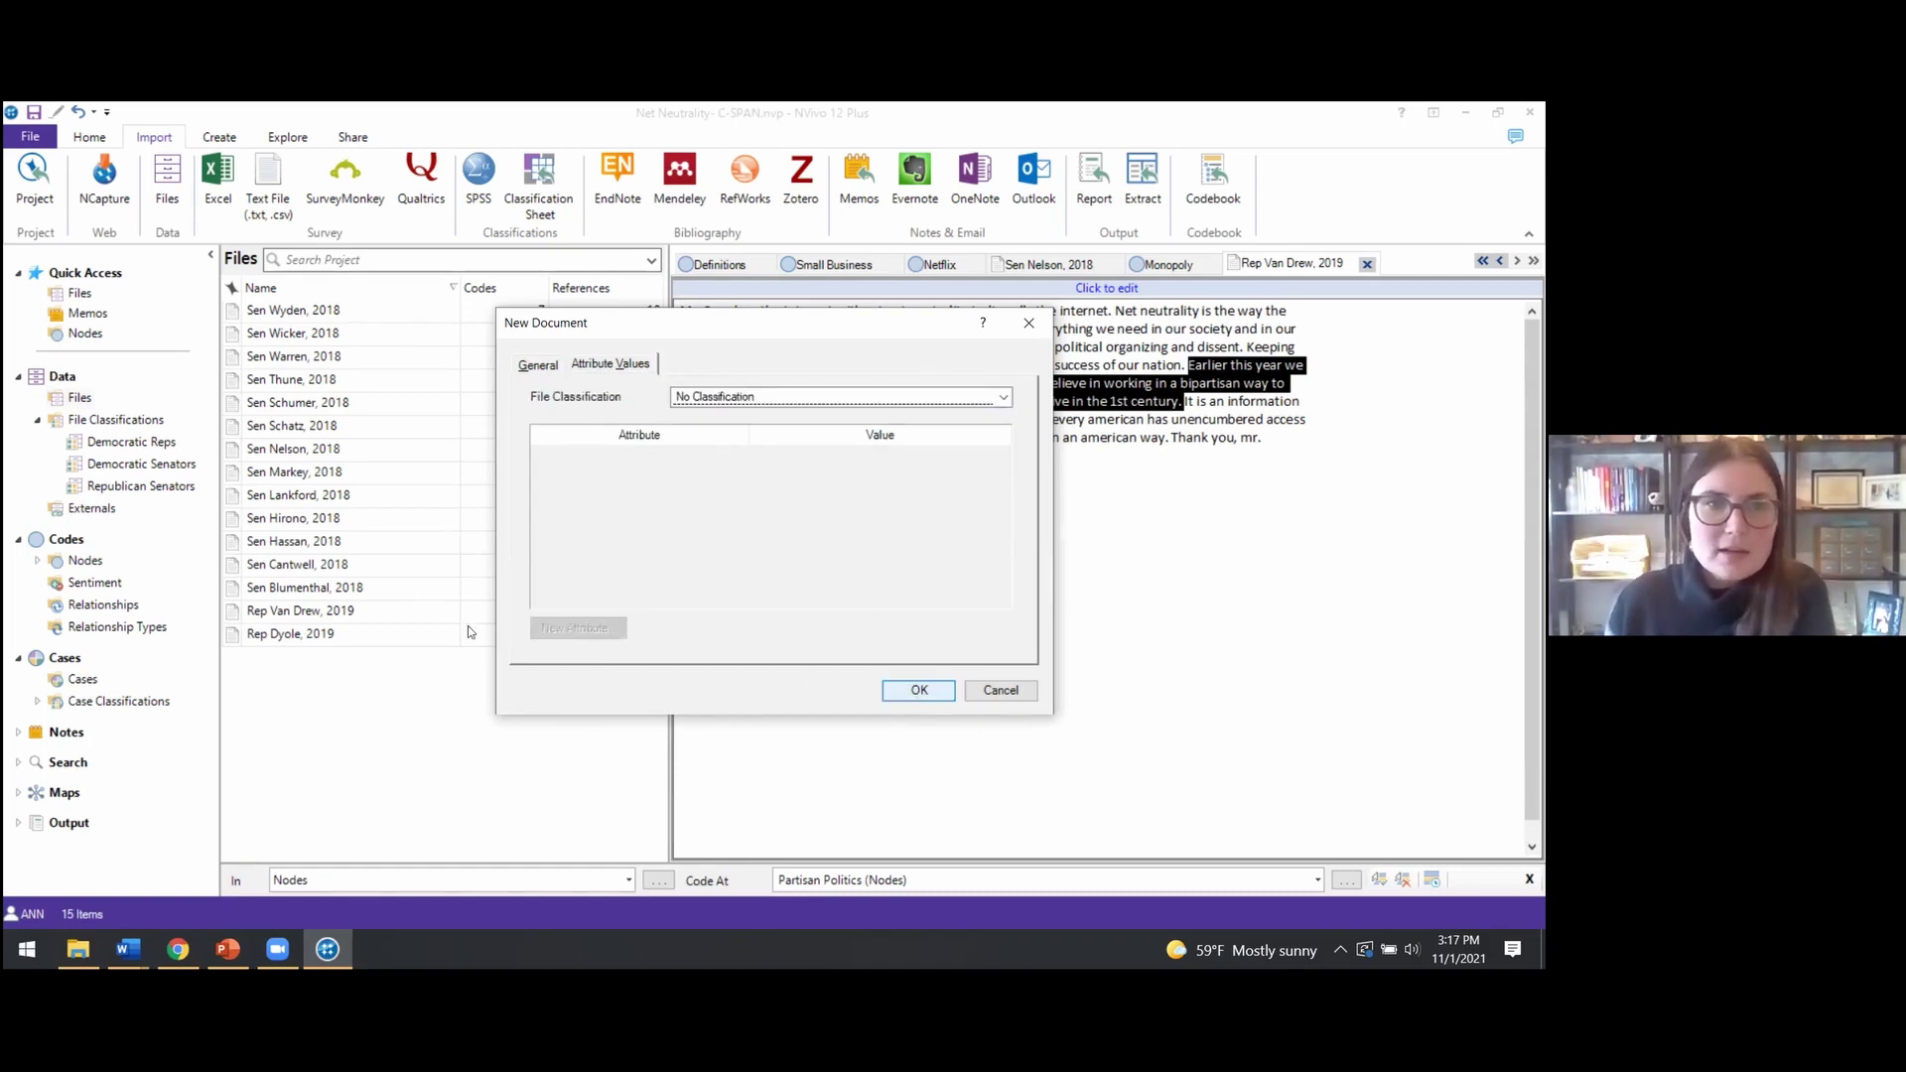
pyautogui.press('Return')
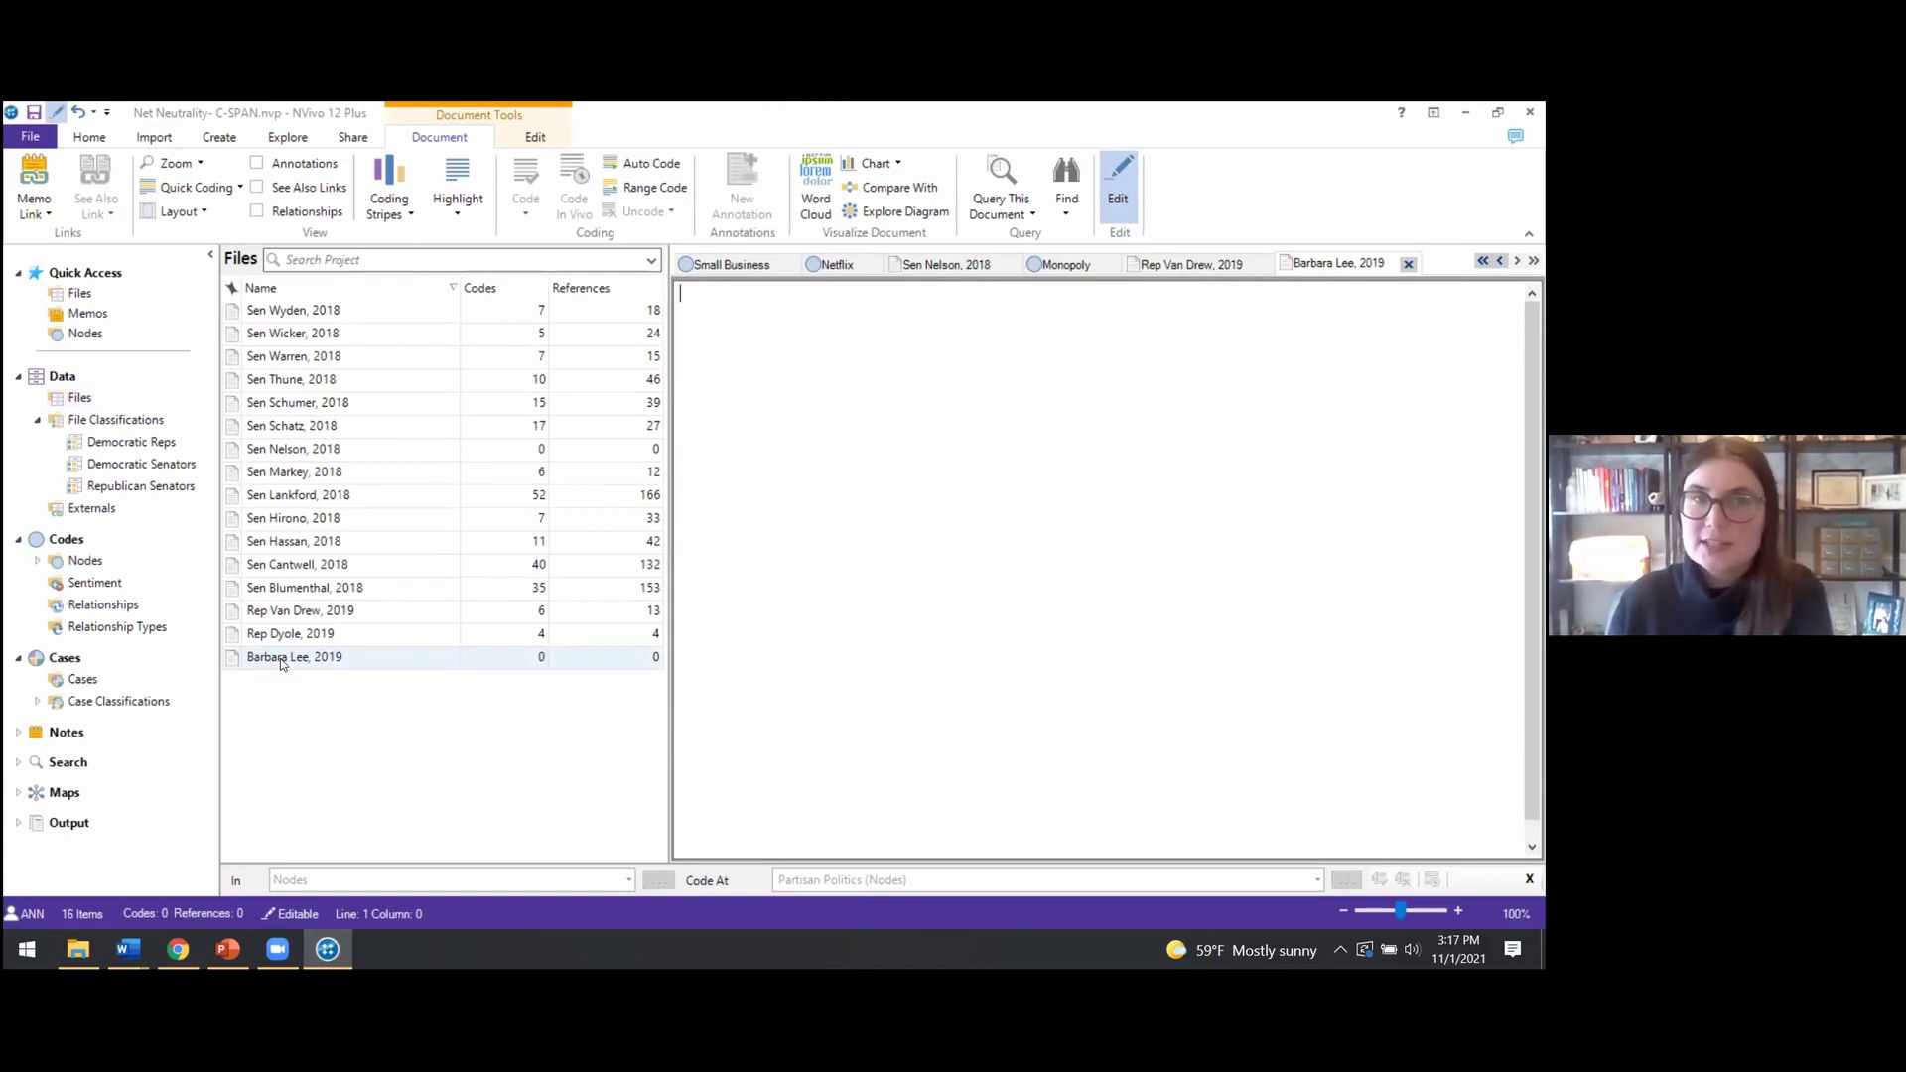
# Assign the Barbara Lee, 2019 file to the Democratic Reps file classification, check its listing there, and return to the empty document
pyautogui.rightClick(282, 663)
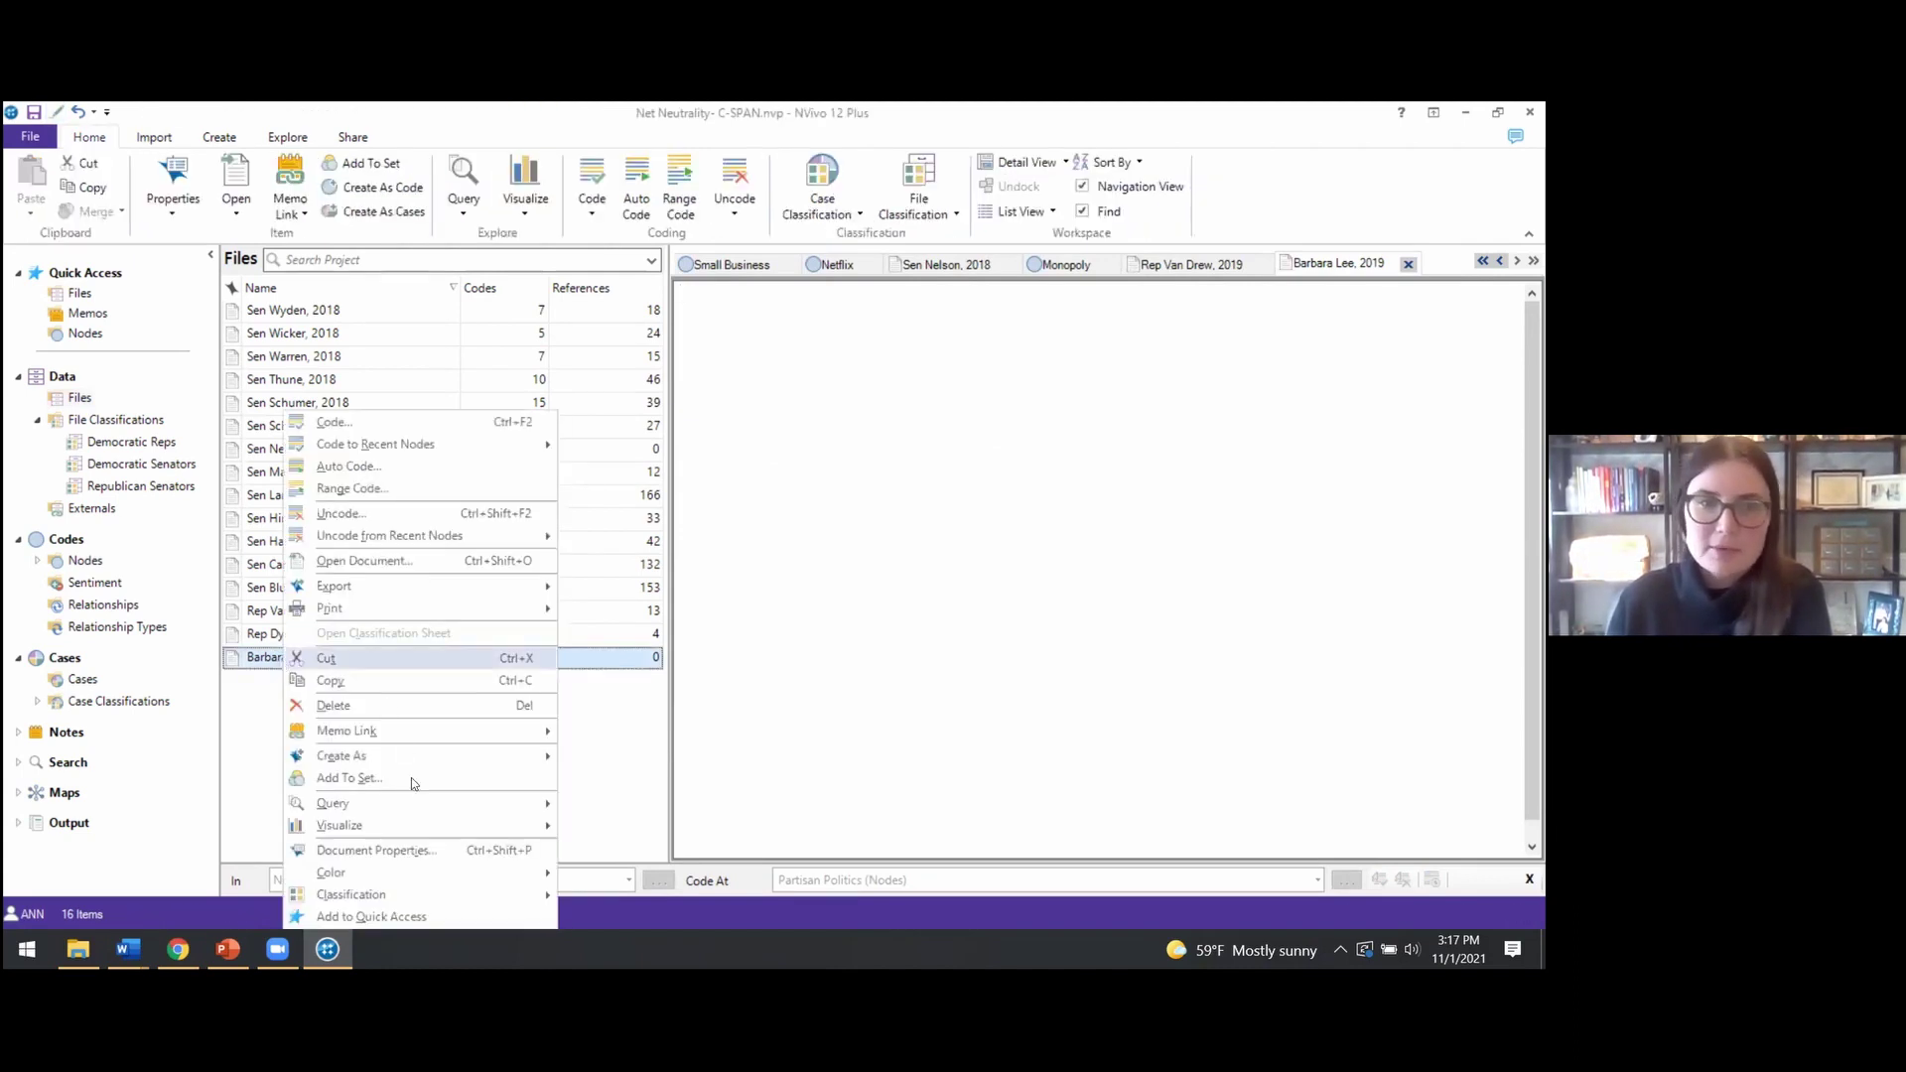
pyautogui.moveTo(415, 898)
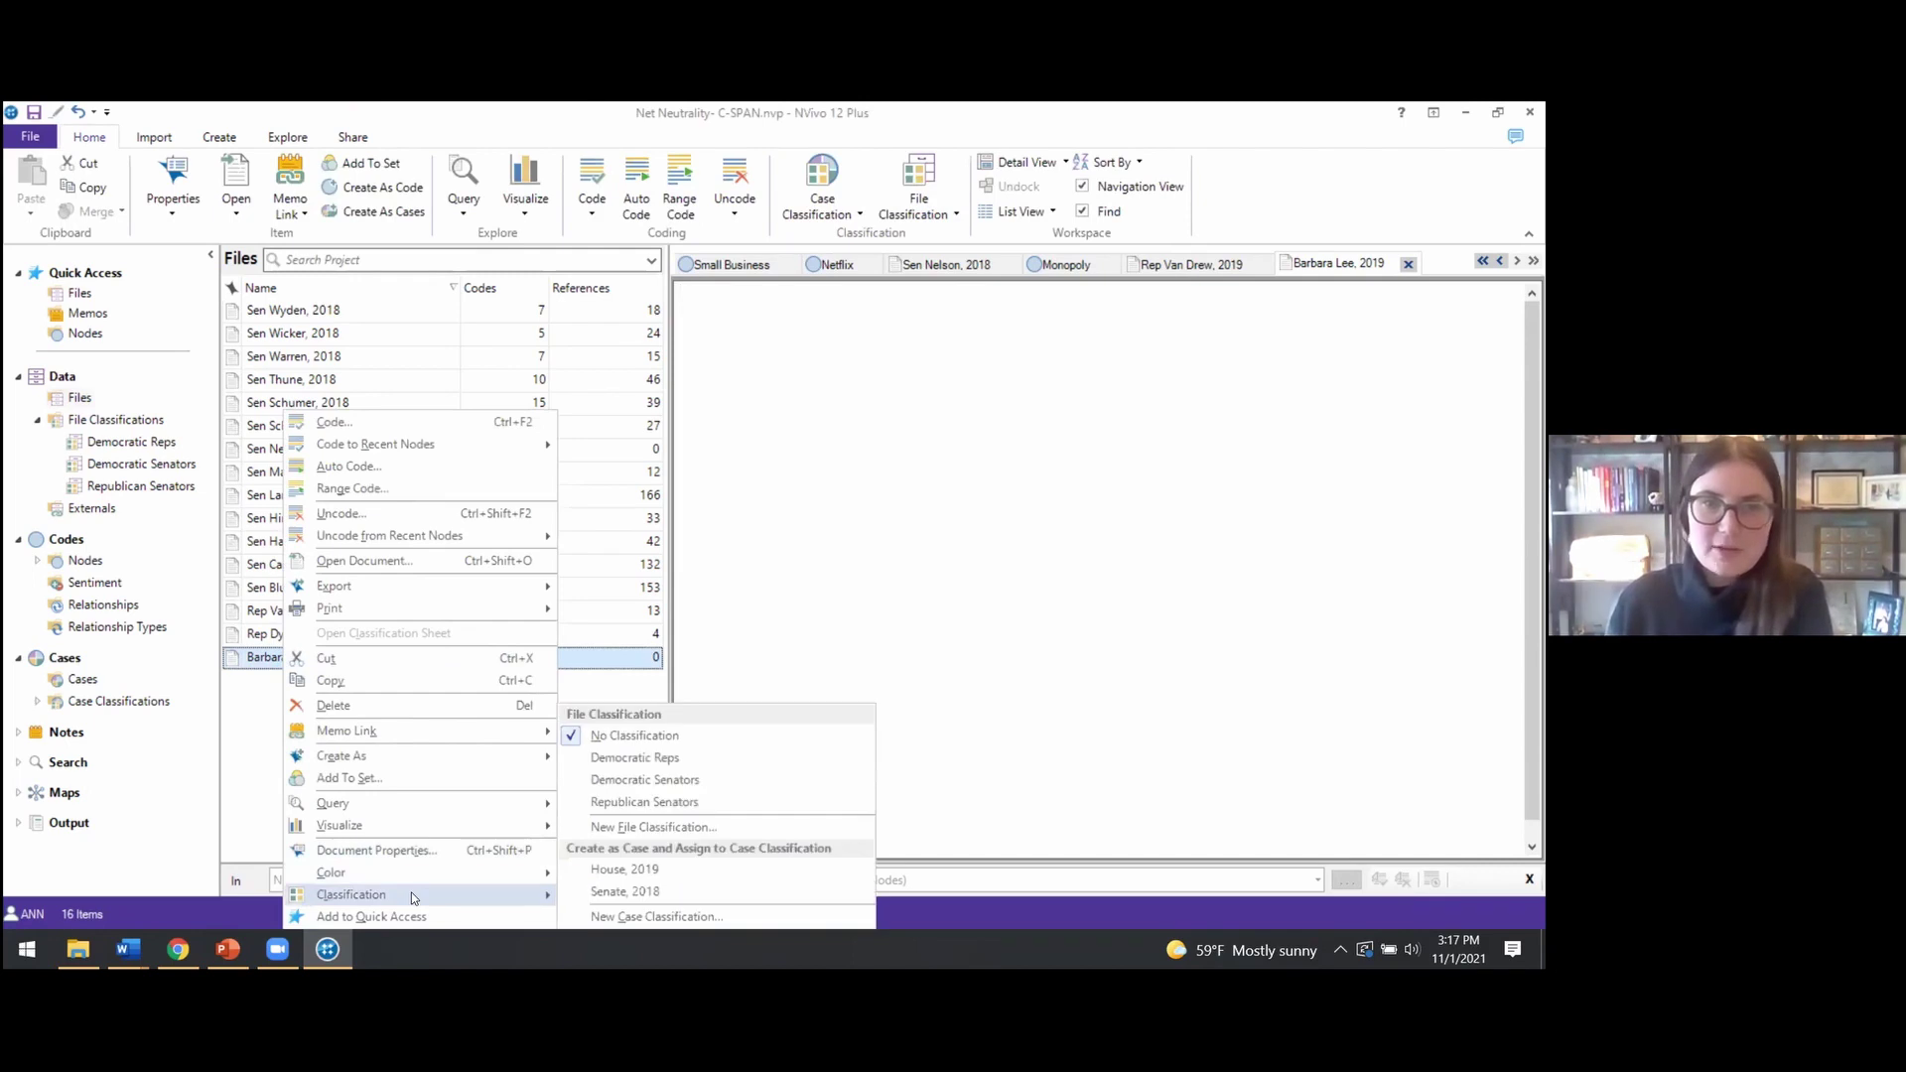
pyautogui.click(635, 758)
pyautogui.click(132, 442)
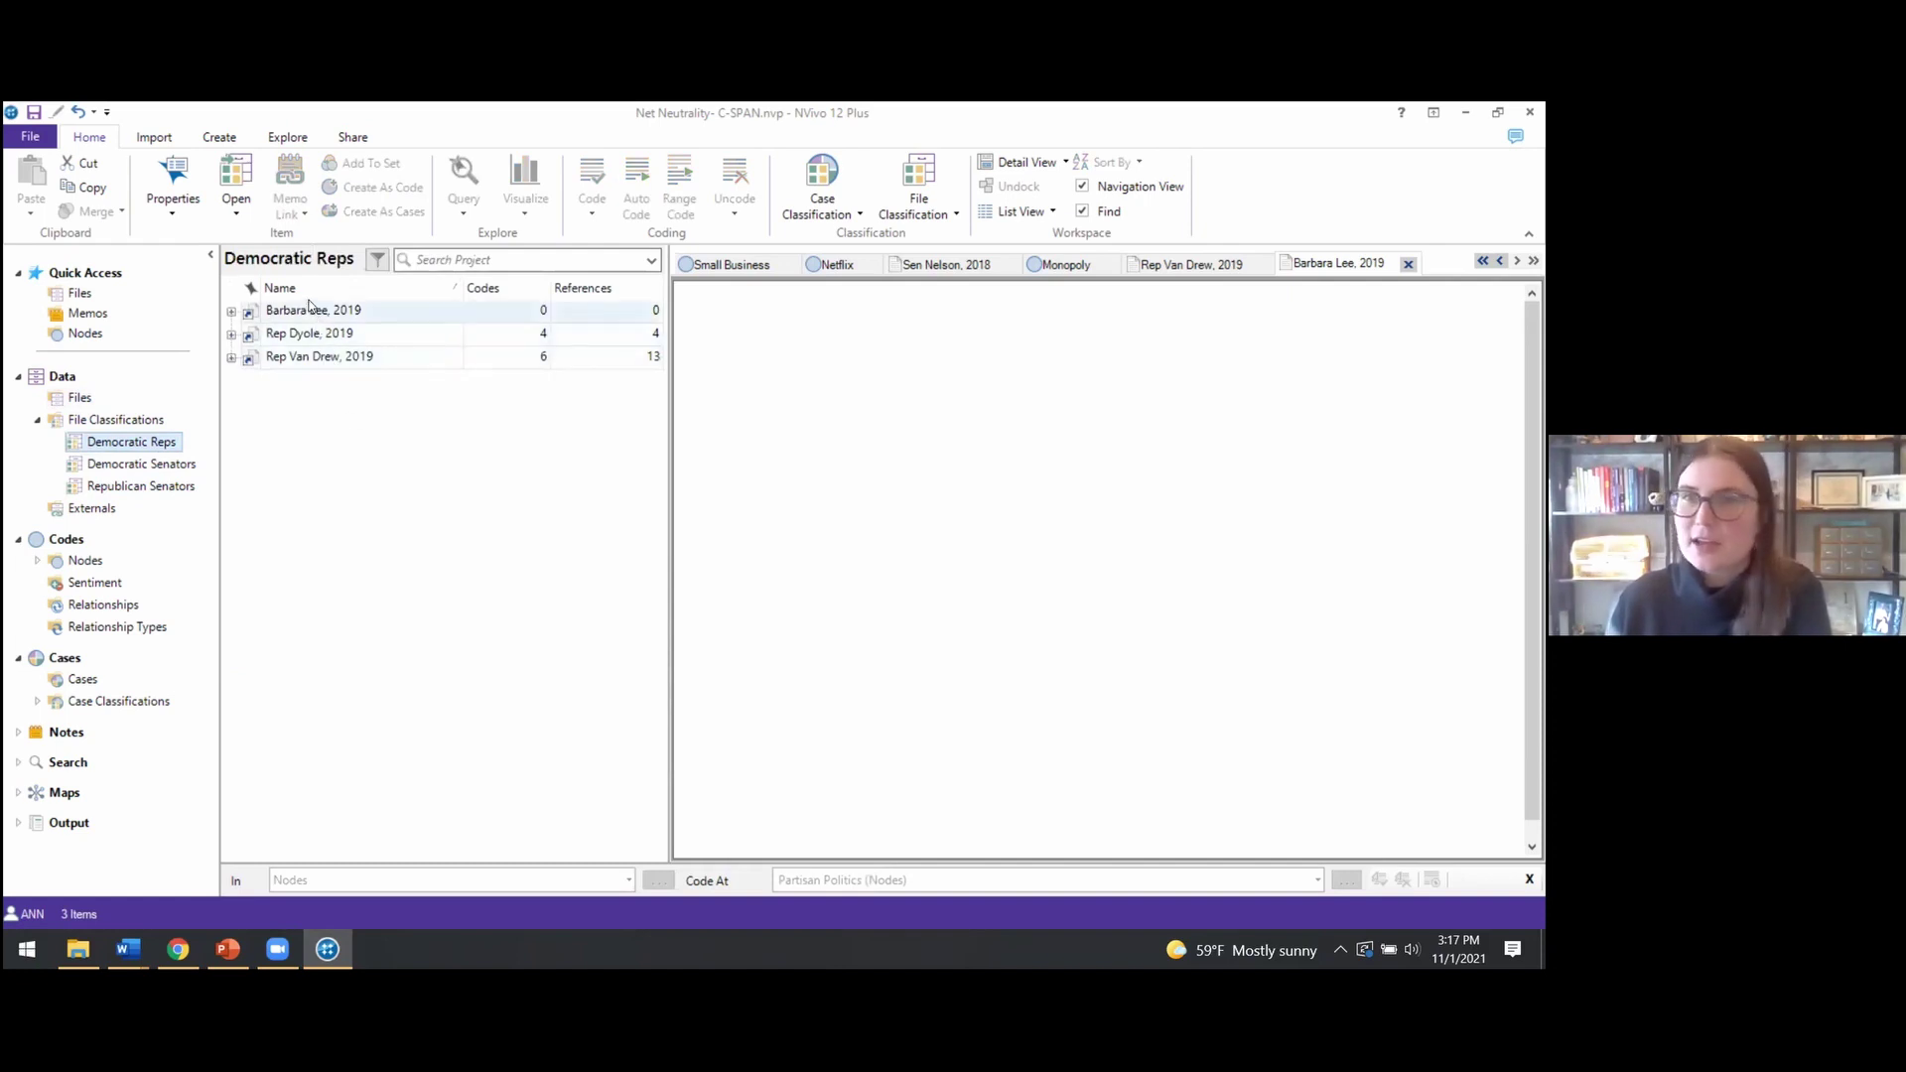
pyautogui.click(79, 293)
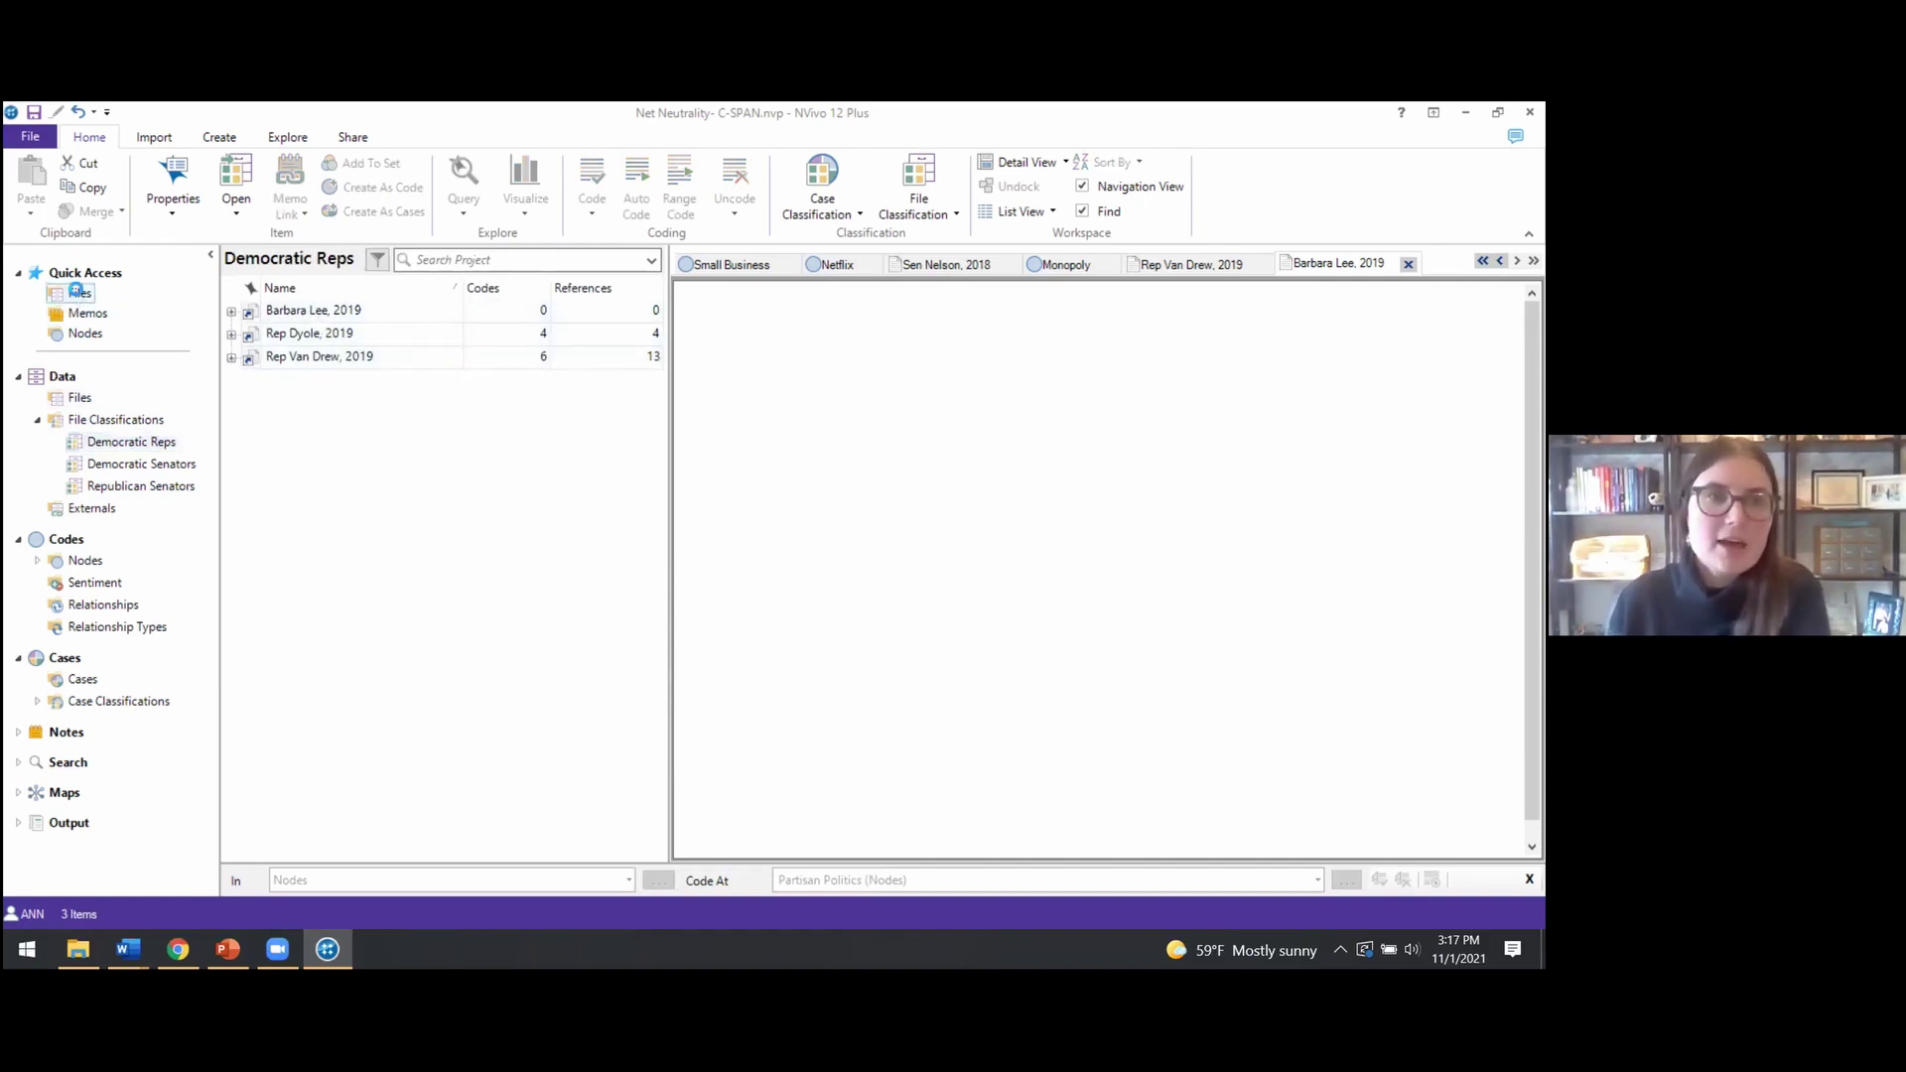
pyautogui.click(816, 433)
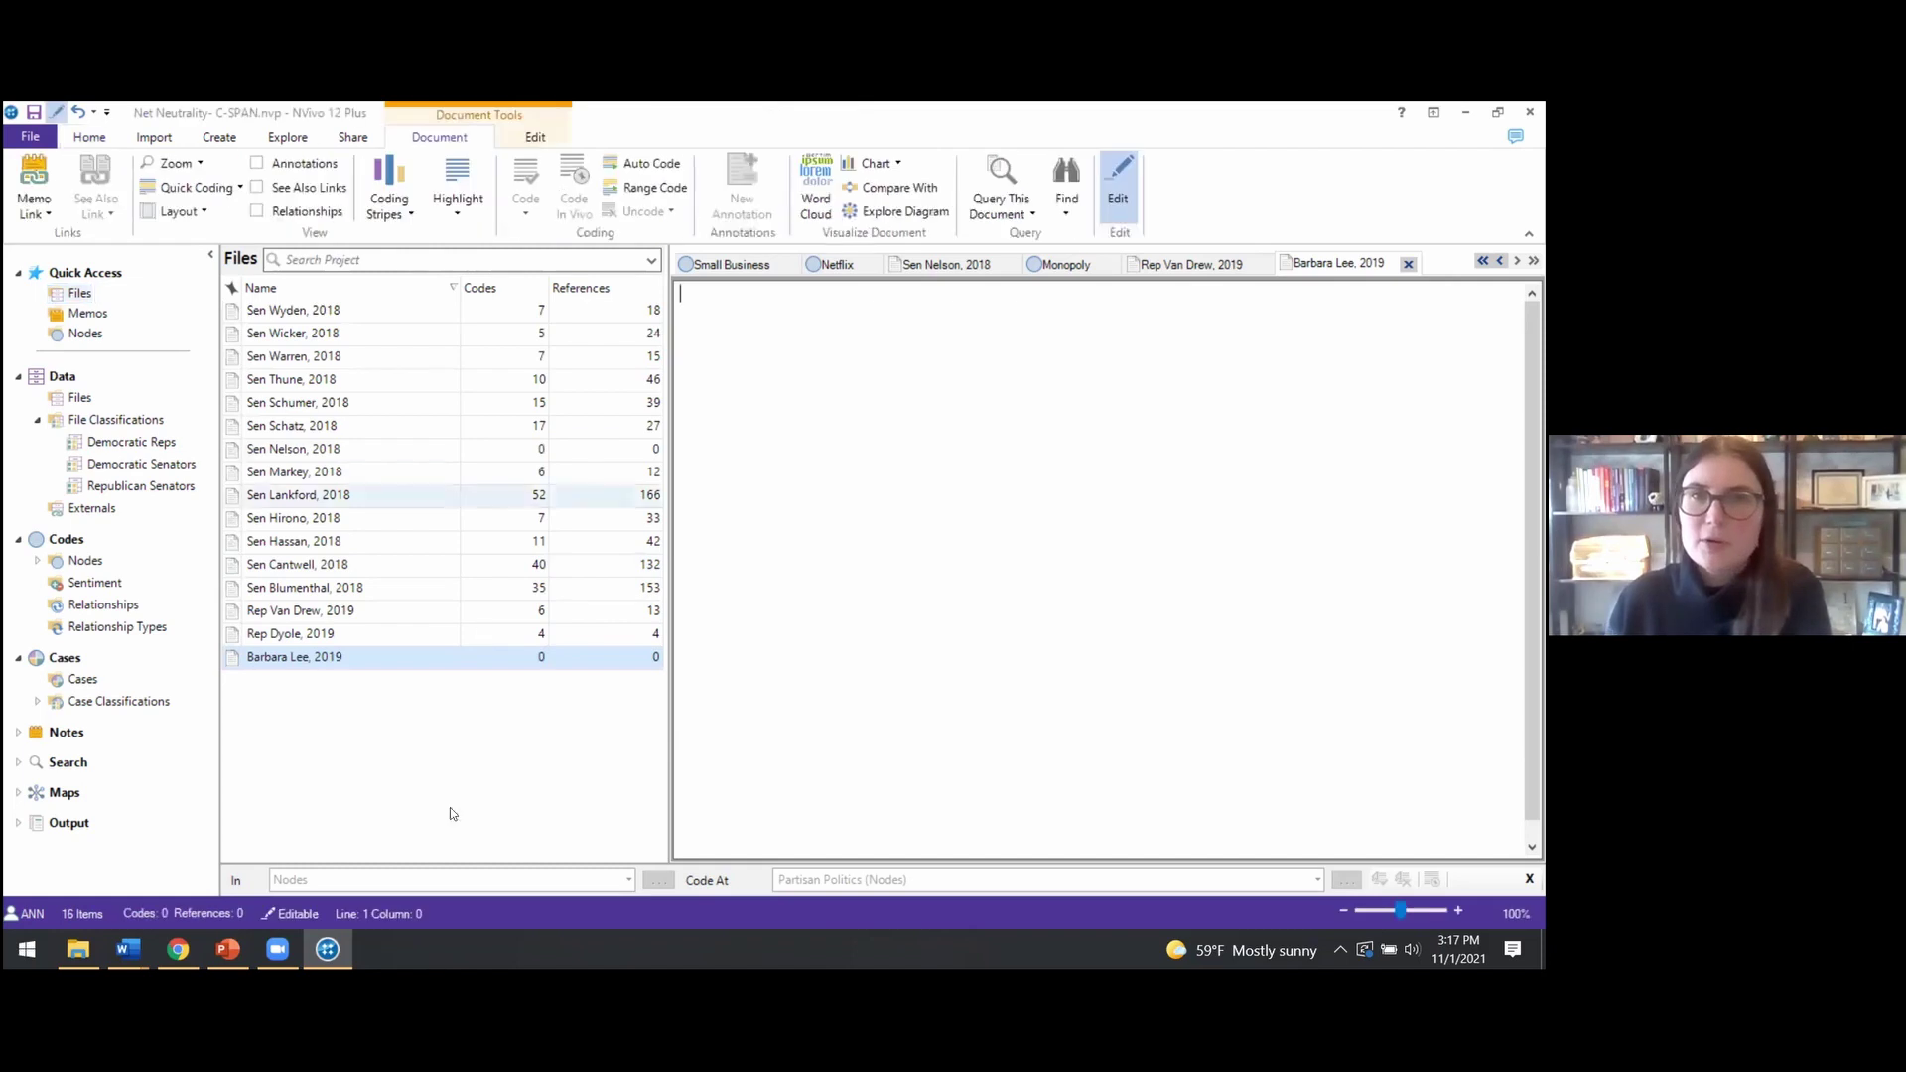
# Return to the C-SPAN page in Chrome and copy the full transcript text of Barbara Lee's speech
pyautogui.click(178, 949)
pyautogui.scroll(10, 297, 817)
pyautogui.scroll(2, 491, 678)
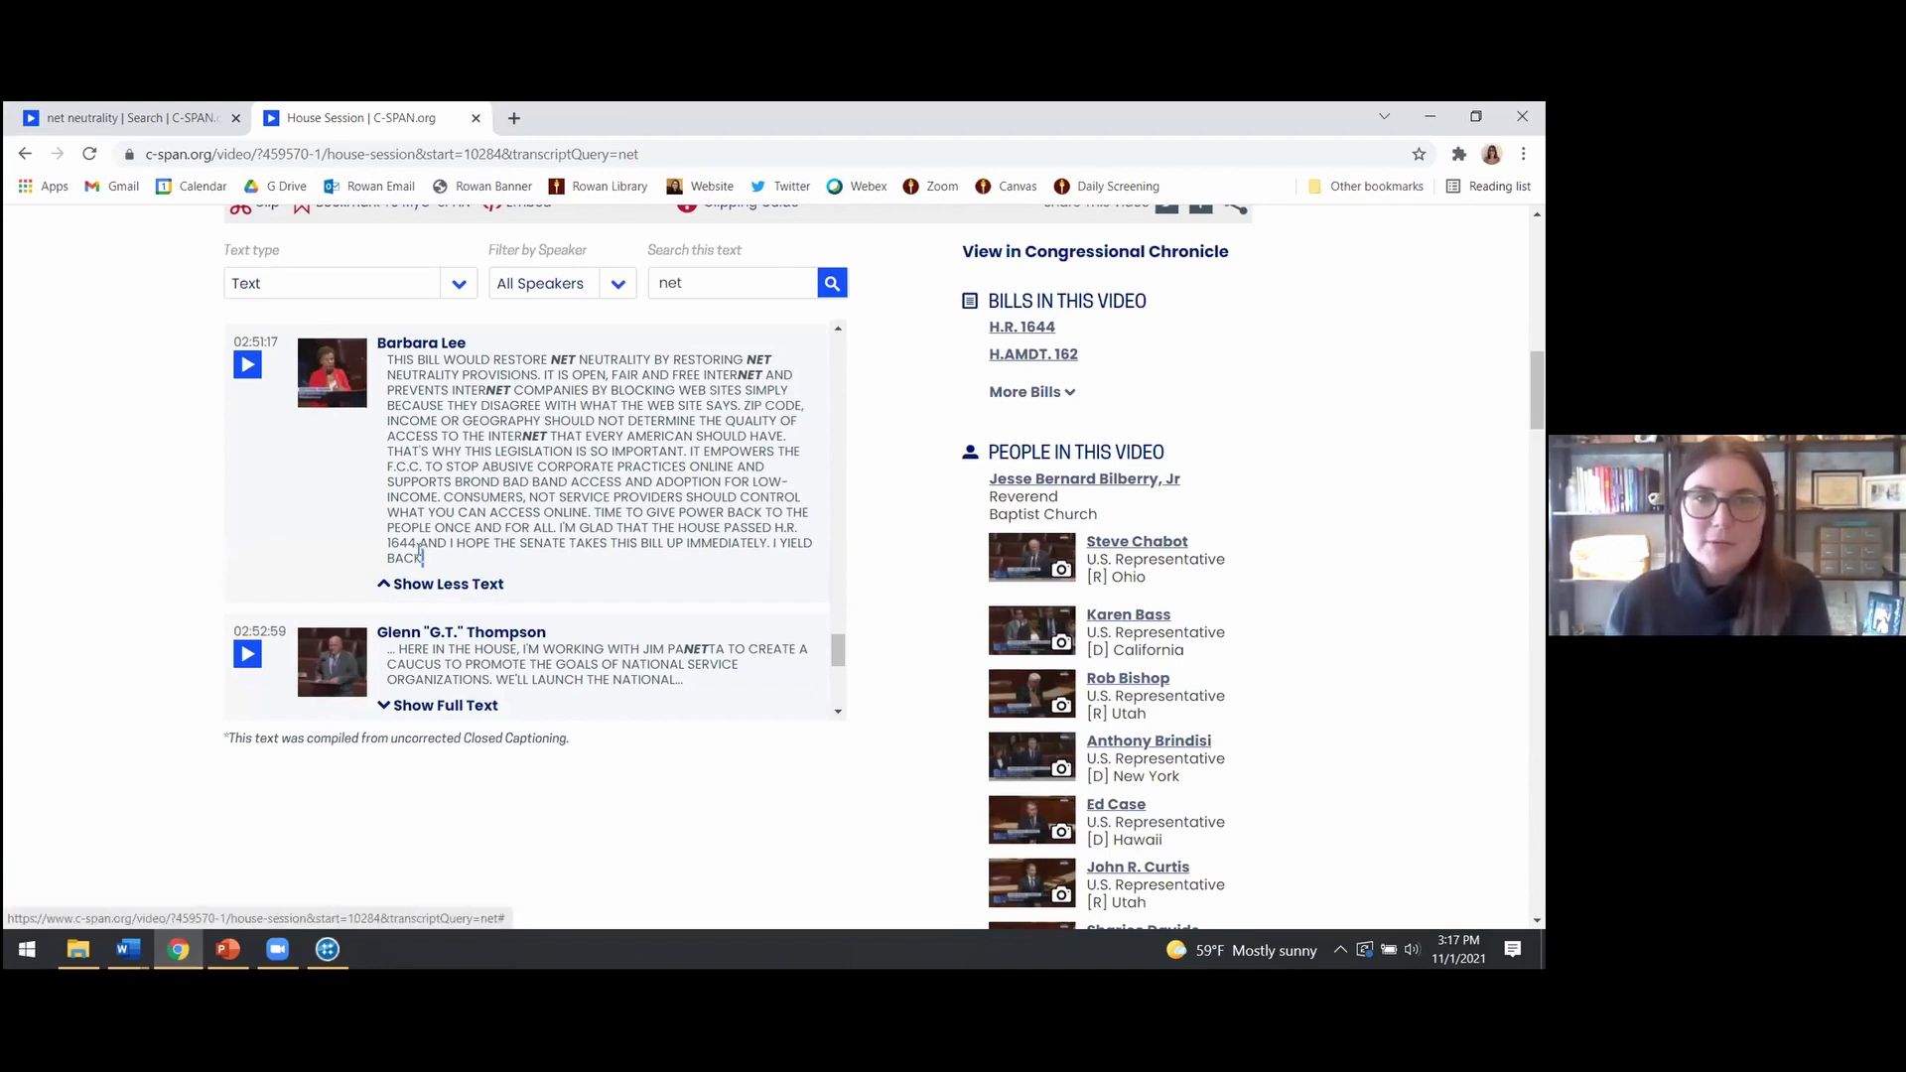
pyautogui.moveTo(427, 560); pyautogui.dragTo(382, 363)
pyautogui.hotkey('ctrl', 'c')
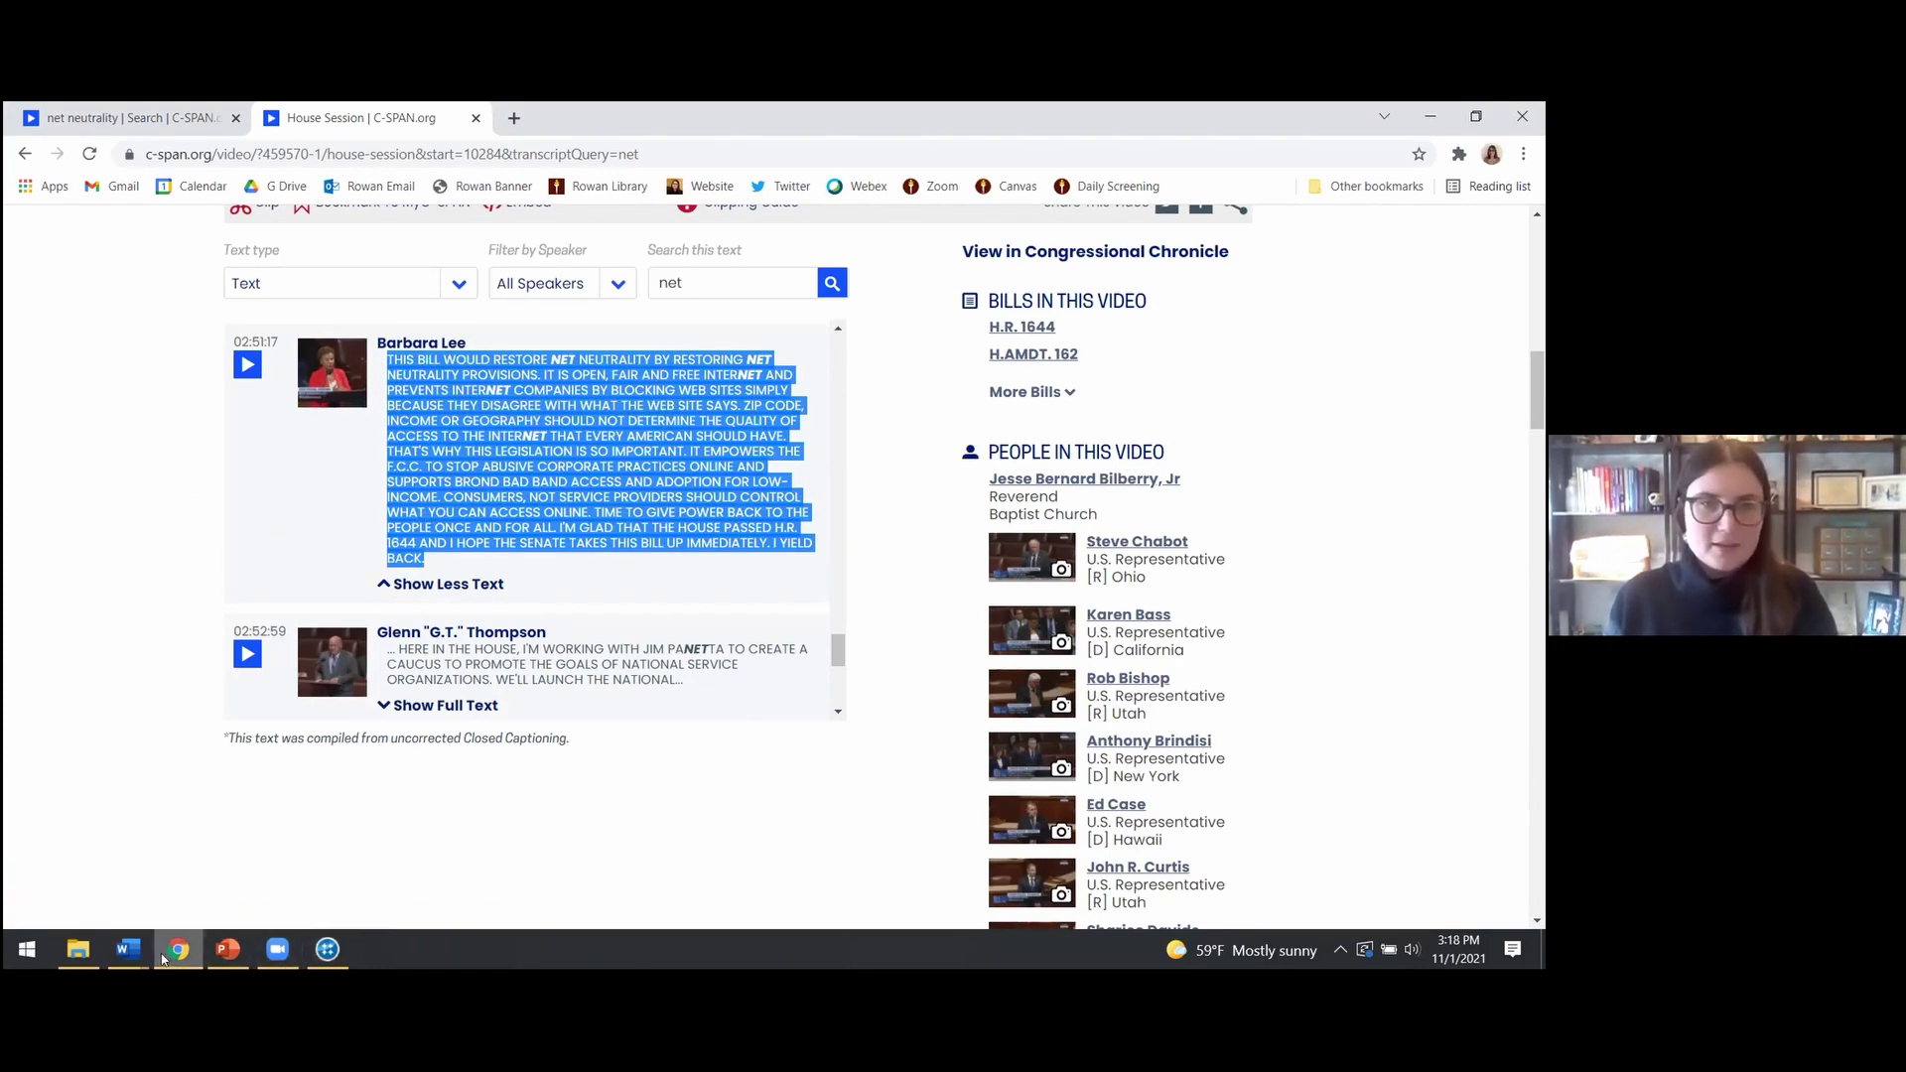
# Switch to Document1 in Word and replace its selected content with the copied speech, keeping text only
pyautogui.moveTo(127, 949)
pyautogui.click(327, 864)
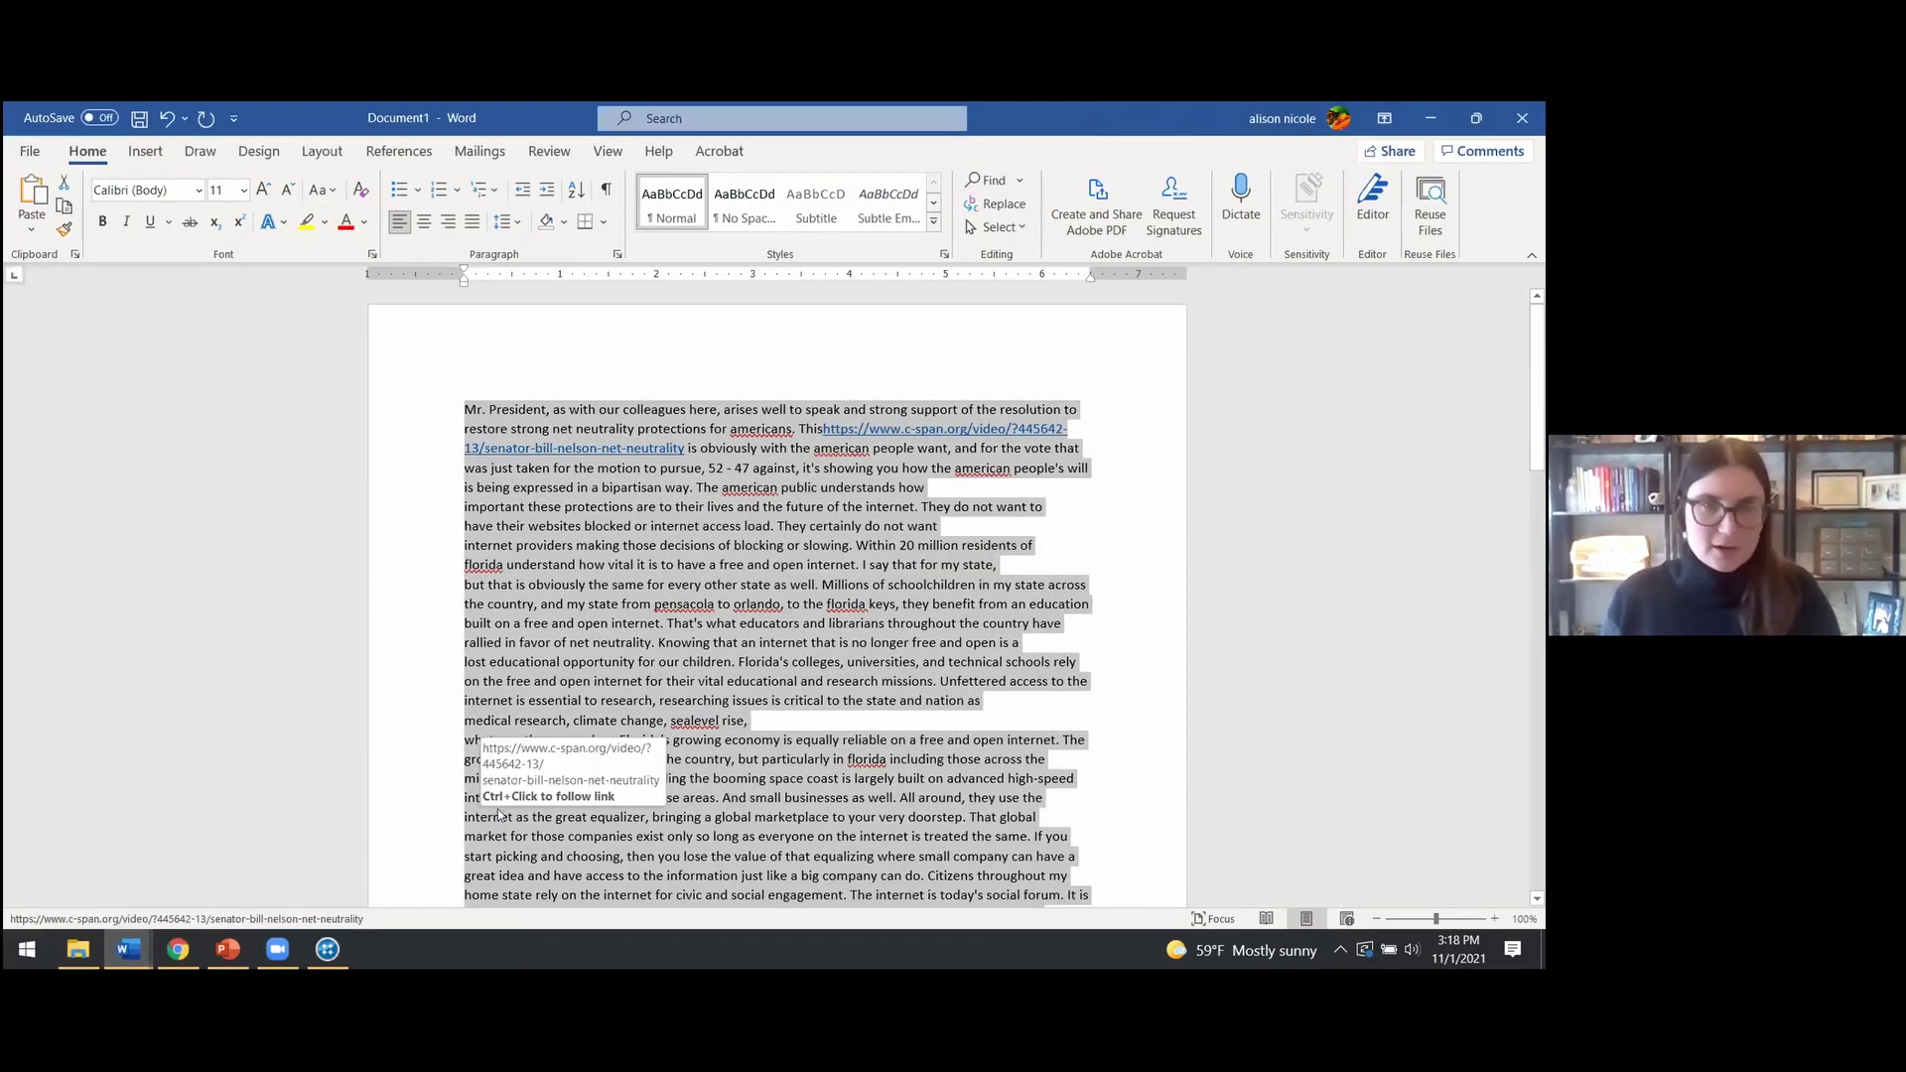
pyautogui.hotkey('ctrl', 'v')
pyautogui.click(954, 574)
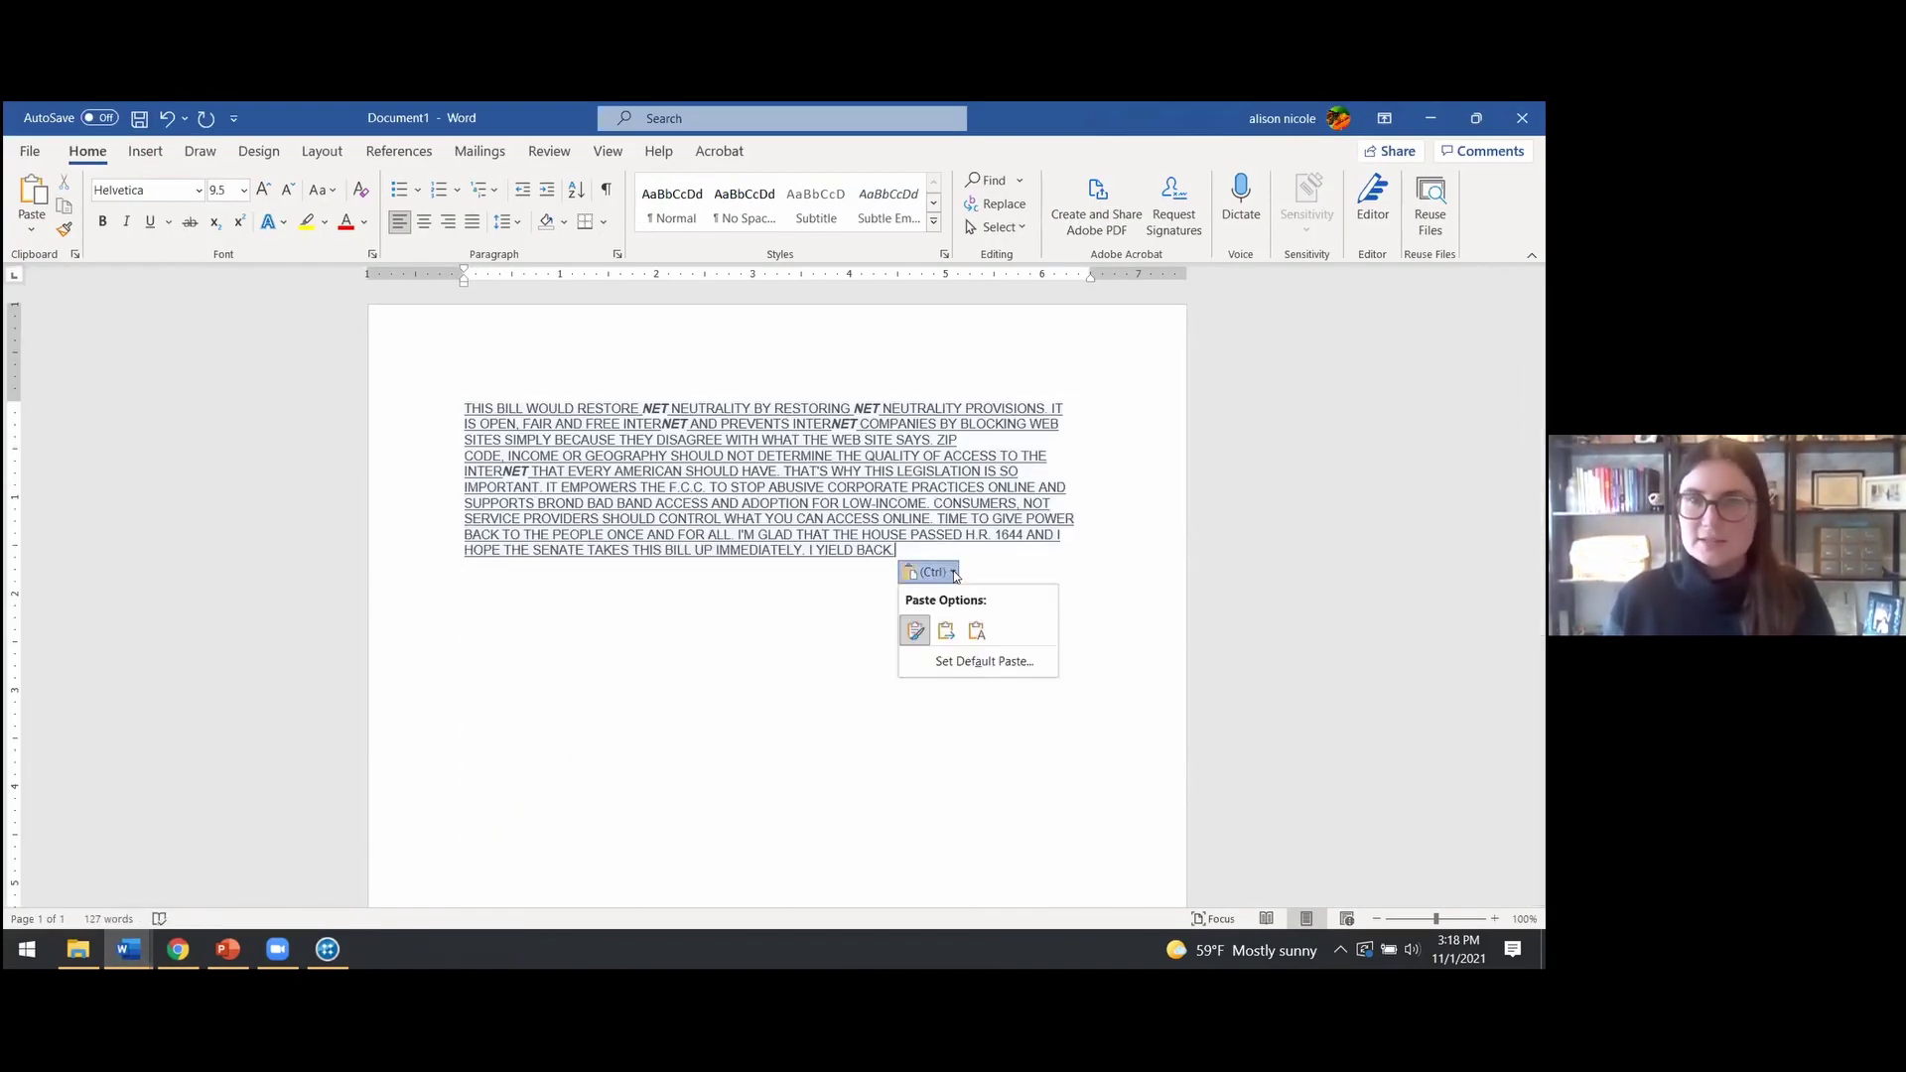
pyautogui.click(977, 630)
# Convert the whole speech to sentence case and transfer the converted text into the empty Barbara Lee, 2019 document in NVivo
pyautogui.hotkey('ctrl', 'a')
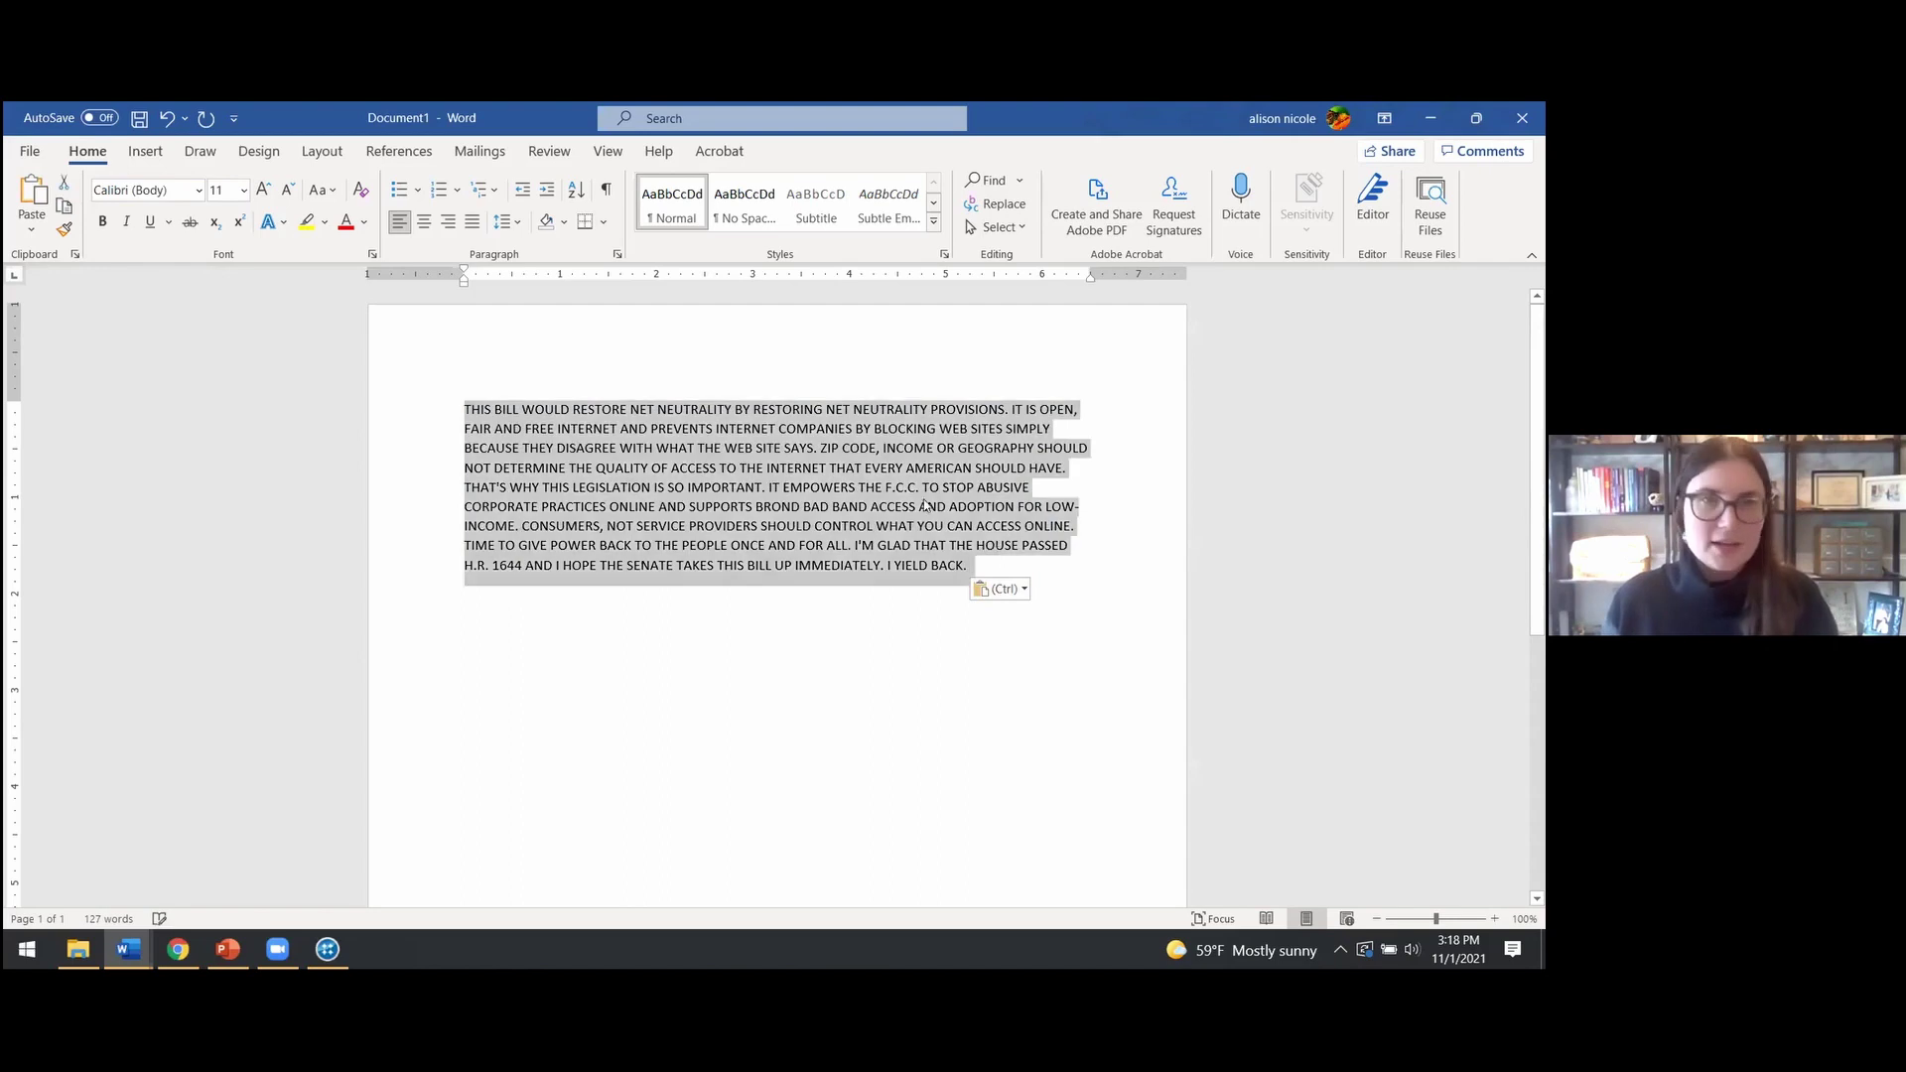
pyautogui.click(325, 188)
pyautogui.click(357, 216)
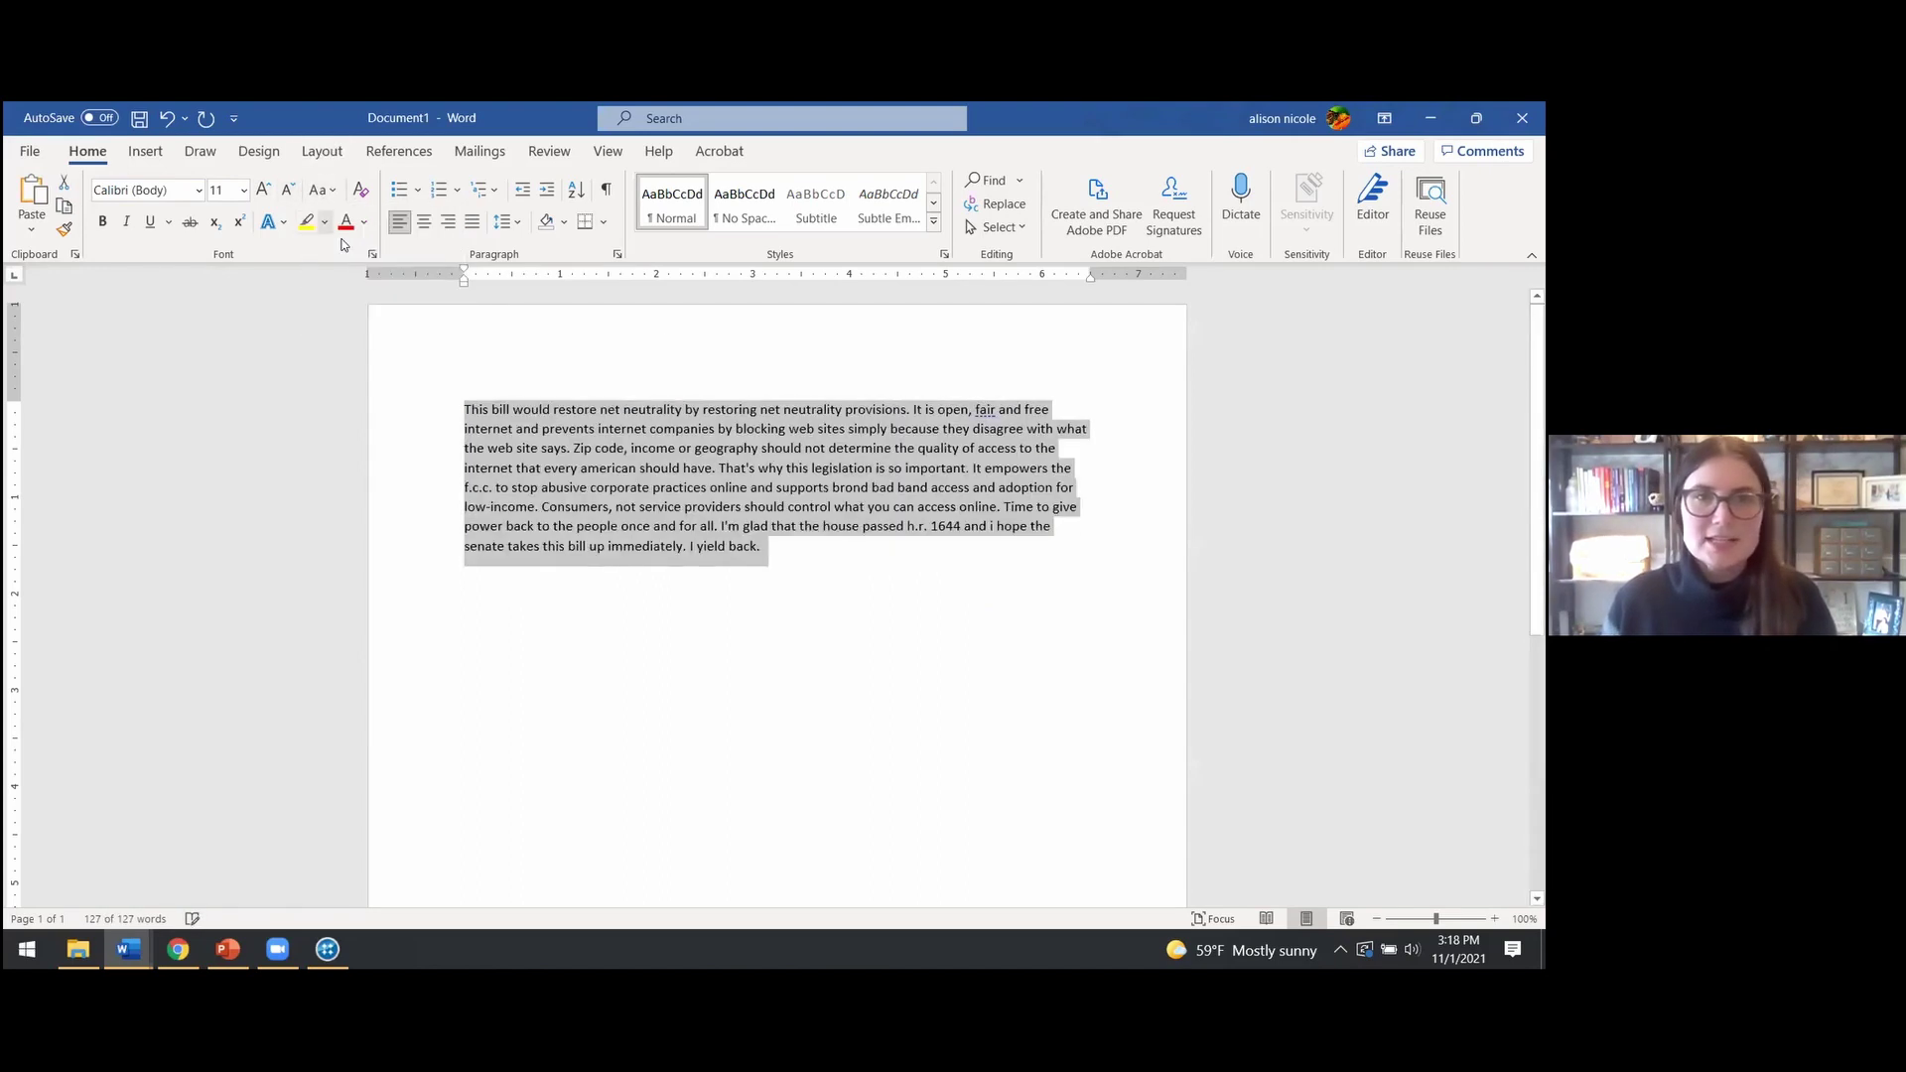
pyautogui.click(327, 949)
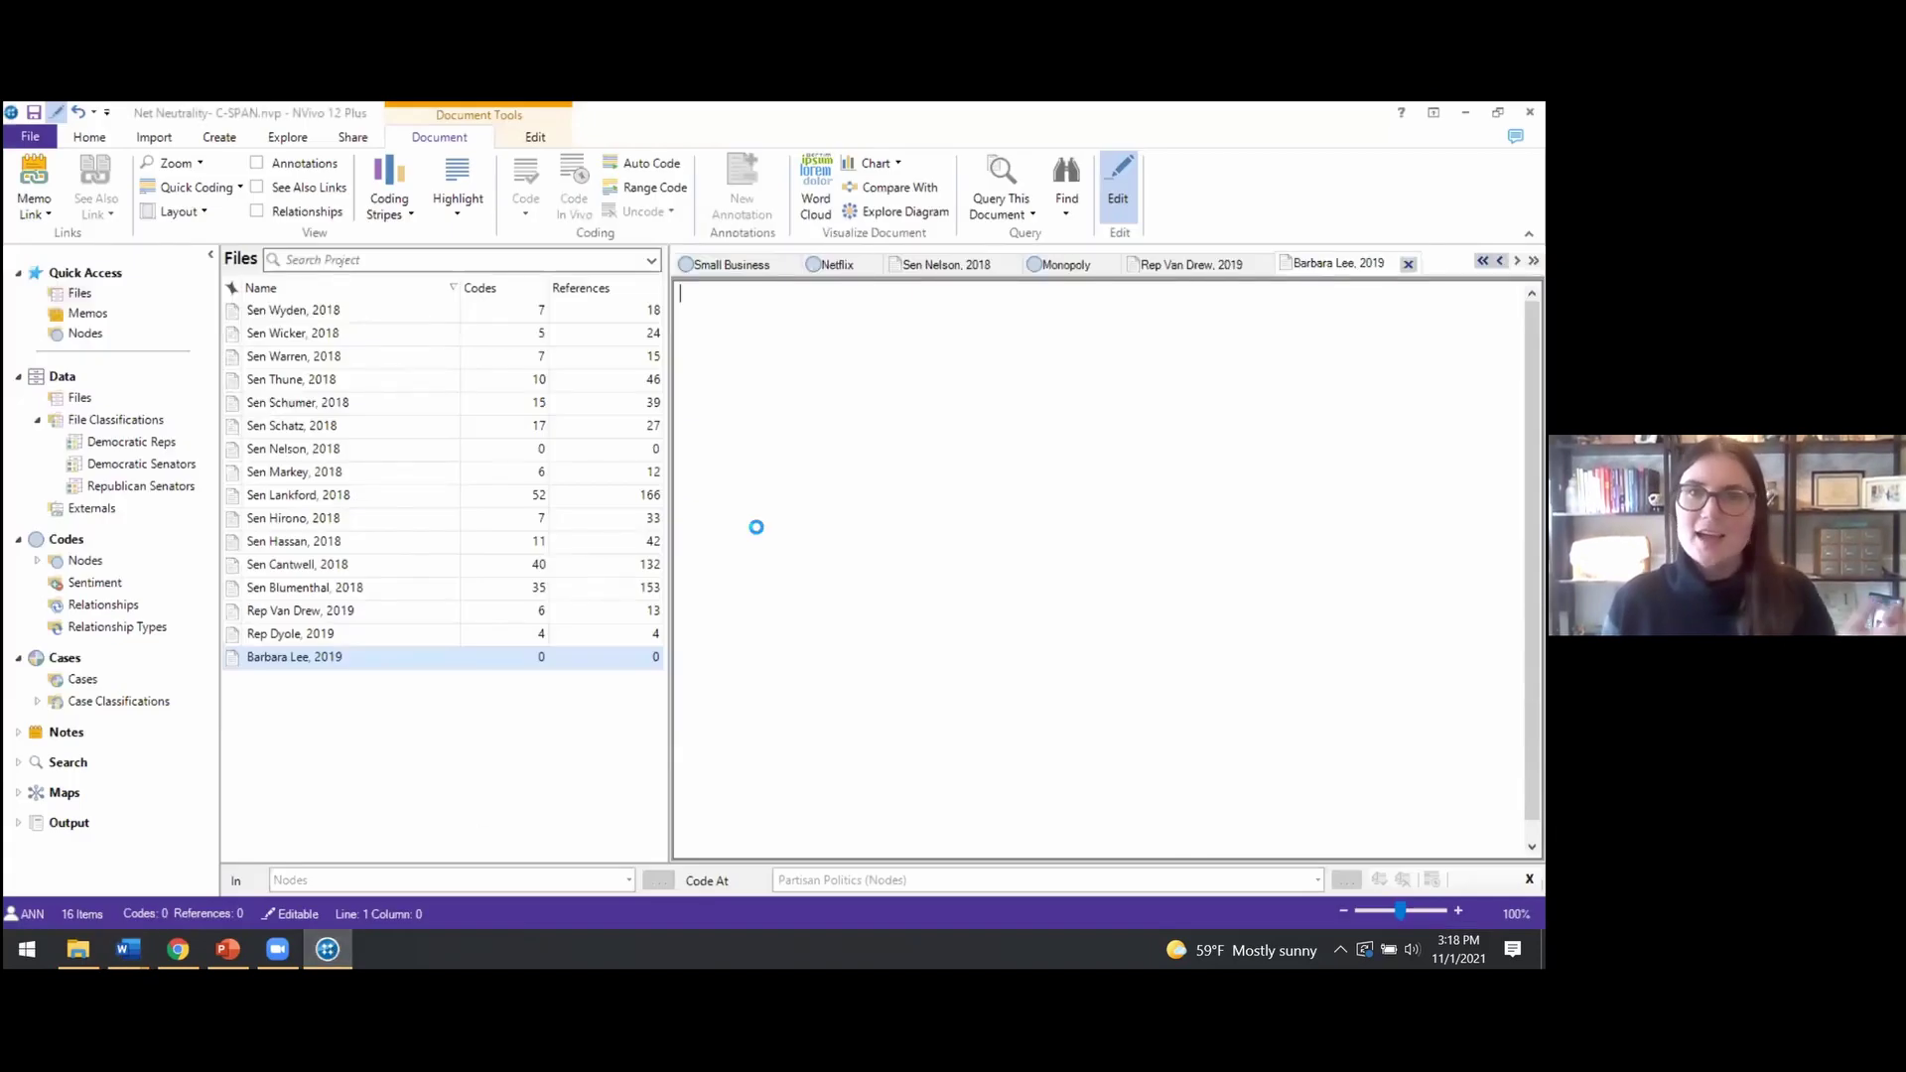
pyautogui.write("This bill would restore net neutrality by restoring net neutrality provisions. It is open, fair and free internet and prevents internet companies by blocking web sites simply because they disagree with what the web site says. Zip code, income or geography should not determine the quality of access to the internet that every american should have. That's why this legislation is so important. It empowers the f.c.c. to stop abusive corporate practices online and supports brond bad band access and adoption for low-income. Consumers, not service providers should control what you can access online. Time to give power back to the people once and for all. I'm glad that the house passed h.r. 1644 and i hope the senate takes this bill up immediately. I yield back.")
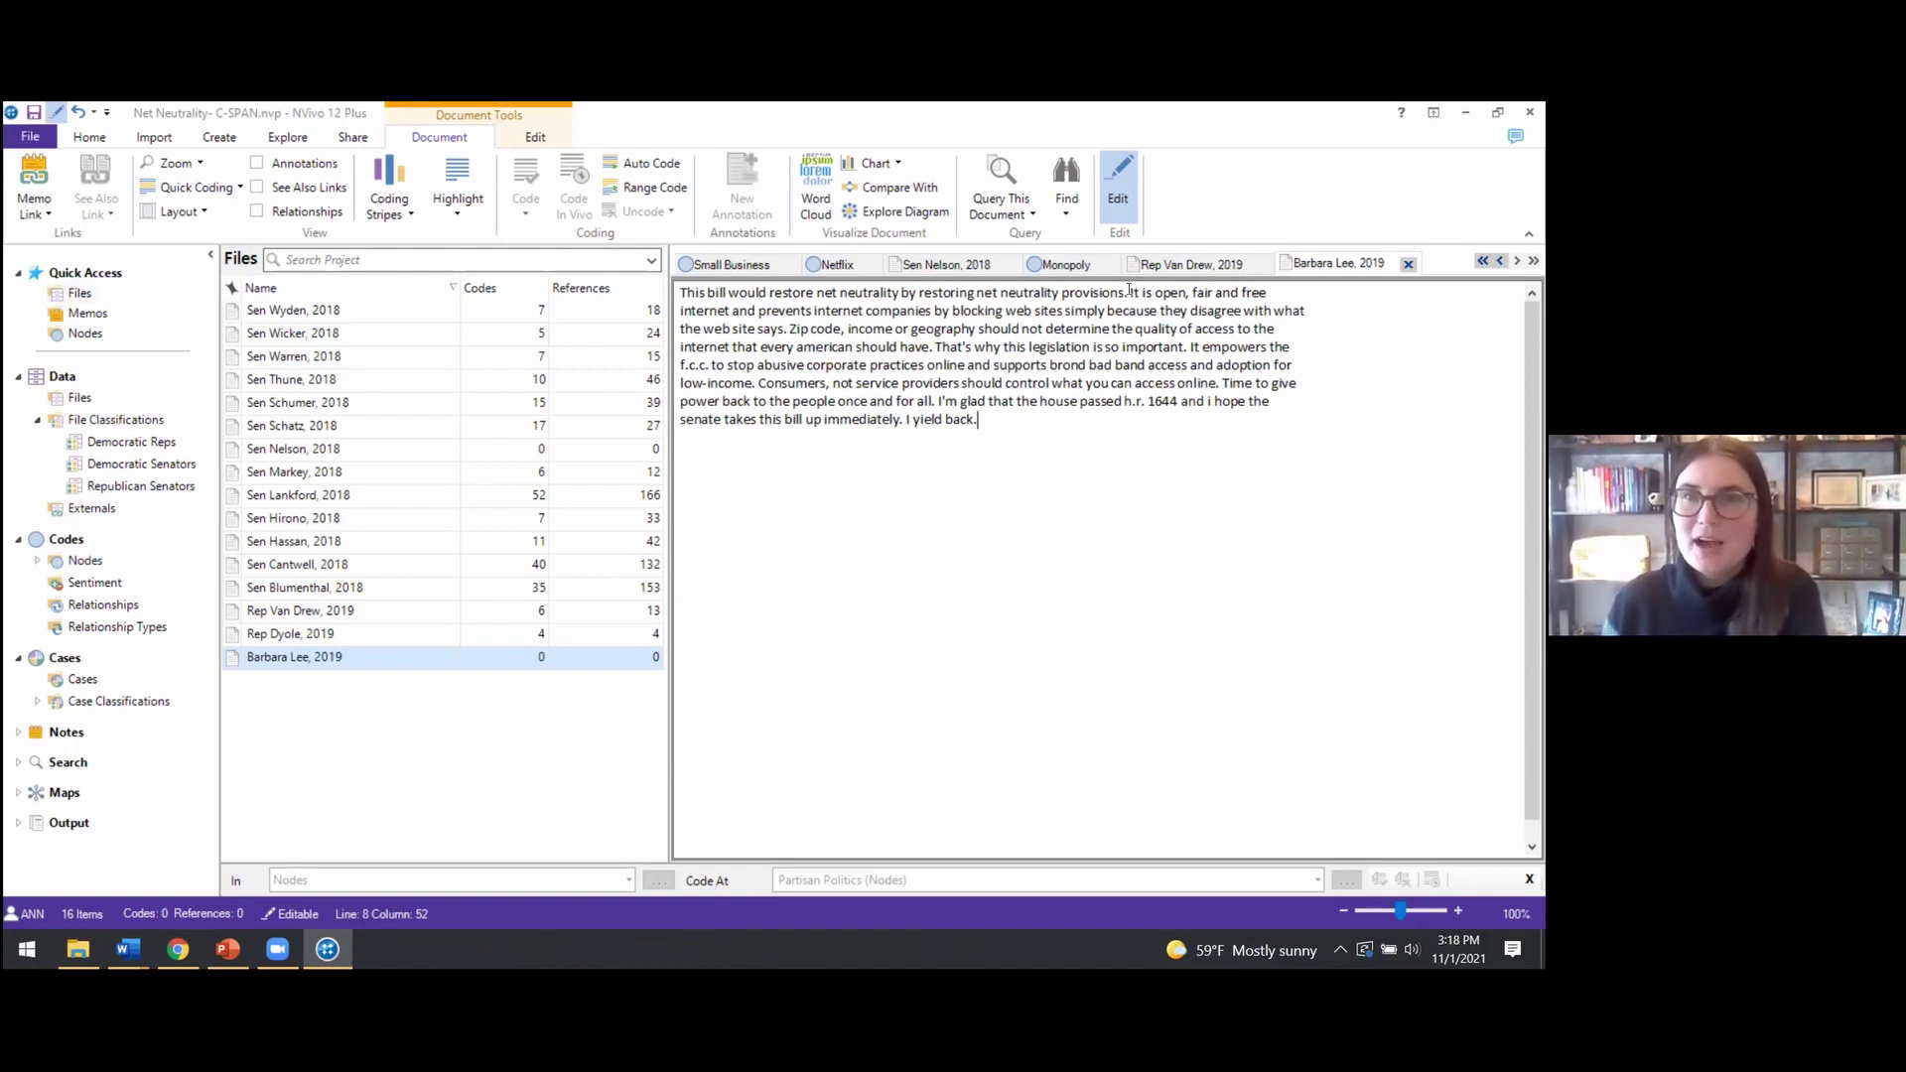
# Code the passage from "It is open, fair and free internet" to "the web site says." at the Definitions node
pyautogui.moveTo(1129, 291); pyautogui.dragTo(788, 329)
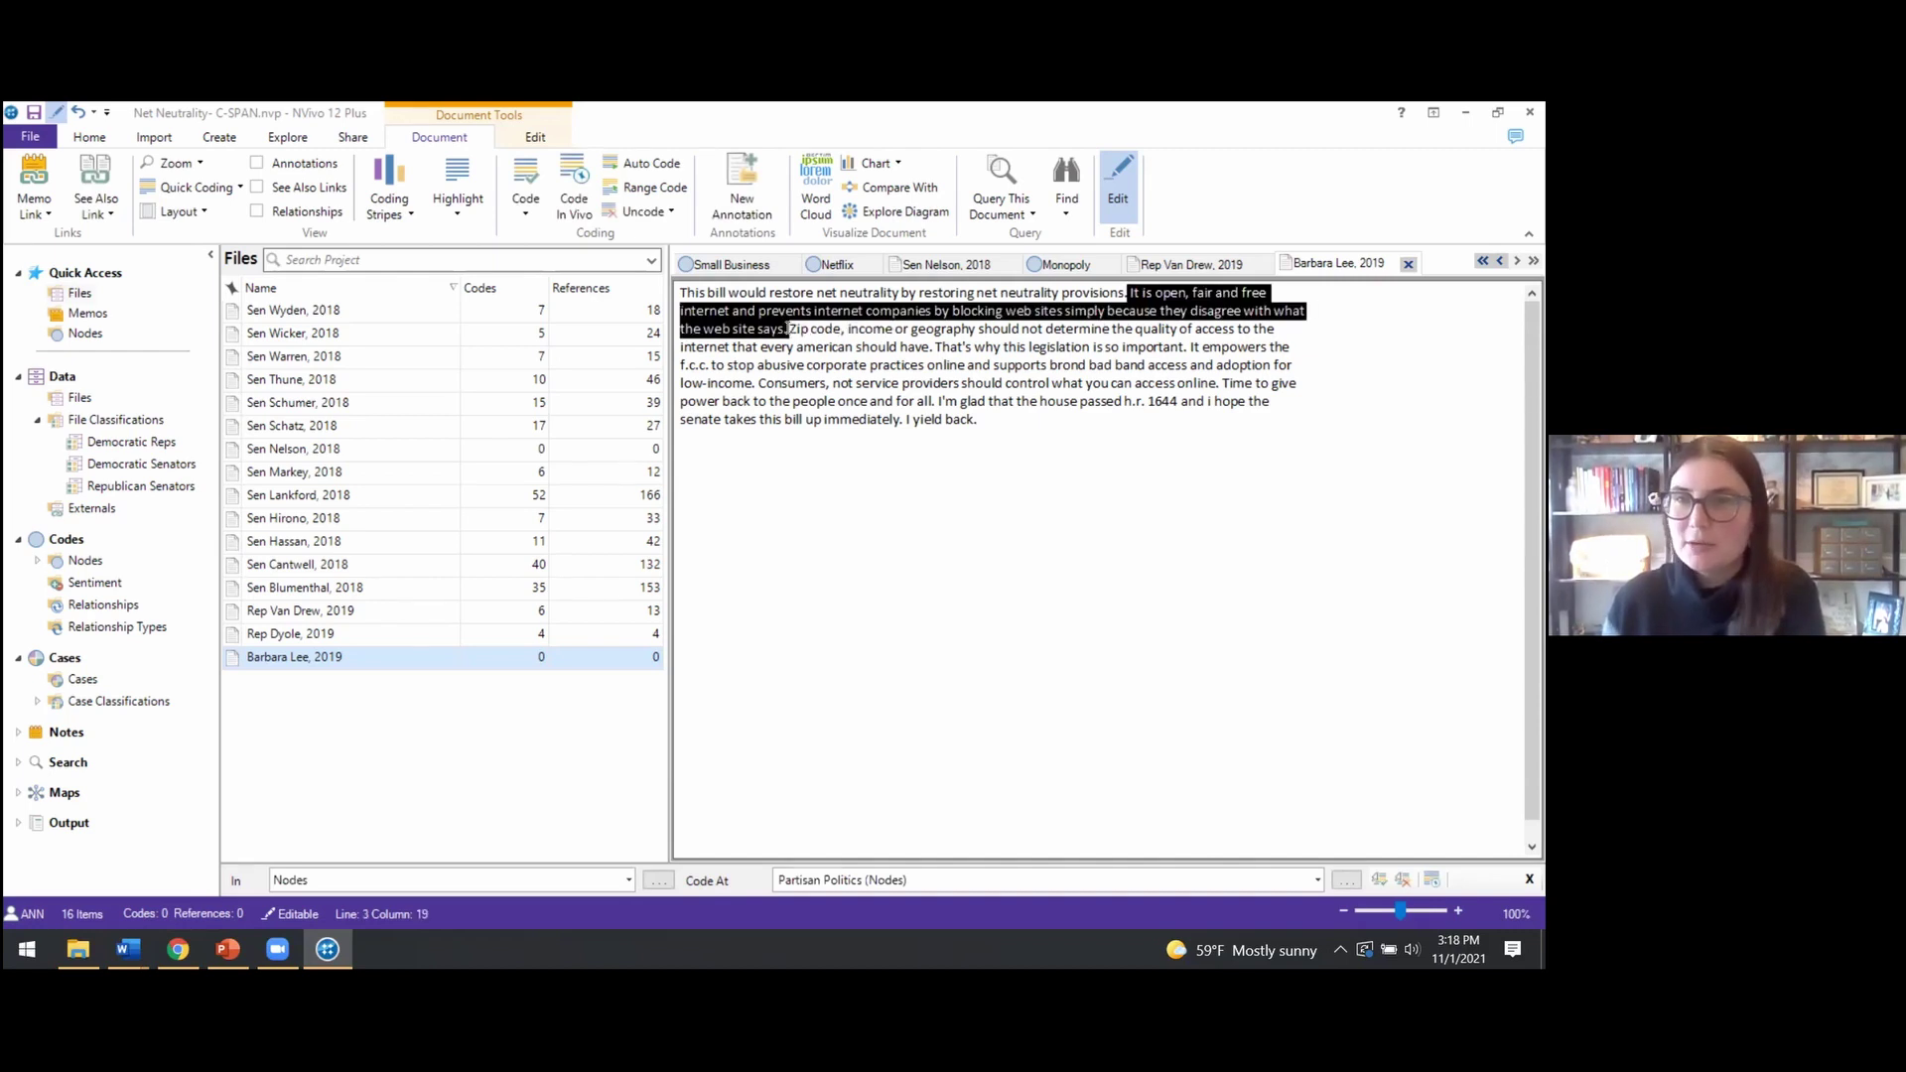
pyautogui.rightClick(742, 322)
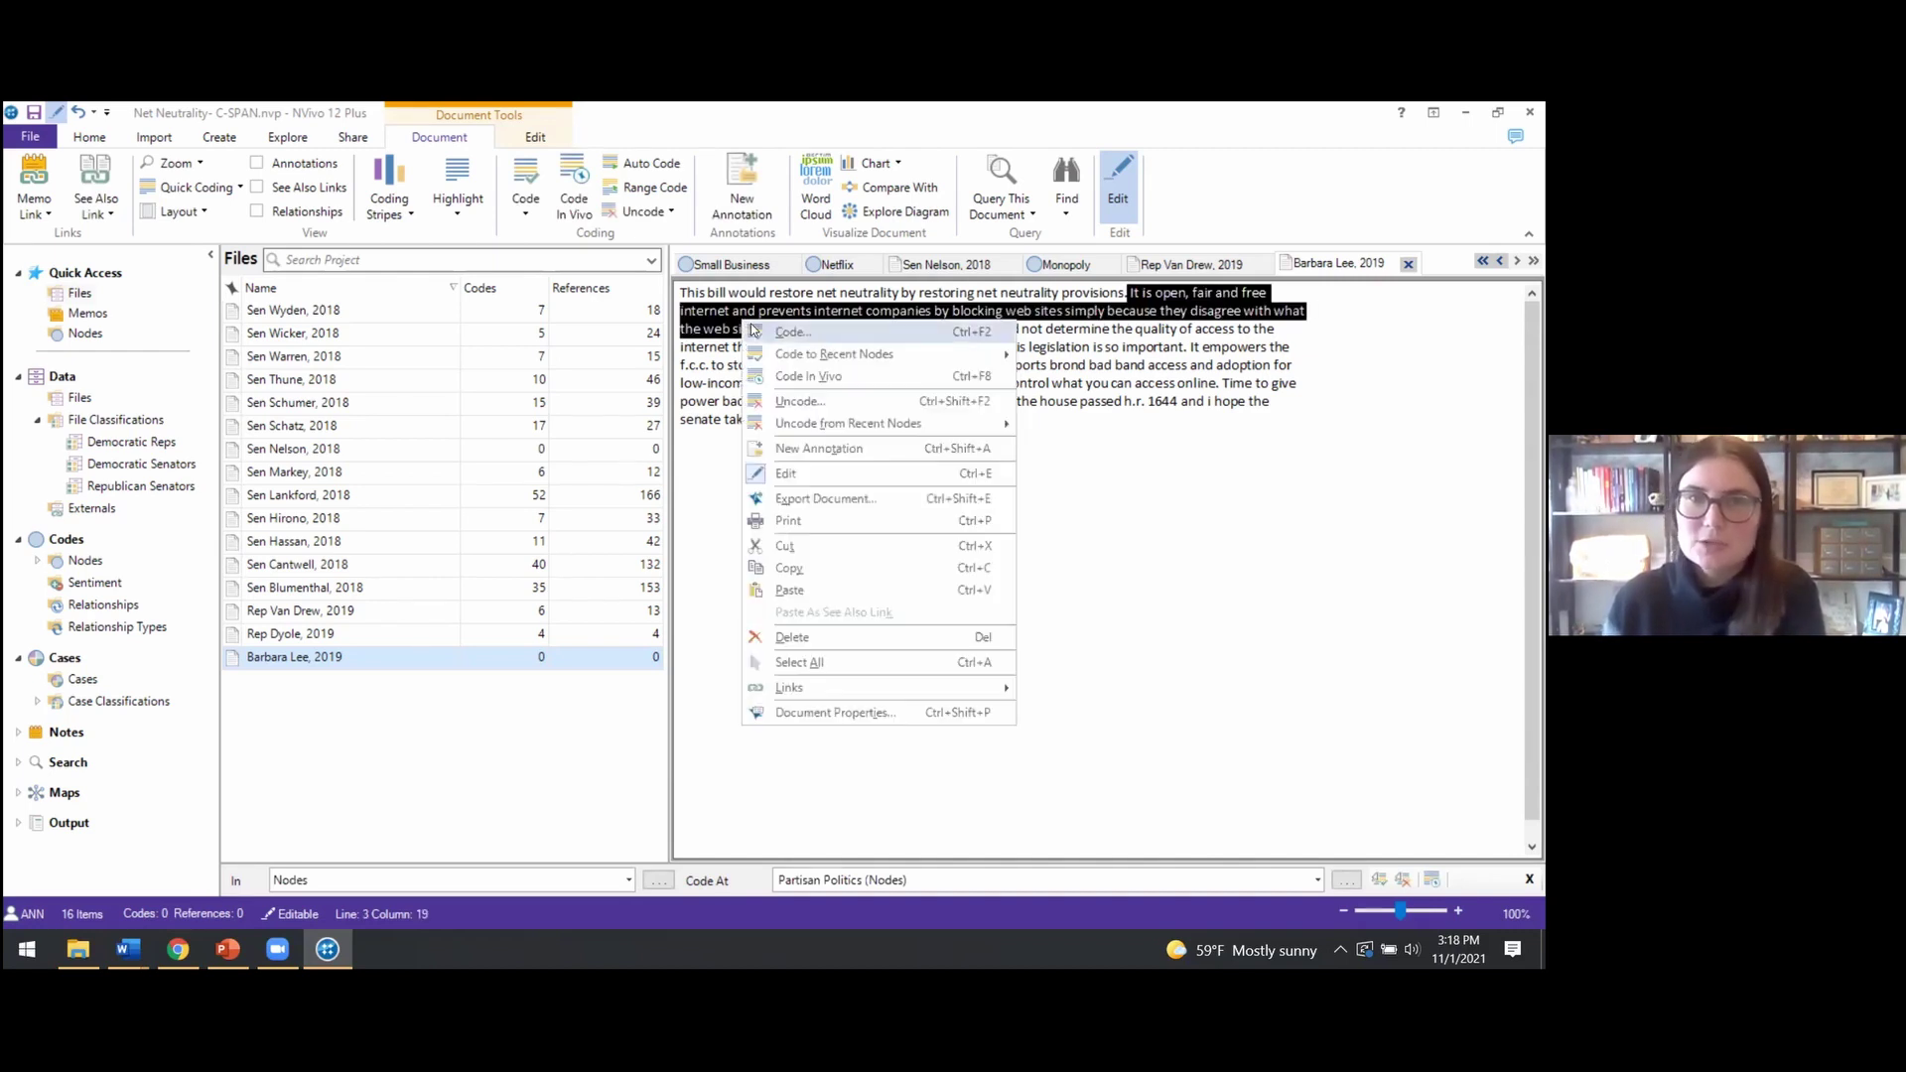
pyautogui.click(756, 332)
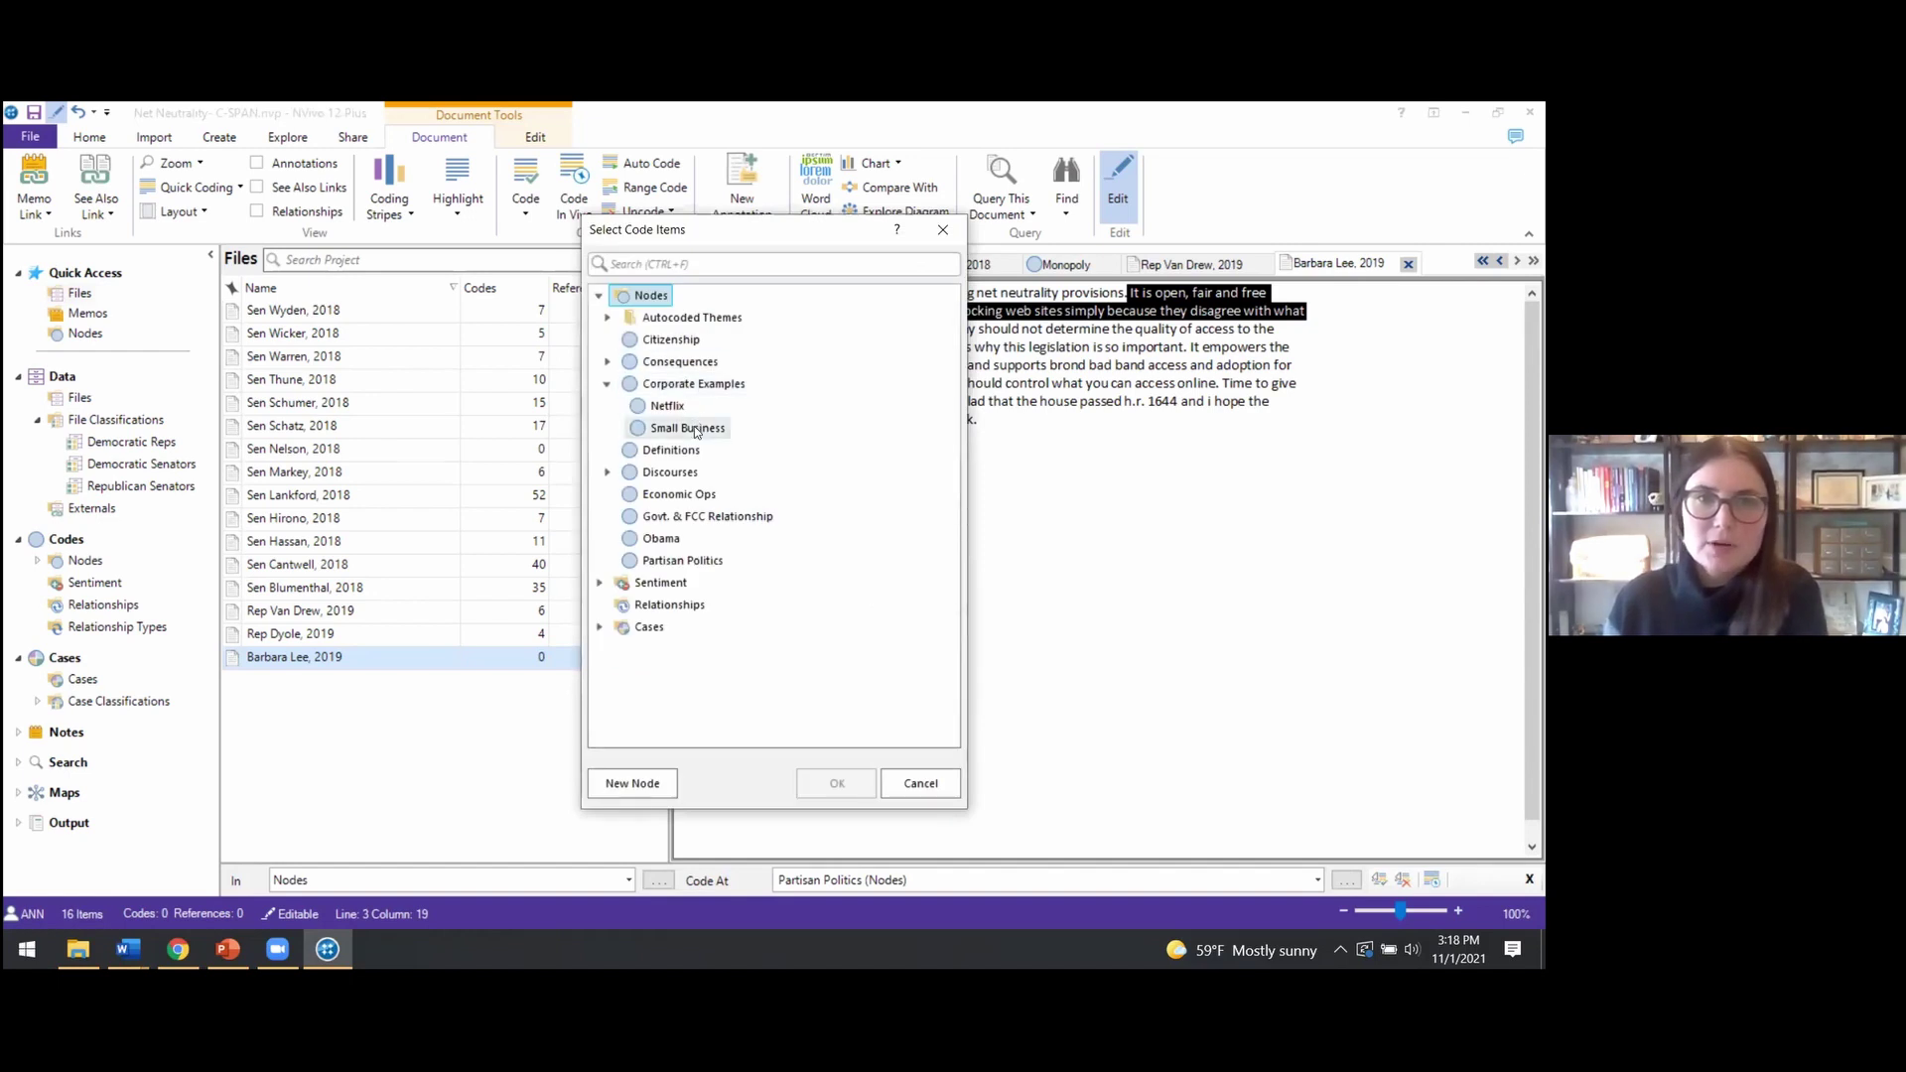
pyautogui.click(680, 452)
pyautogui.click(839, 783)
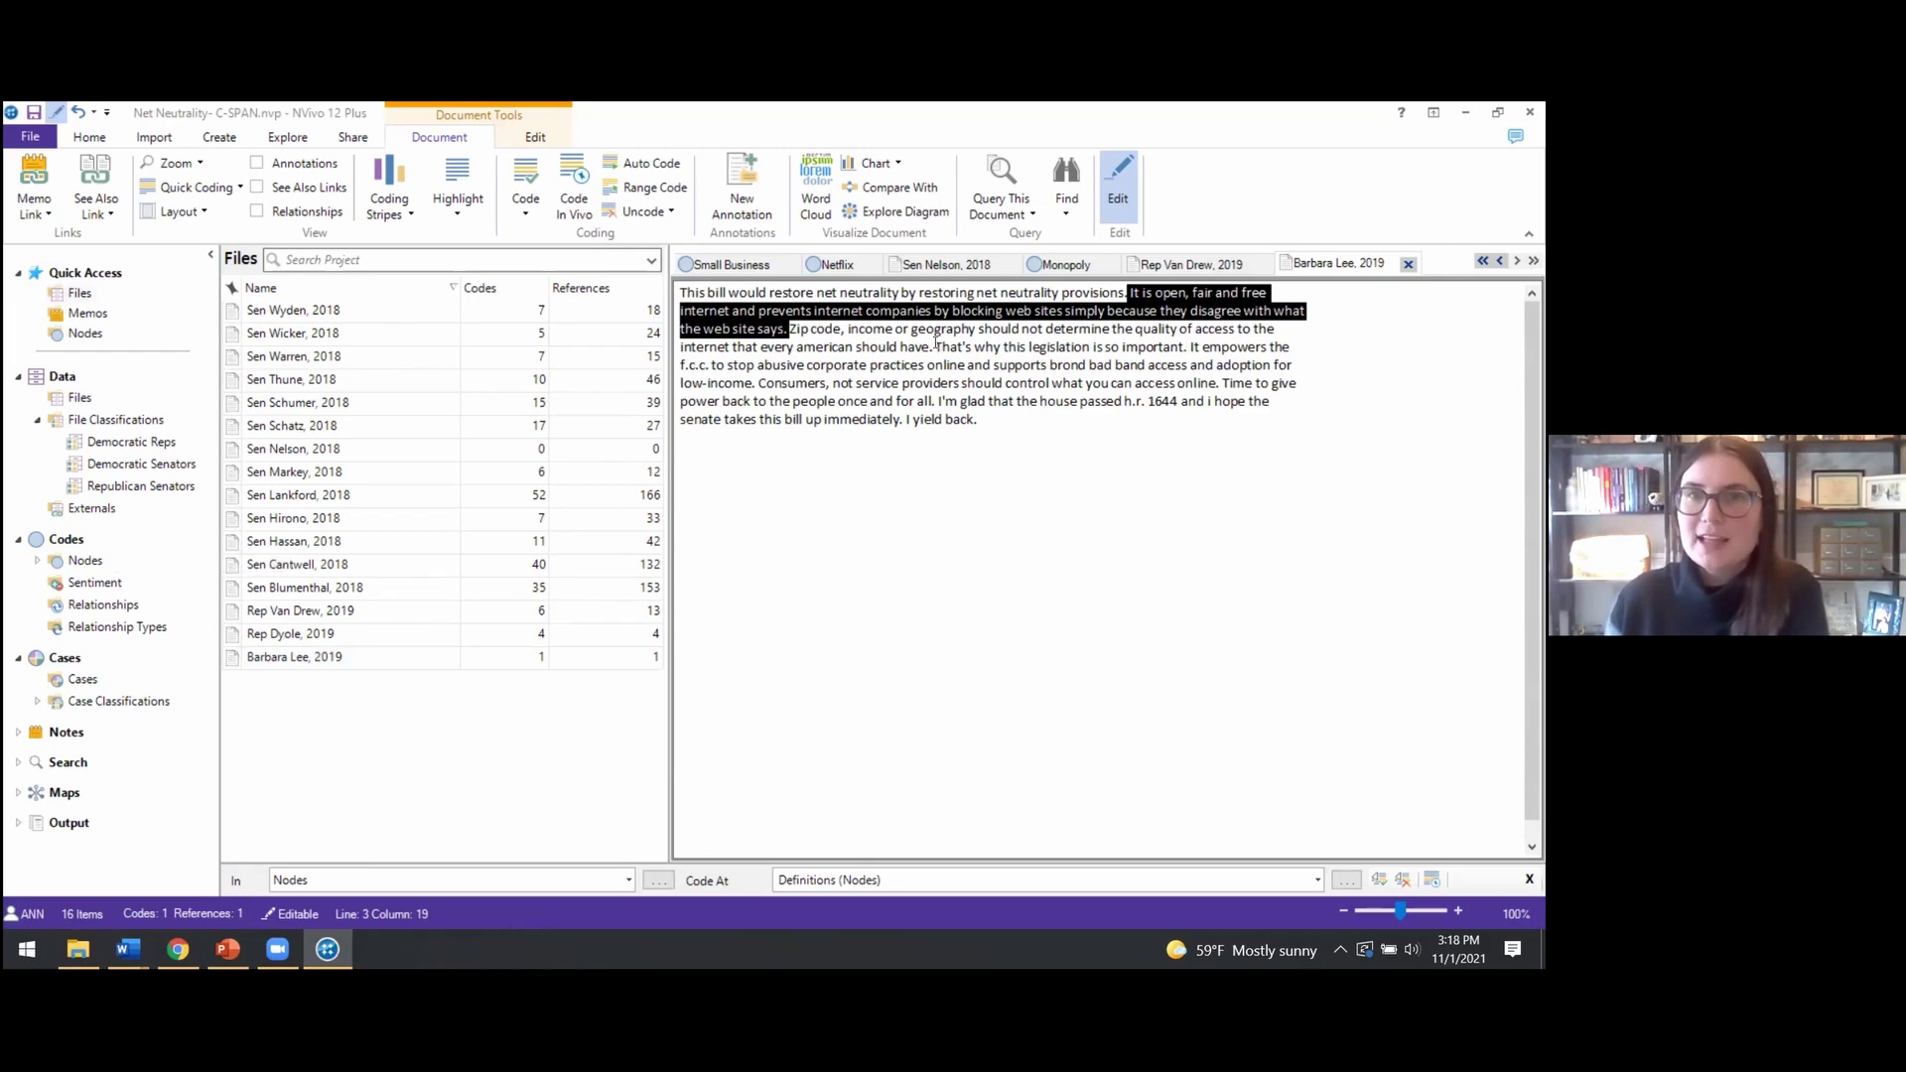
# Code the passage from "That's why this legislation is so important" to "low-income." at the Govt. & FCC Relationship node
pyautogui.moveTo(936, 346); pyautogui.dragTo(1046, 365)
pyautogui.moveTo(1116, 365); pyautogui.dragTo(756, 383)
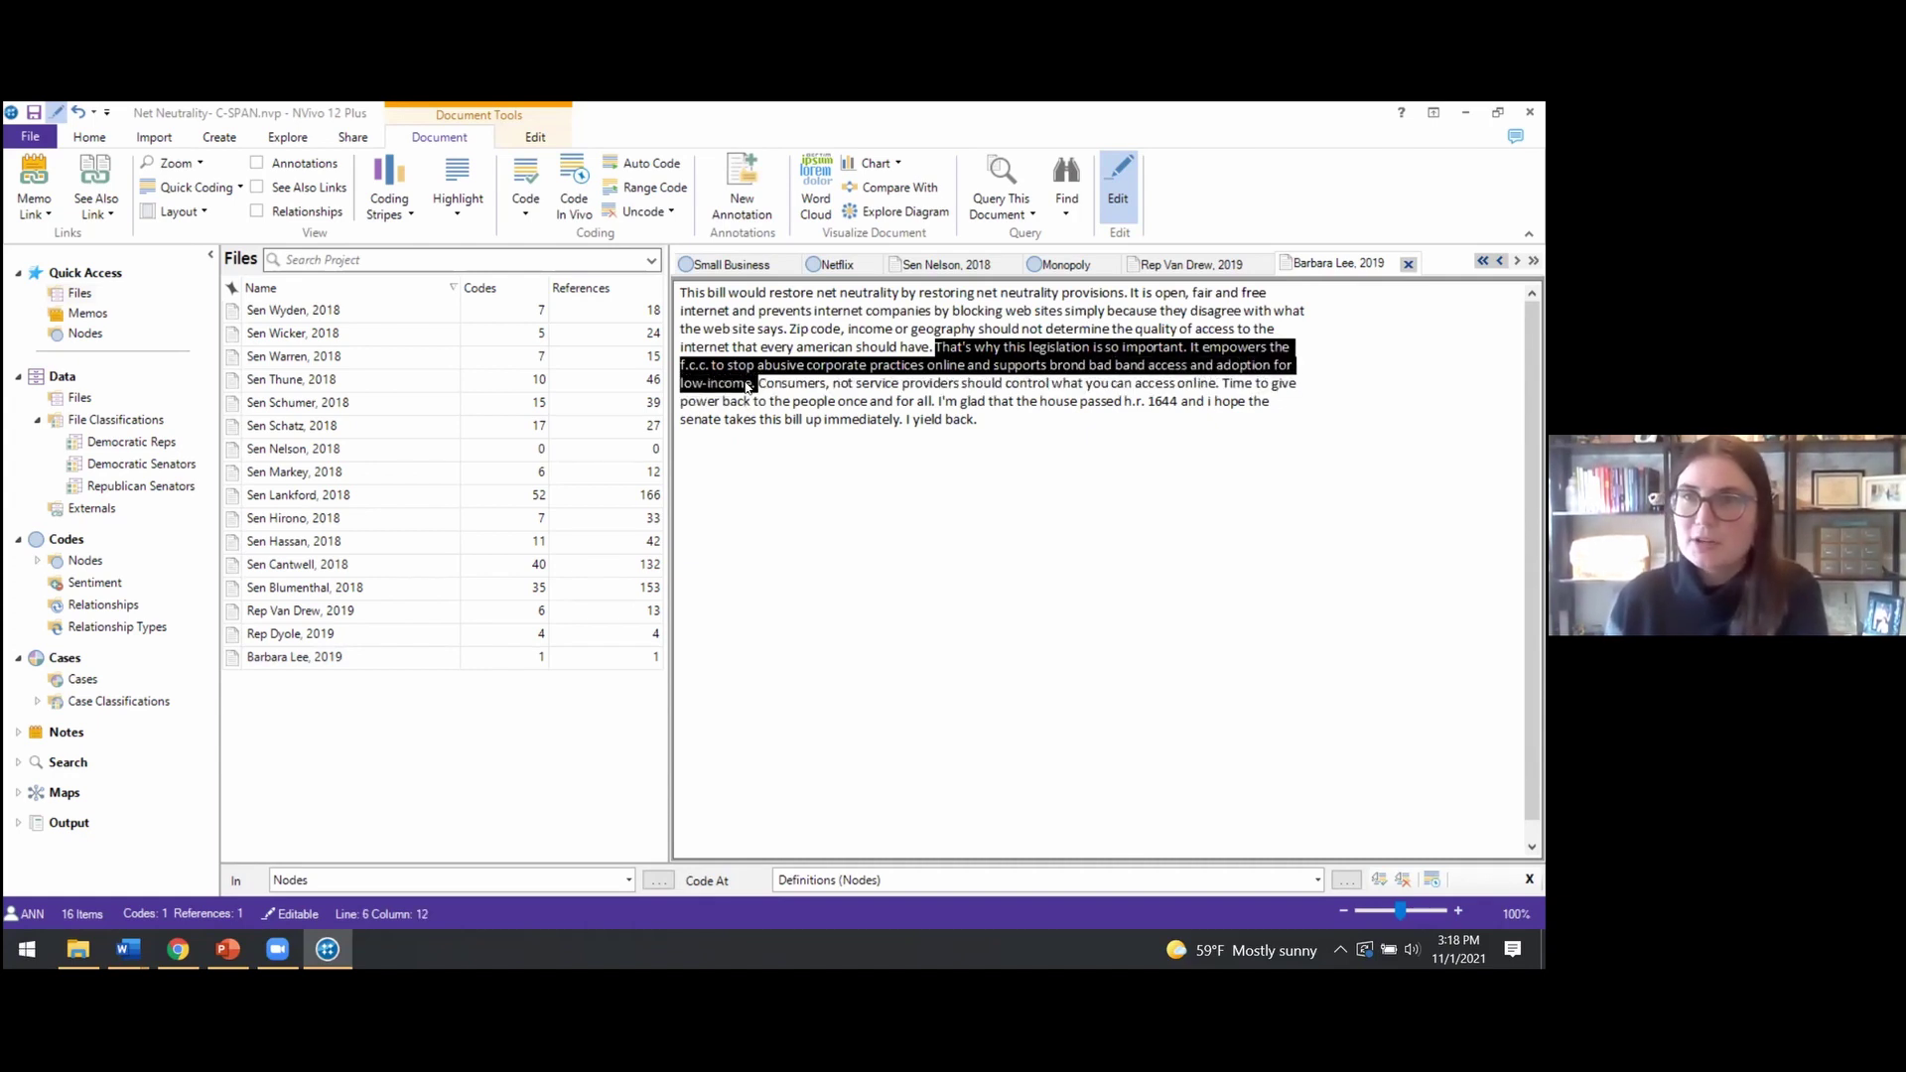
pyautogui.rightClick(732, 375)
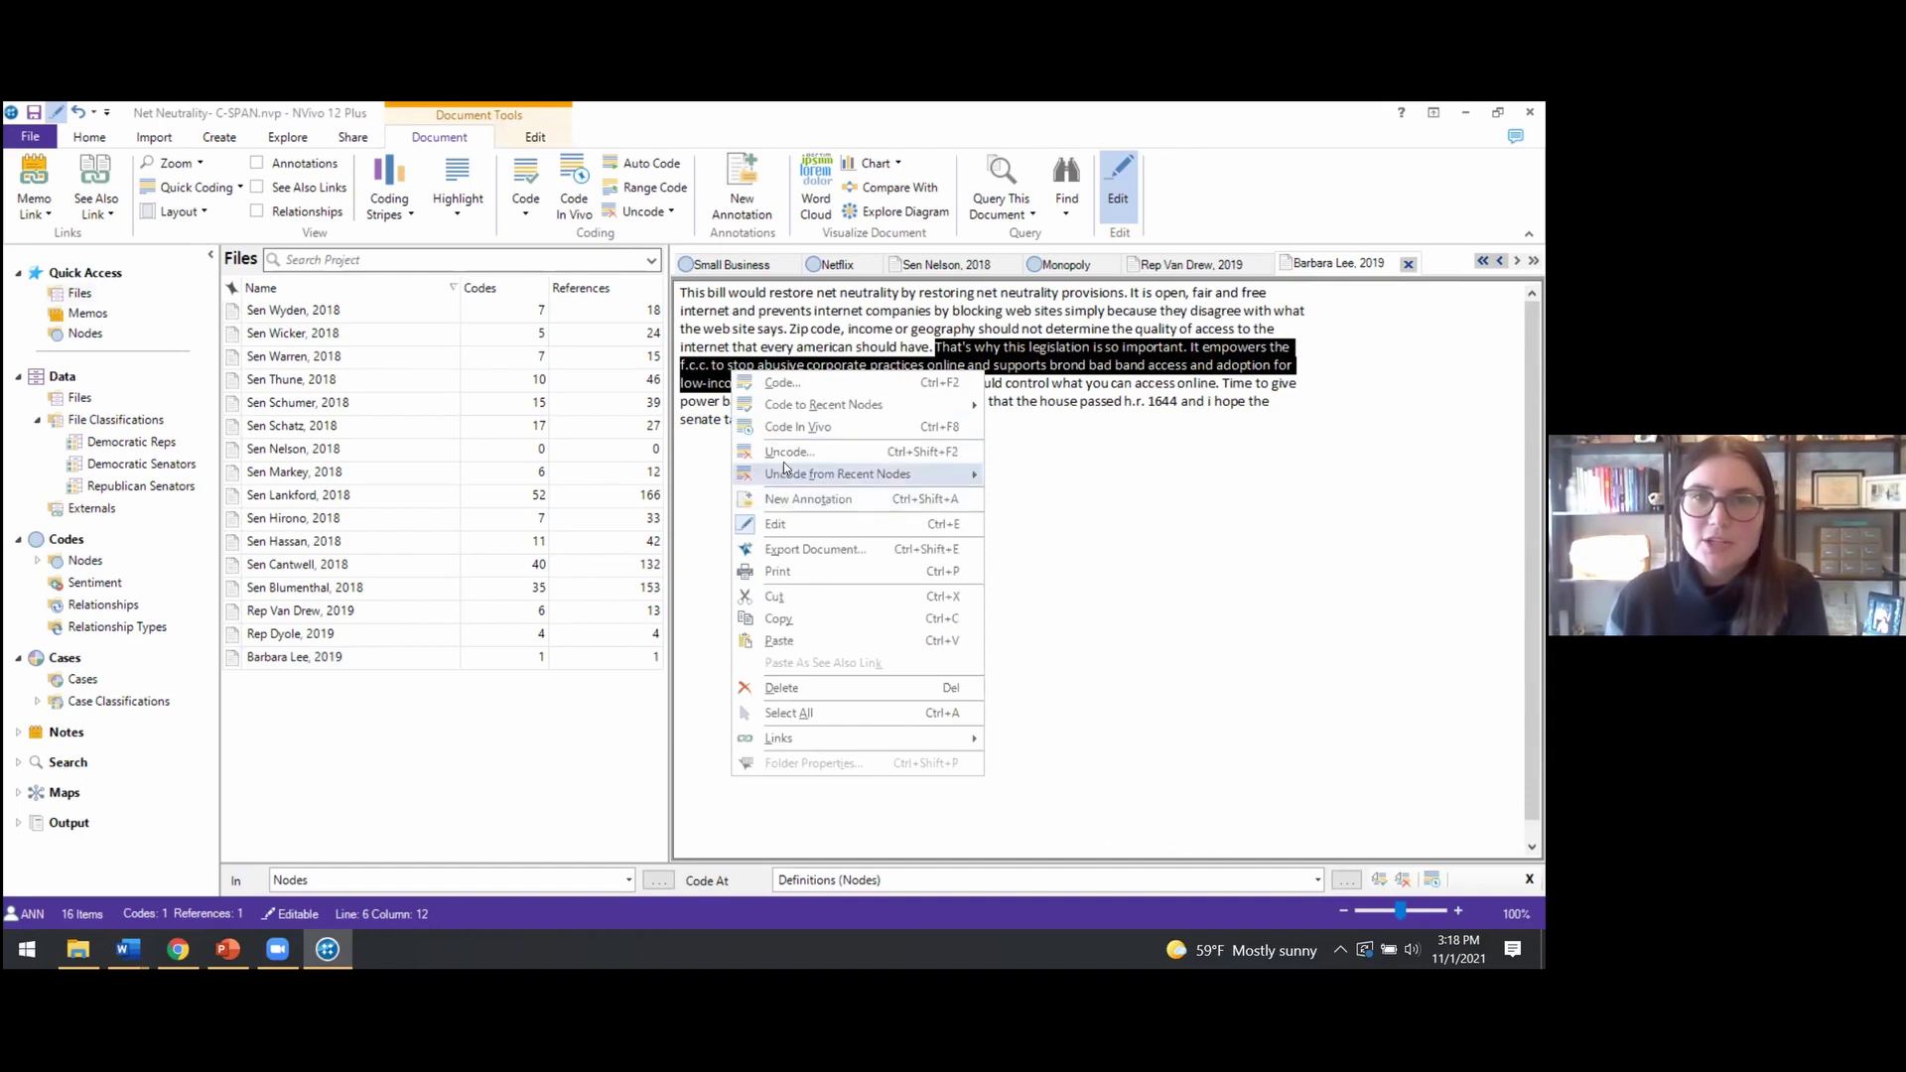
pyautogui.click(789, 384)
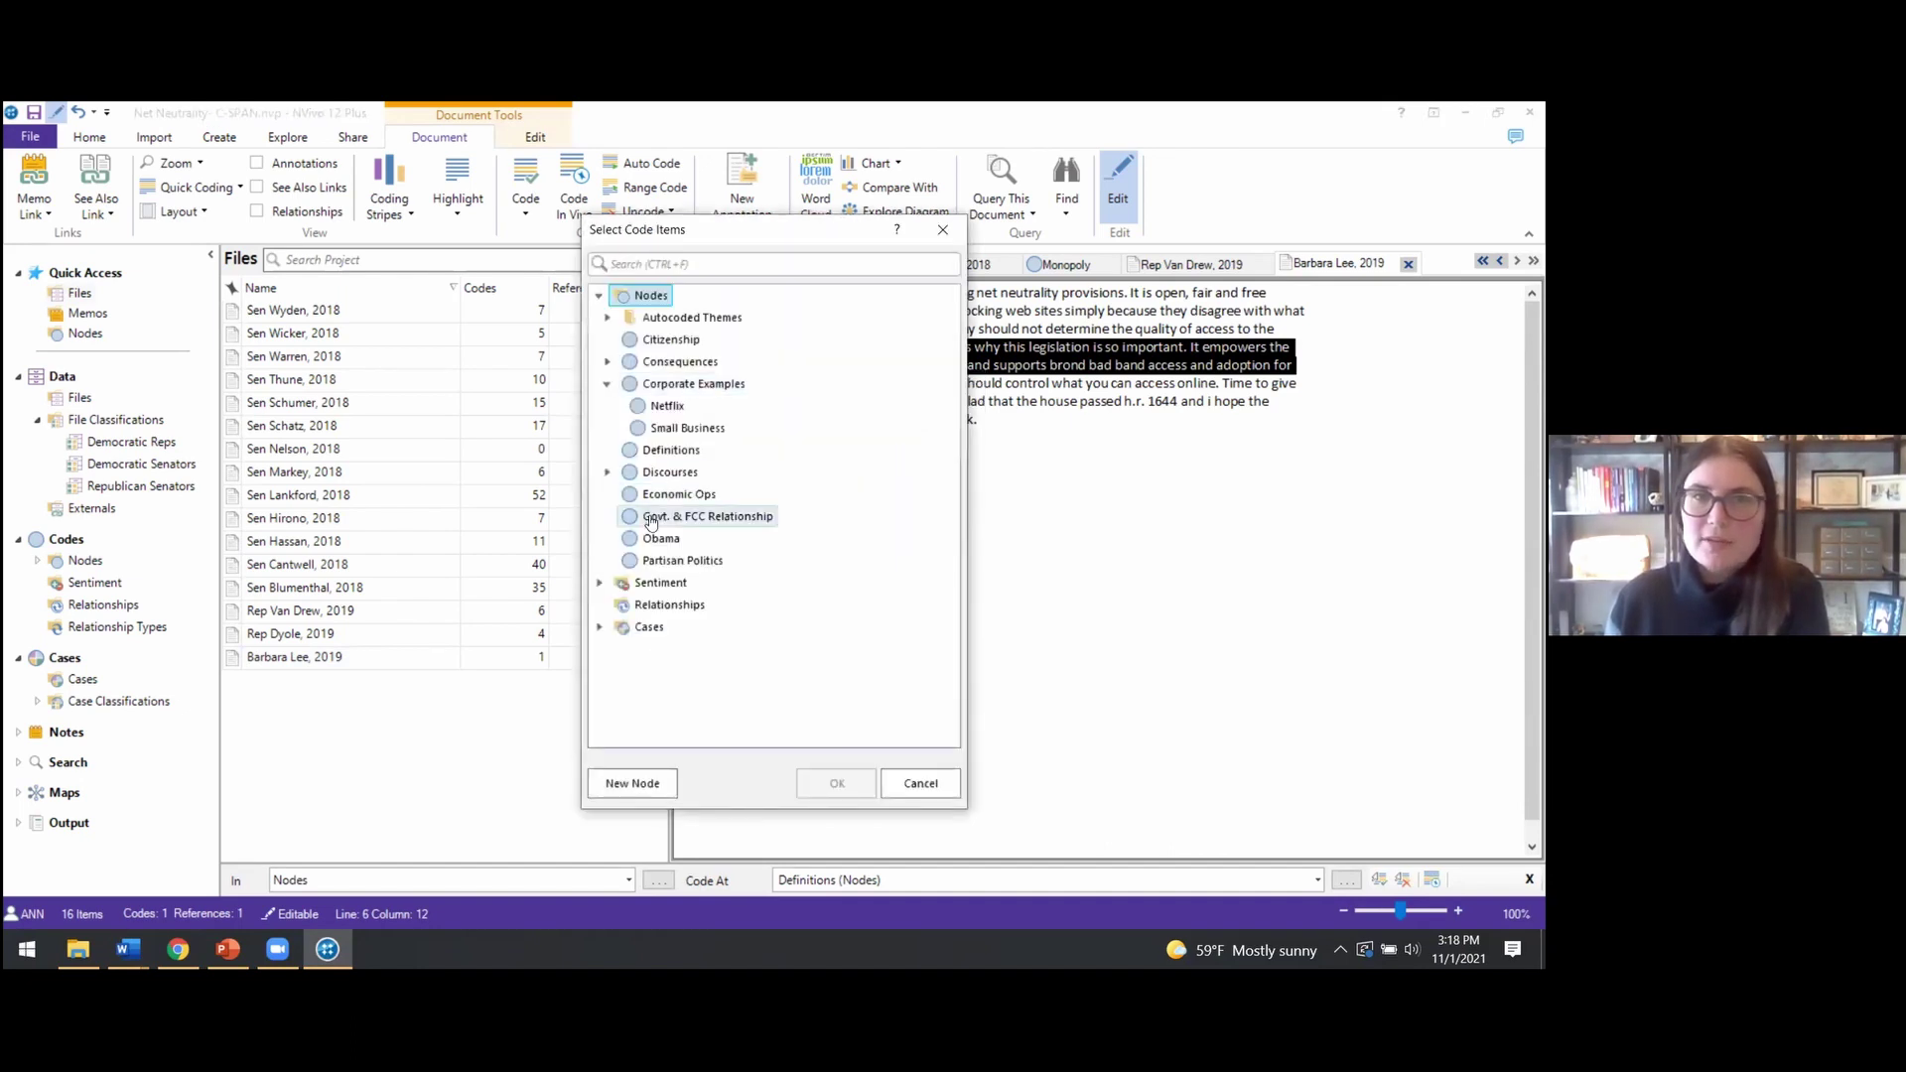
pyautogui.click(651, 518)
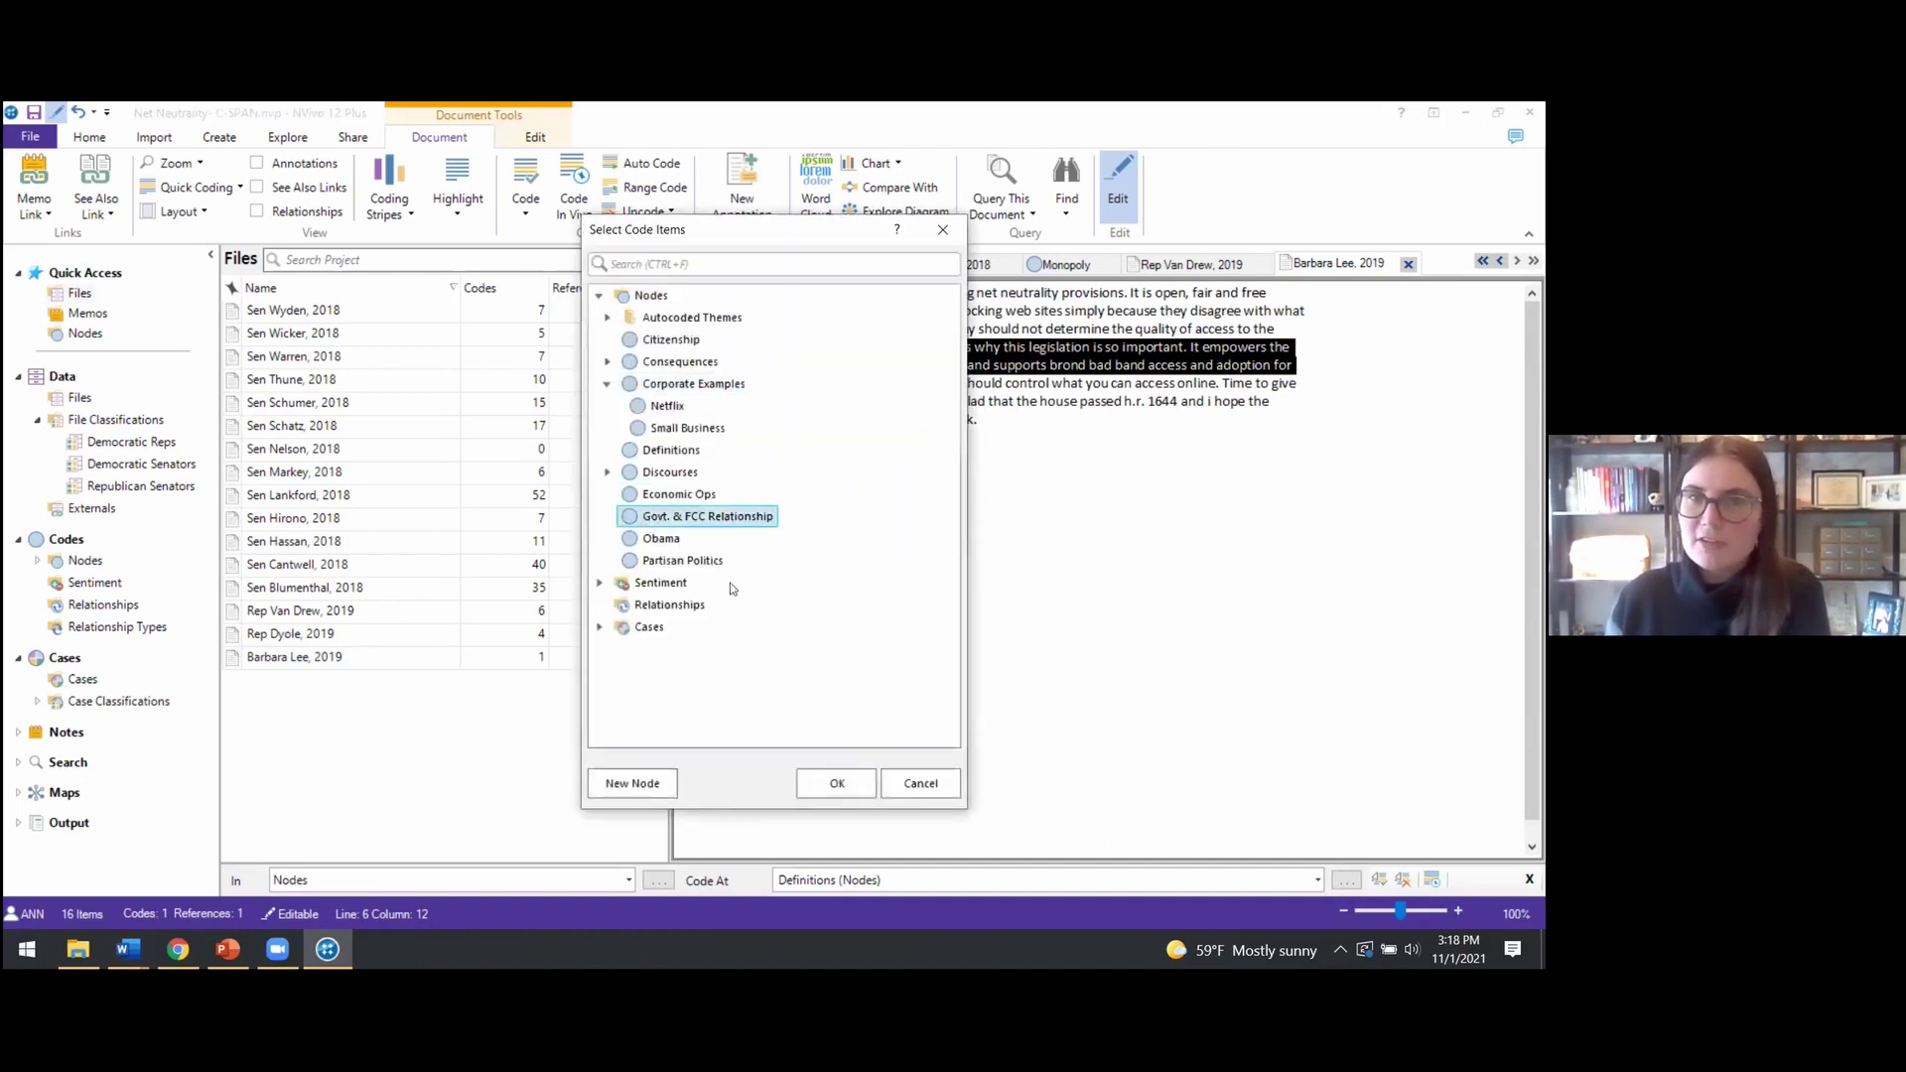
pyautogui.click(840, 777)
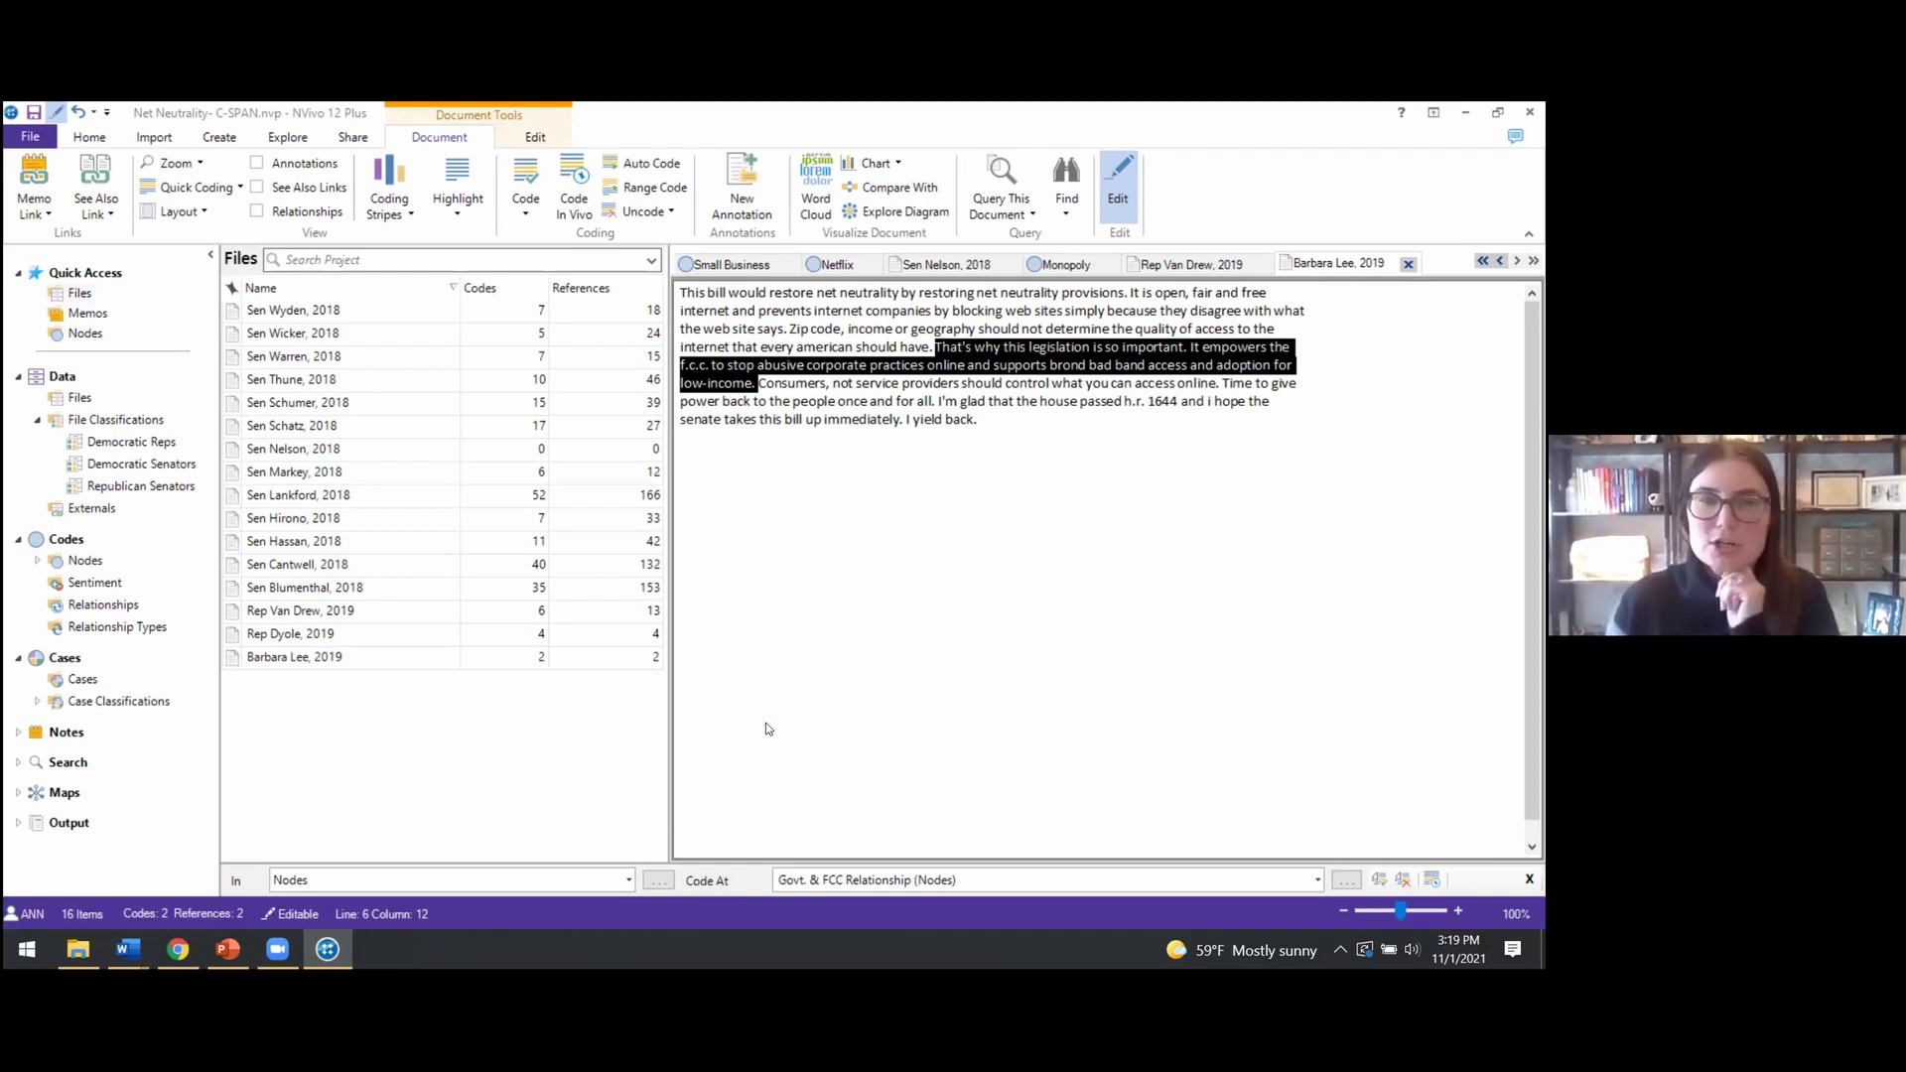
# Return to the C-SPAN page in Chrome, expand Louie Gohmert Jr.'s 03:24:31 transcript entry and skim its full text
pyautogui.click(182, 954)
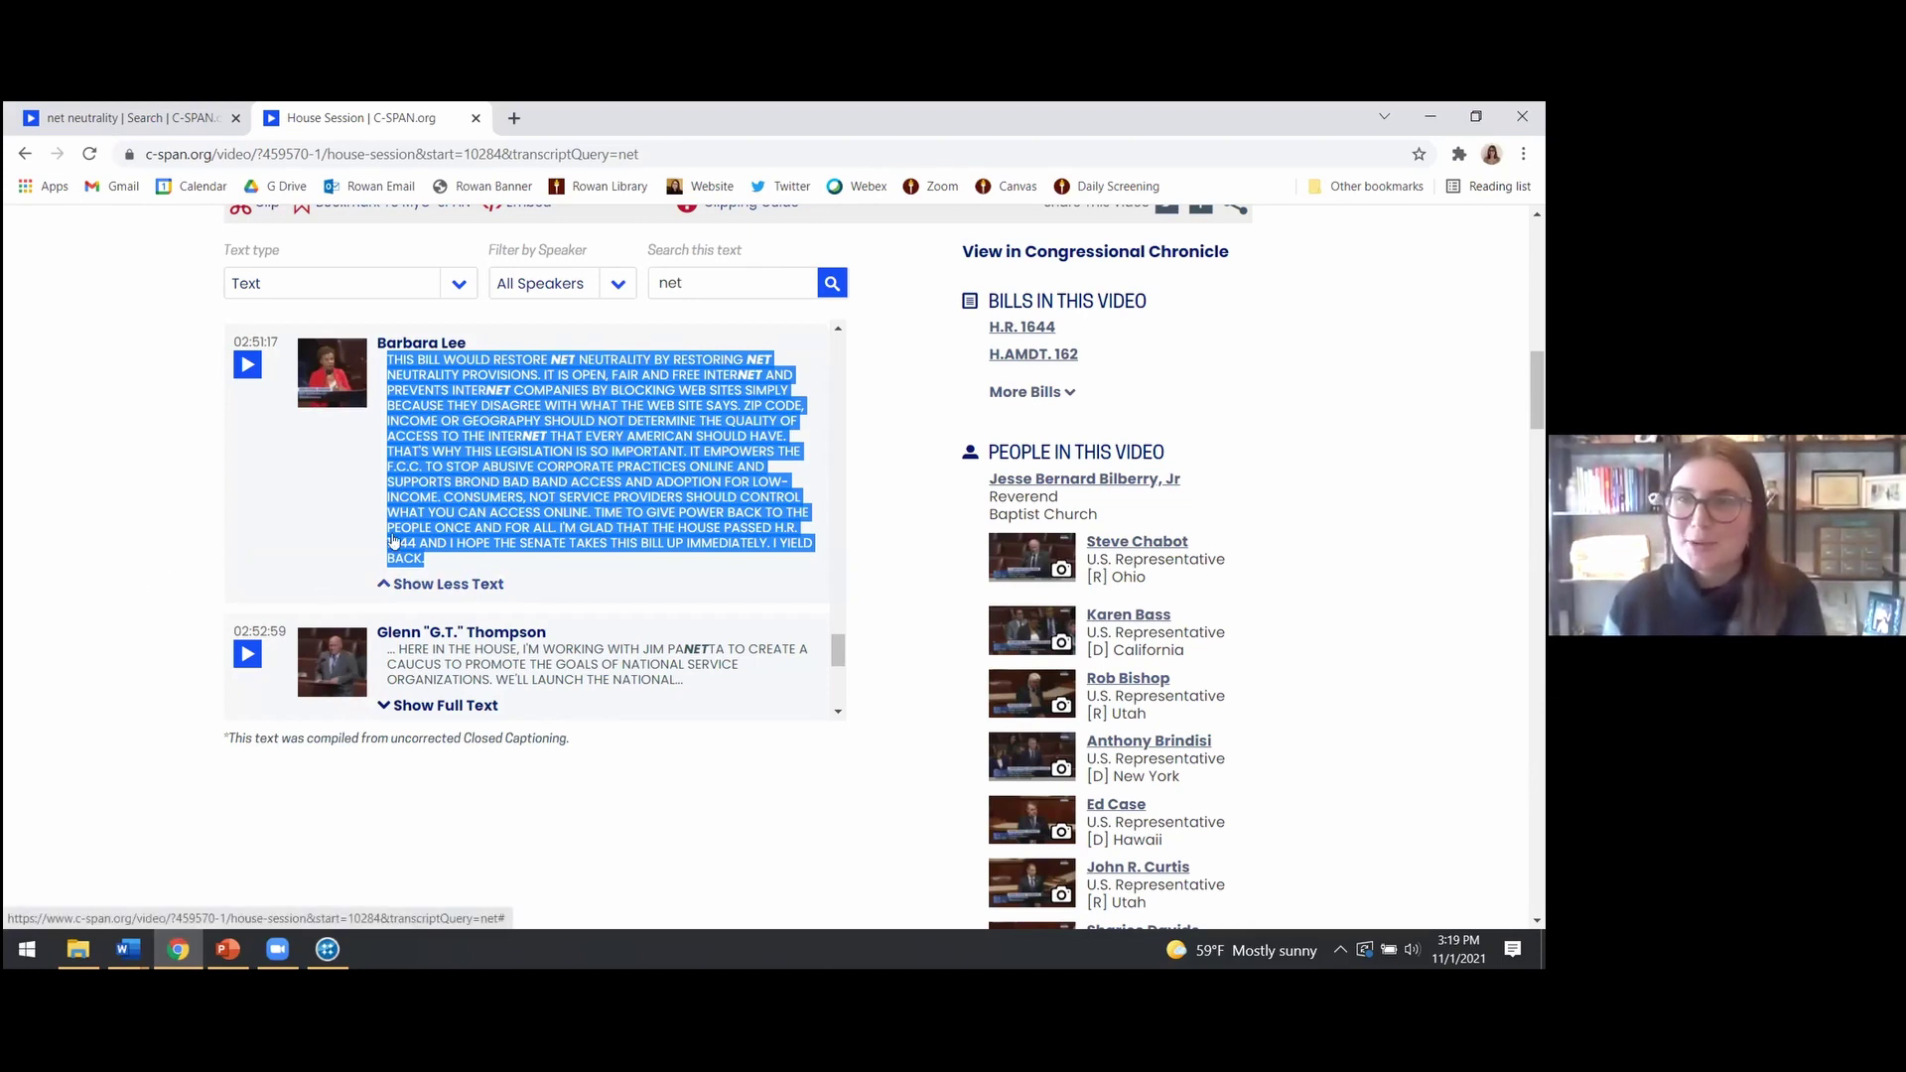
pyautogui.scroll(-2, 397, 541)
pyautogui.scroll(-1, 401, 537)
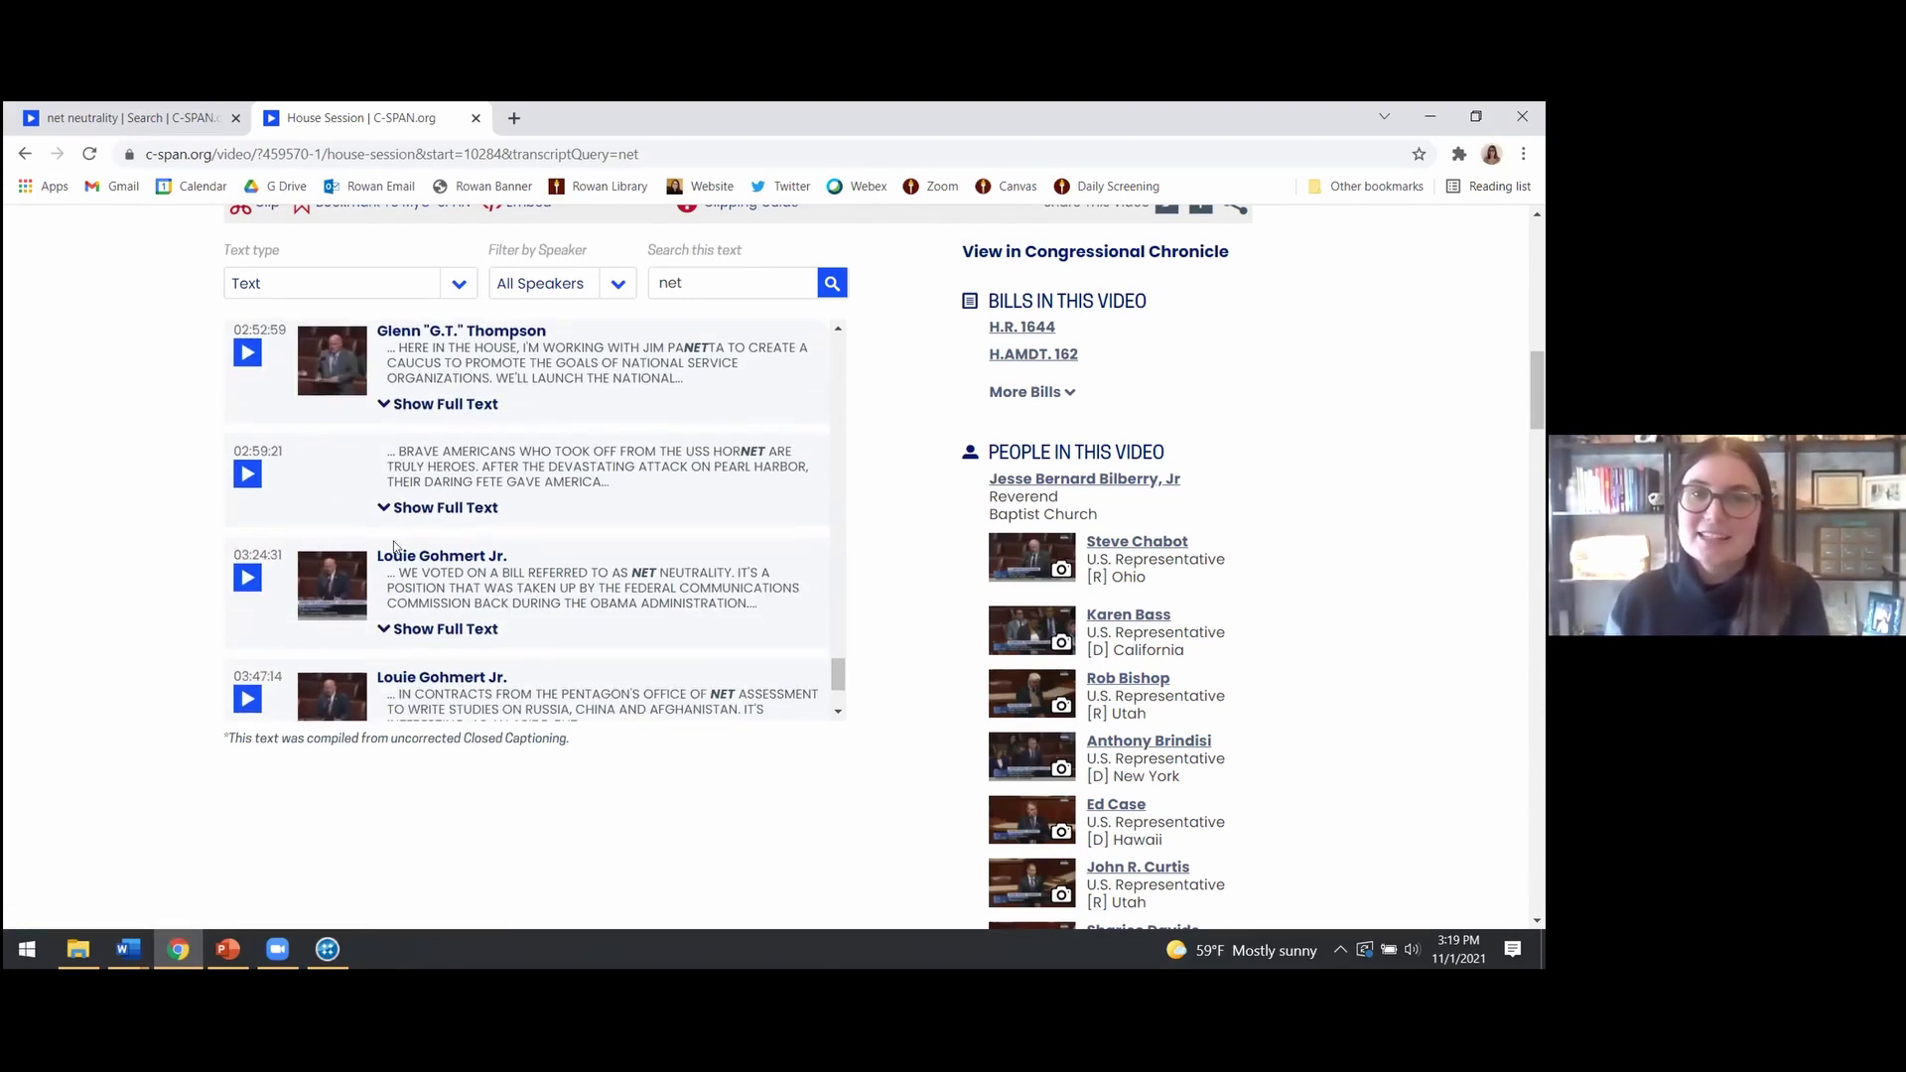
pyautogui.scroll(-1, 437, 521)
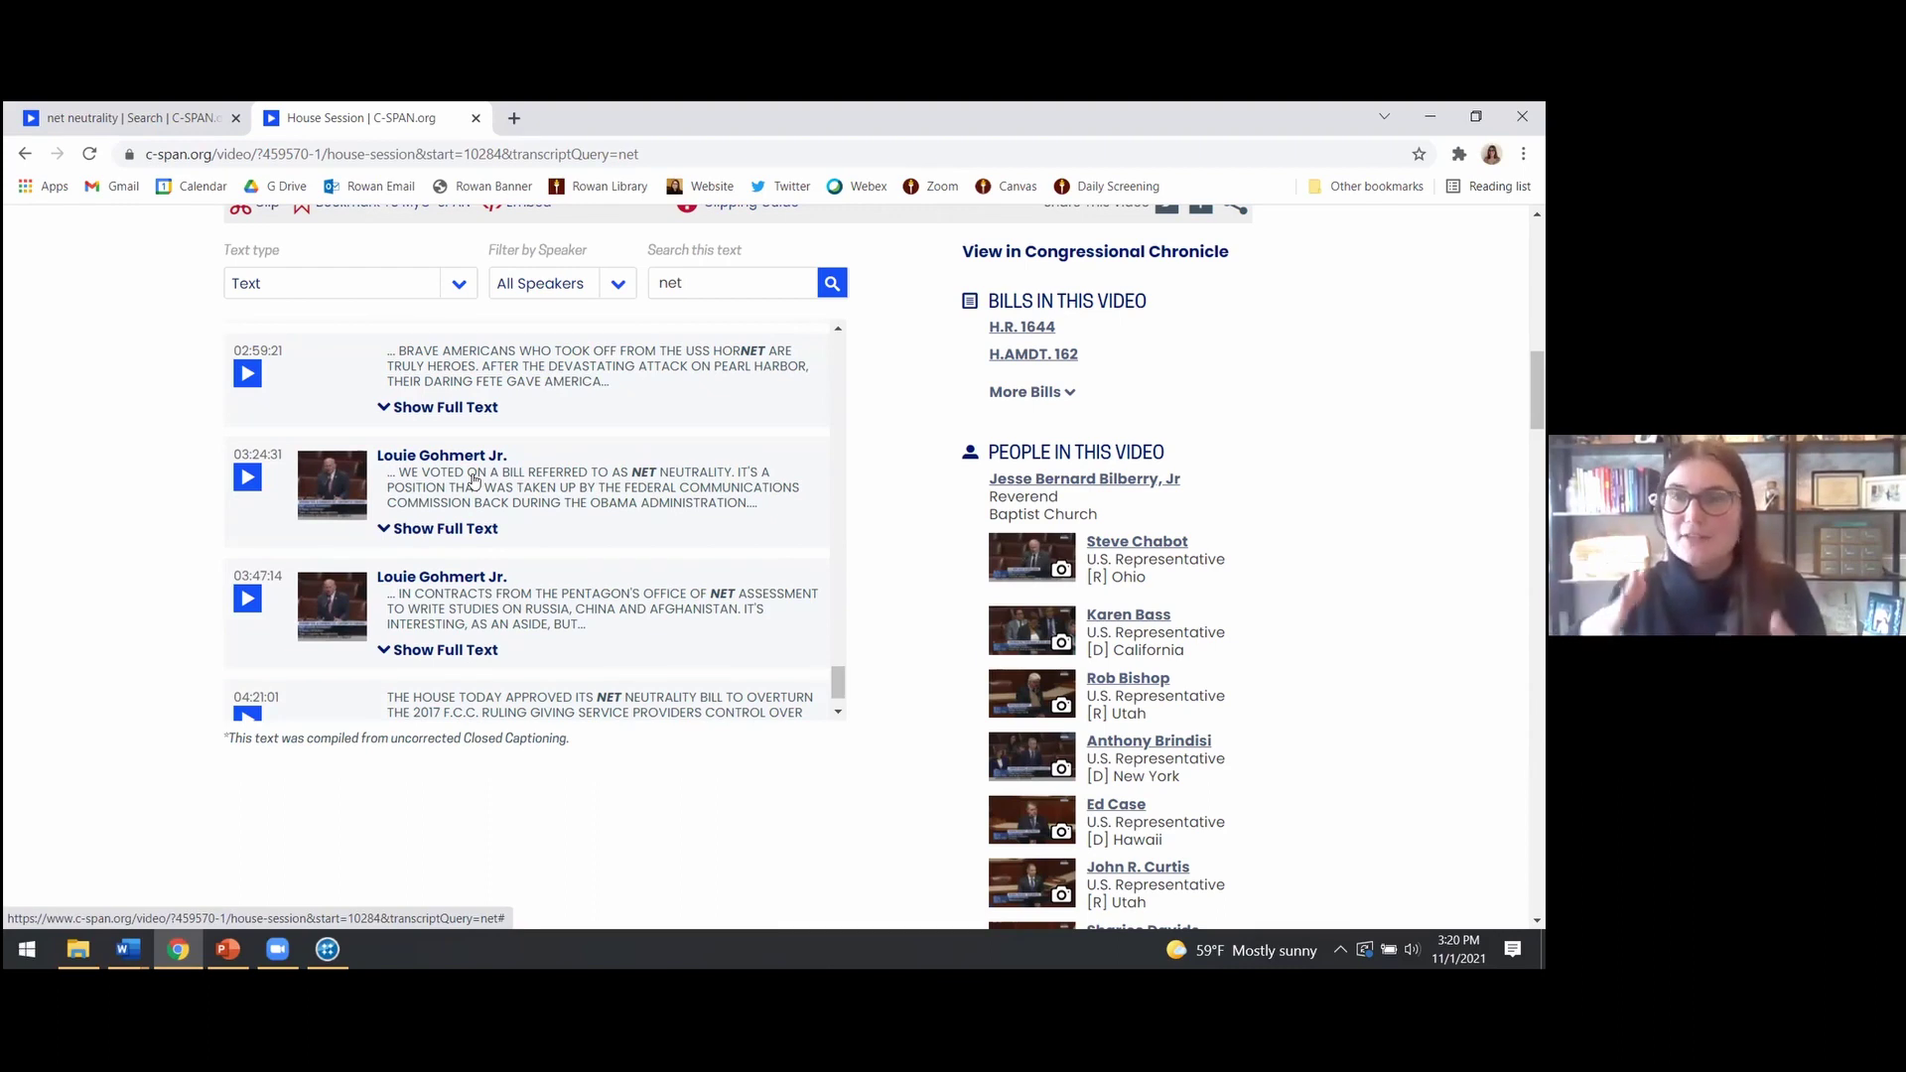
pyautogui.click(444, 528)
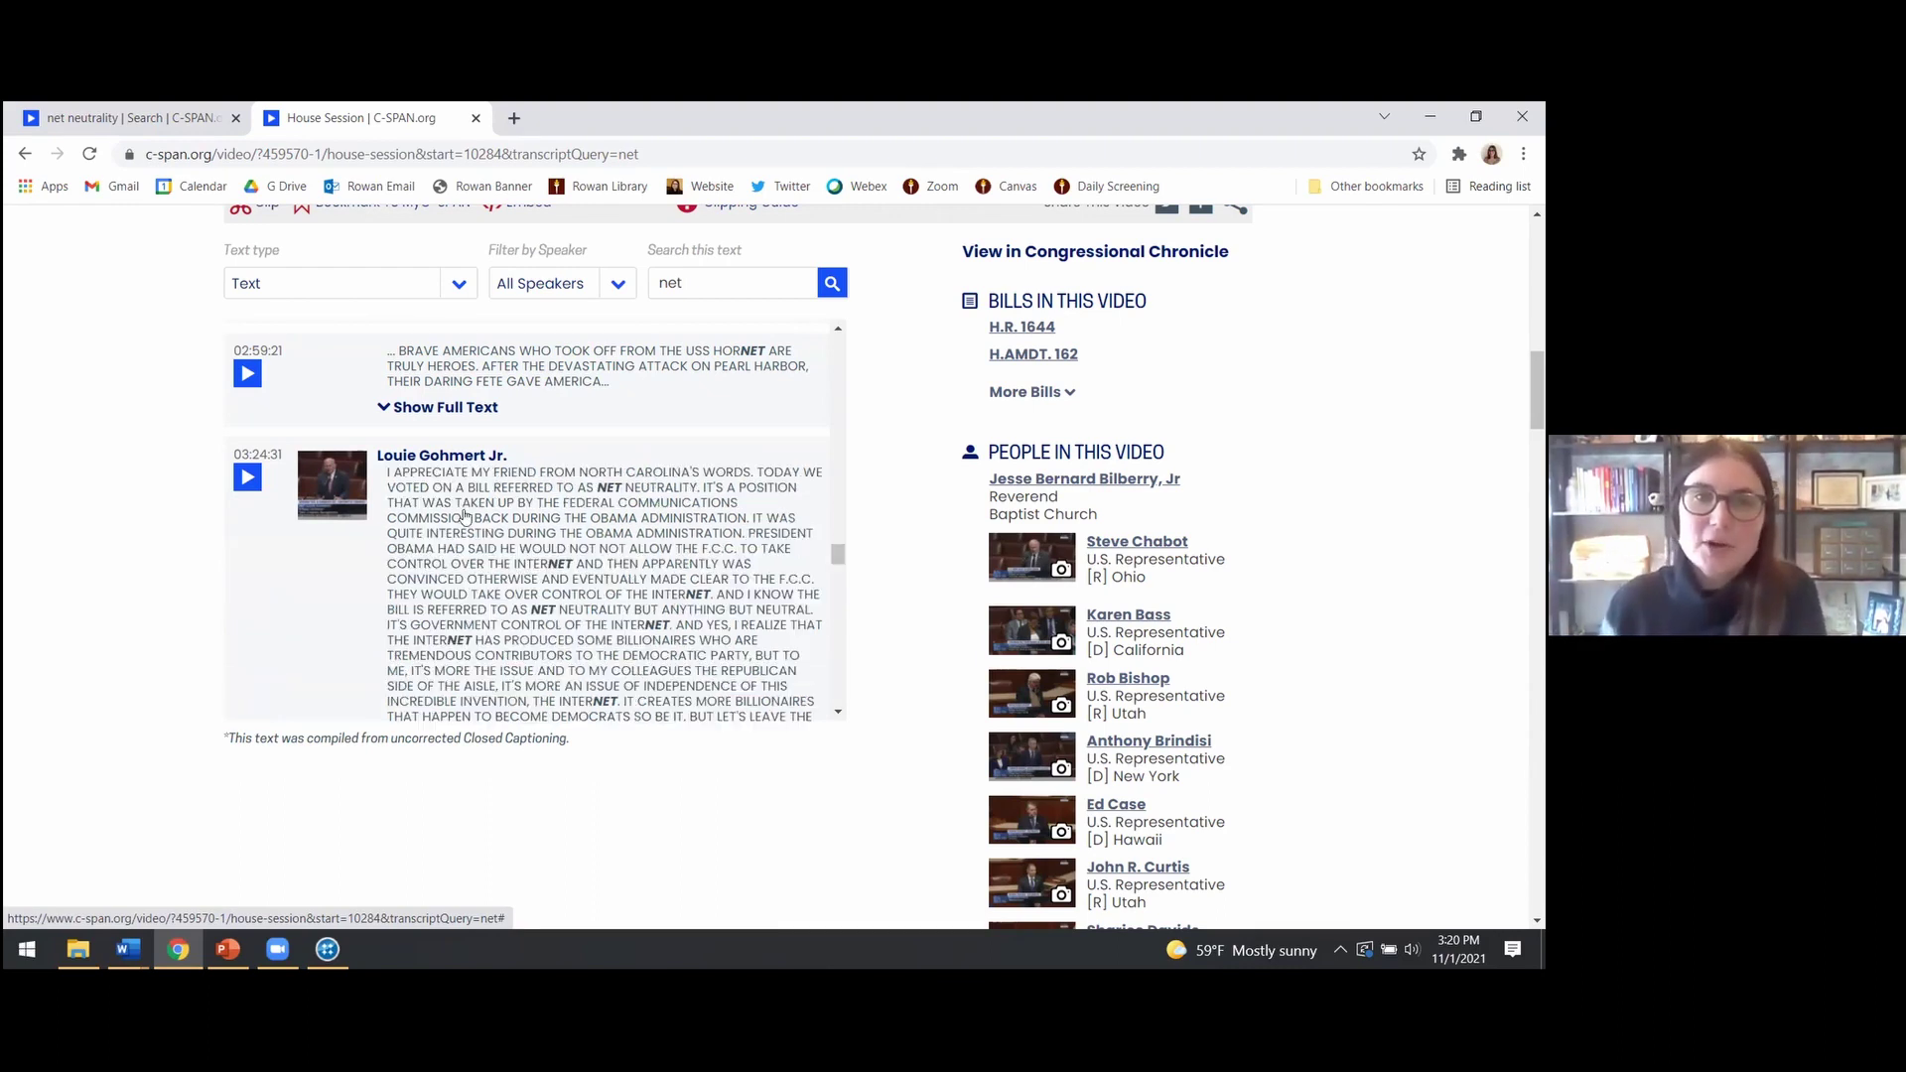
pyautogui.scroll(-10, 575, 478)
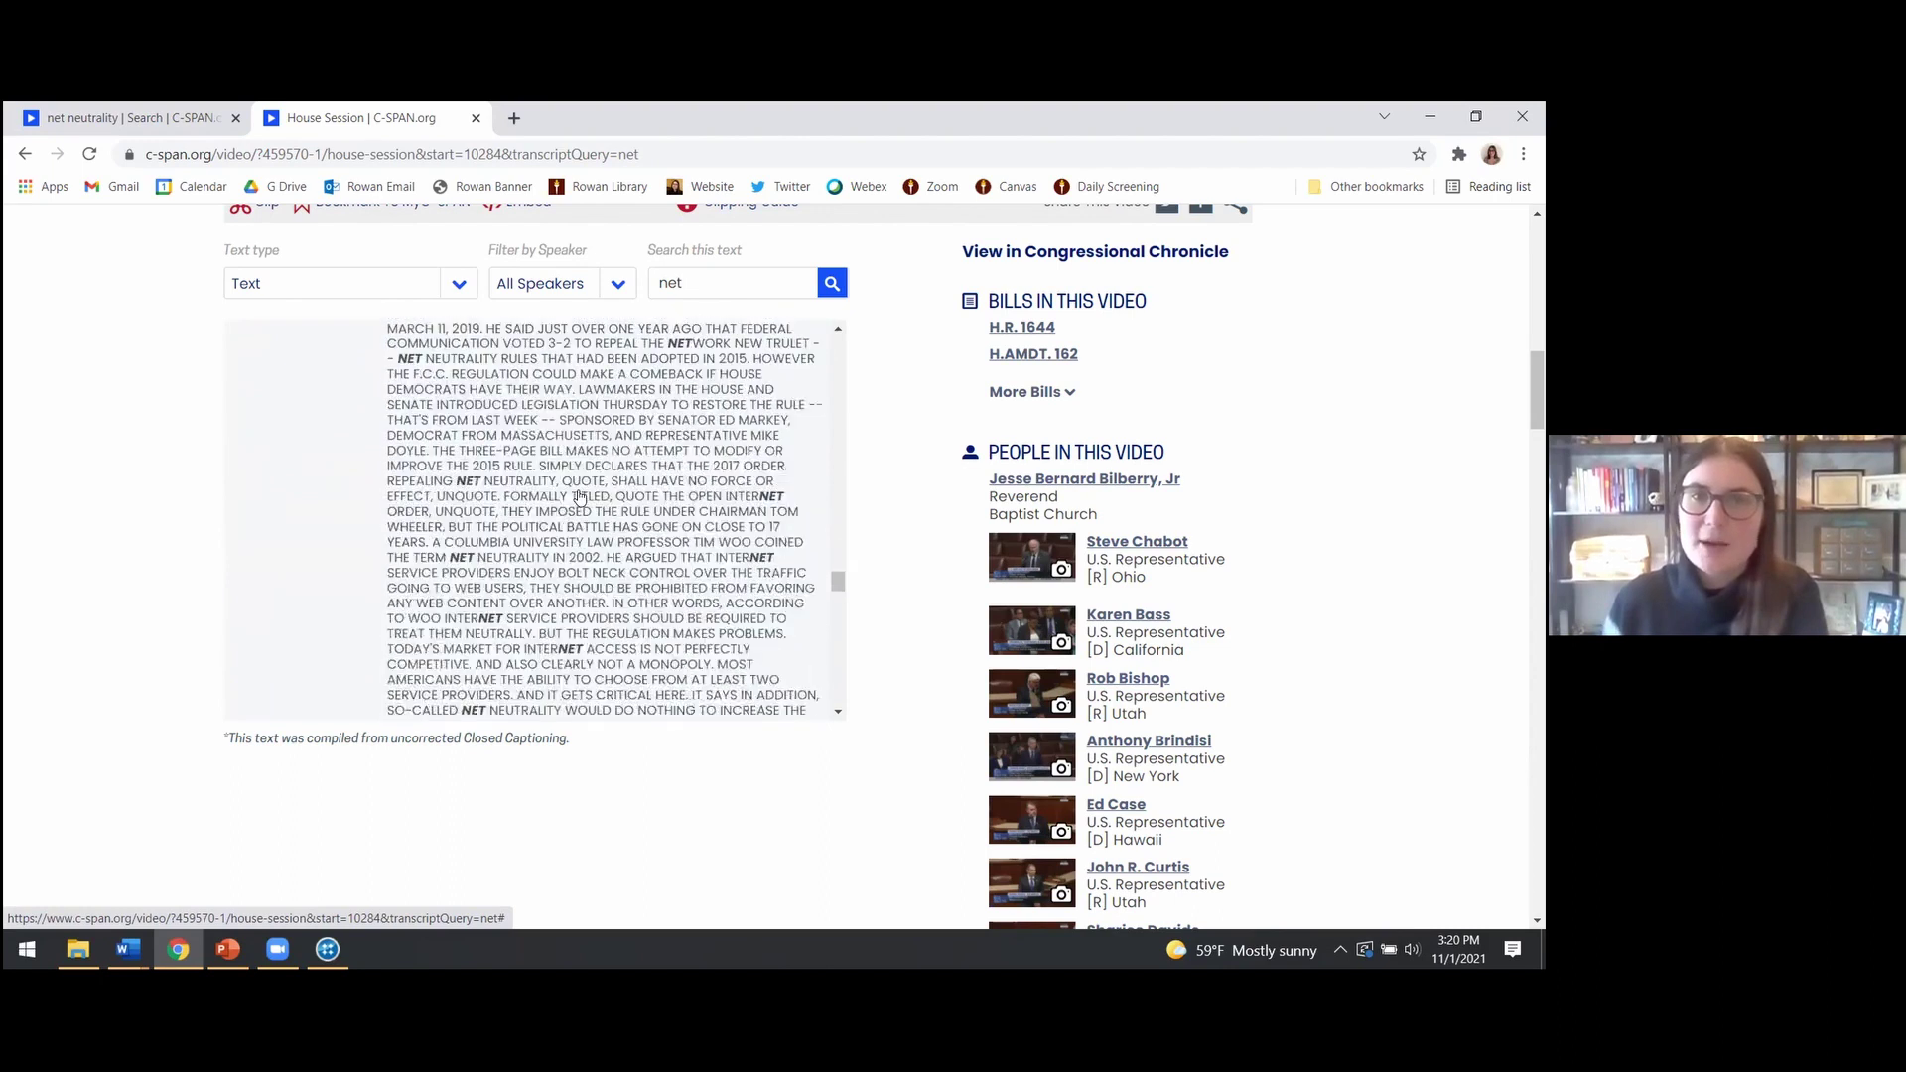
pyautogui.scroll(-10, 579, 496)
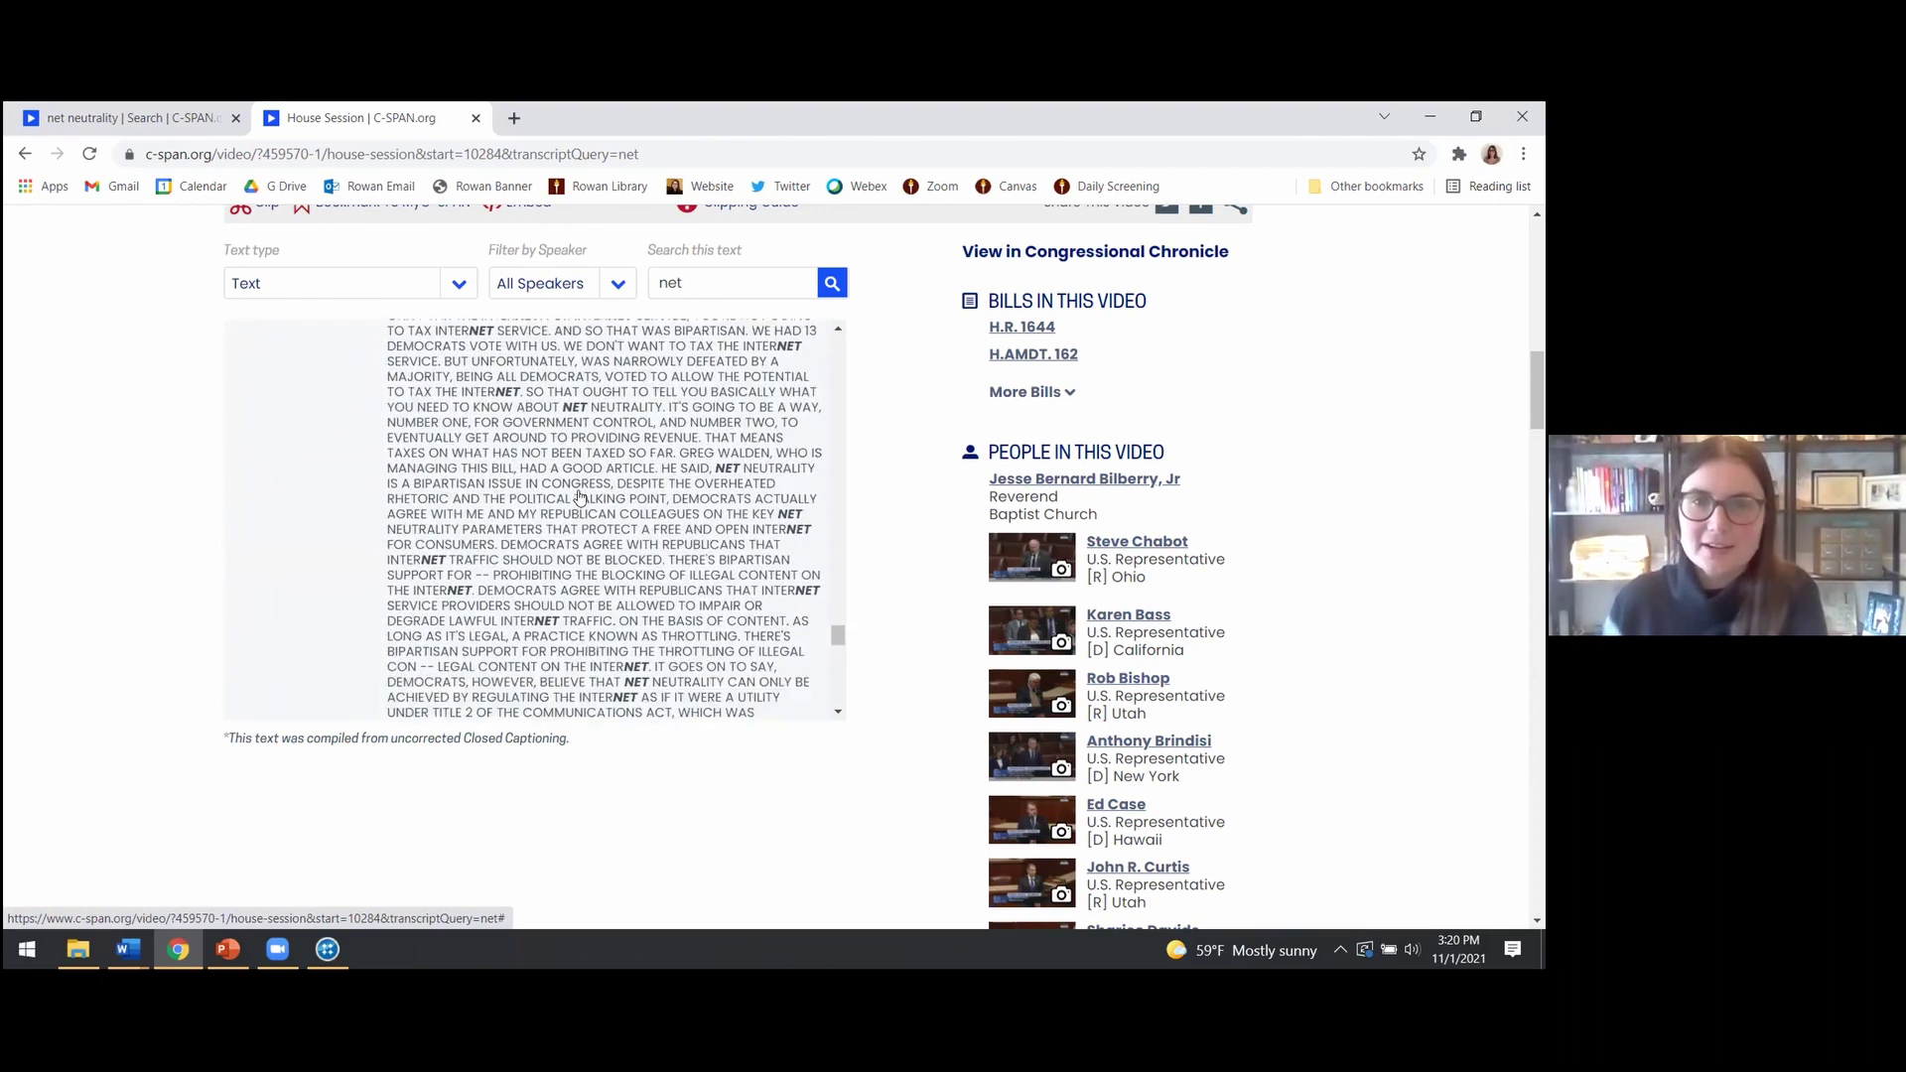
pyautogui.scroll(-10, 580, 497)
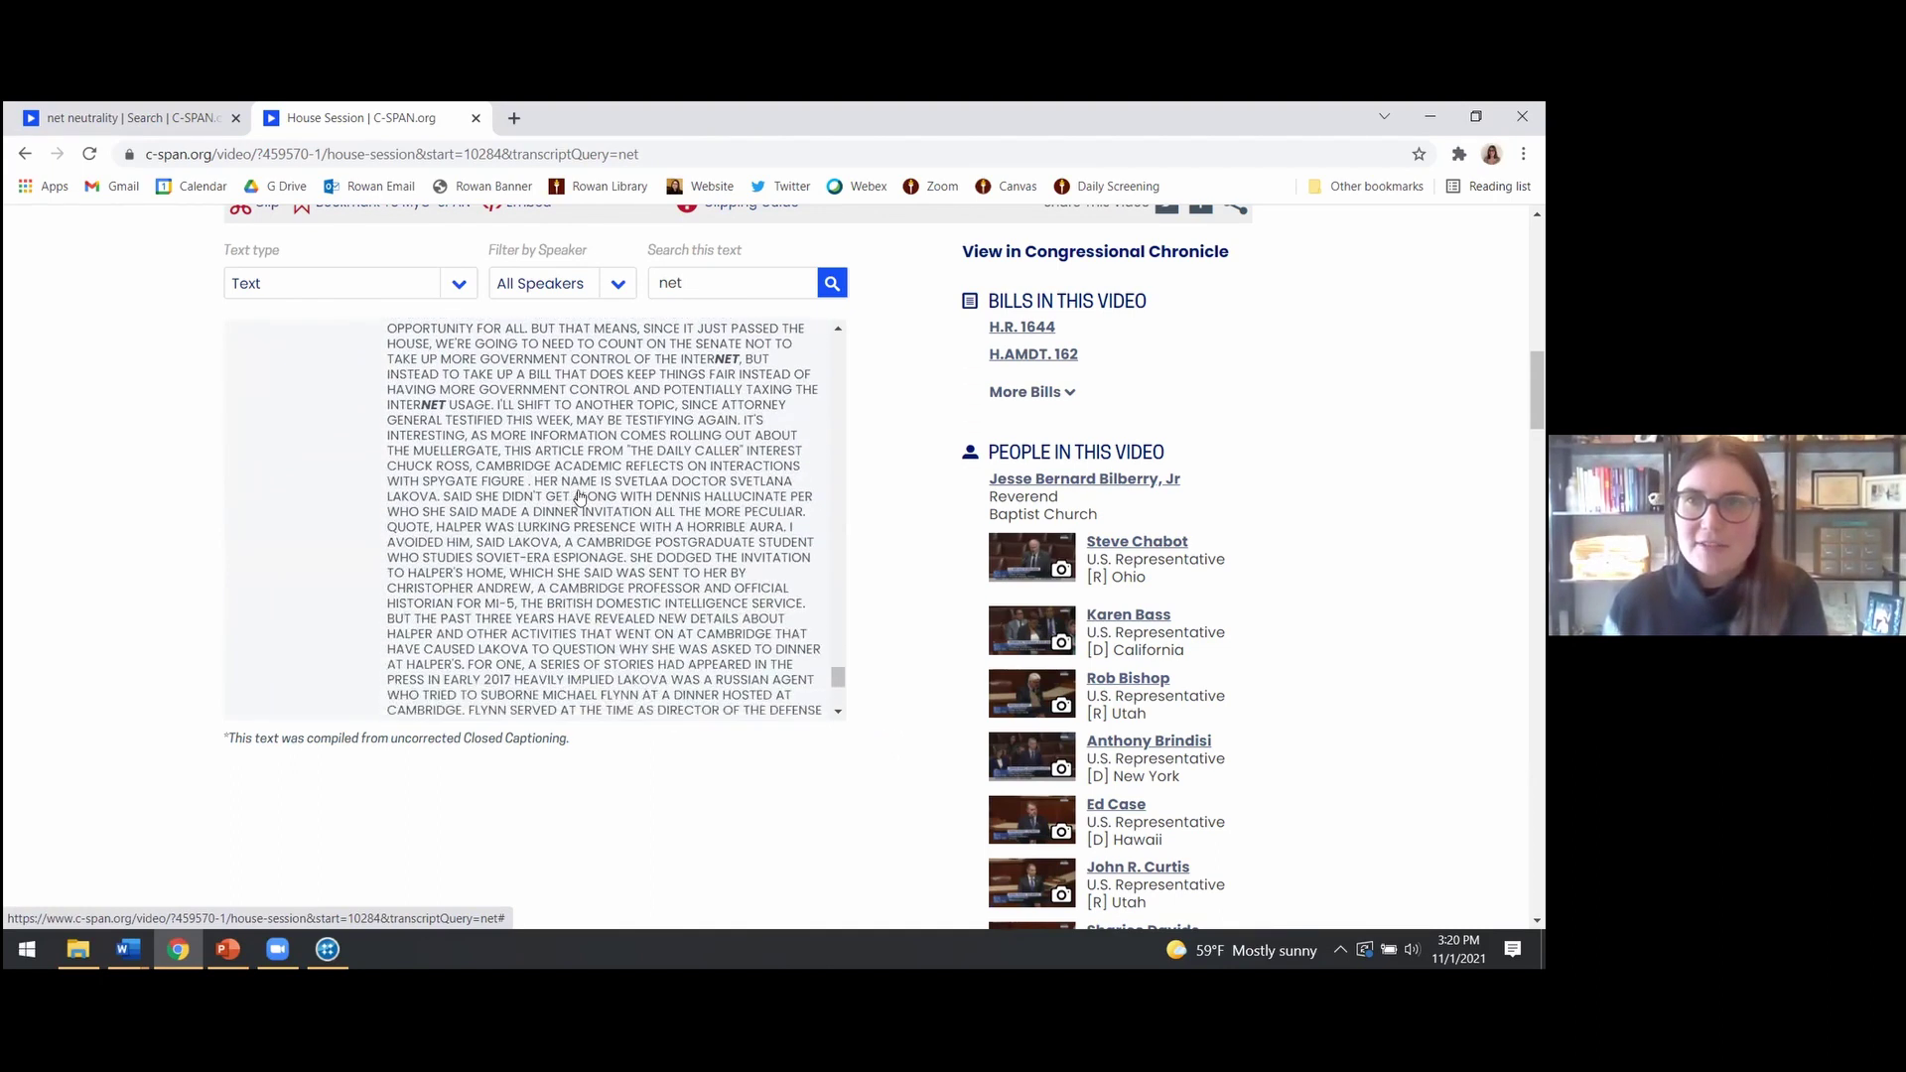
pyautogui.scroll(-1, 581, 497)
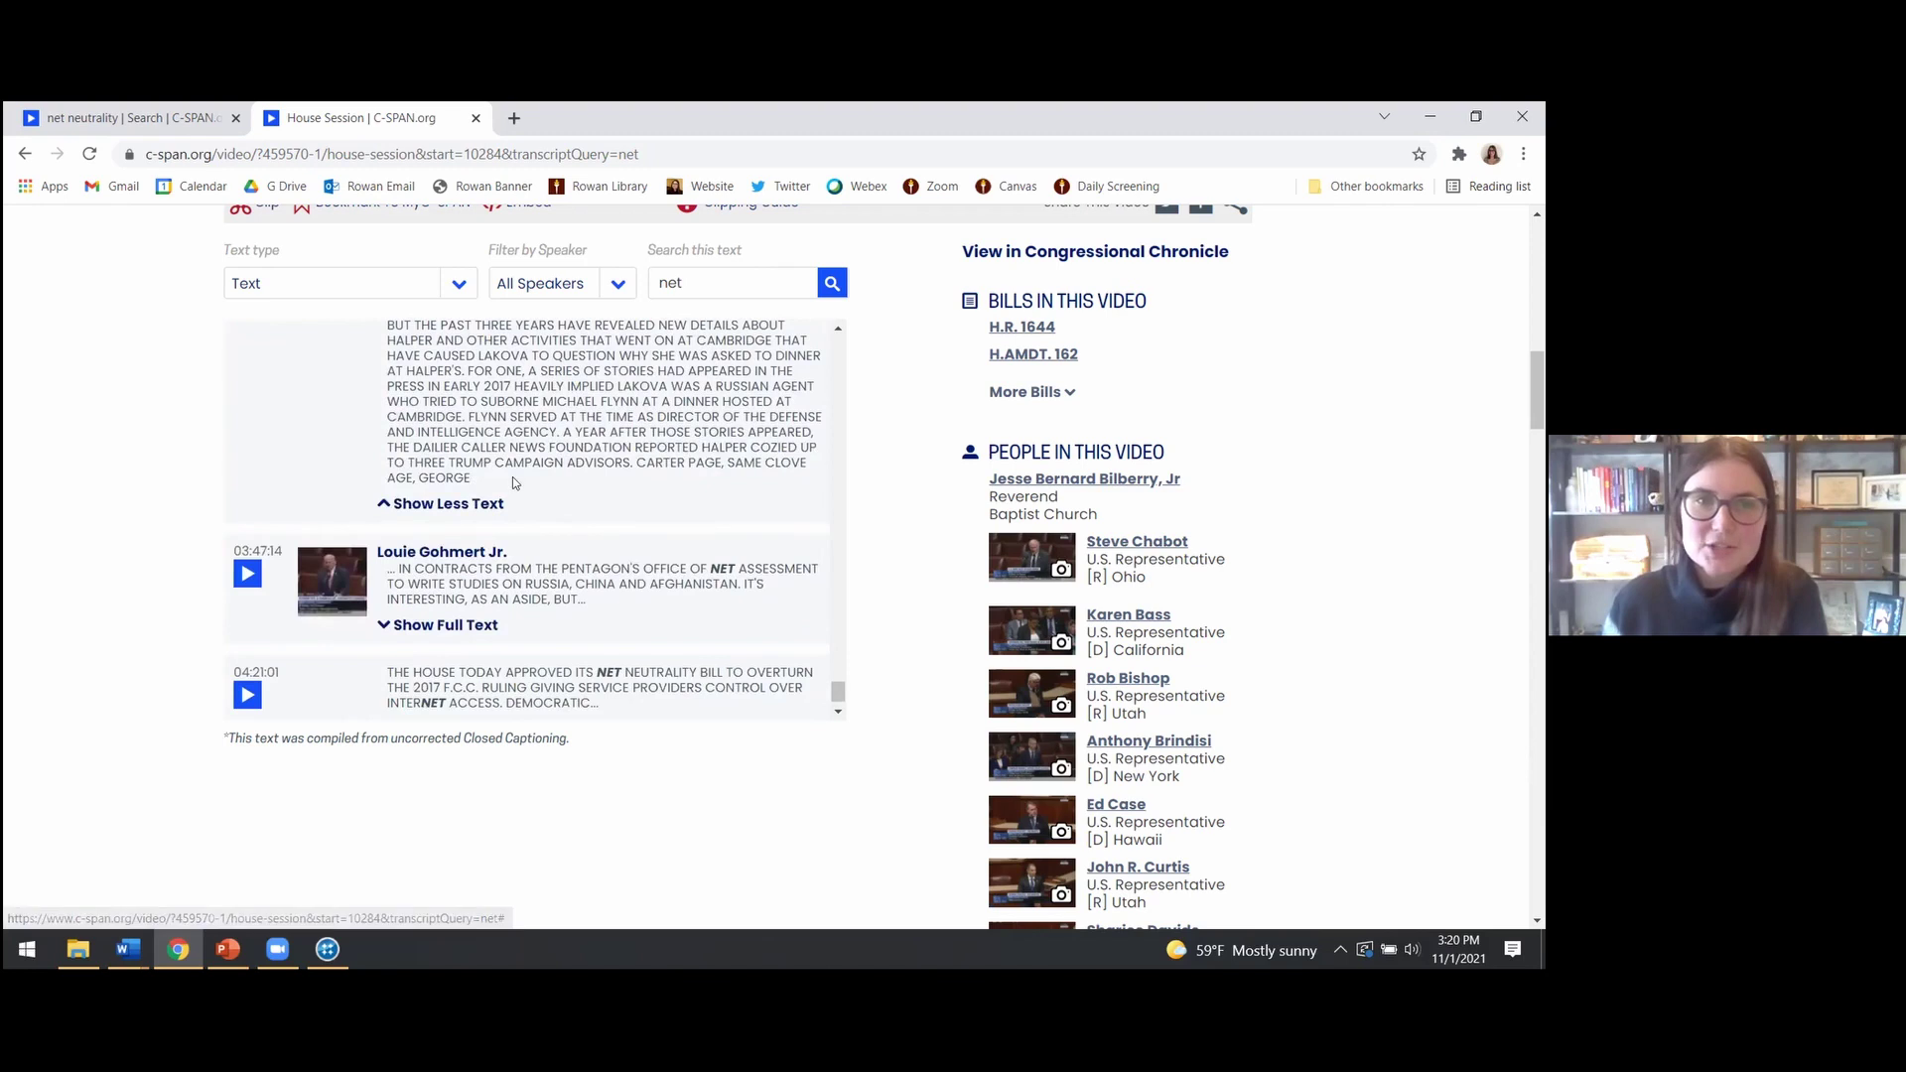
# Expand Louie Gohmert Jr.'s 03:47:14 transcript entry and skim it to the end for net neutrality content
pyautogui.click(471, 614)
pyautogui.scroll(-10, 487, 606)
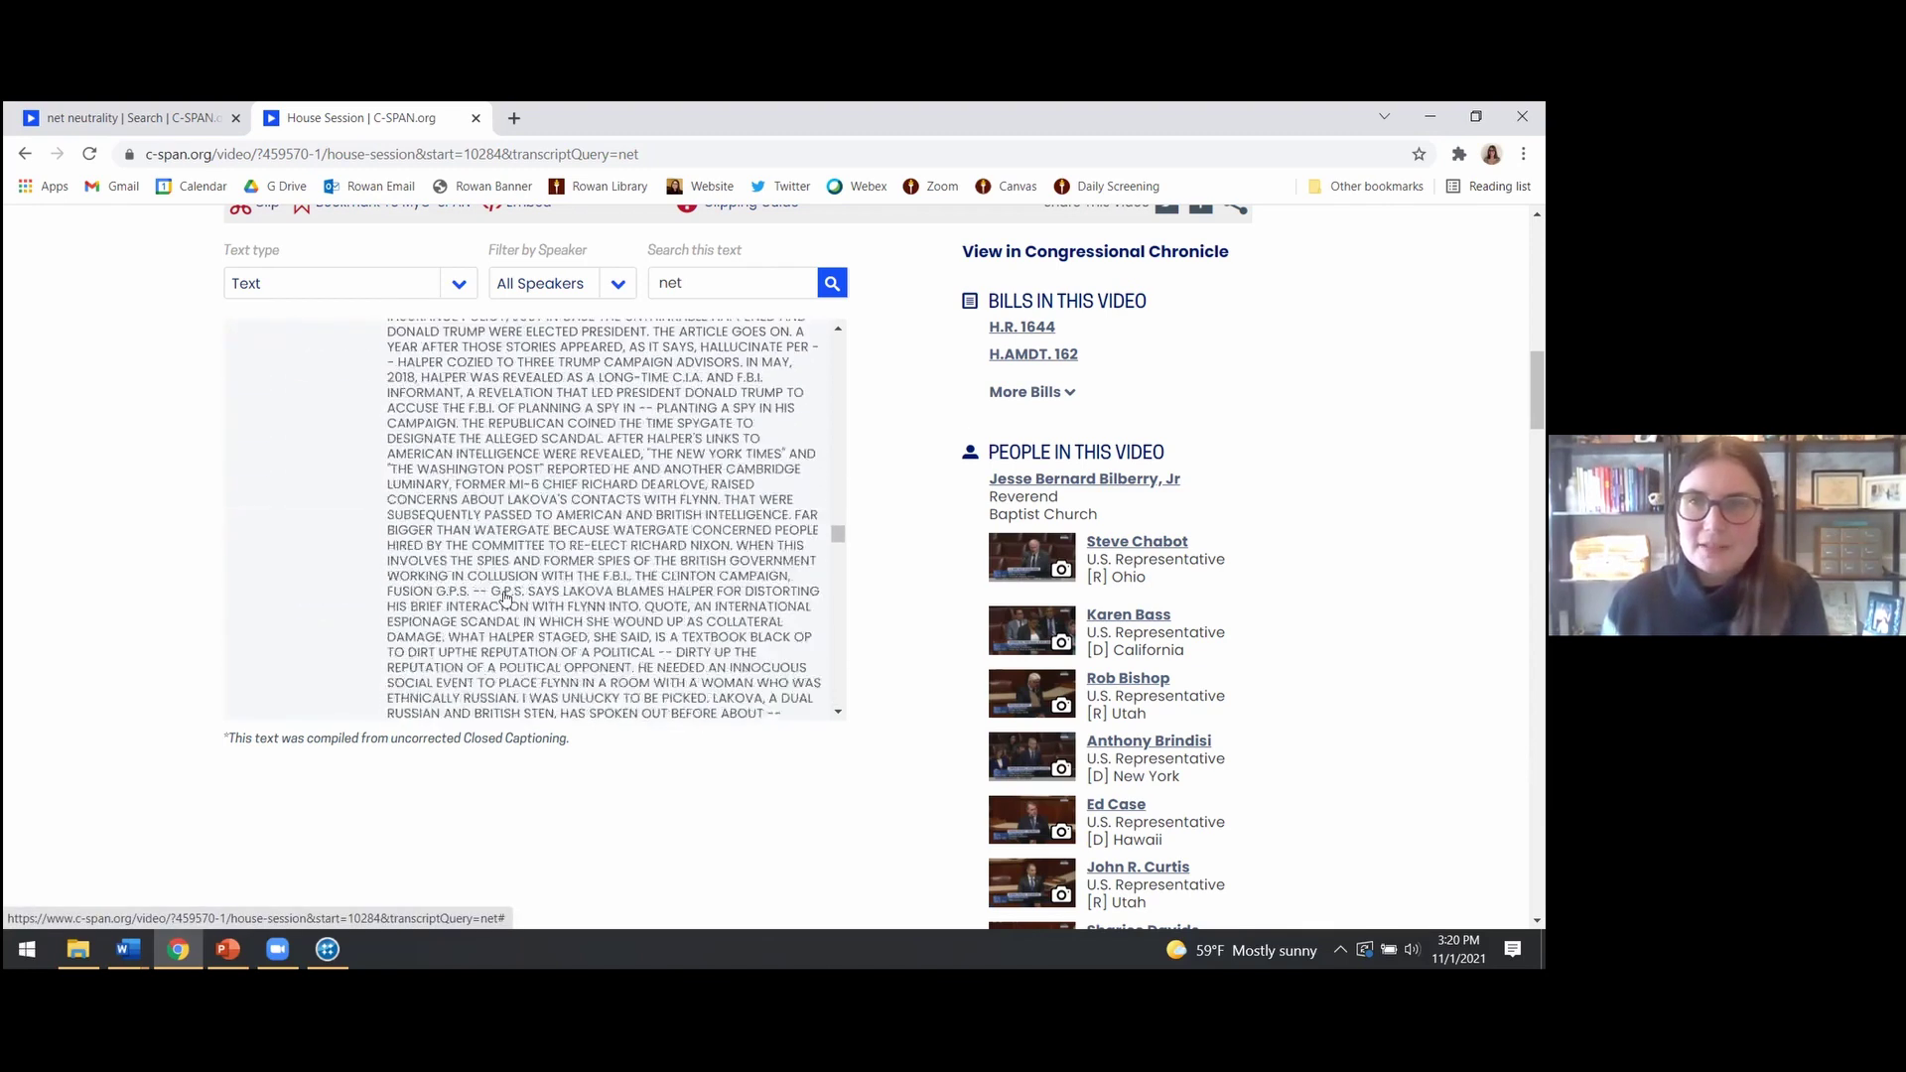
pyautogui.scroll(-10, 506, 596)
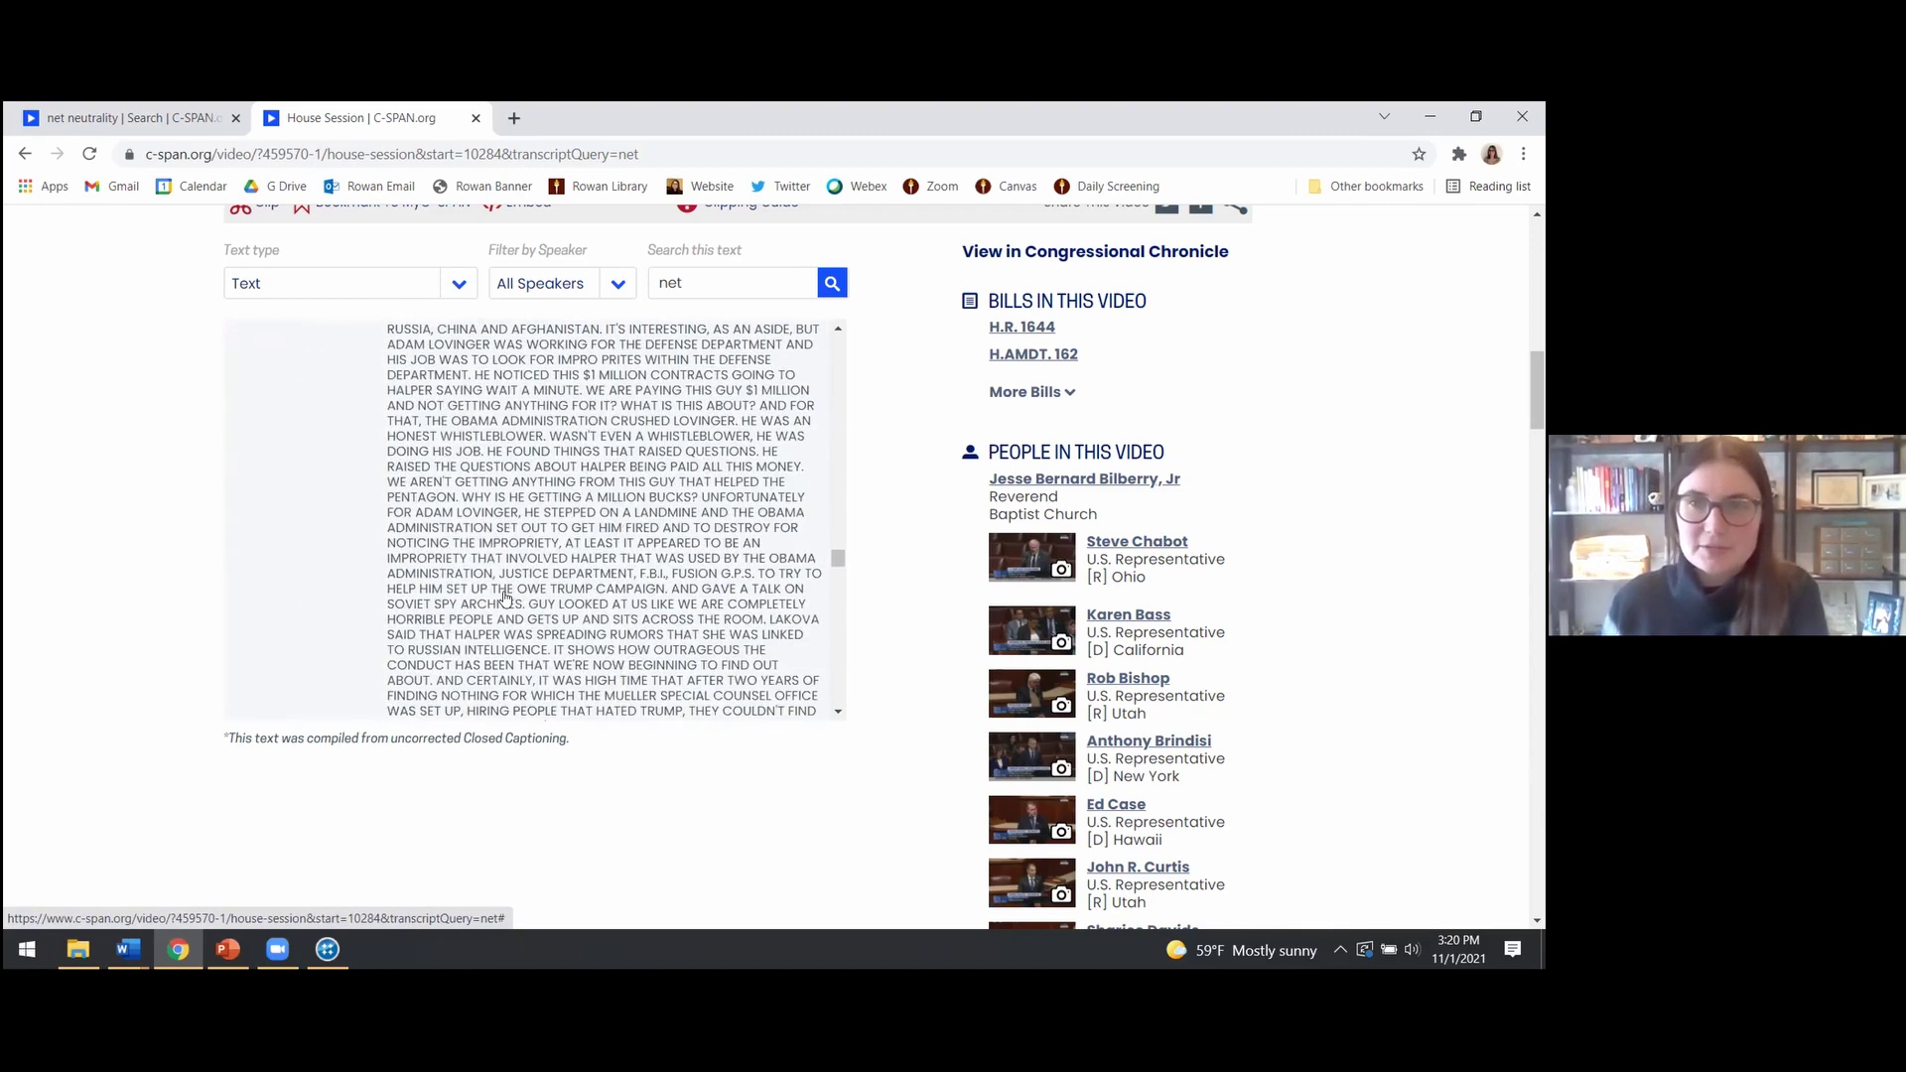
pyautogui.scroll(-5, 505, 597)
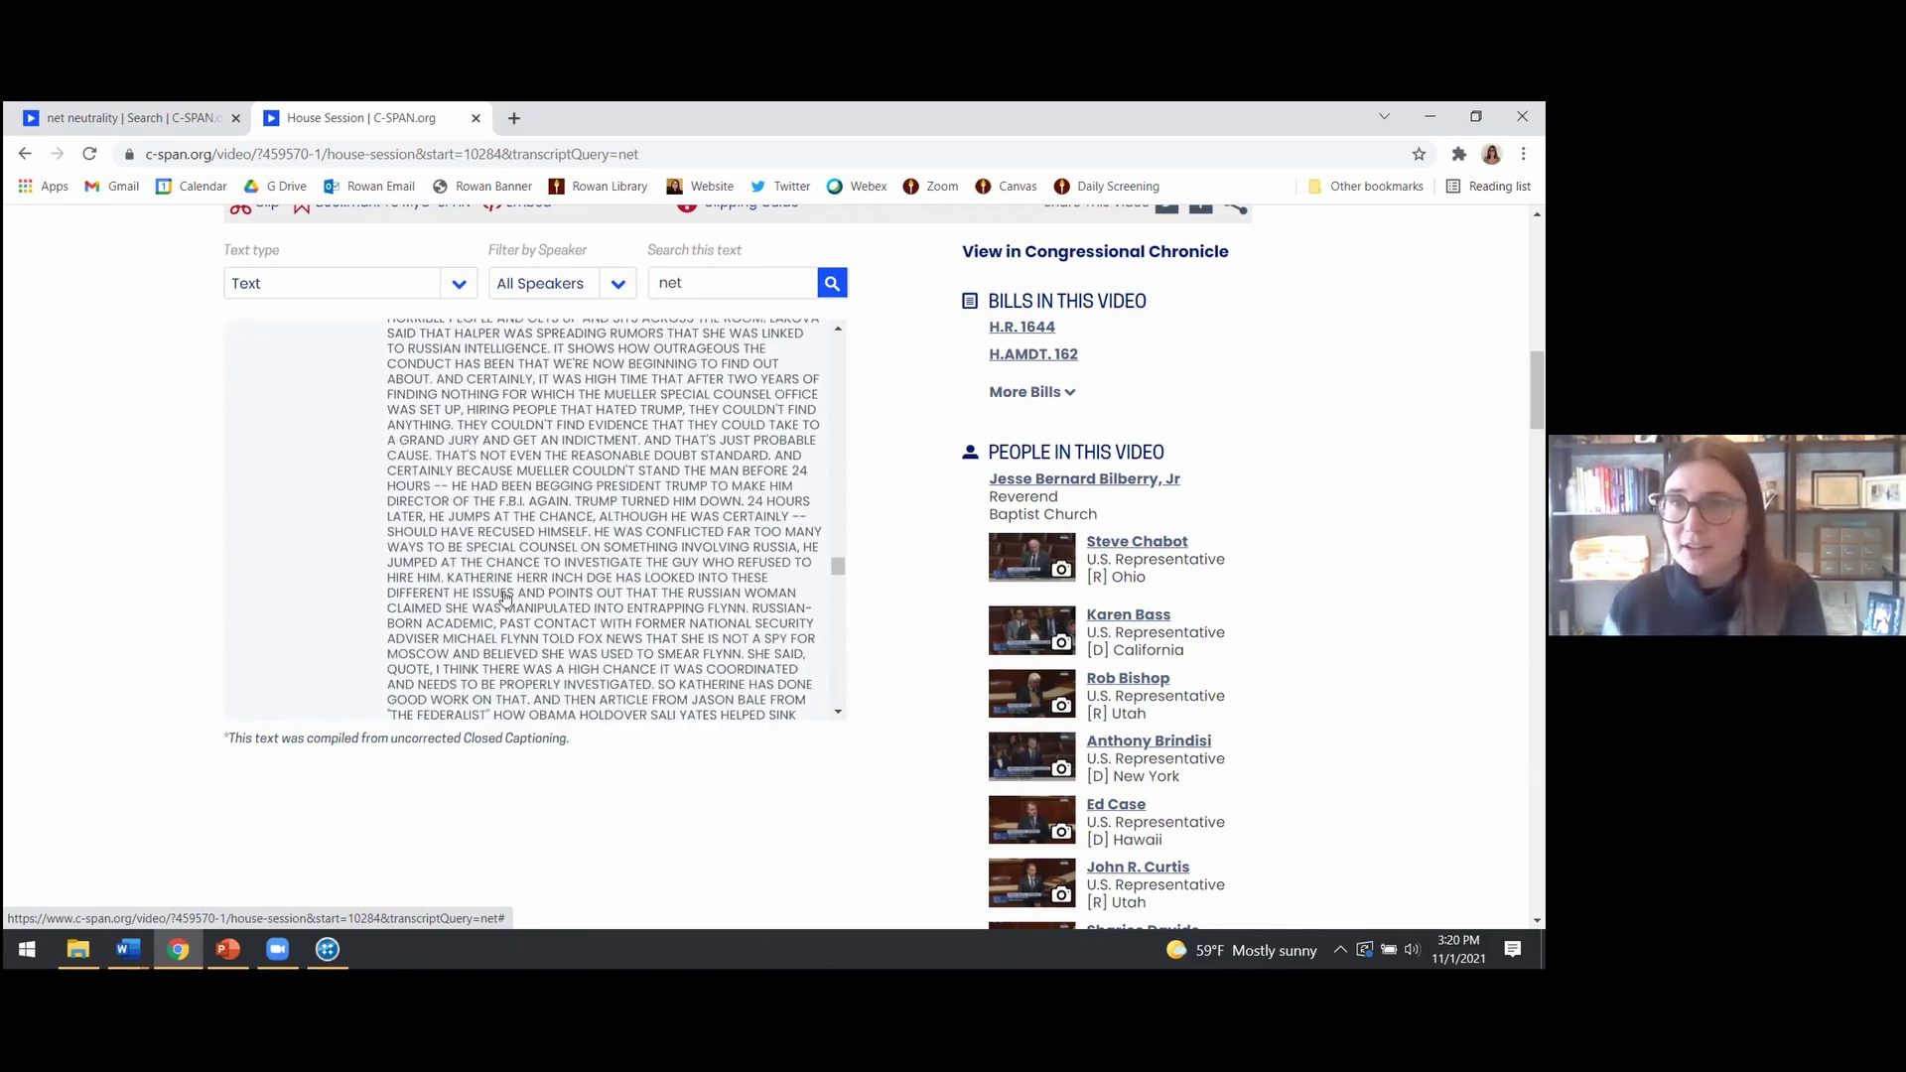
pyautogui.scroll(-10, 505, 597)
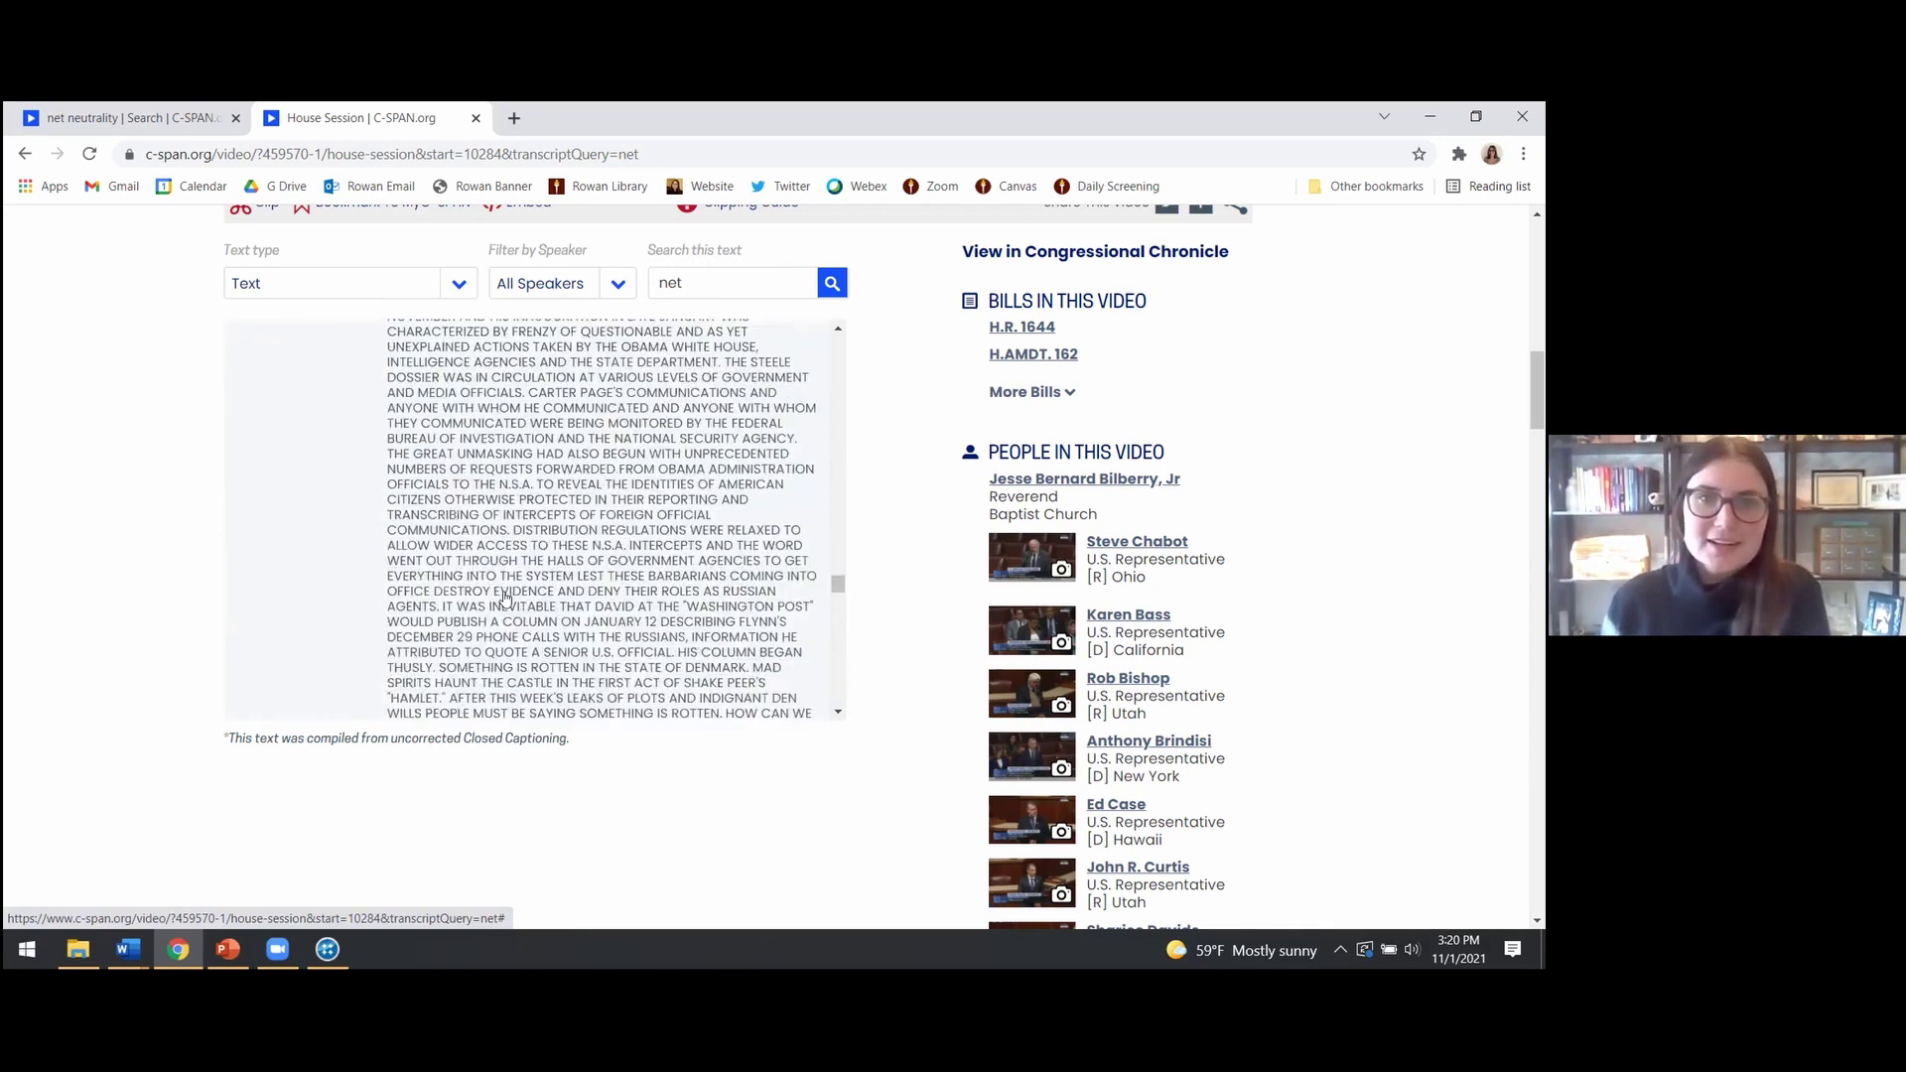
pyautogui.scroll(-10, 505, 596)
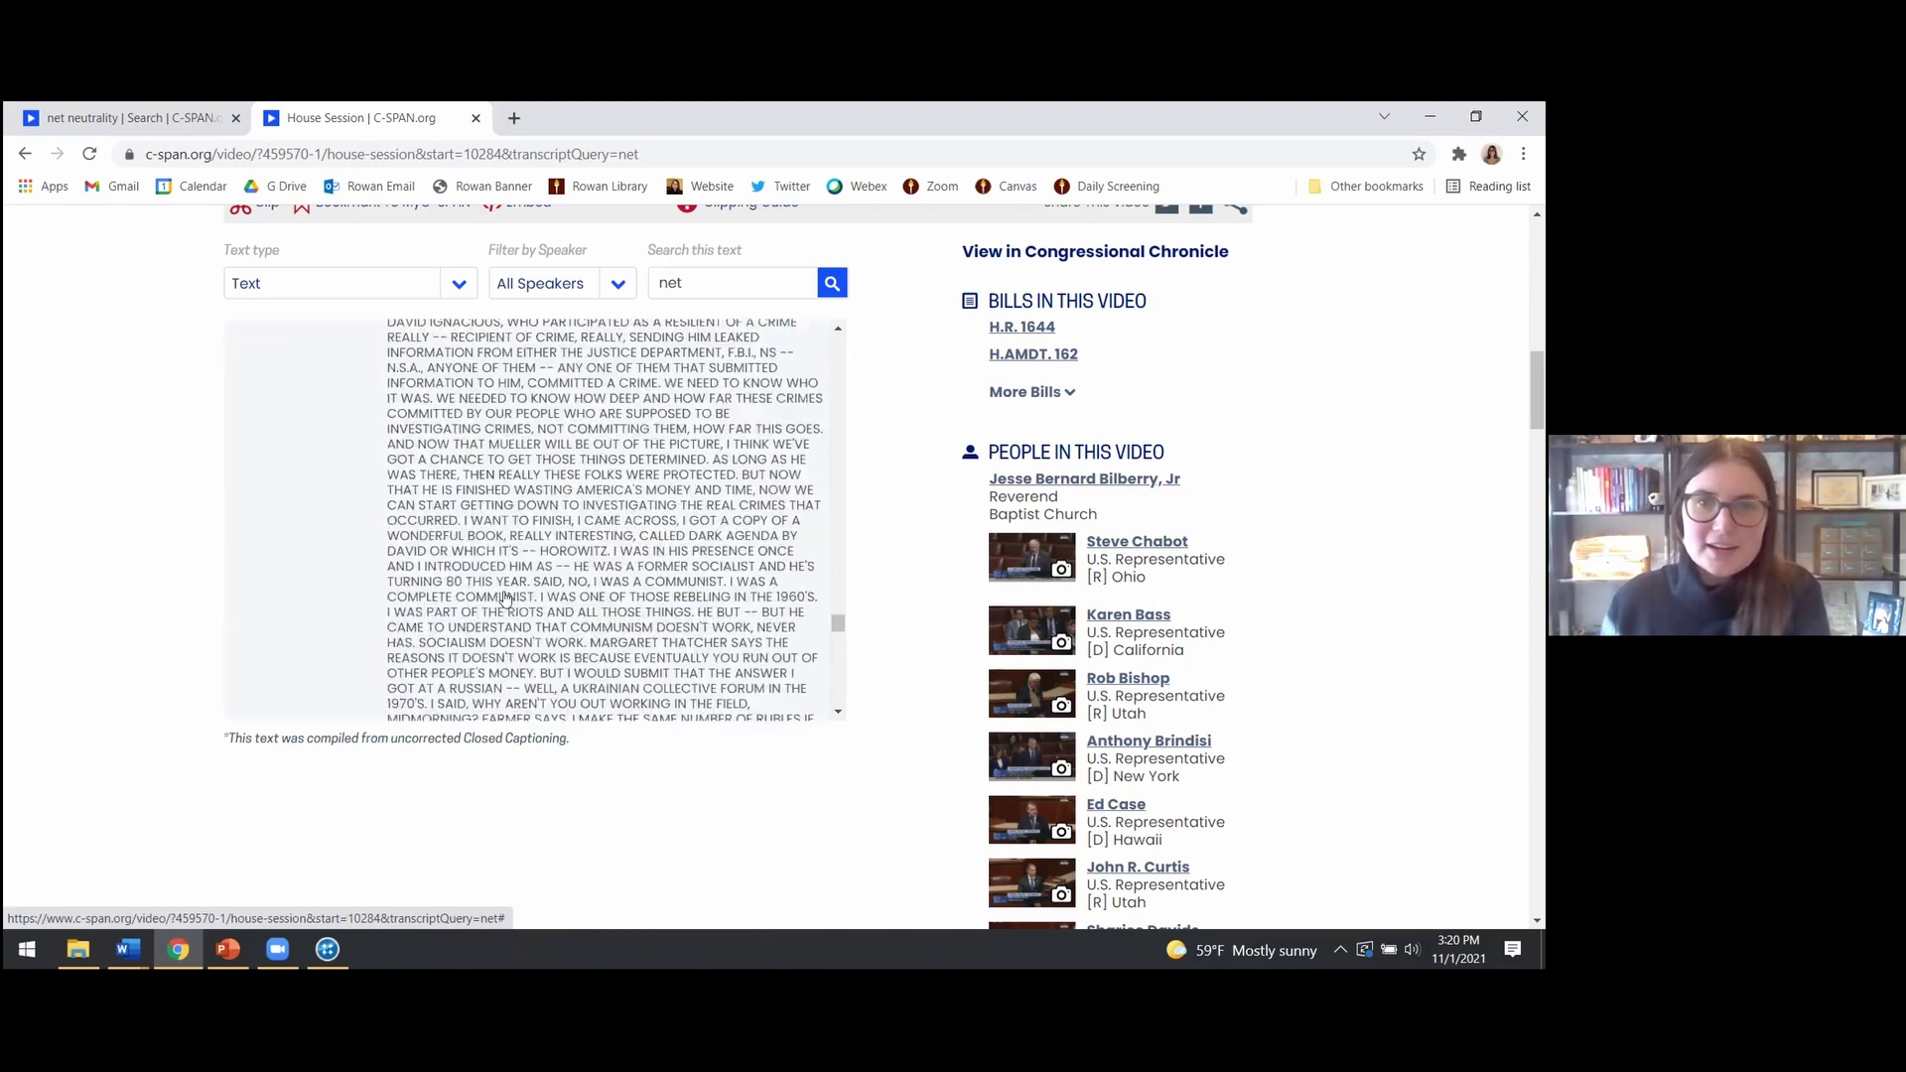
pyautogui.scroll(-10, 506, 596)
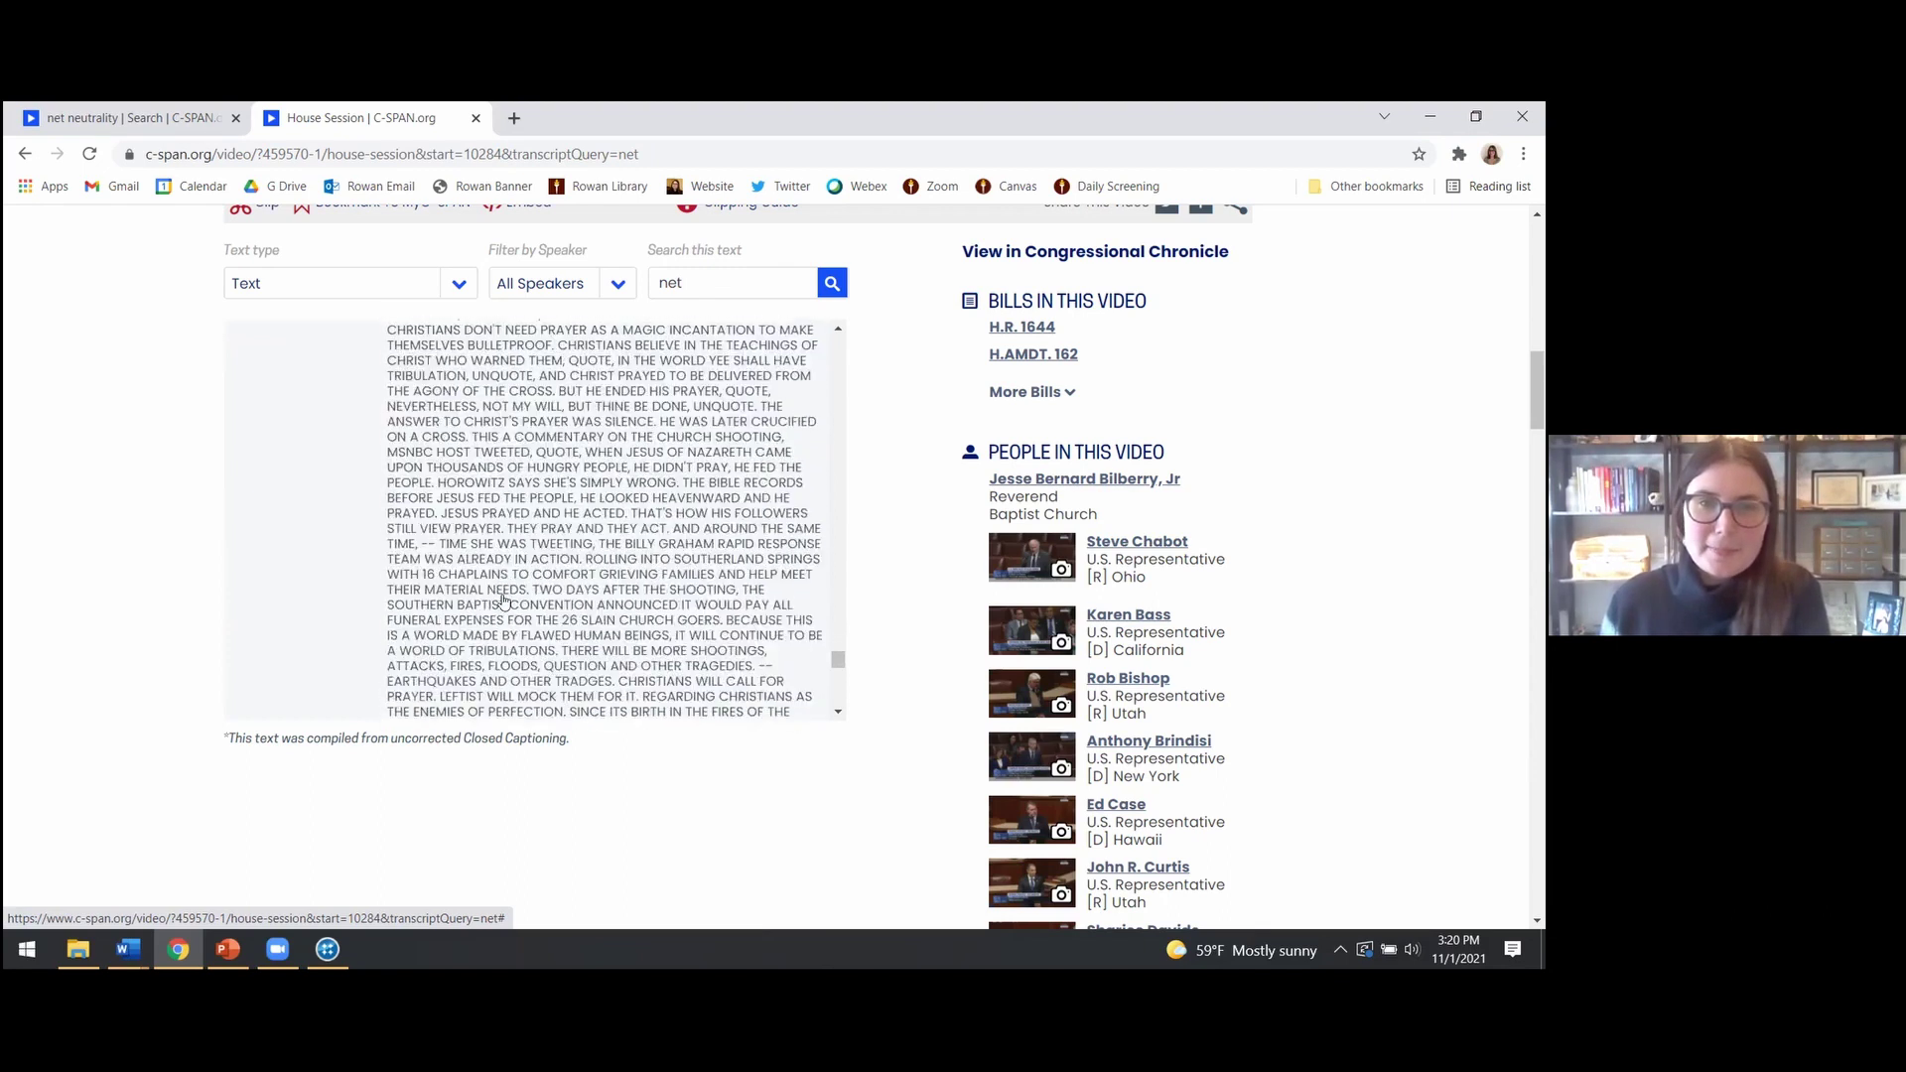
pyautogui.scroll(-10, 506, 597)
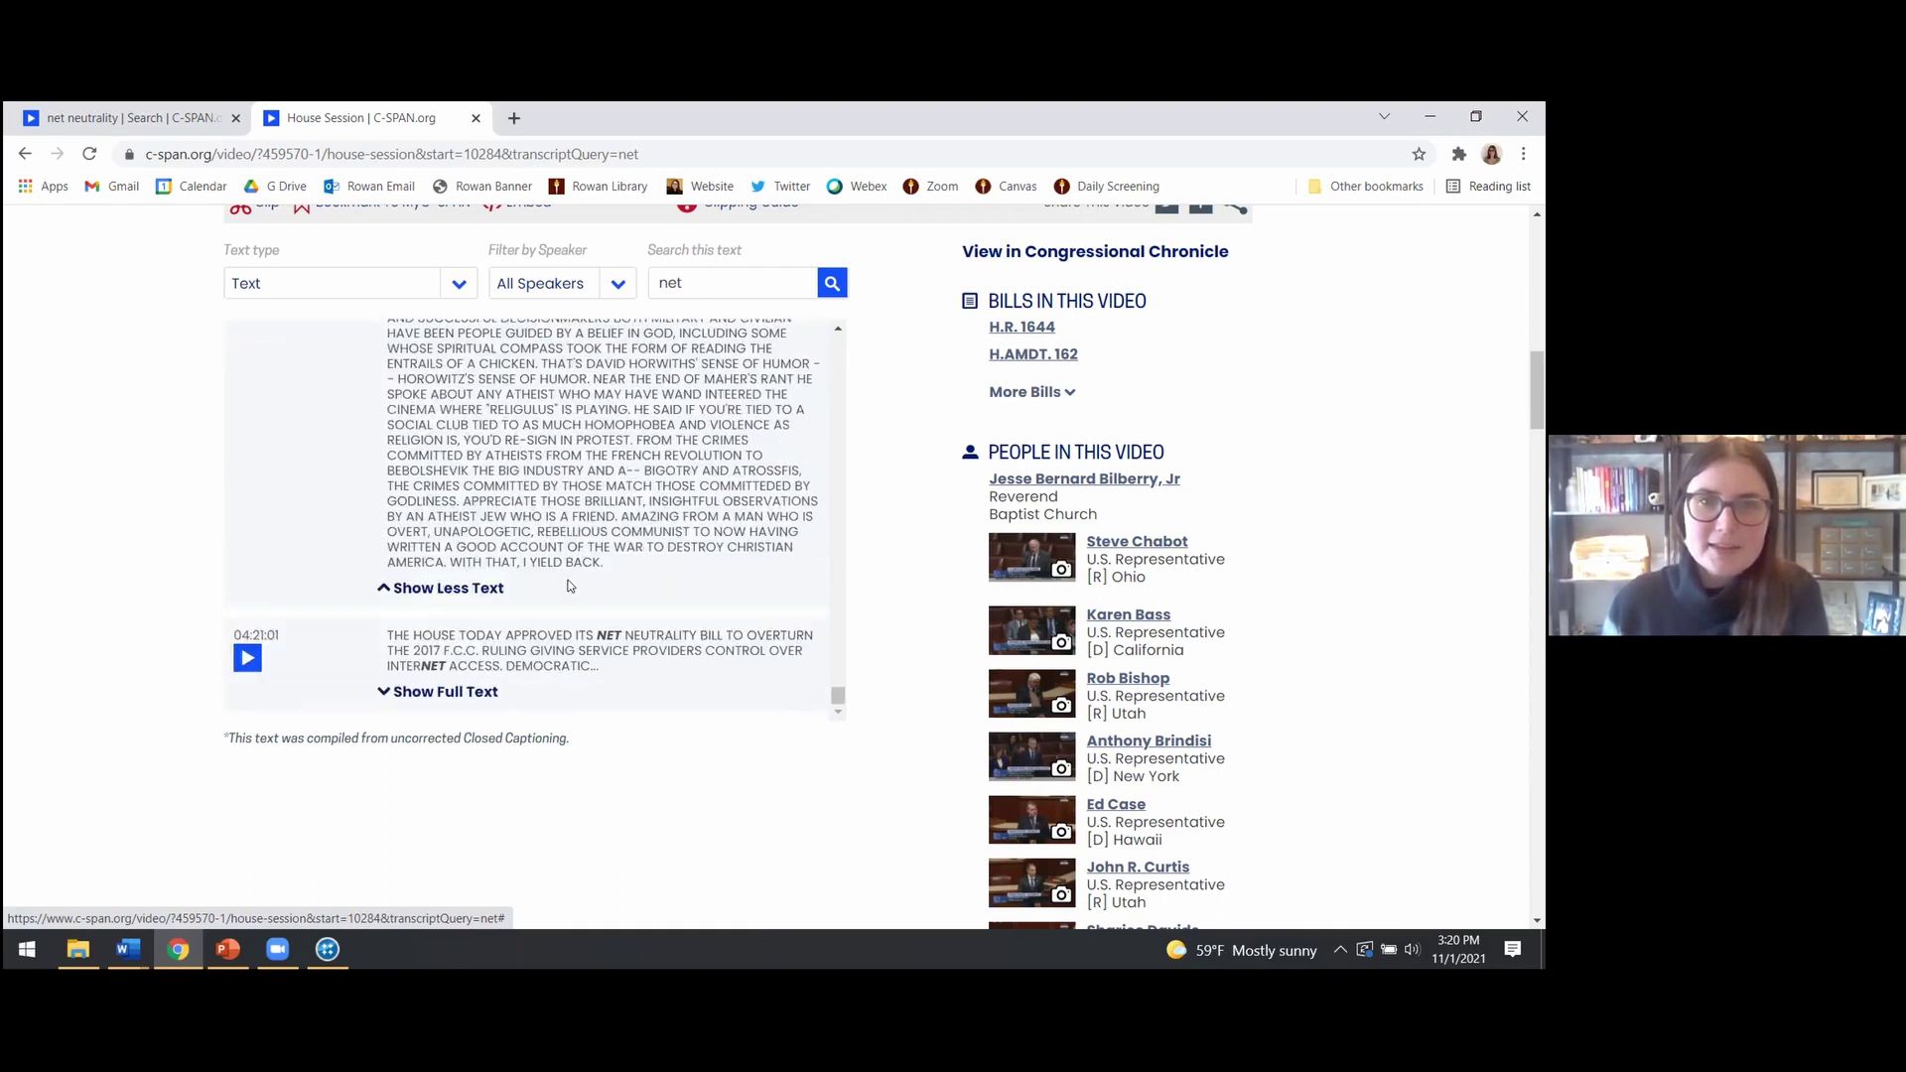
# Find Louie Gohmert Jr. in the list of people in the video and copy his name, title, party and state
pyautogui.scroll(2, 570, 584)
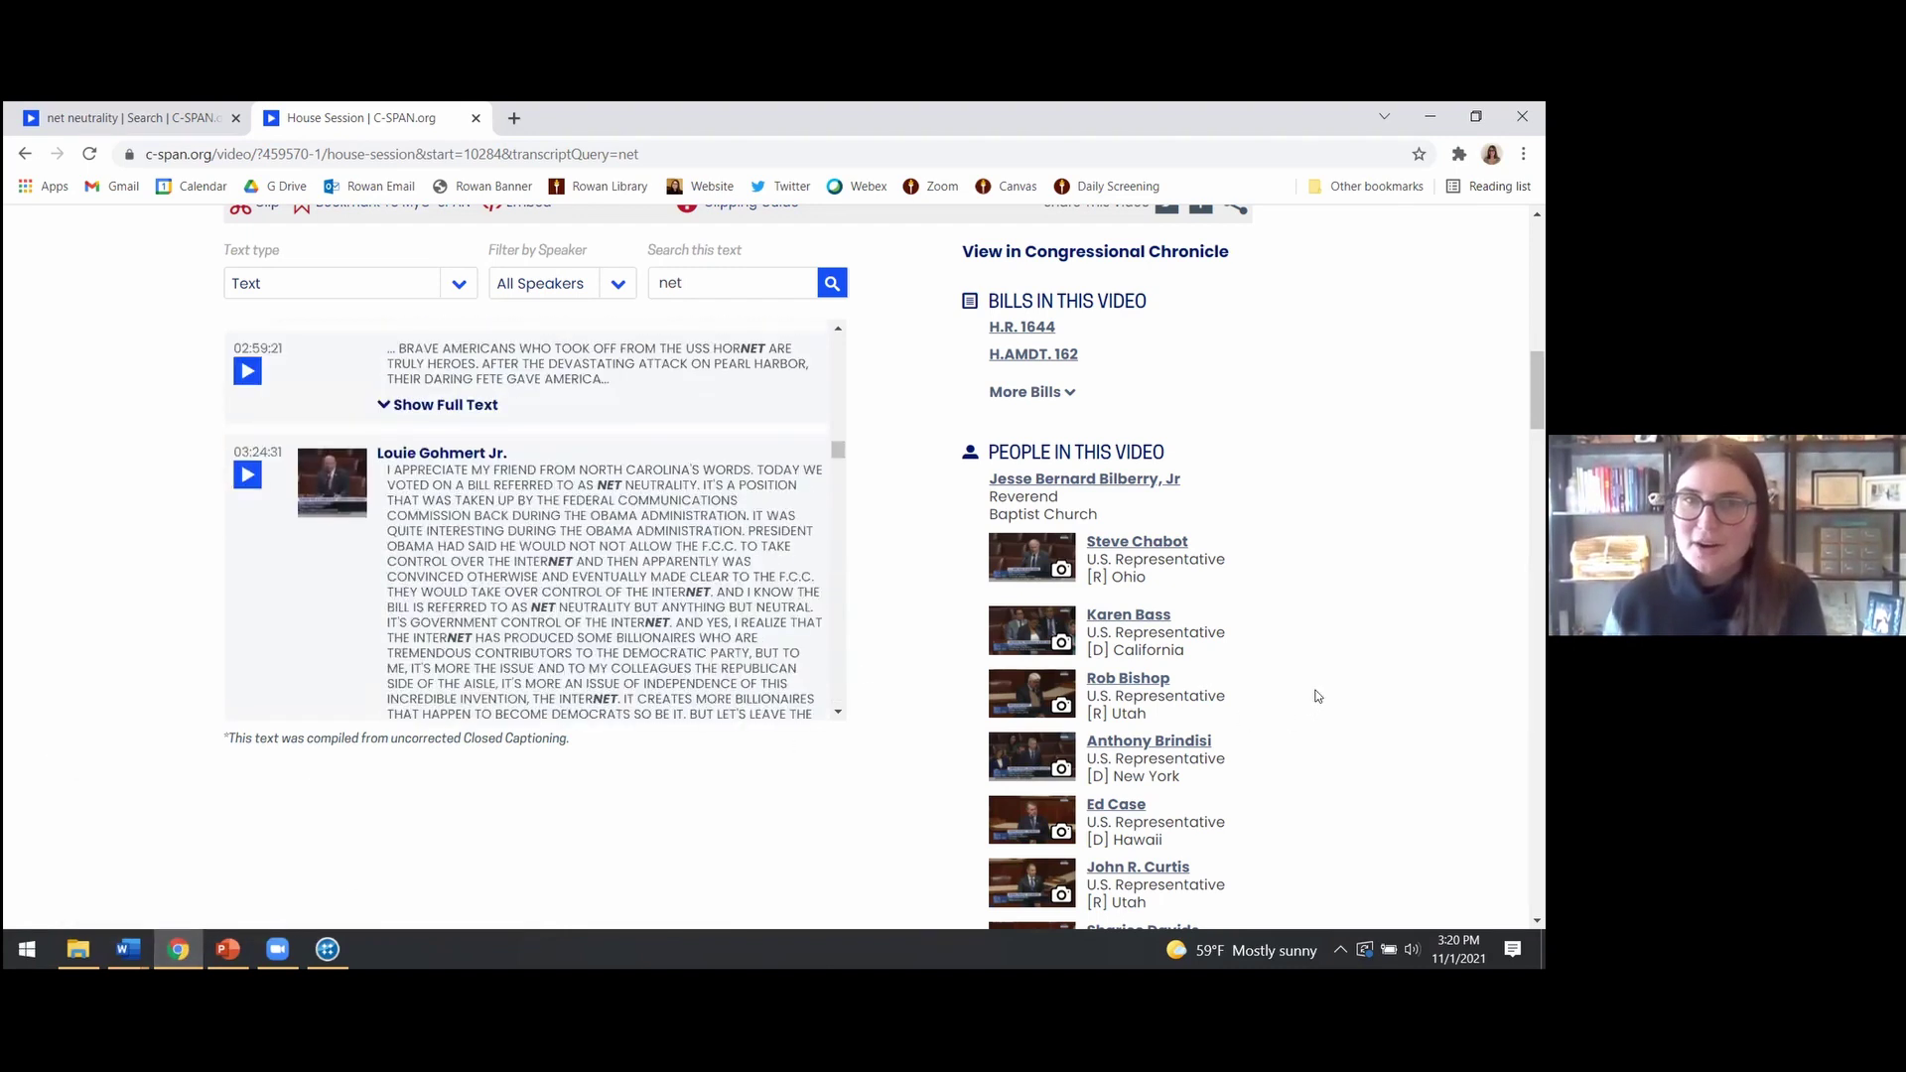
pyautogui.scroll(4, 894, 596)
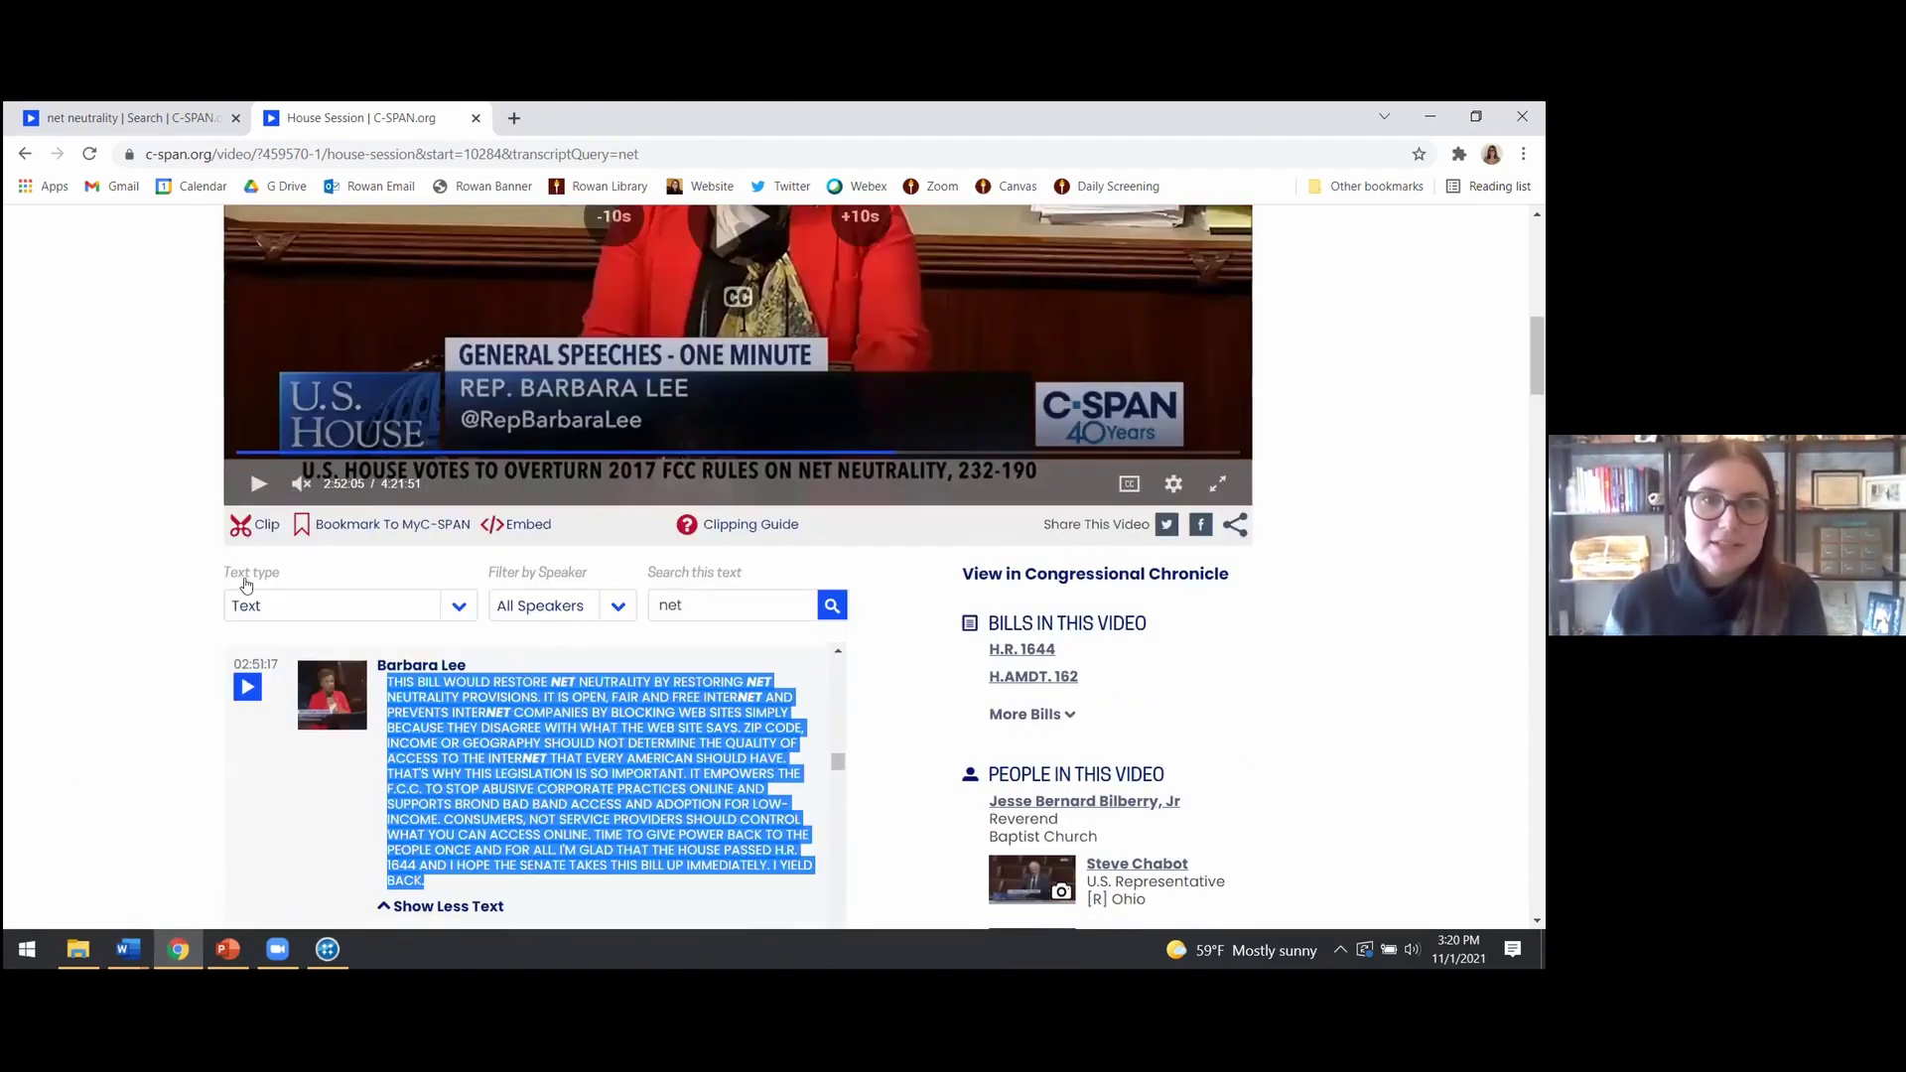
pyautogui.scroll(-5, 499, 564)
pyautogui.scroll(-3, 1326, 618)
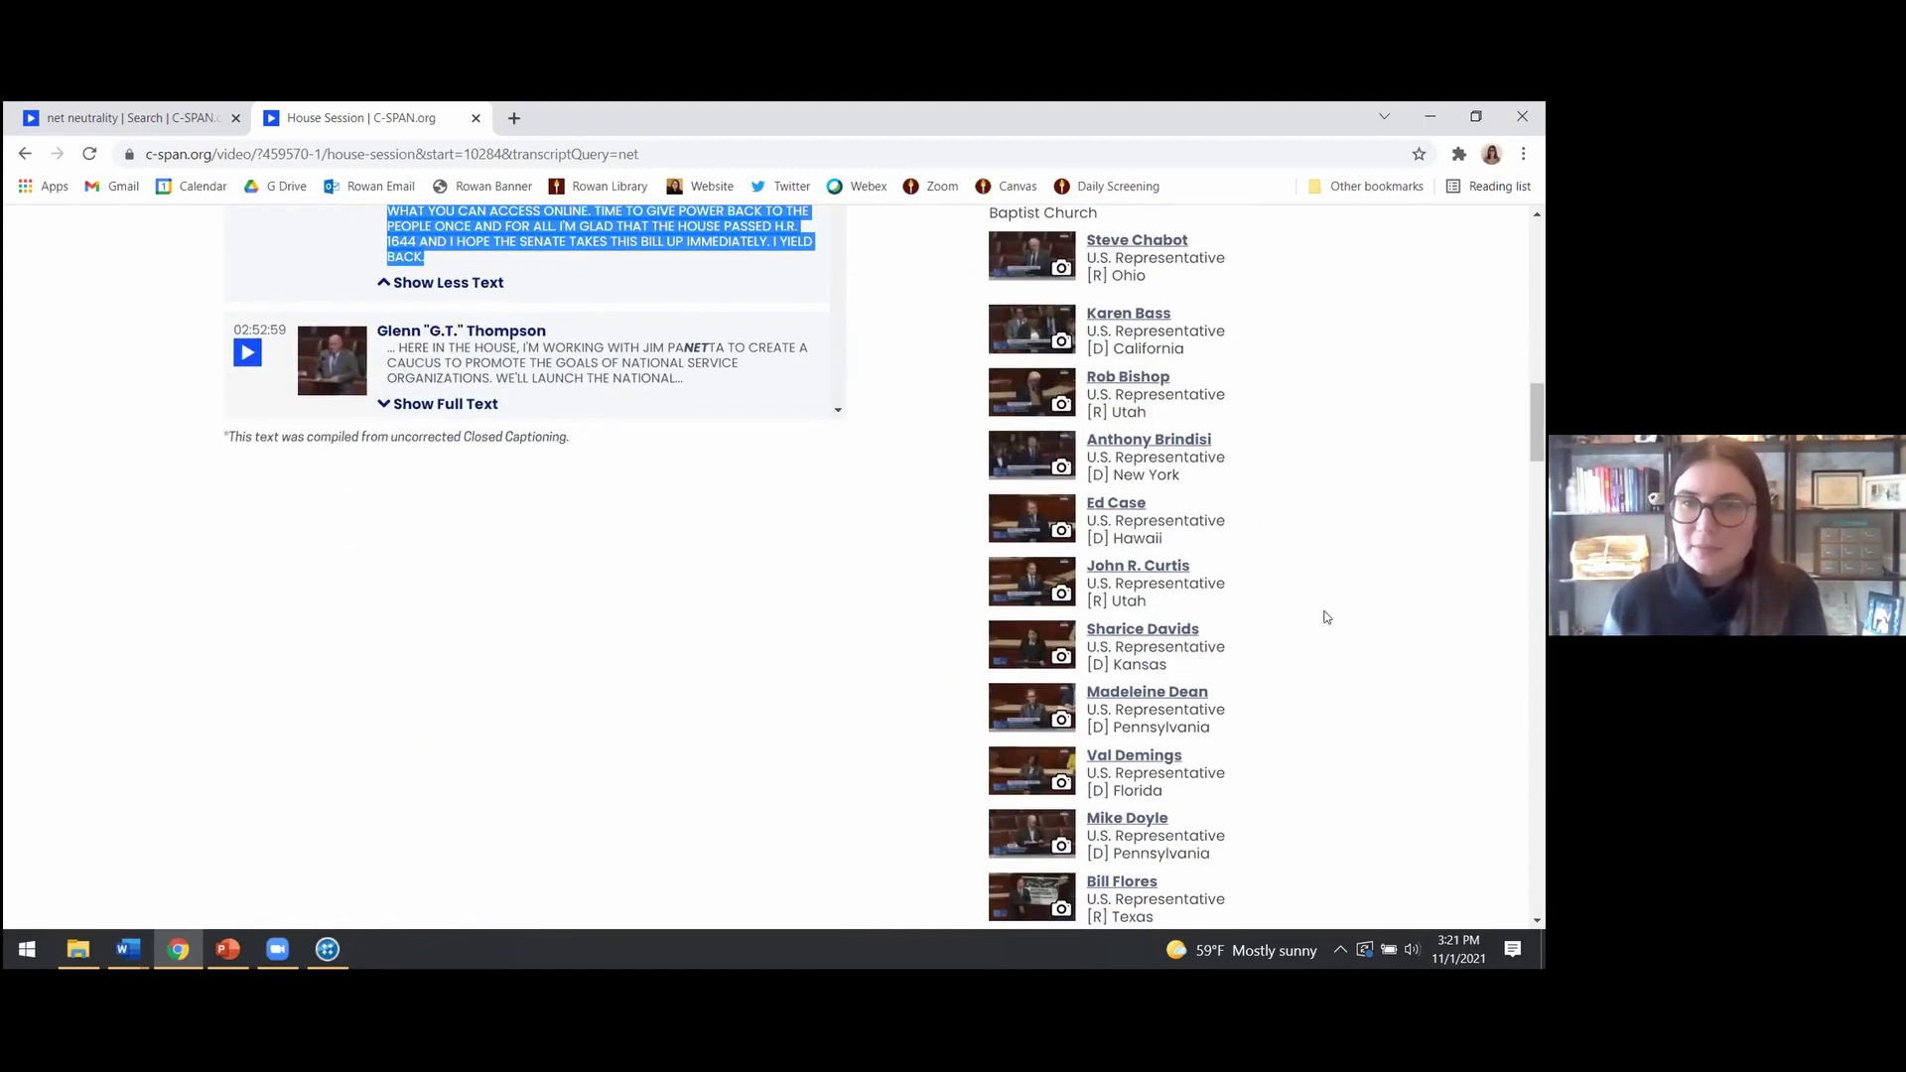
pyautogui.scroll(-15, 1326, 612)
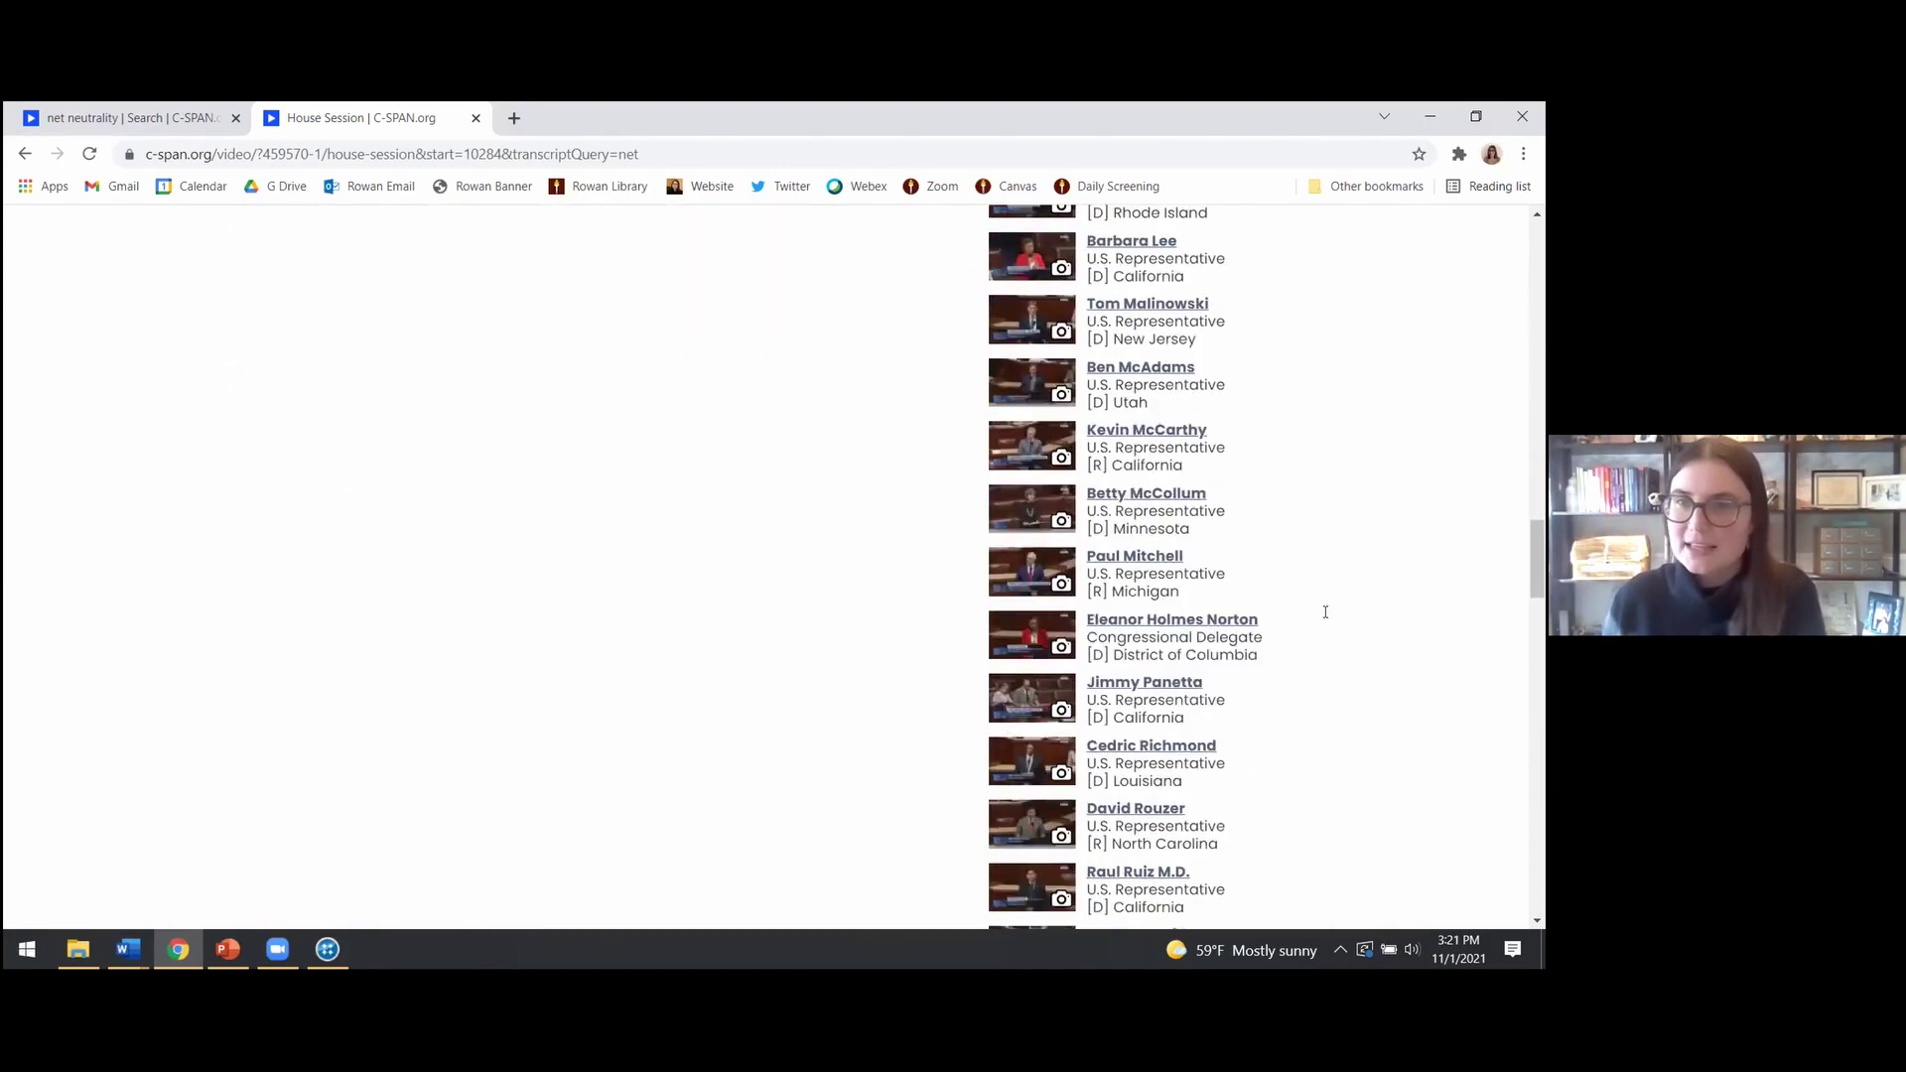
pyautogui.scroll(-2, 1219, 588)
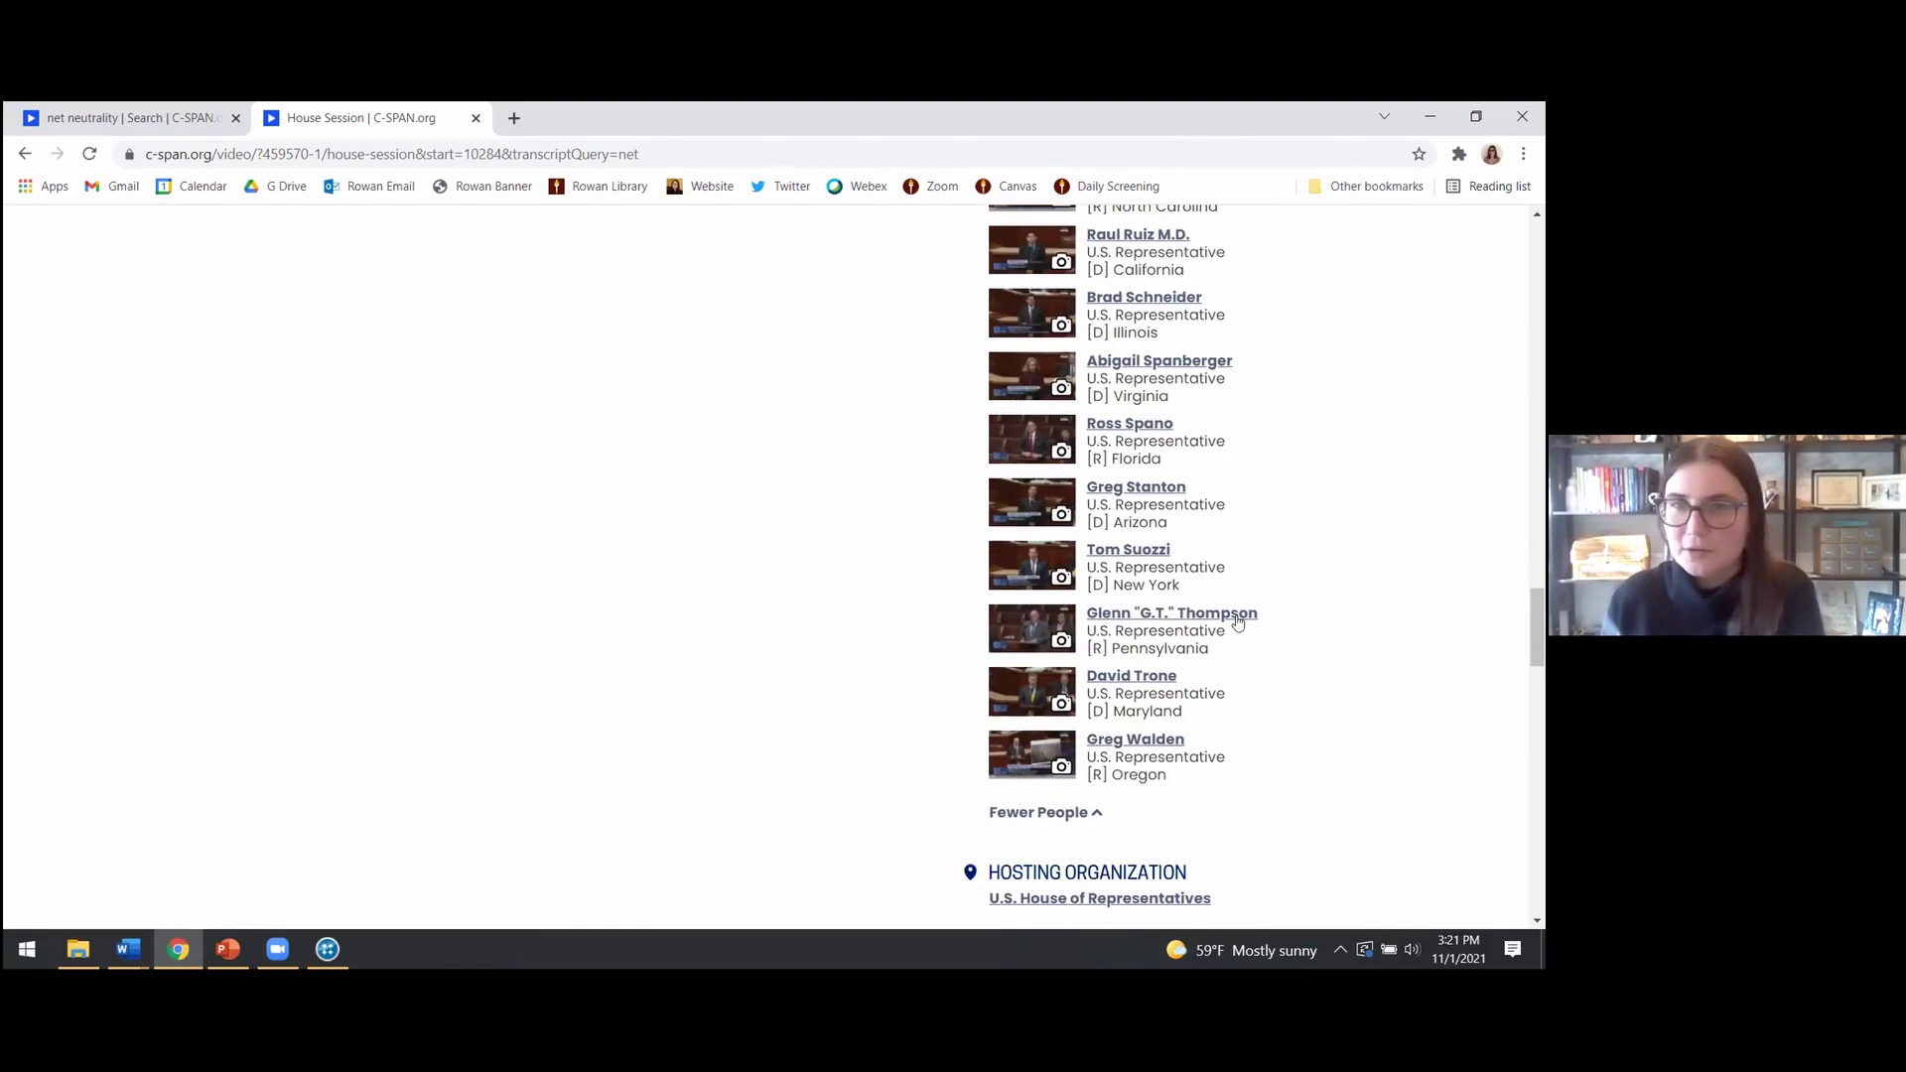
pyautogui.scroll(3, 1240, 630)
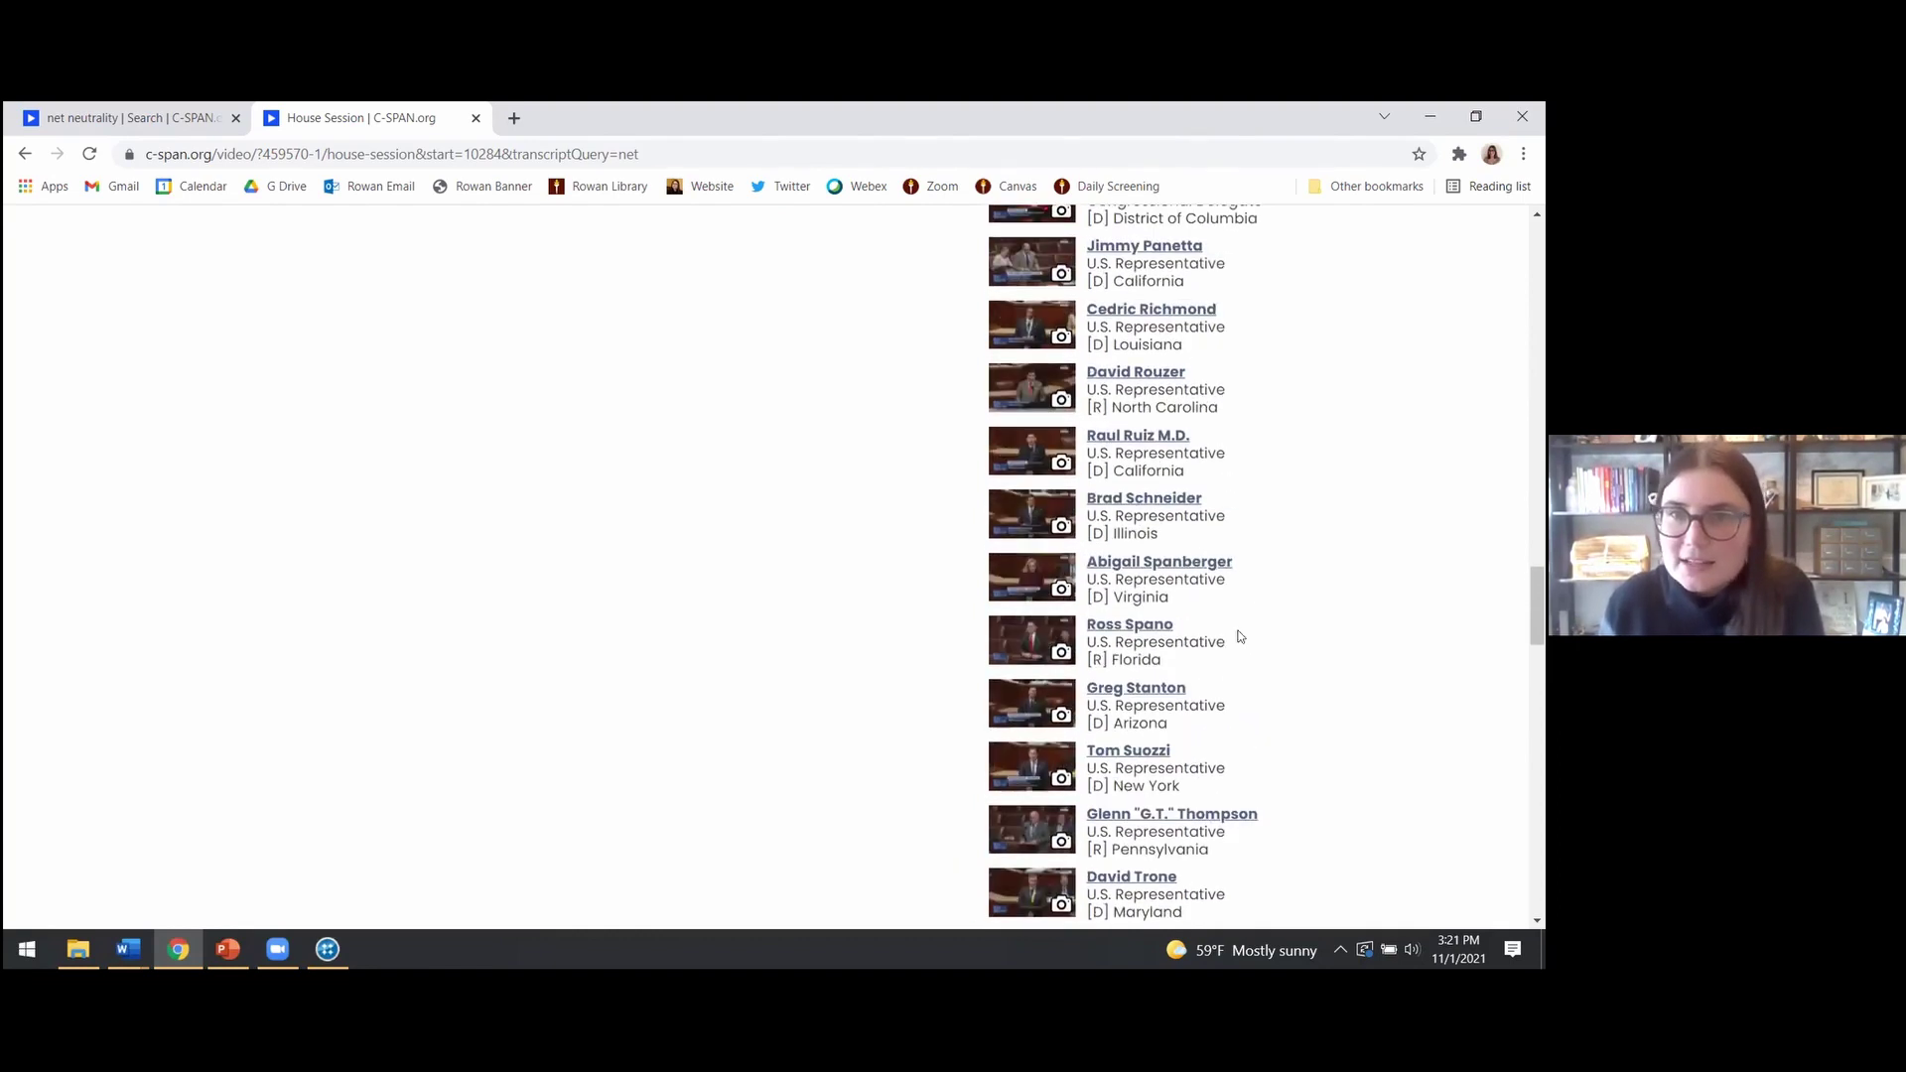
pyautogui.scroll(3, 1239, 635)
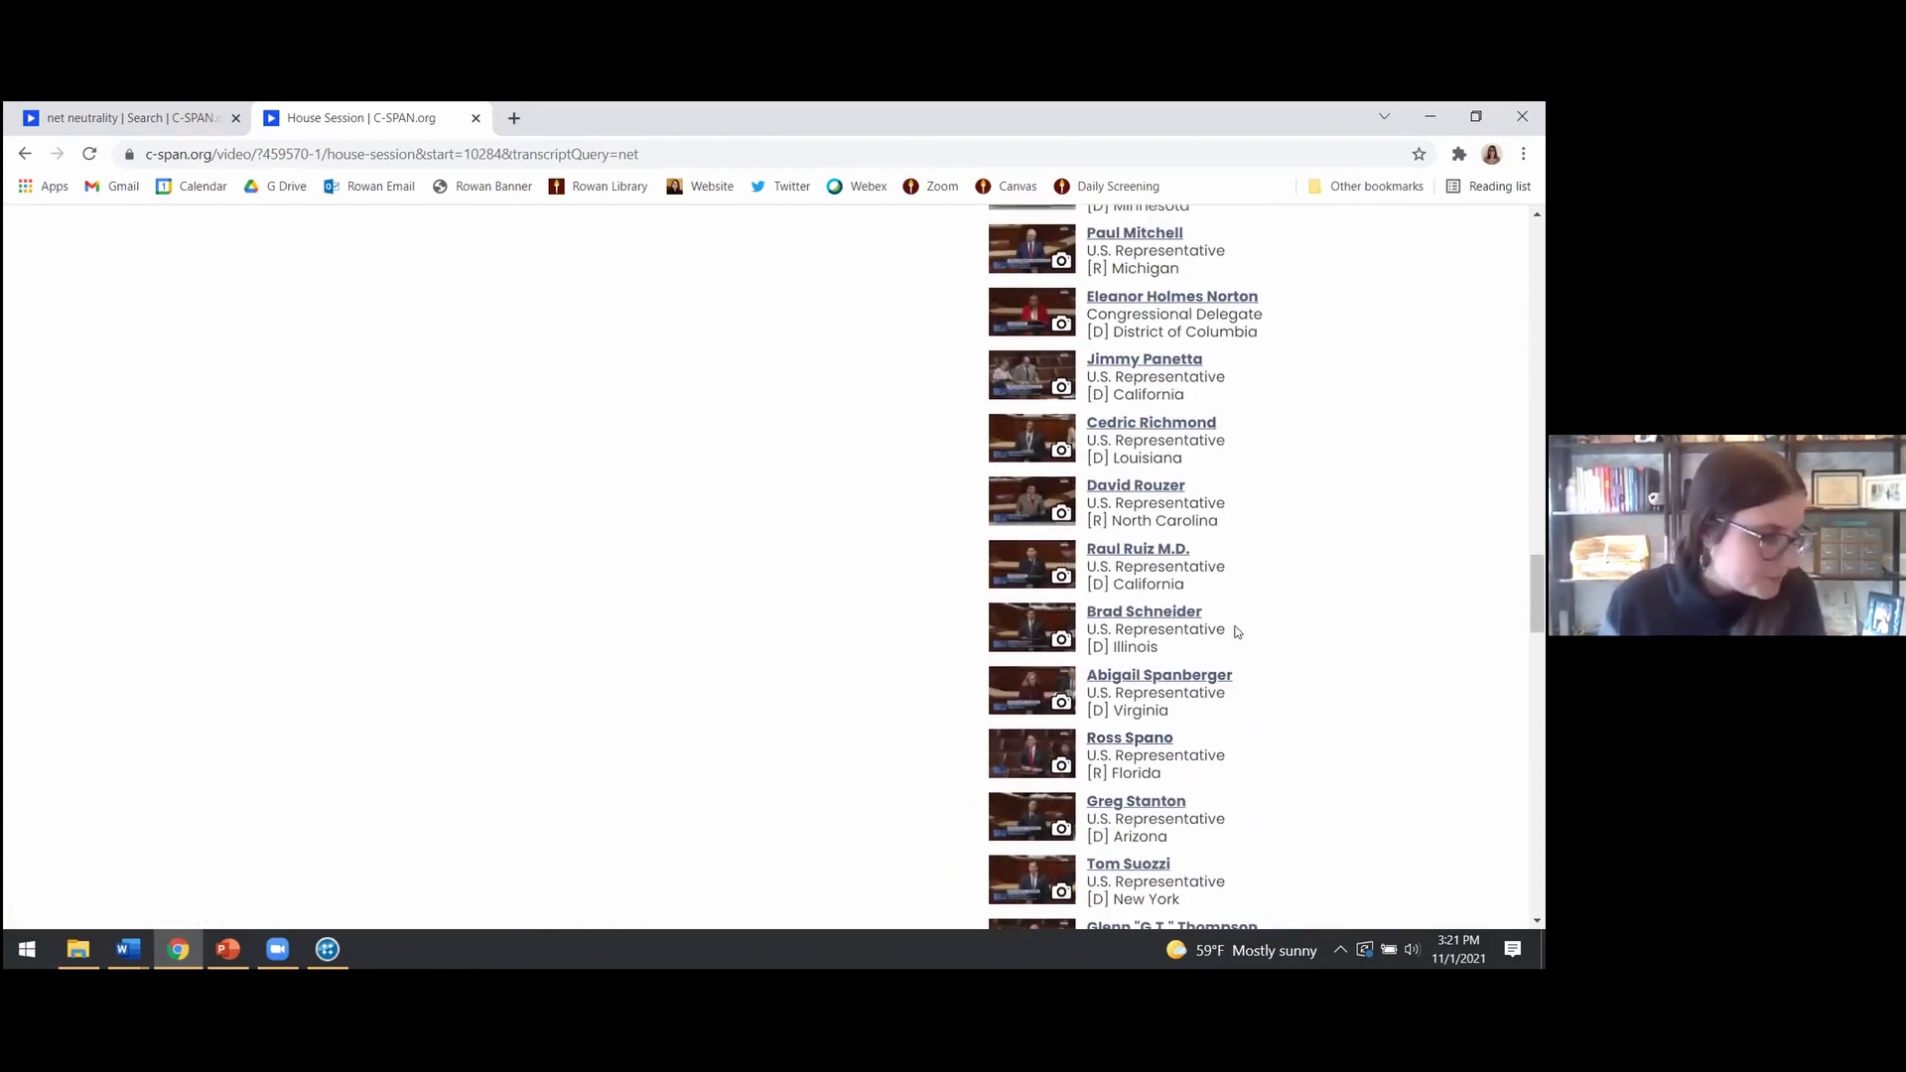
pyautogui.scroll(6, 1237, 633)
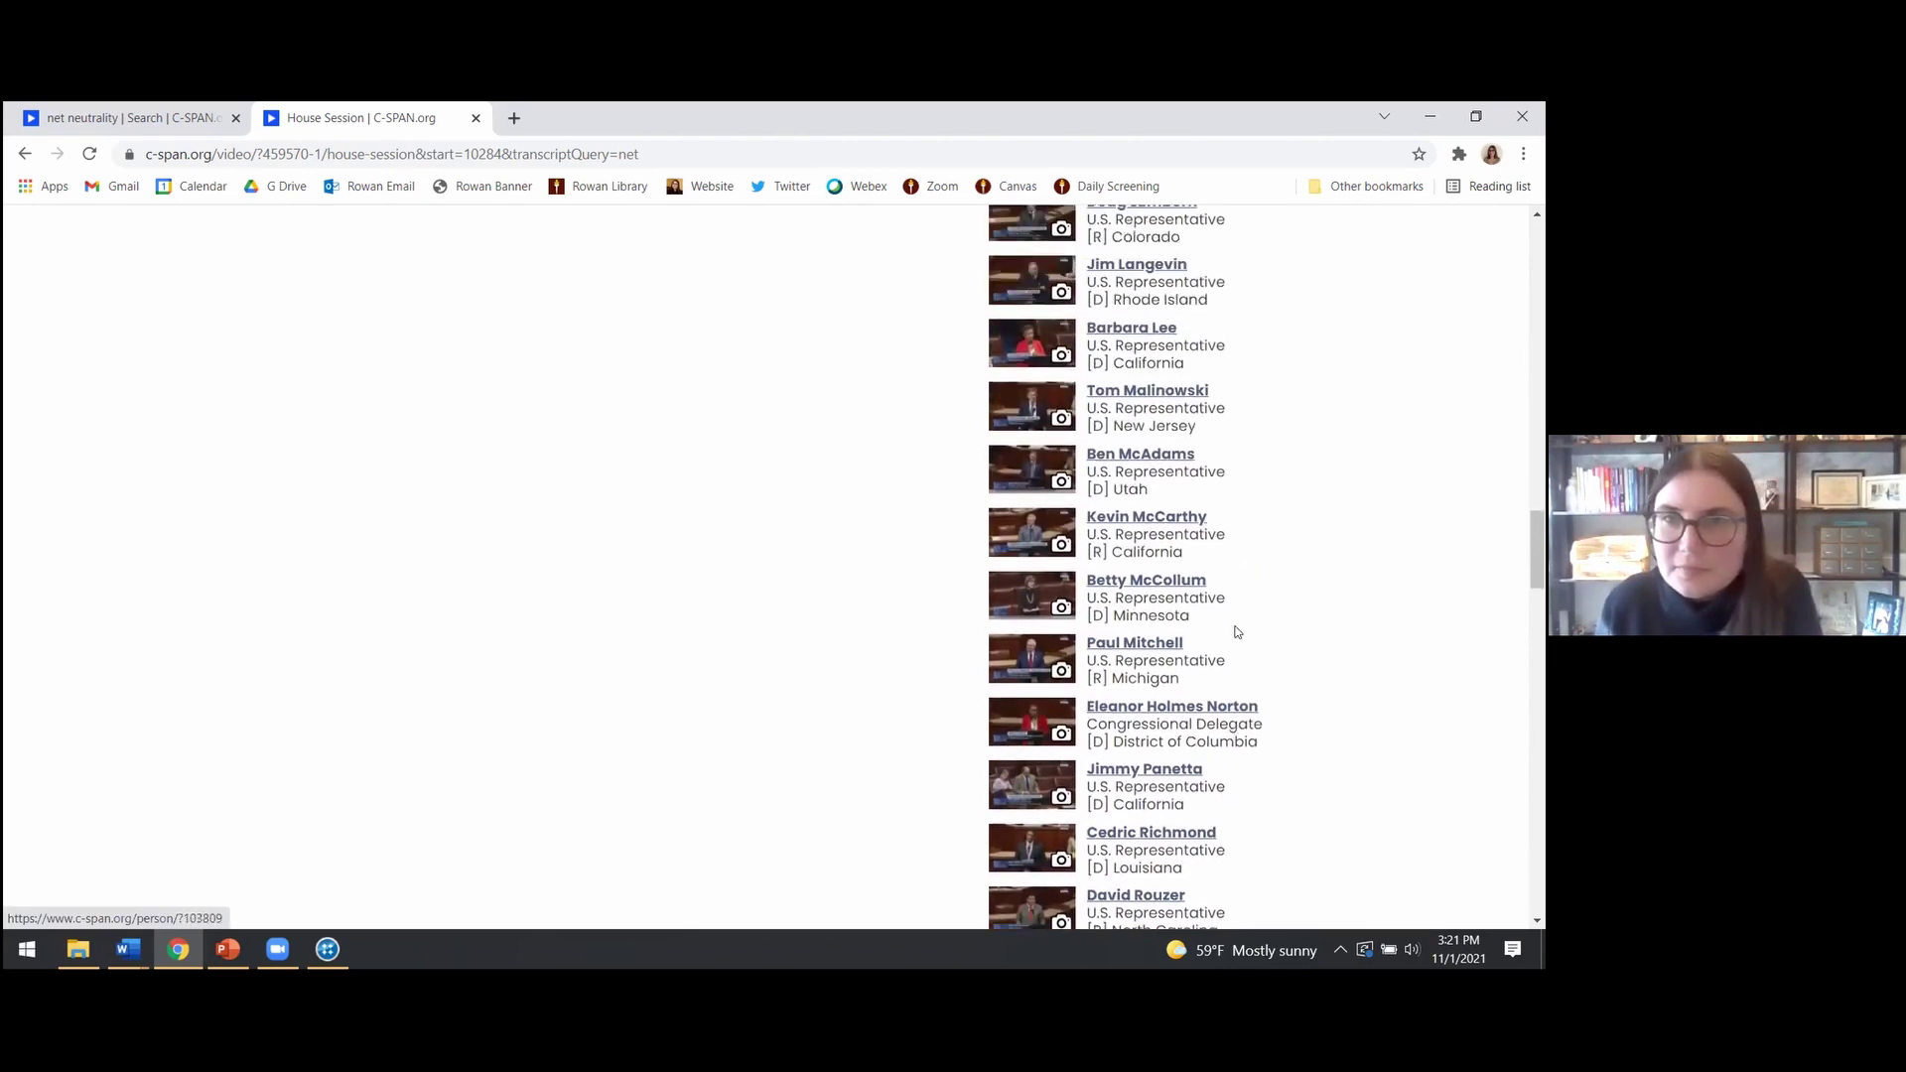
pyautogui.scroll(3, 1237, 632)
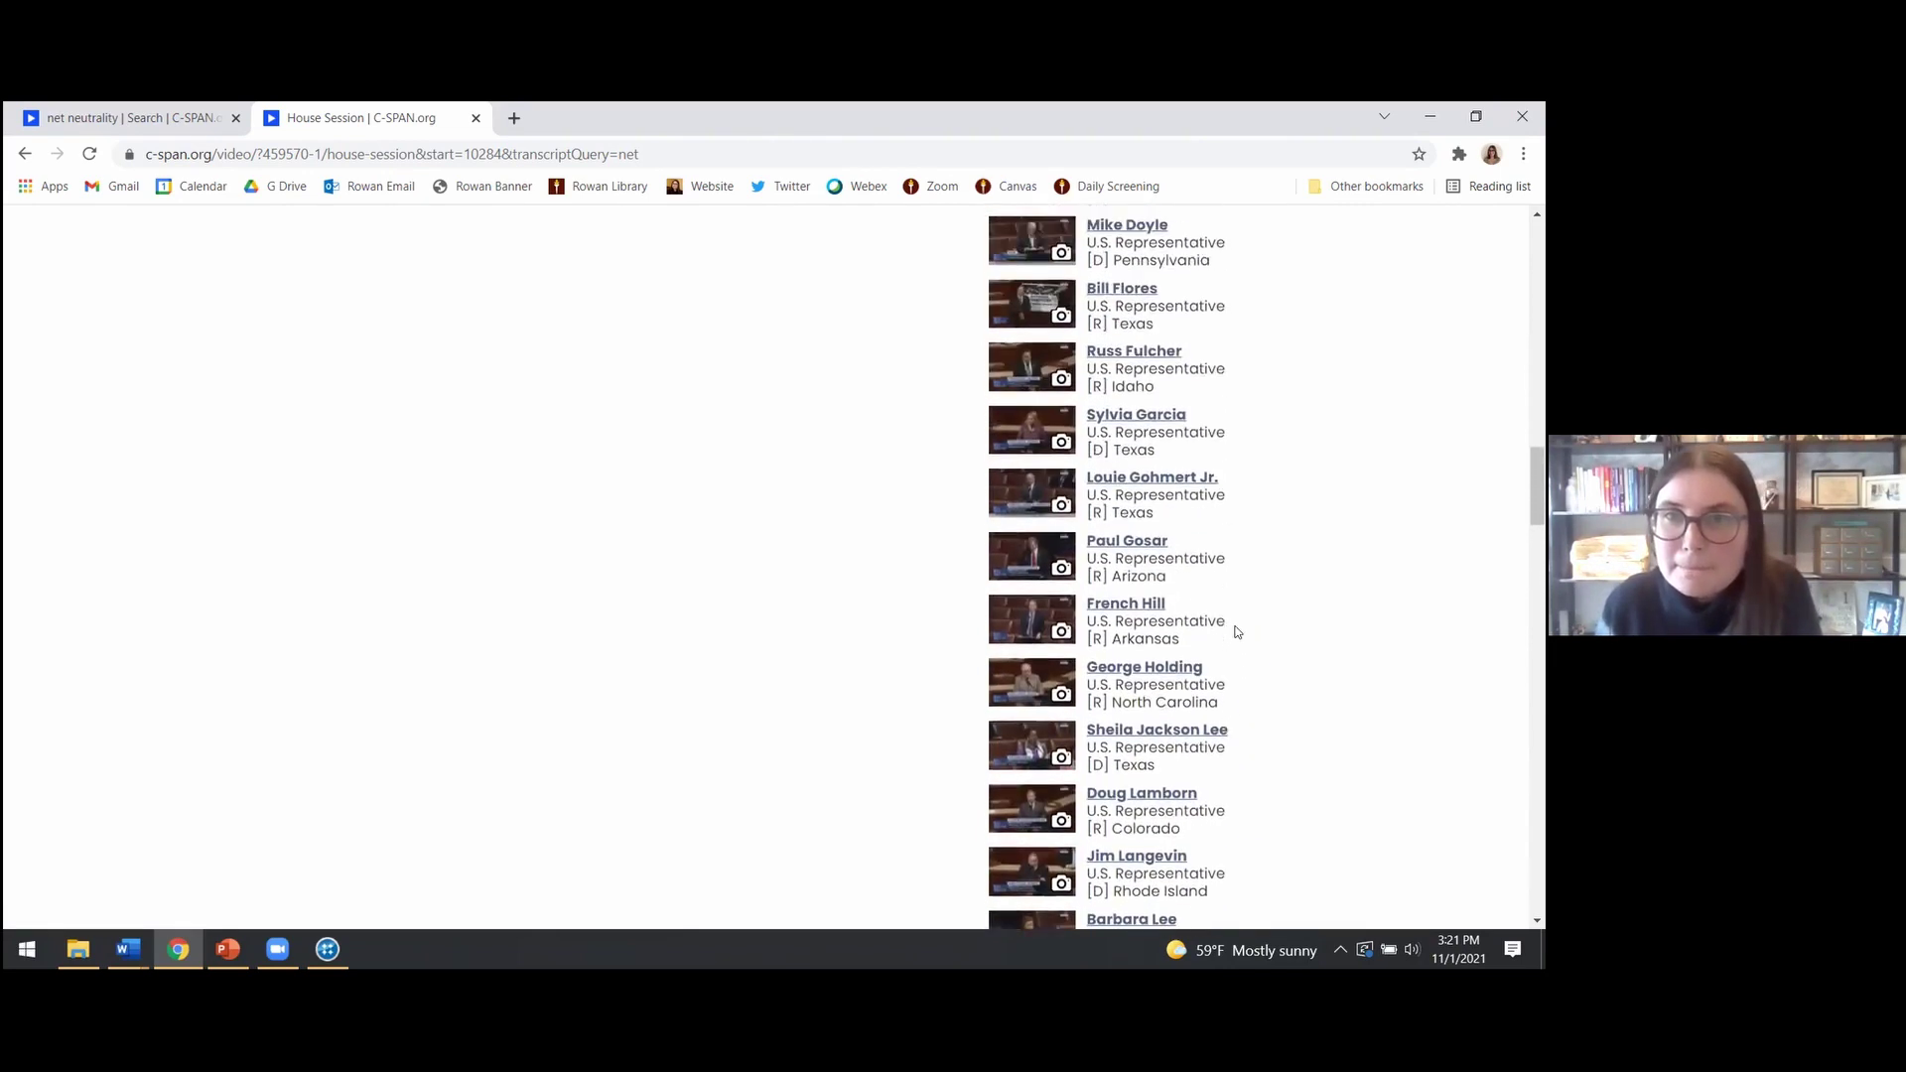
pyautogui.moveTo(1157, 609); pyautogui.dragTo(1088, 564)
pyautogui.hotkey('ctrl', 'c')
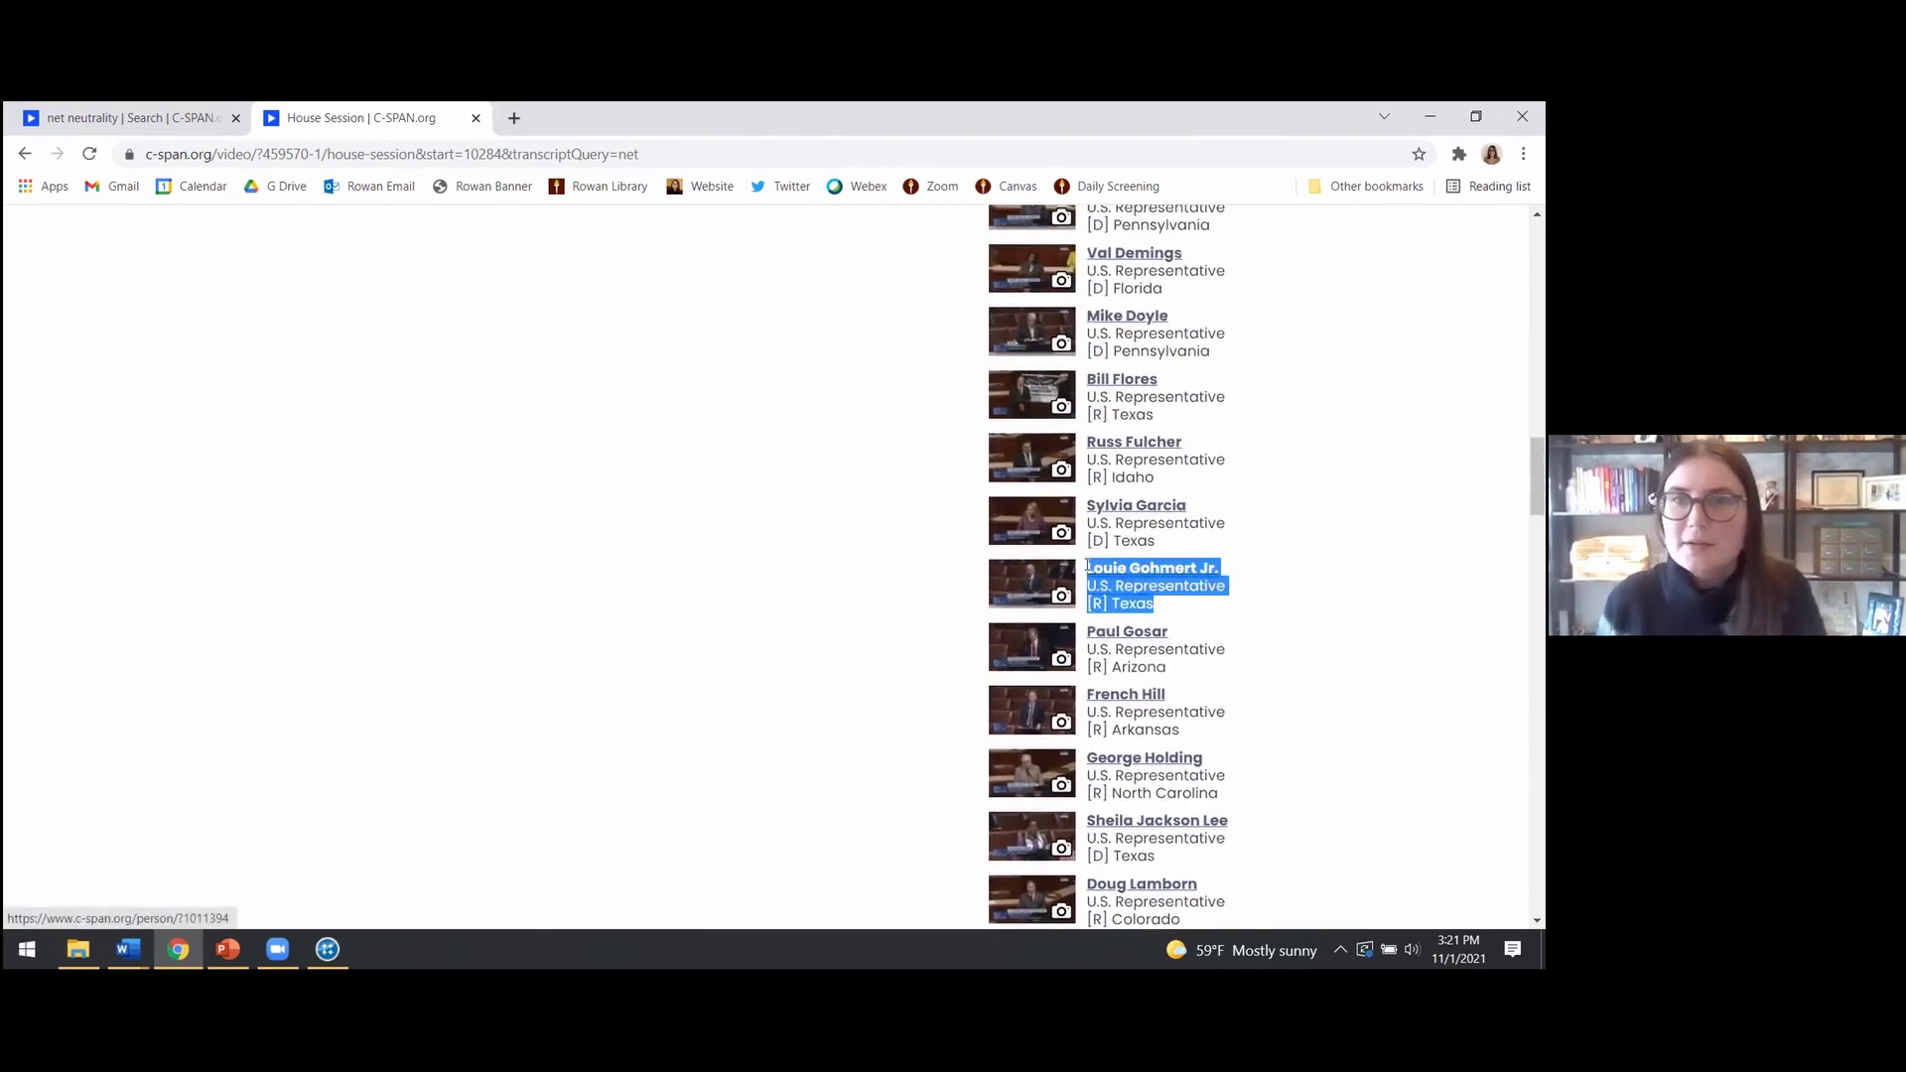
# Switch to NVivo, start a new document in the Files folder and insert the copied representative details as its description
pyautogui.click(327, 949)
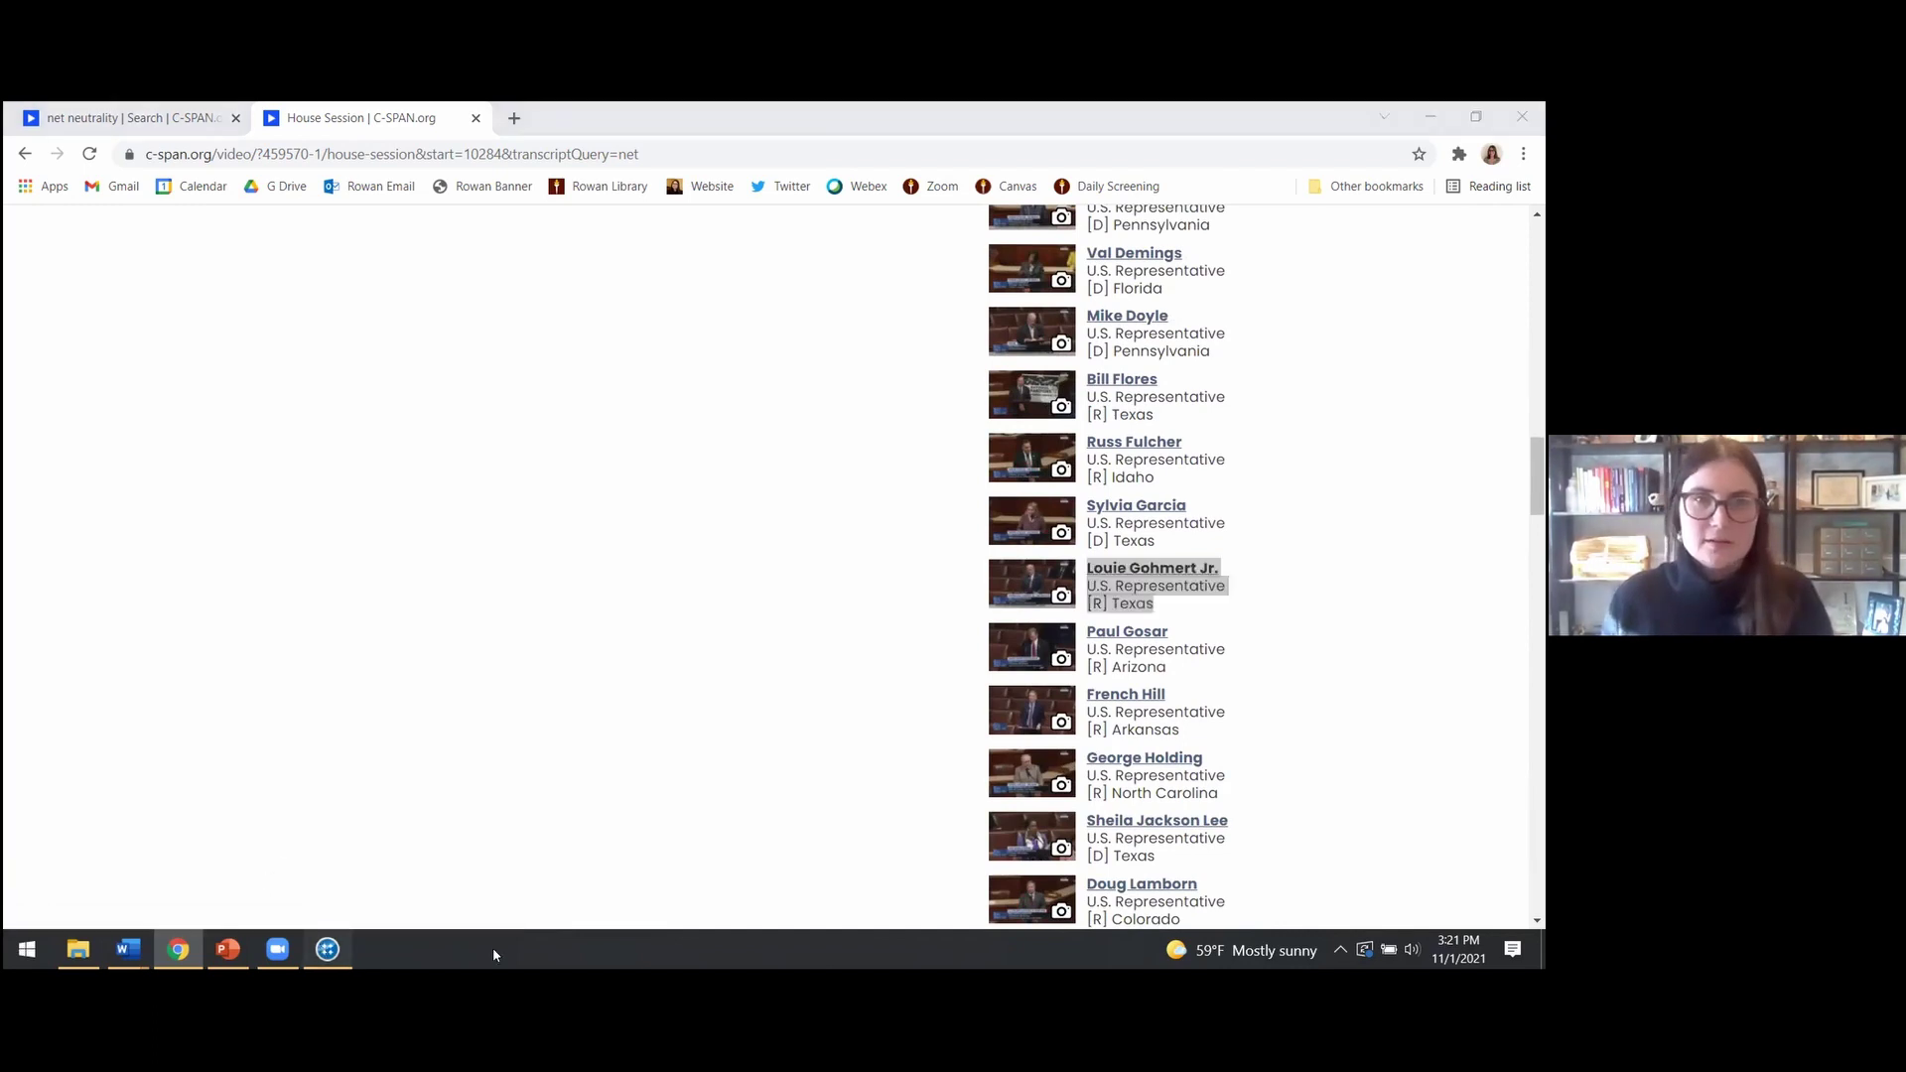
pyautogui.rightClick(78, 398)
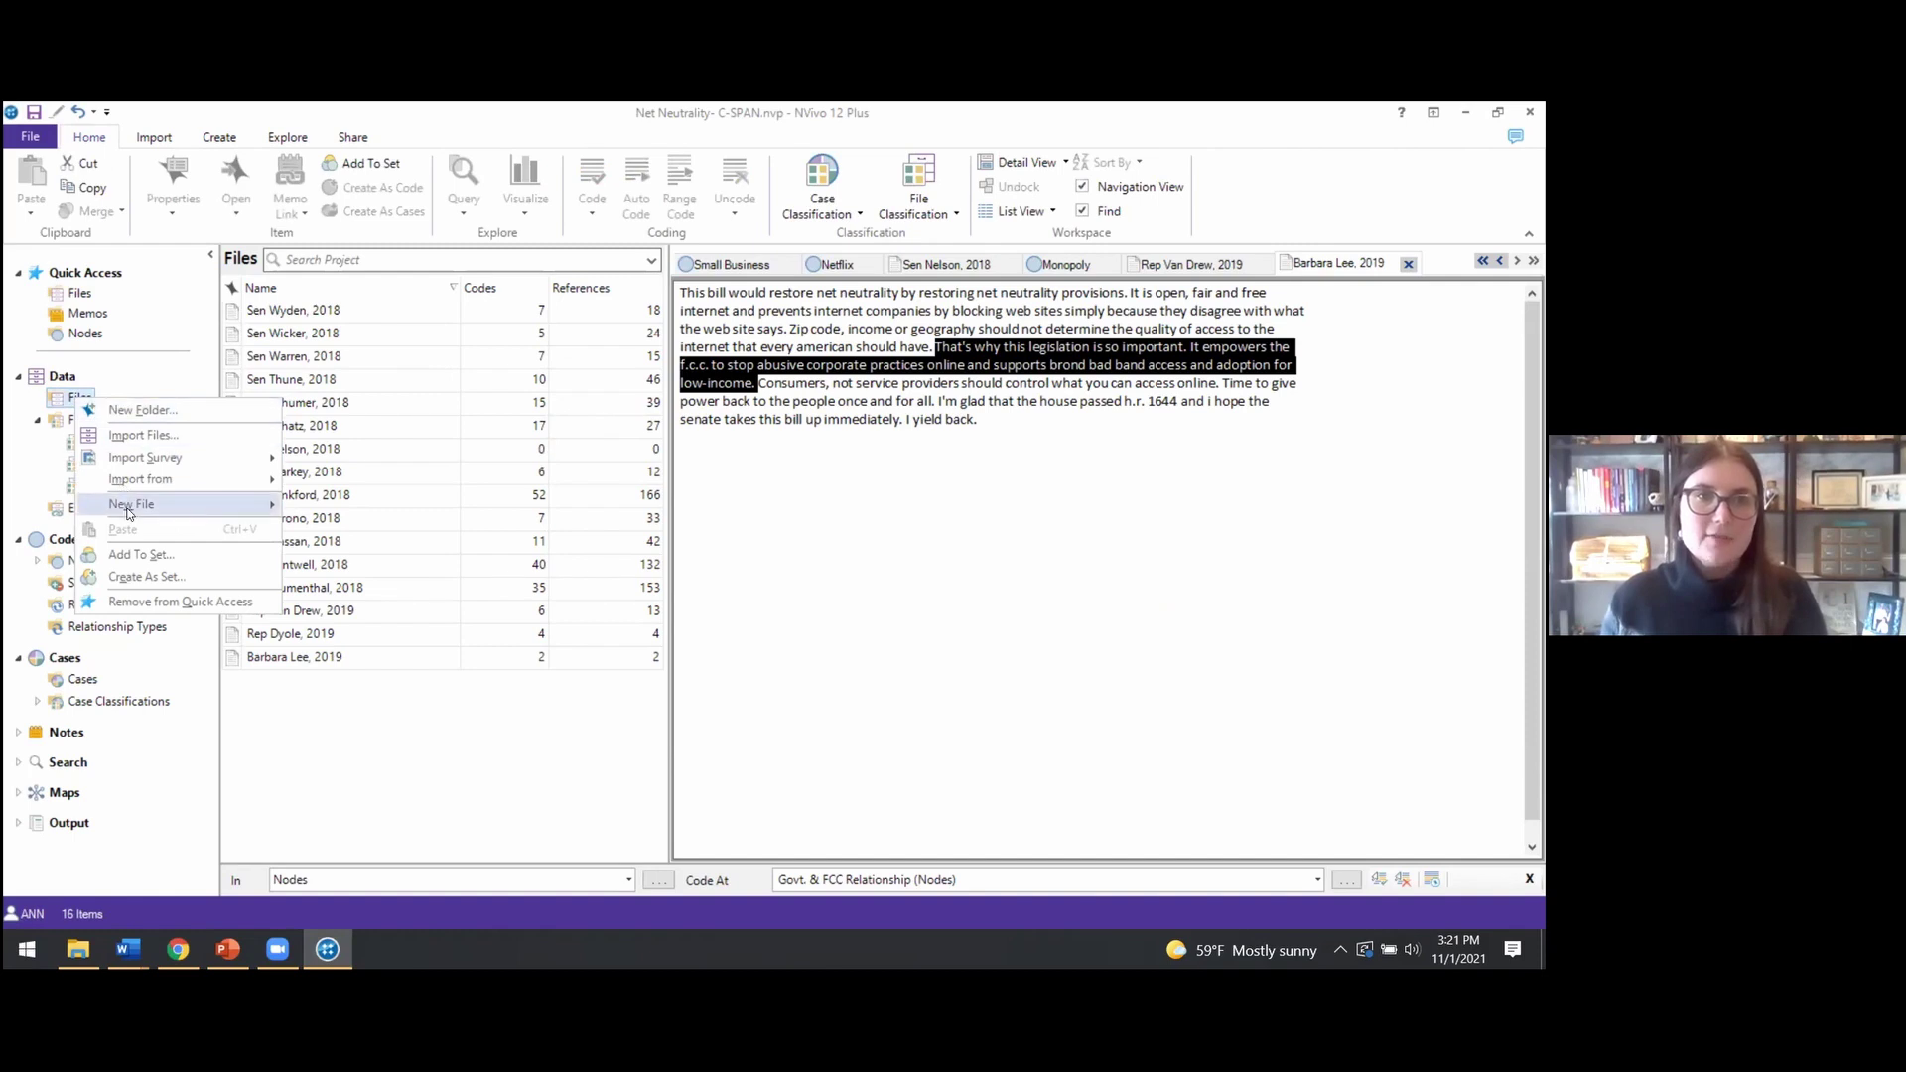
pyautogui.moveTo(148, 504)
pyautogui.click(308, 511)
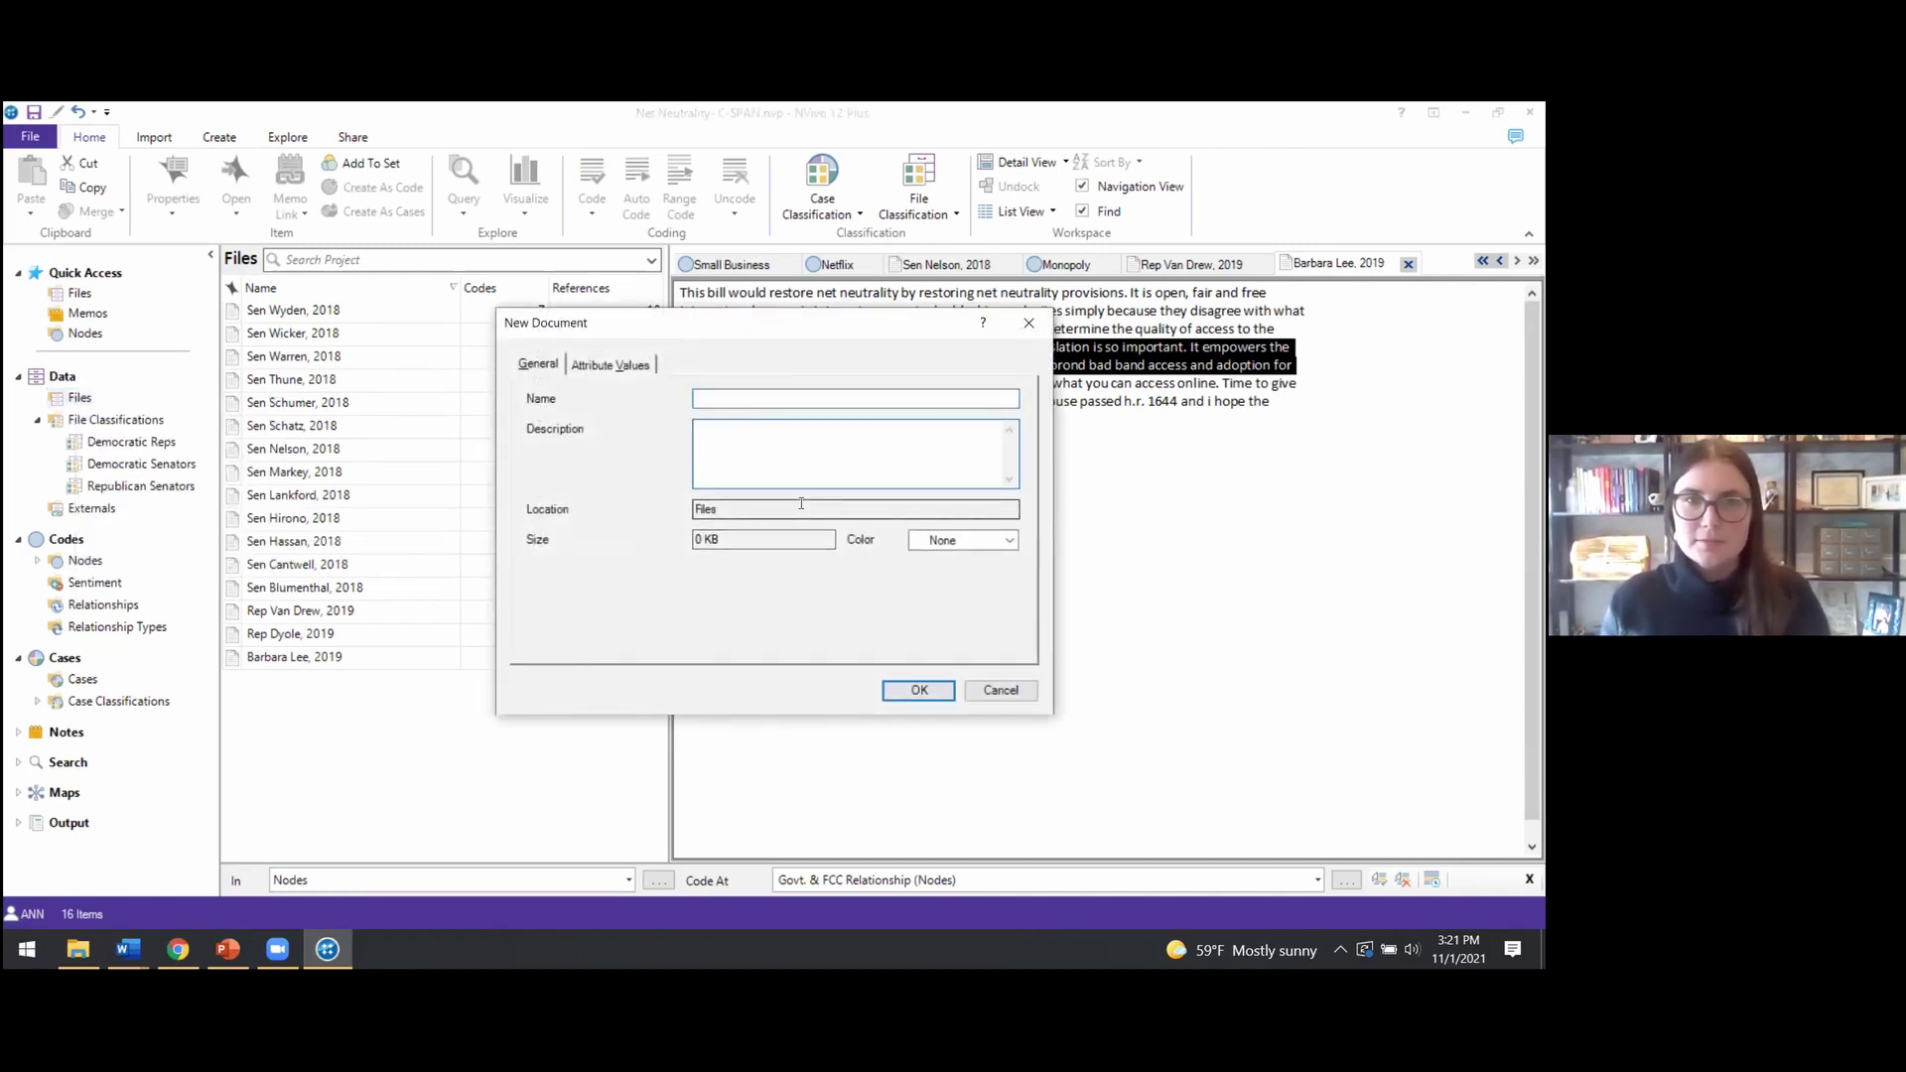
pyautogui.hotkey('ctrl', 'v')
# Name the new document "Louie Gohmert Jr., 2019", reusing the name from its description, and create it
pyautogui.moveTo(781, 428); pyautogui.dragTo(669, 432)
pyautogui.hotkey('ctrl', 'c')
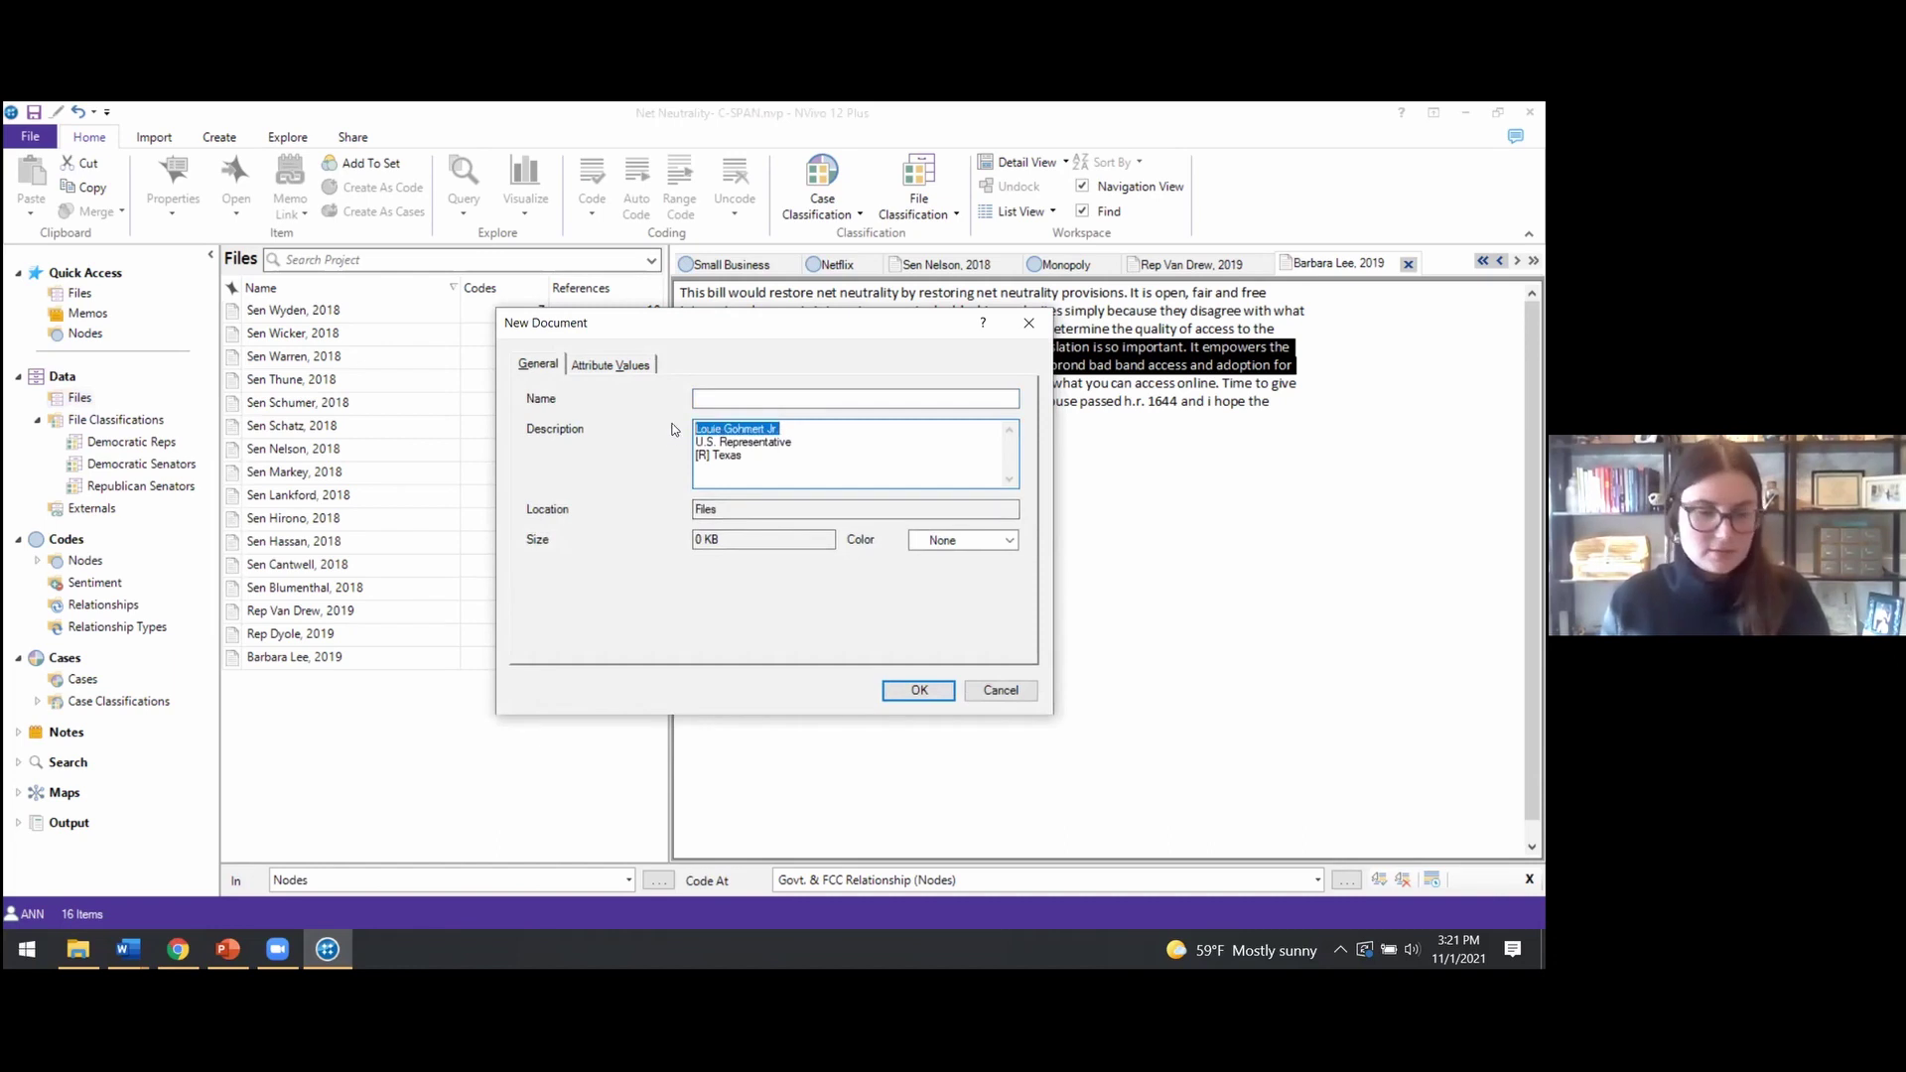
pyautogui.click(731, 399)
pyautogui.hotkey('ctrl', 'v')
pyautogui.write(', ')
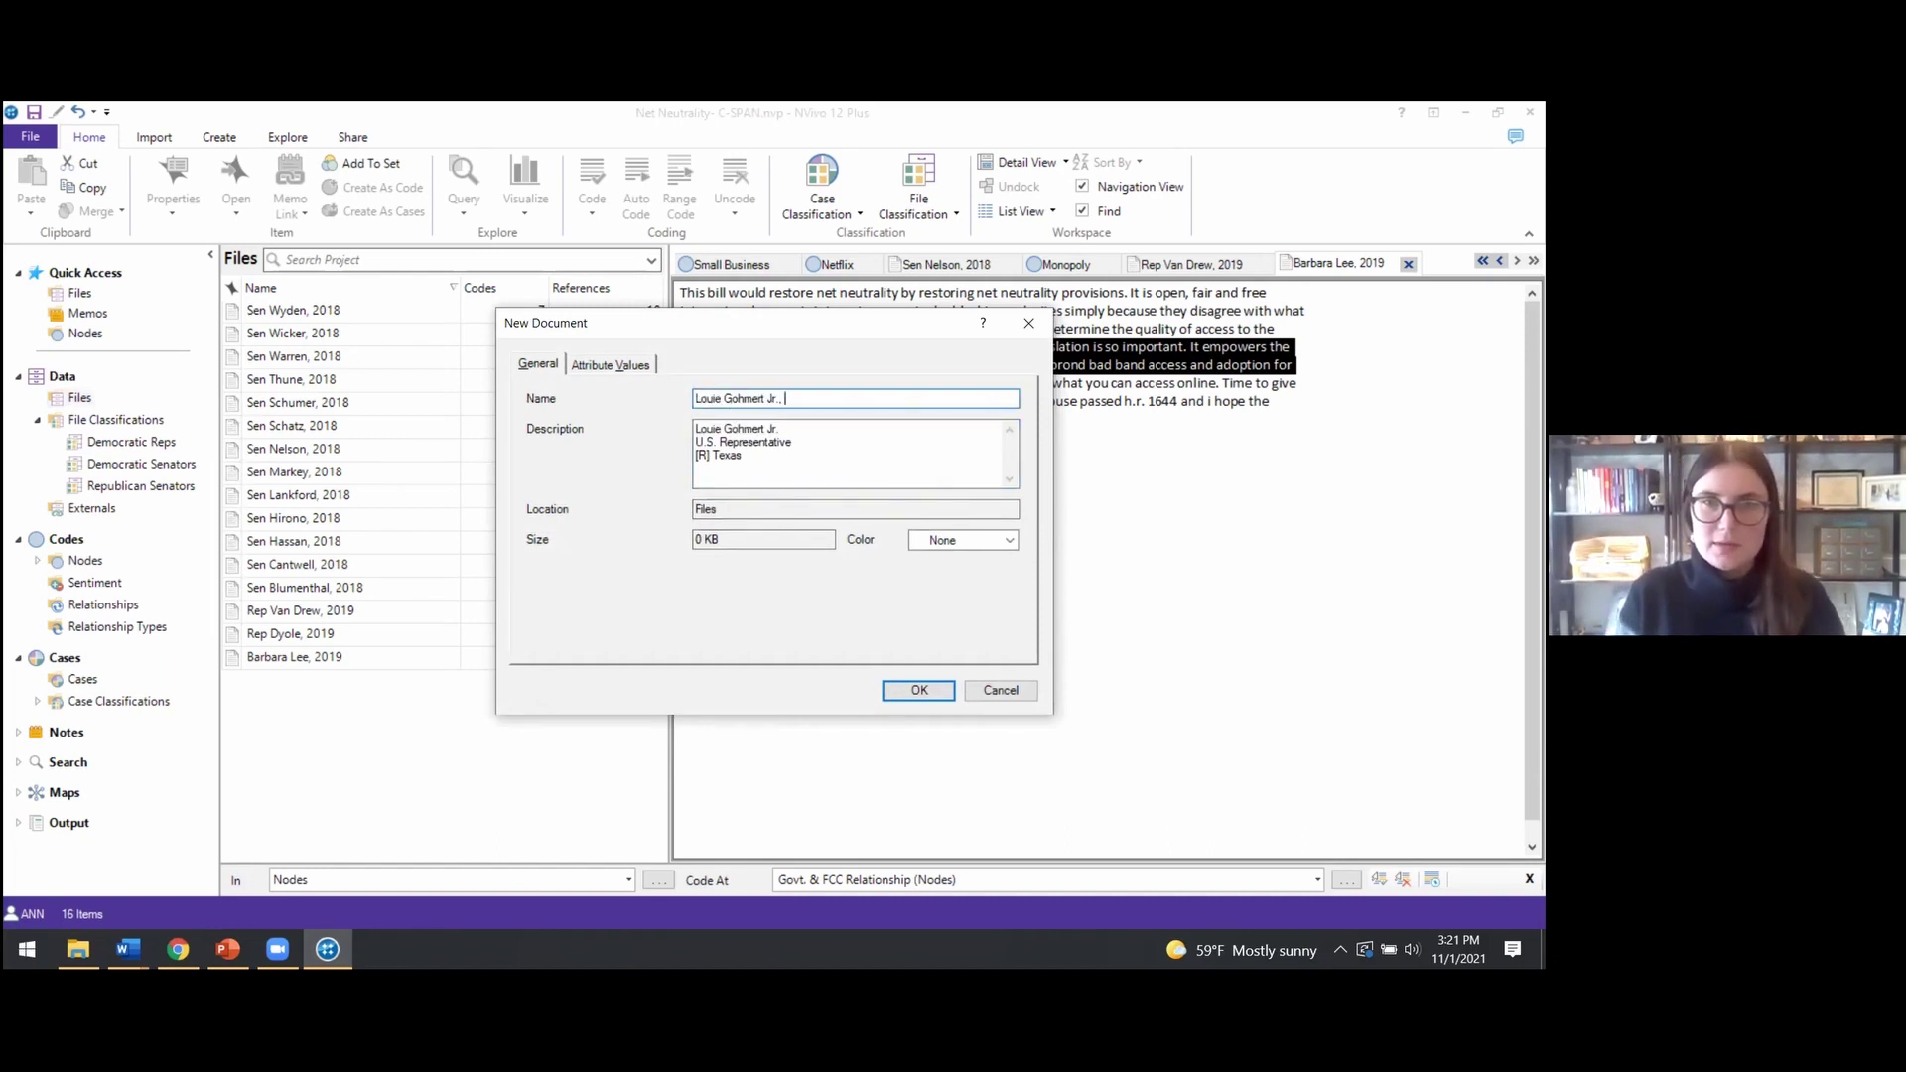
pyautogui.write('2019')
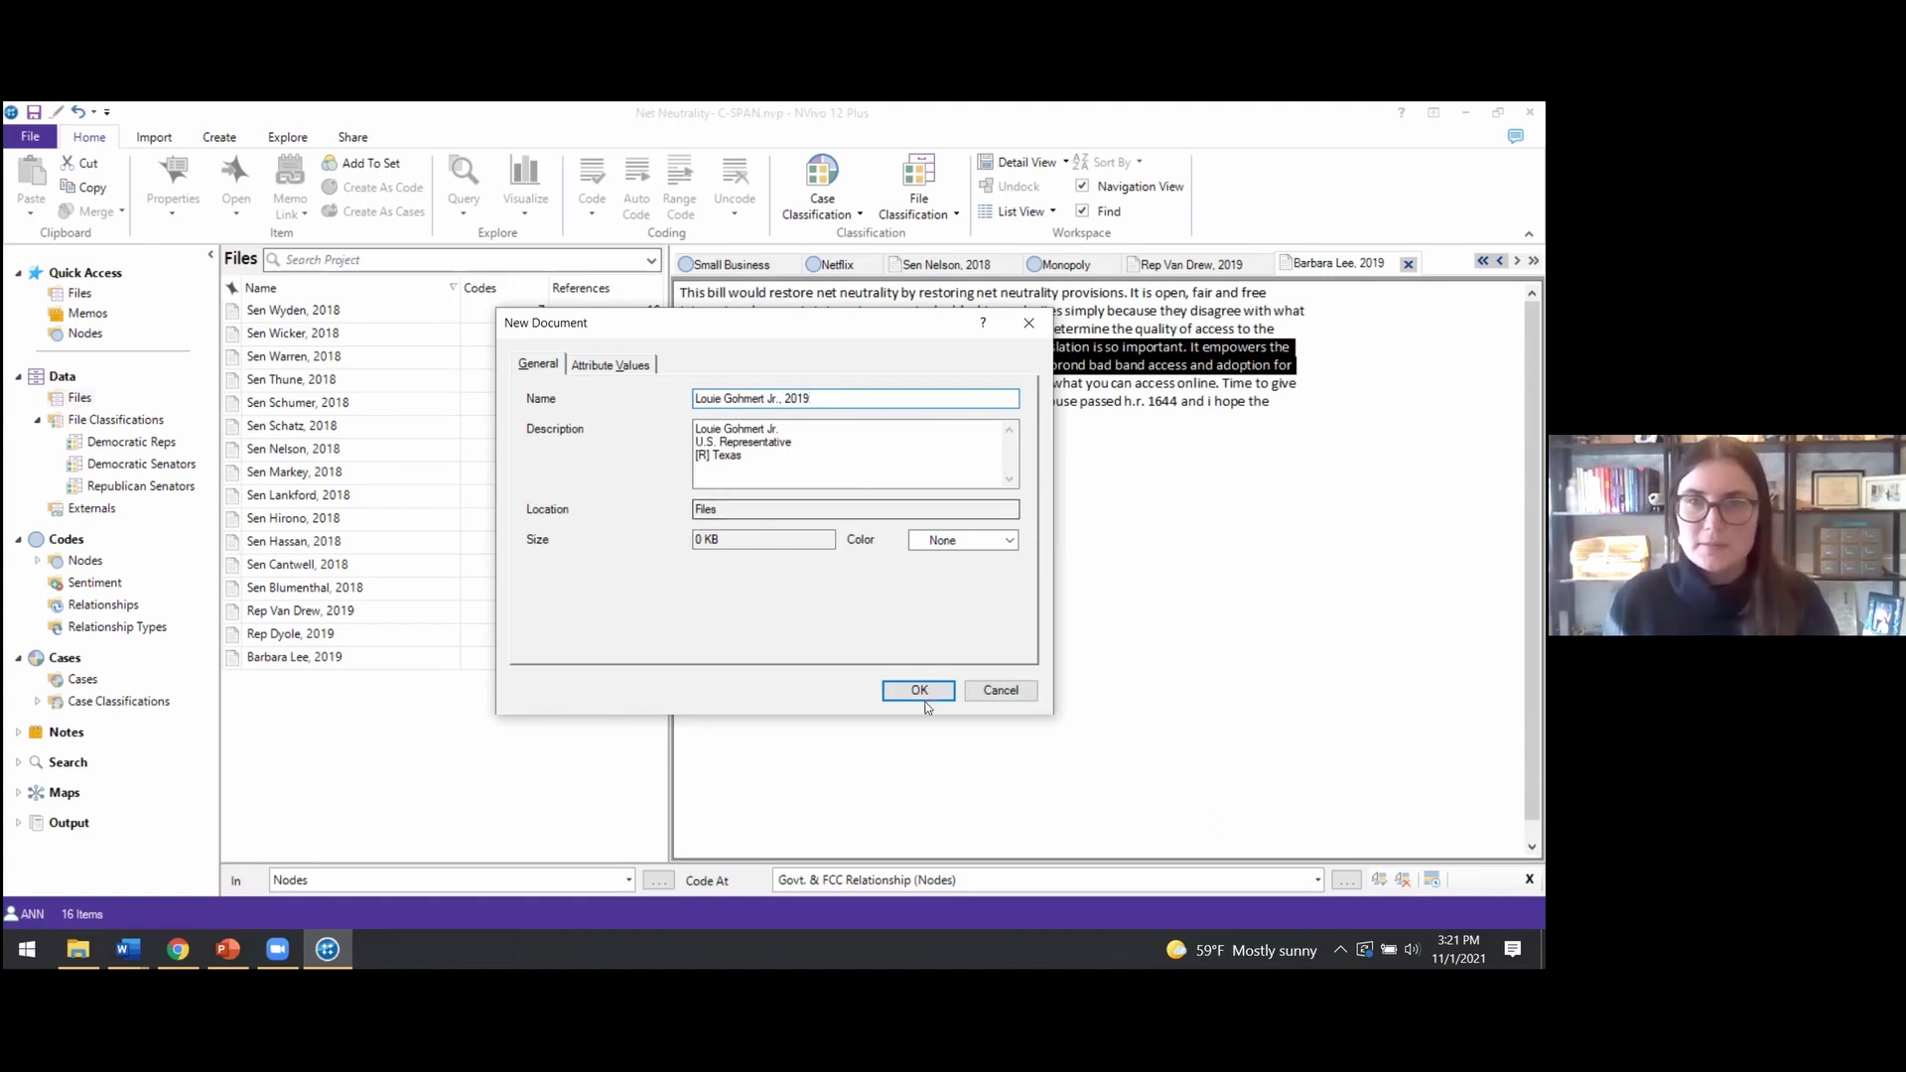
pyautogui.click(920, 692)
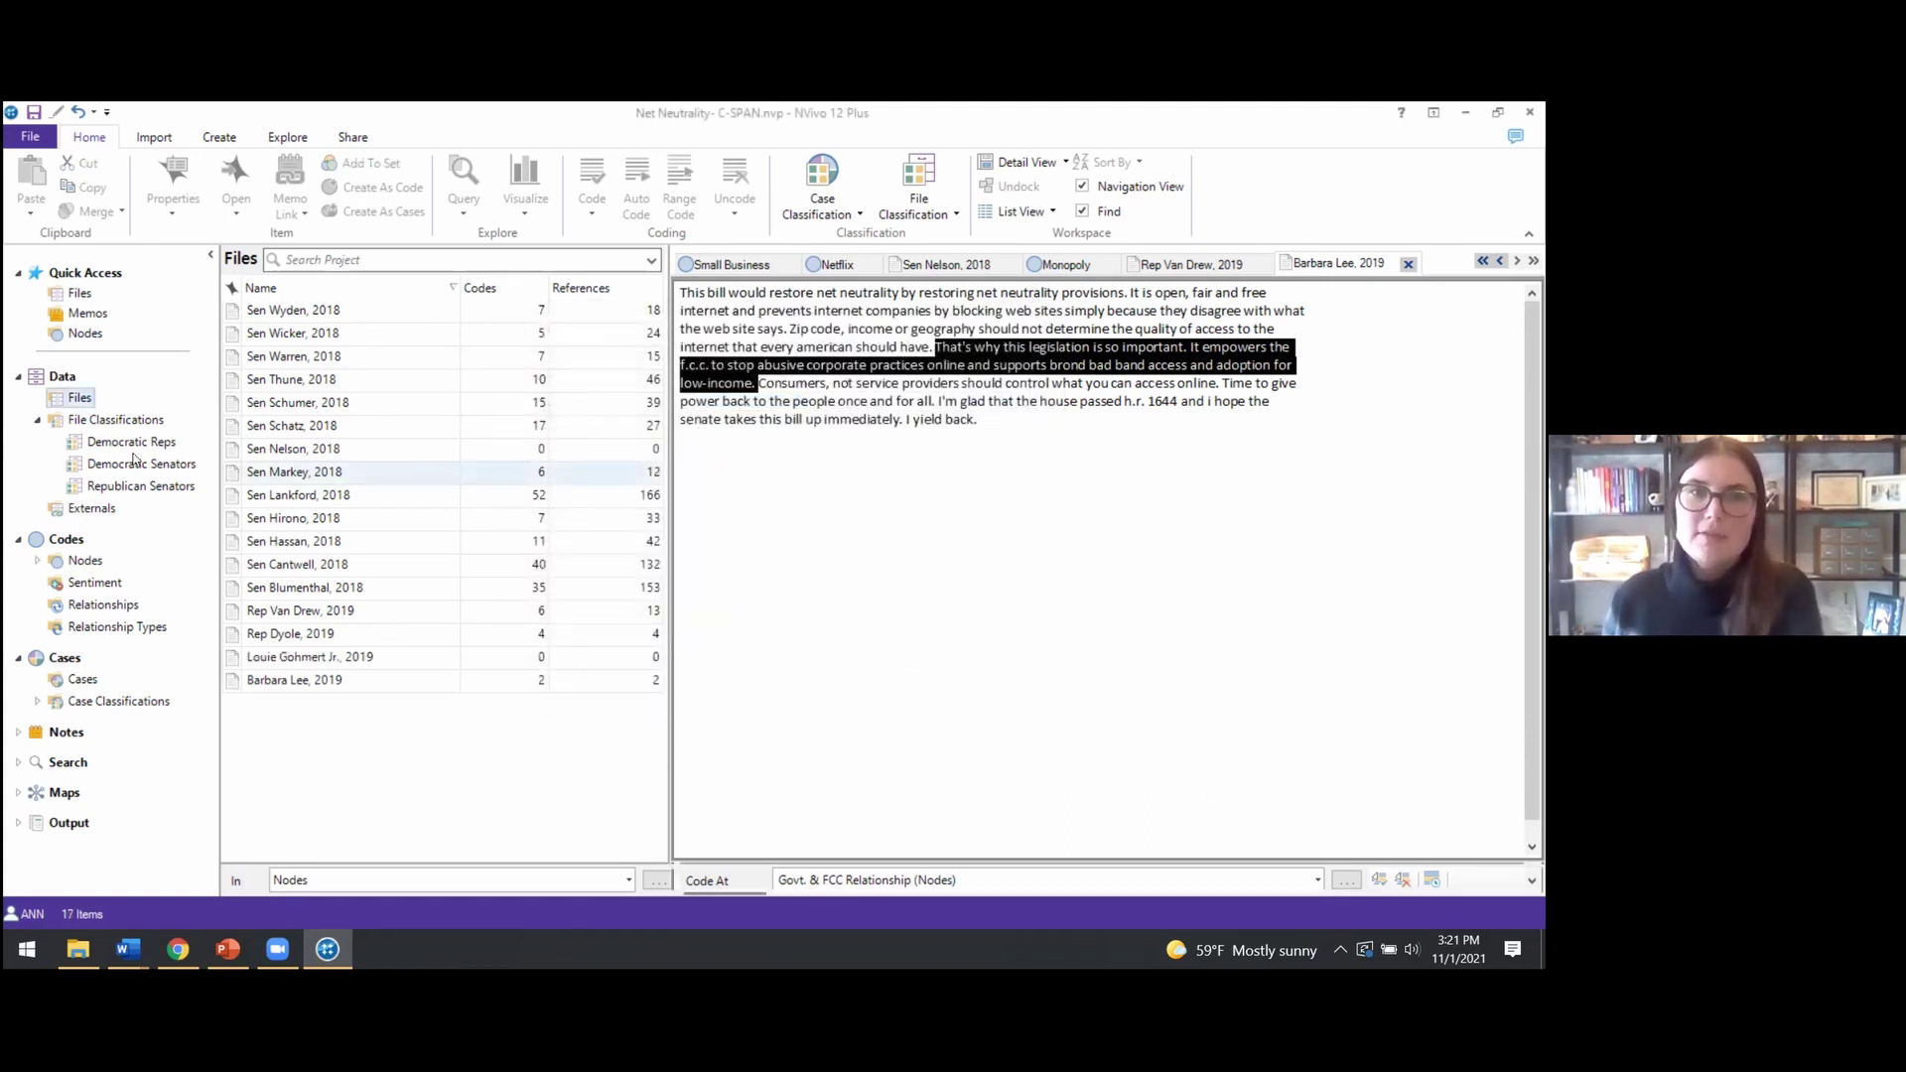
# Assign the Louie Gohmert Jr., 2019 document to a new file classification named "Republican Reps" and open that classification
pyautogui.rightClick(298, 658)
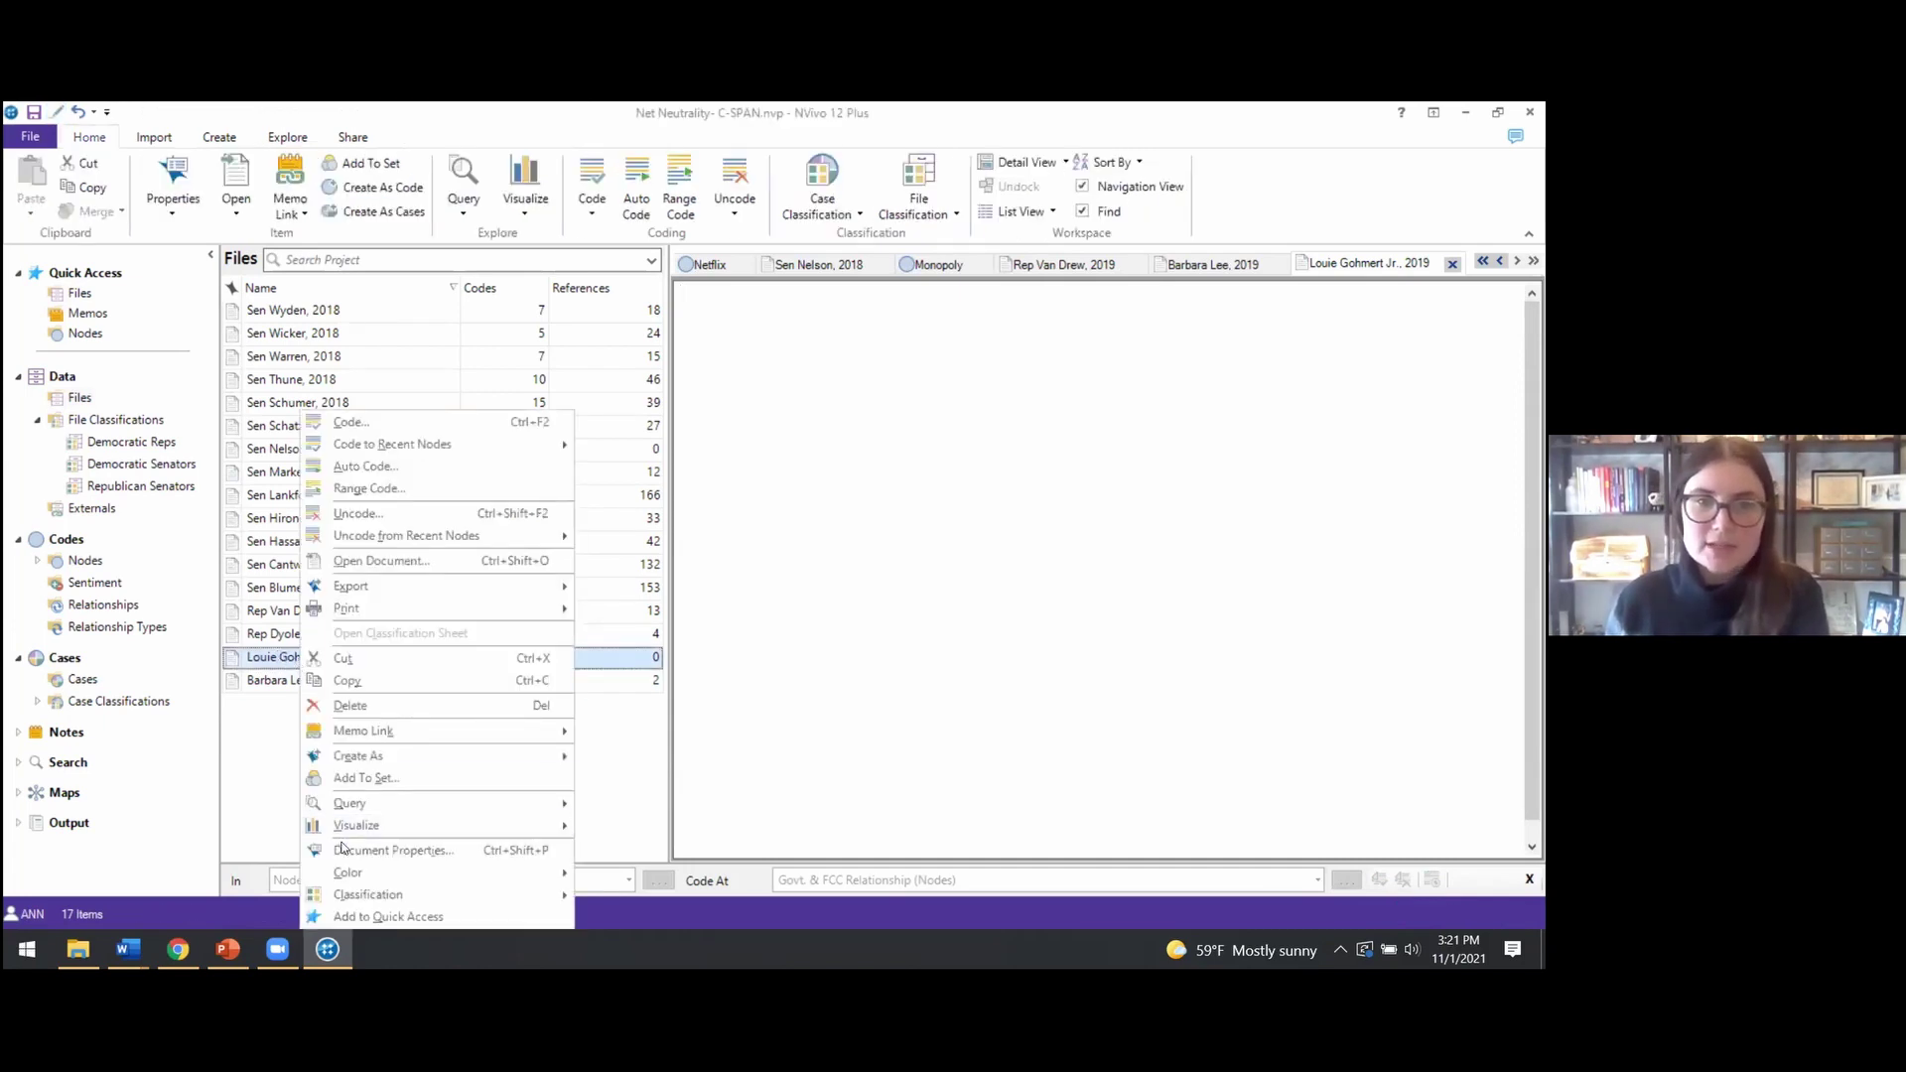
pyautogui.moveTo(359, 896)
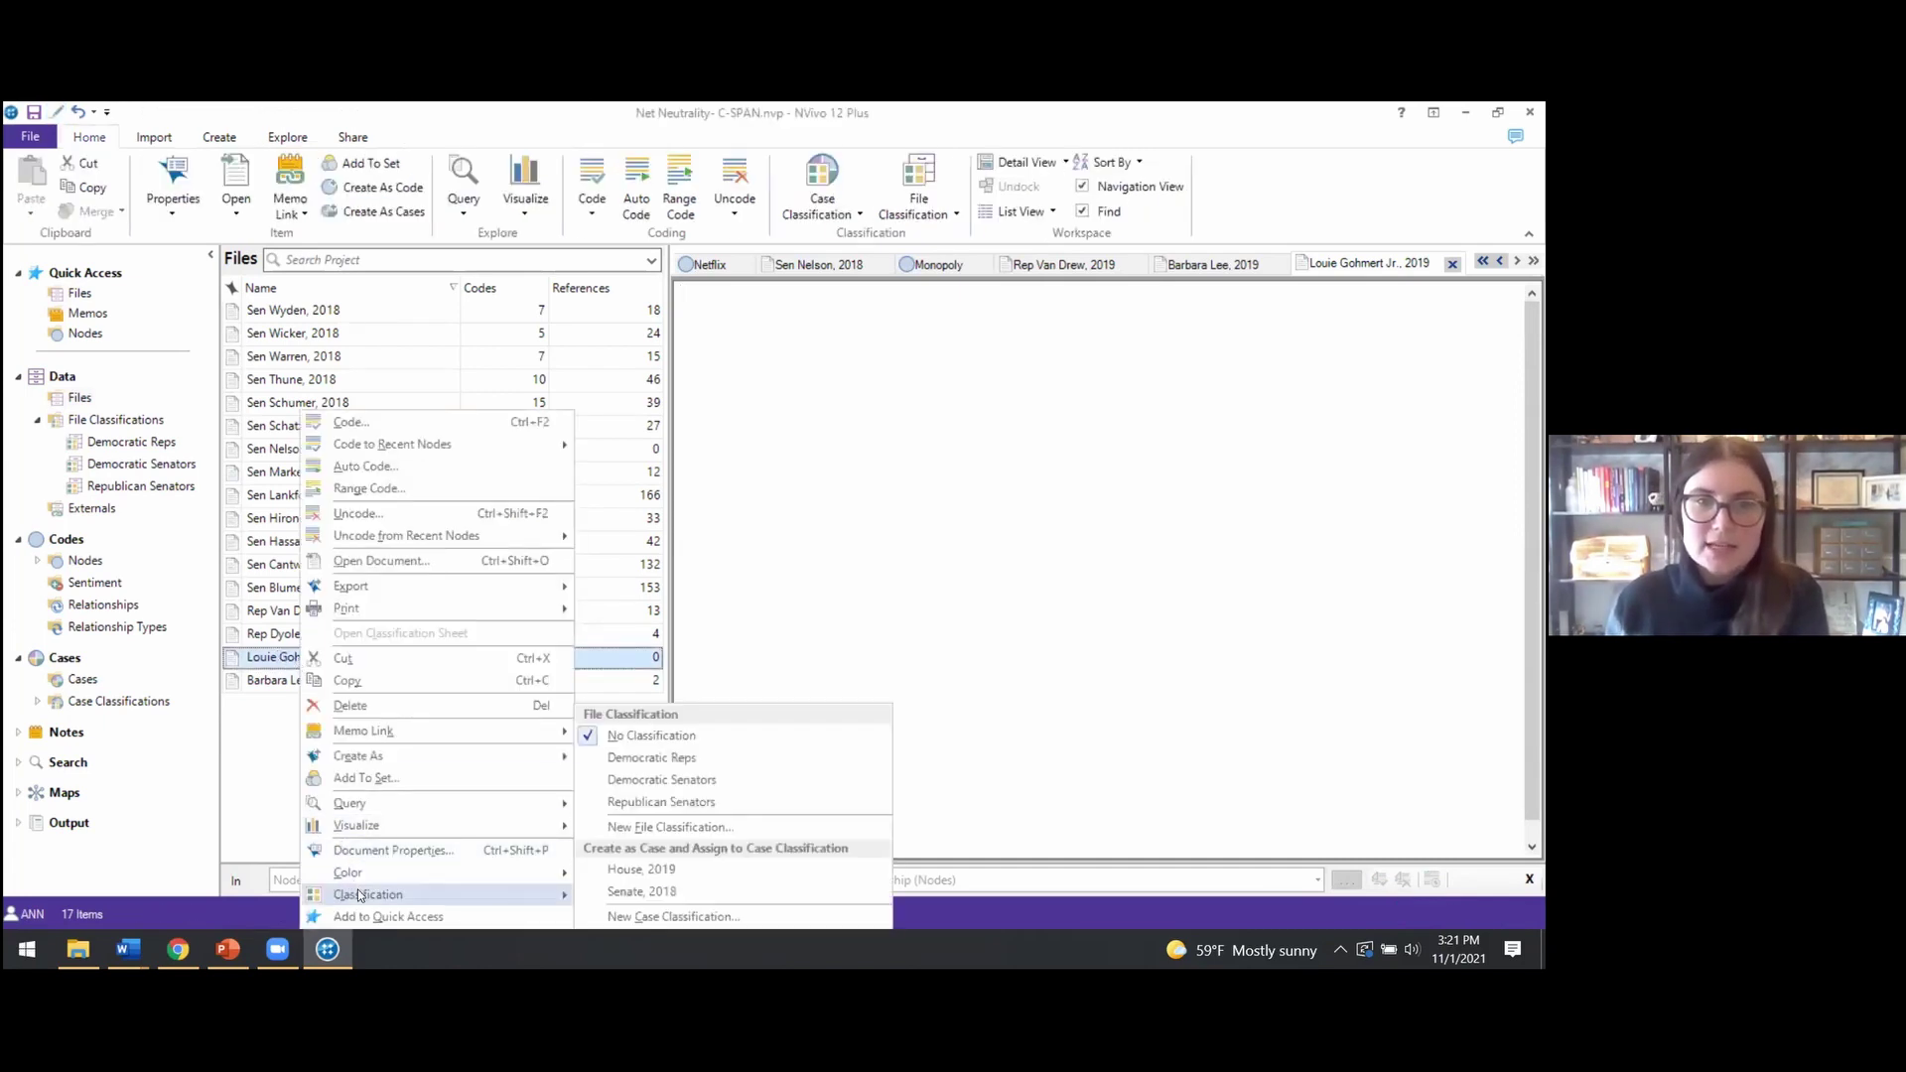
pyautogui.click(703, 828)
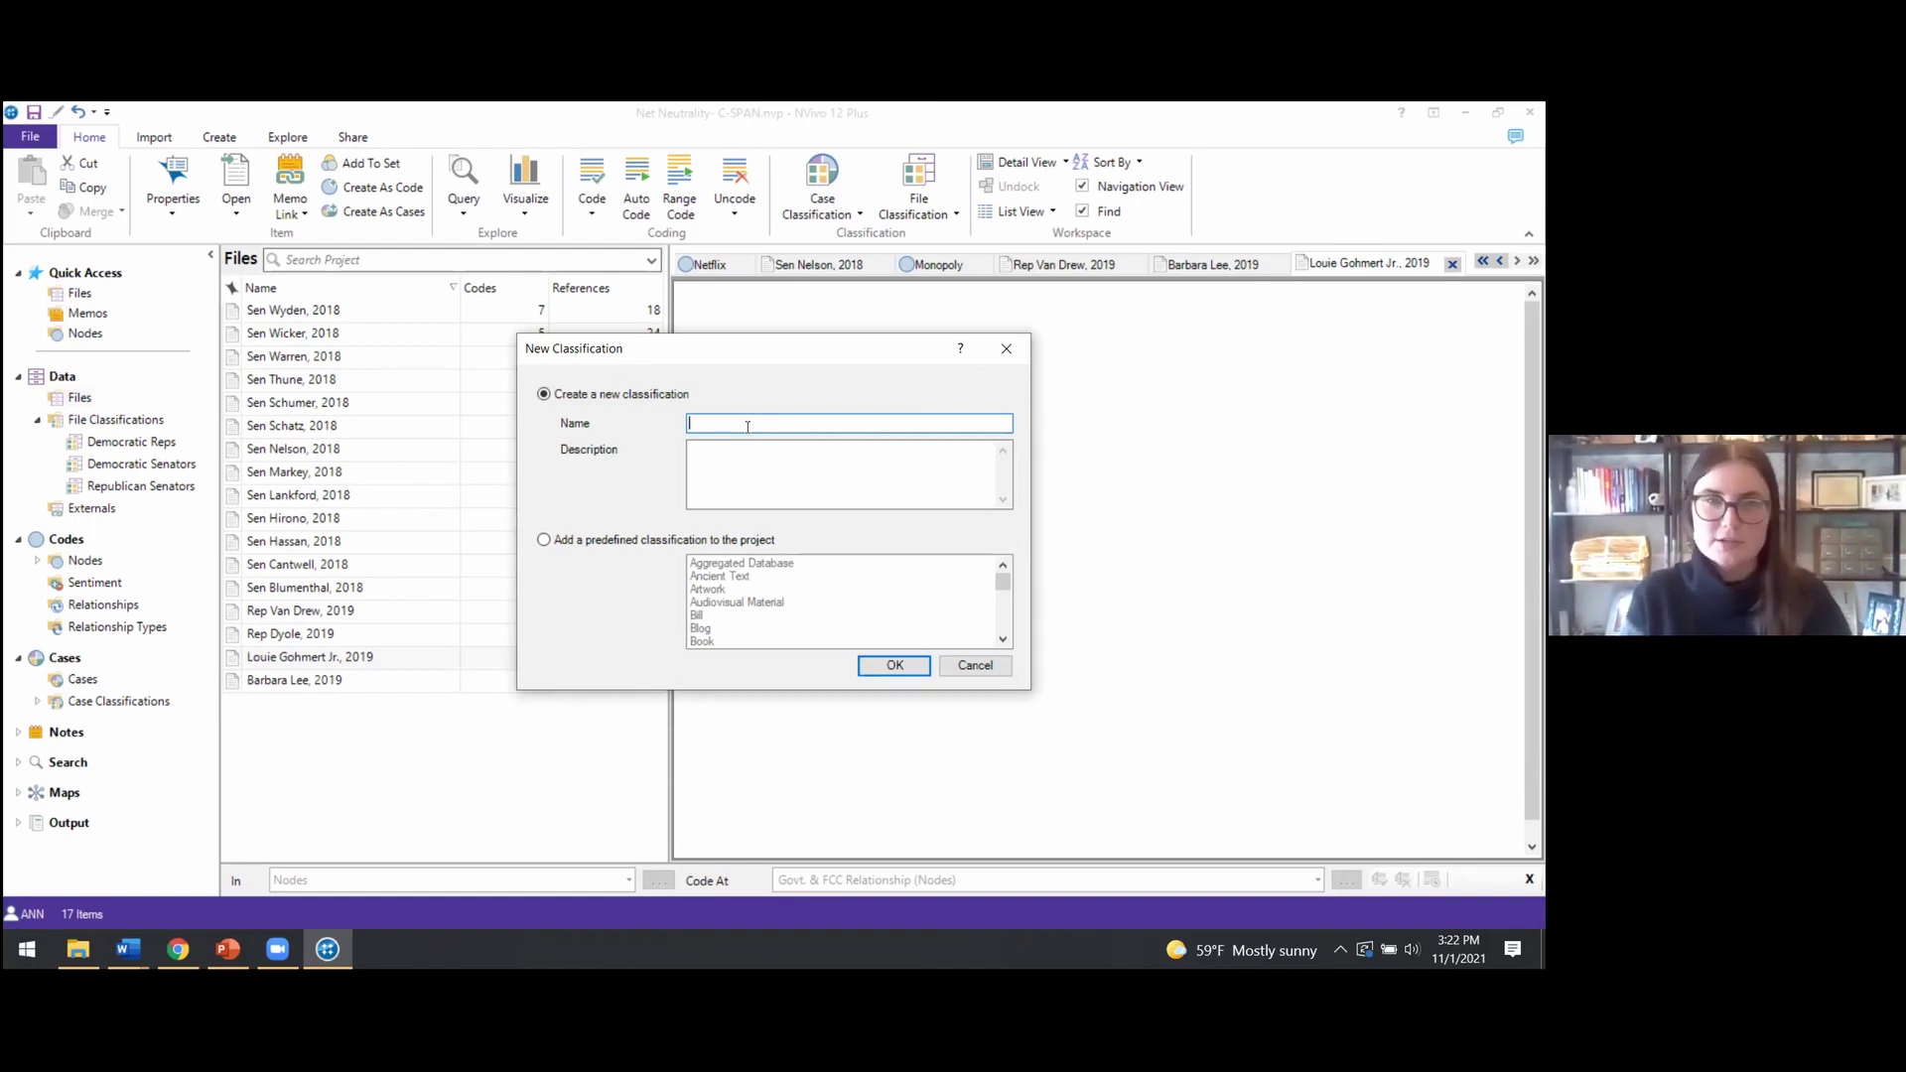
pyautogui.write('Republica')
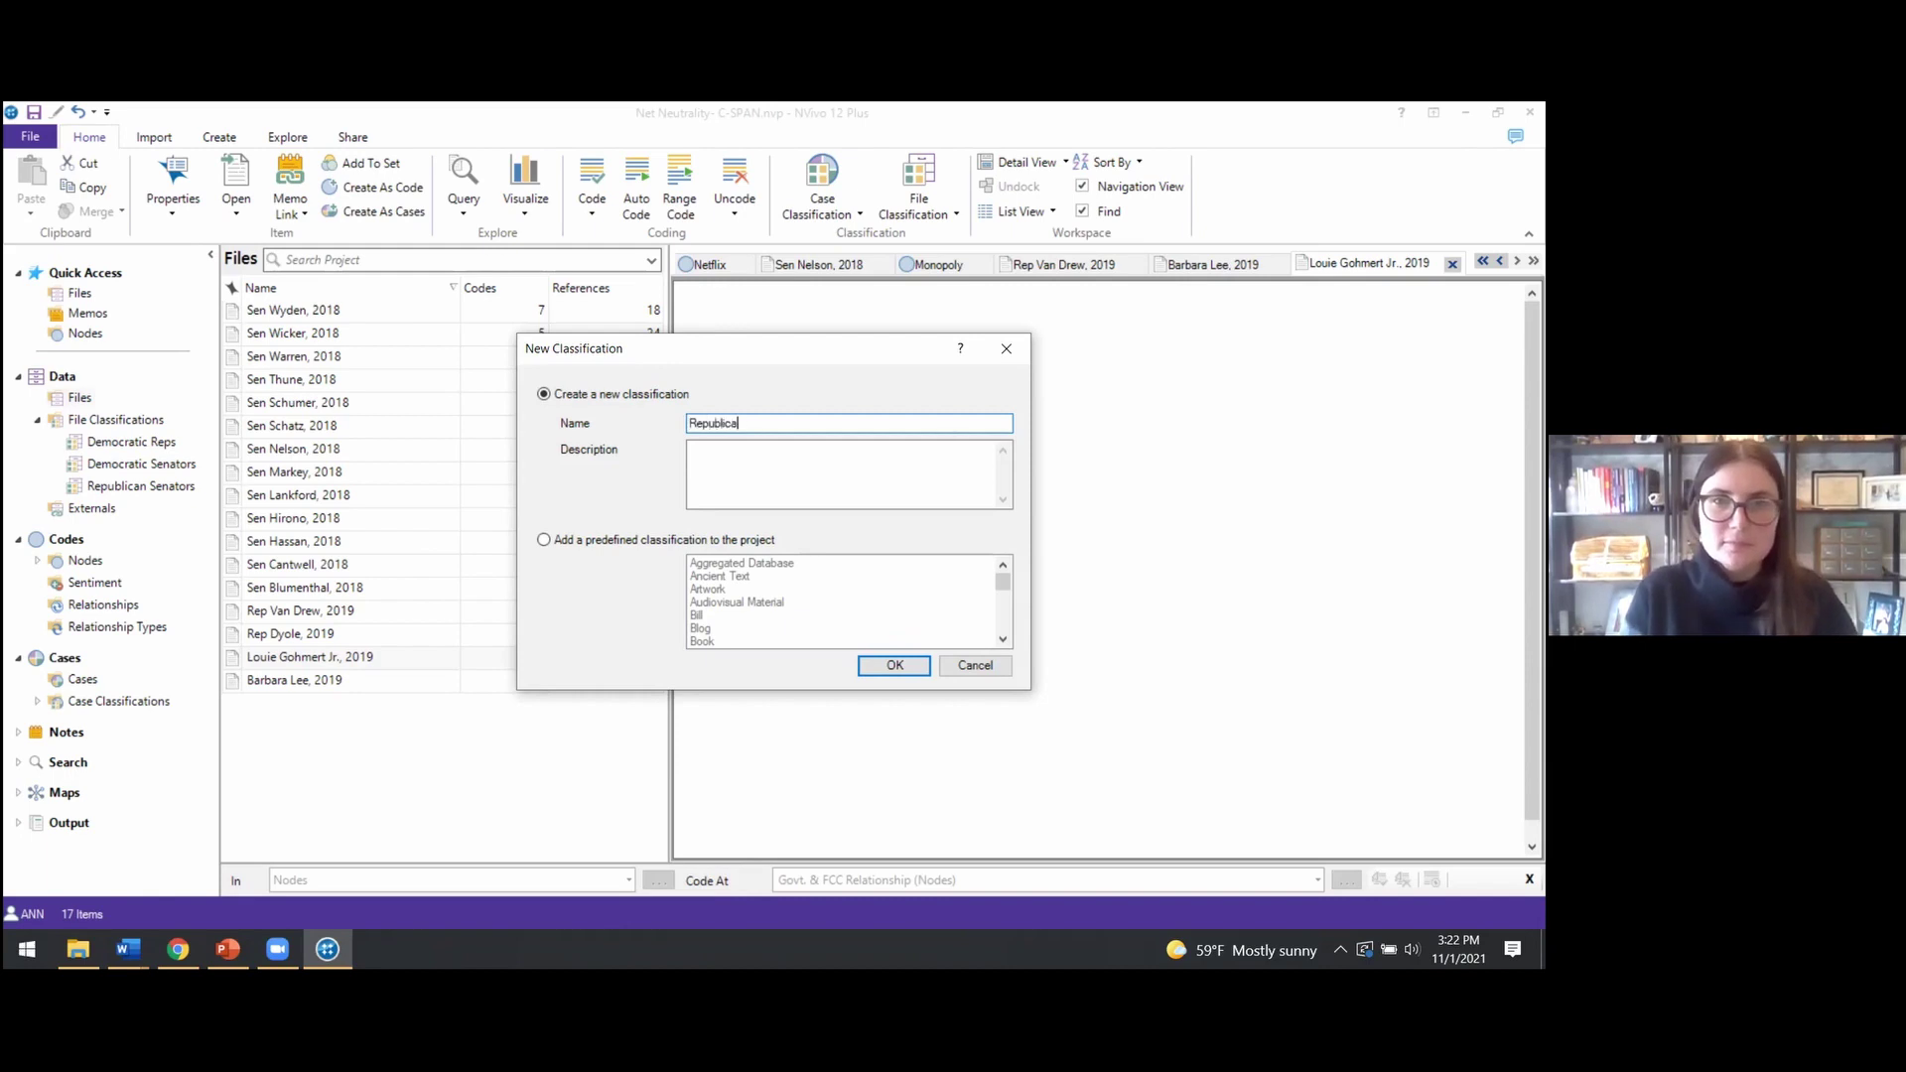
pyautogui.write('n Reps')
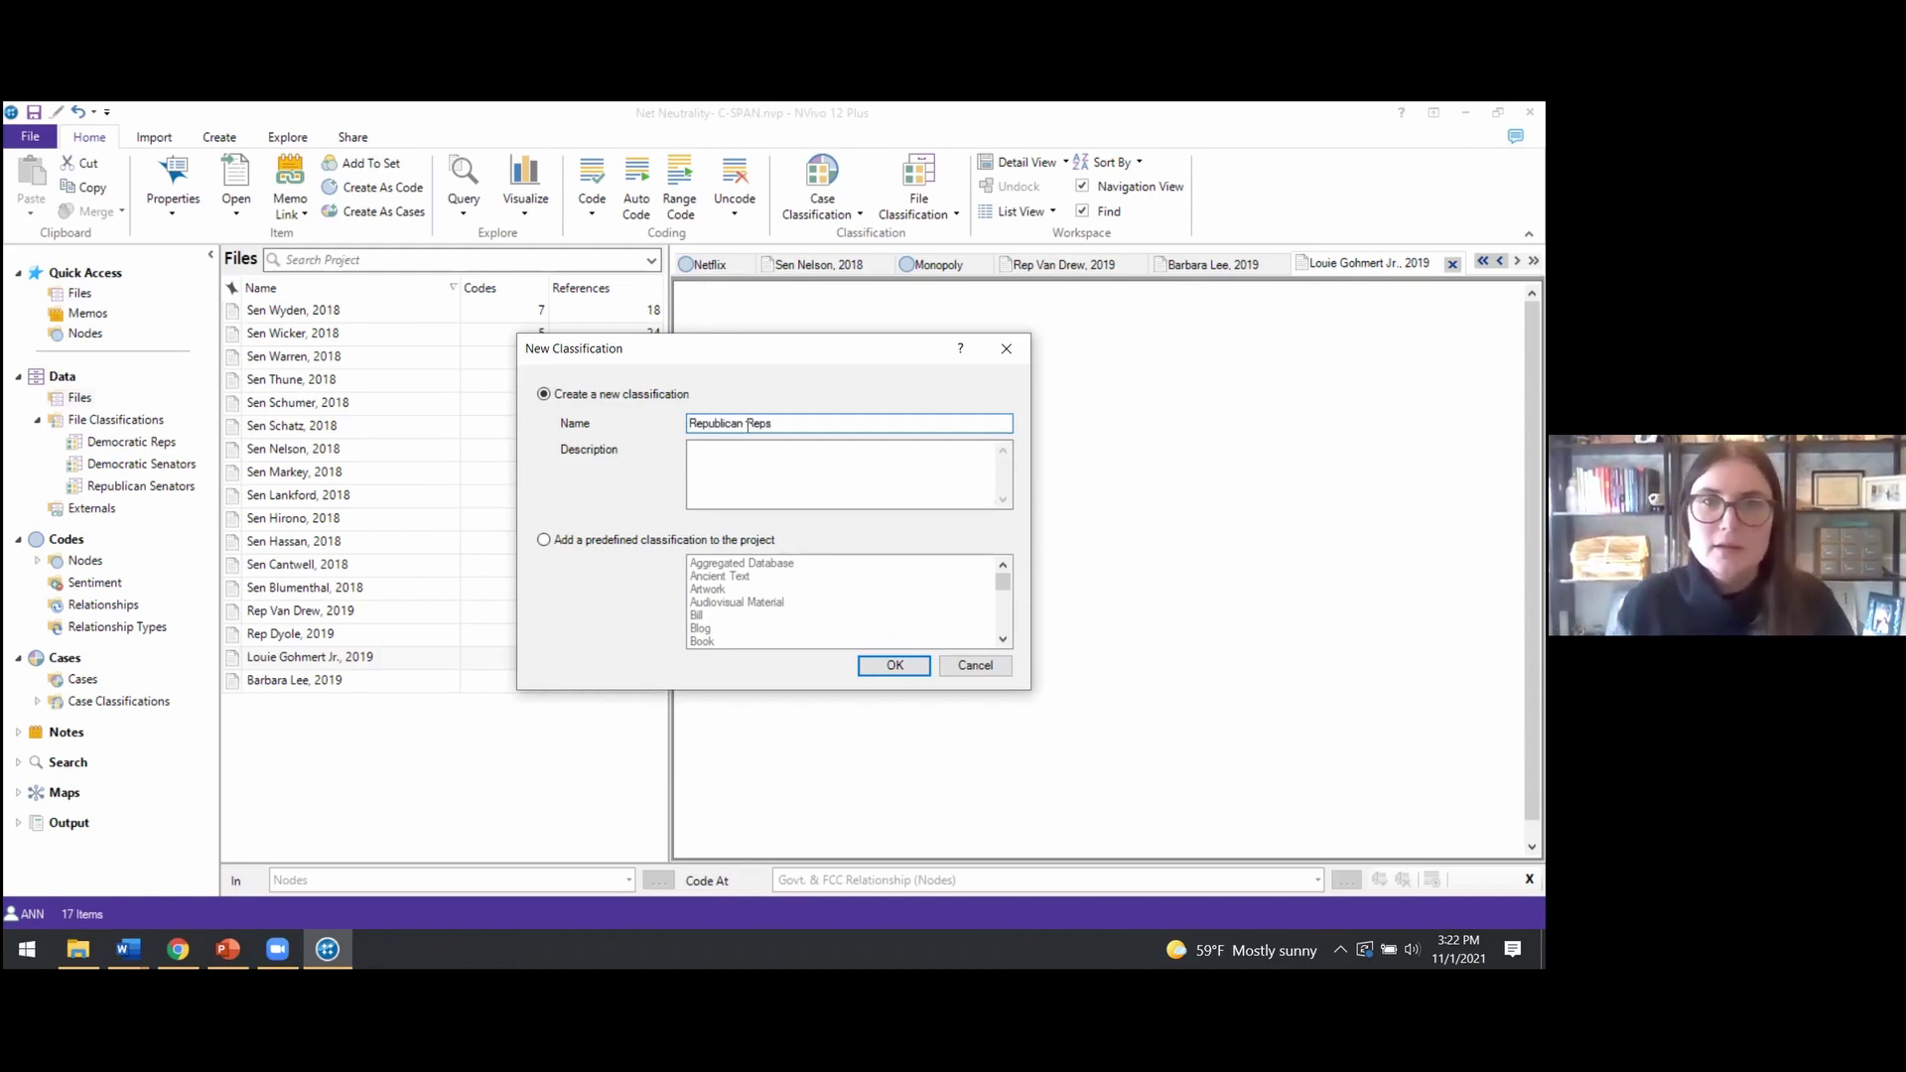
pyautogui.click(894, 665)
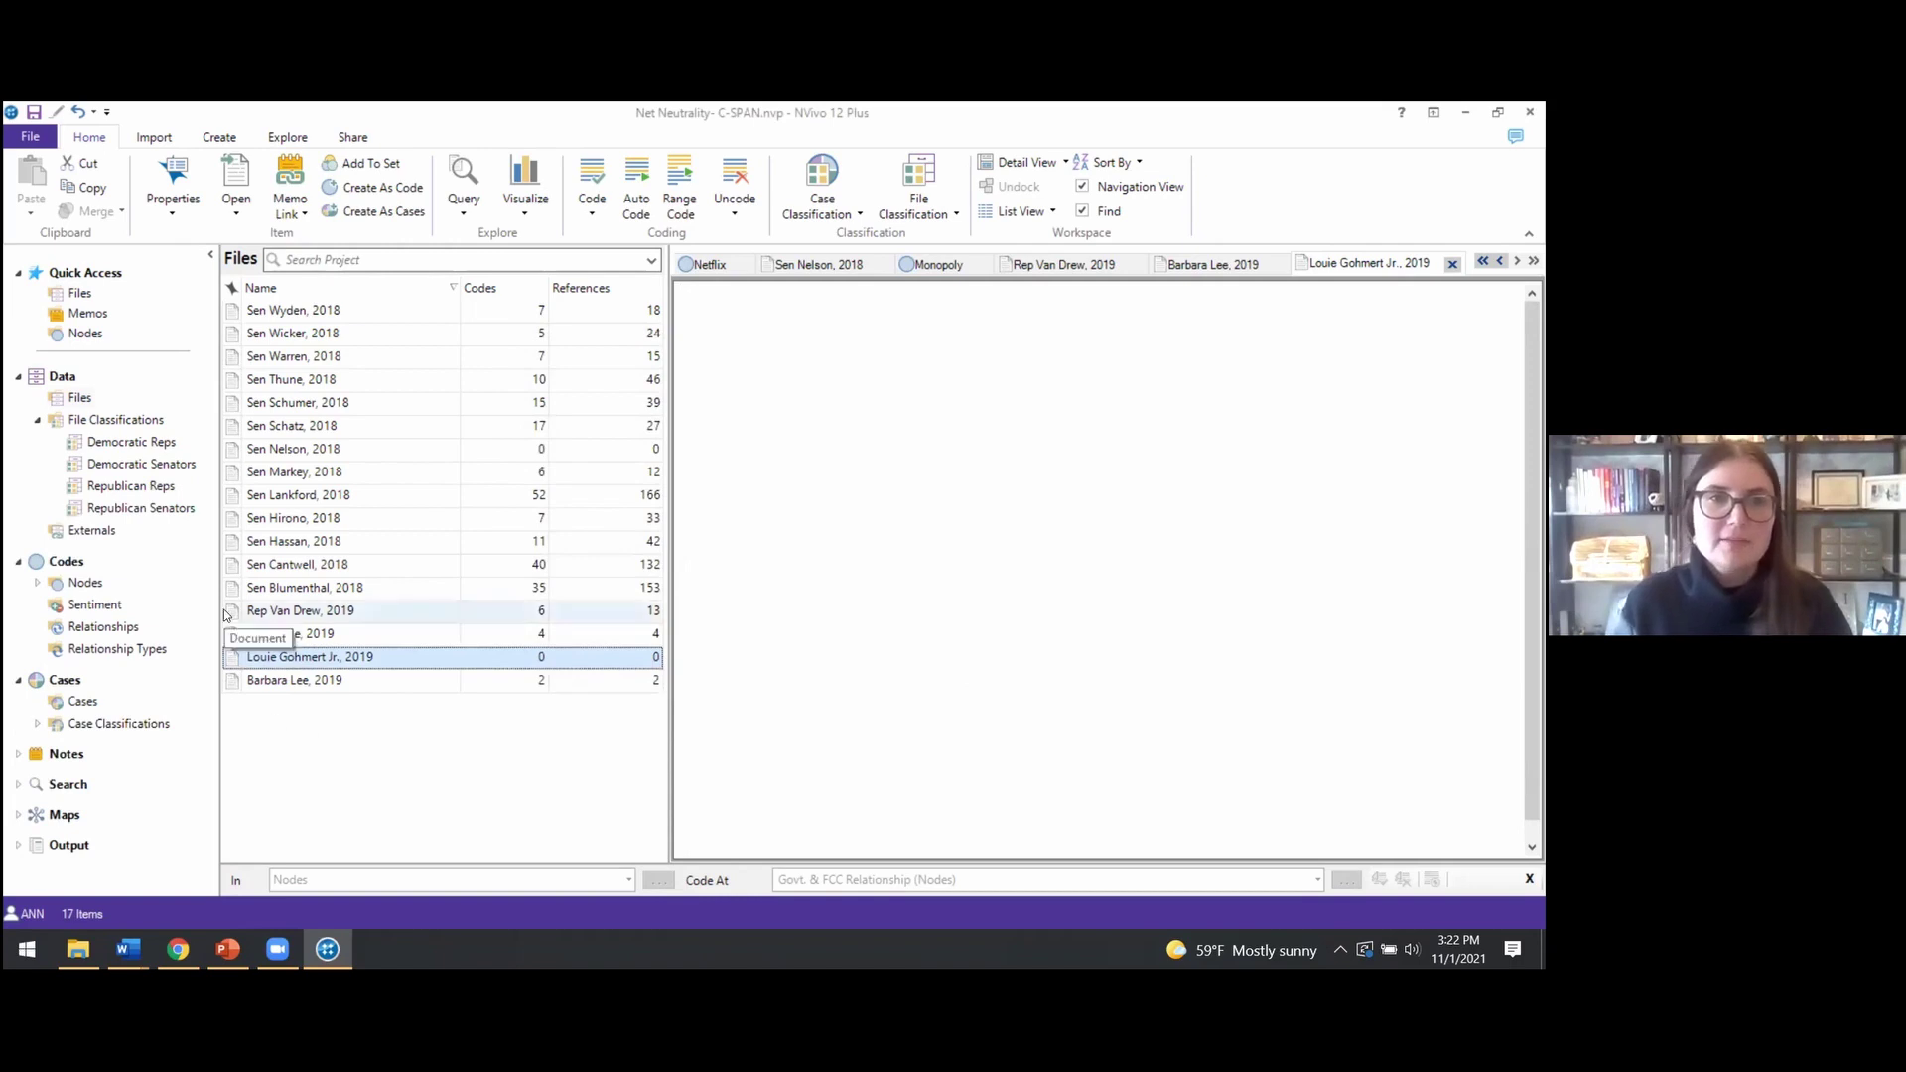
pyautogui.click(151, 487)
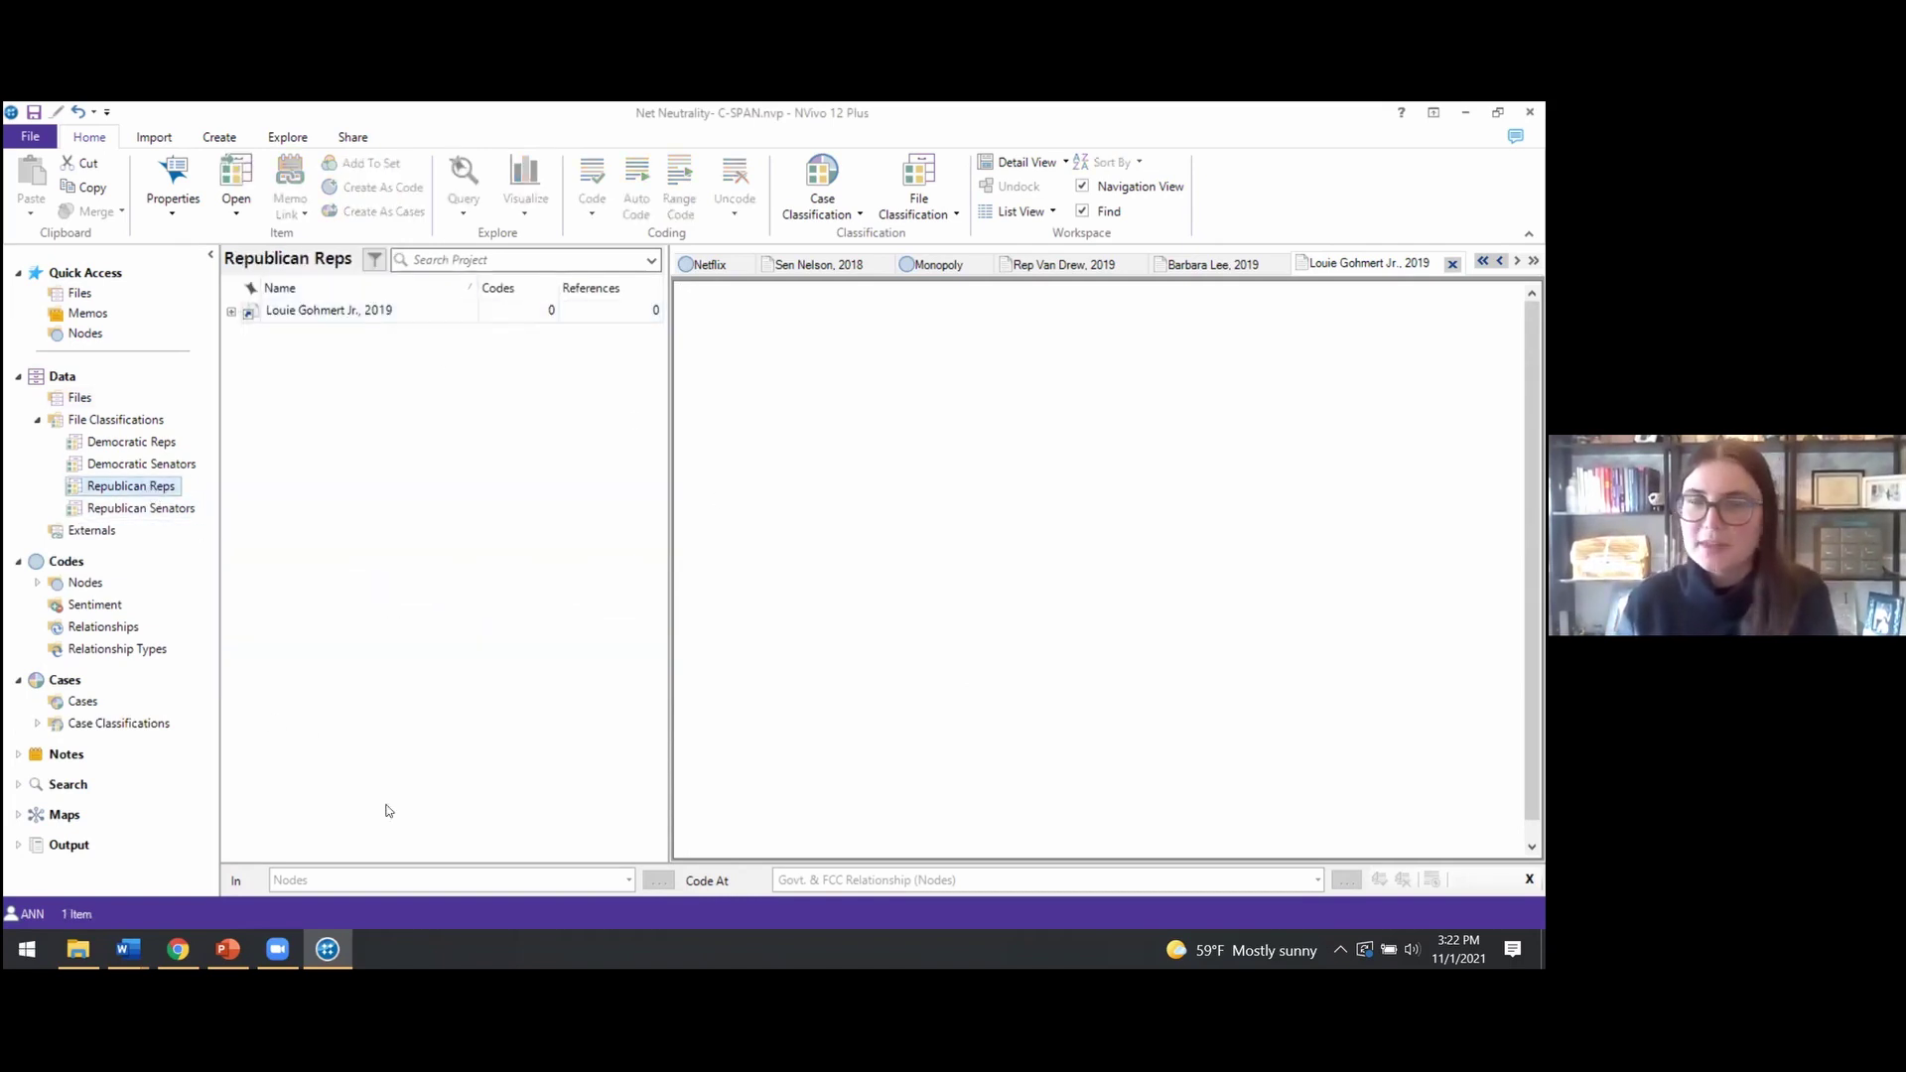
# Switch to the C-SPAN page in Chrome and copy the full text of Louie Gohmert Jr.'s 03:24:31 transcript entry
pyautogui.click(178, 949)
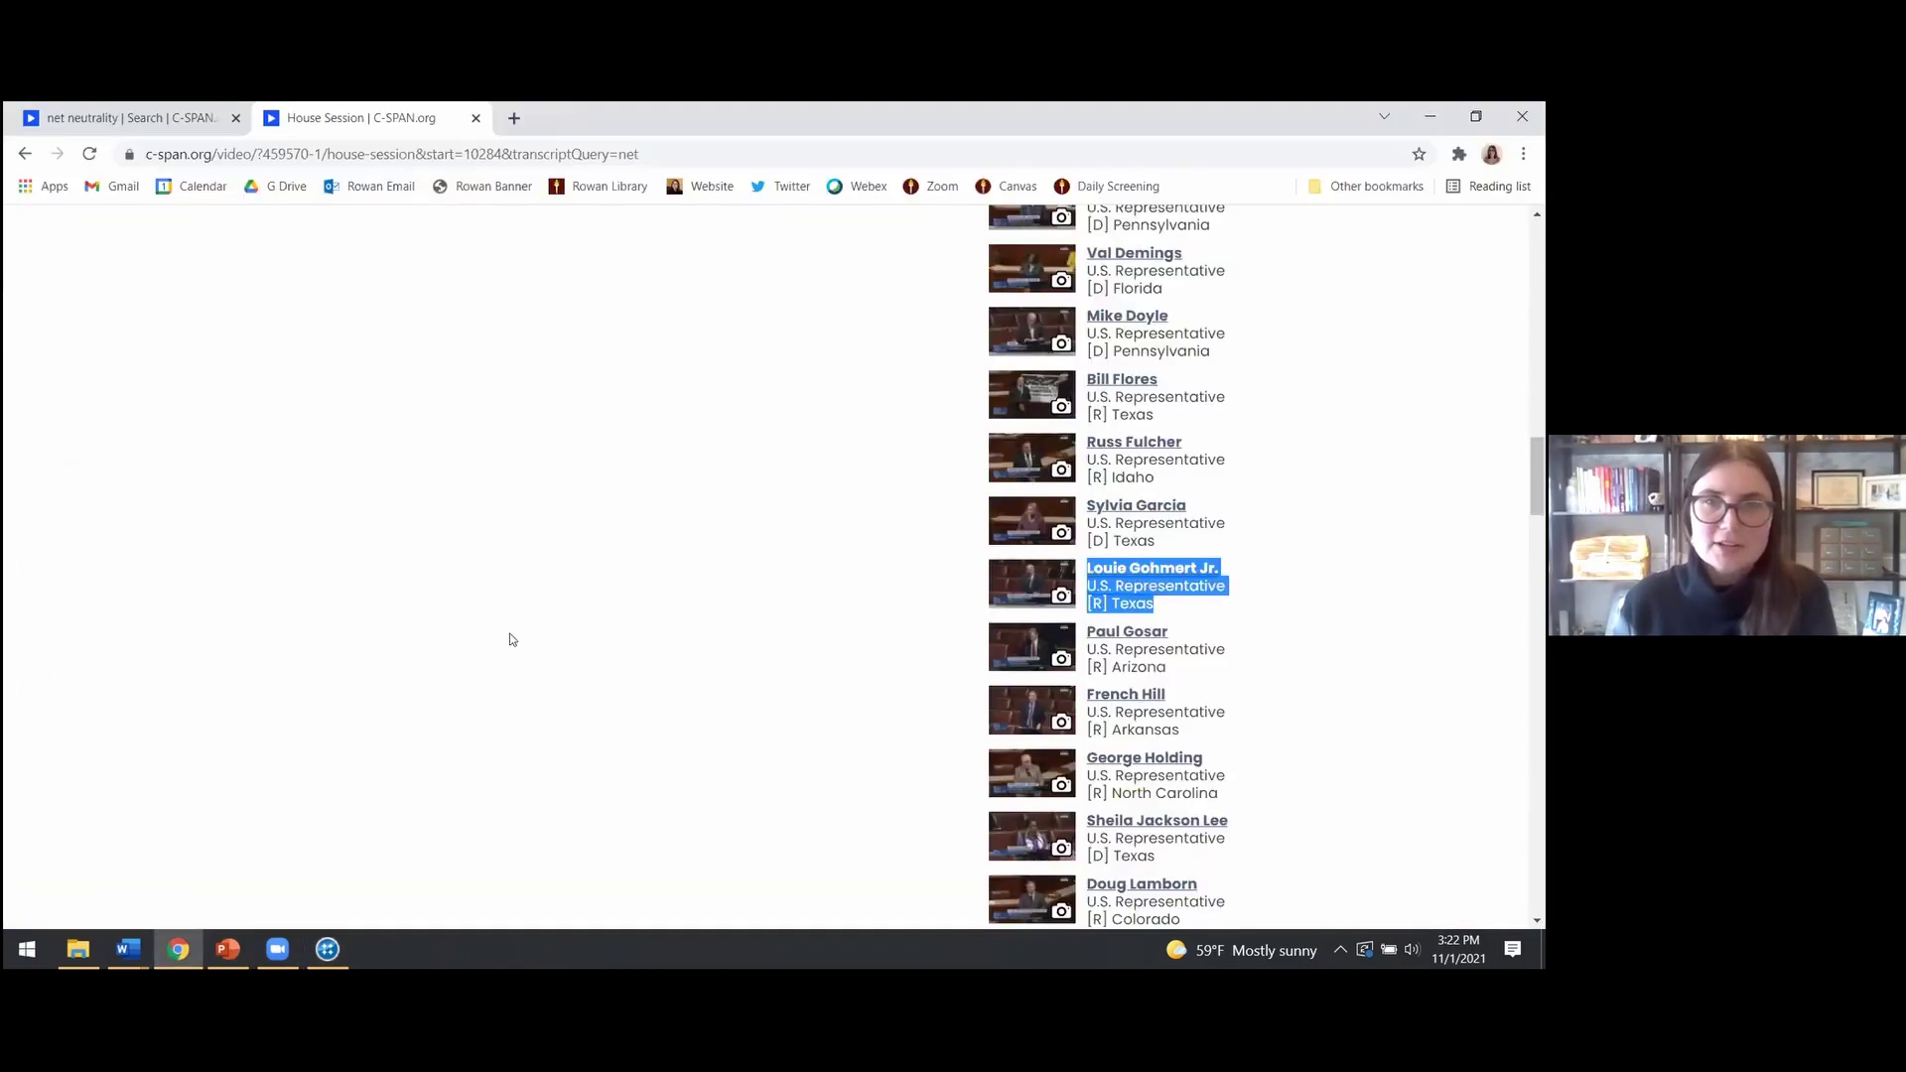
pyautogui.scroll(10, 511, 639)
pyautogui.scroll(-2, 460, 685)
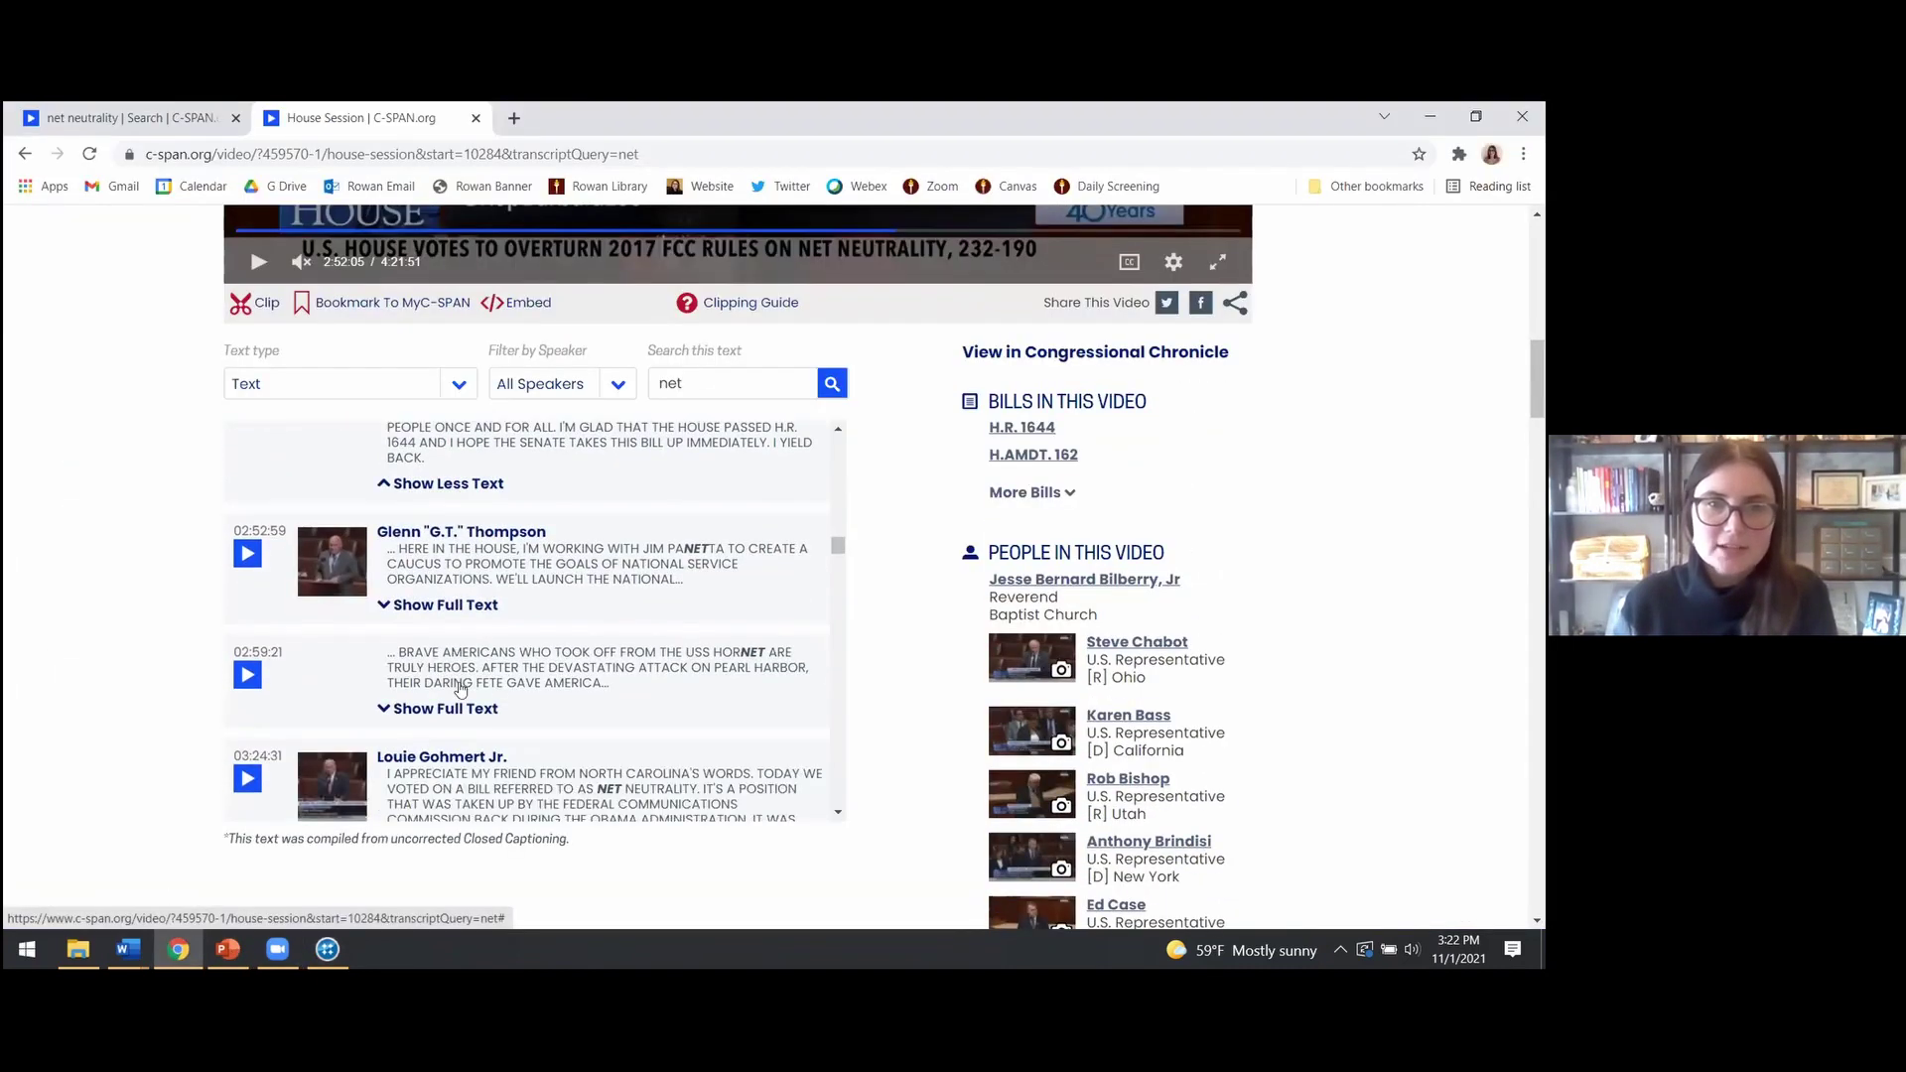
pyautogui.scroll(-2, 459, 685)
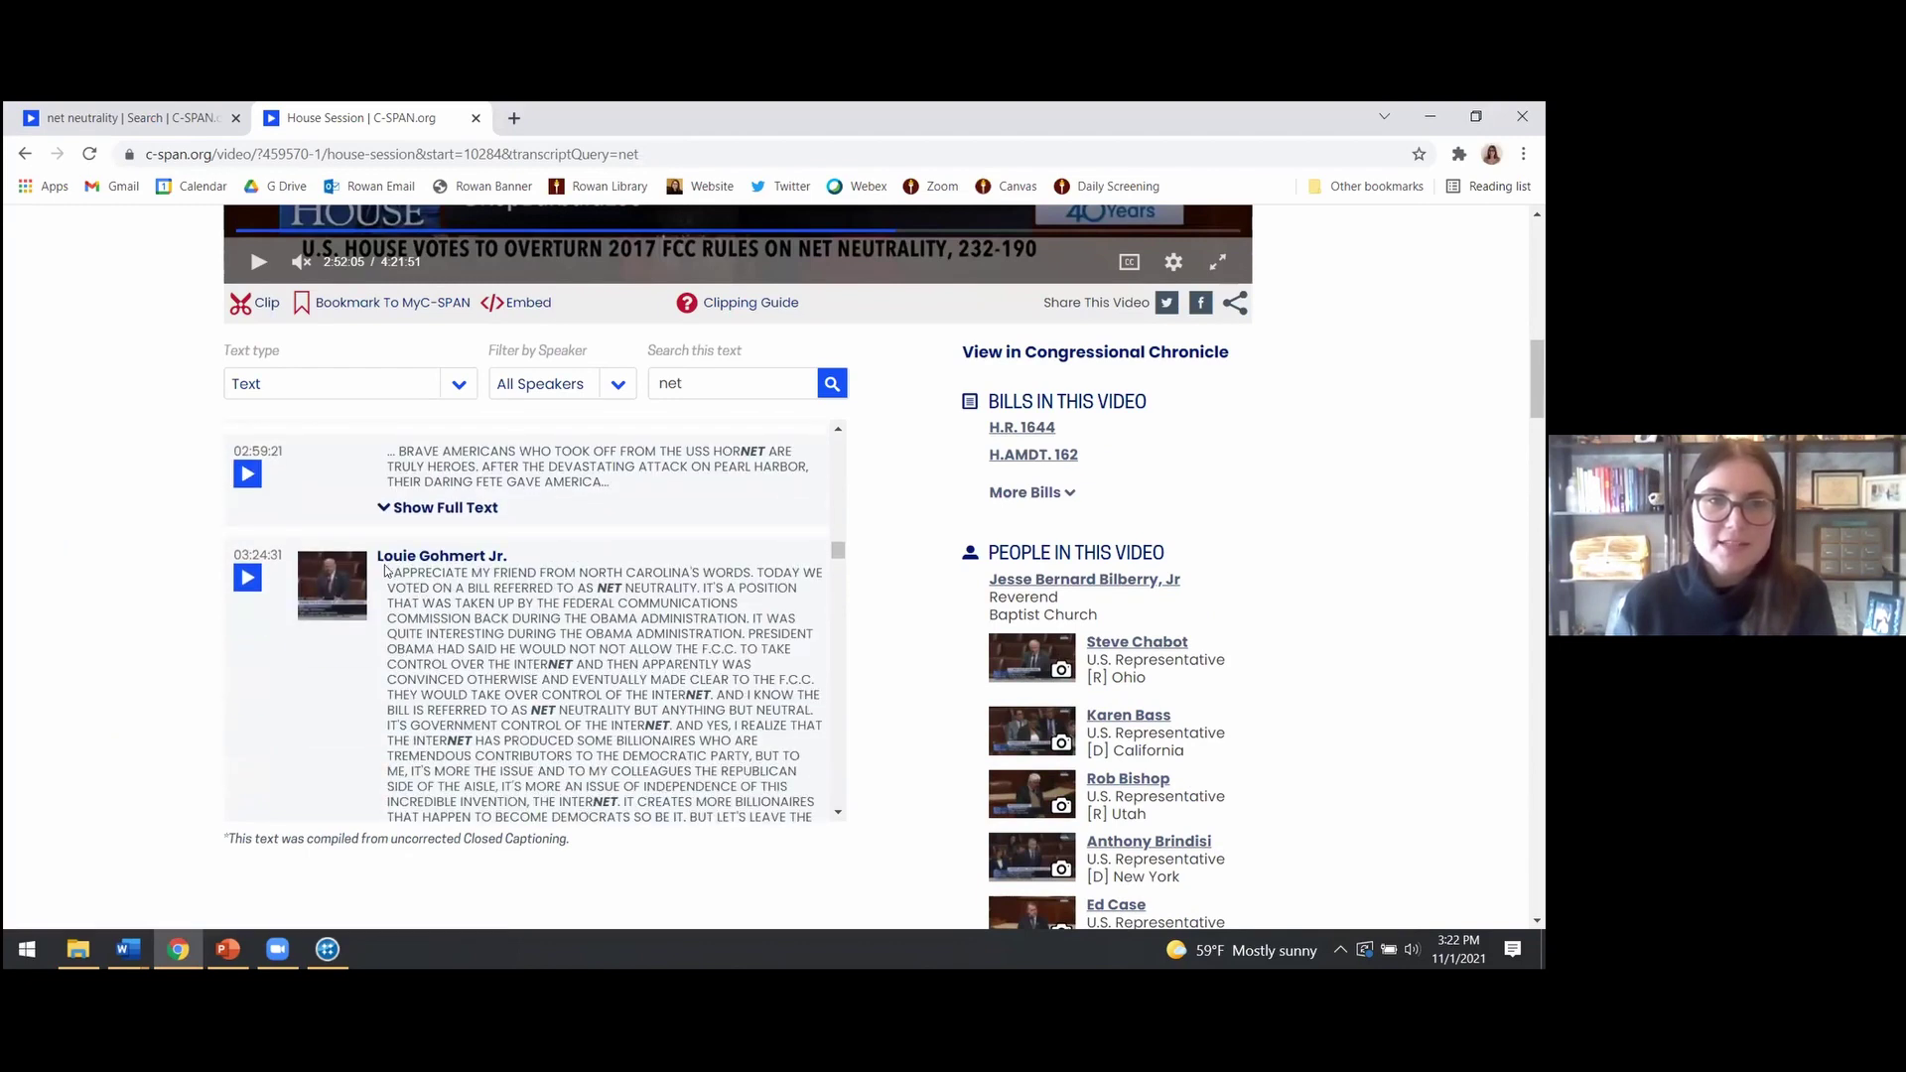
pyautogui.moveTo(405, 573); pyautogui.dragTo(585, 650)
pyautogui.scroll(-2, 585, 494)
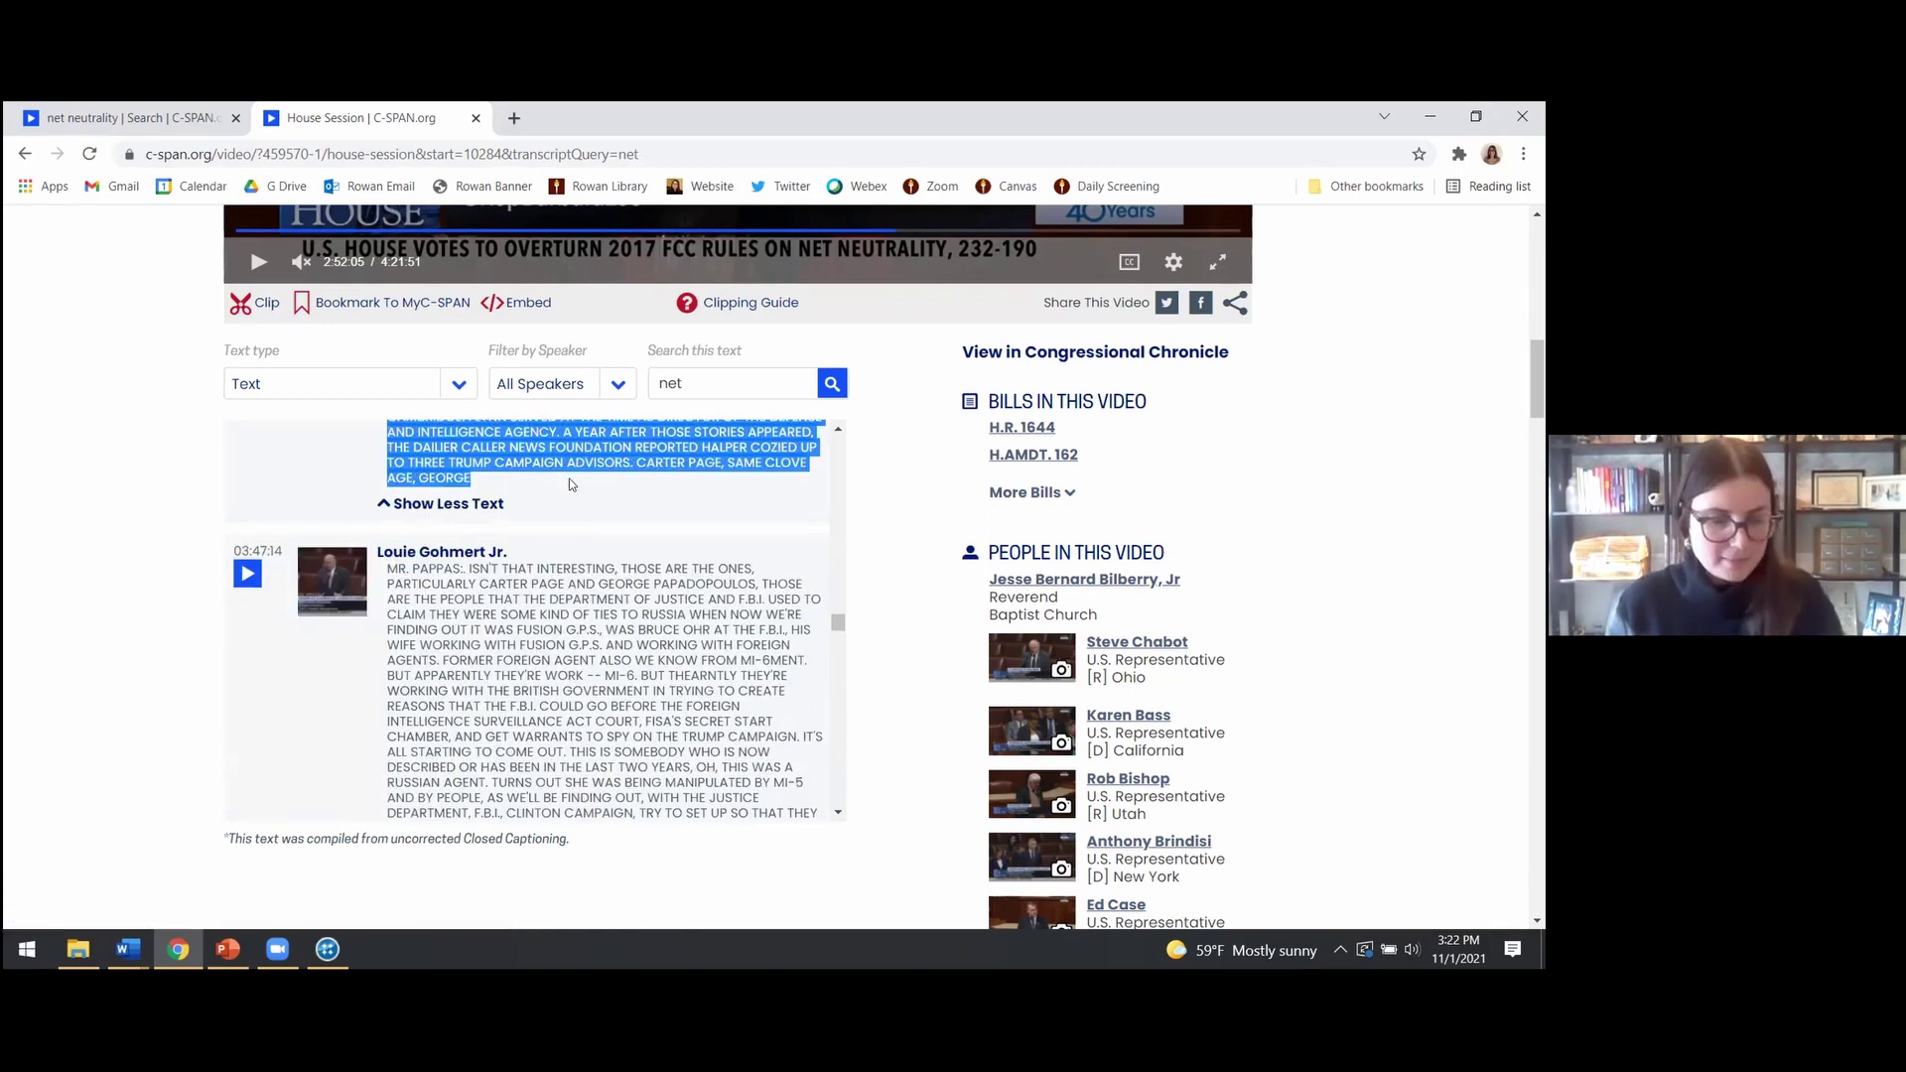
# Switch to Document1 in Word and paste the copied speech after the existing text, keeping text only
pyautogui.click(128, 949)
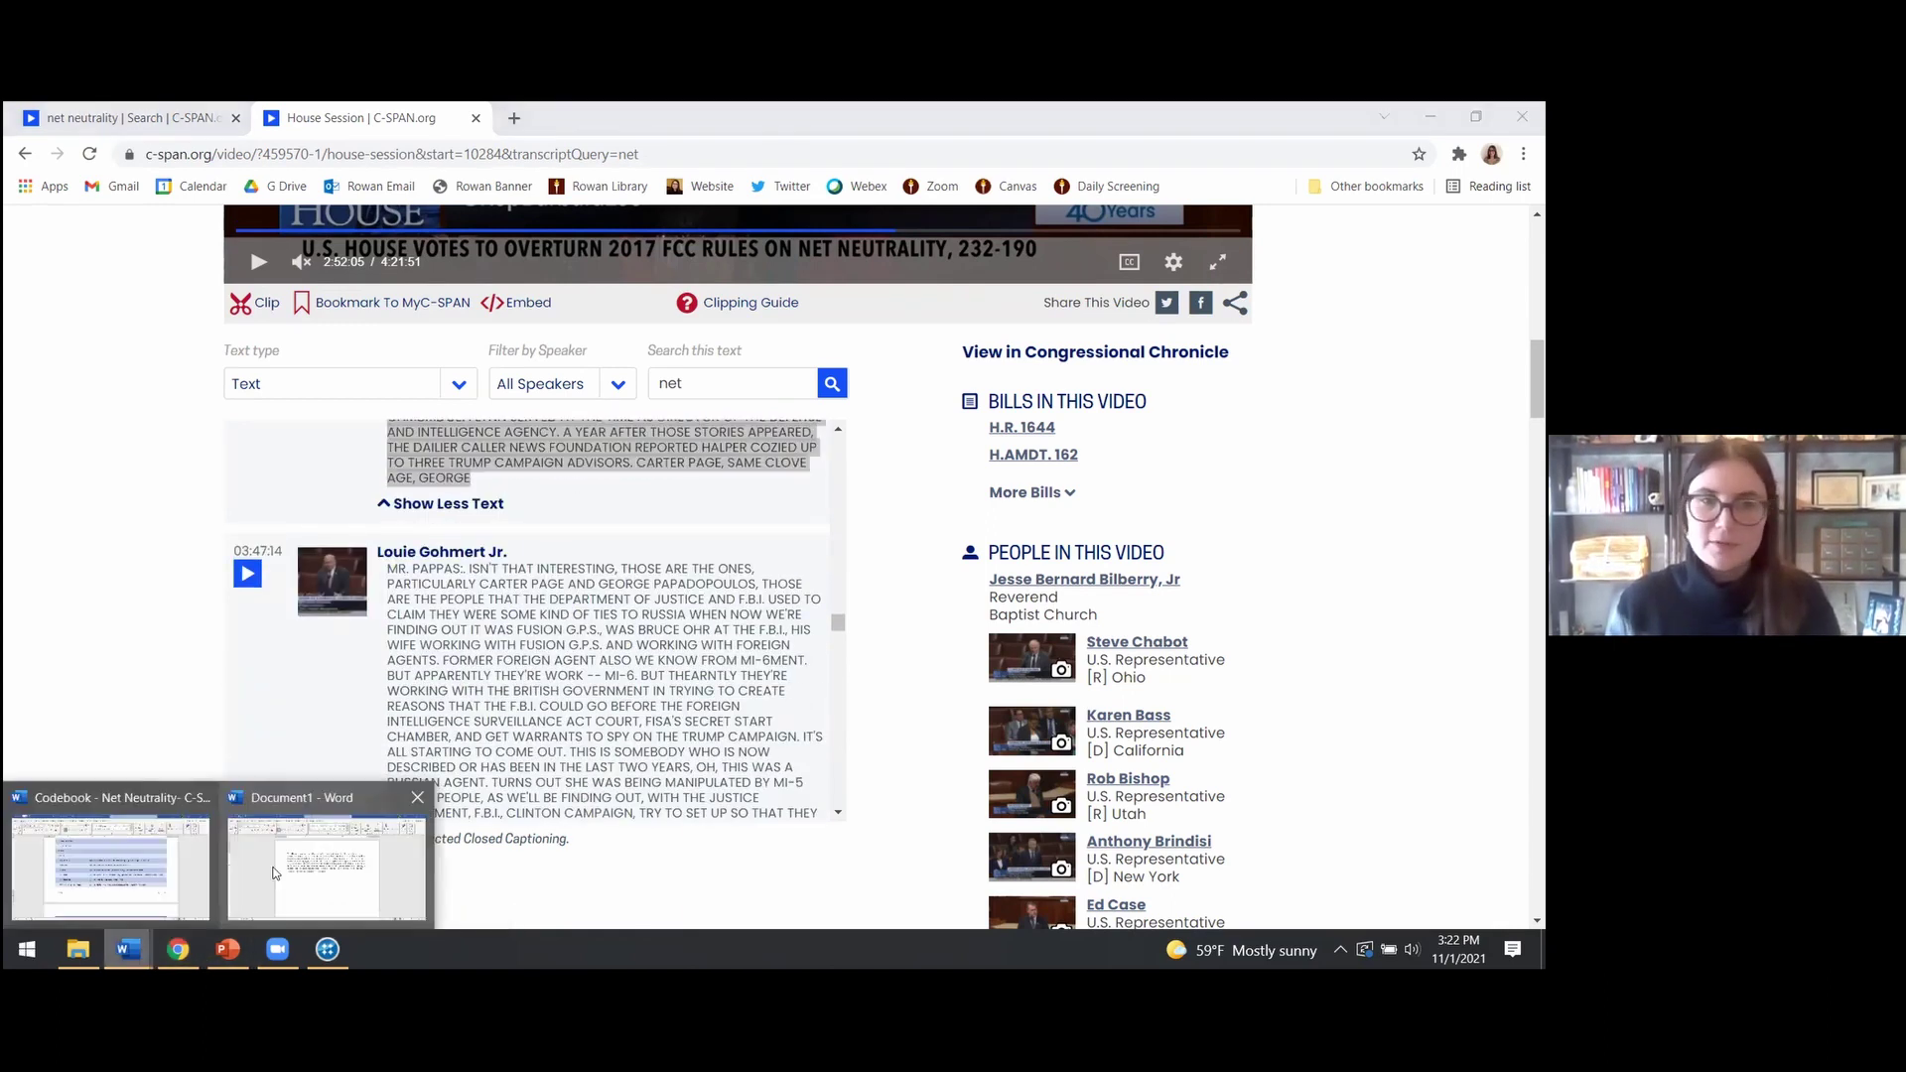
pyautogui.click(326, 854)
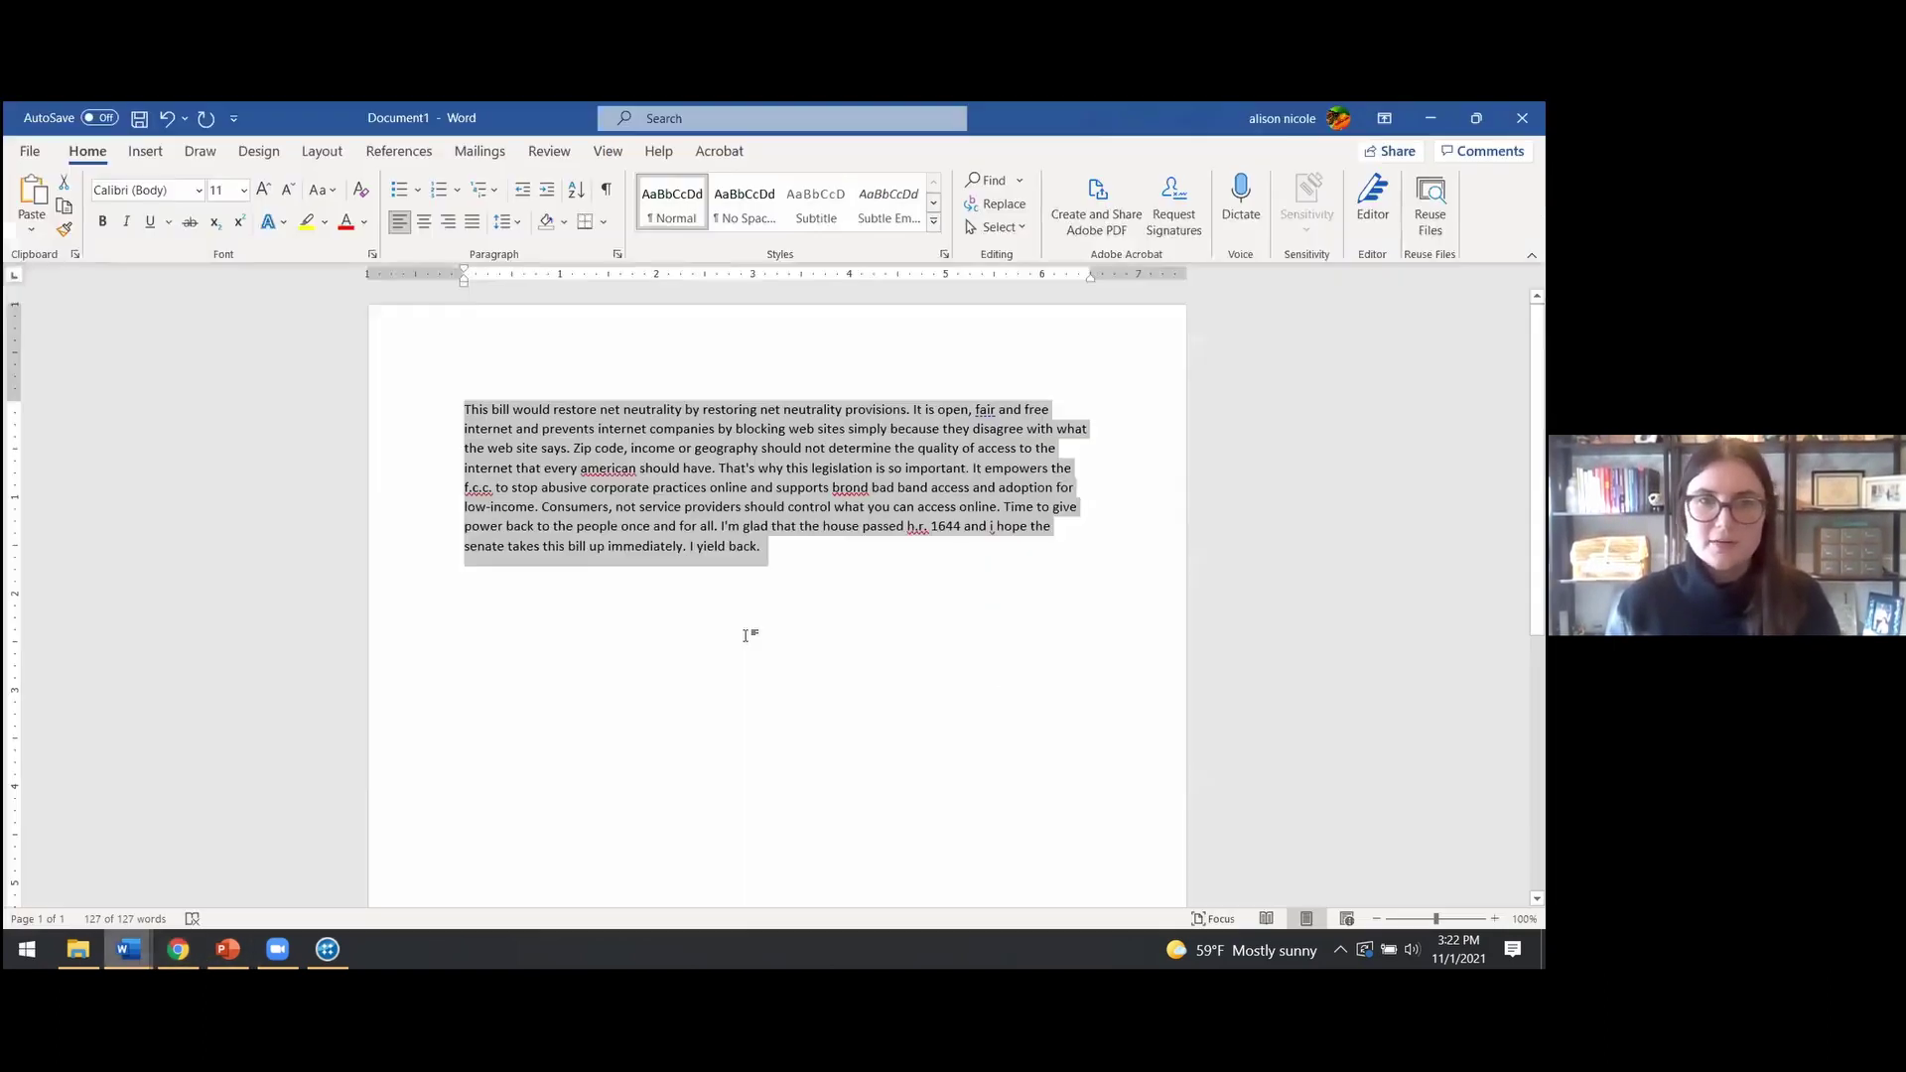
pyautogui.click(853, 601)
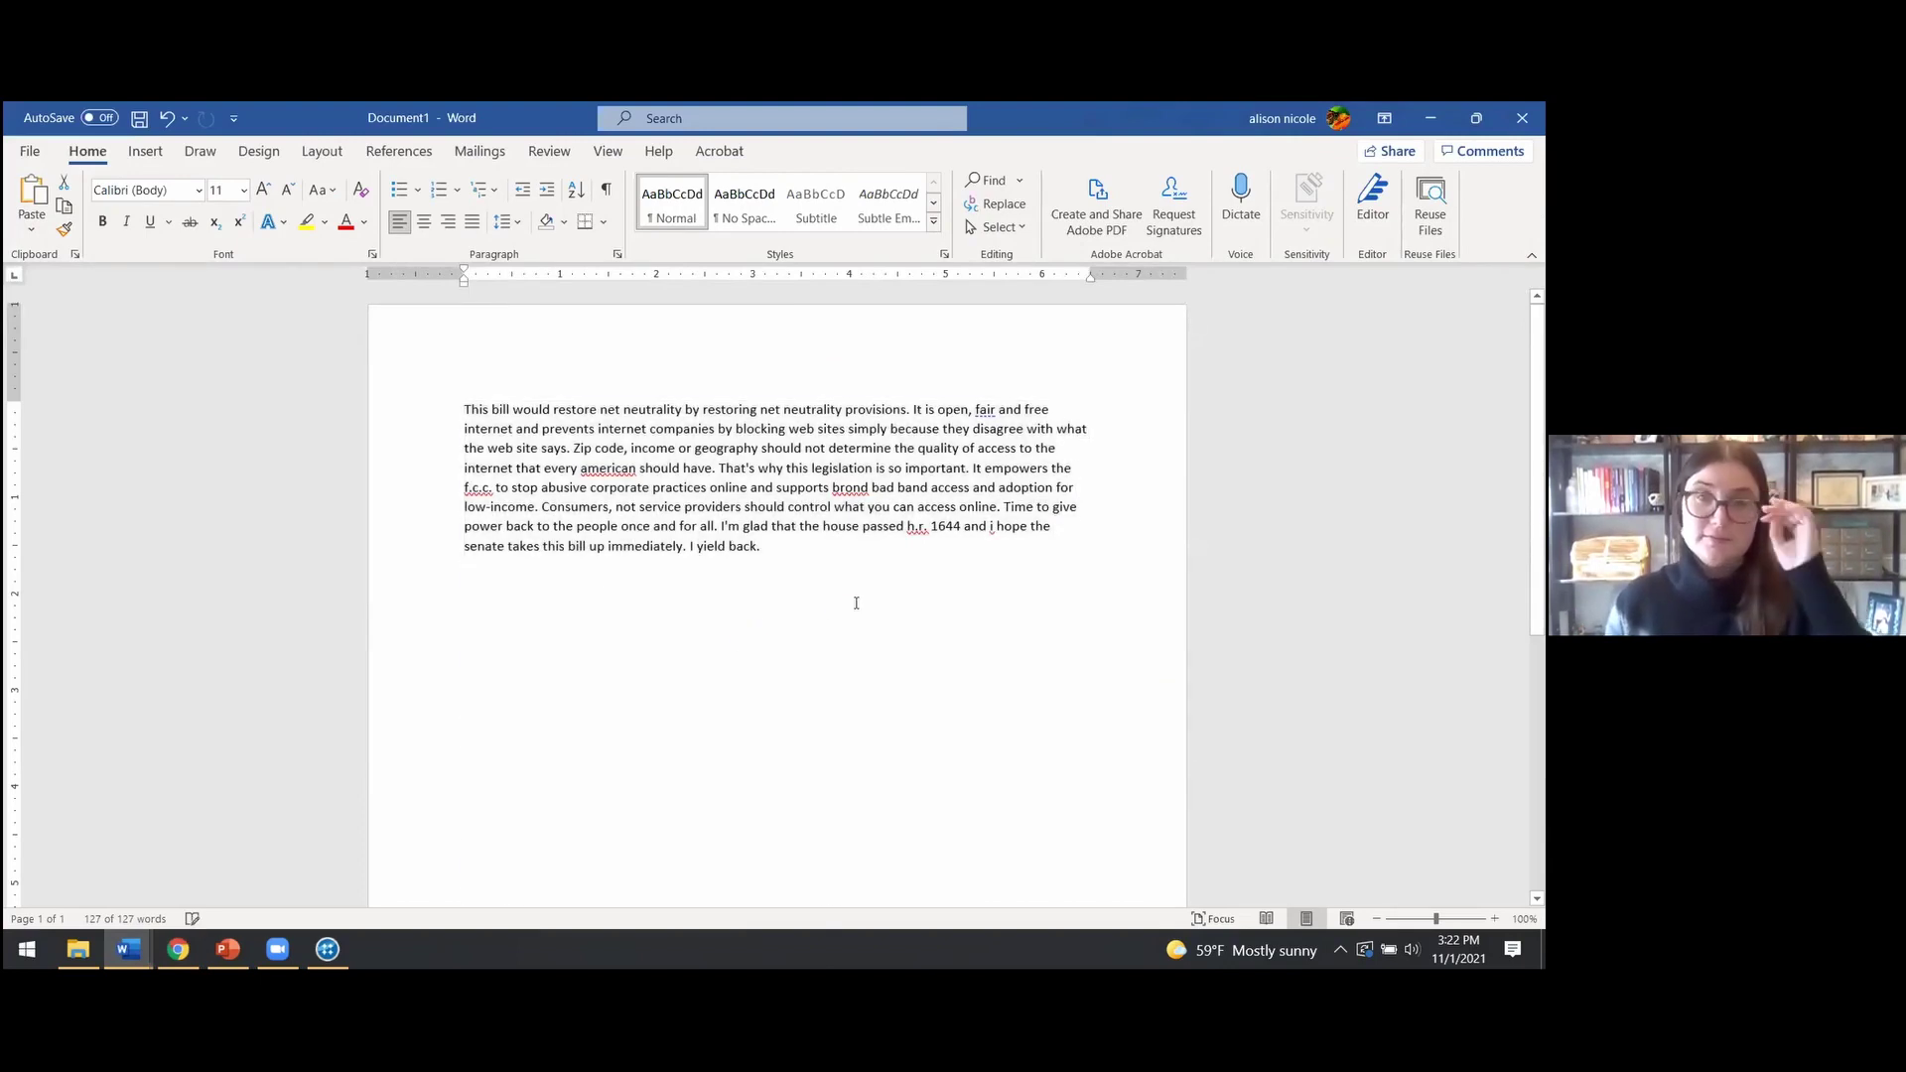
pyautogui.hotkey('ctrl', 'v')
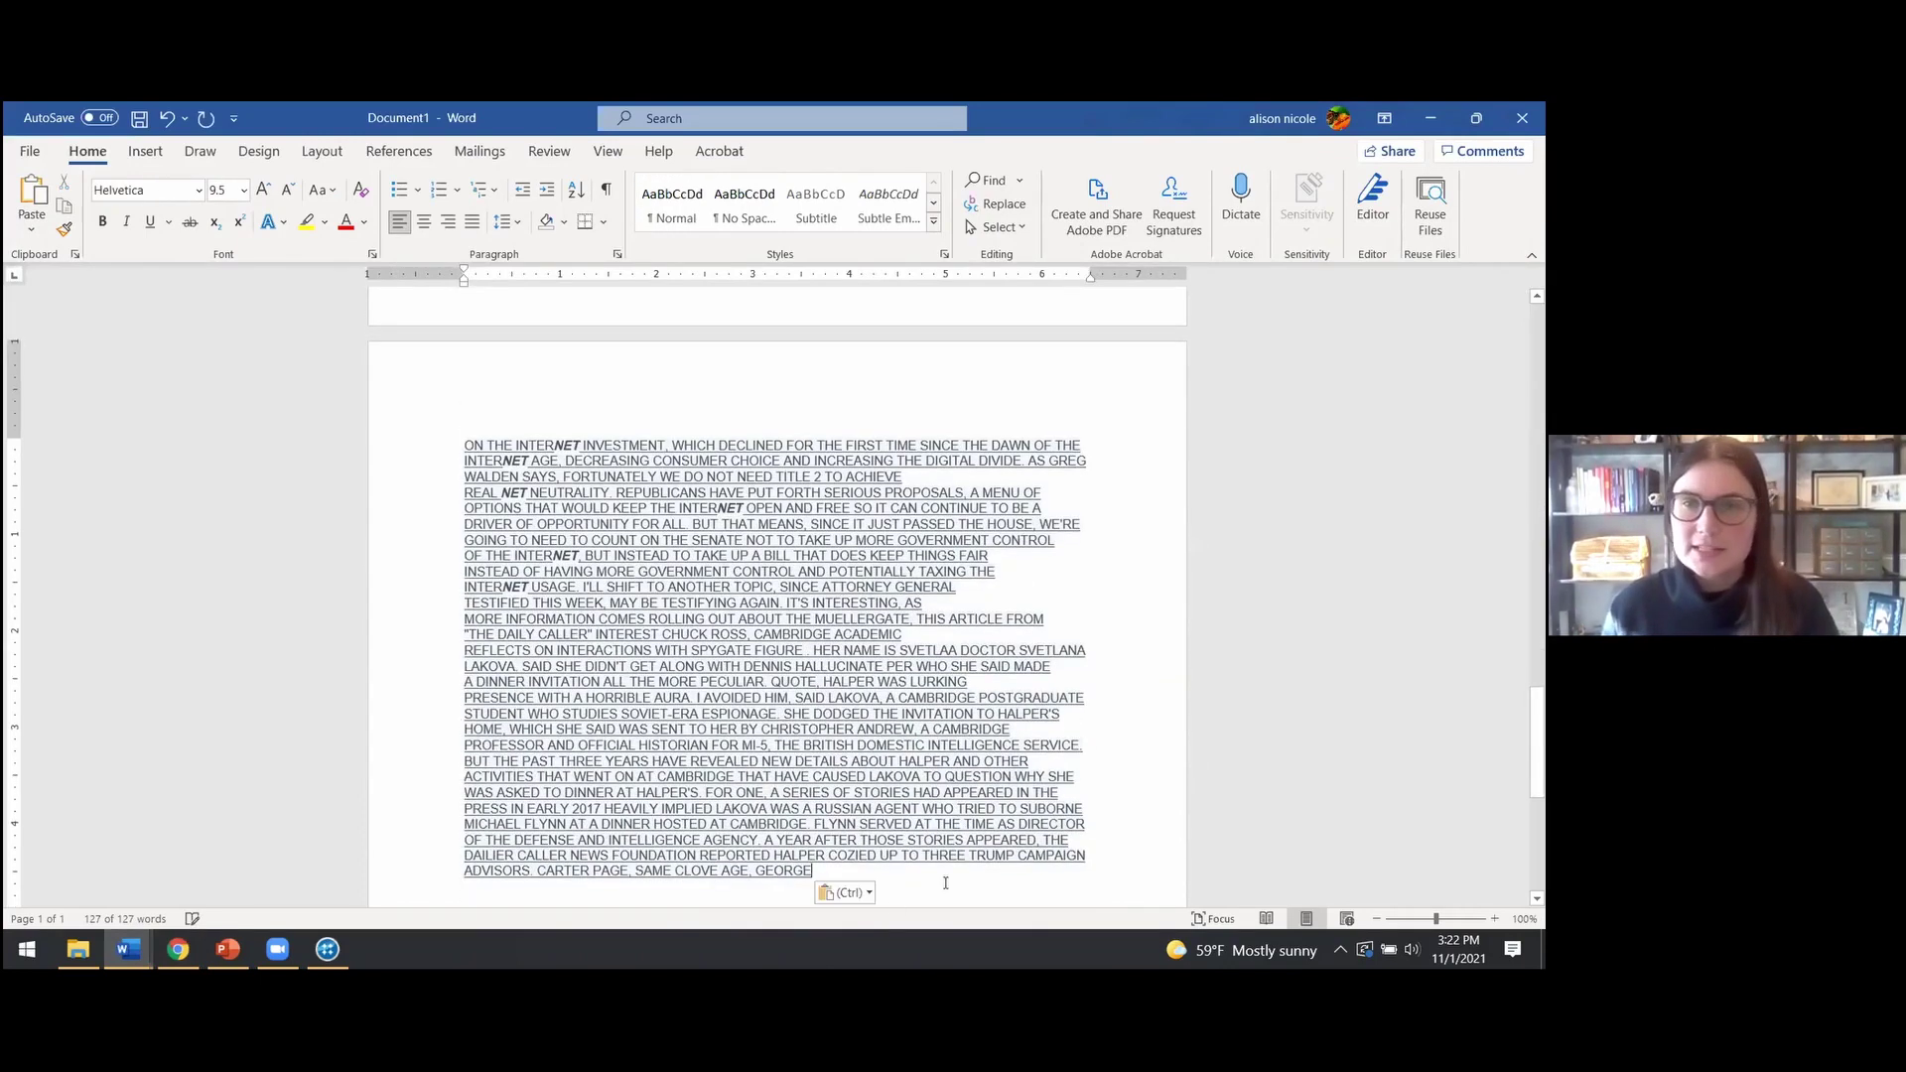
pyautogui.click(857, 890)
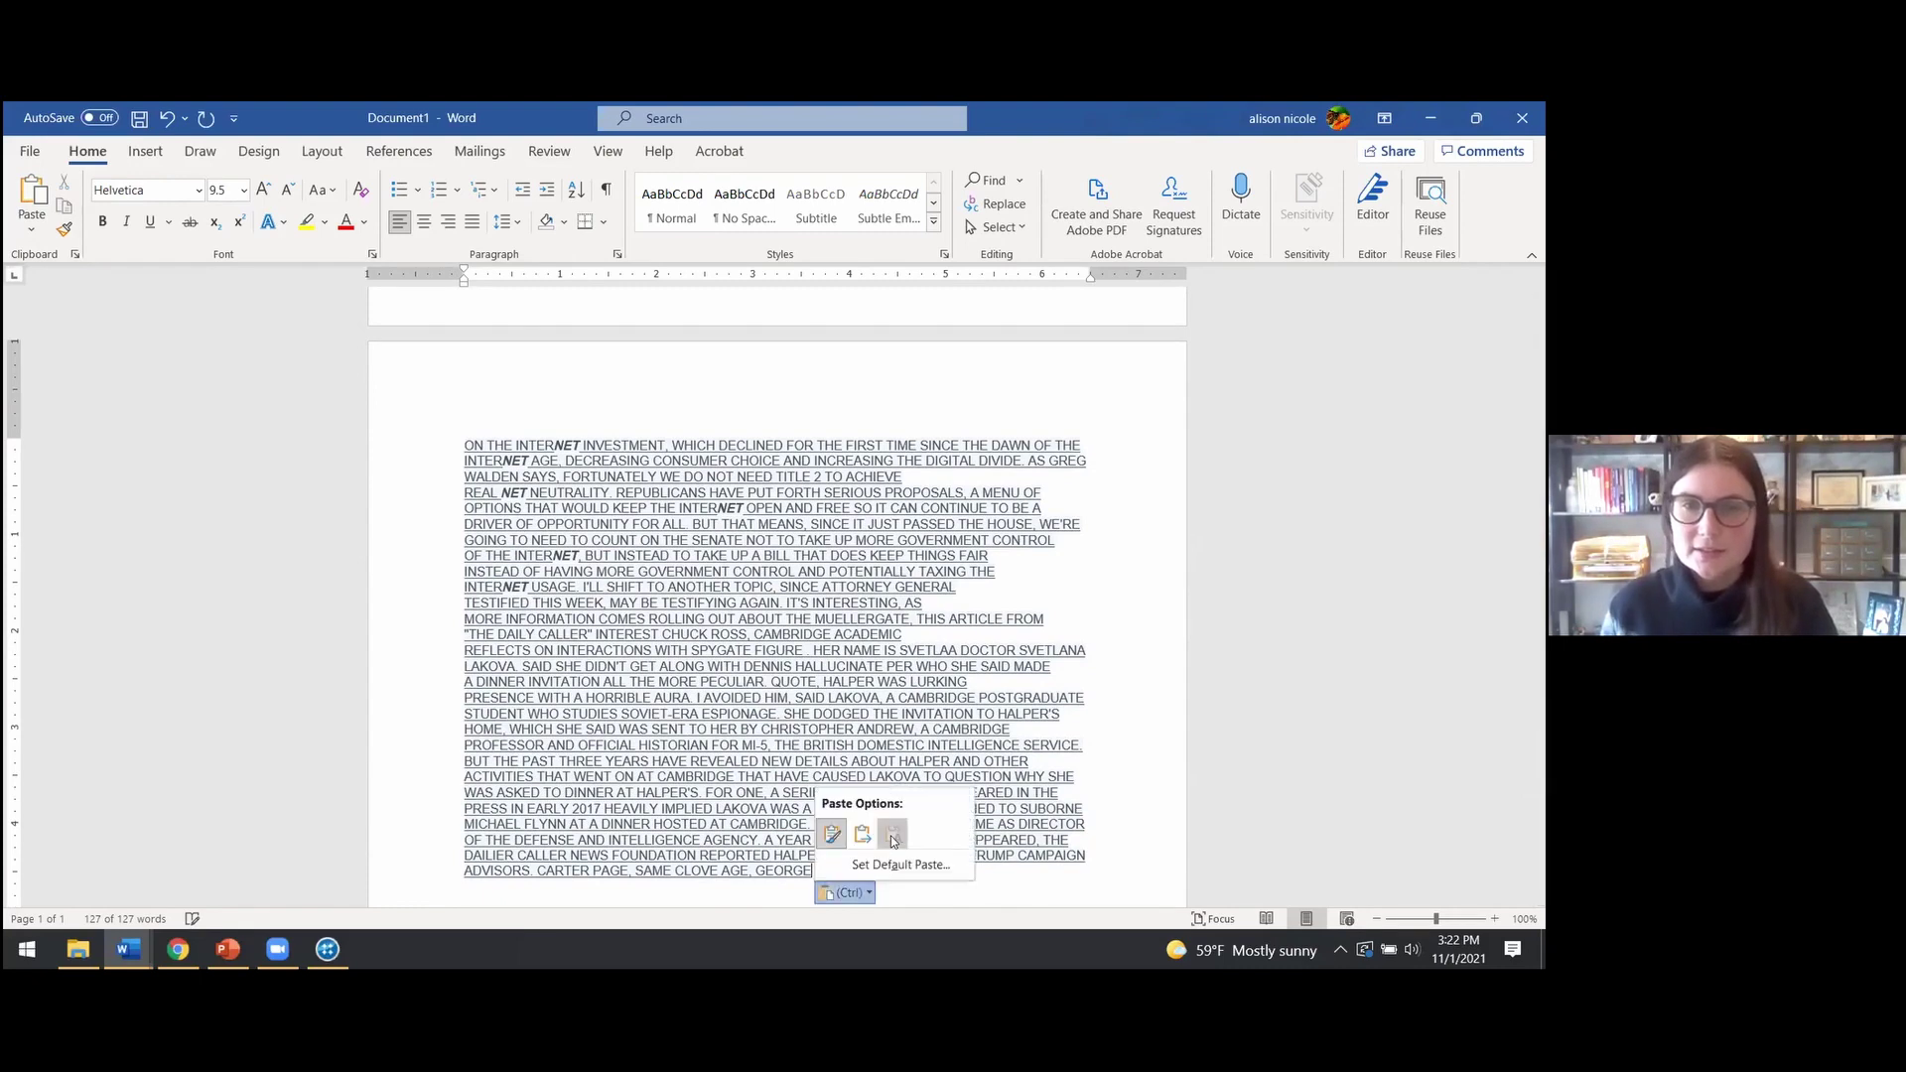
pyautogui.click(894, 842)
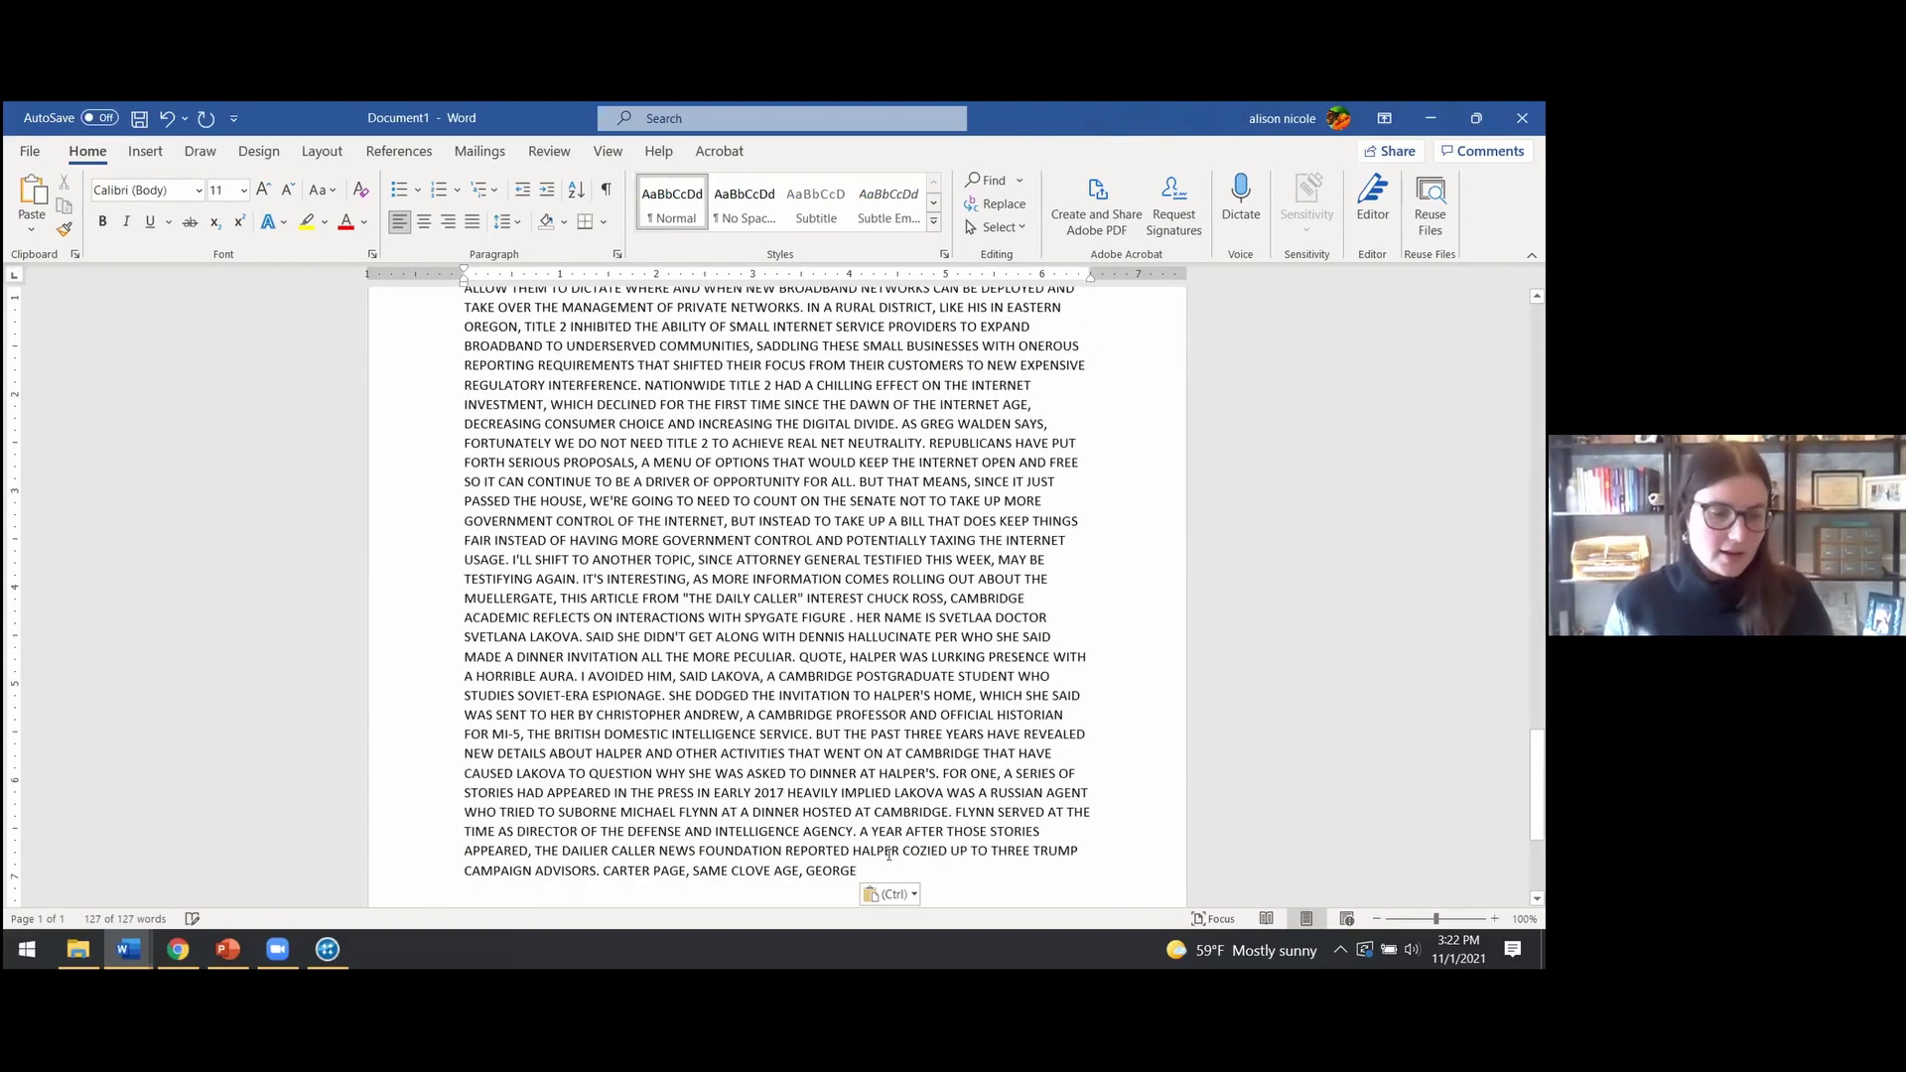
# Convert all the text in Document1 to sentence case and copy it
pyautogui.hotkey('ctrl', 'a')
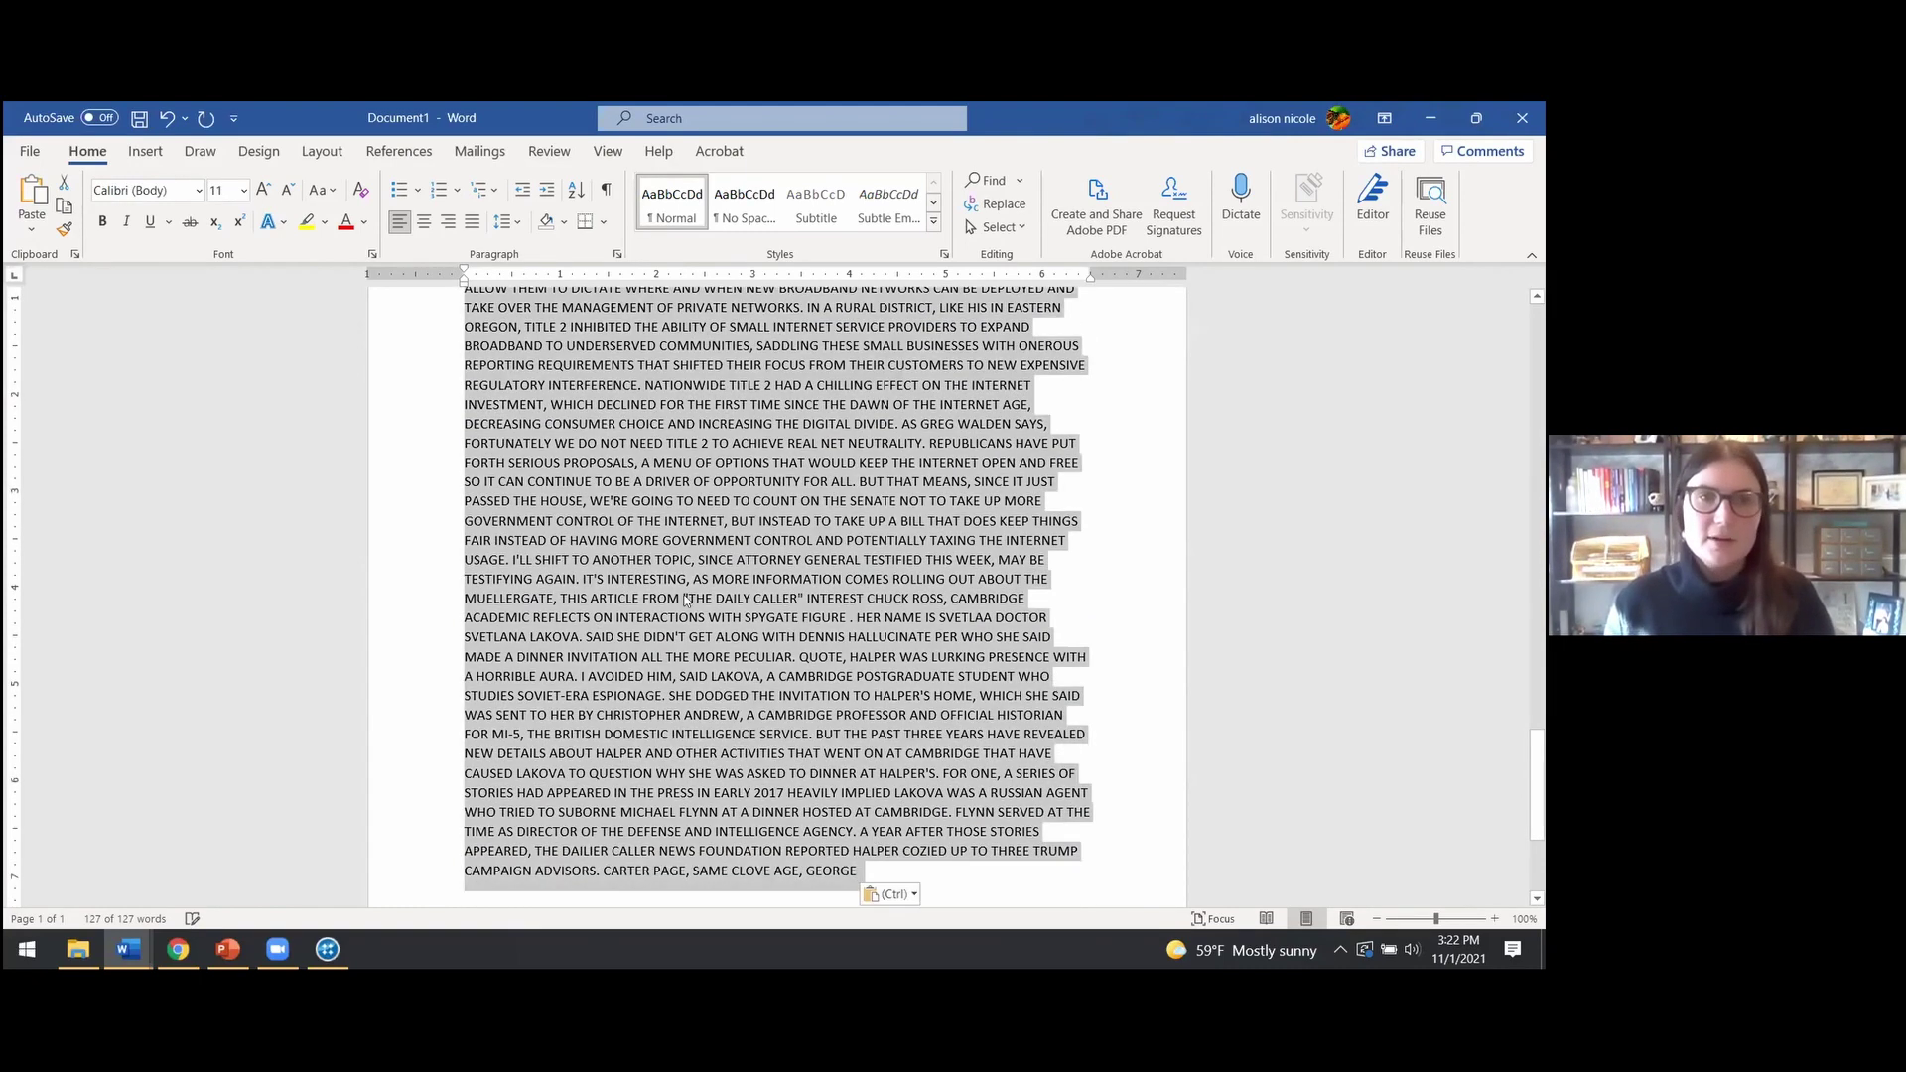
pyautogui.click(332, 190)
pyautogui.click(344, 212)
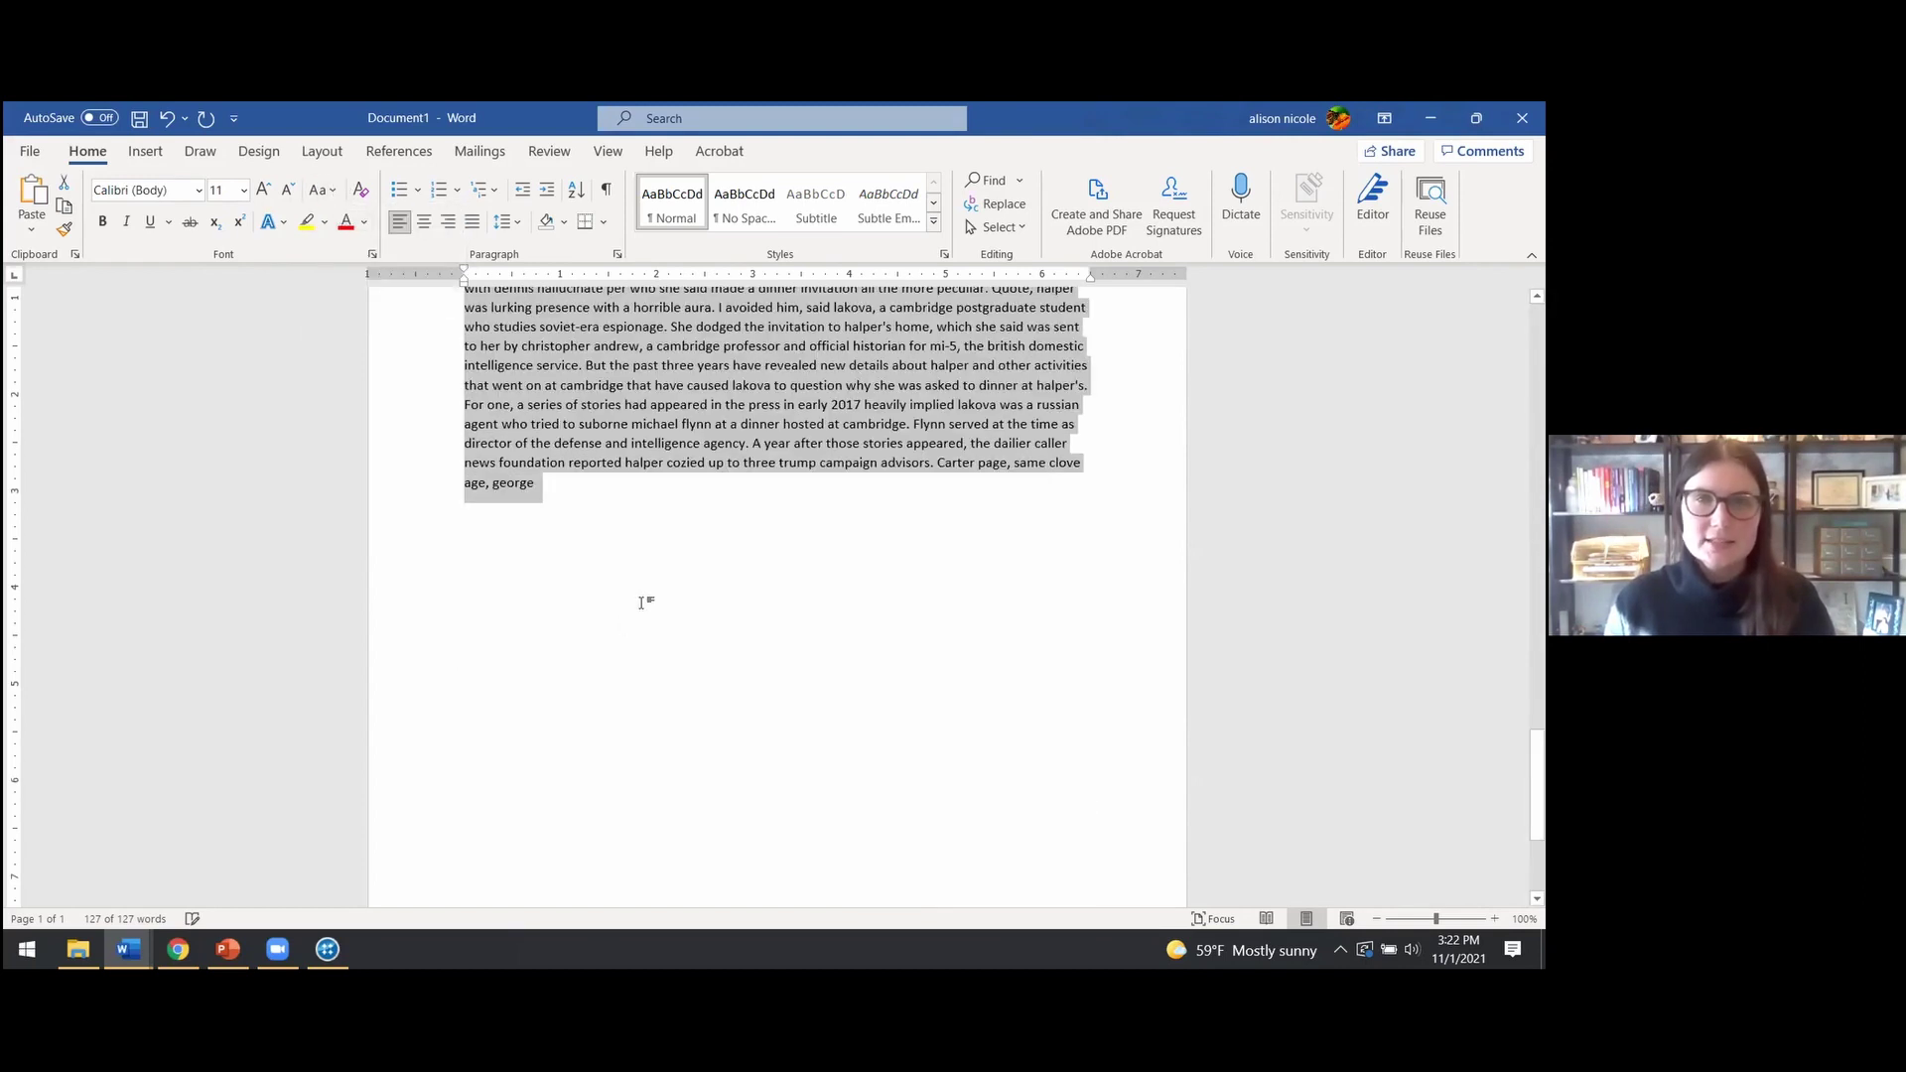
pyautogui.scroll(3, 640, 602)
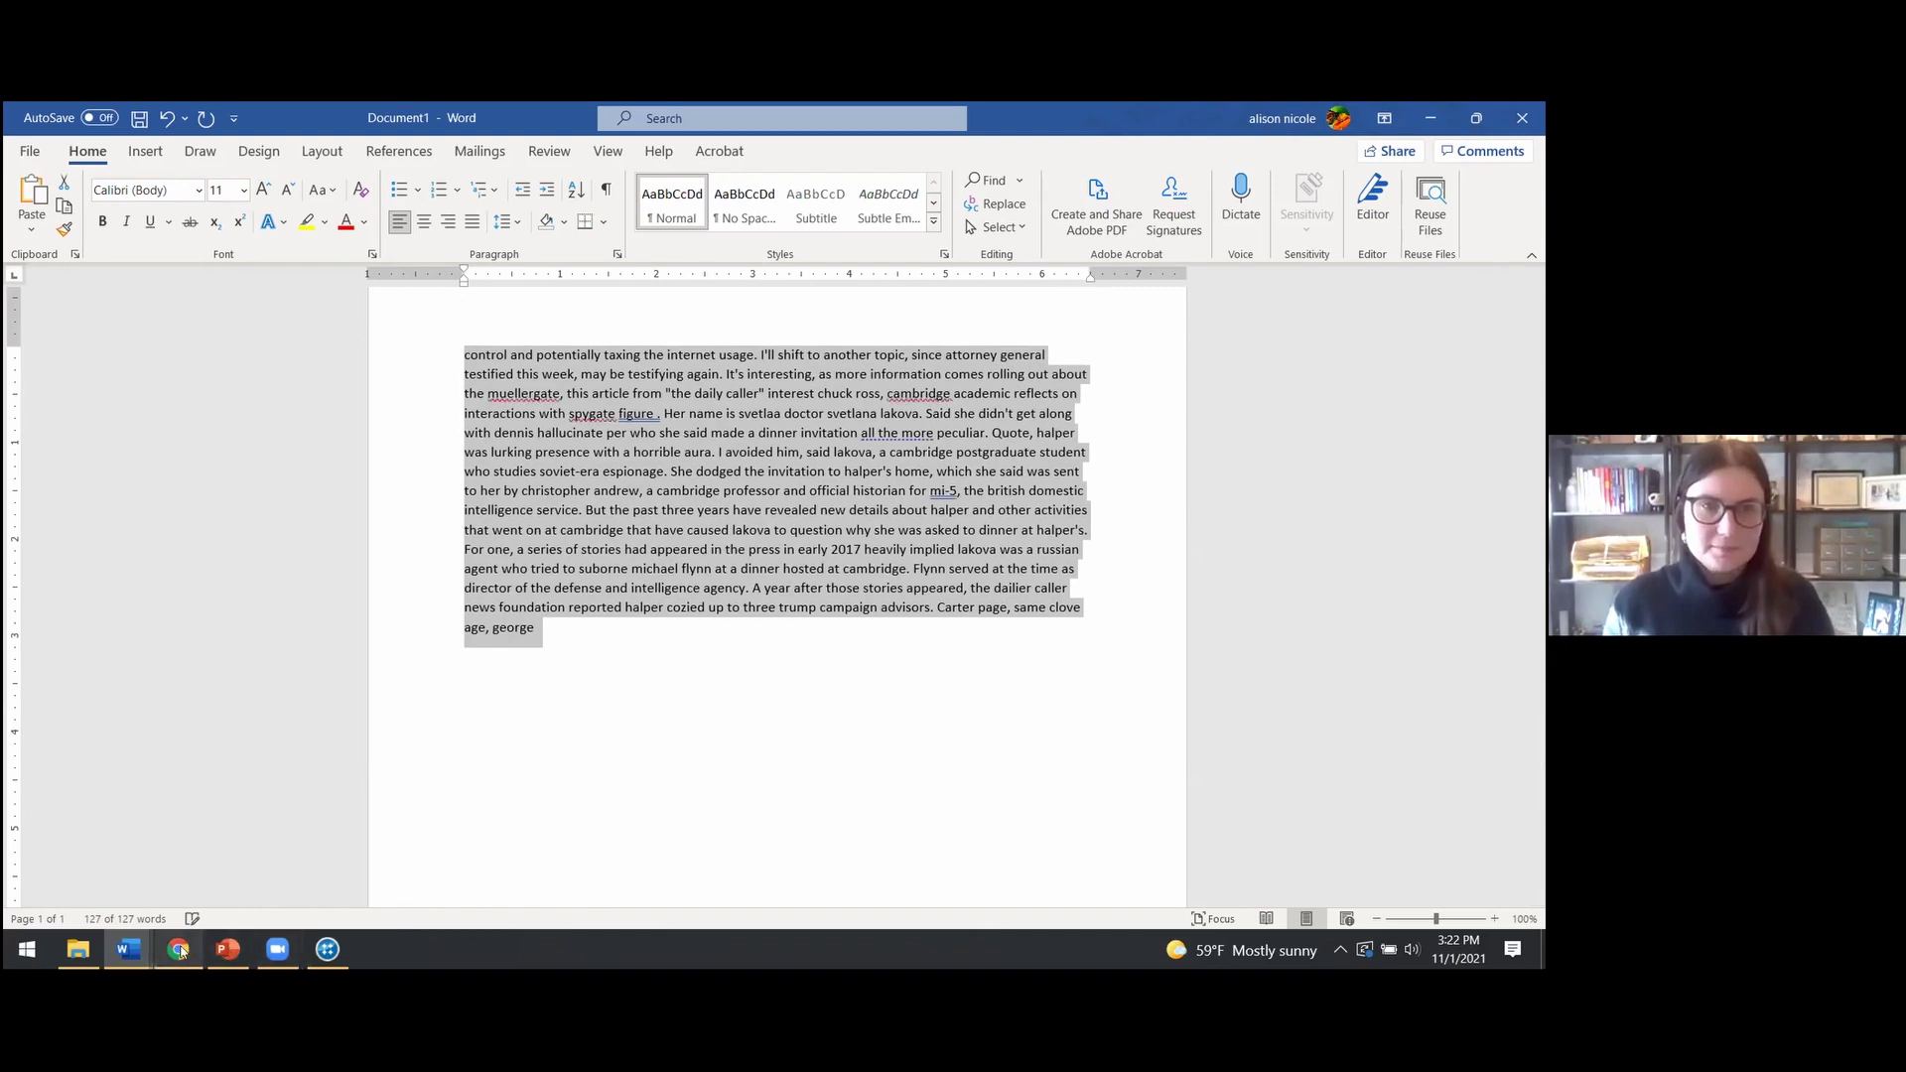
# Switch to NVivo, paste the sentence-case speech into the Louie Gohmert Jr., 2019 document and skim it
pyautogui.click(328, 949)
pyautogui.hotkey('ctrl', 'v')
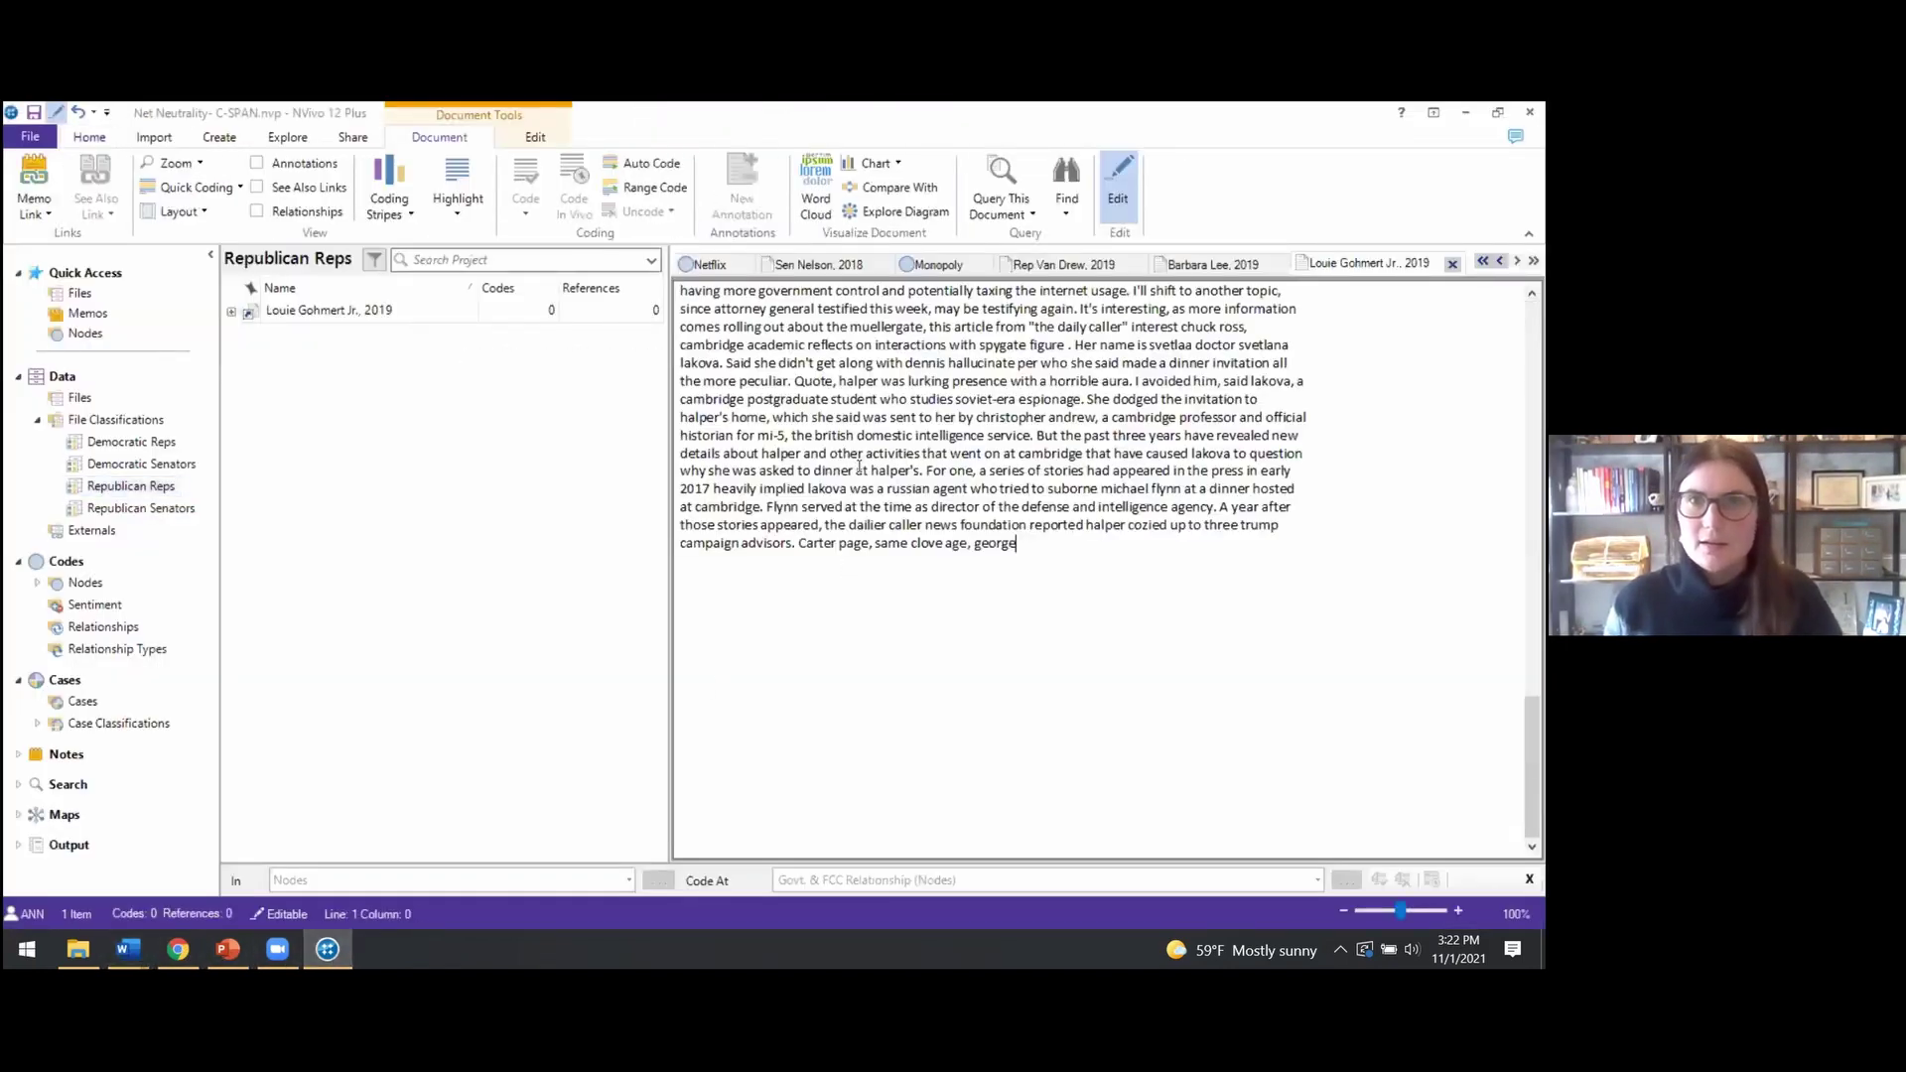
pyautogui.scroll(5, 994, 497)
pyautogui.scroll(10, 994, 496)
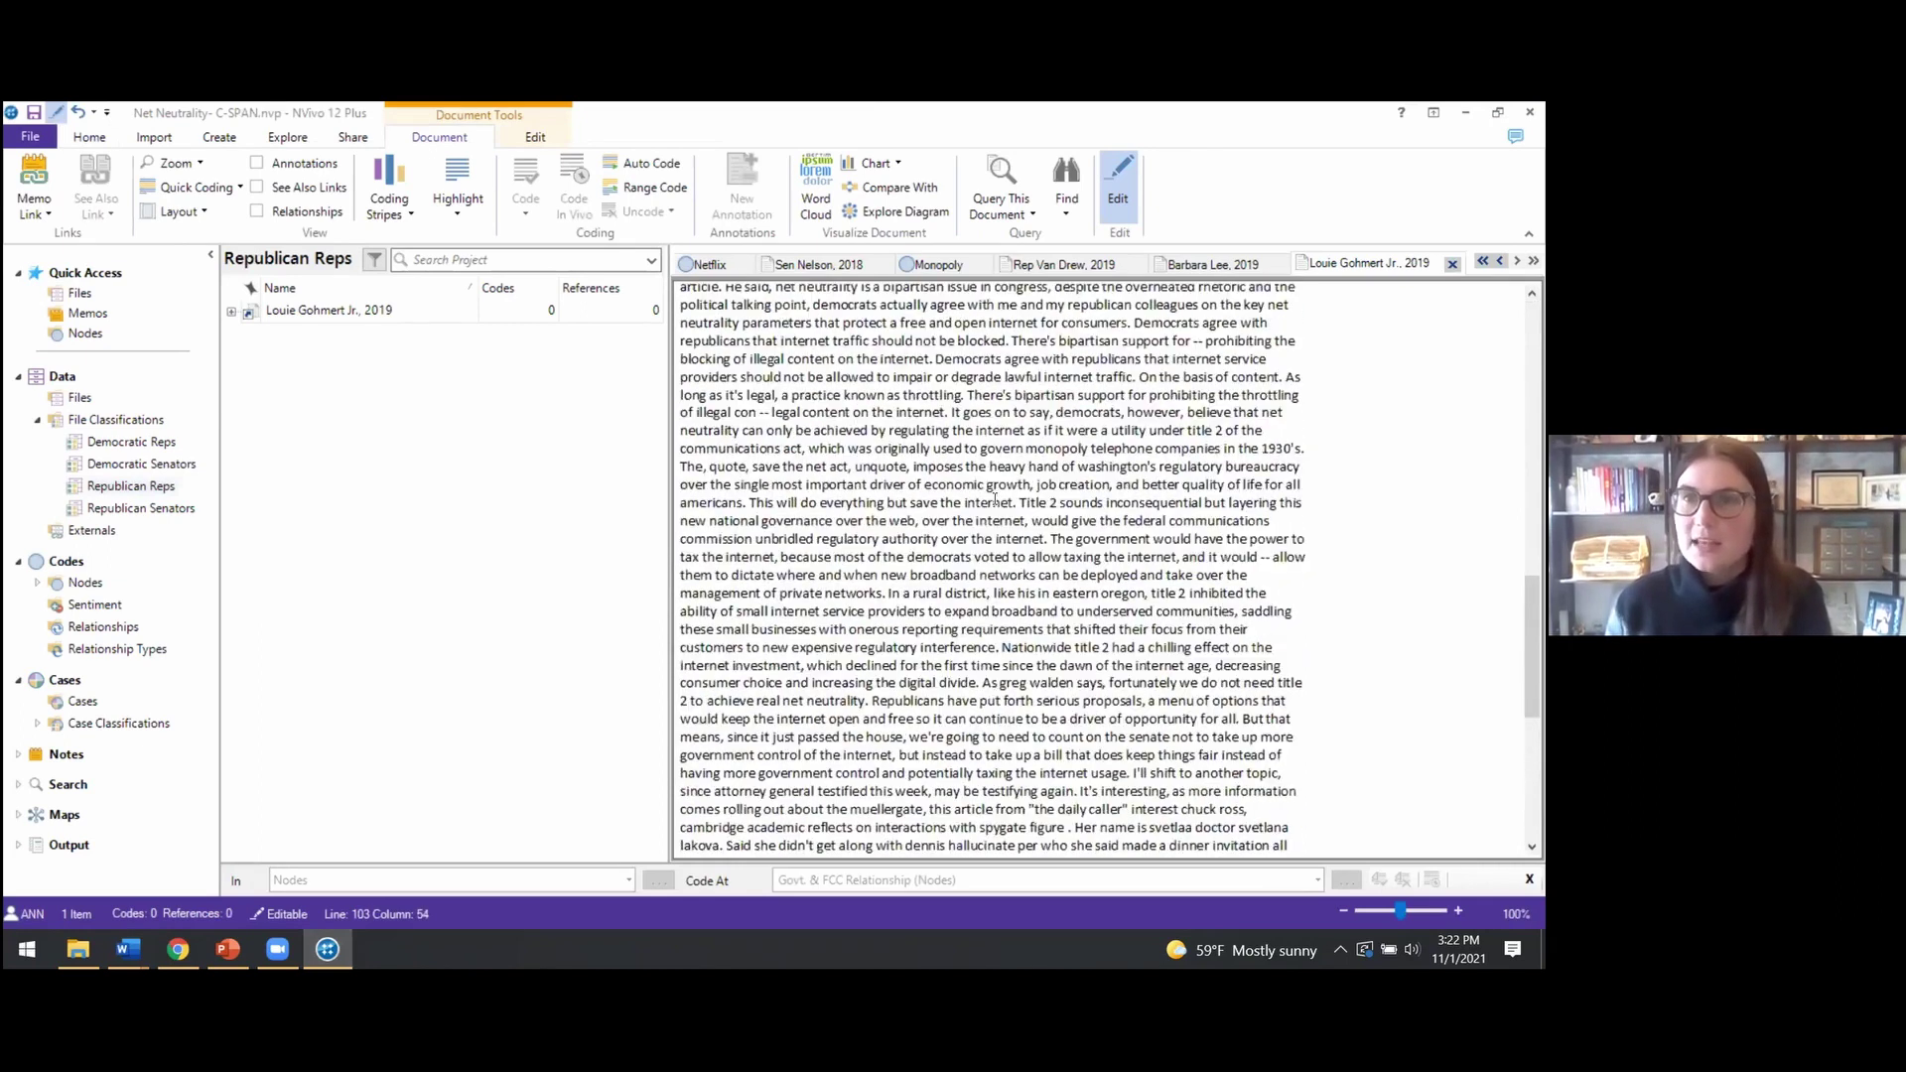
pyautogui.scroll(-15, 995, 500)
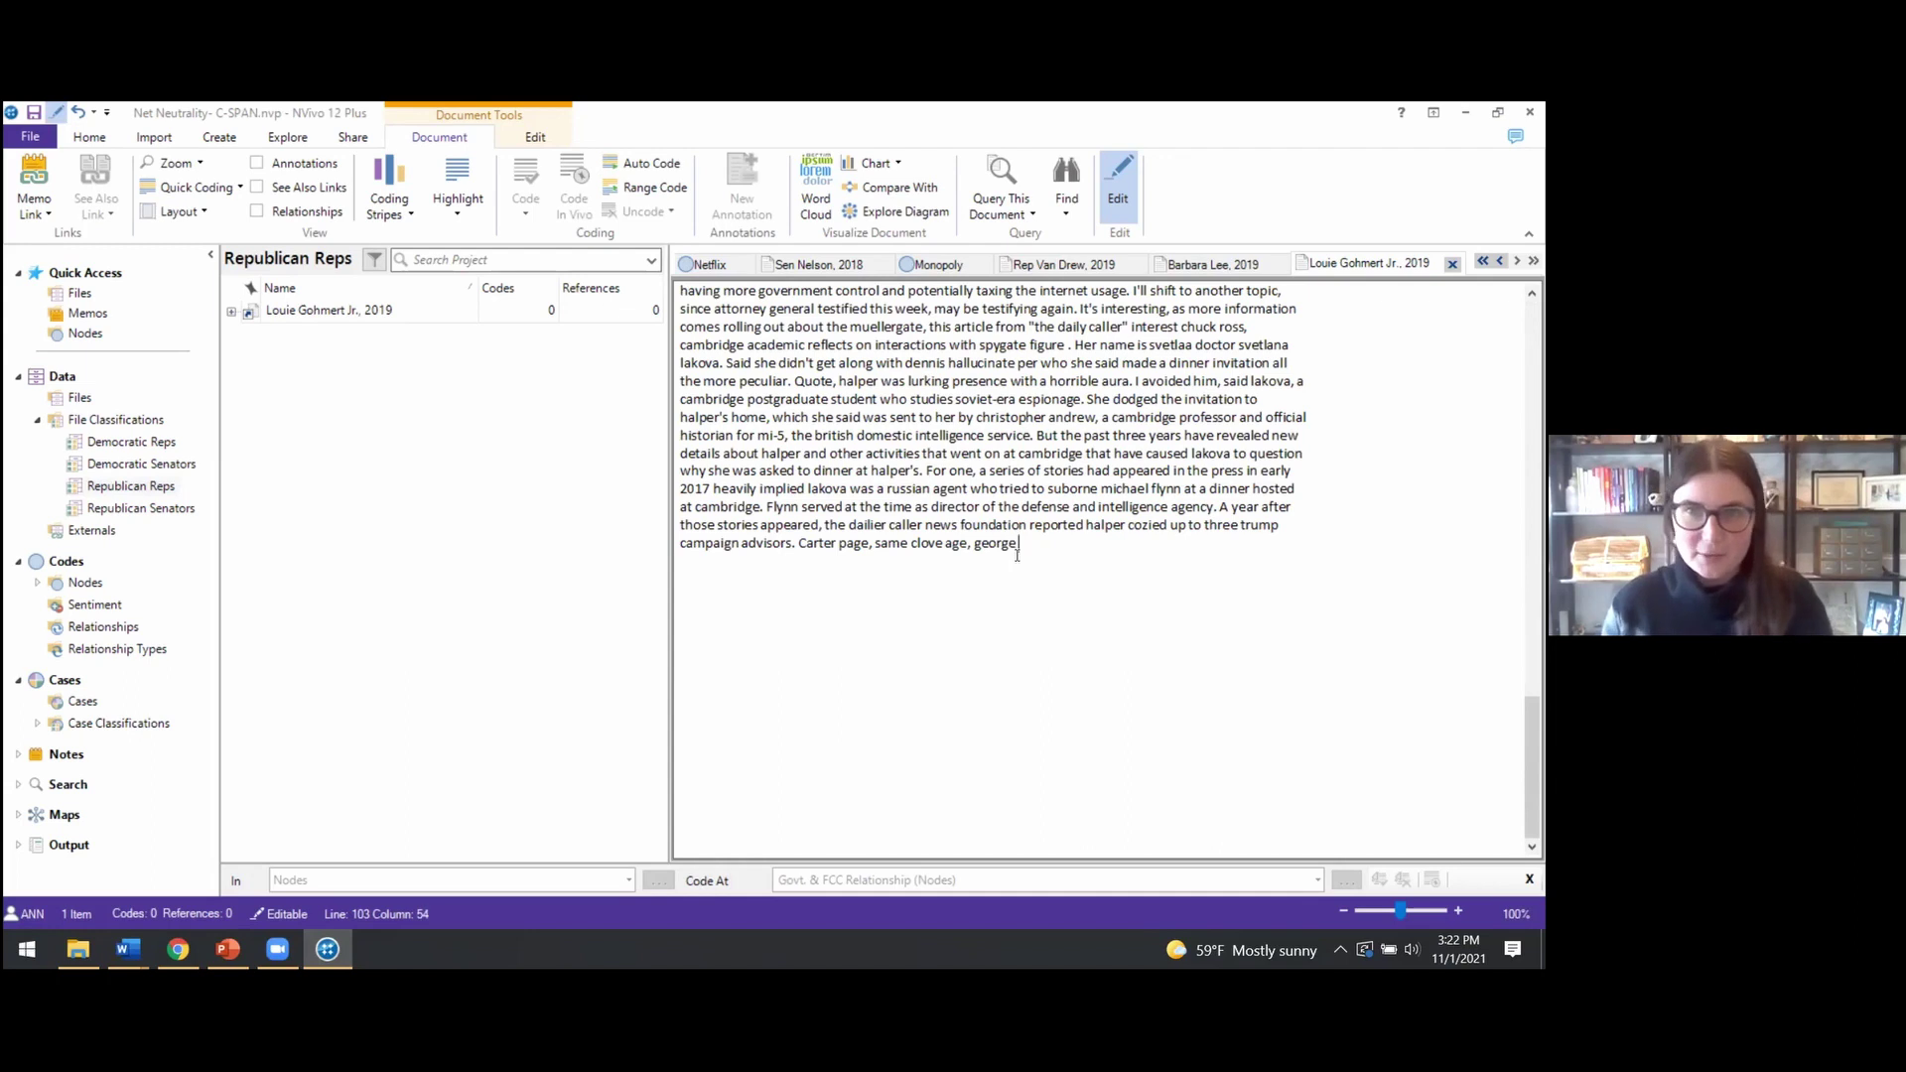
# Return to the C-SPAN page in Chrome and select the full text of Louie Gohmert Jr.'s 03:47:14 transcript entry
pyautogui.click(179, 950)
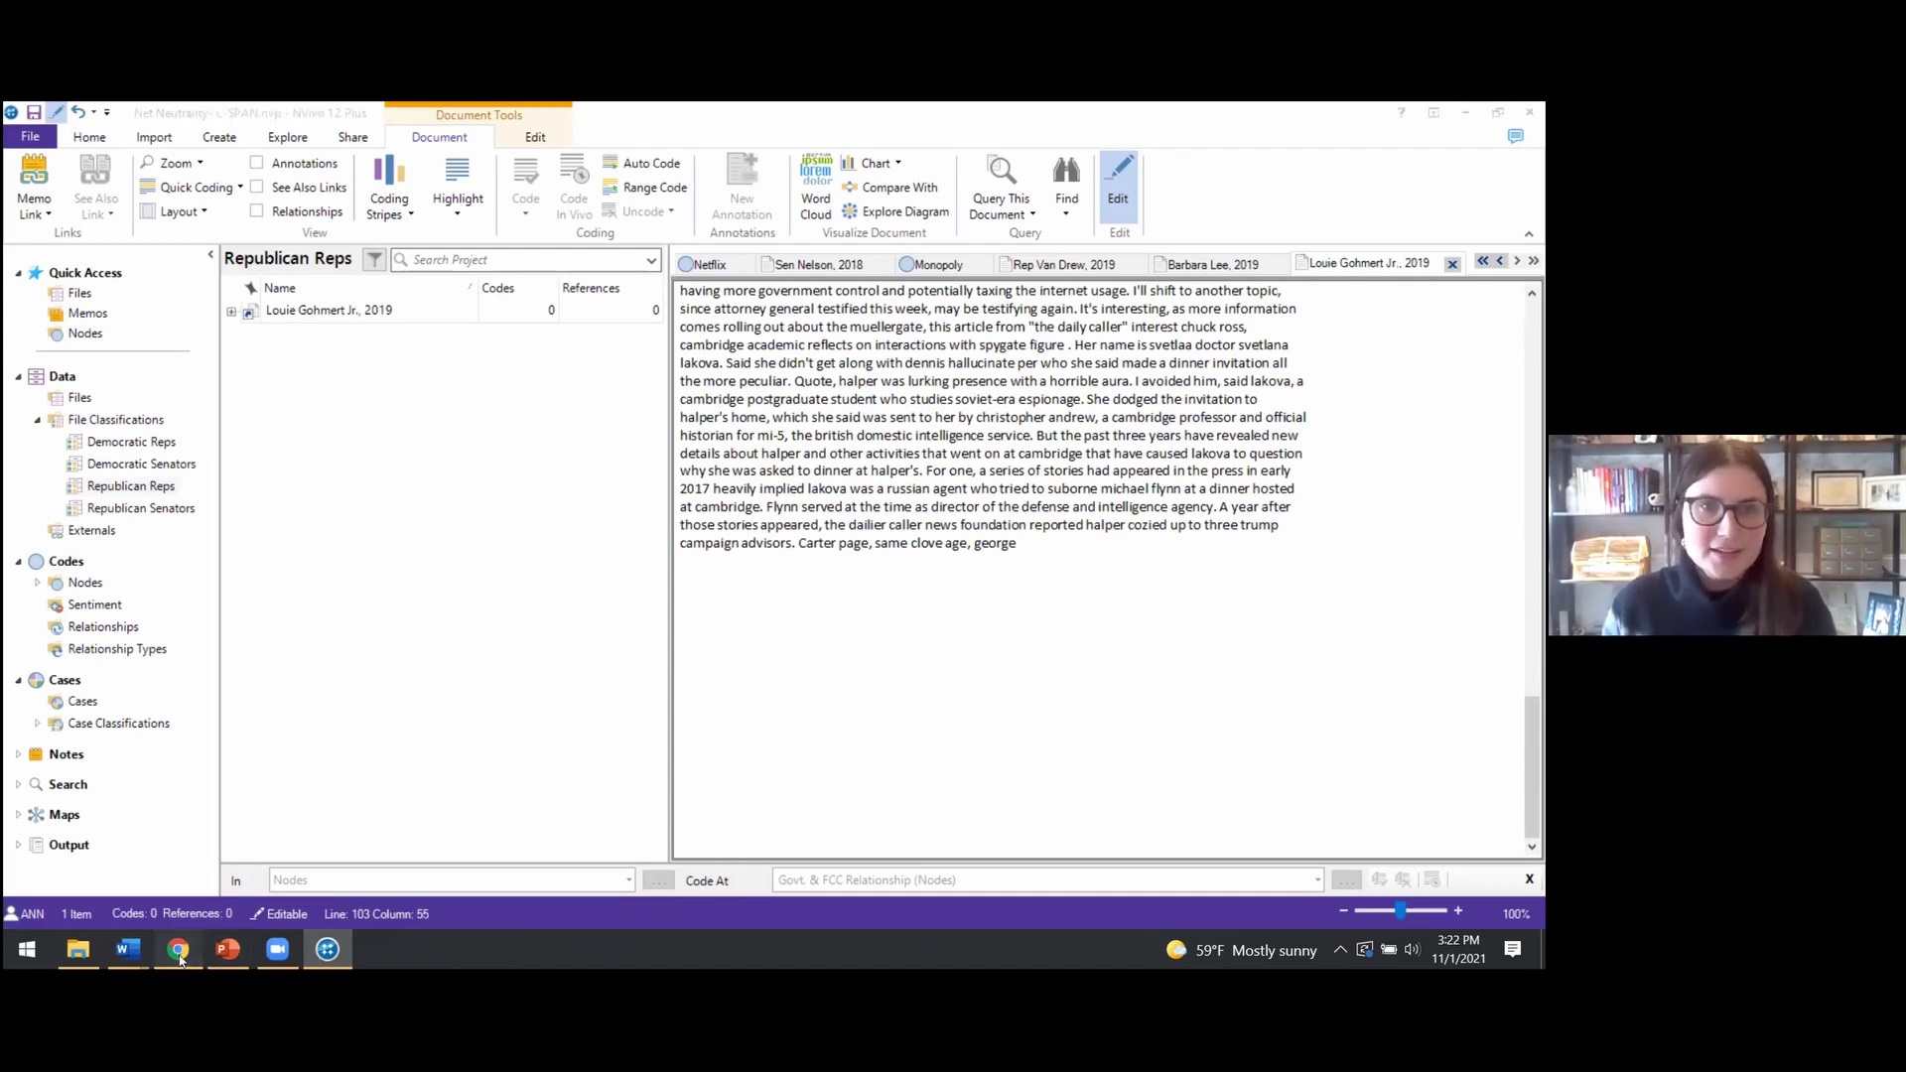
pyautogui.scroll(1, 474, 569)
pyautogui.scroll(-3, 475, 569)
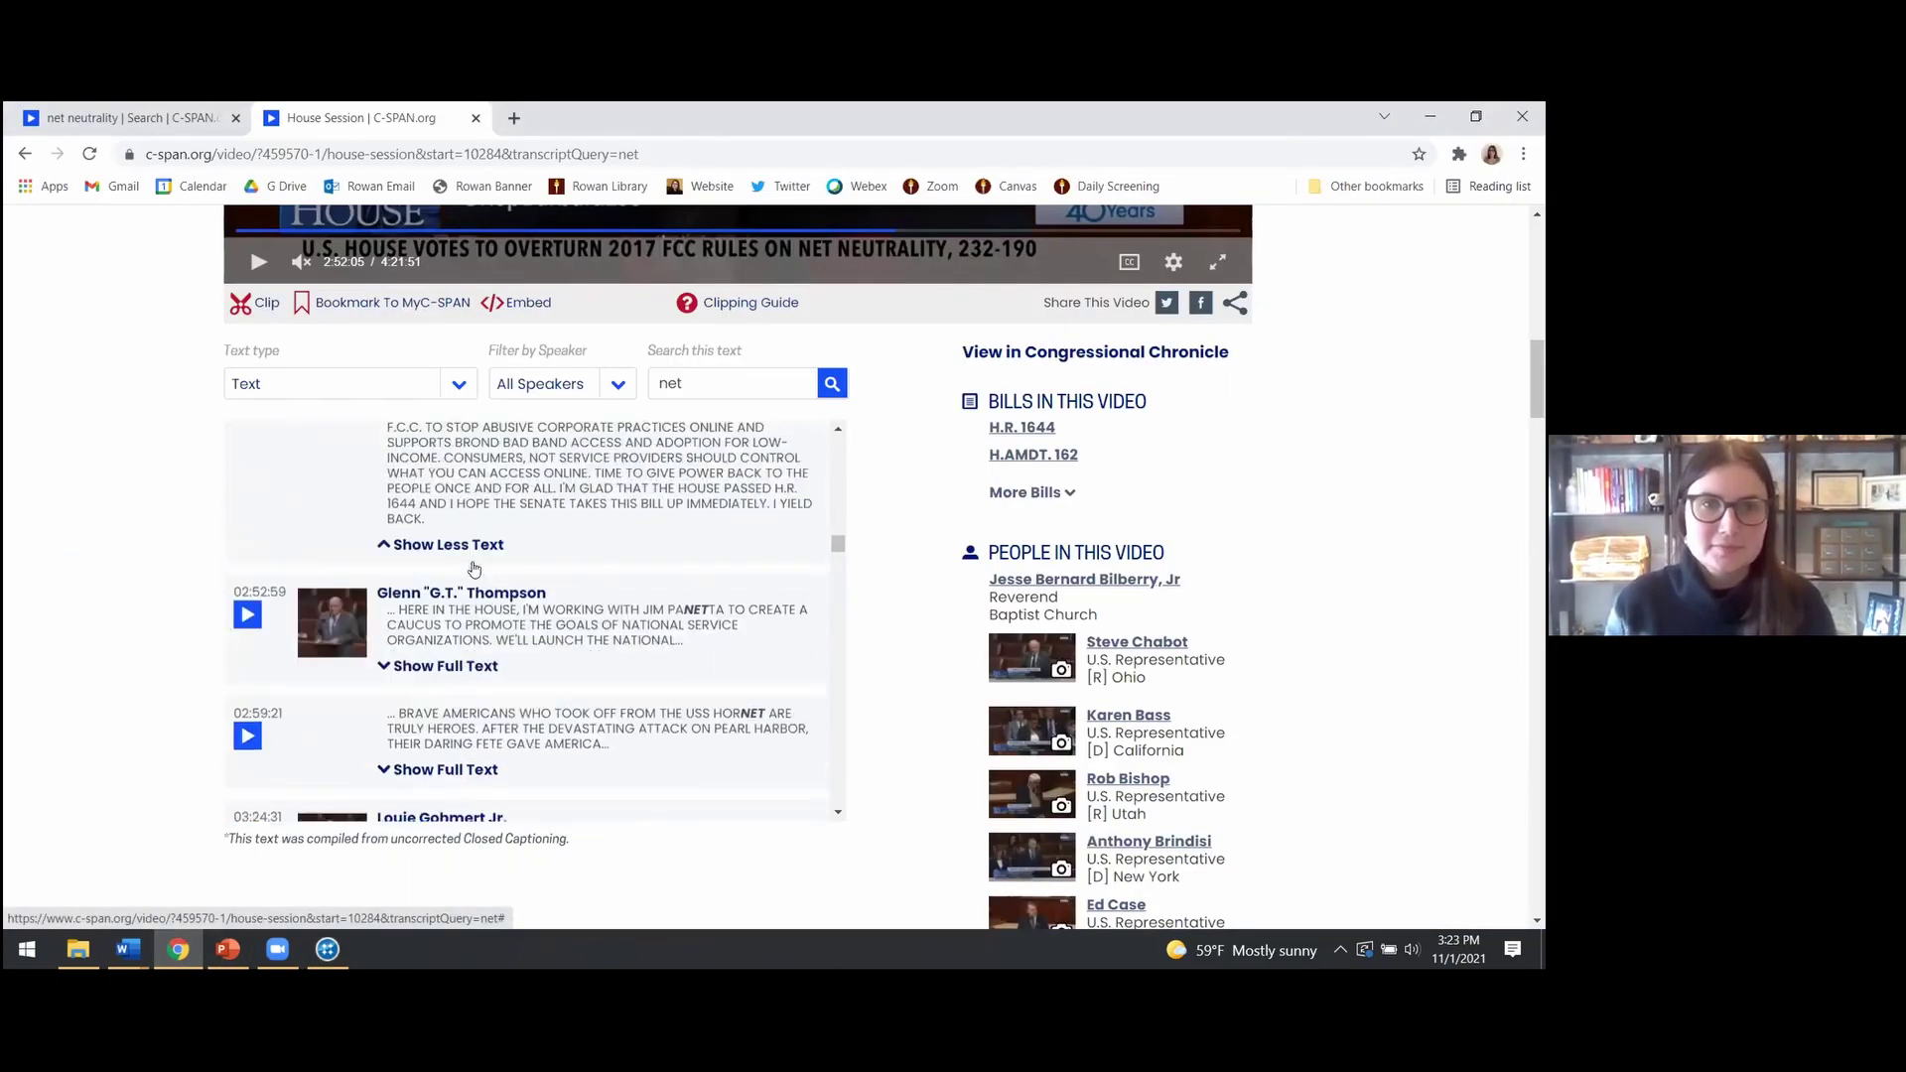
pyautogui.tripleClick(475, 576)
pyautogui.scroll(-3, 476, 585)
pyautogui.scroll(-5, 476, 586)
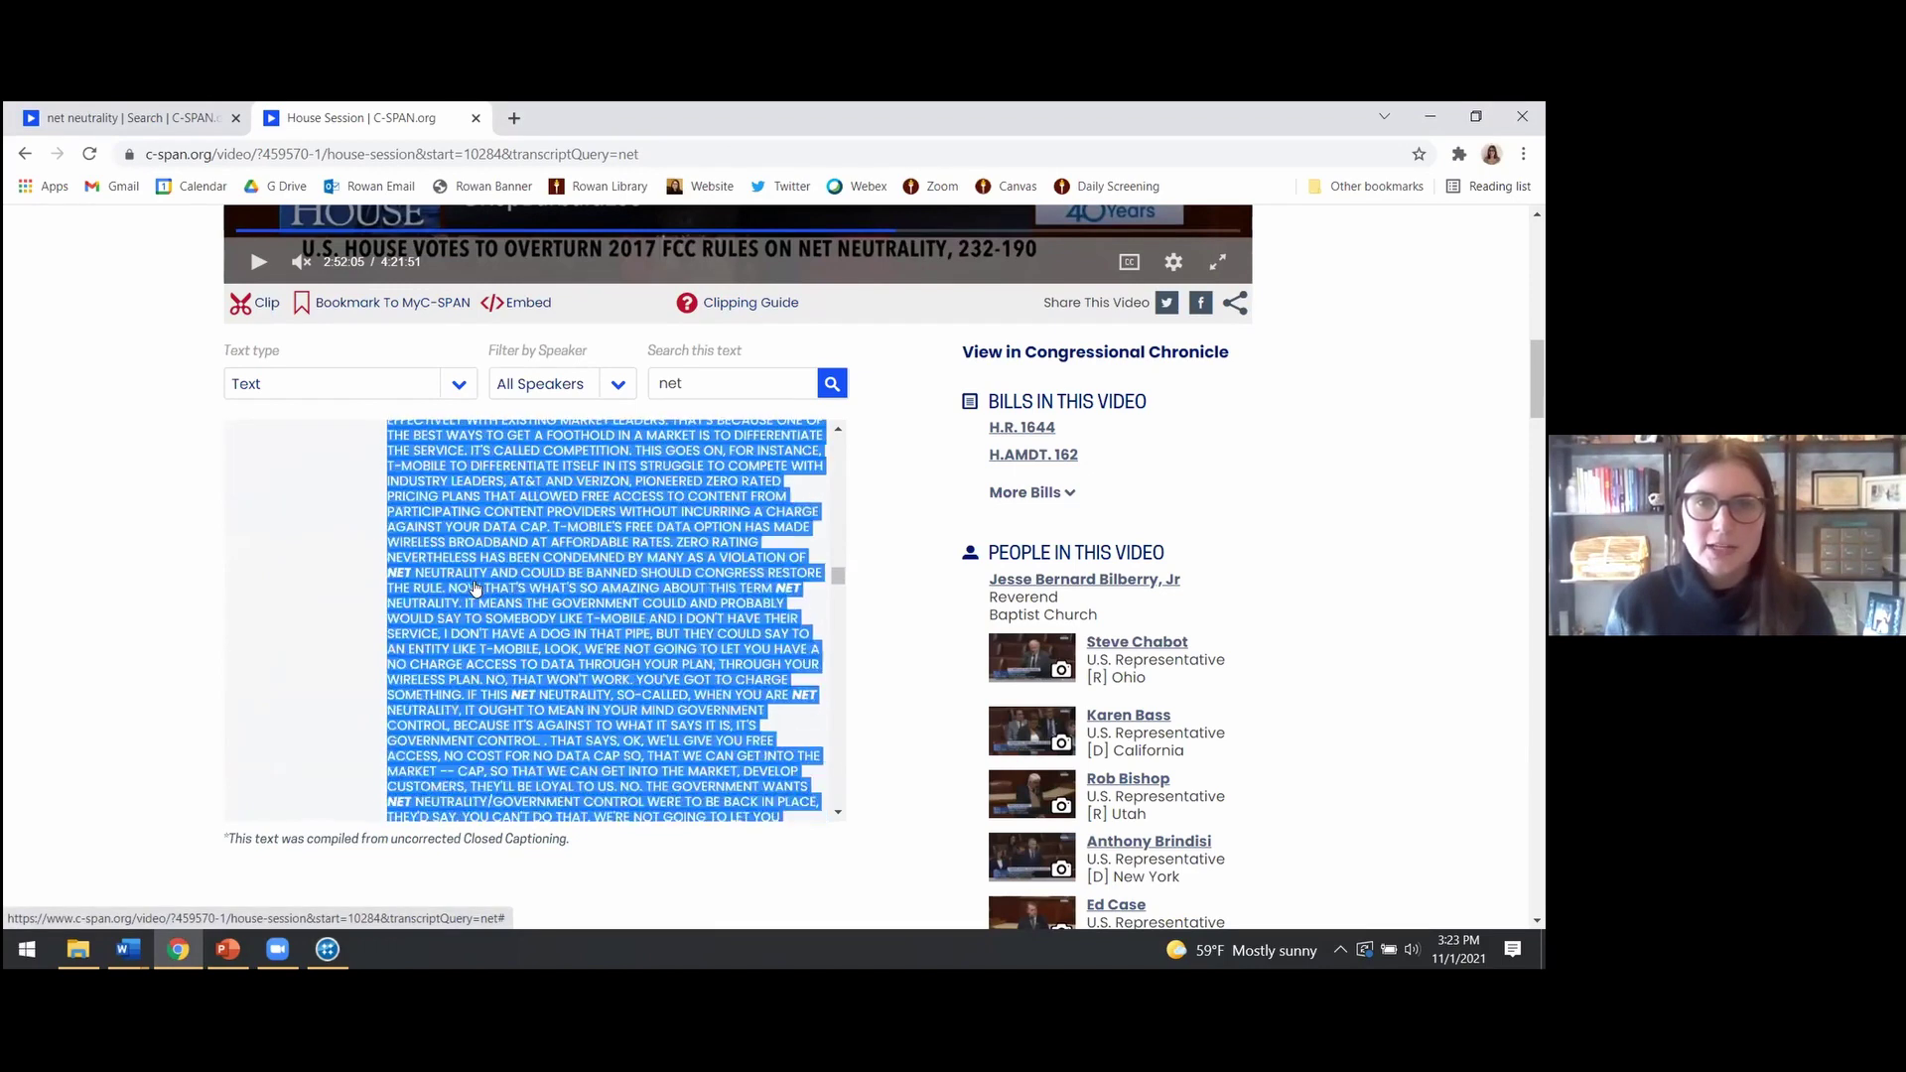
pyautogui.scroll(-8, 477, 593)
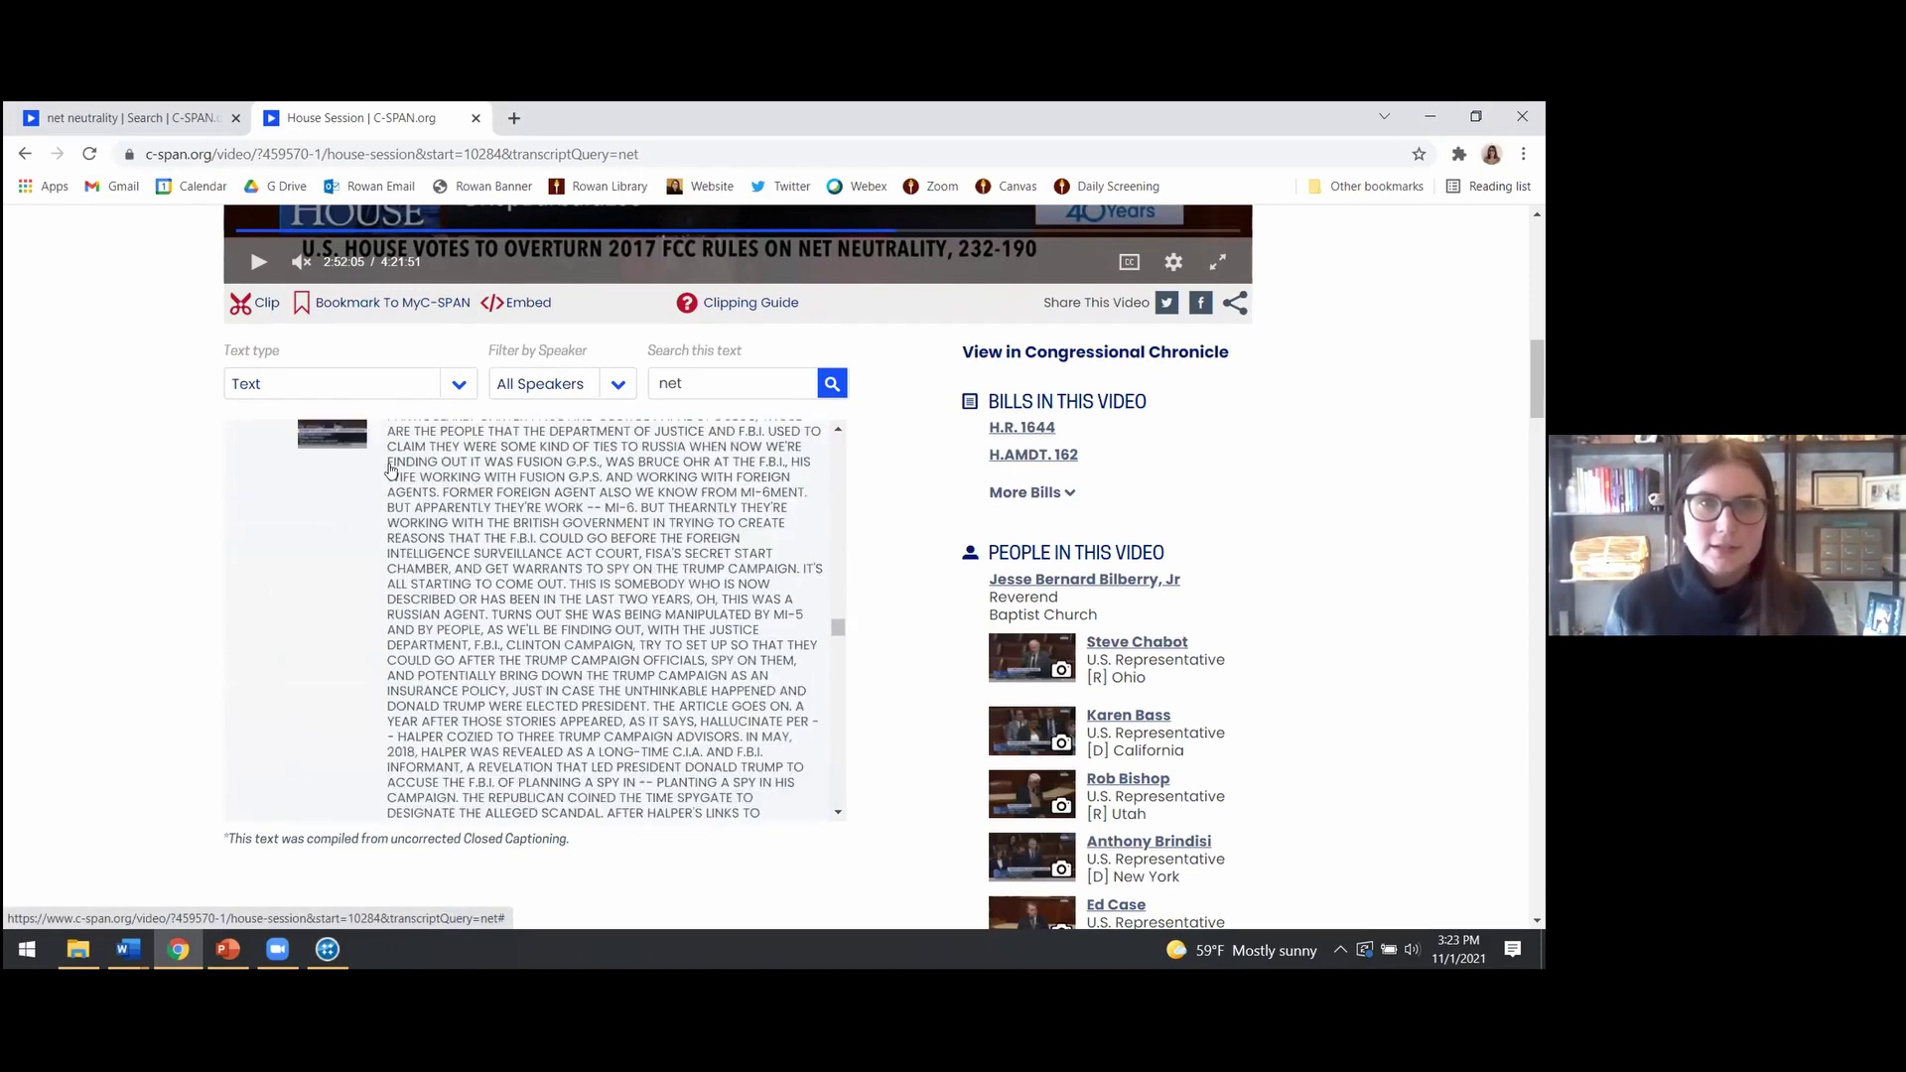
pyautogui.moveTo(467, 475); pyautogui.dragTo(464, 482)
pyautogui.scroll(-10, 543, 546)
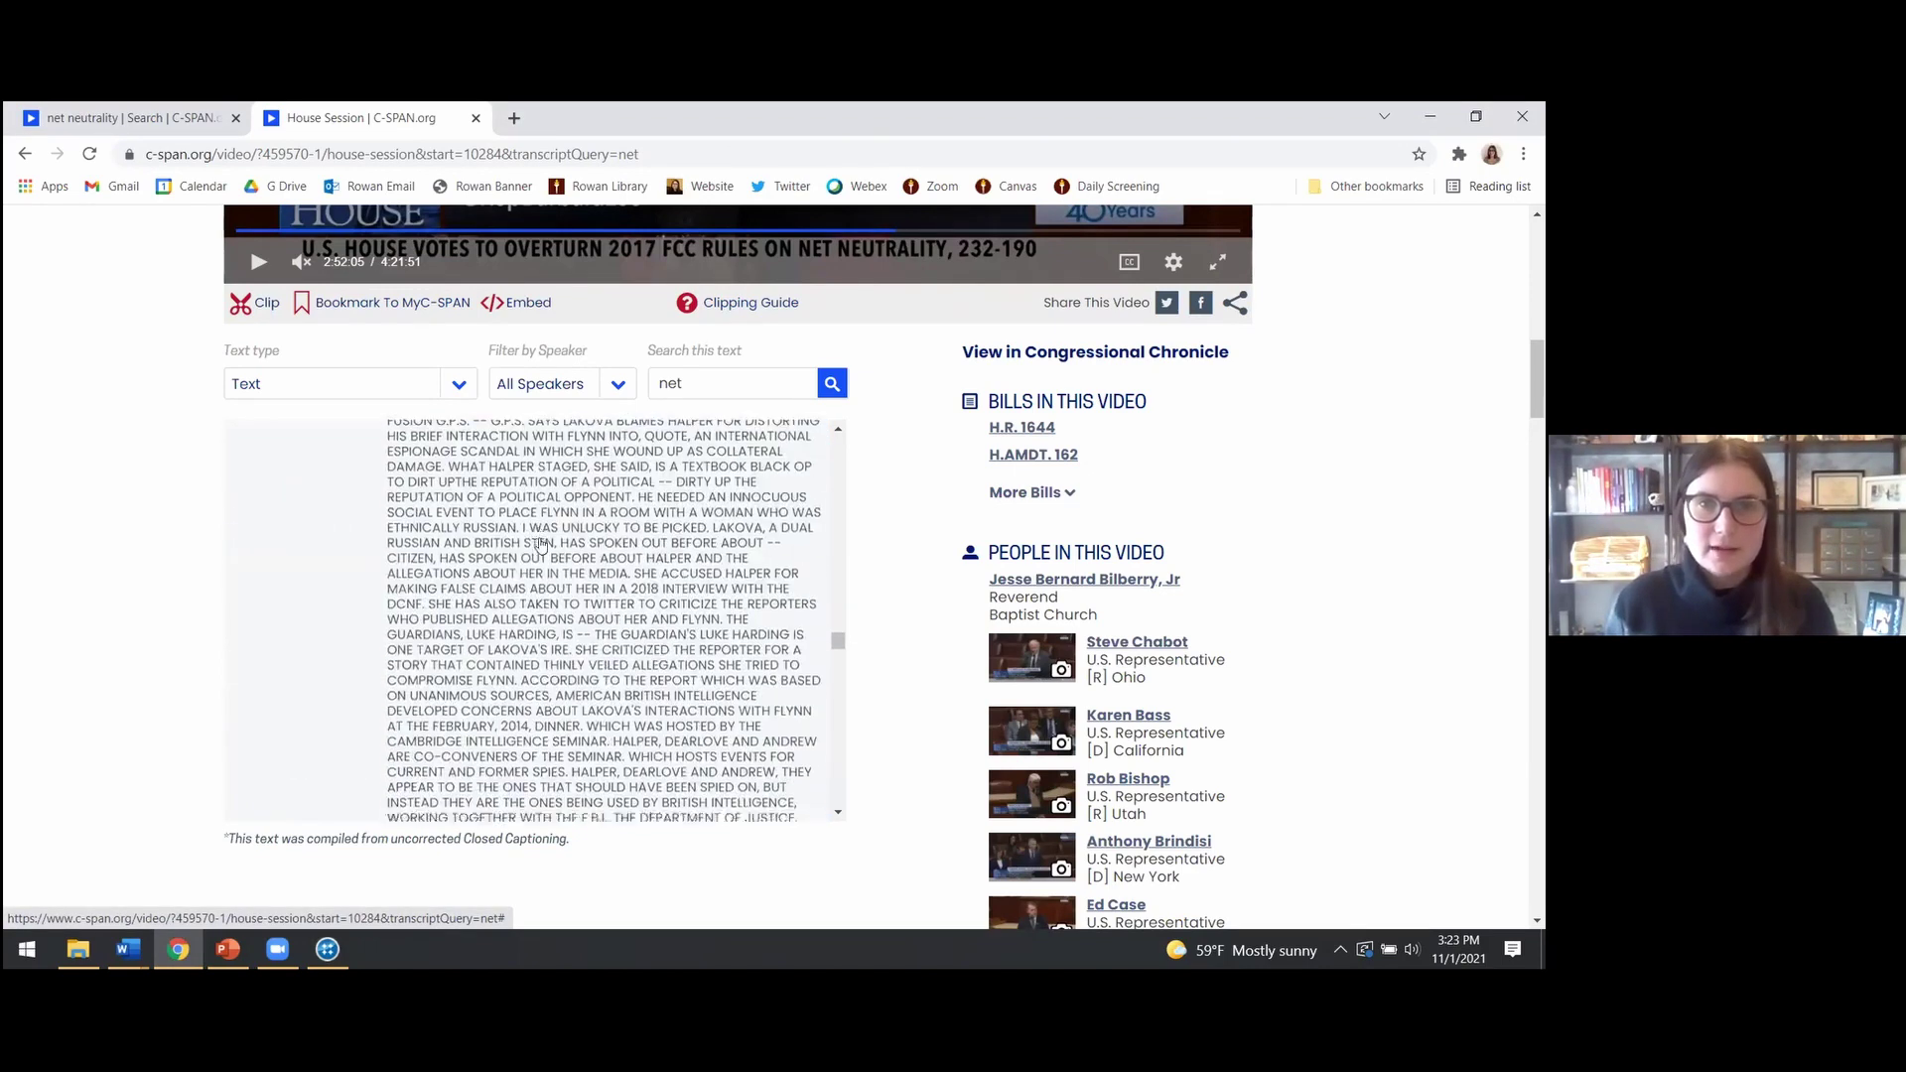
pyautogui.scroll(-10, 543, 546)
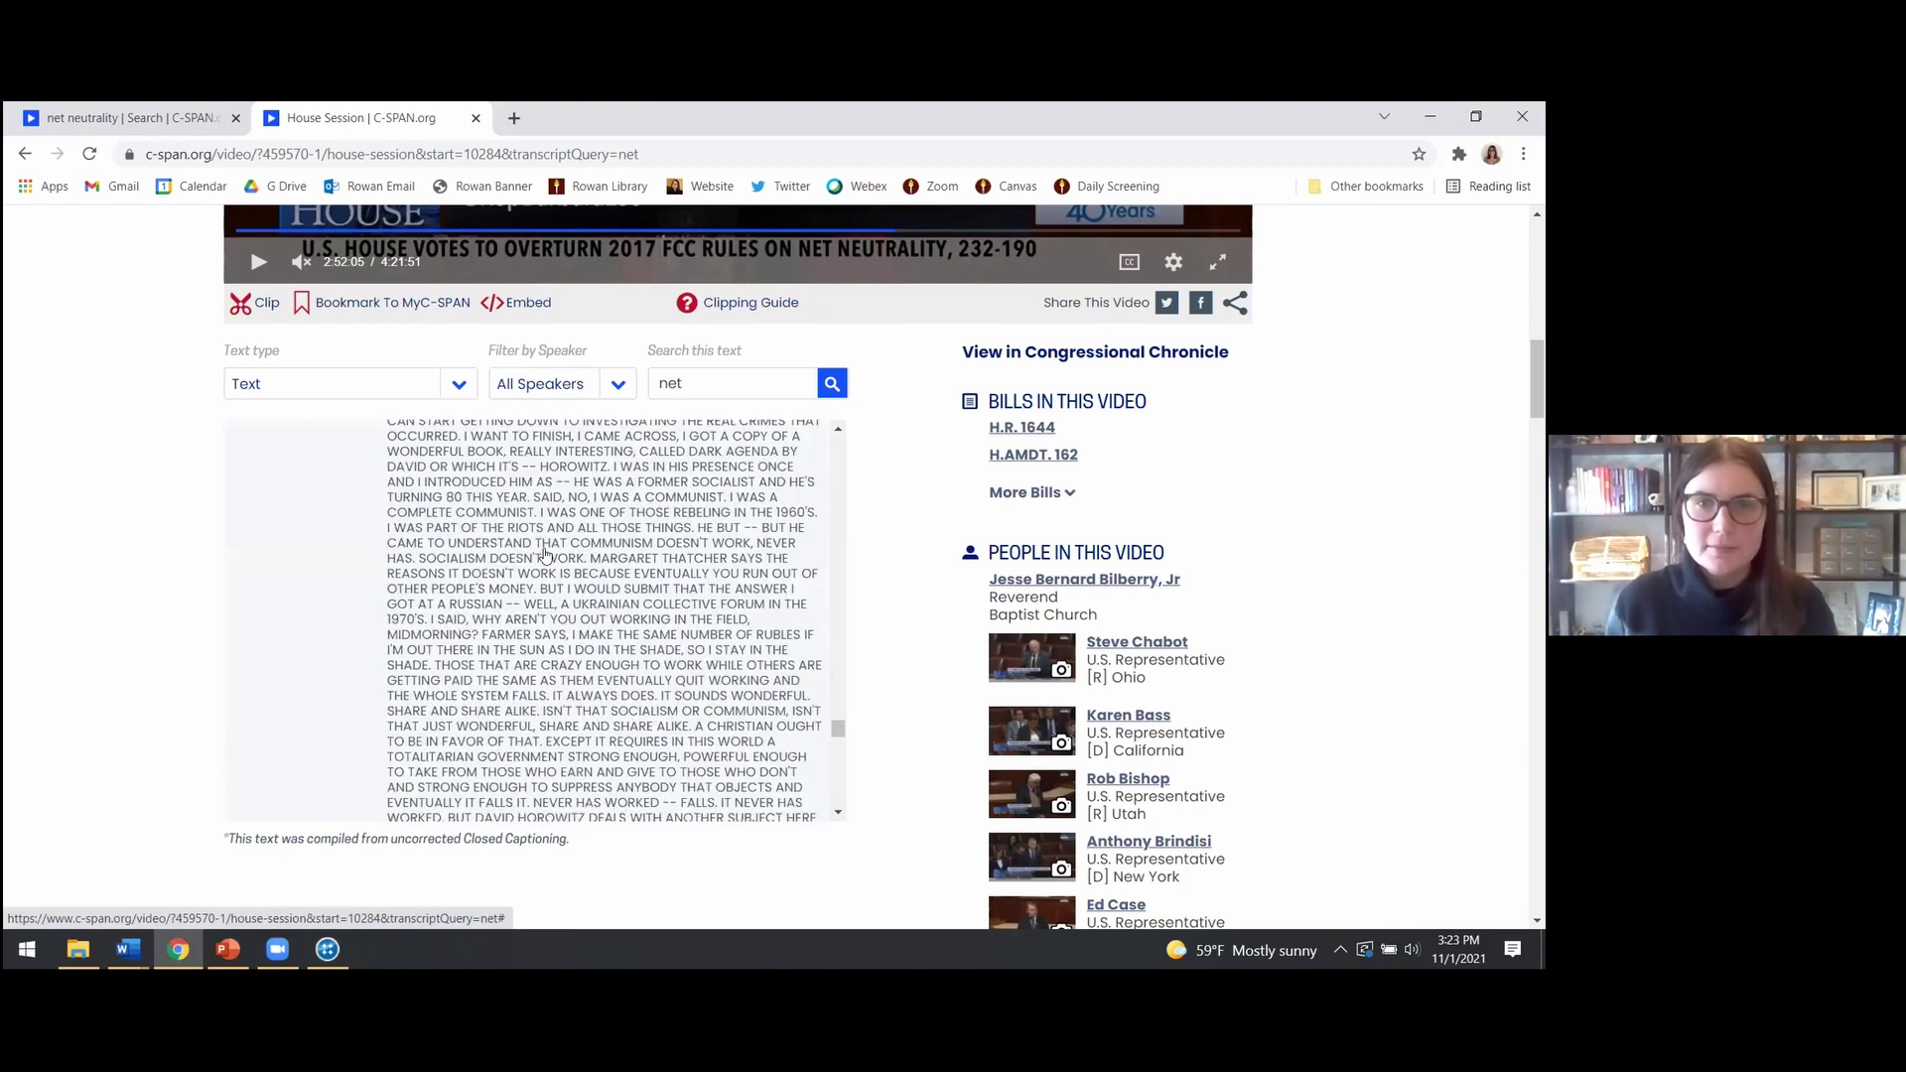
pyautogui.scroll(-8, 545, 555)
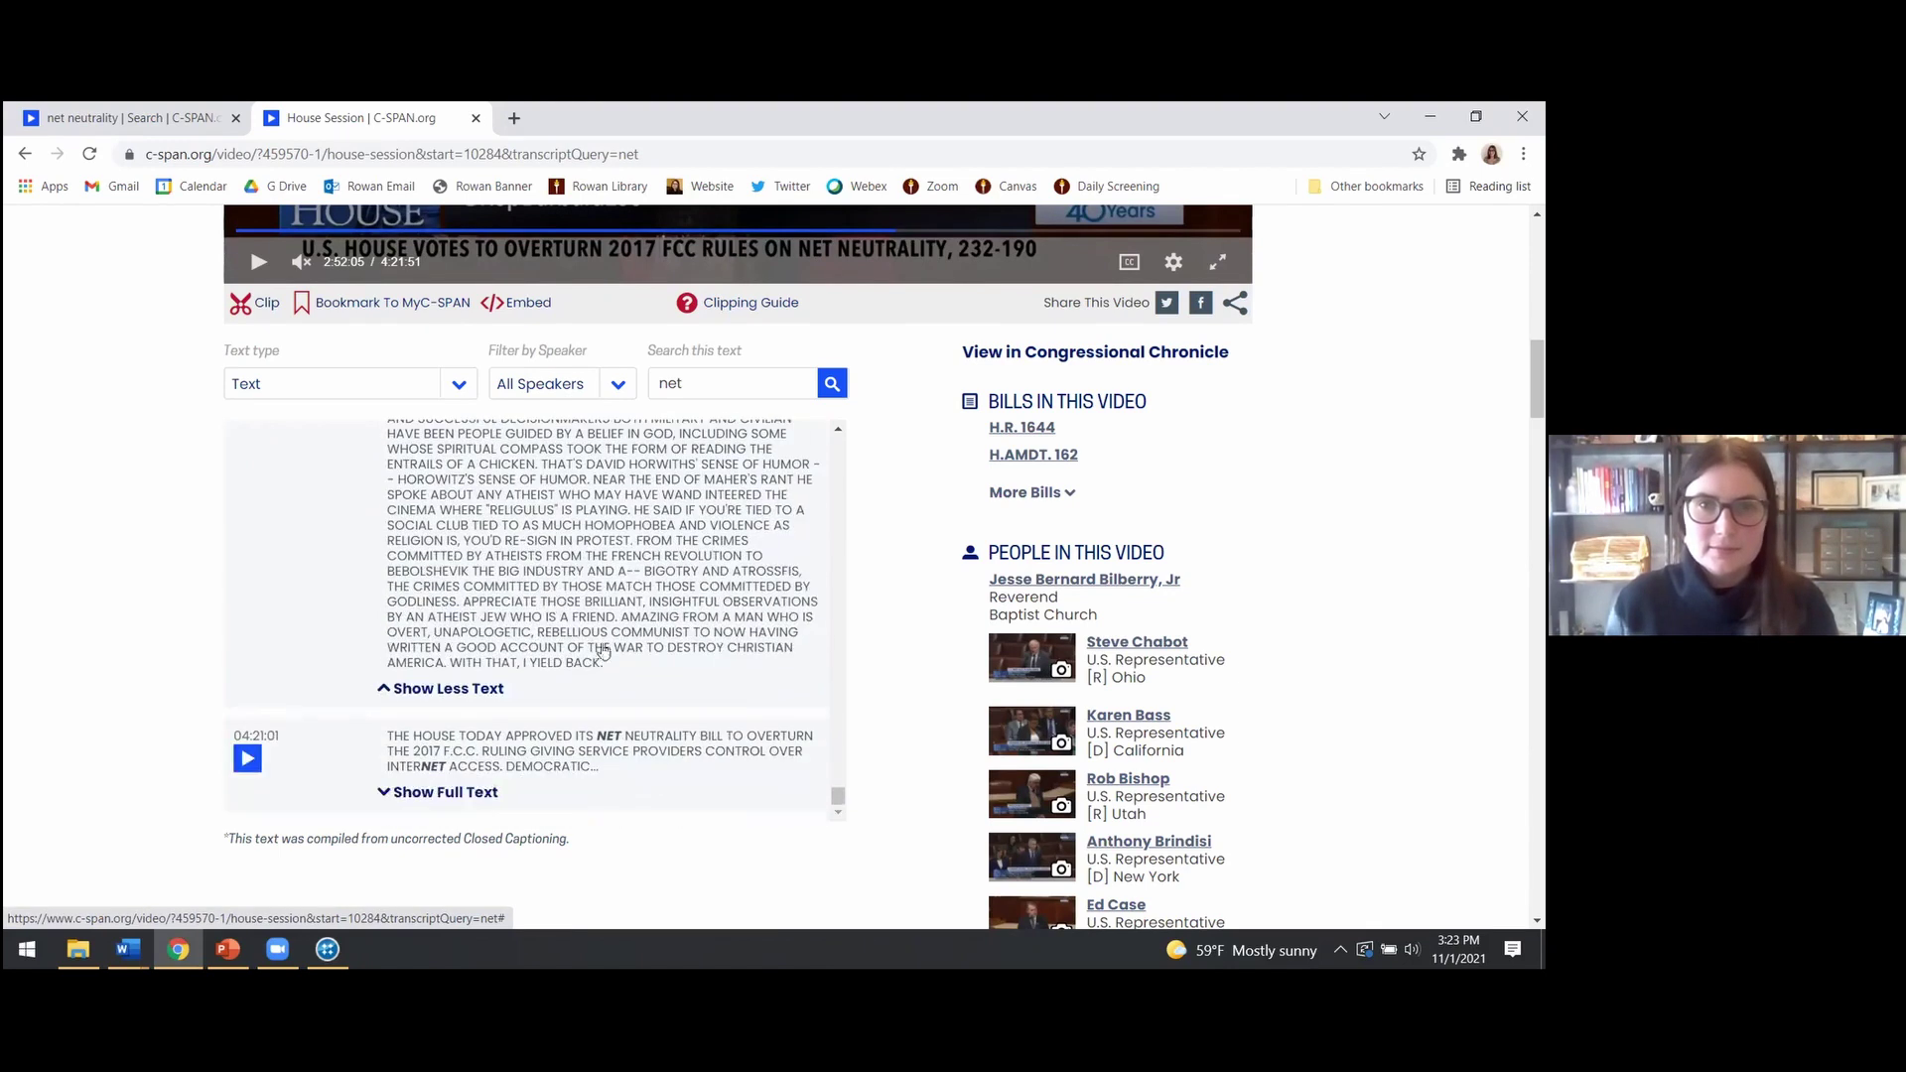
pyautogui.moveTo(609, 664); pyautogui.dragTo(397, 707)
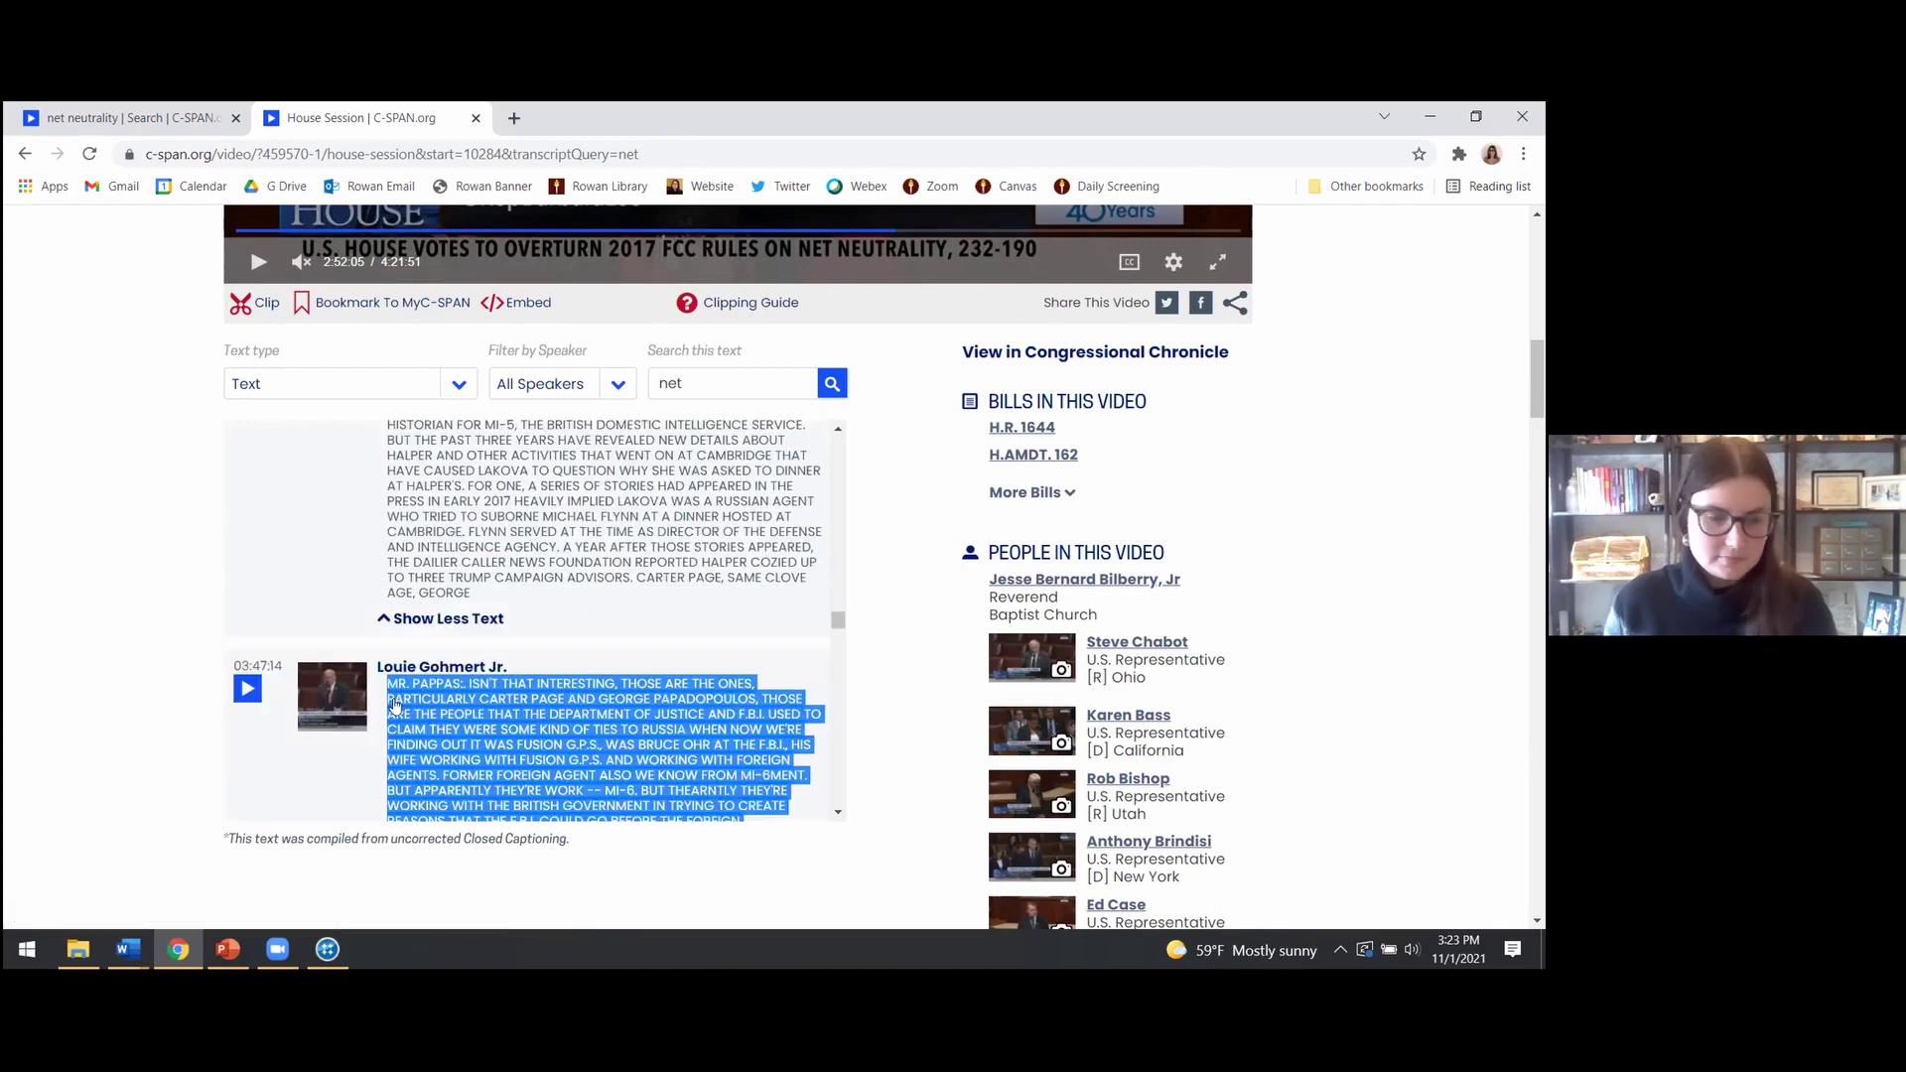
# Switch to Document1 in Word and paste the copied 03:47:14 transcript text after the existing speech
pyautogui.click(159, 945)
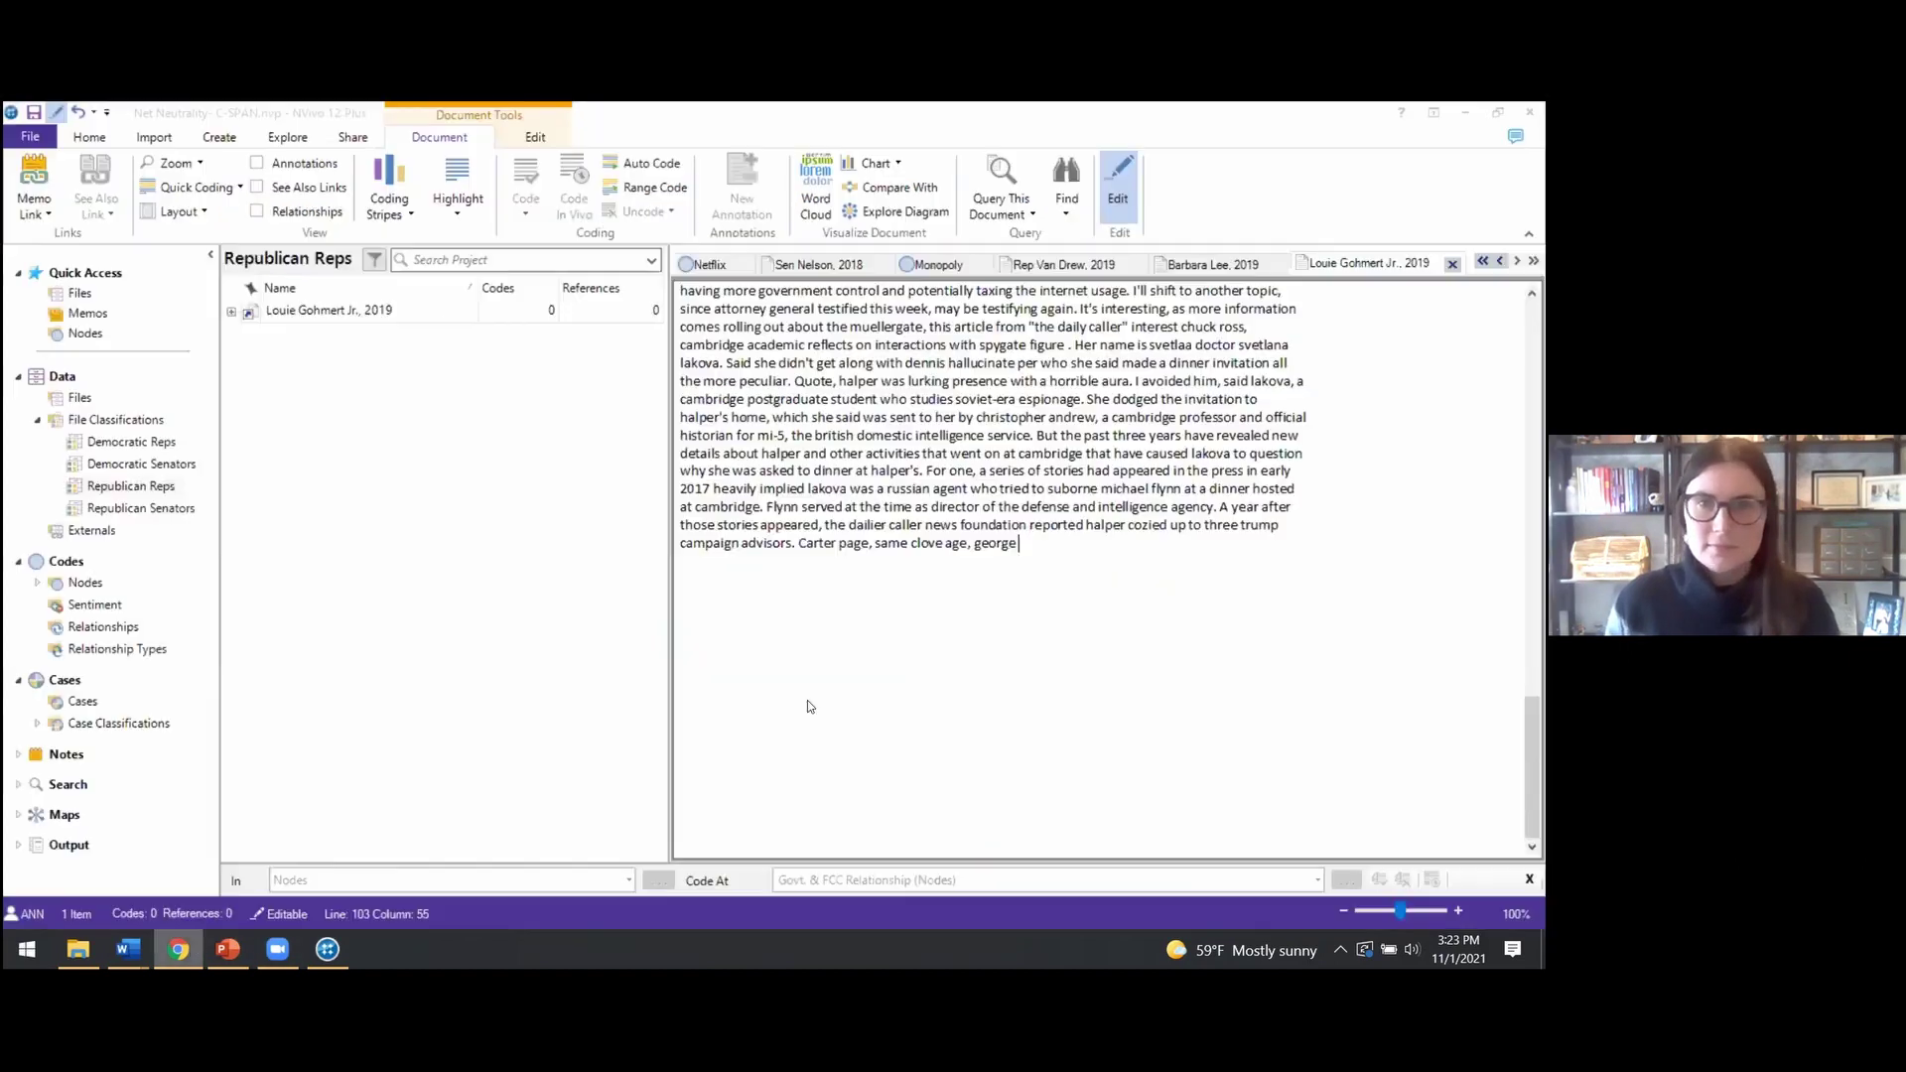
pyautogui.moveTo(129, 948)
pyautogui.click(383, 883)
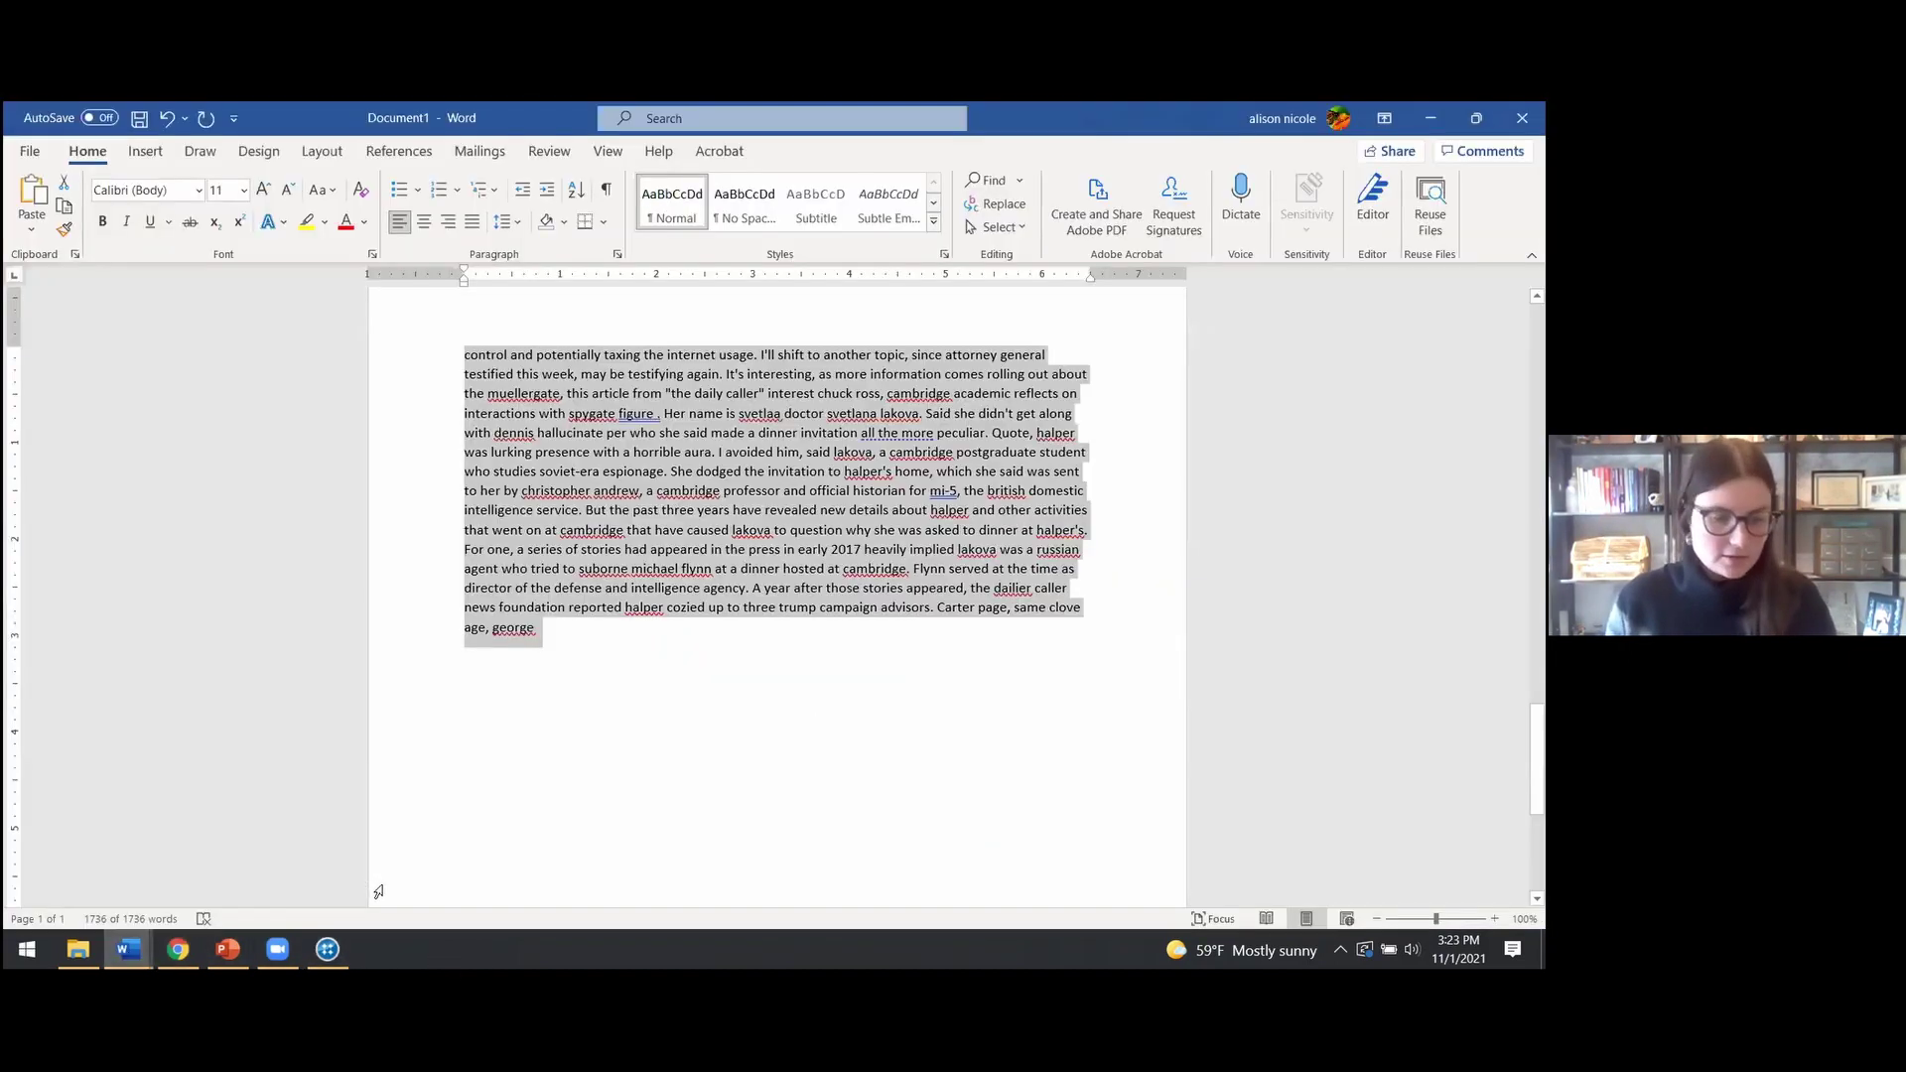
pyautogui.click(623, 673)
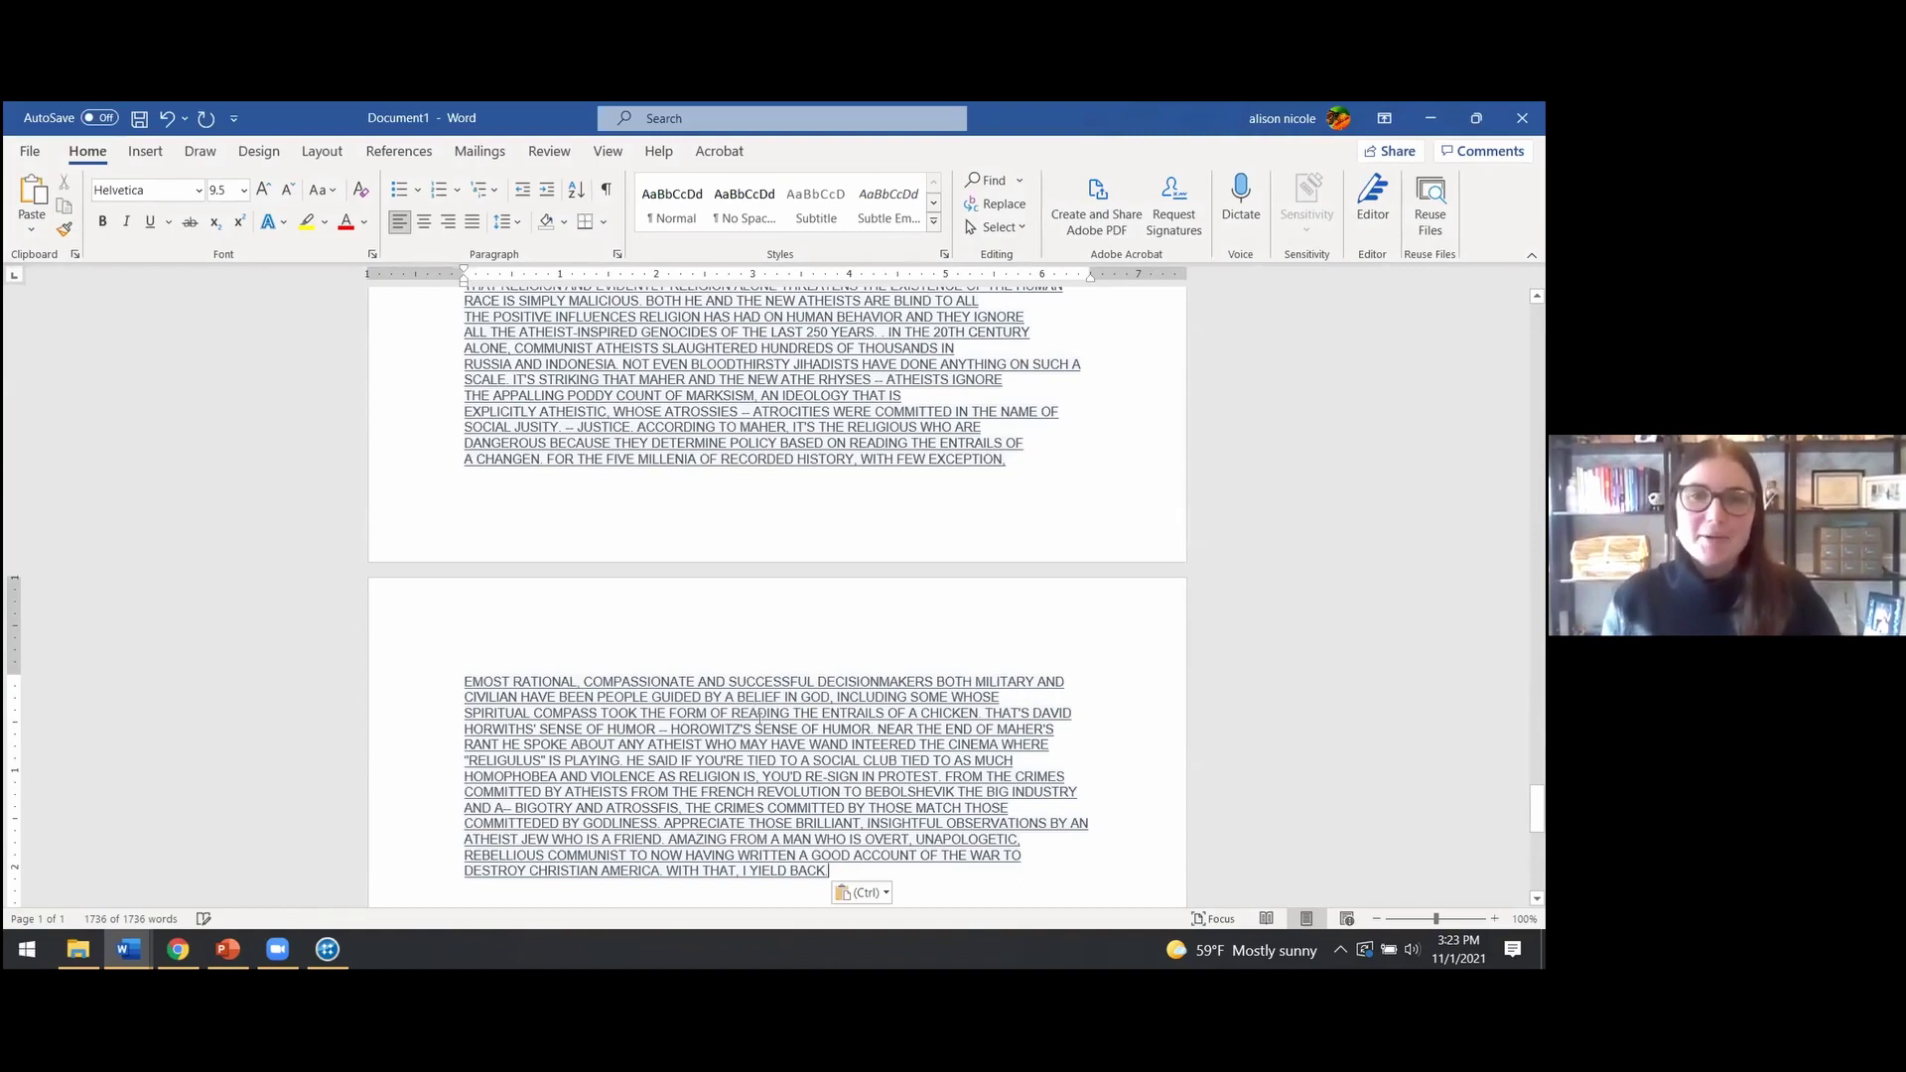
# Try to convert all the text in Document1 to sentence case
pyautogui.hotkey('ctrl', 'a')
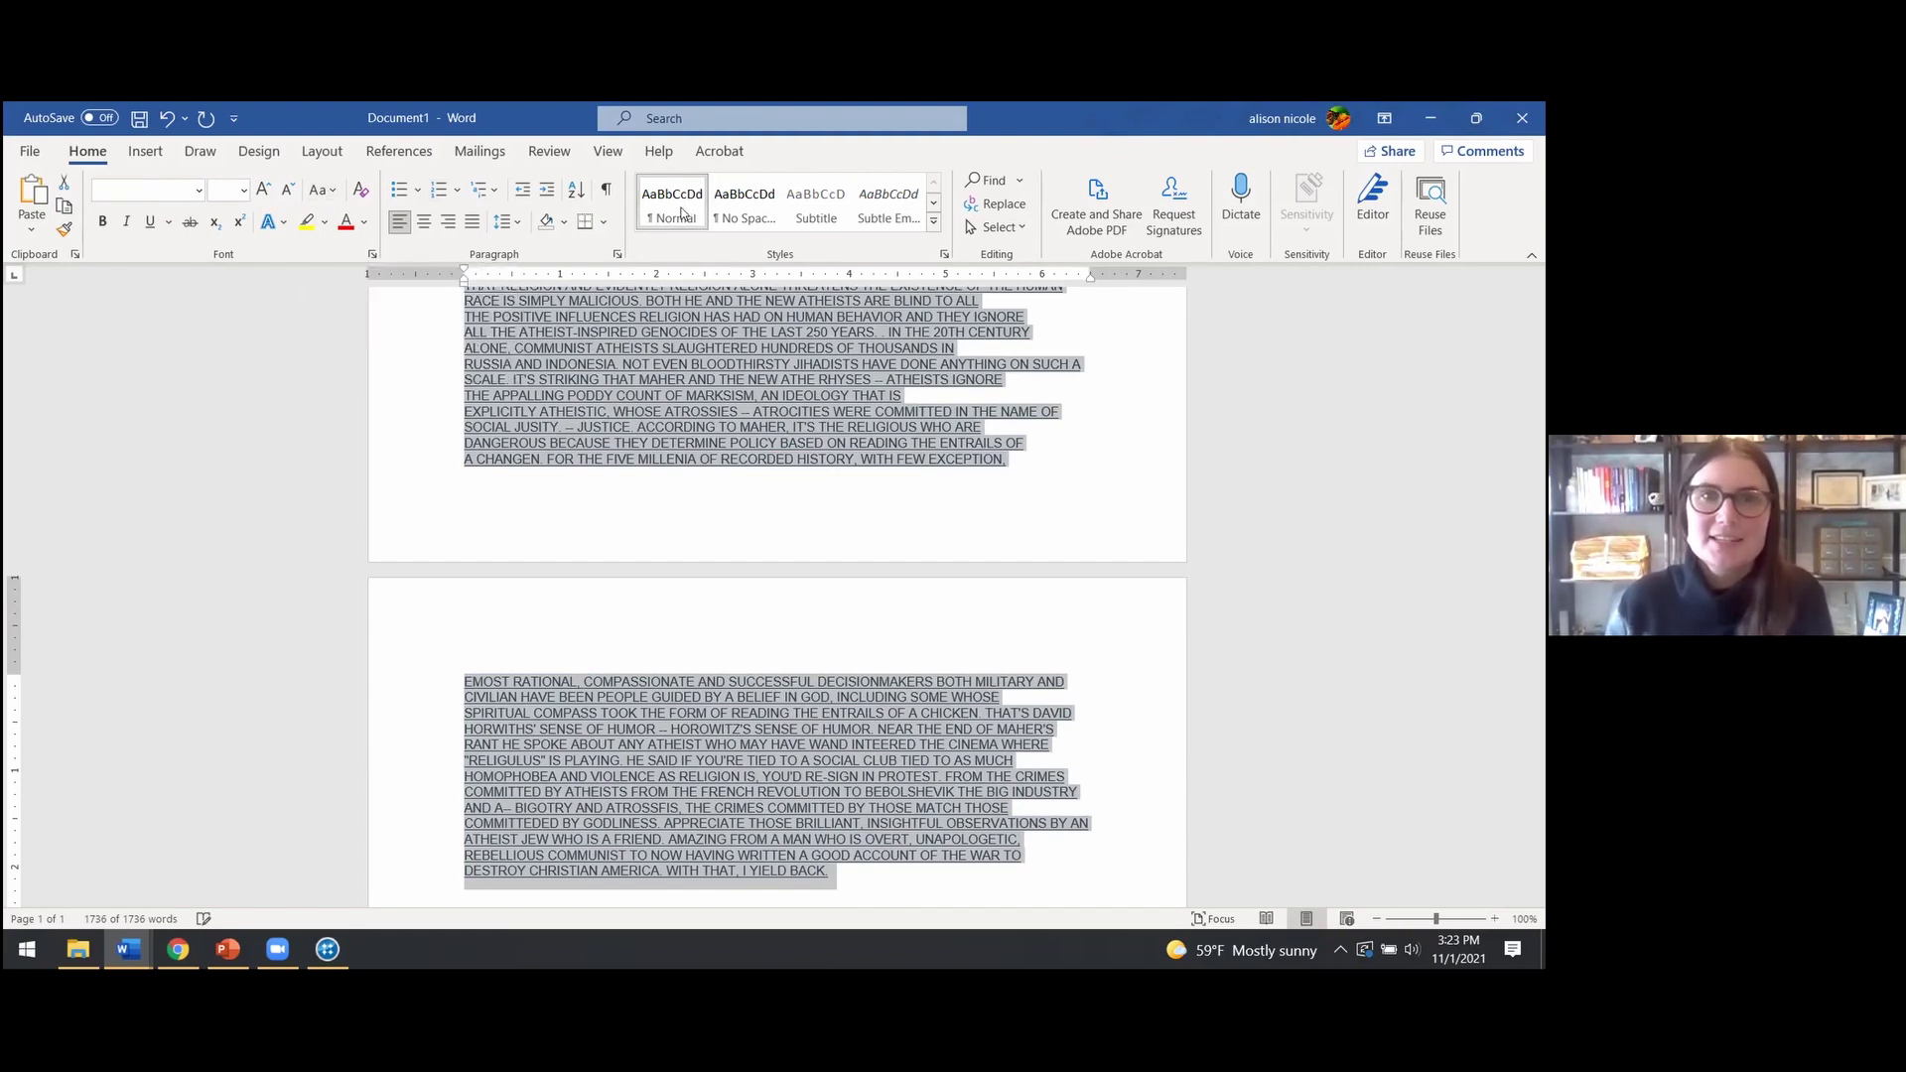
pyautogui.click(334, 198)
pyautogui.click(387, 213)
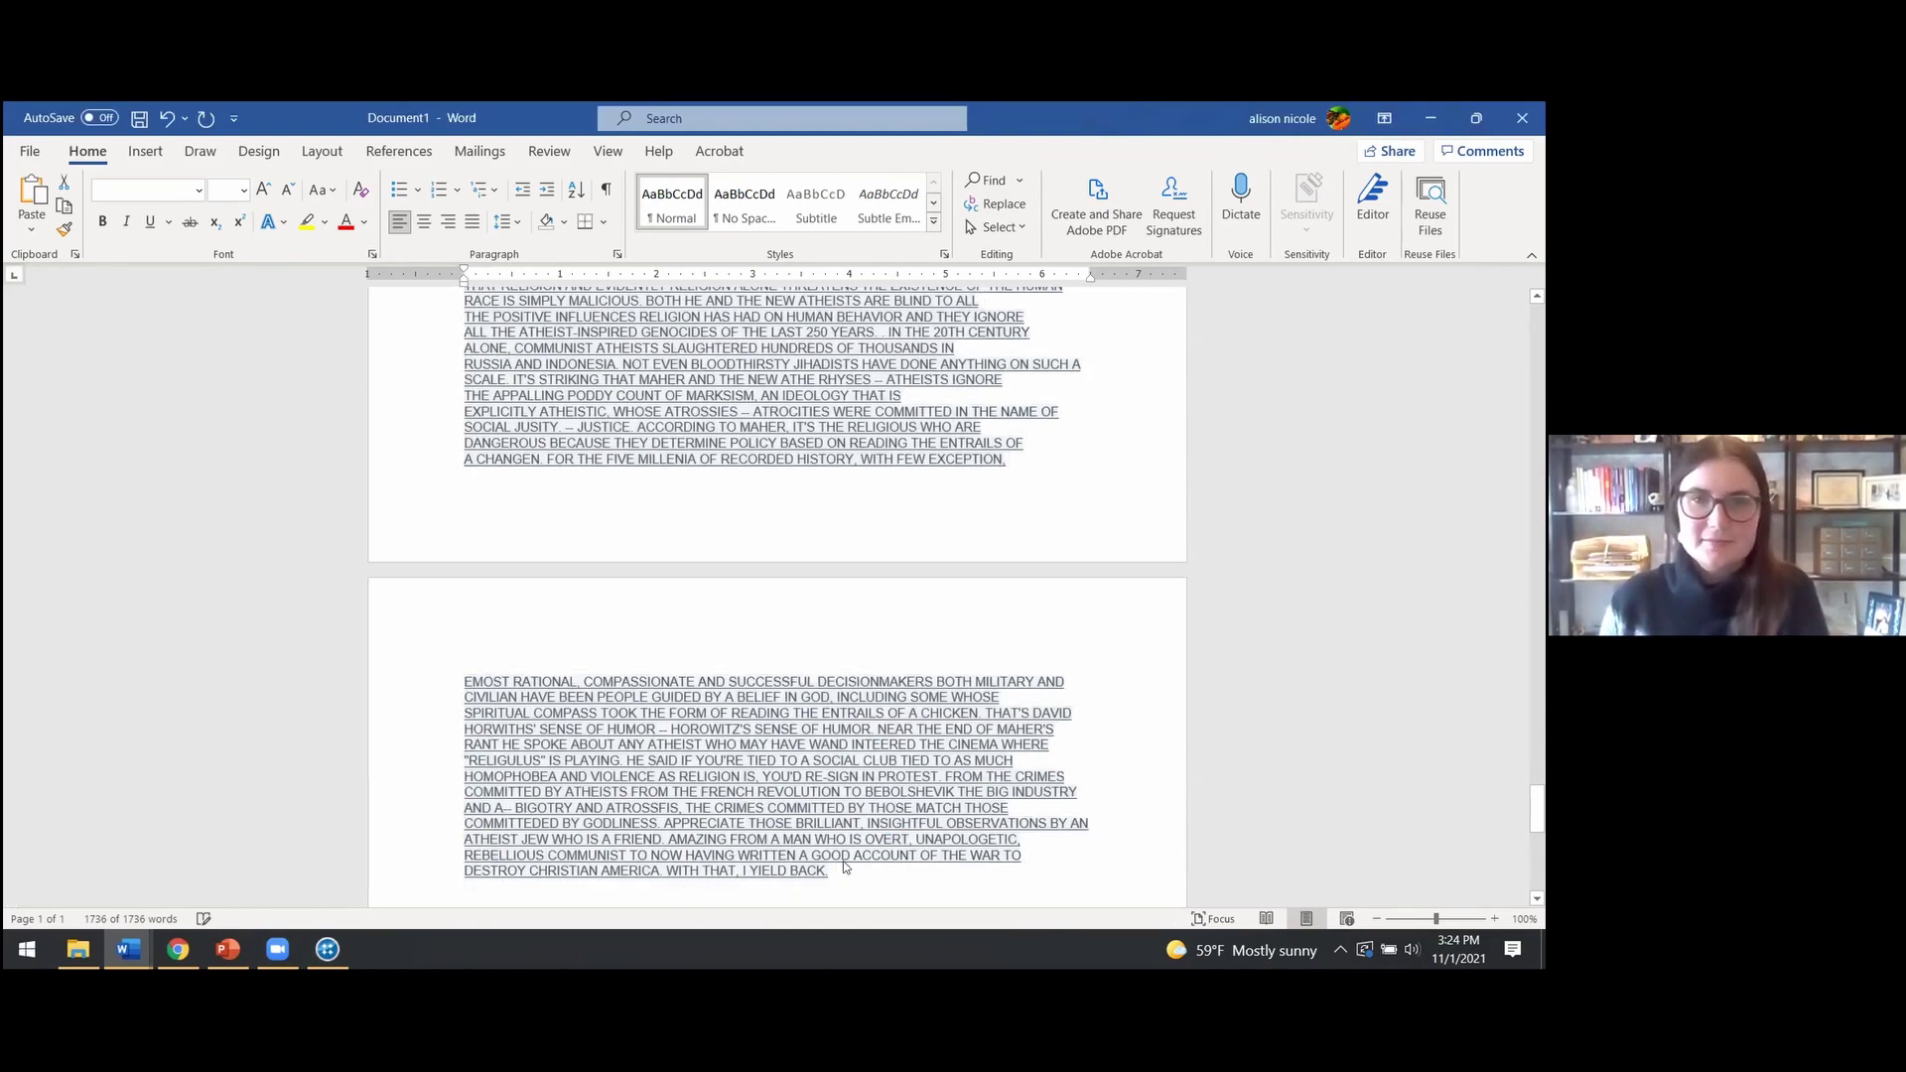
# Switch to NVivo and review the Louie Gohmert Jr., 2019 document from its beginning
pyautogui.moveTo(278, 958)
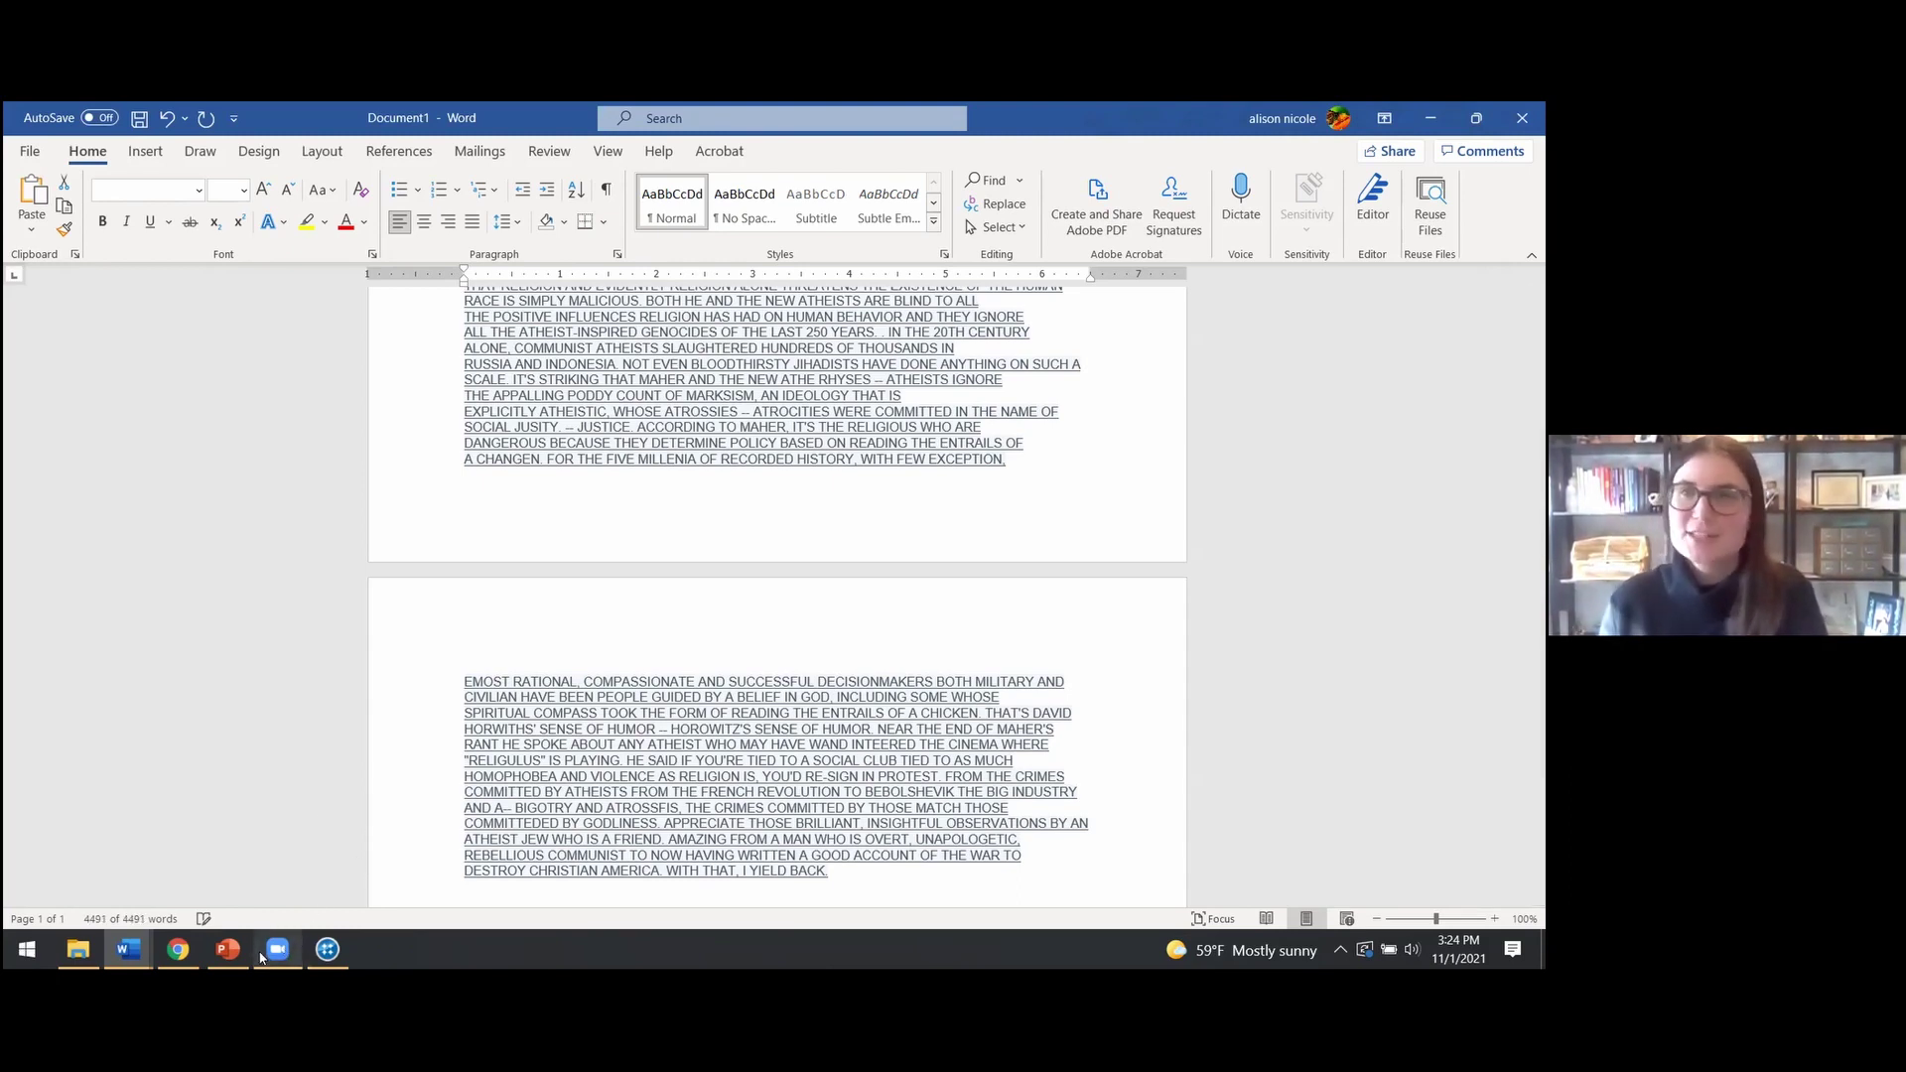
pyautogui.click(328, 950)
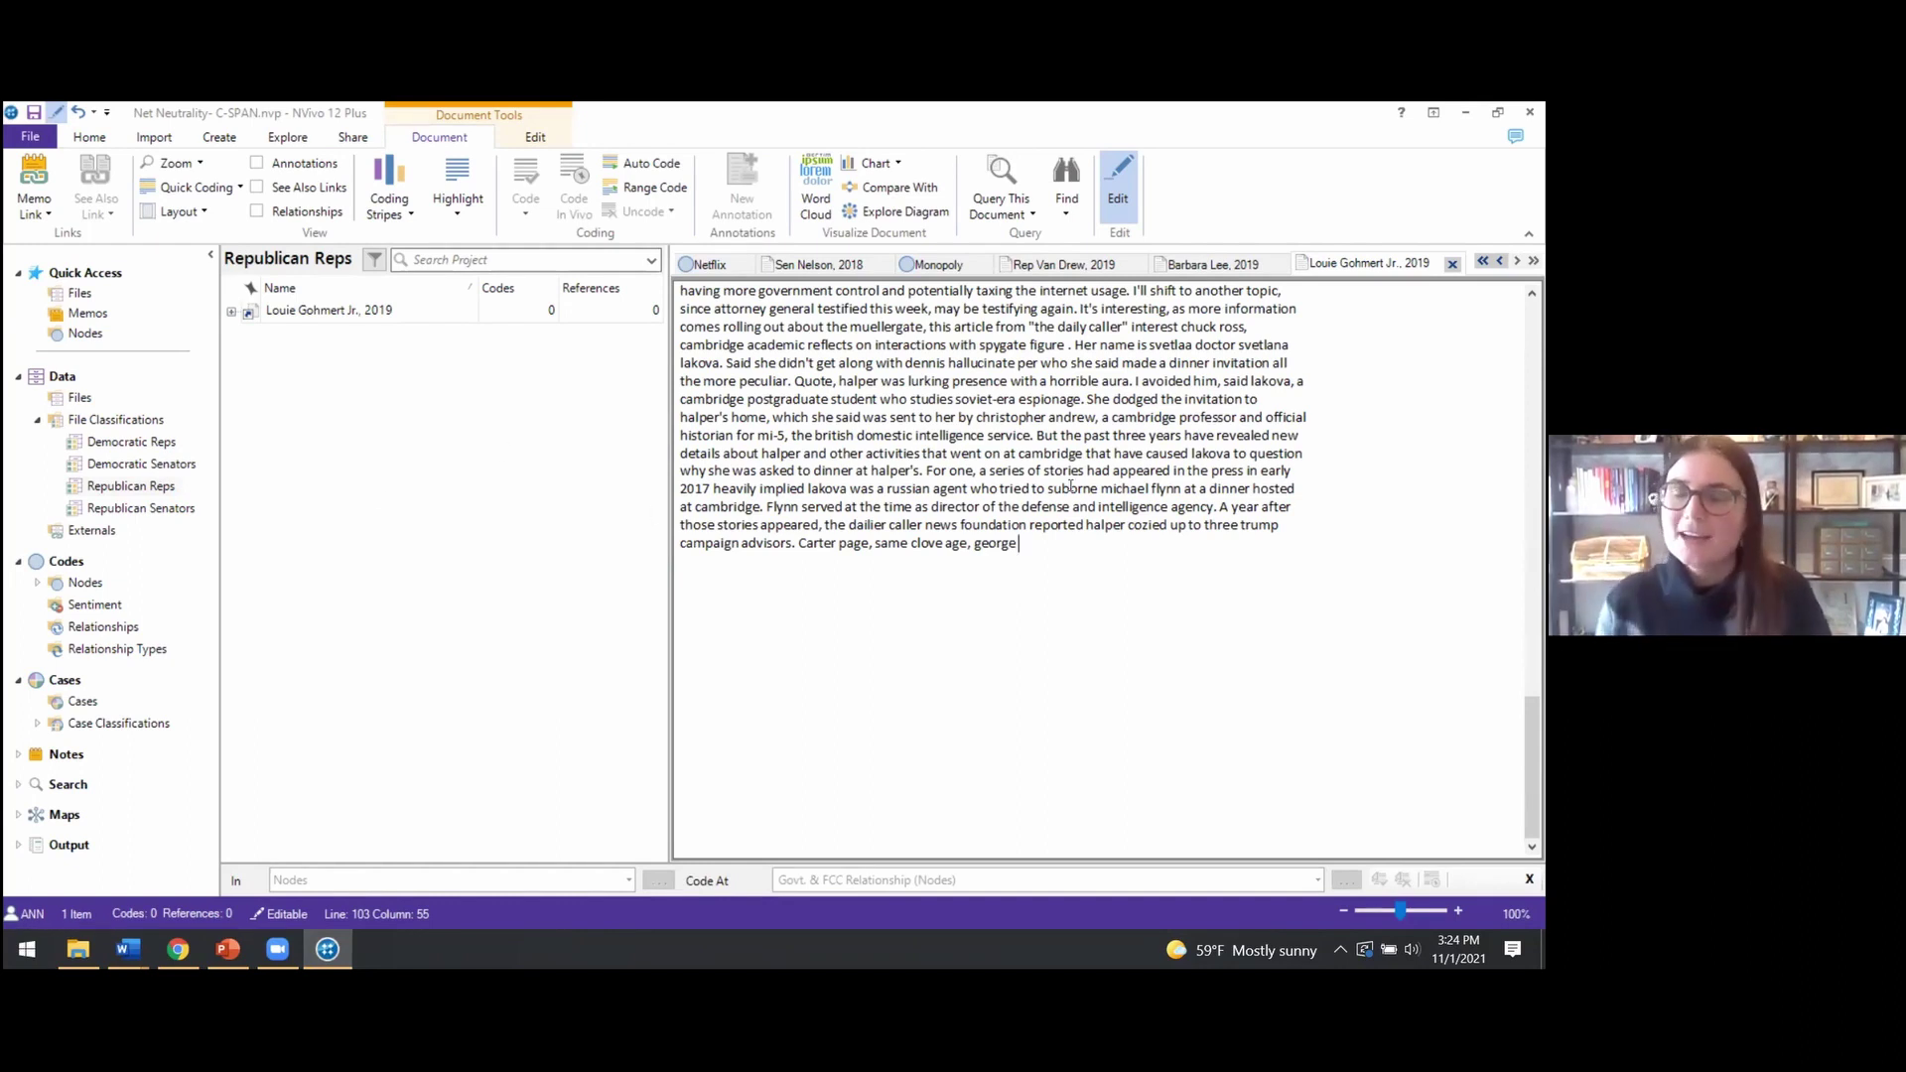
pyautogui.scroll(8, 1076, 511)
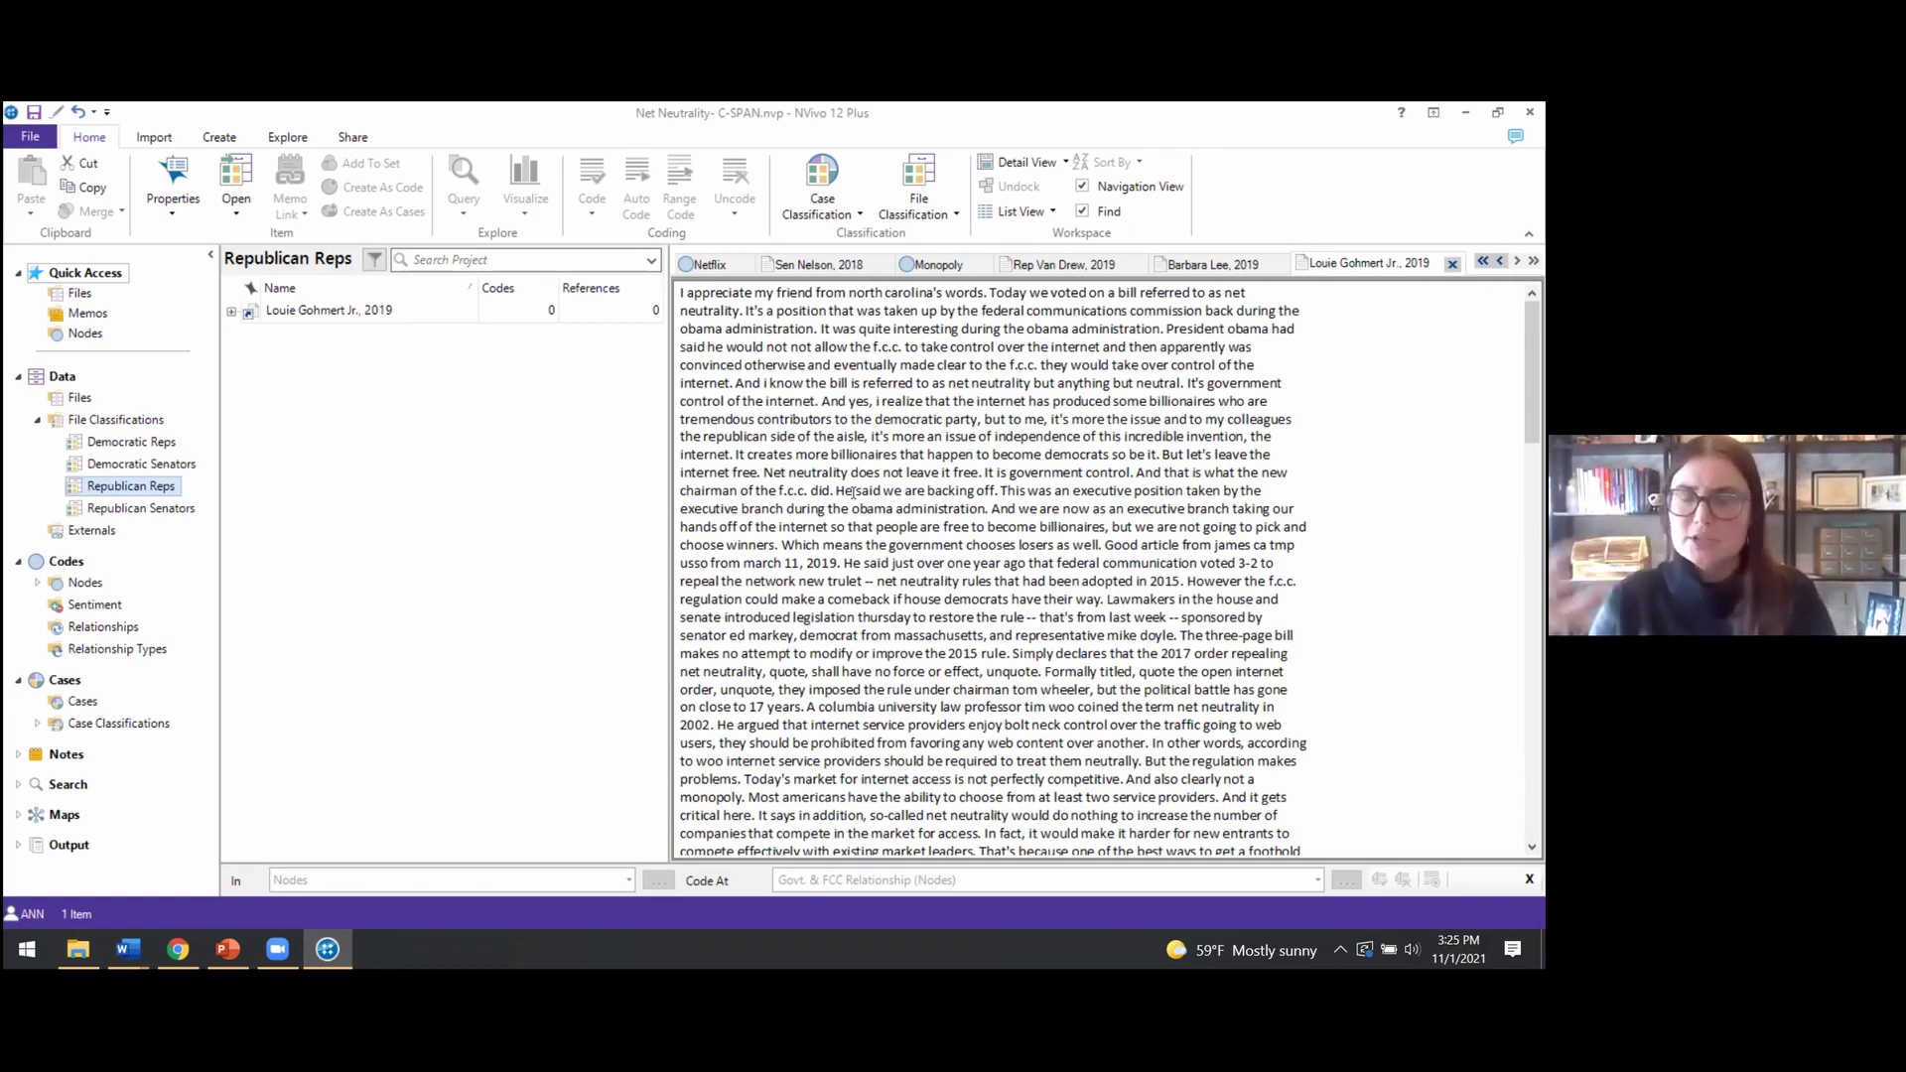
# Return to C-SPAN in Chrome, start a fresh search for net neutrality and list the results as mentions
pyautogui.click(176, 950)
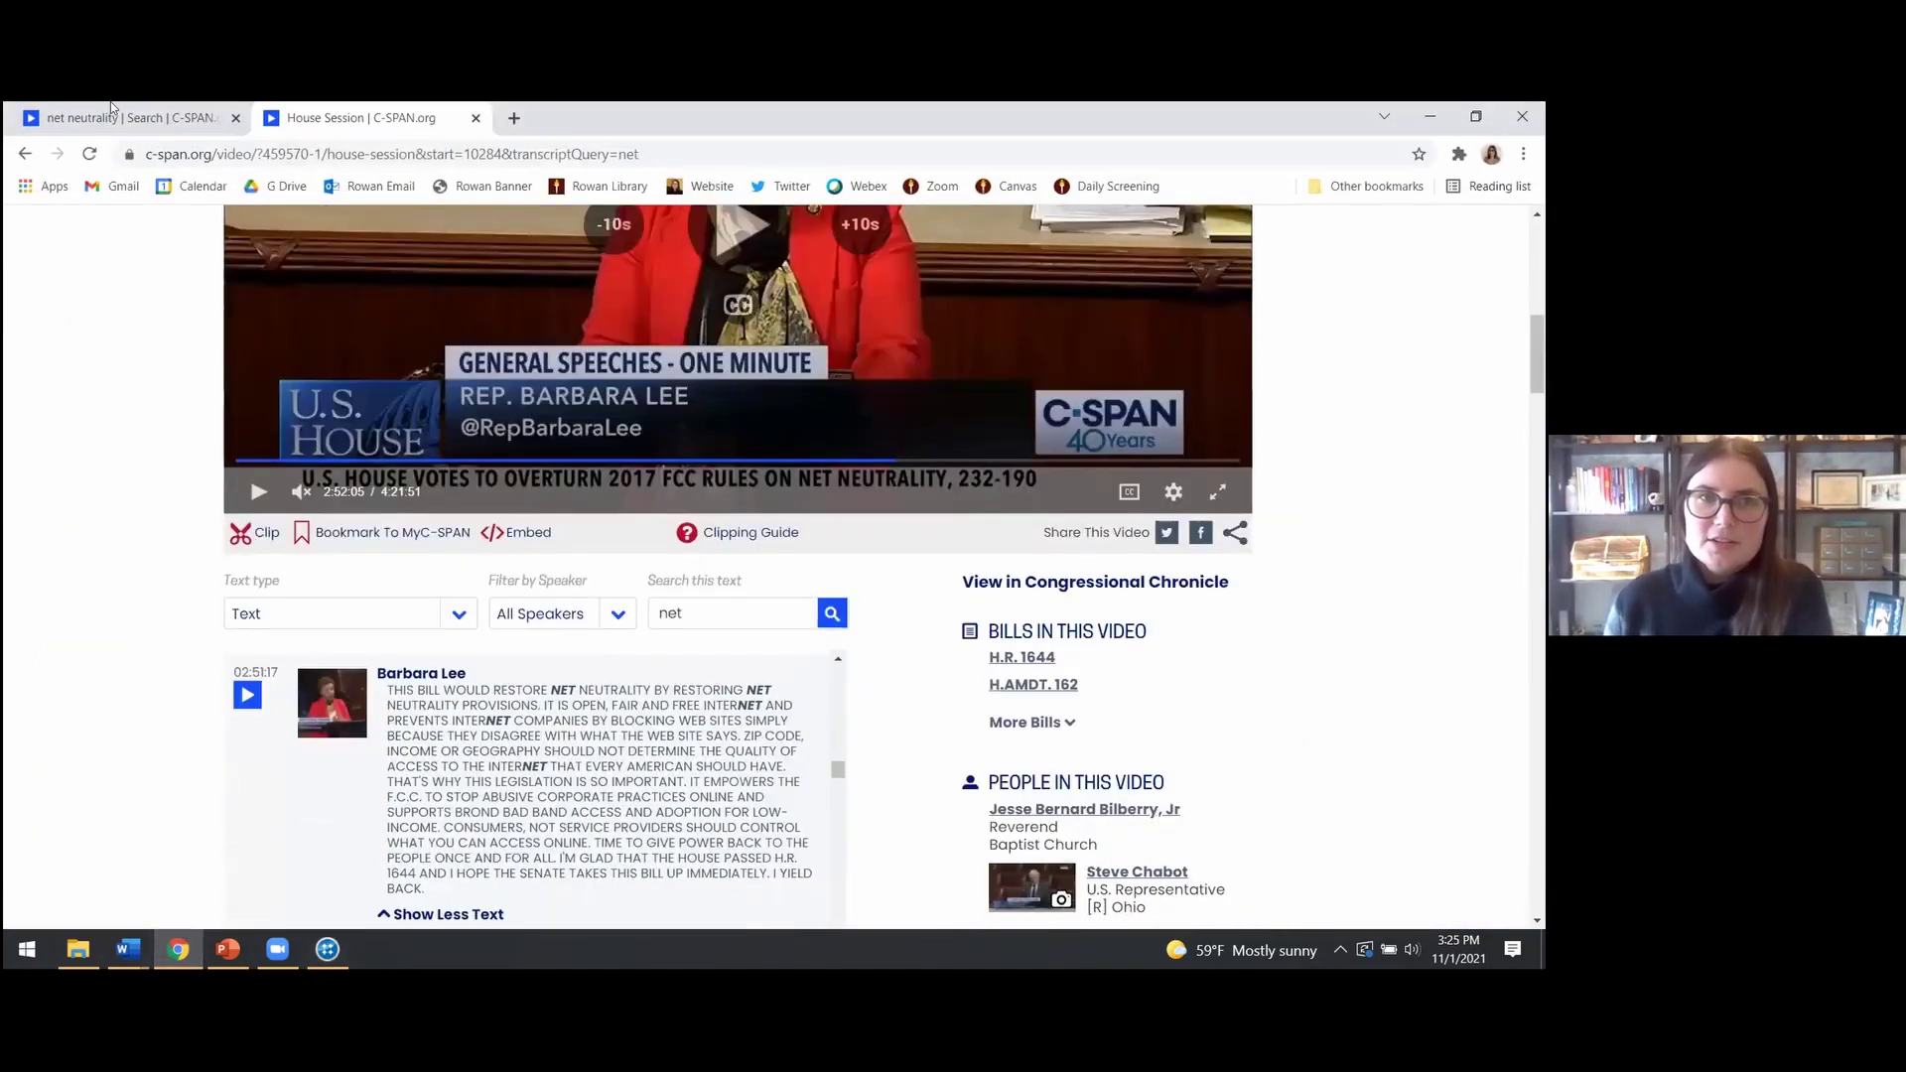
pyautogui.hotkey('ctrl', 'shift', 'Tab')
pyautogui.scroll(10, 370, 382)
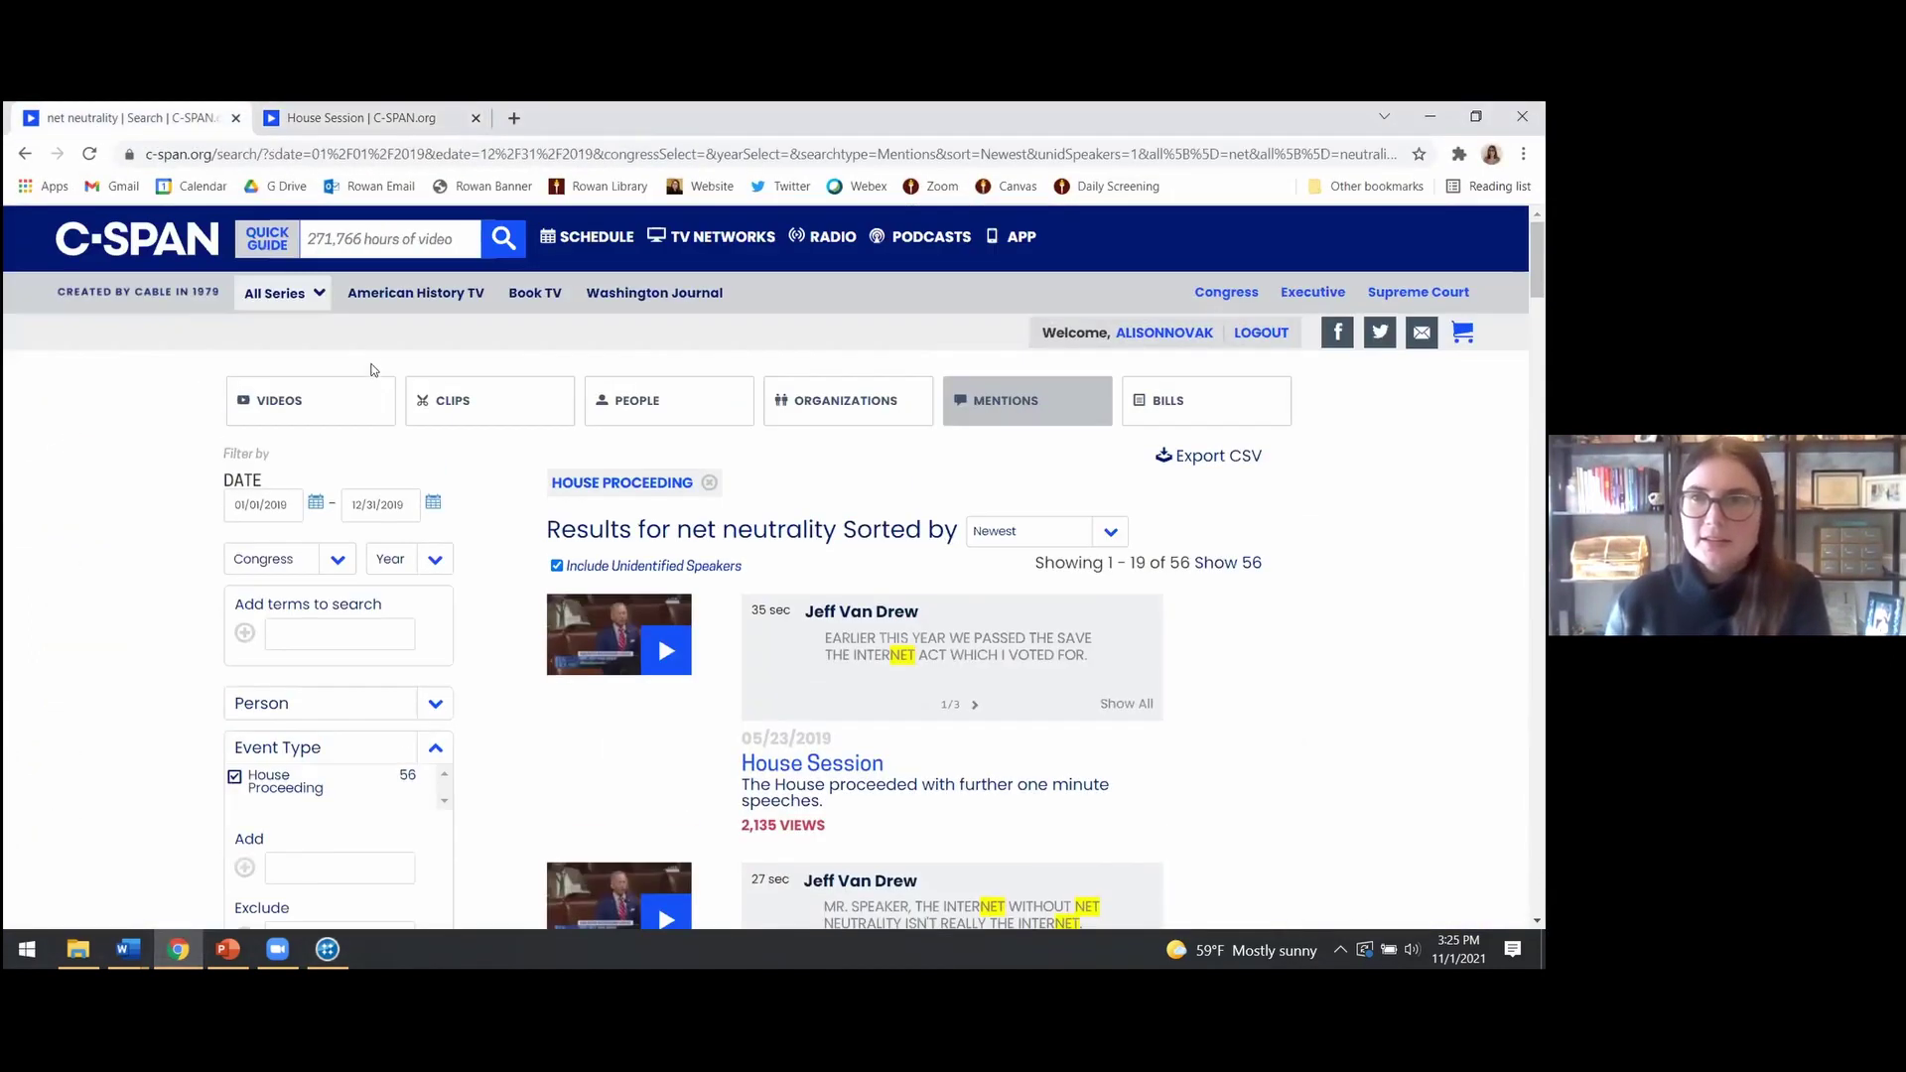
pyautogui.click(392, 238)
pyautogui.click(395, 283)
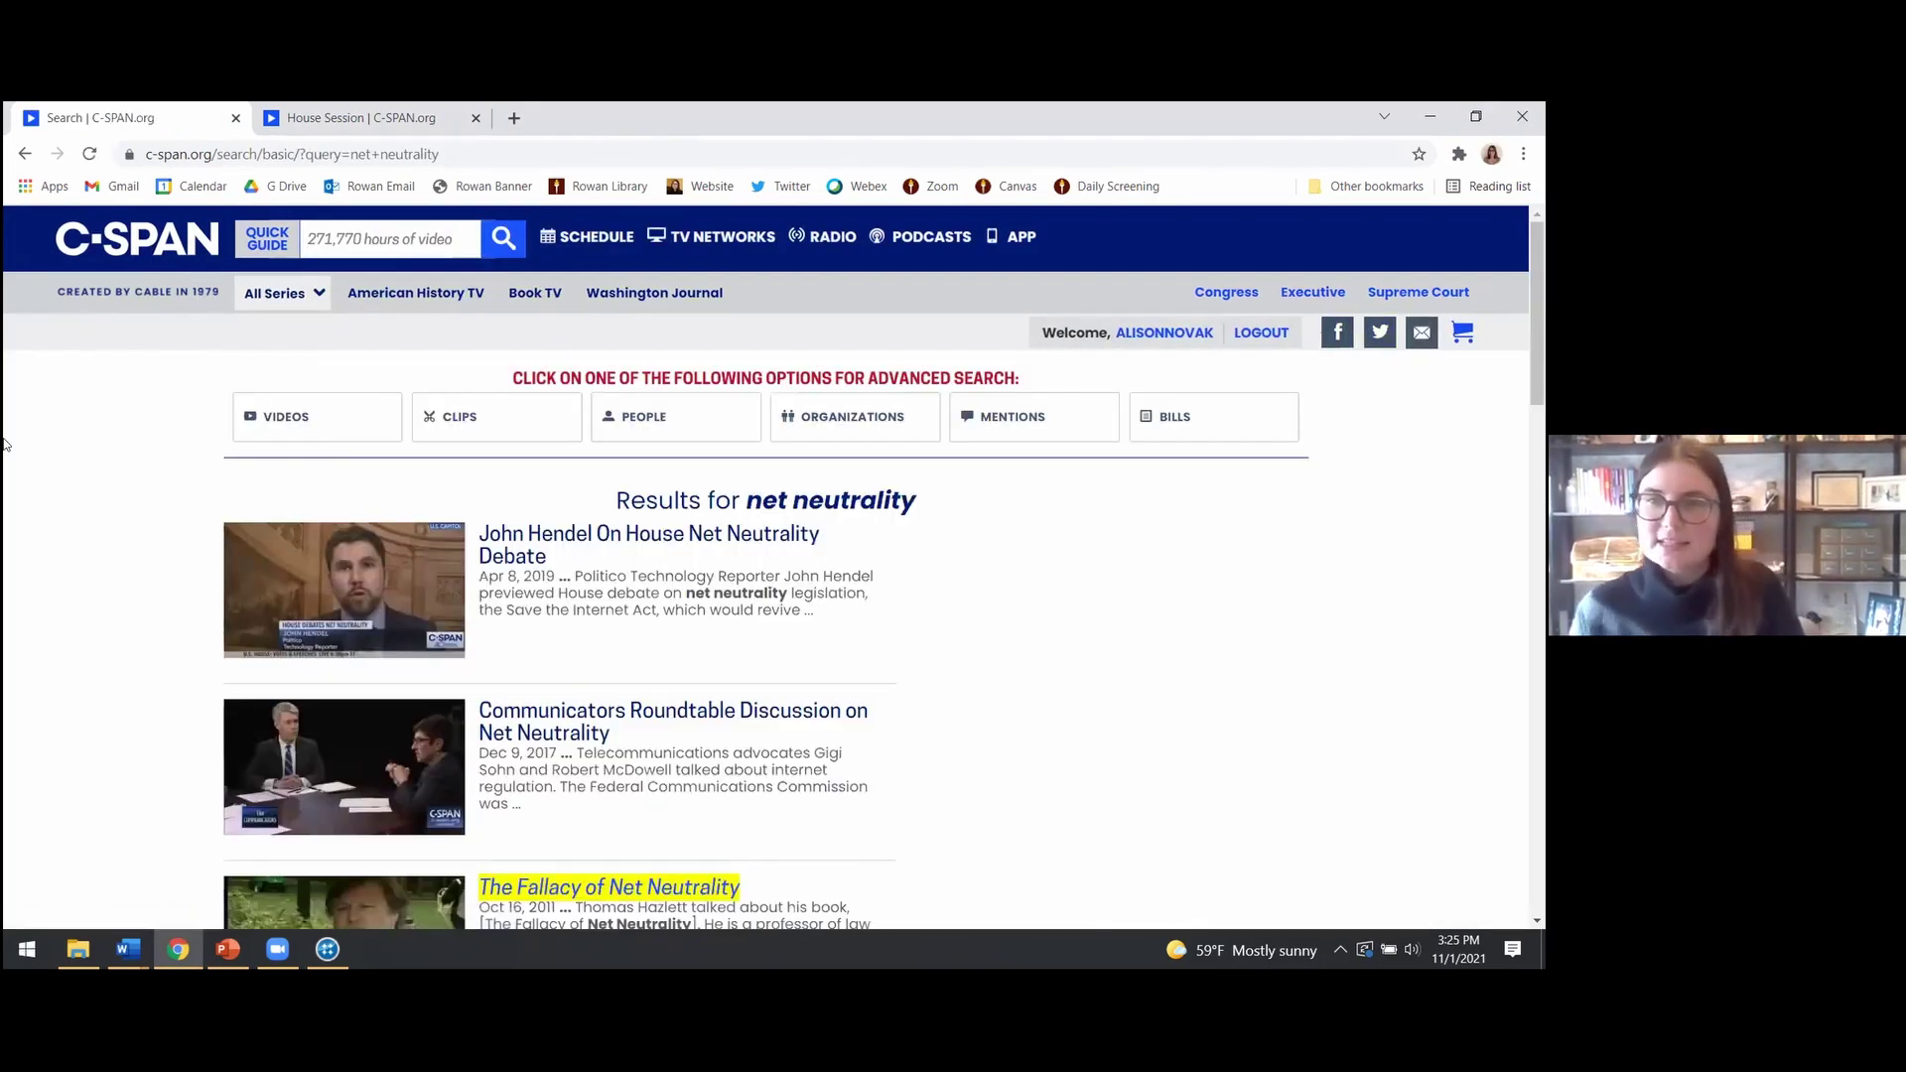
pyautogui.click(1012, 420)
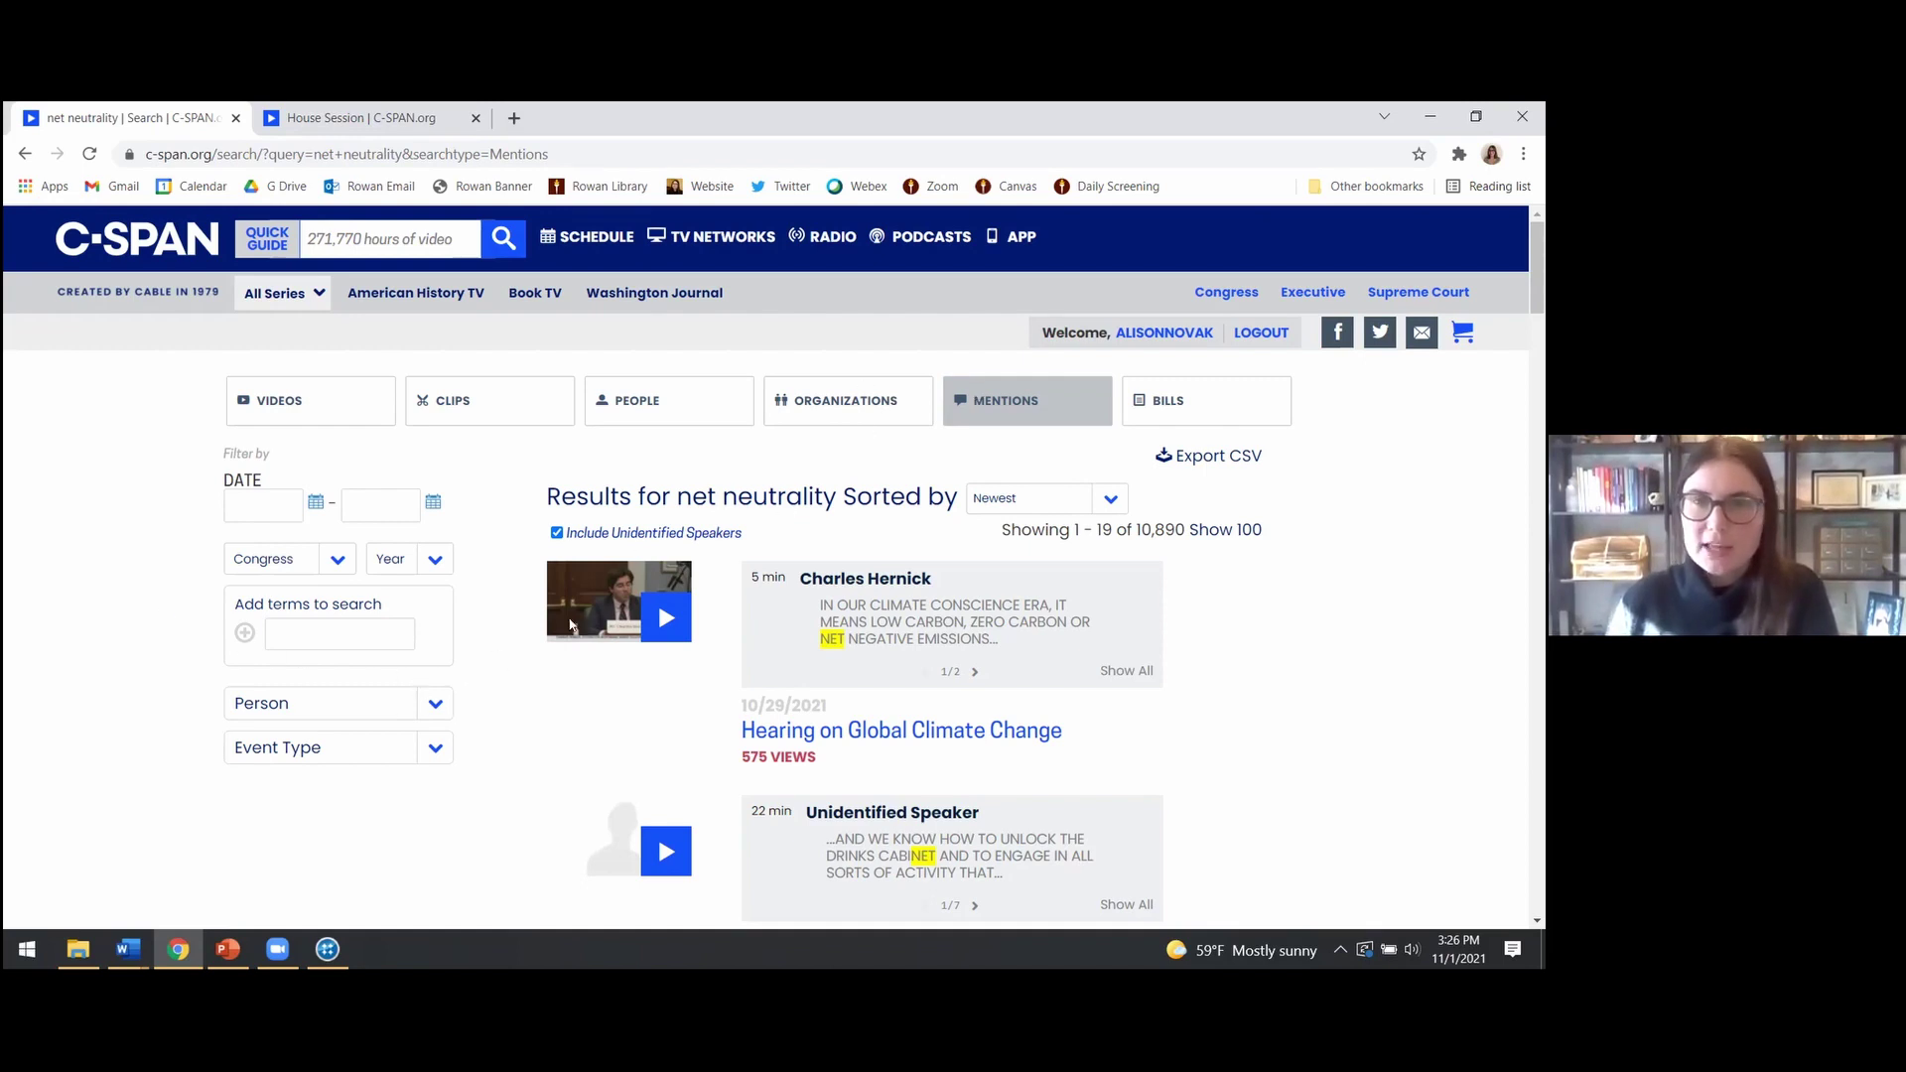
# Filter the net neutrality mentions to the person Ajit Pai and show all 41 results
pyautogui.click(435, 703)
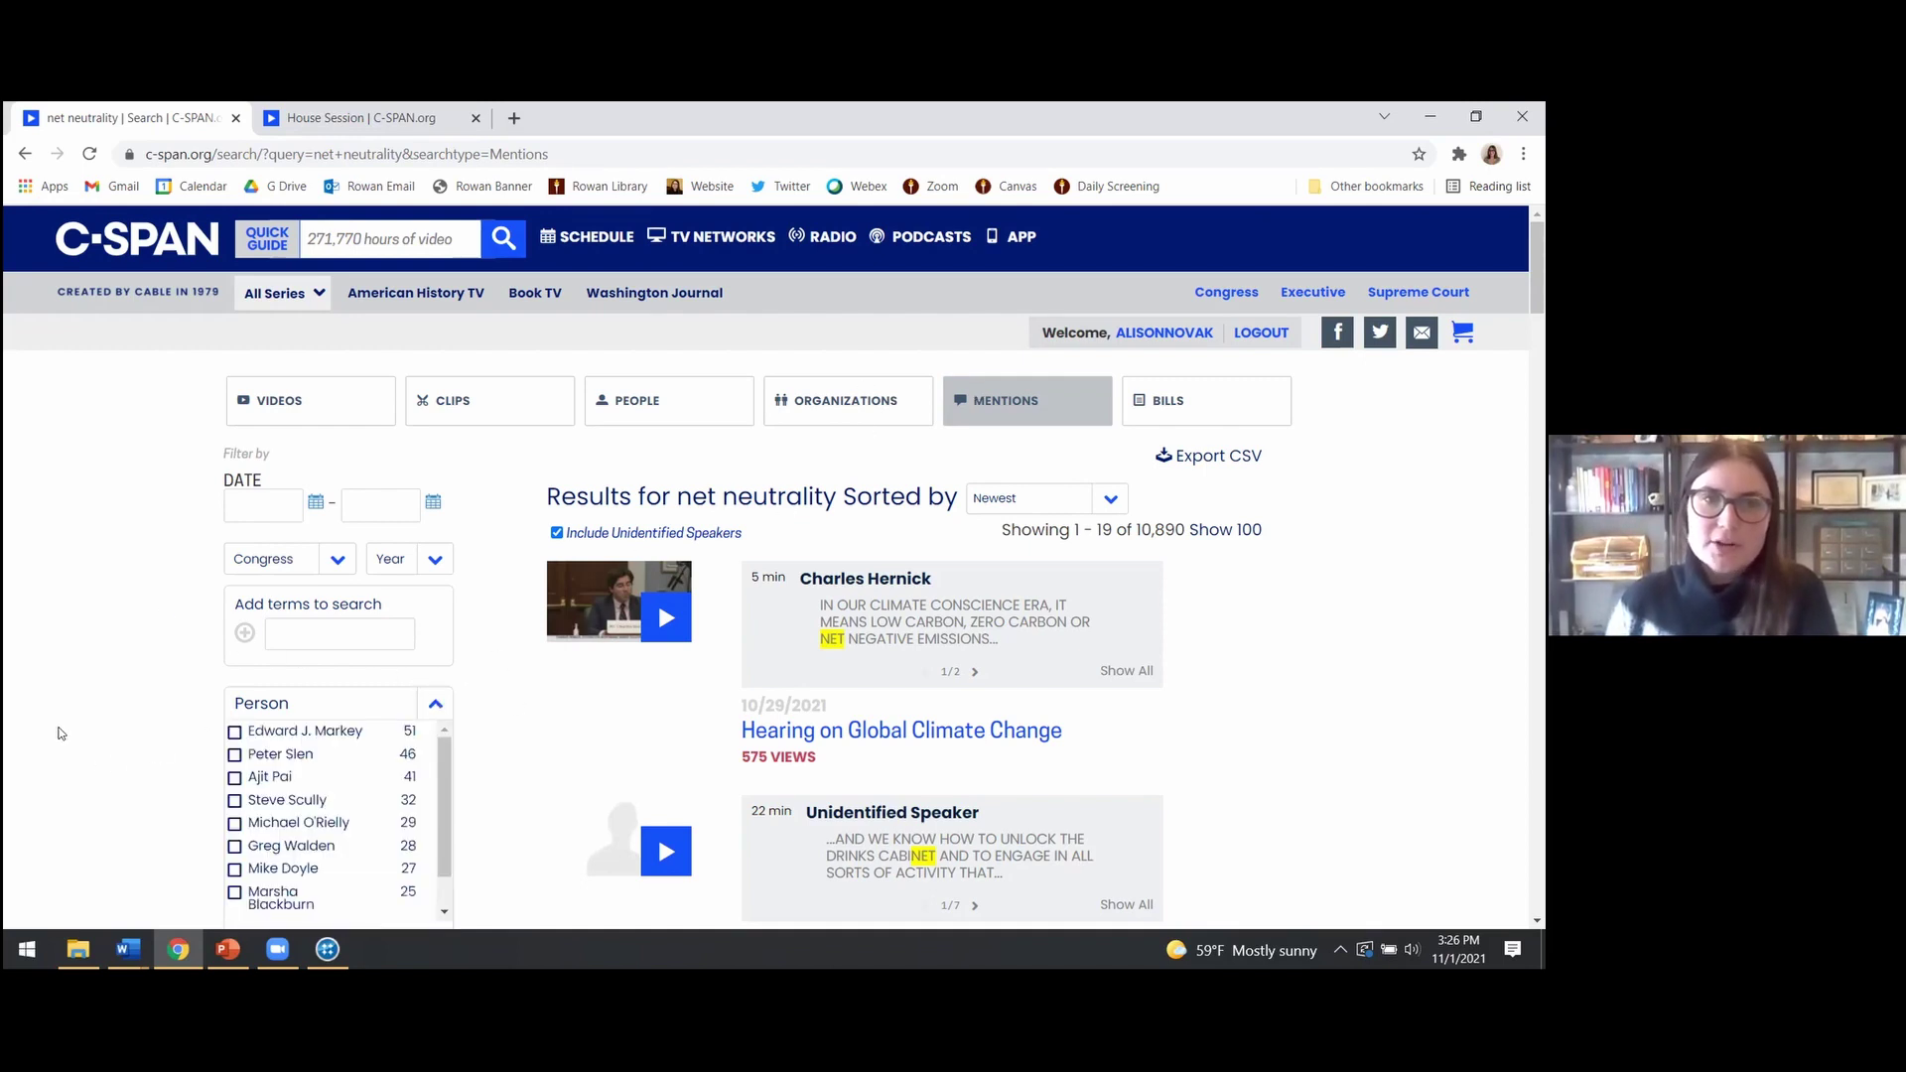
pyautogui.scroll(-1, 59, 732)
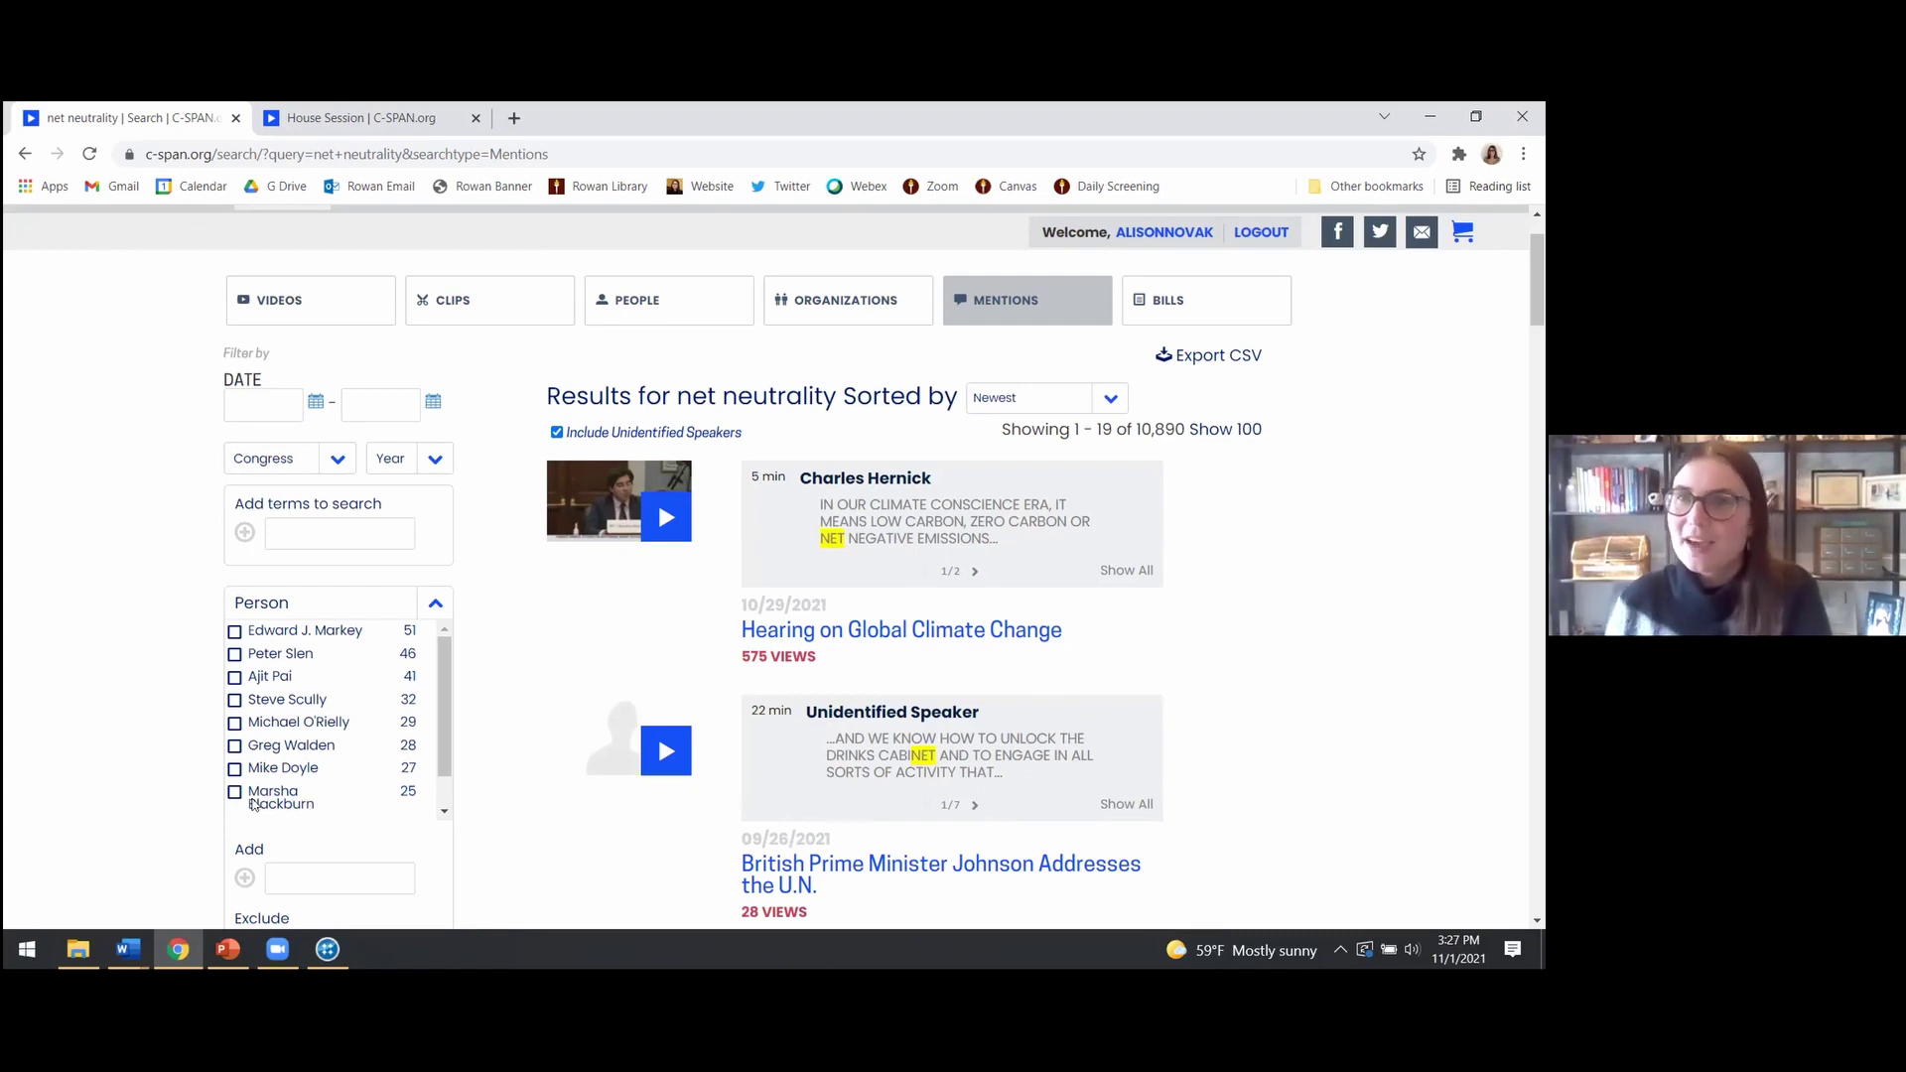
pyautogui.click(234, 679)
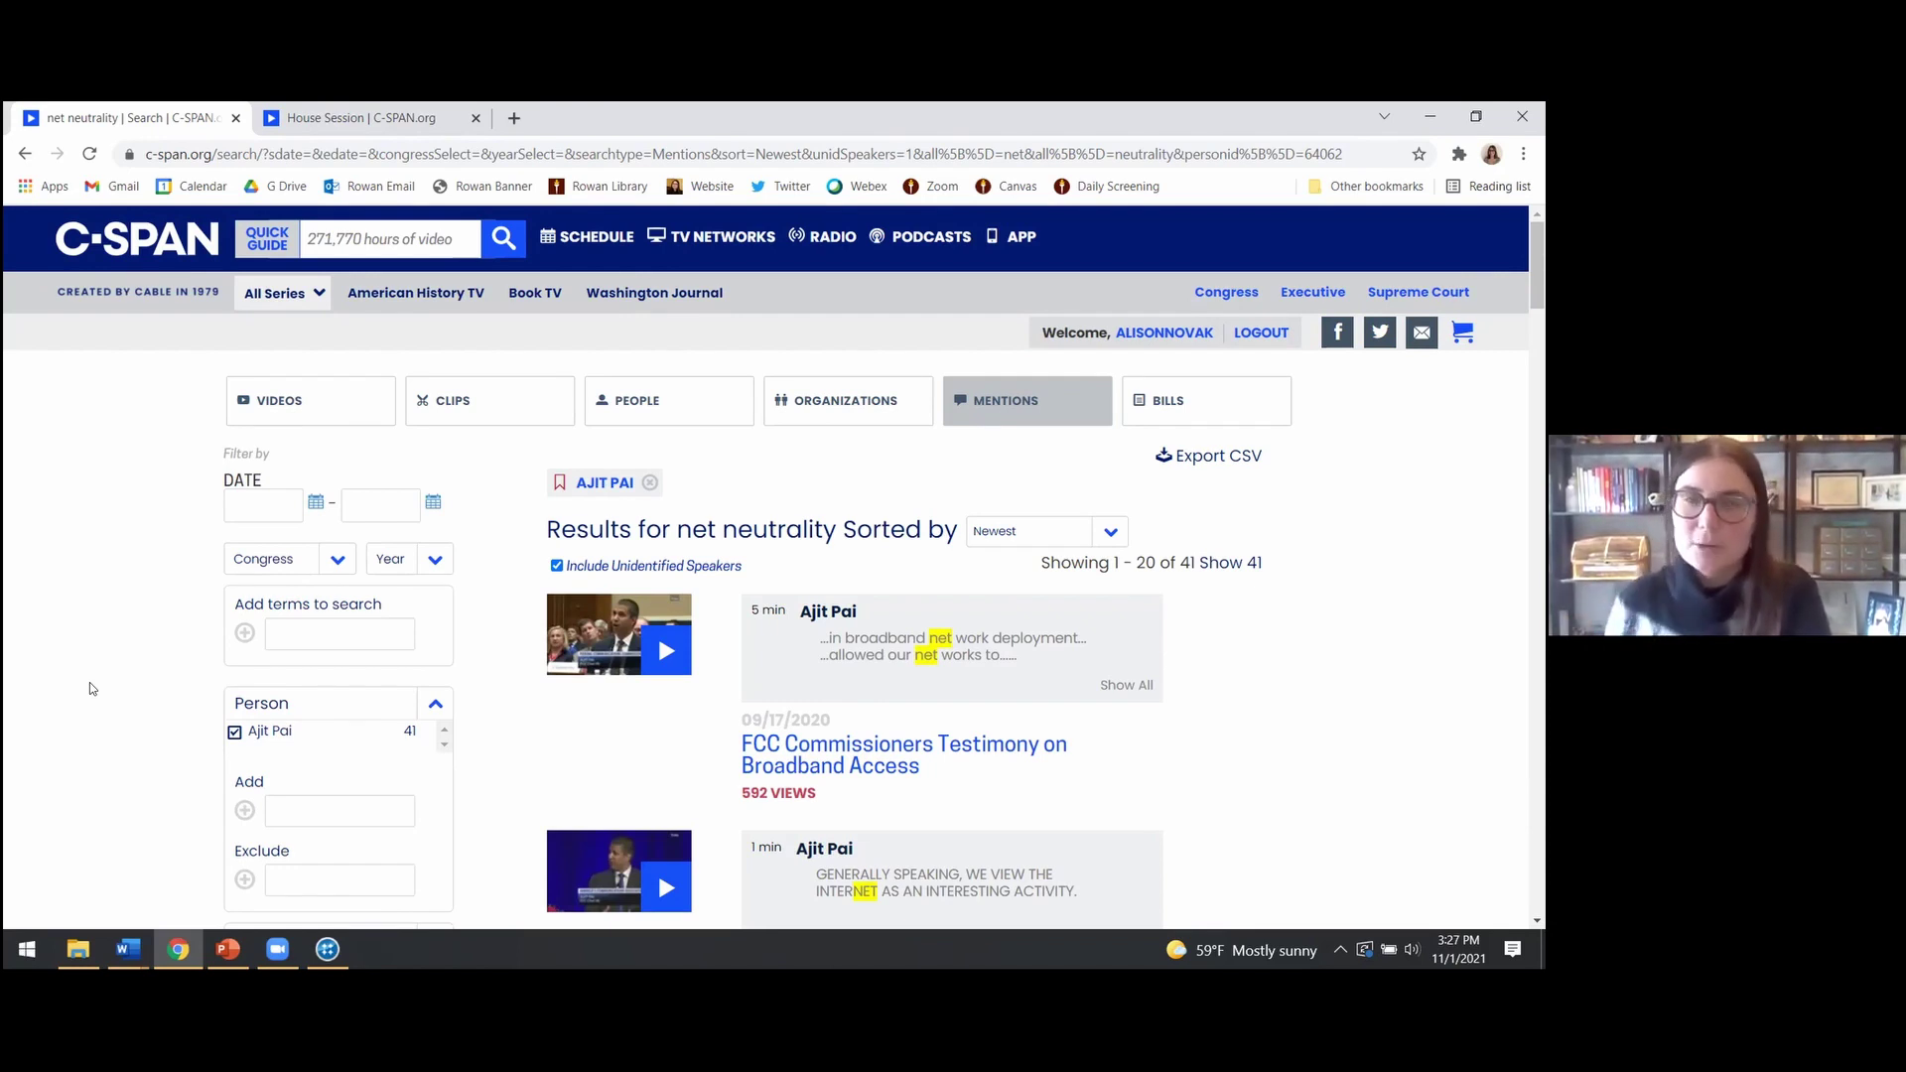
pyautogui.scroll(-2, 32, 673)
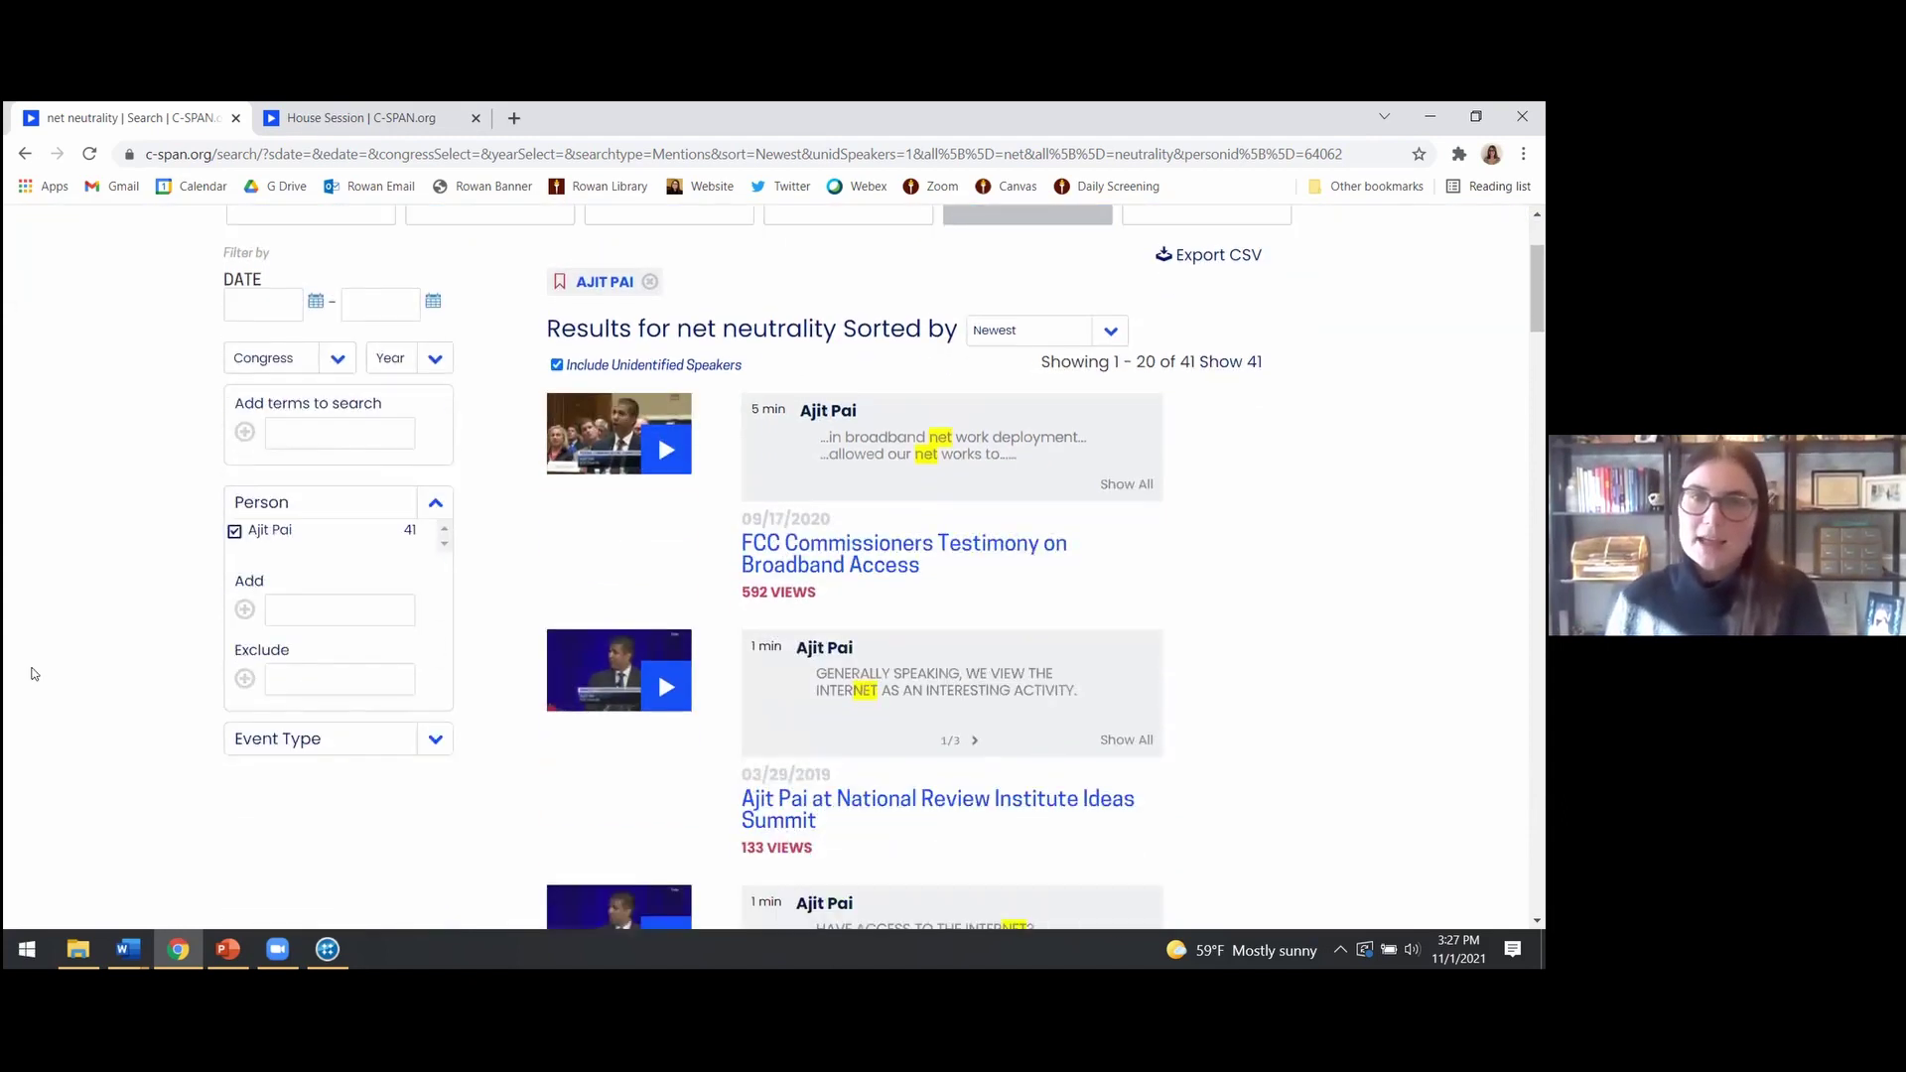
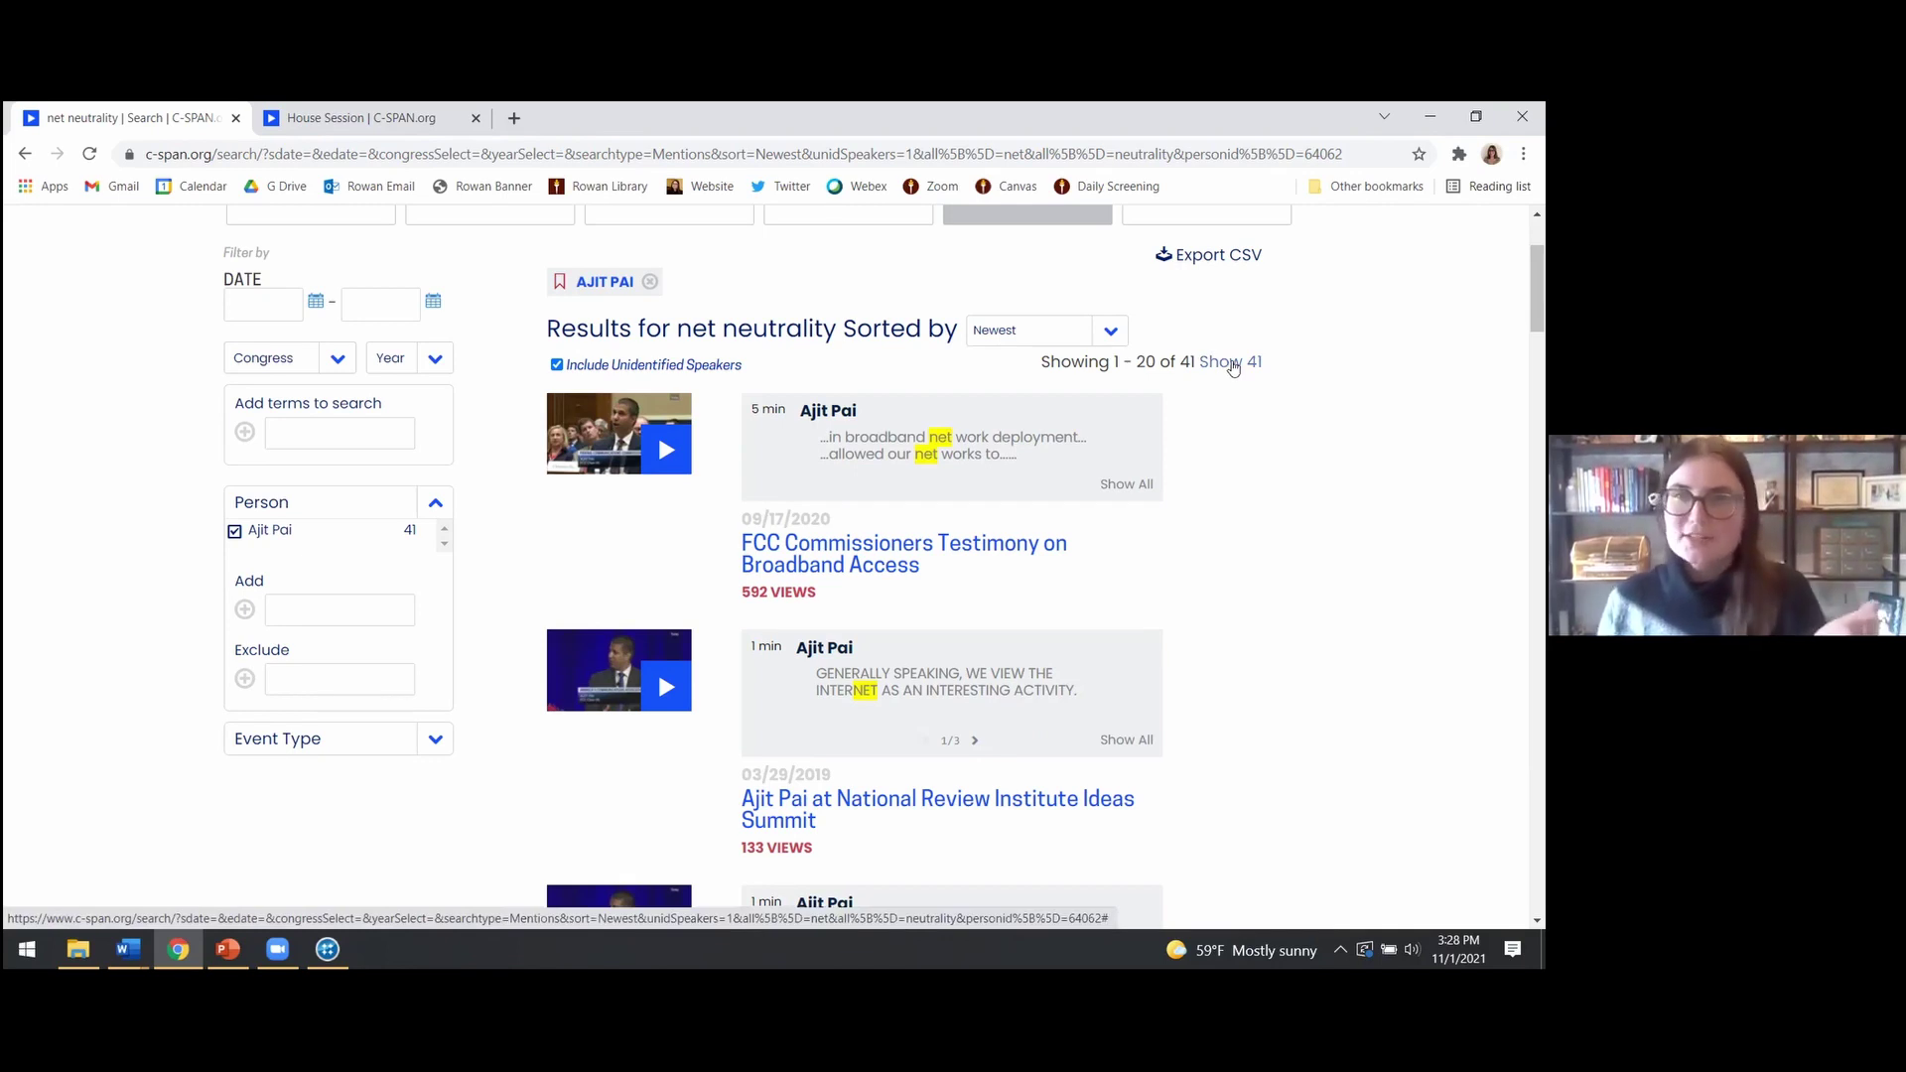
pyautogui.click(1228, 363)
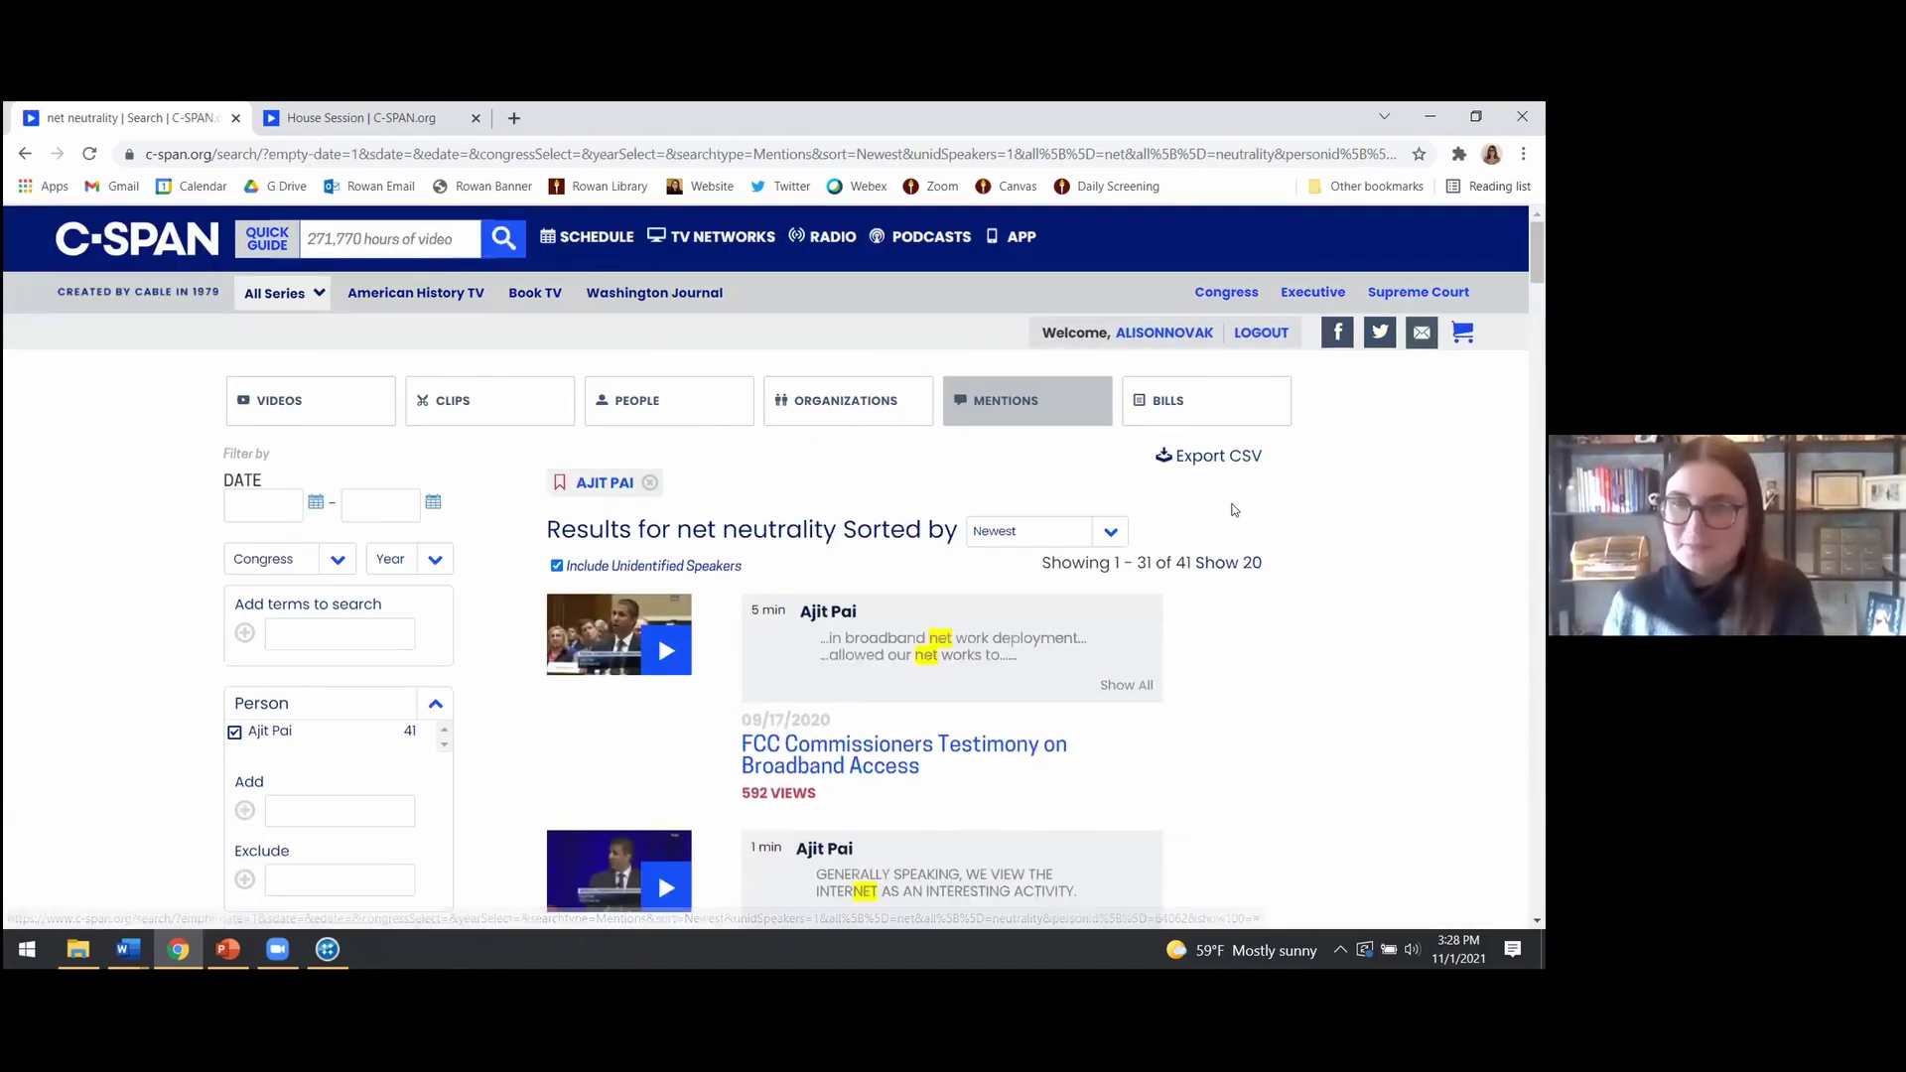
# Export the Ajit Pai mentions as a CSV and open the downloaded search-results (10).csv in Excel
pyautogui.scroll(-1, 1276, 507)
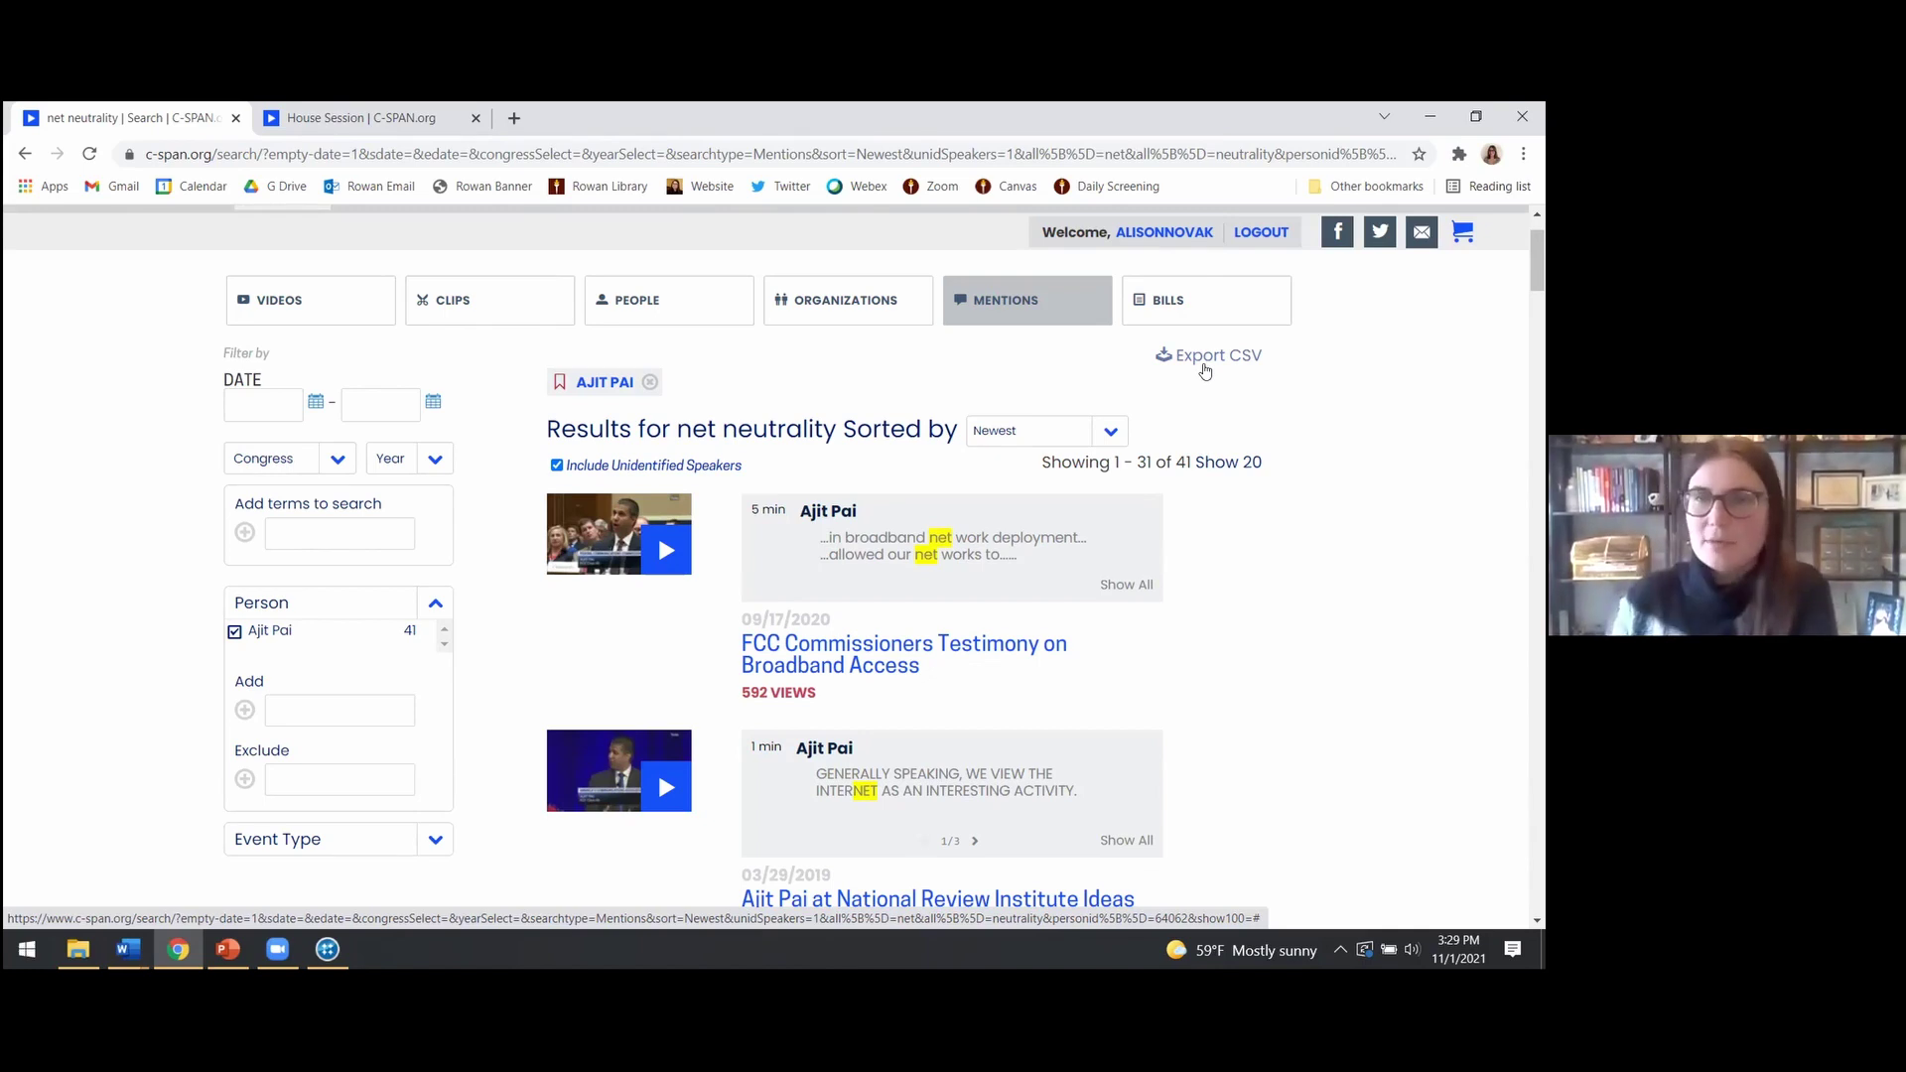
pyautogui.click(1205, 368)
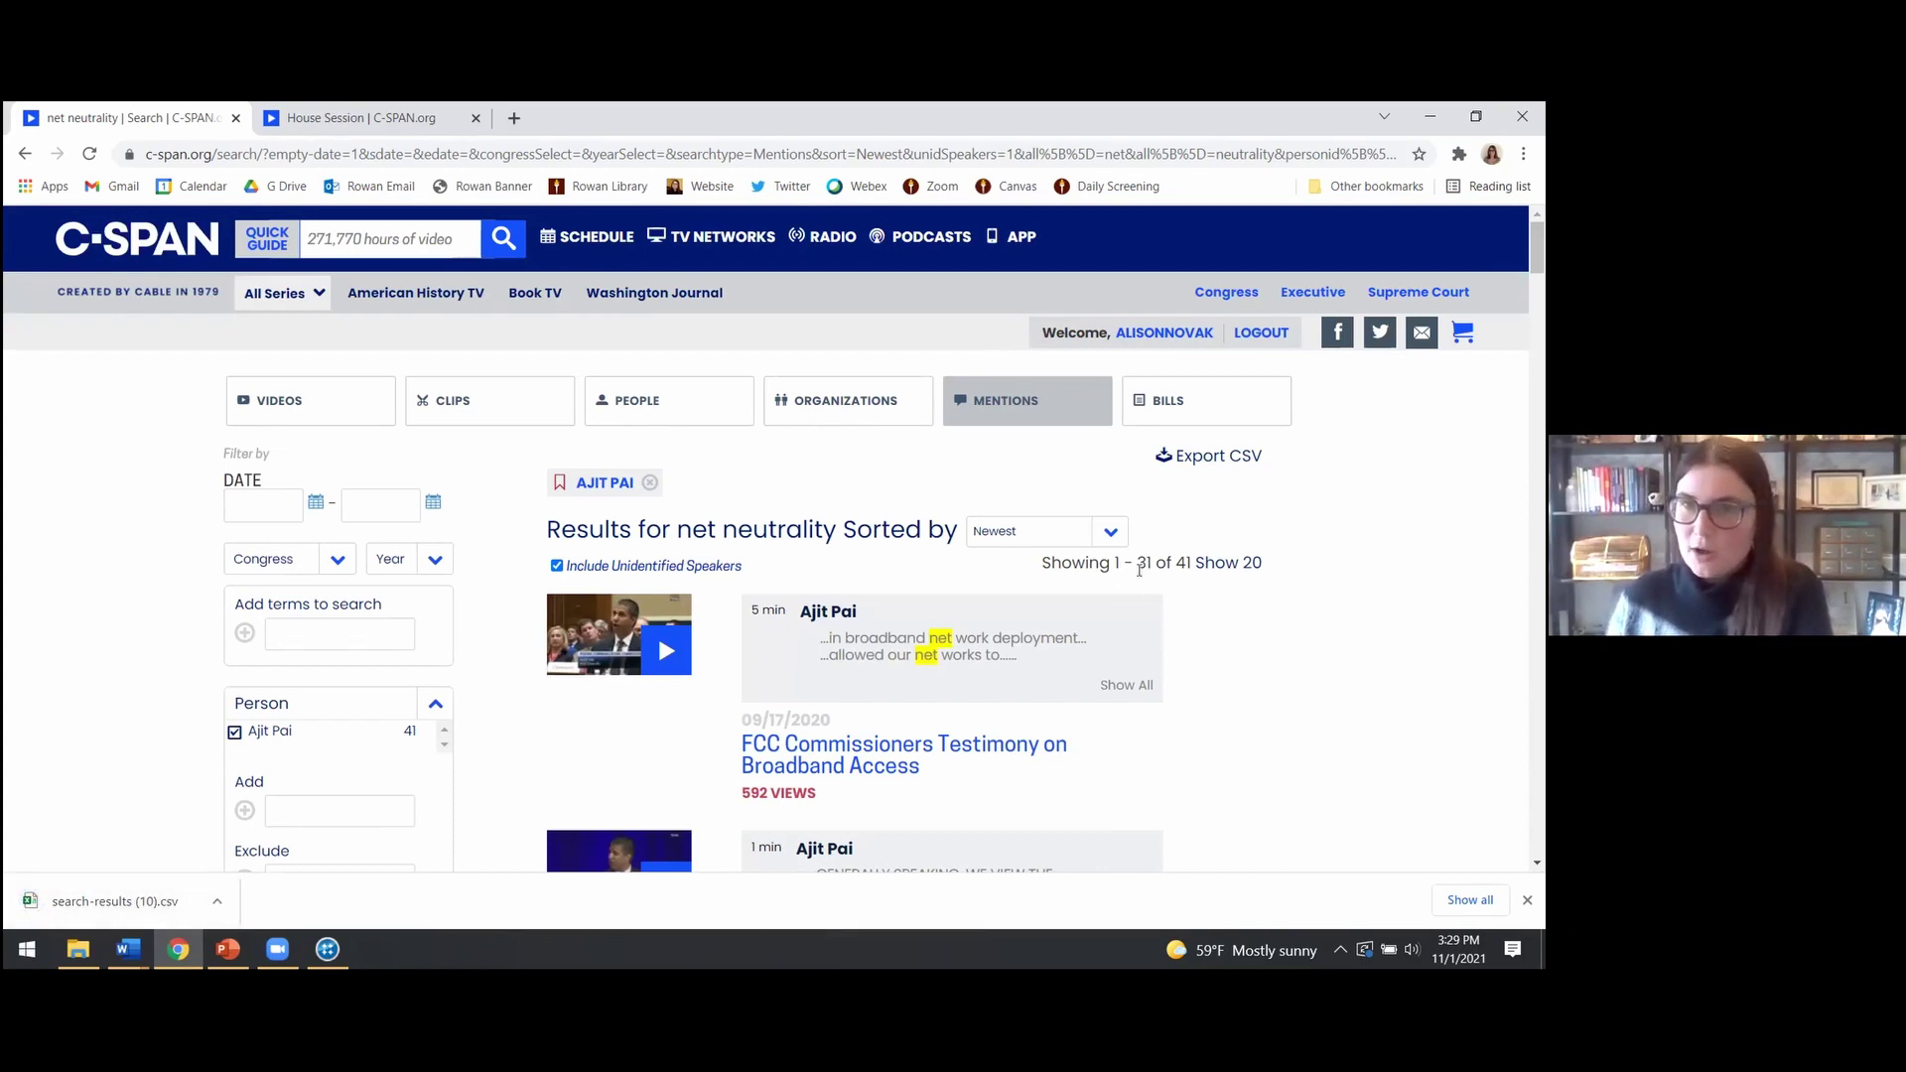
pyautogui.click(169, 887)
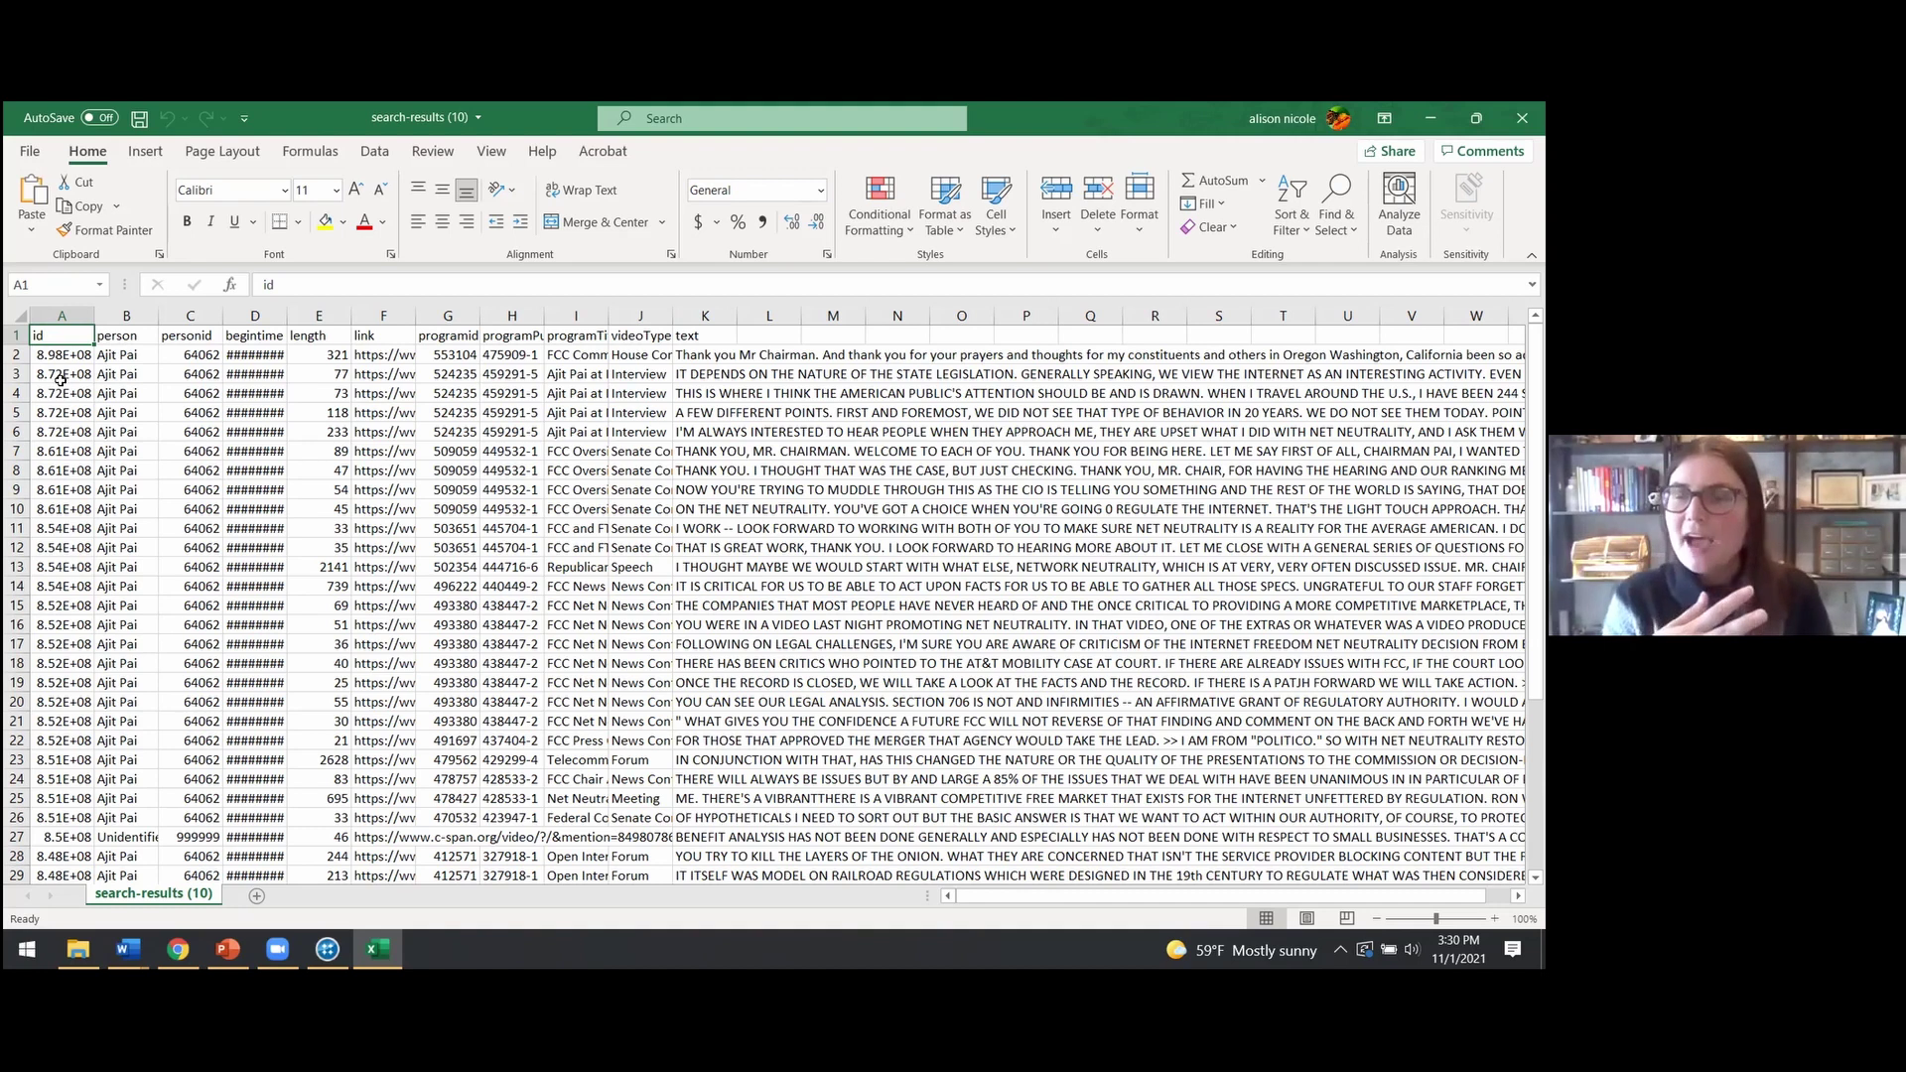
# Delete the id, person, personid, length, programid and programPublicId columns from the exported search results
pyautogui.click(47, 315)
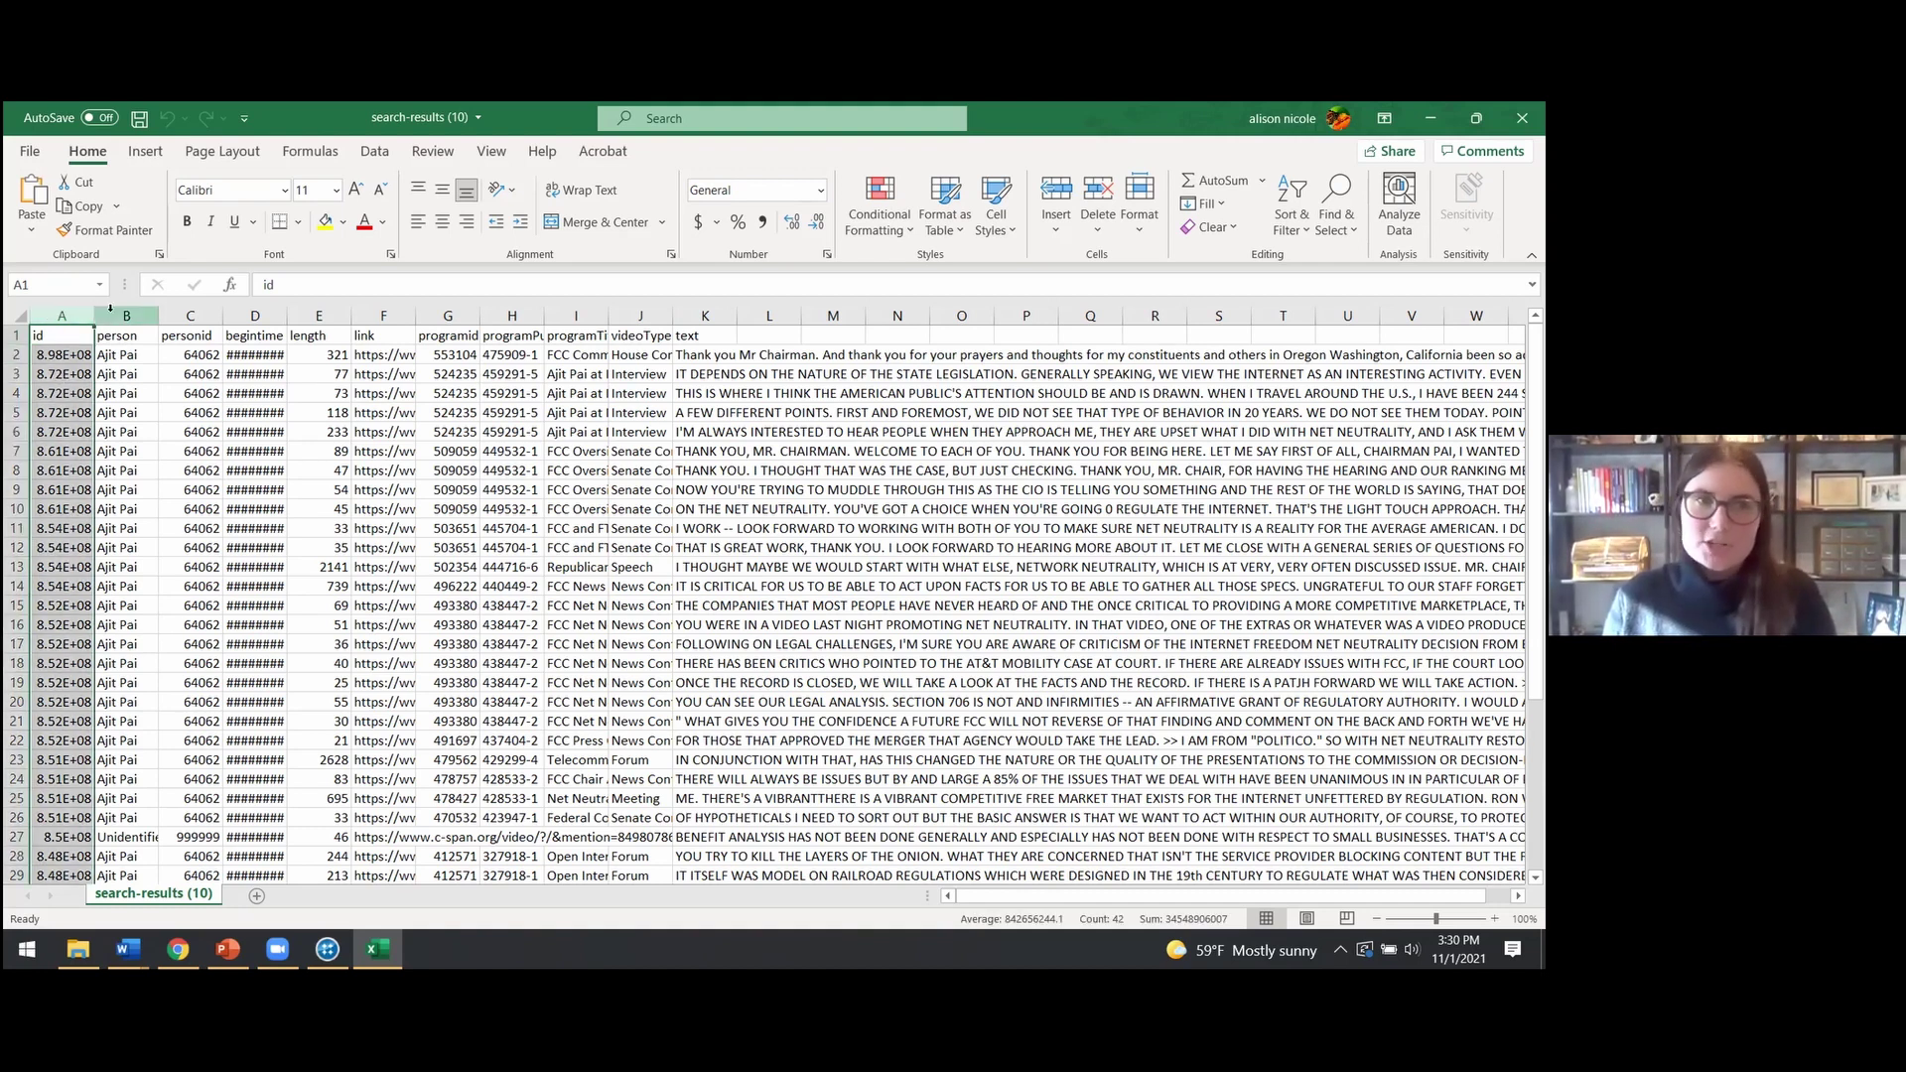
pyautogui.keyDown('ctrl'); pyautogui.click(109, 314); pyautogui.keyUp('ctrl')
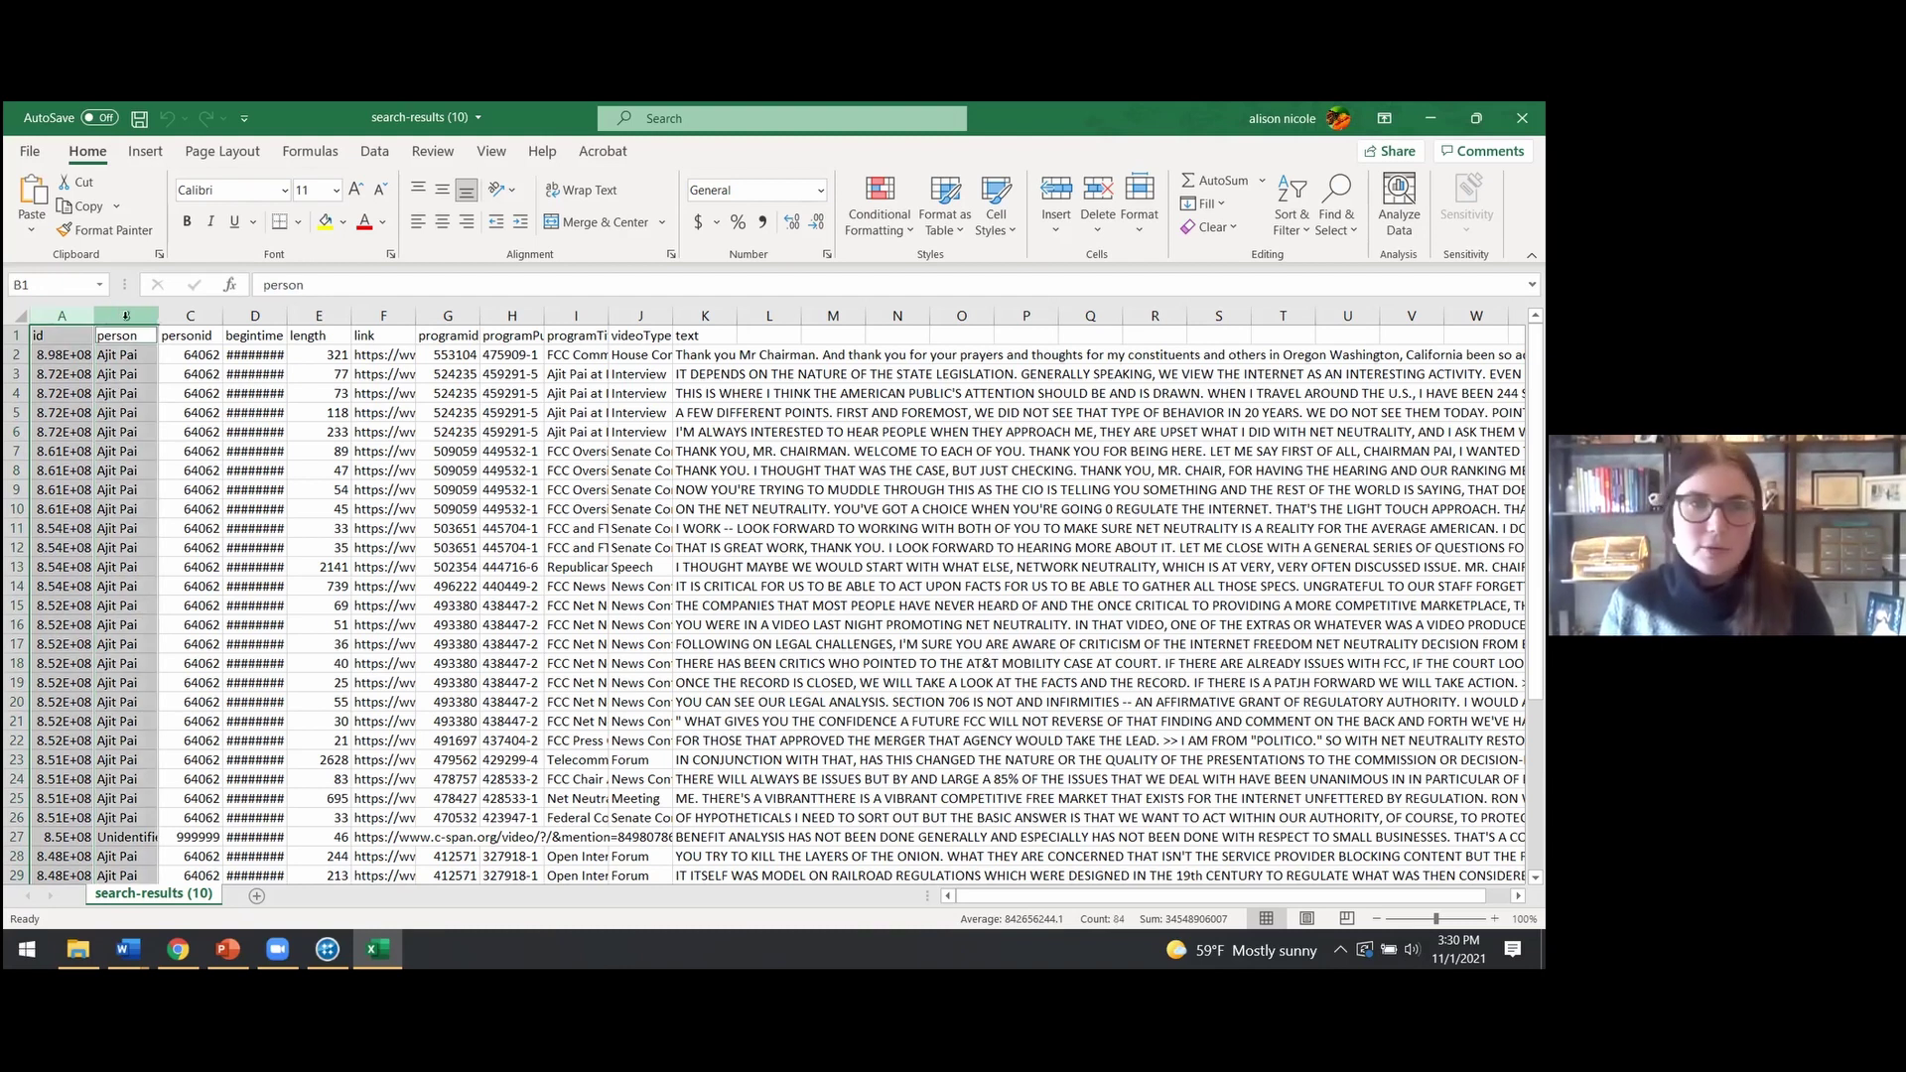
pyautogui.keyDown('ctrl'); pyautogui.click(168, 312); pyautogui.keyUp('ctrl')
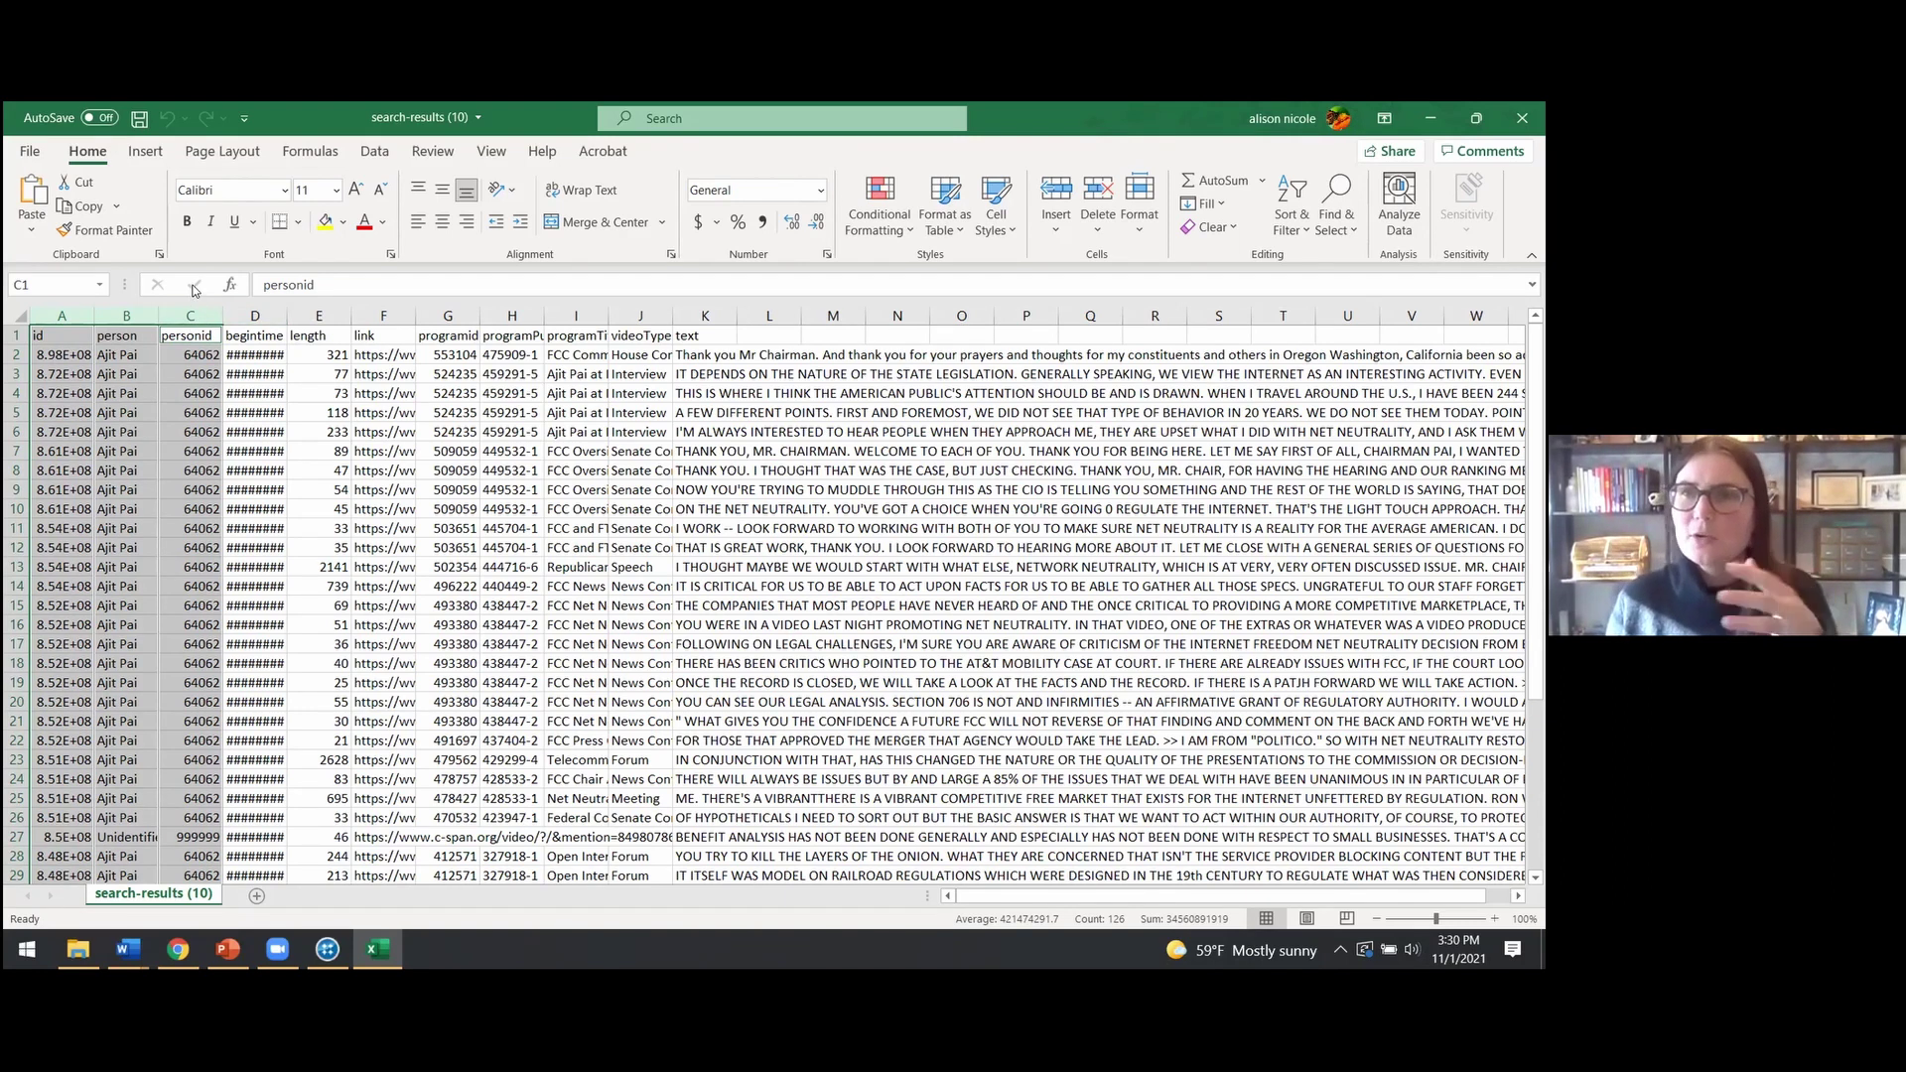
pyautogui.keyDown('ctrl'); pyautogui.click(304, 314); pyautogui.keyUp('ctrl')
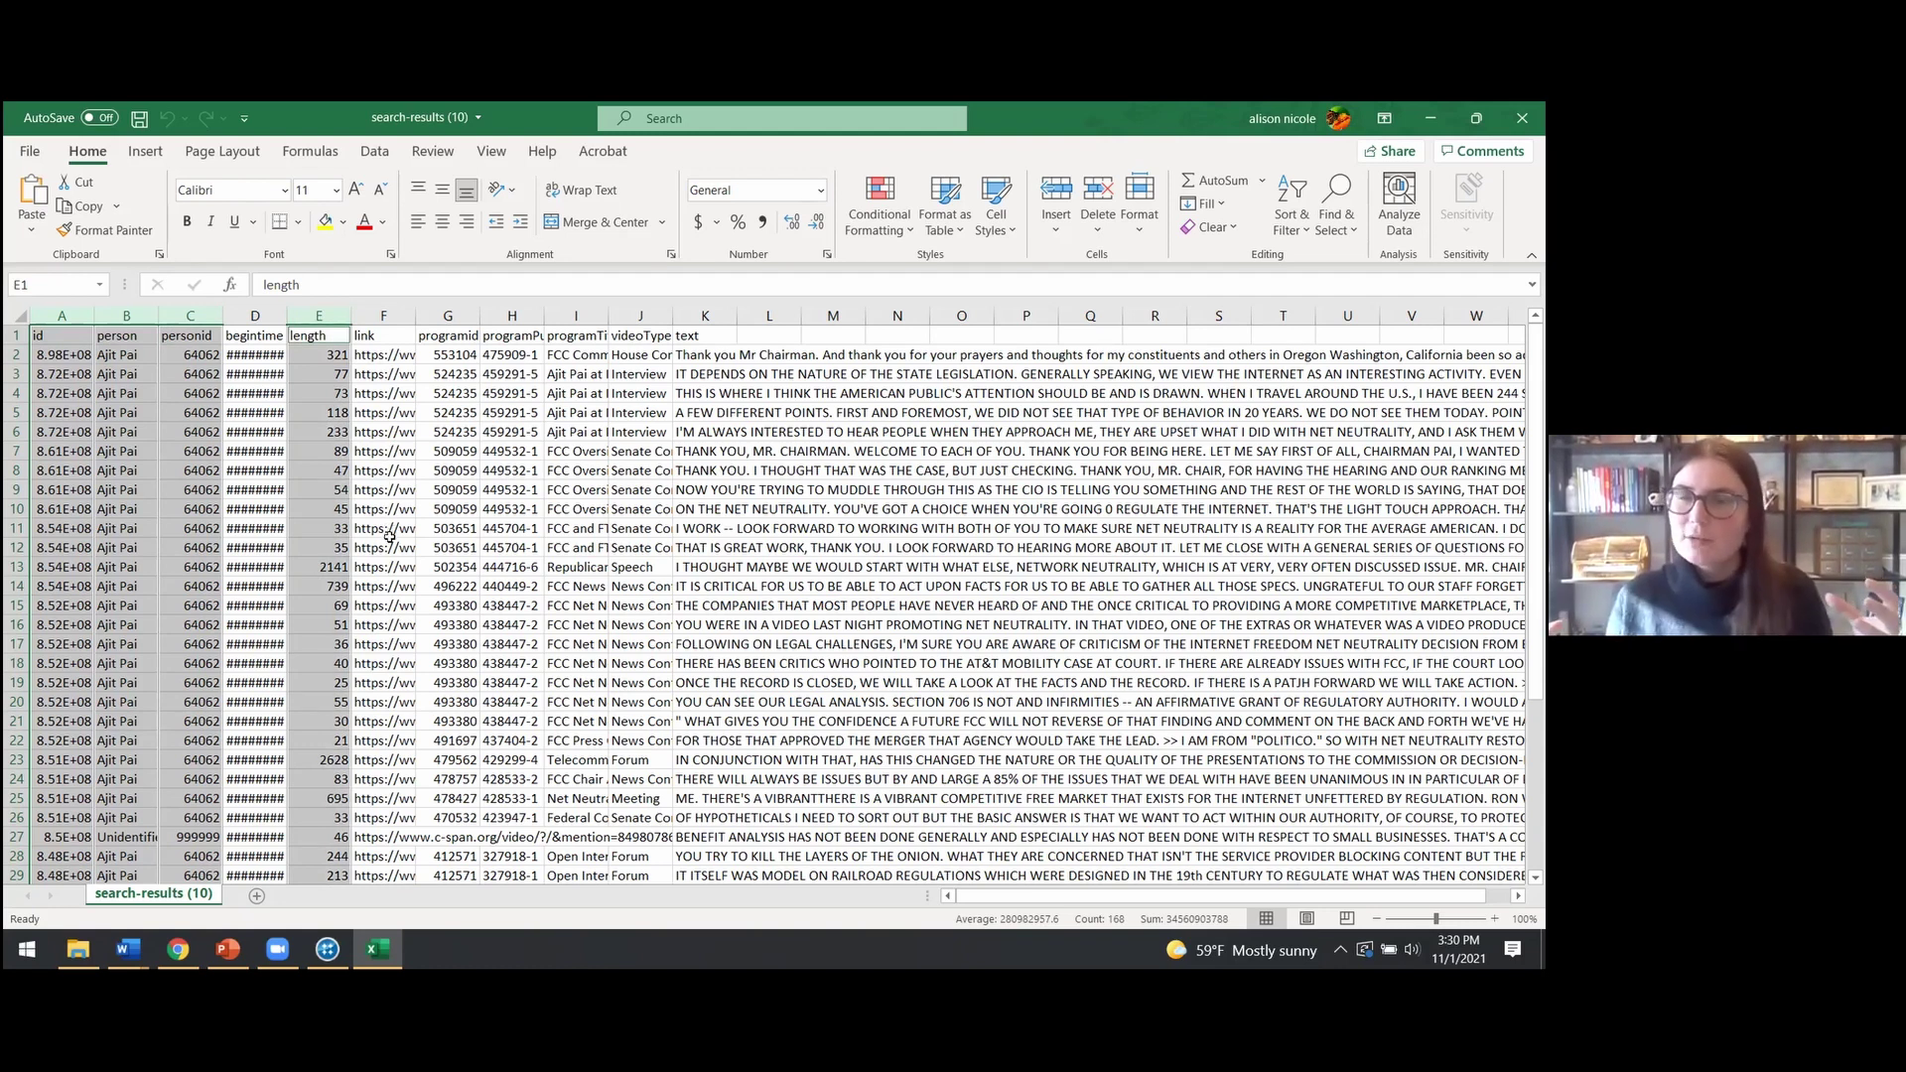
pyautogui.click(449, 315)
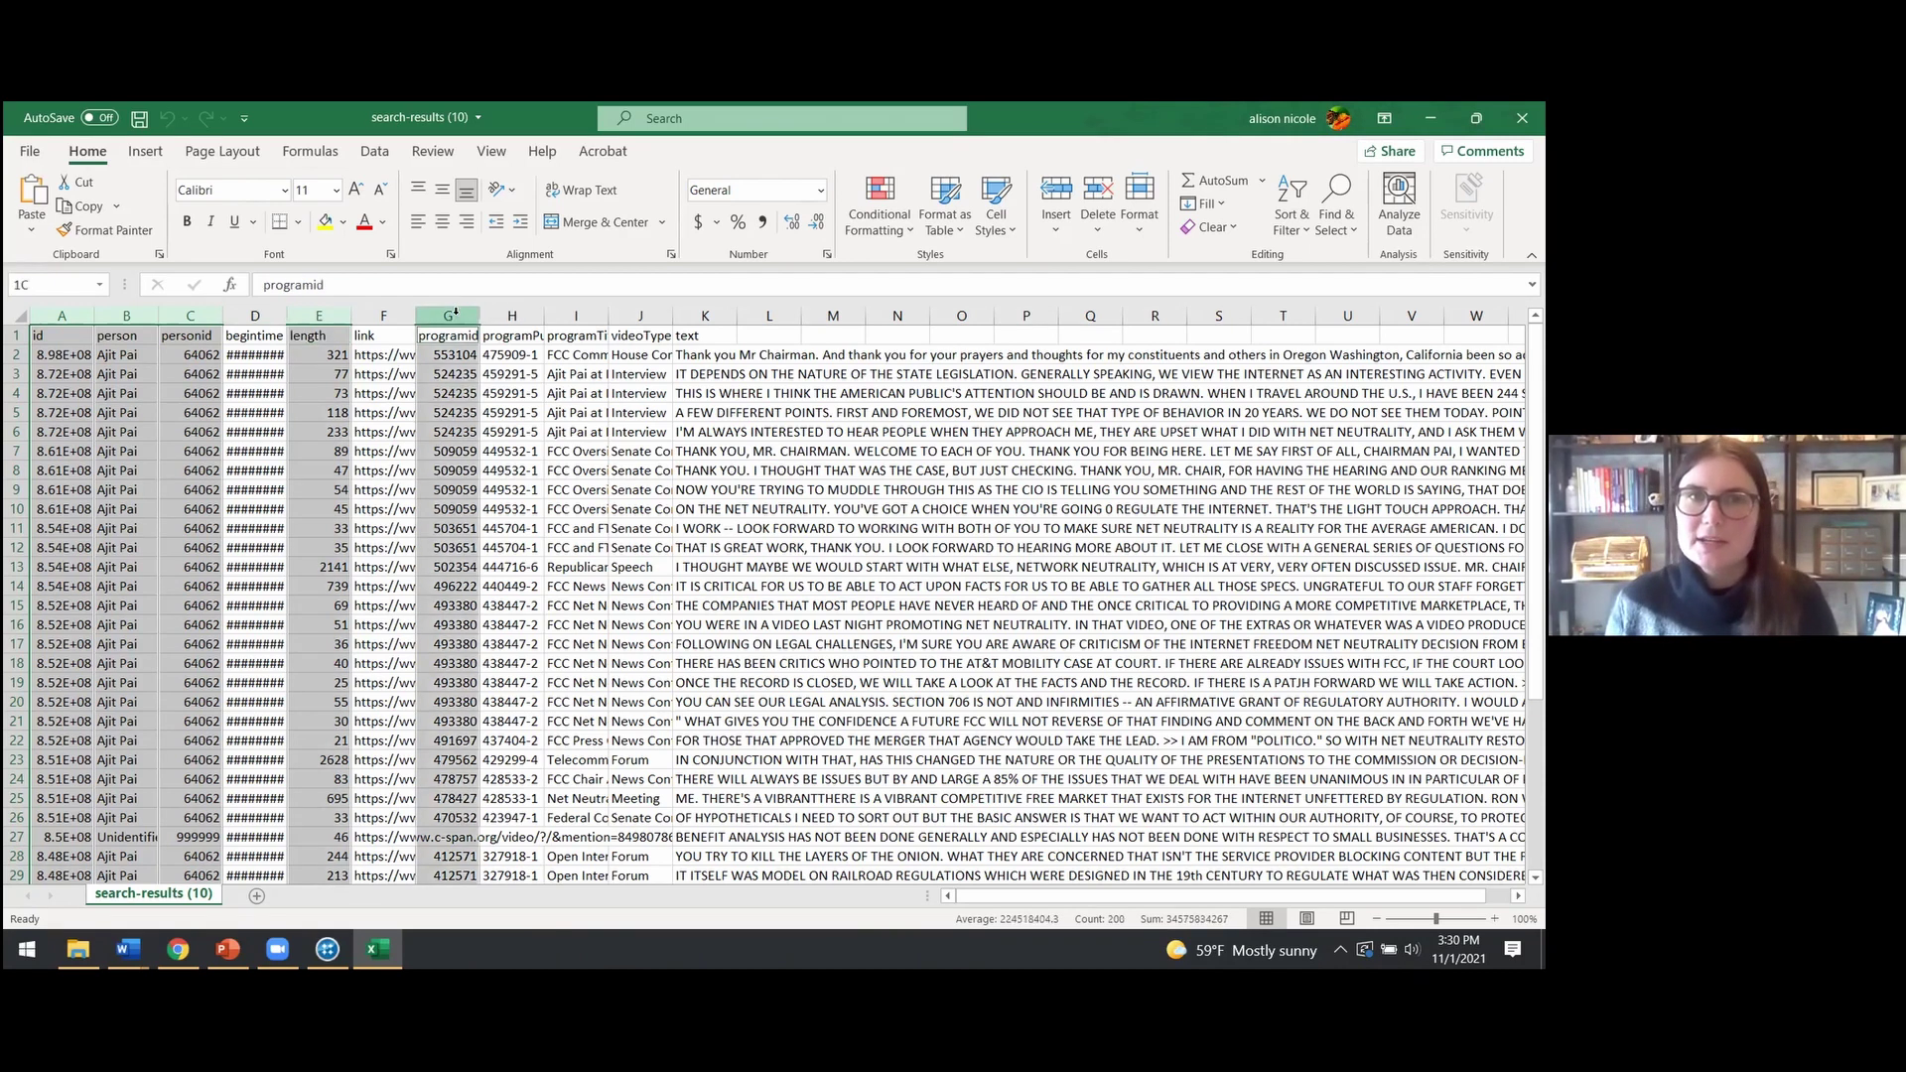
pyautogui.keyDown('ctrl'); pyautogui.click(509, 315); pyautogui.keyUp('ctrl')
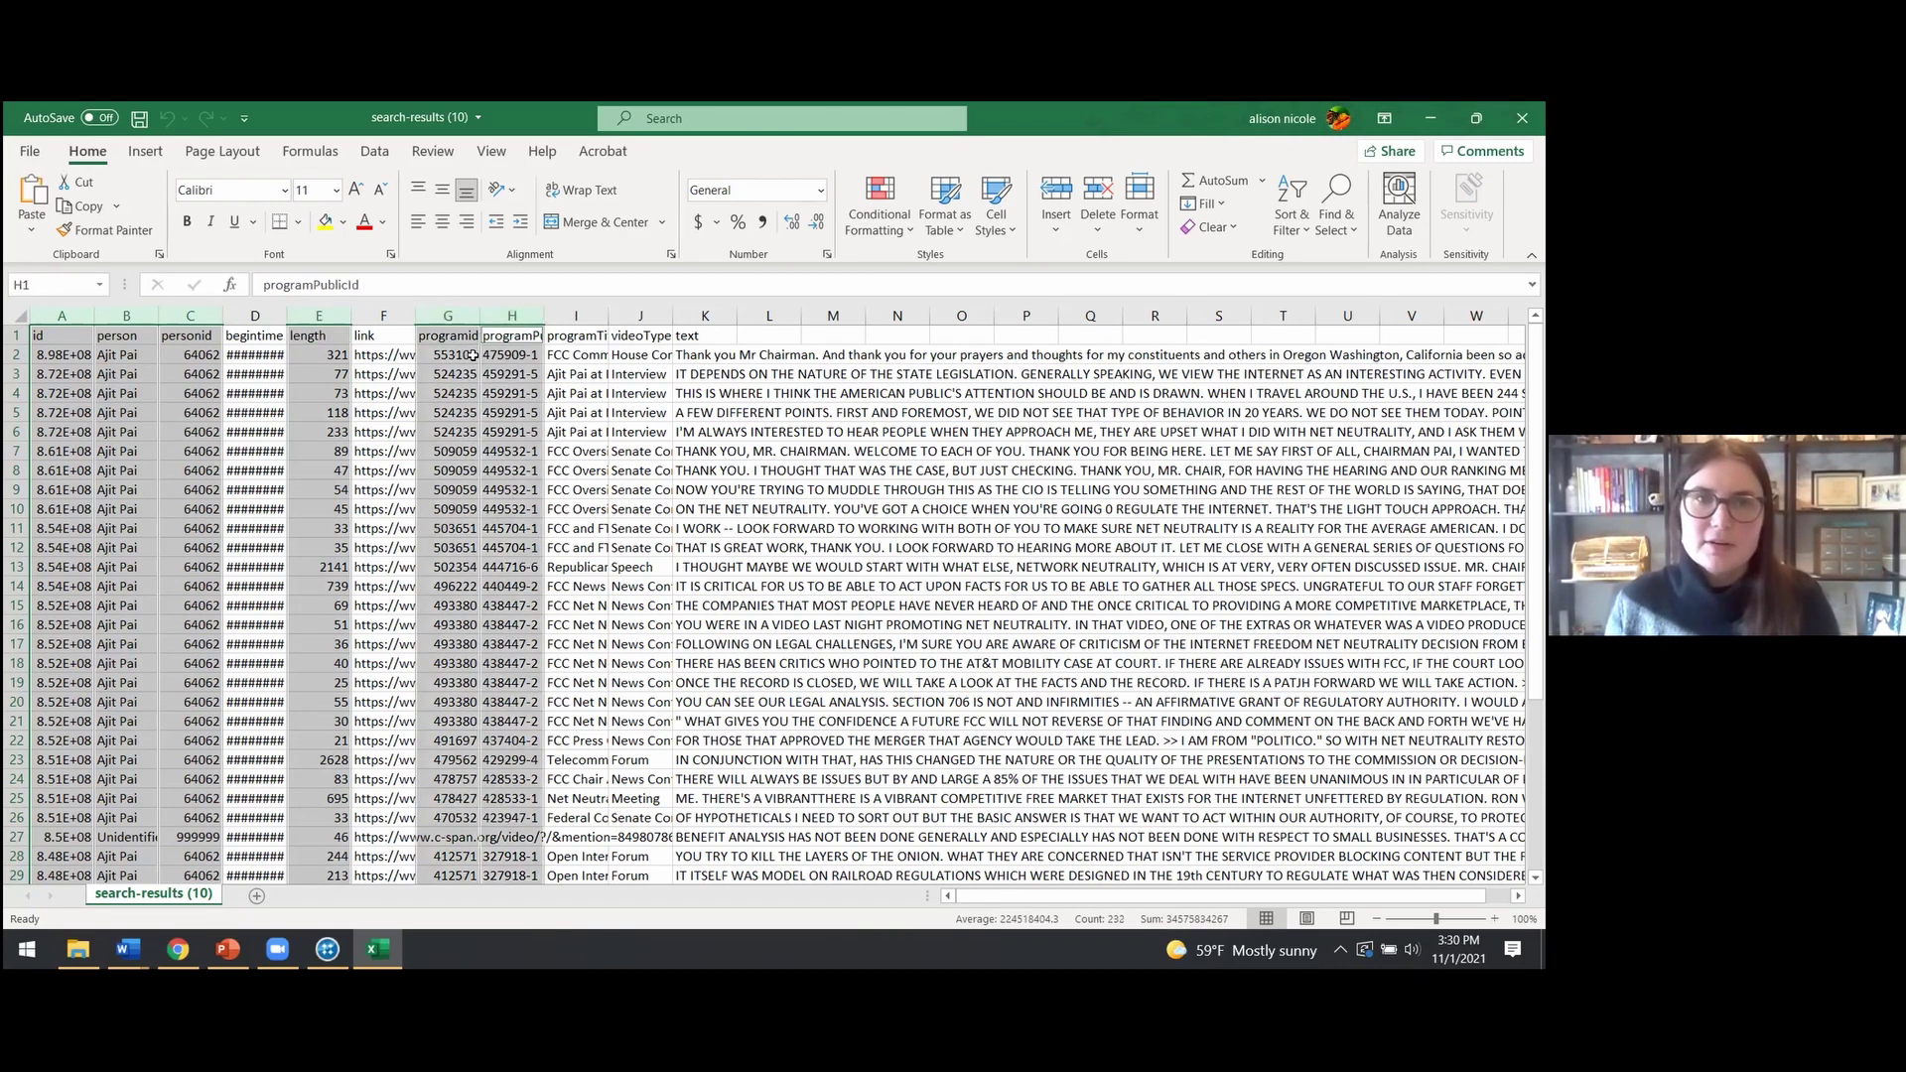
pyautogui.rightClick(505, 310)
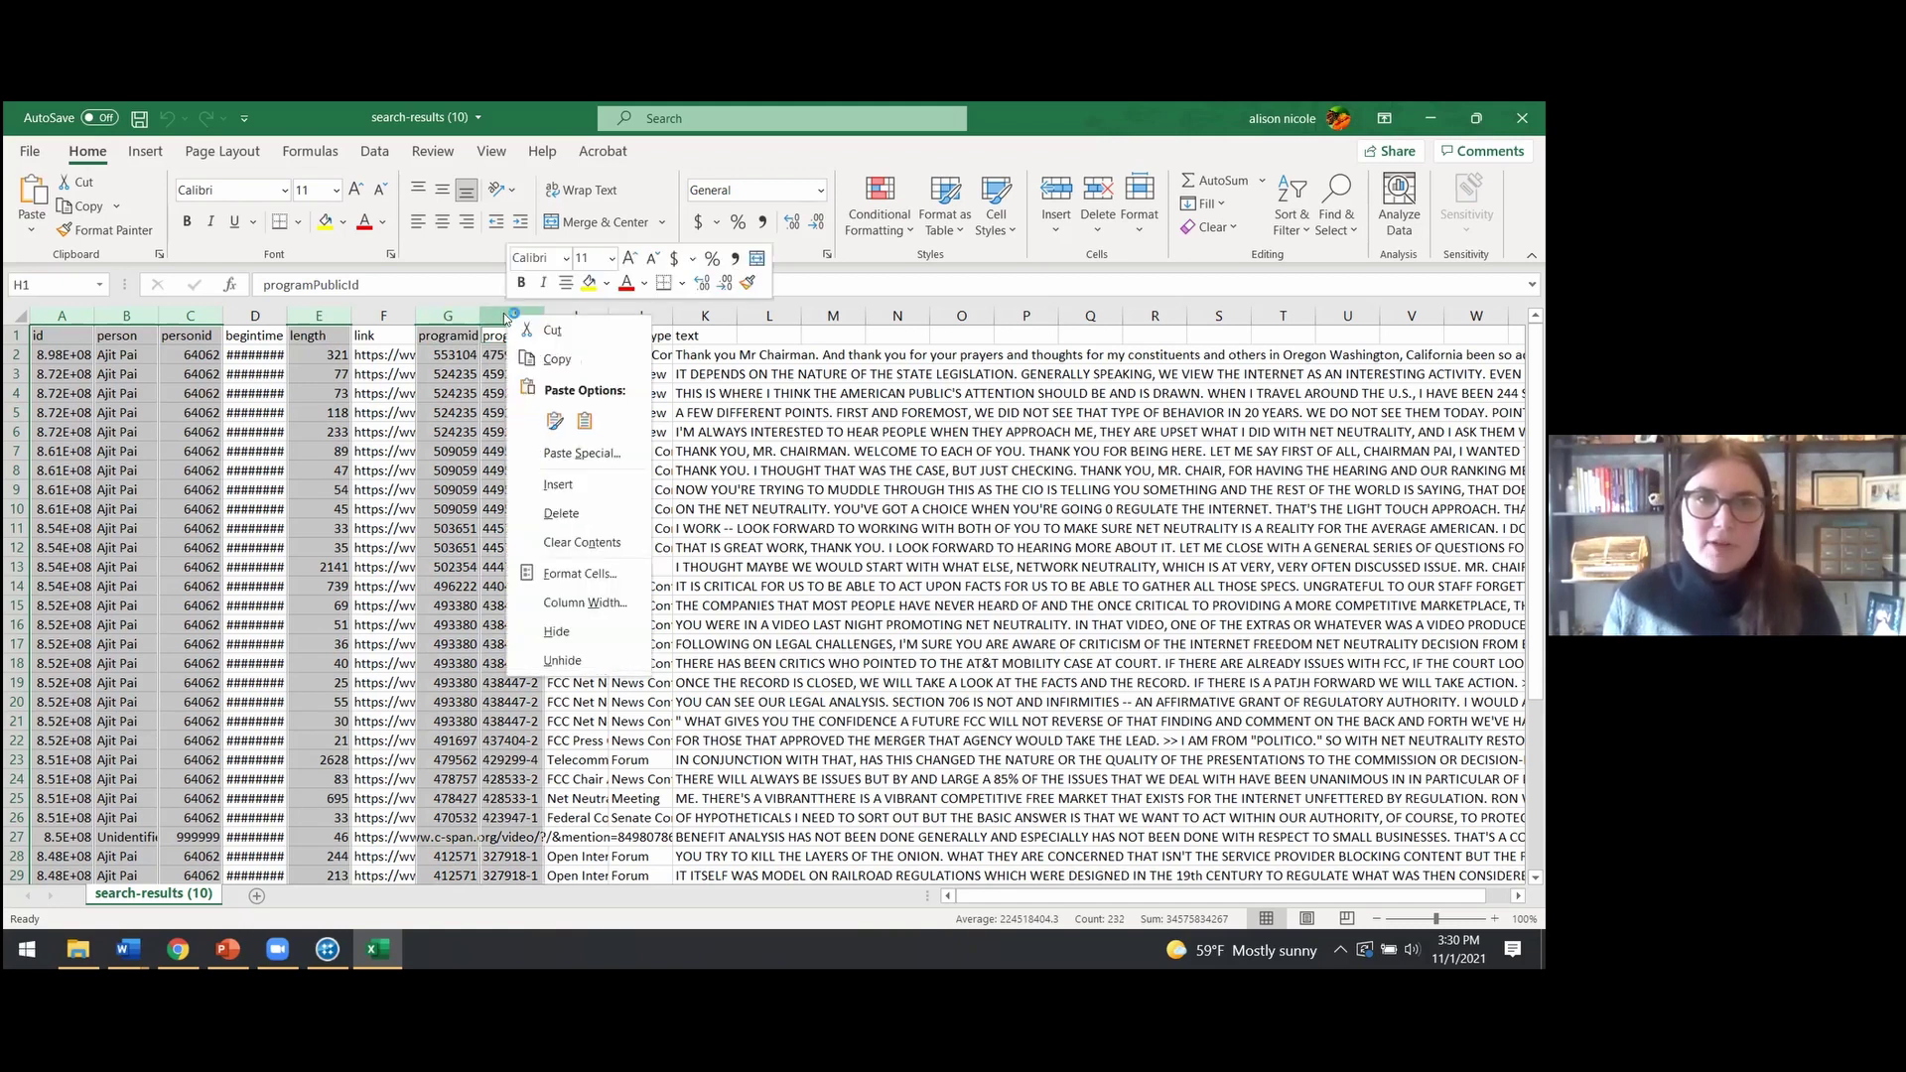
pyautogui.press('Escape')
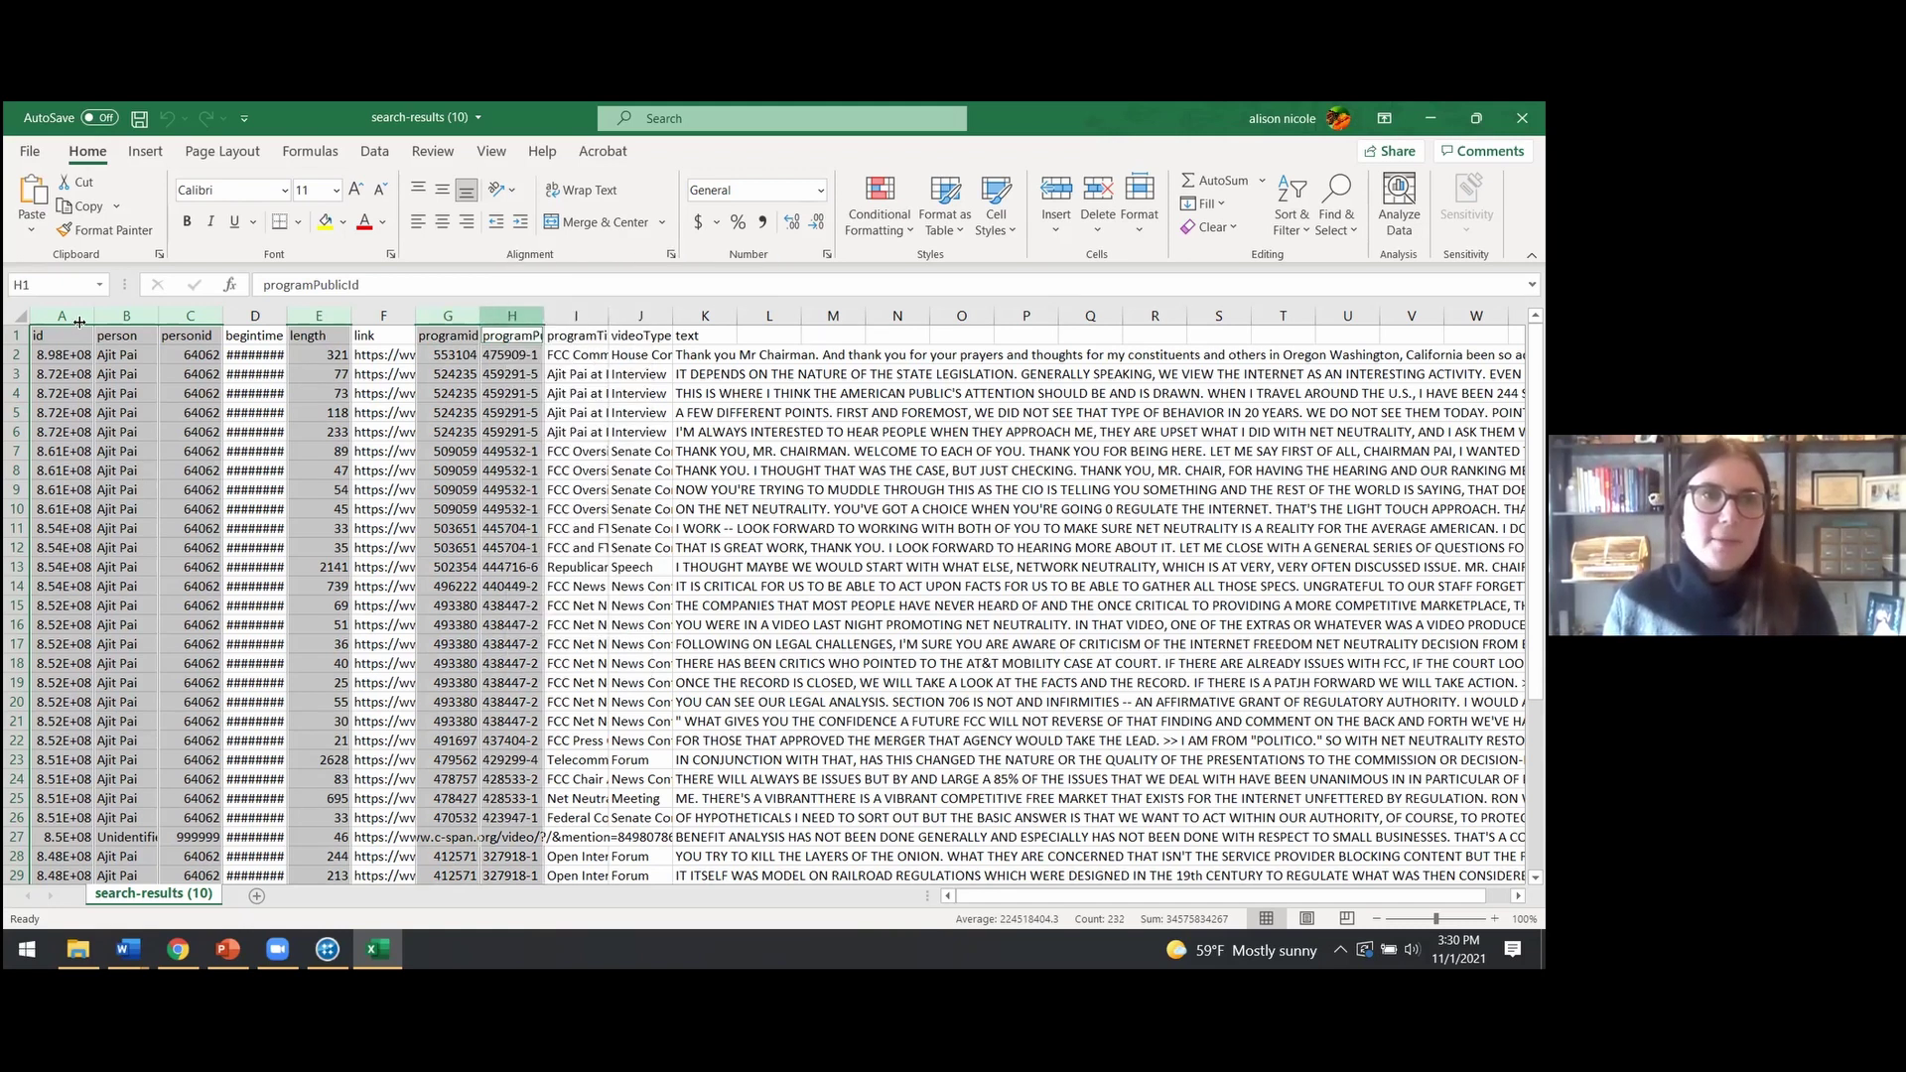
pyautogui.hotkey('ctrl', 'shift', '+')
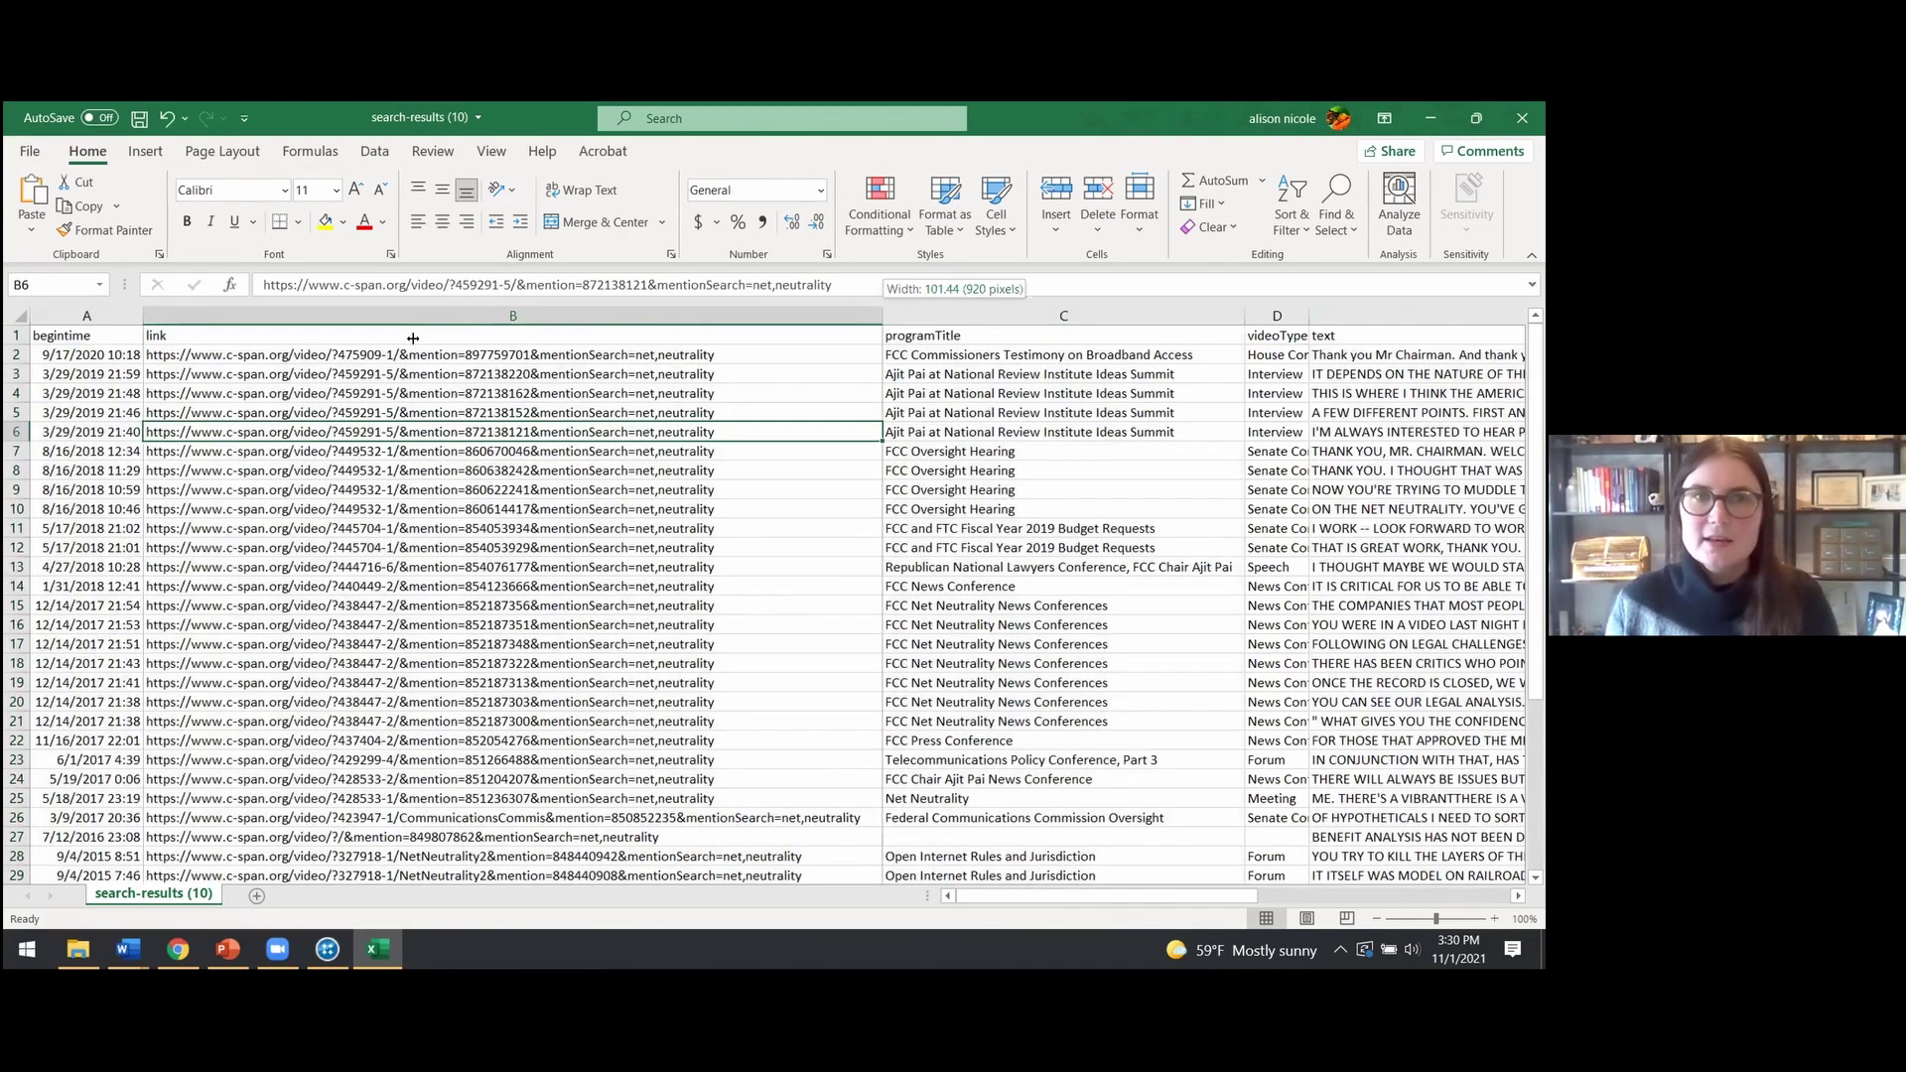
# Narrow the link column, fit the videoTypeId column to its contents and look across the long entries in the text column
pyautogui.hotkey('ctrl', 'z')
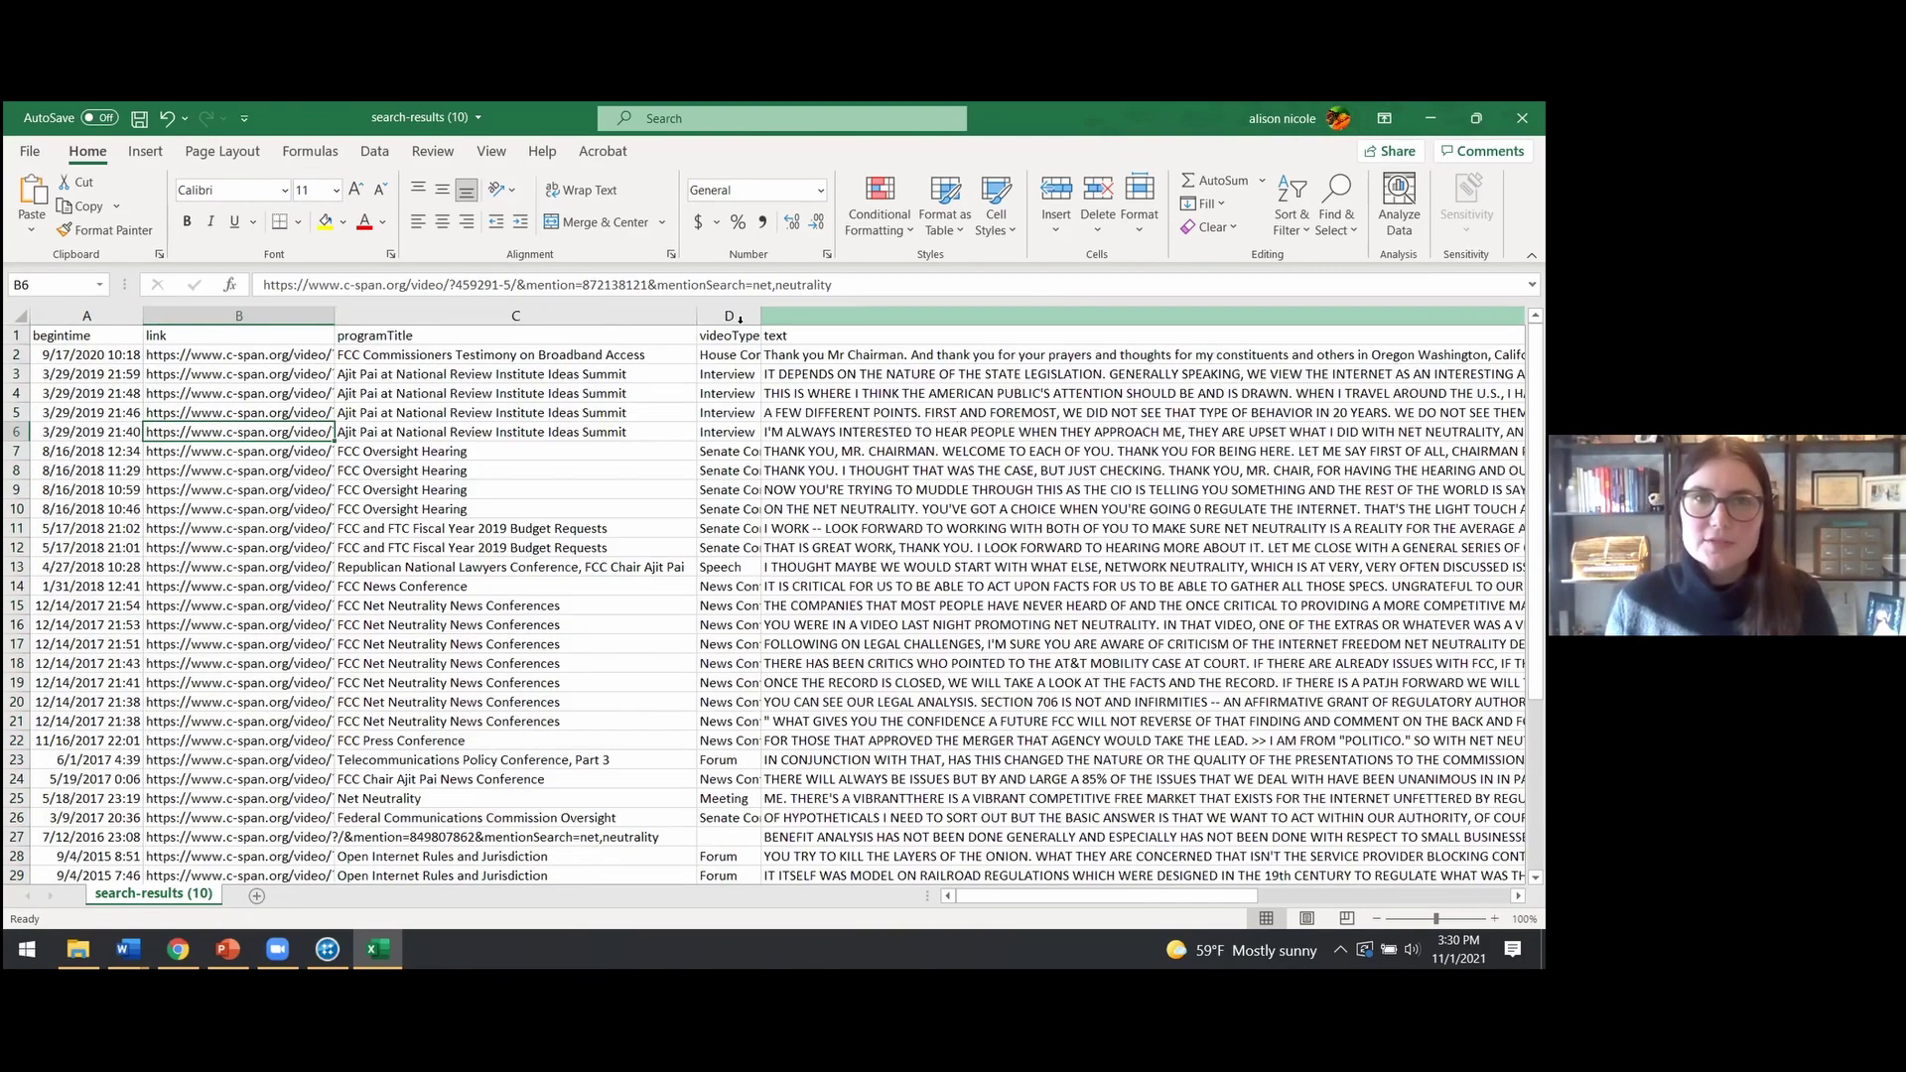
pyautogui.doubleClick(760, 316)
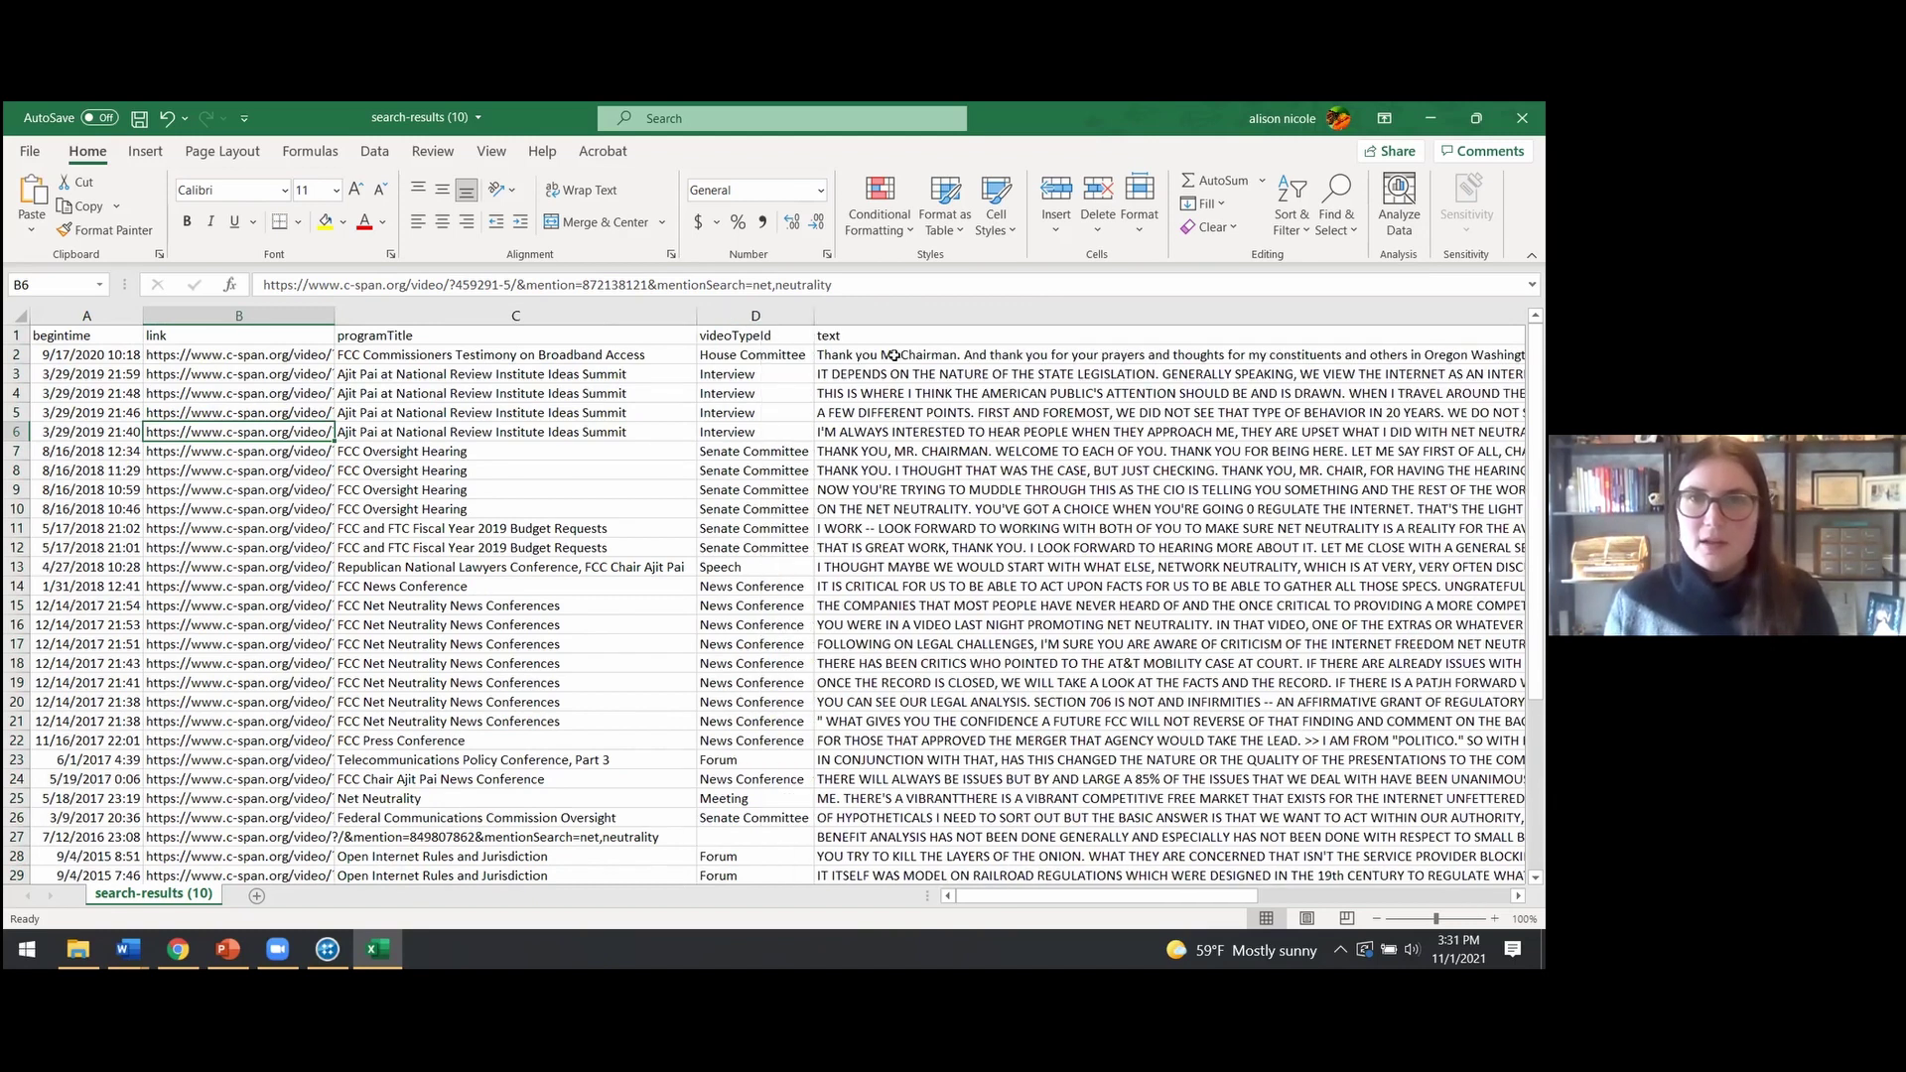
pyautogui.moveTo(1013, 898); pyautogui.dragTo(1383, 837)
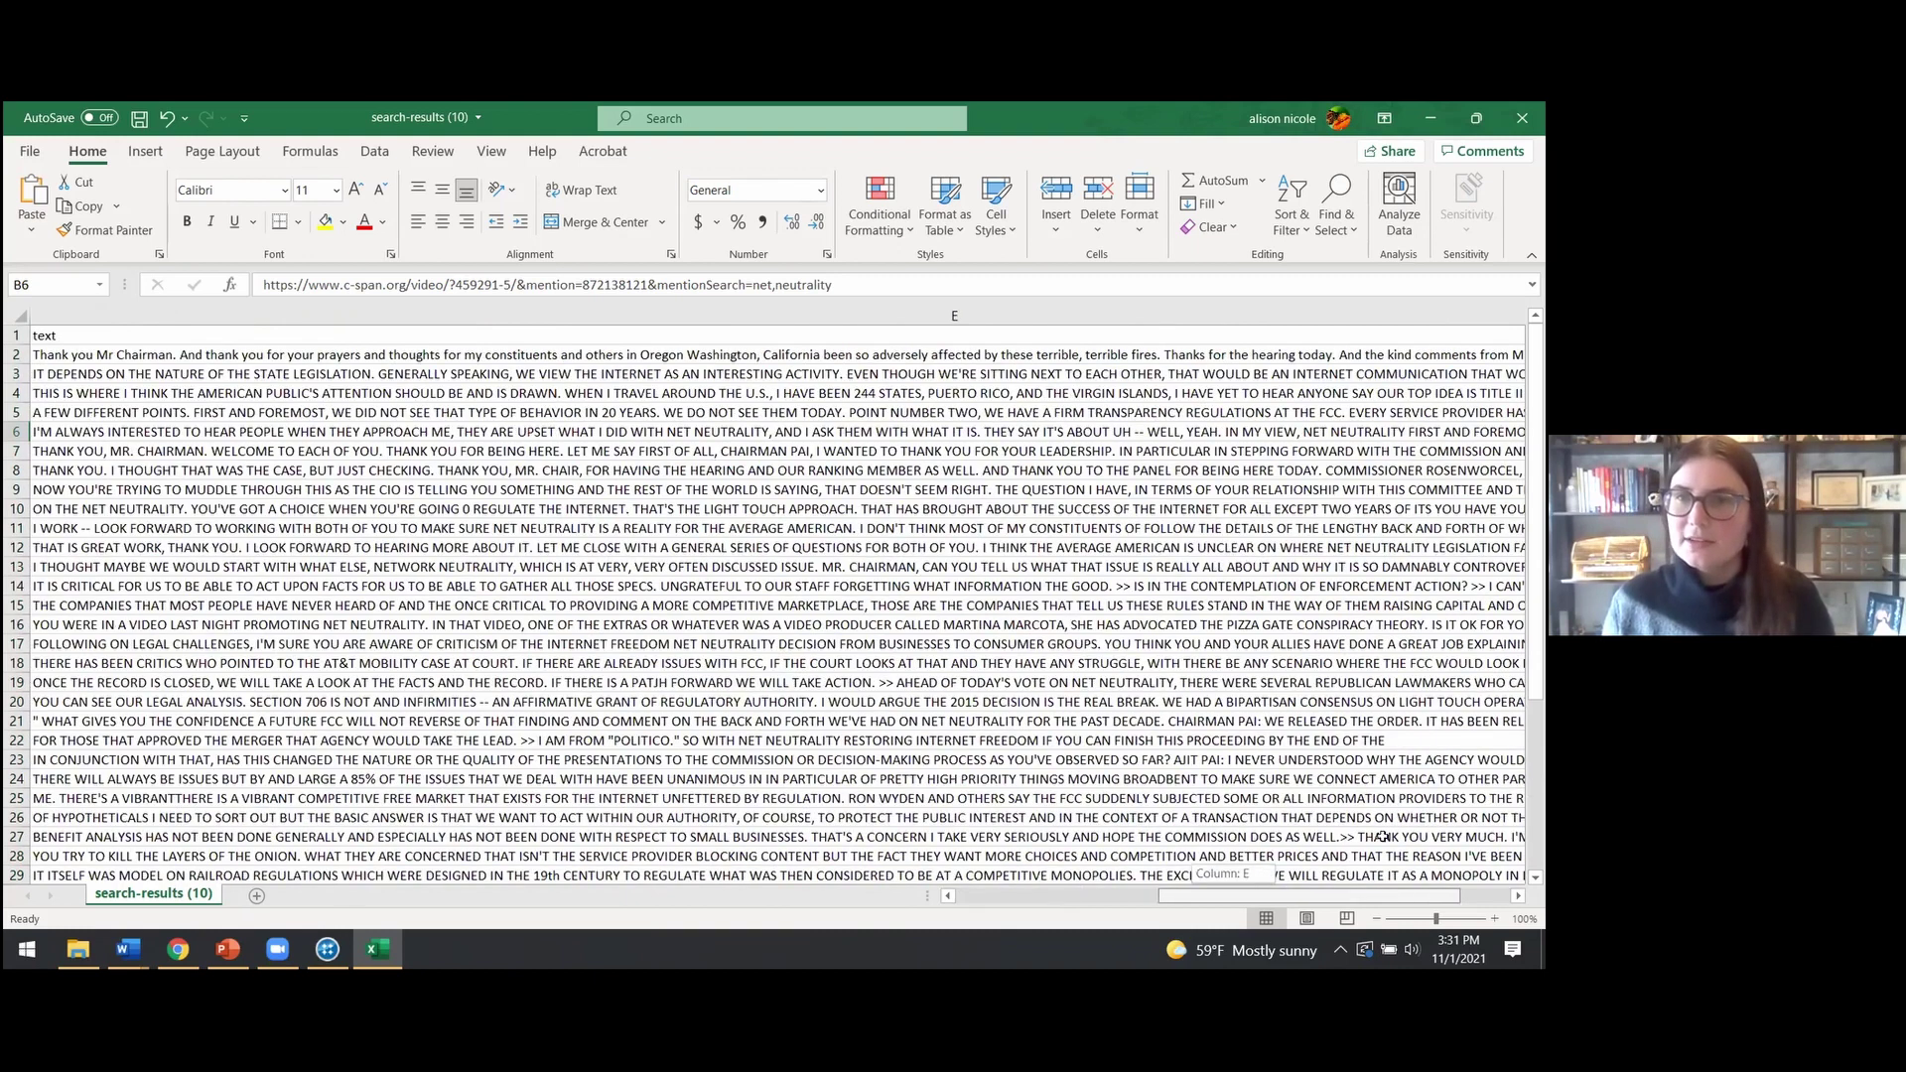
pyautogui.hscroll(3, 1383, 837)
pyautogui.hscroll(5, 1167, 874)
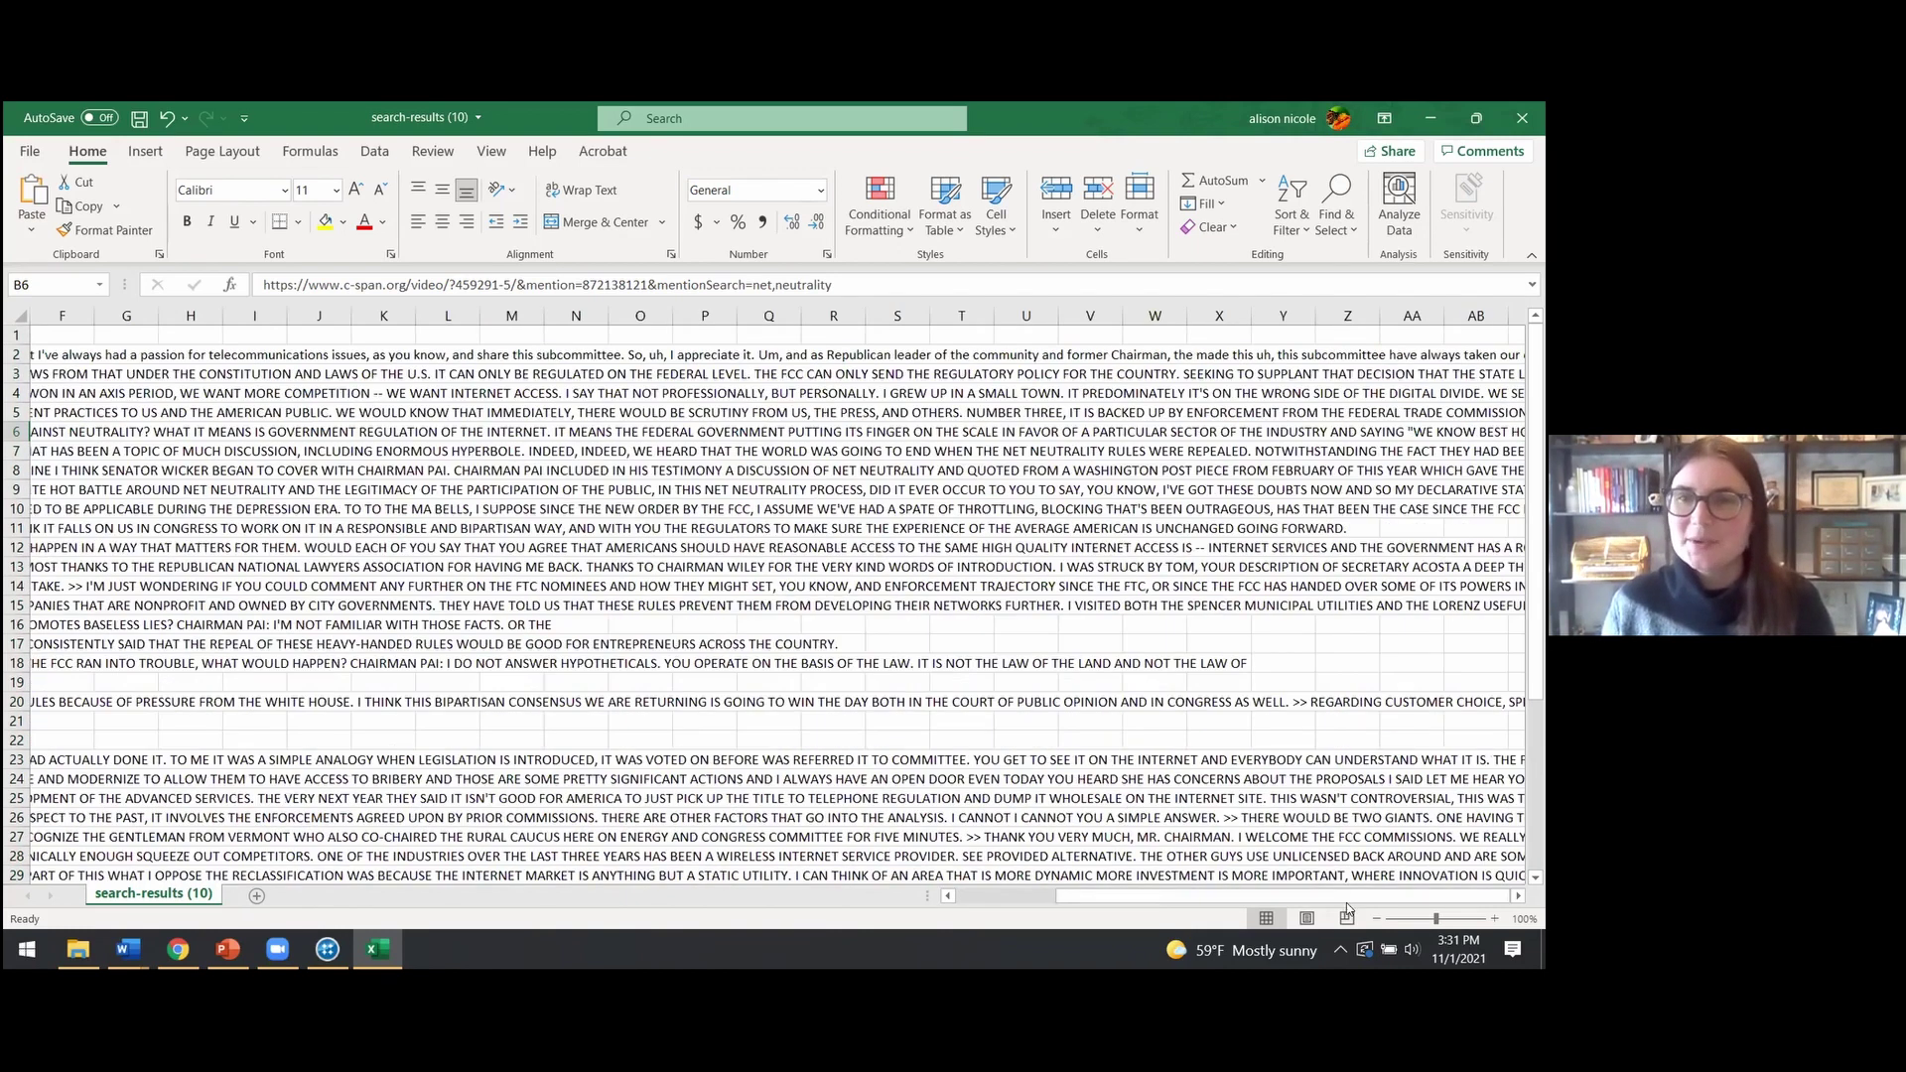
pyautogui.click(1167, 894)
pyautogui.hscroll(-5, 939, 318)
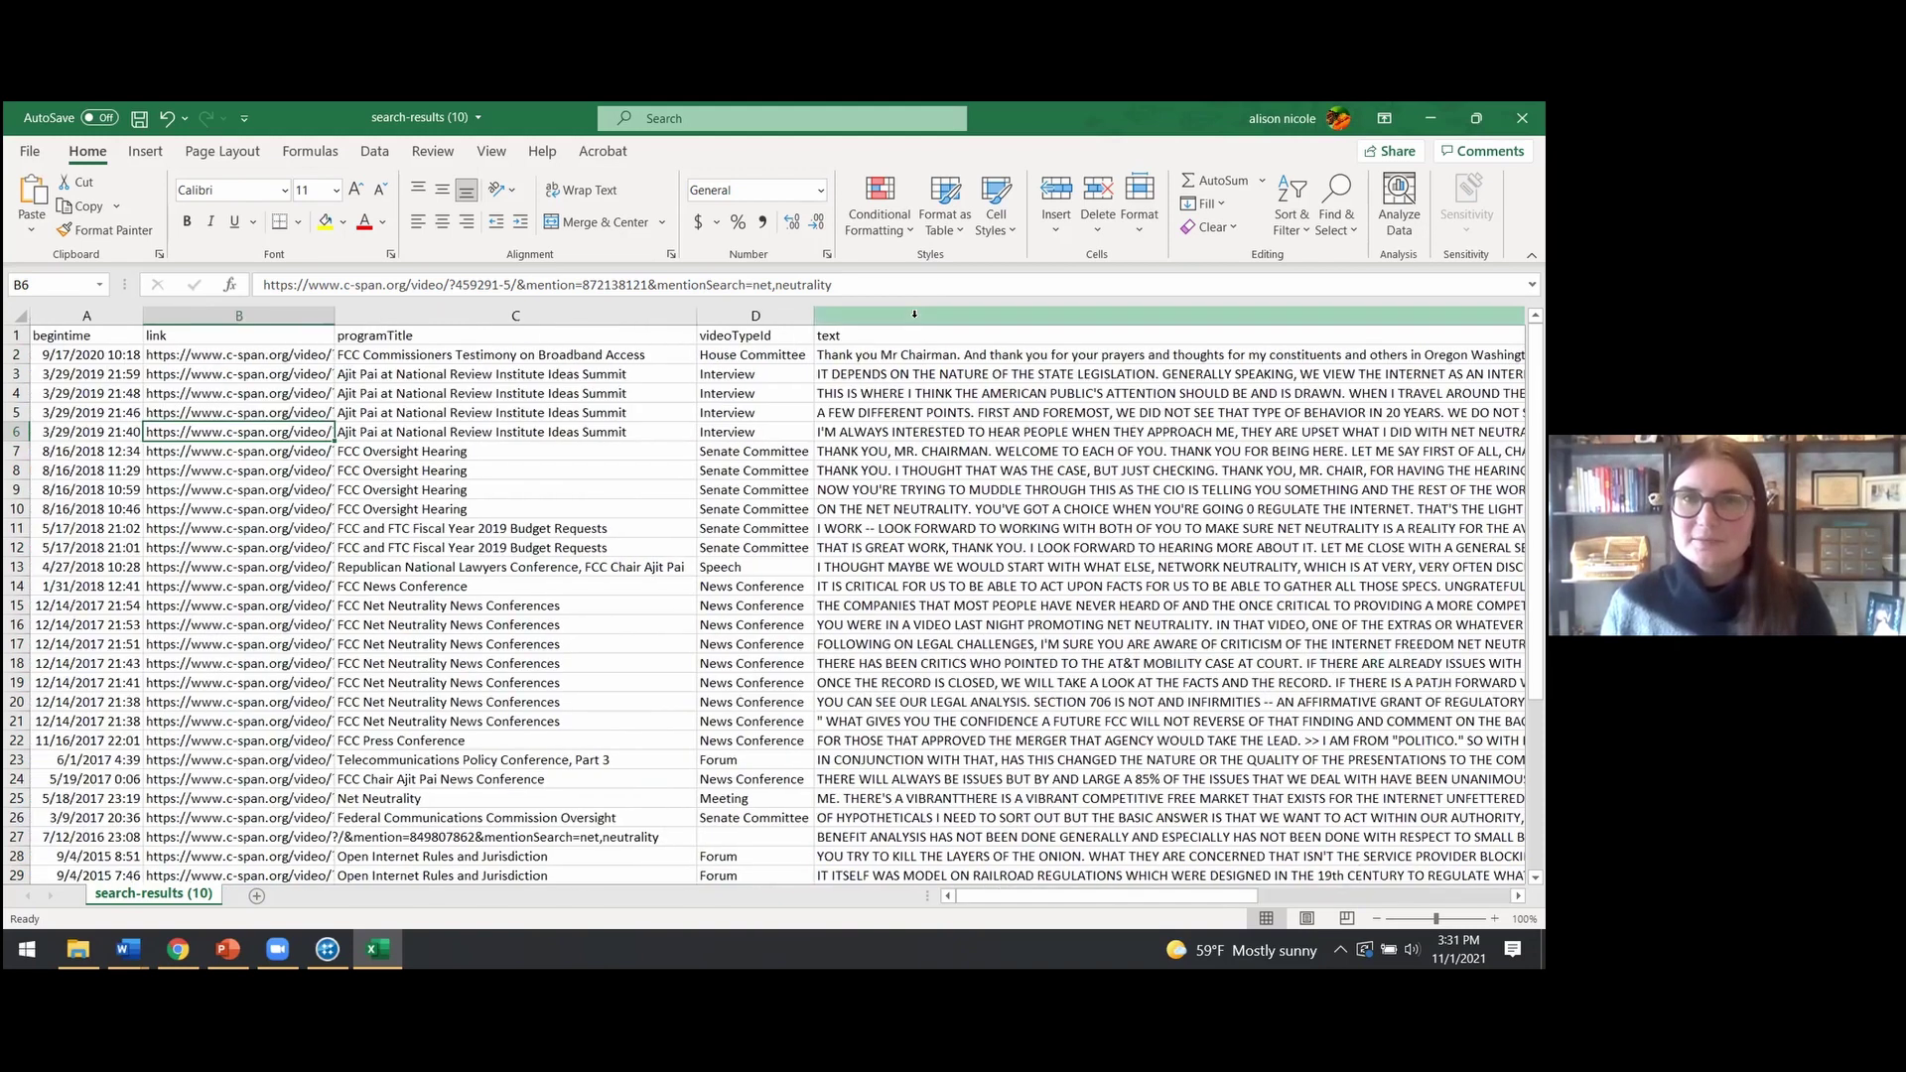
# Wrap the text in the text column of the Ajit Pai search results and look through the wrapped speech entries
pyautogui.click(941, 316)
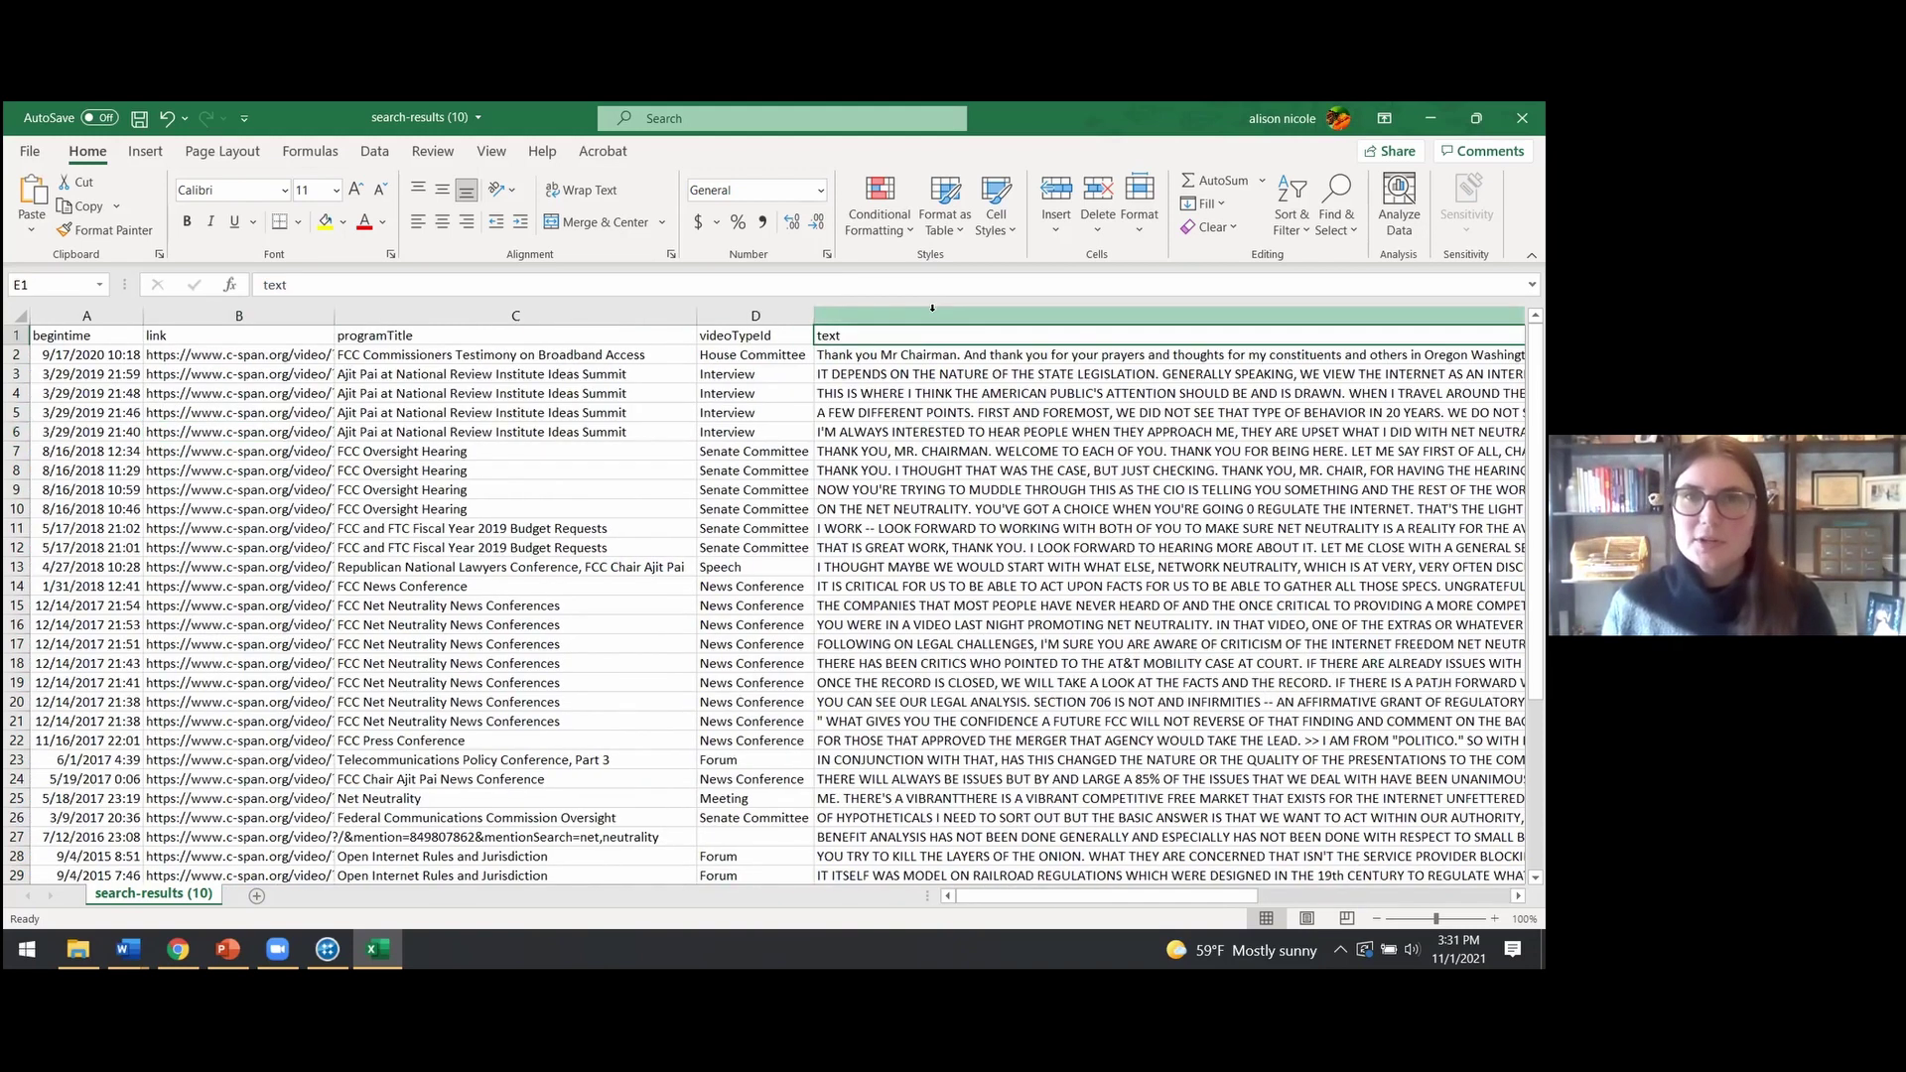
pyautogui.click(582, 190)
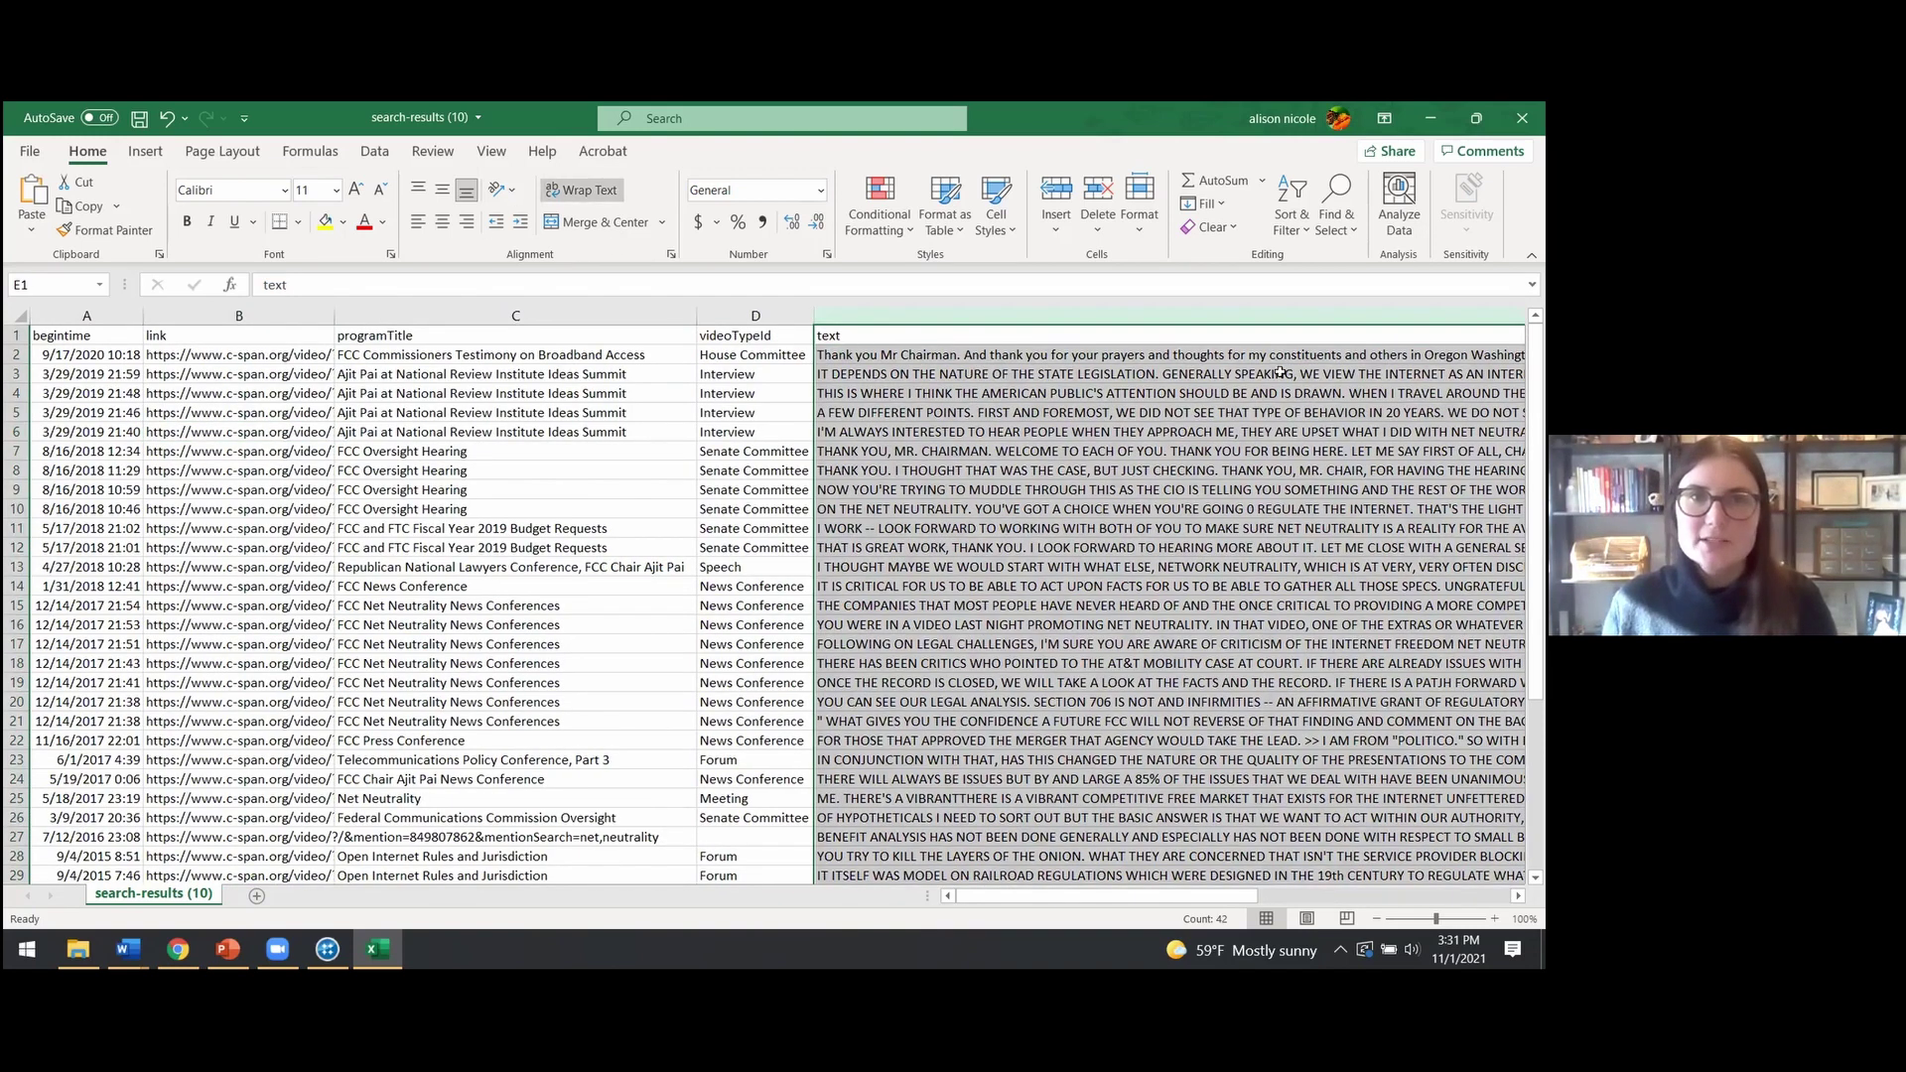
pyautogui.moveTo(1096, 899); pyautogui.dragTo(1347, 903)
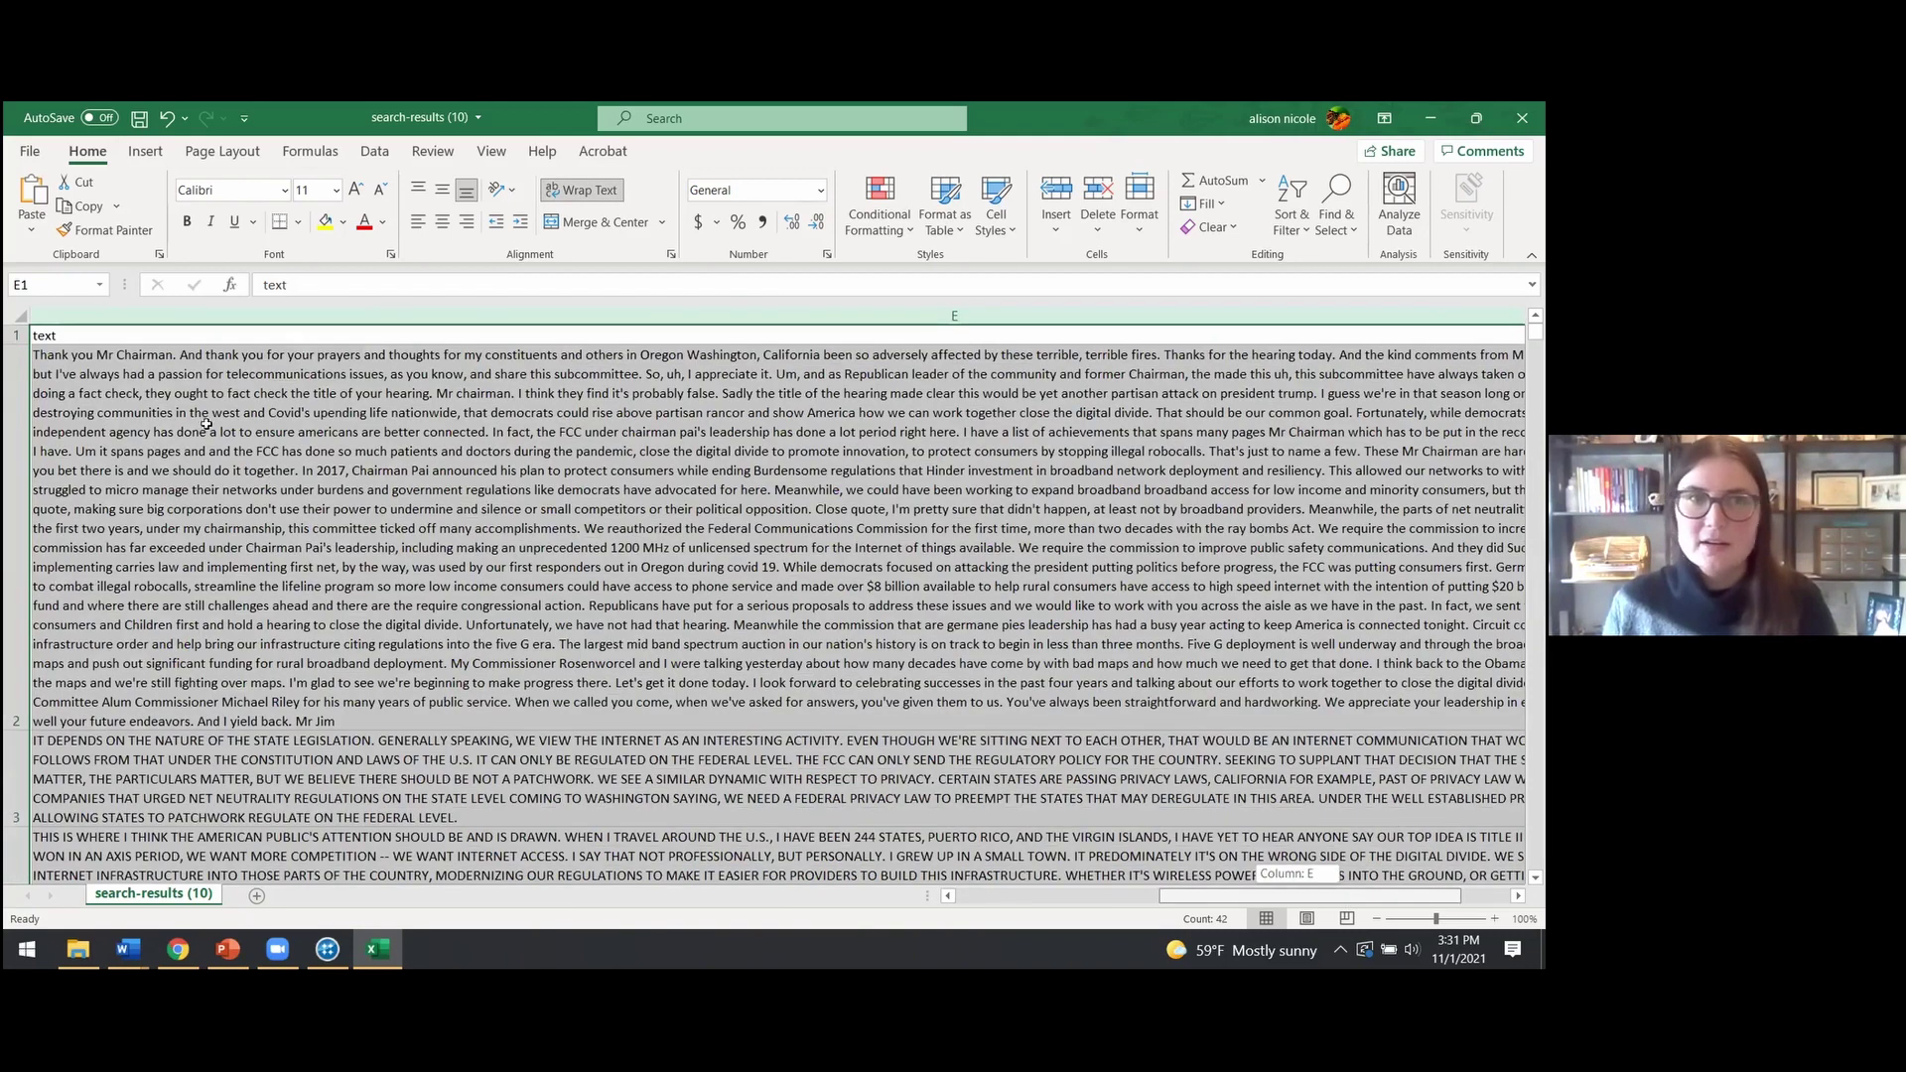
pyautogui.hscroll(5, 953, 898)
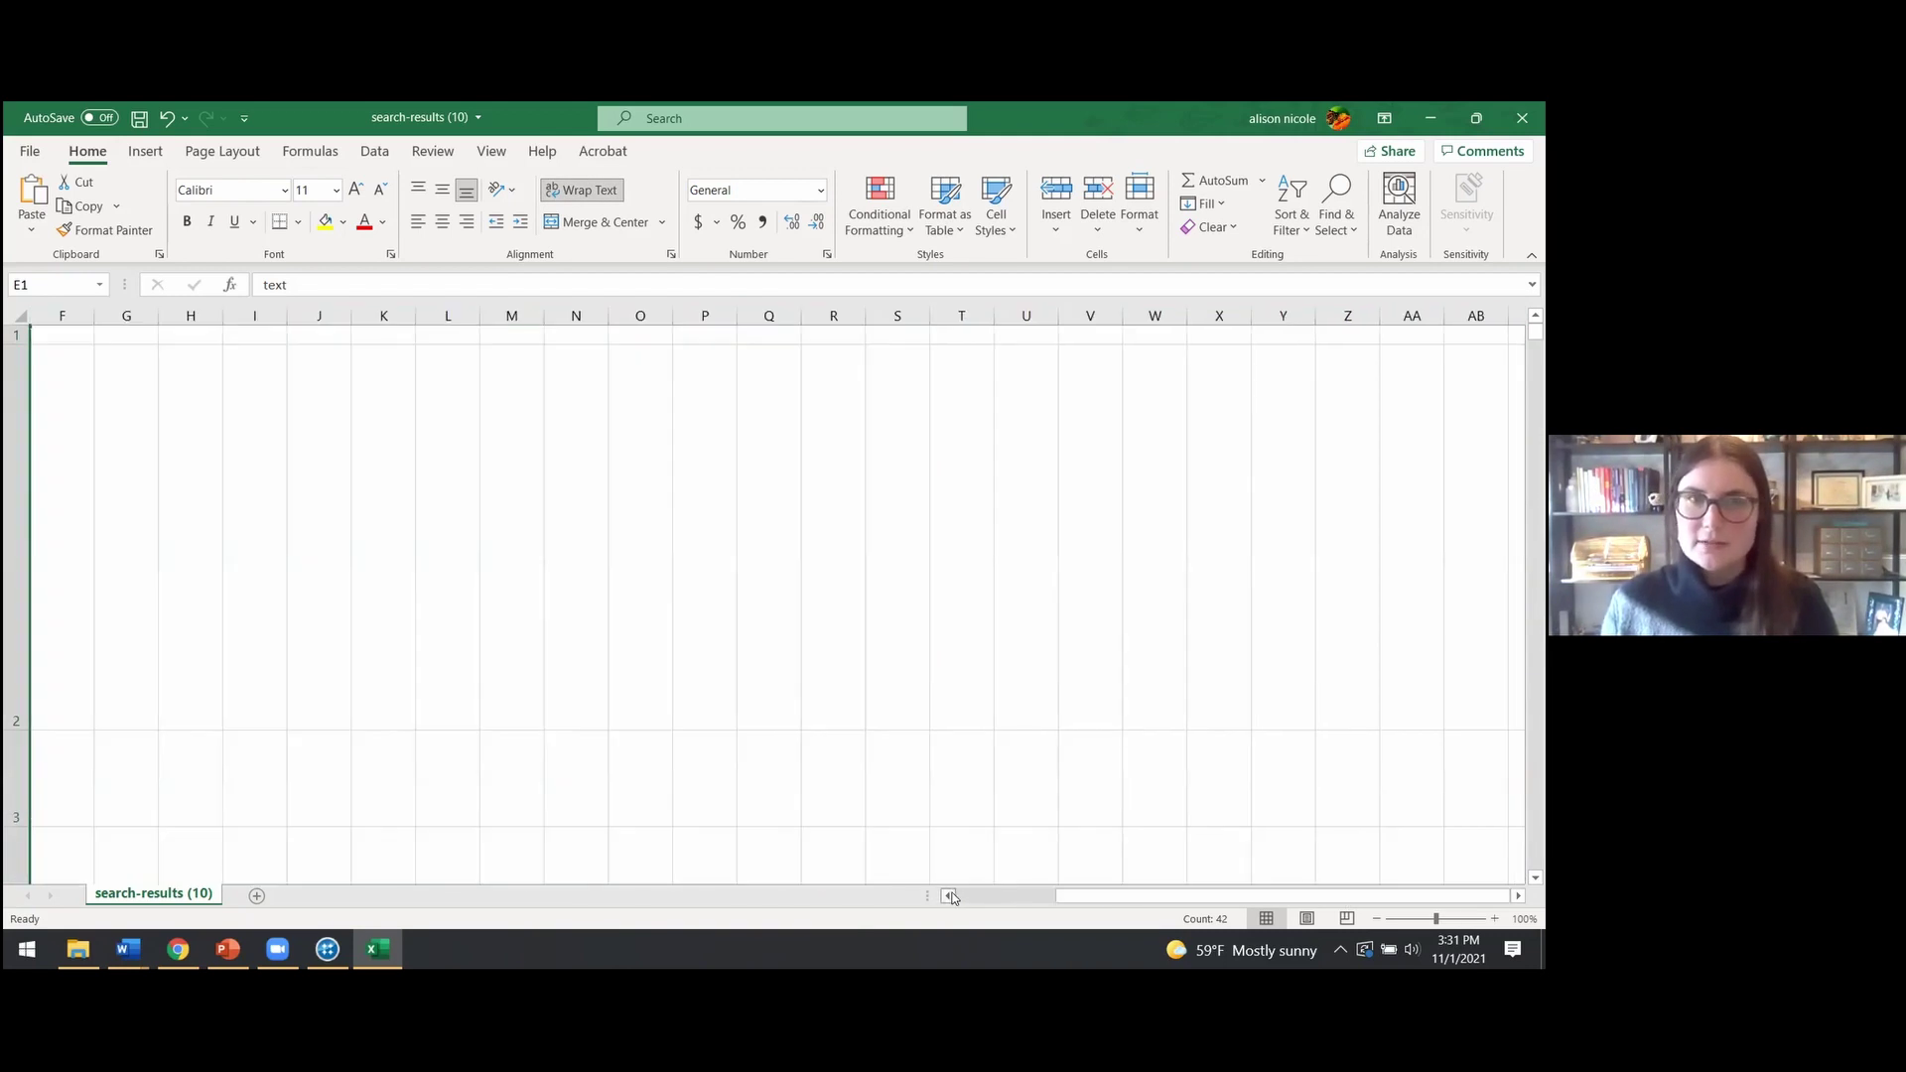
pyautogui.click(948, 895)
pyautogui.click(1519, 897)
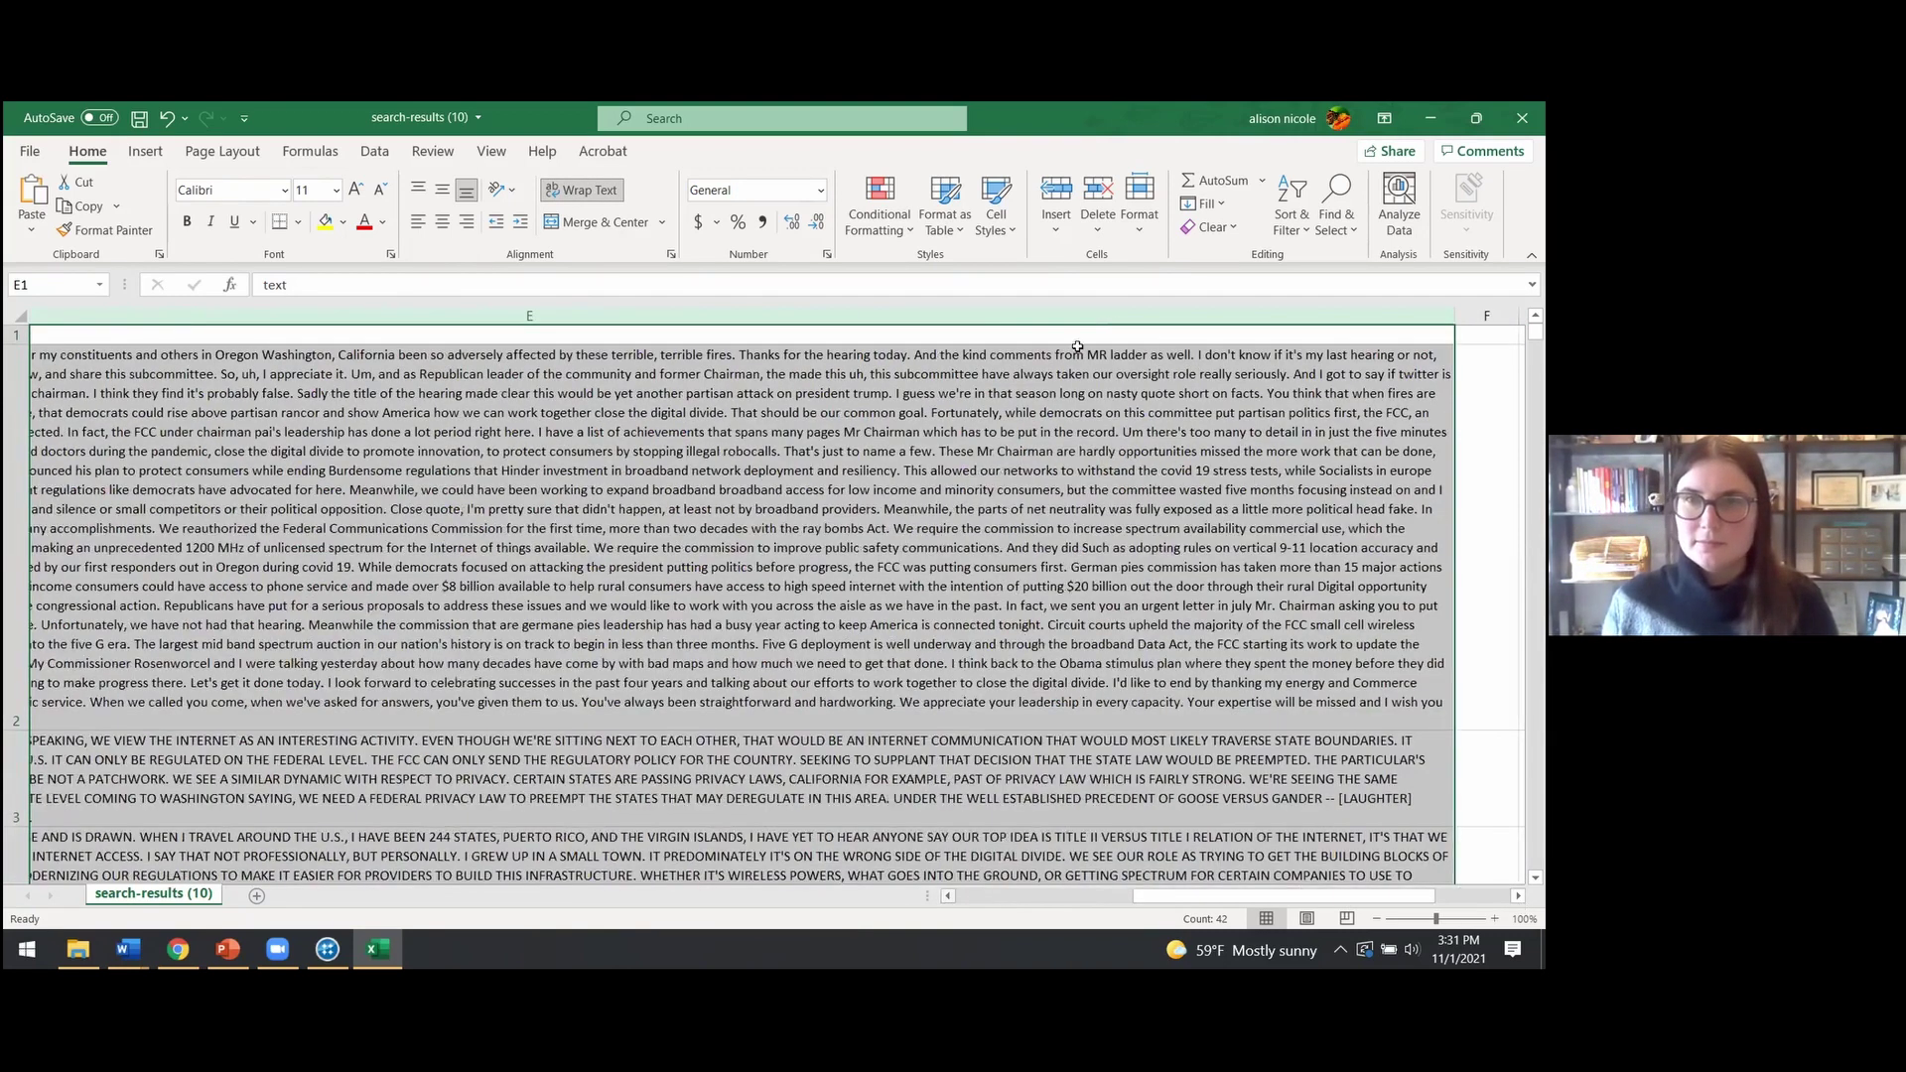
pyautogui.hscroll(-5, 245, 372)
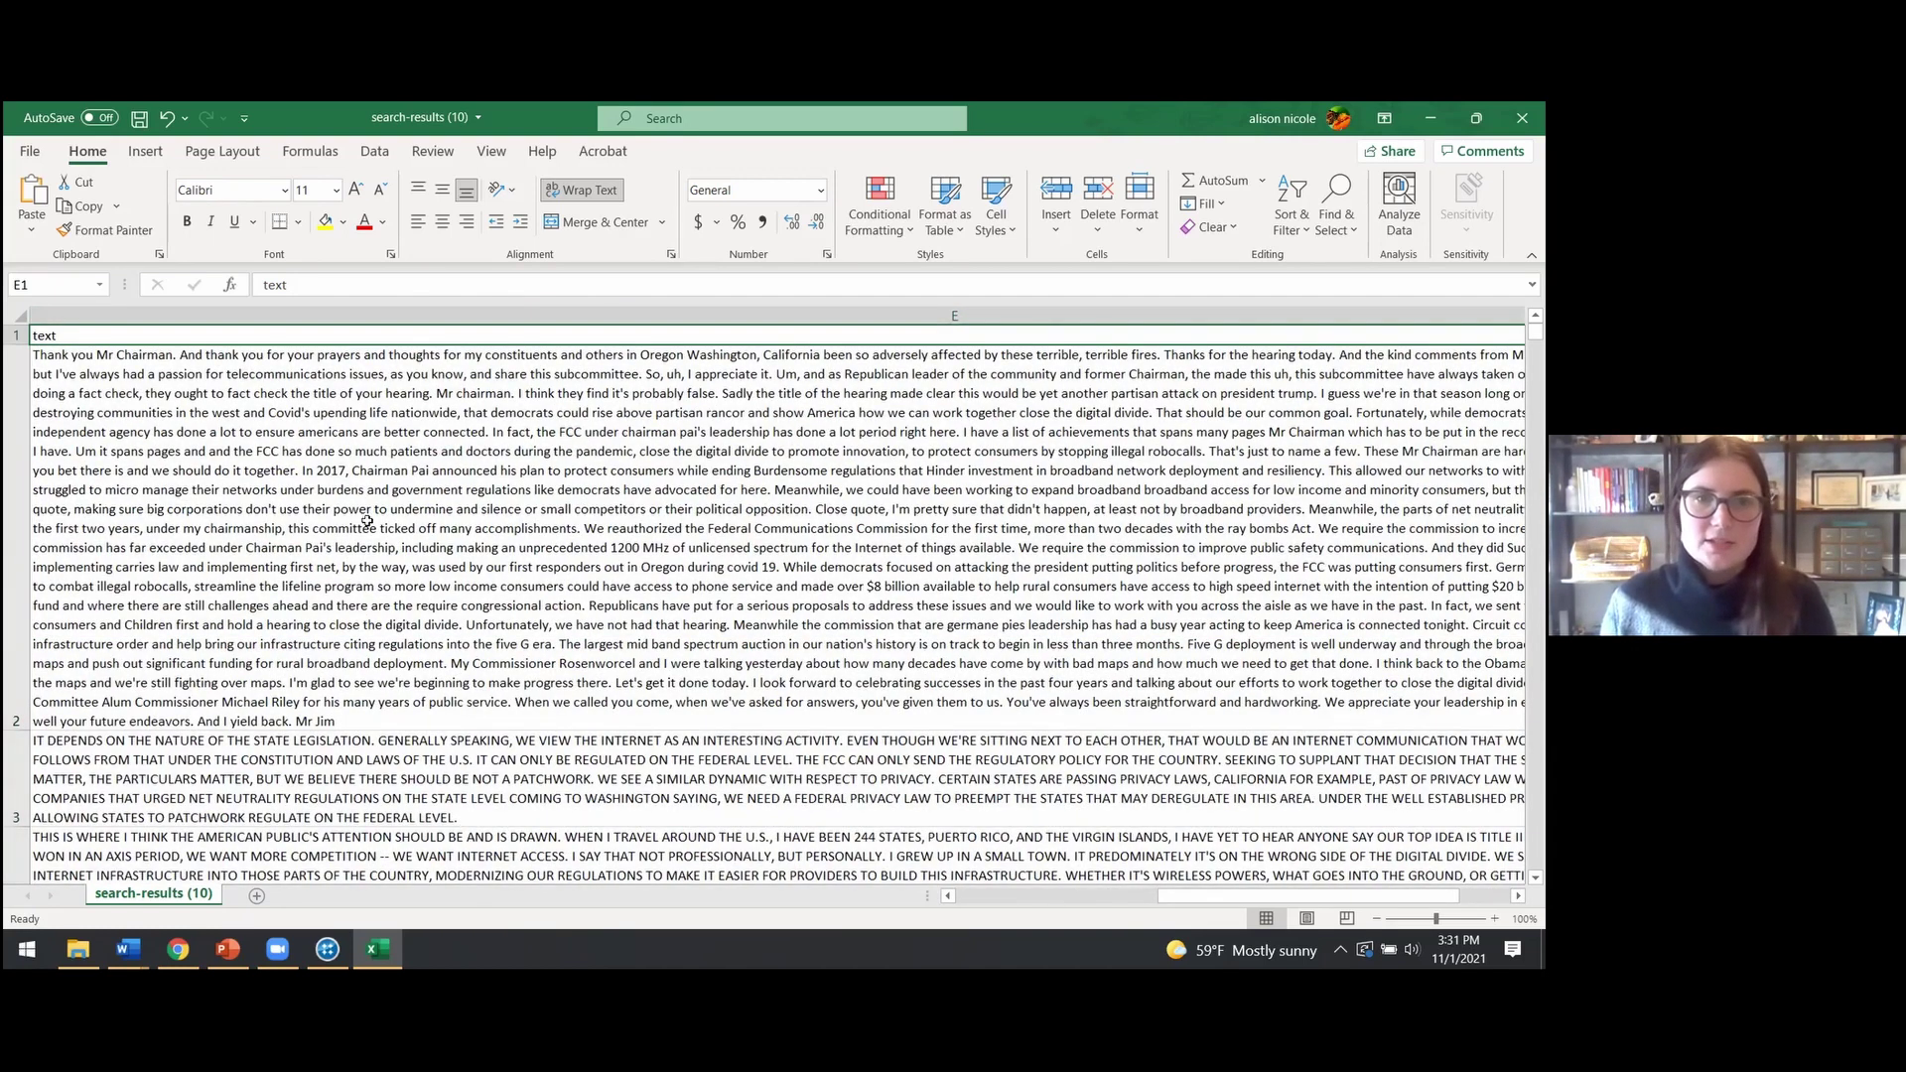
pyautogui.scroll(-3, 373, 489)
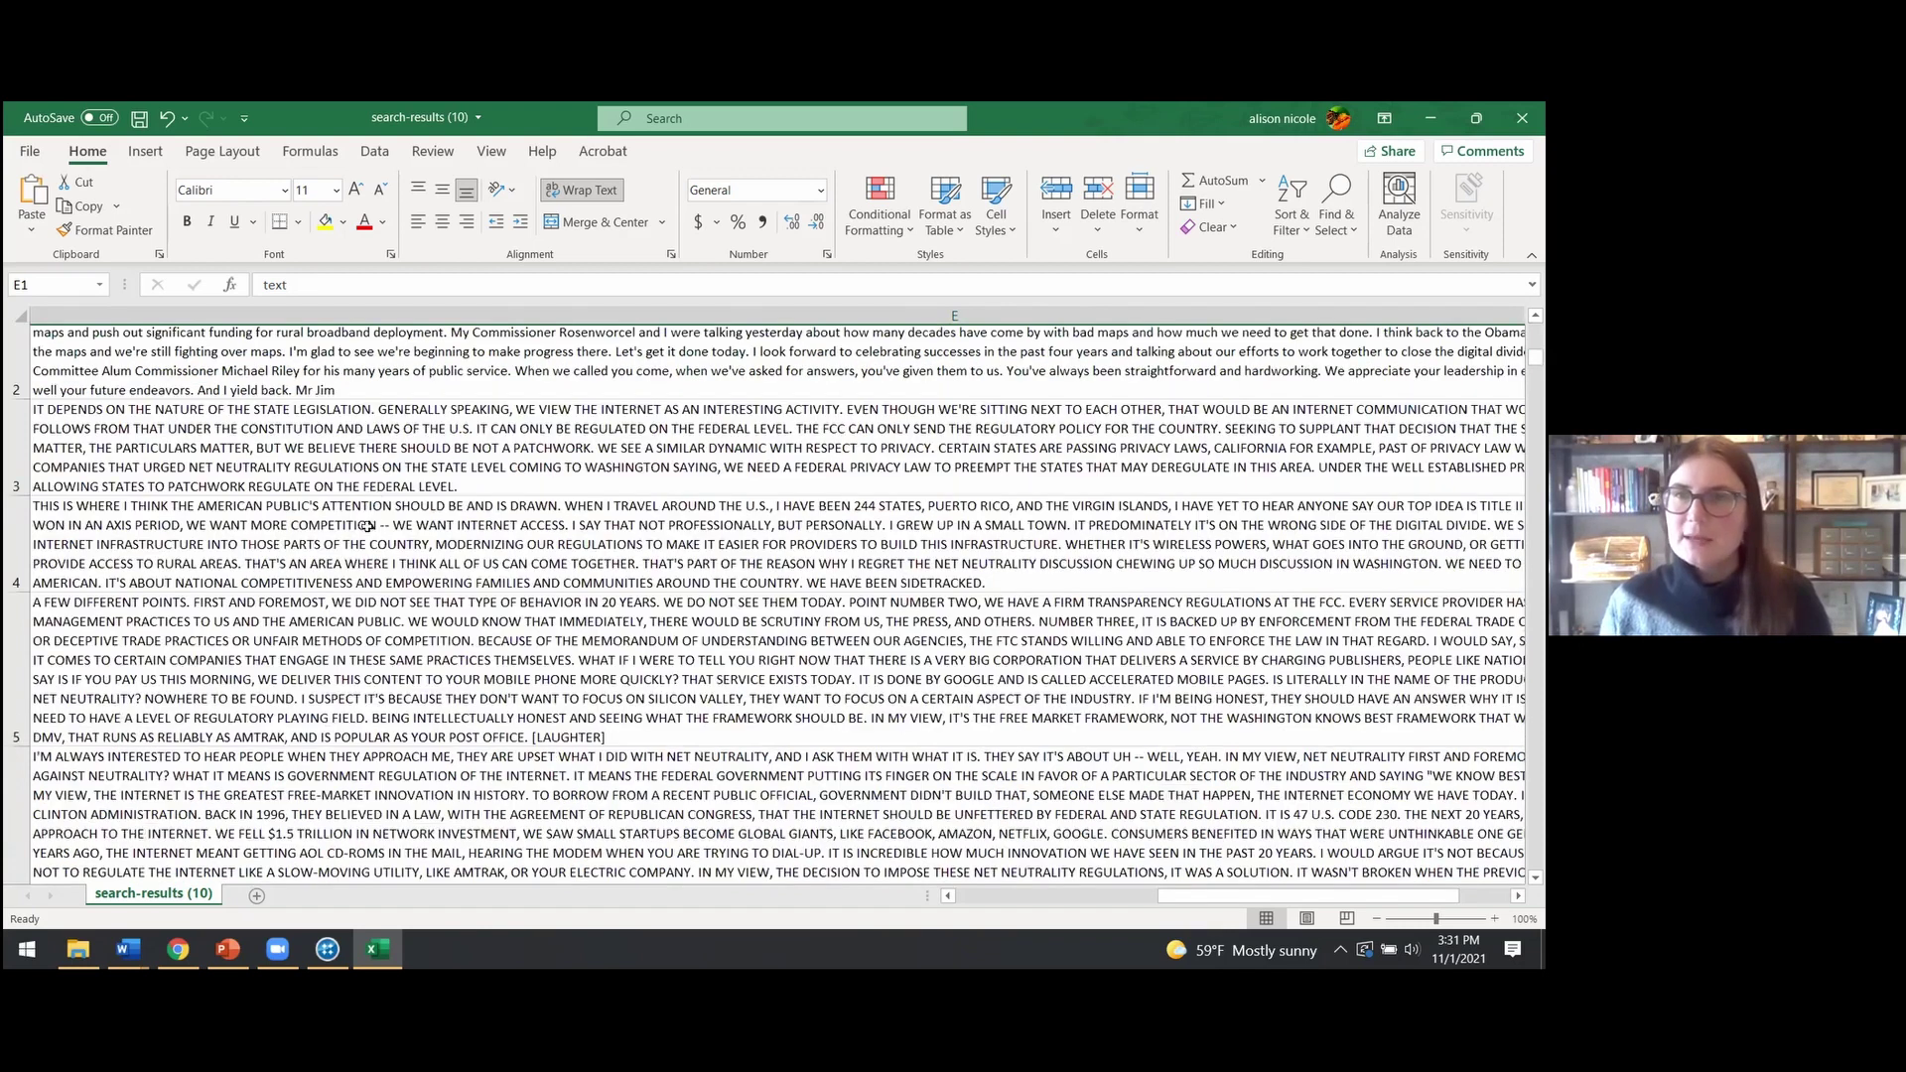
pyautogui.scroll(-3, 286, 551)
pyautogui.scroll(6, 821, 397)
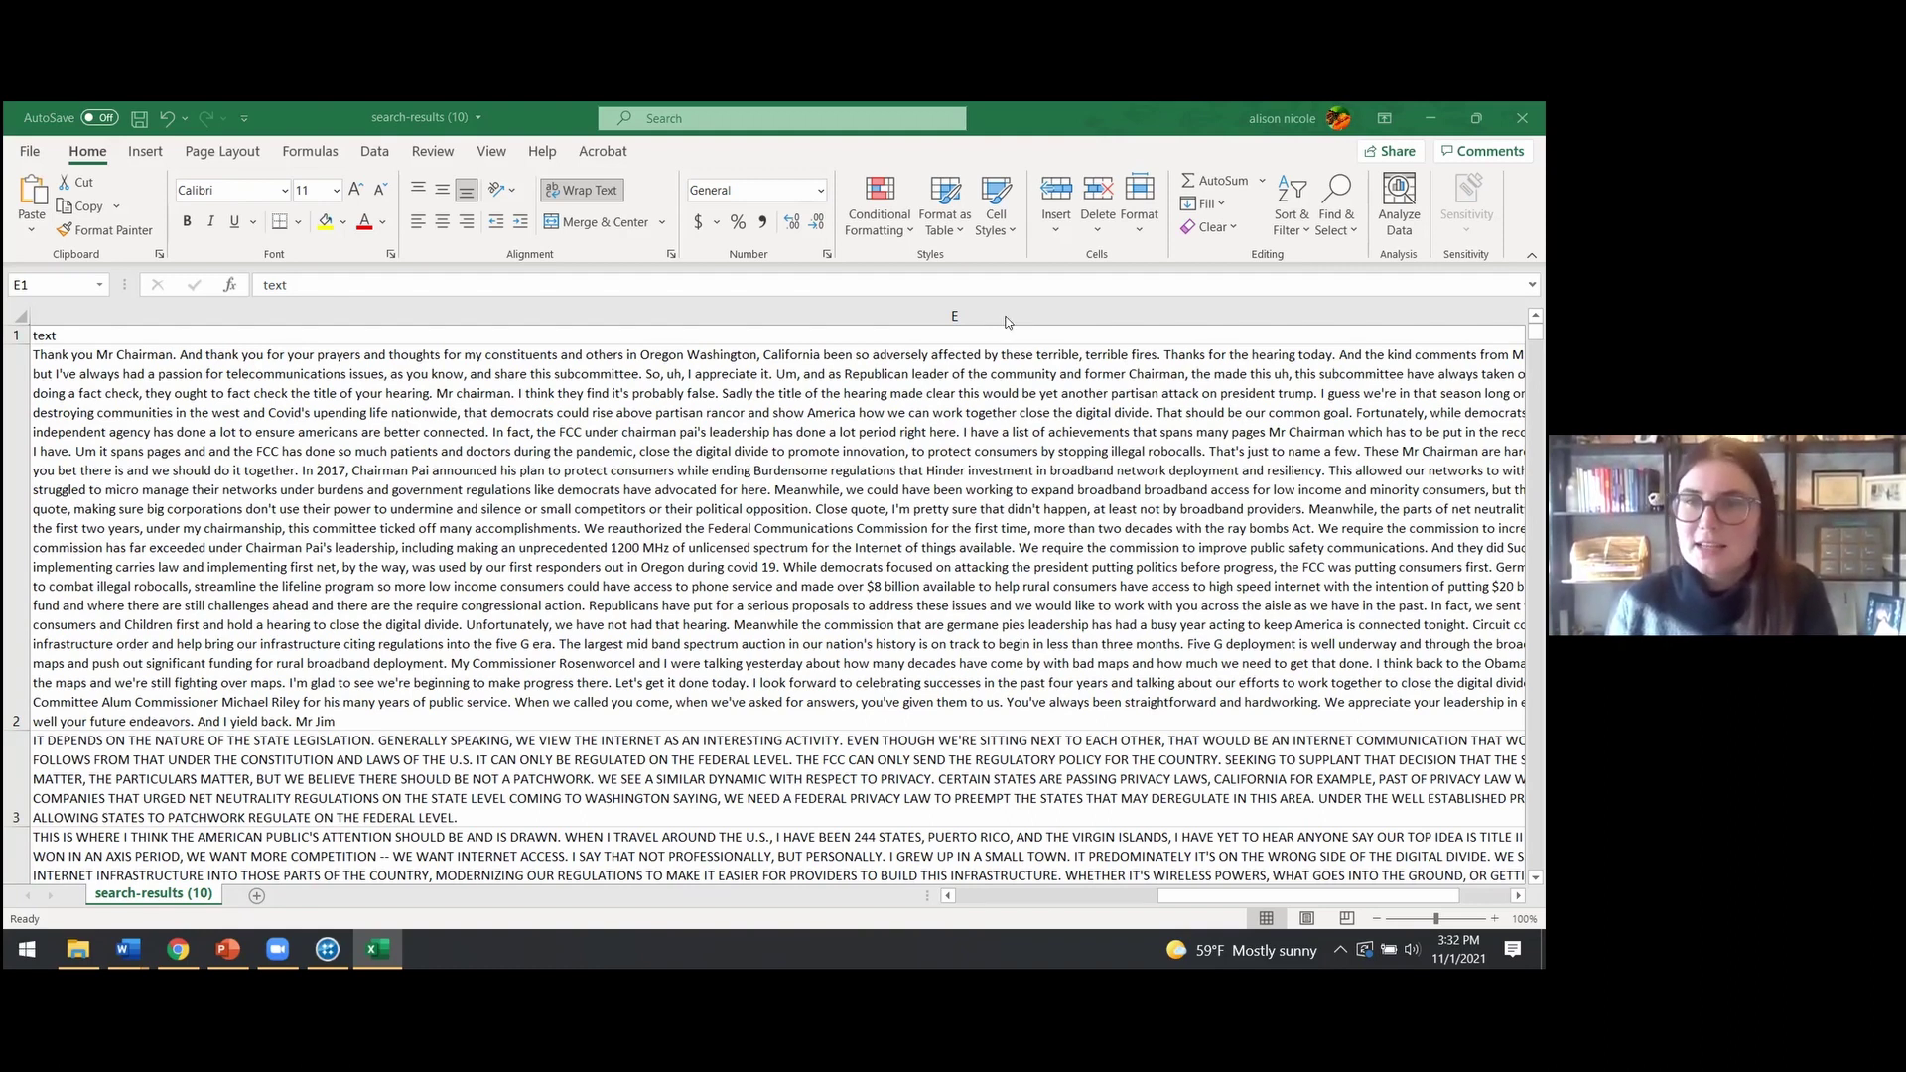
pyautogui.moveTo(1165, 897); pyautogui.dragTo(990, 919)
pyautogui.hscroll(-5, 208, 490)
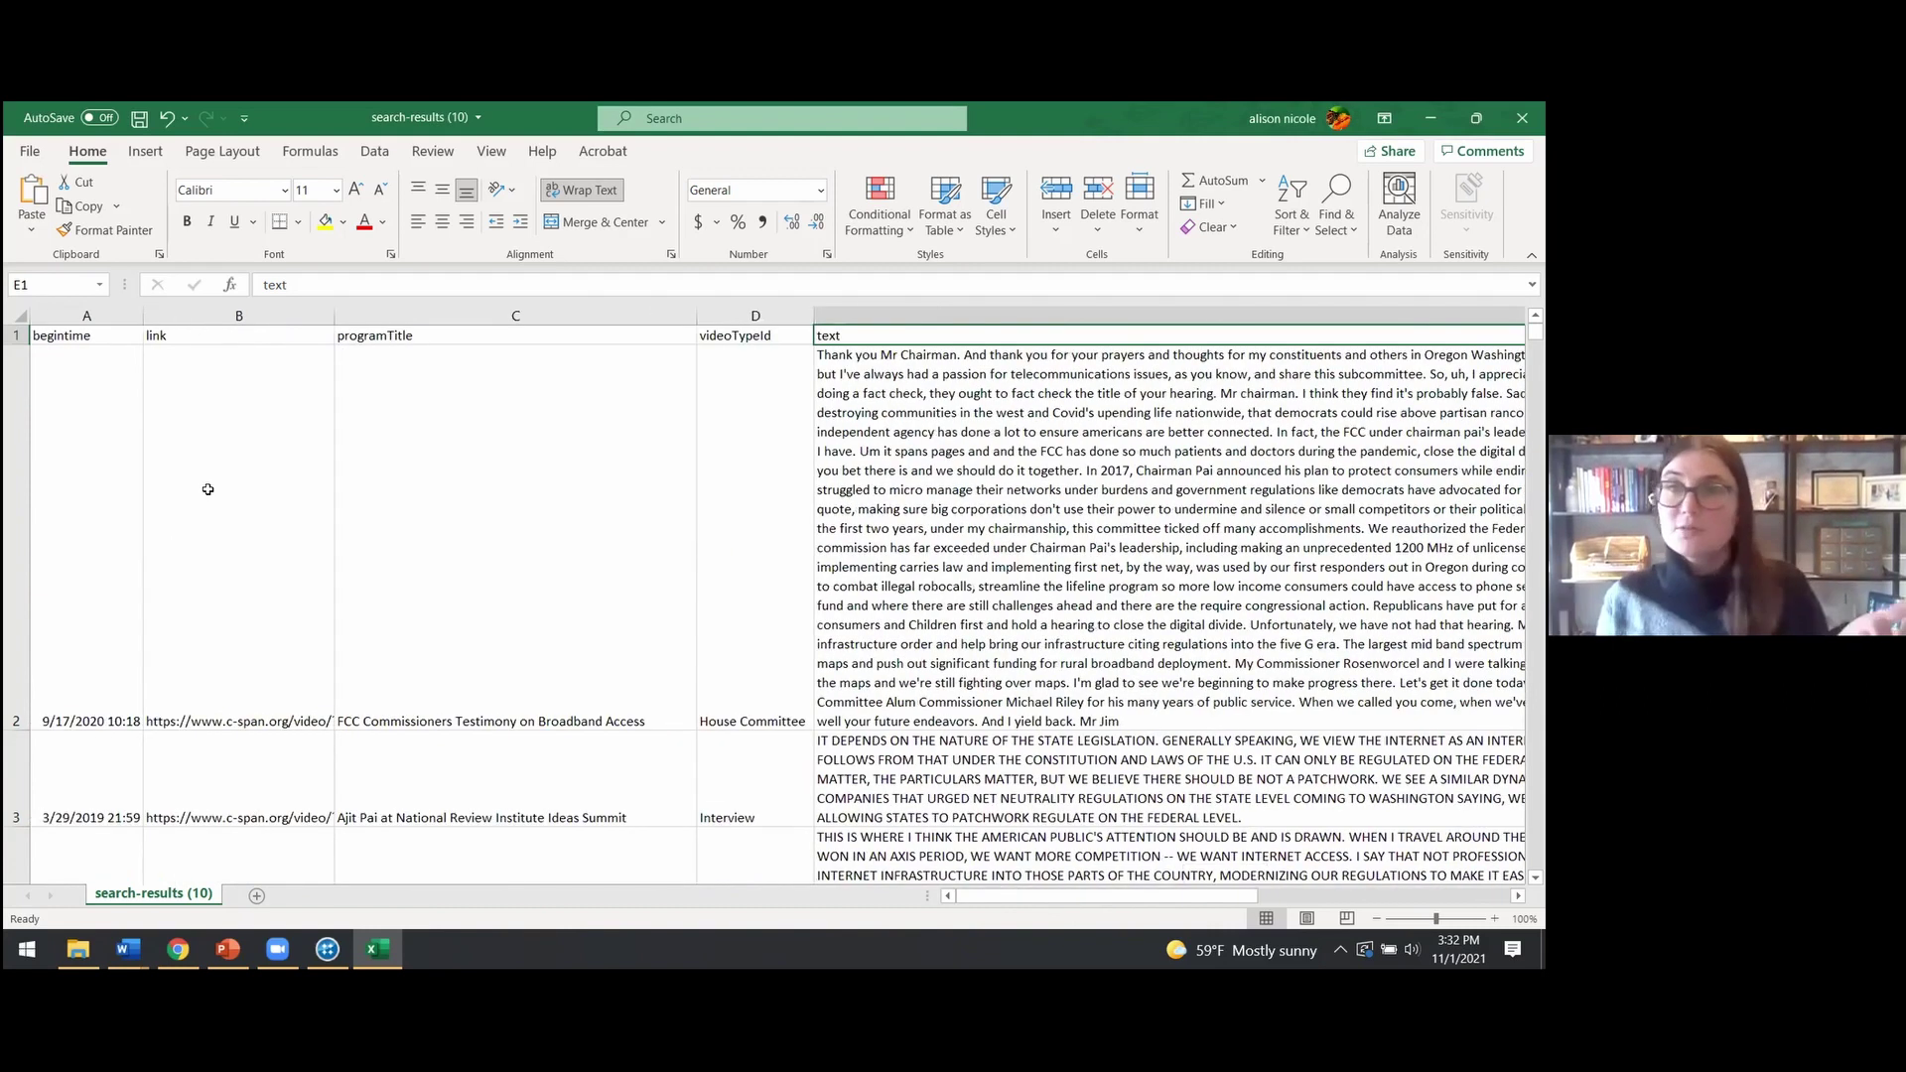
# Start saving the search results as an Excel Workbook in the CSPAN 2021 folder within the OneDrive Conferences folder
pyautogui.click(29, 151)
pyautogui.click(62, 423)
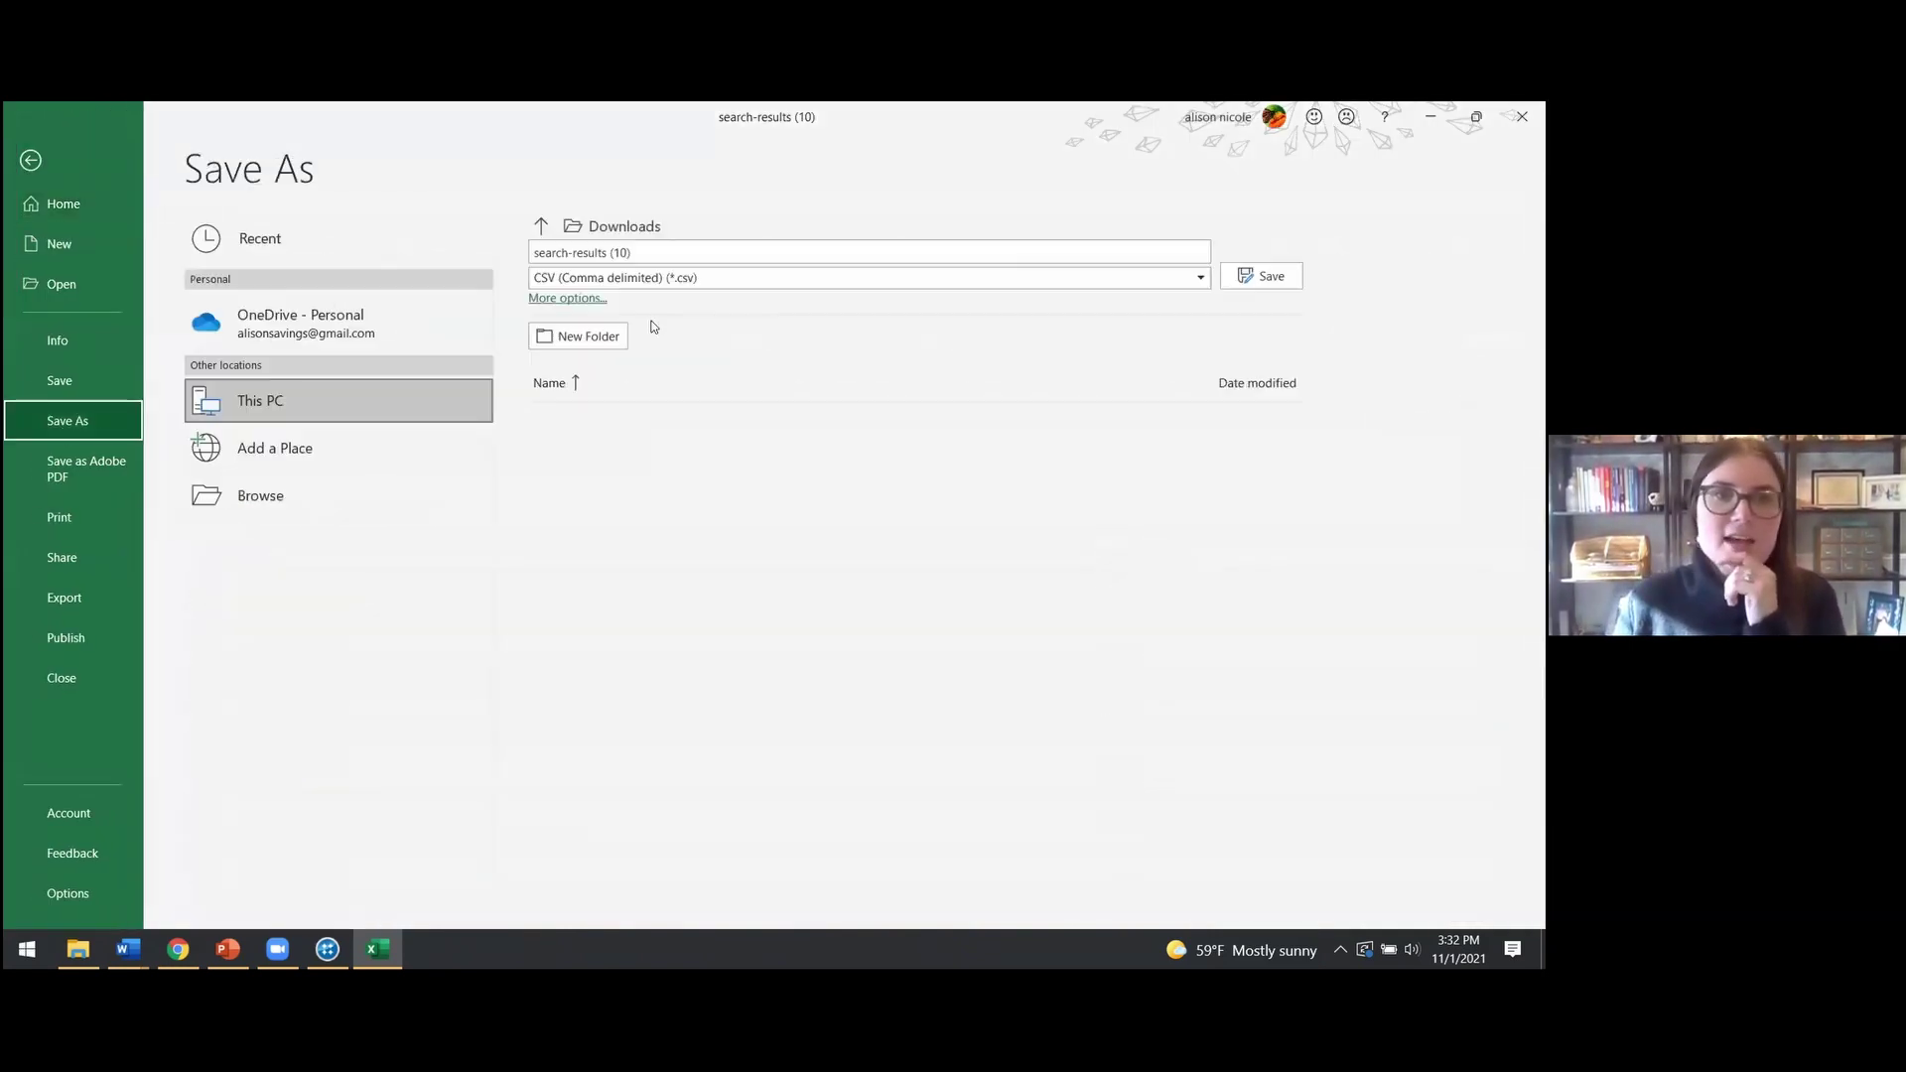
pyautogui.click(581, 284)
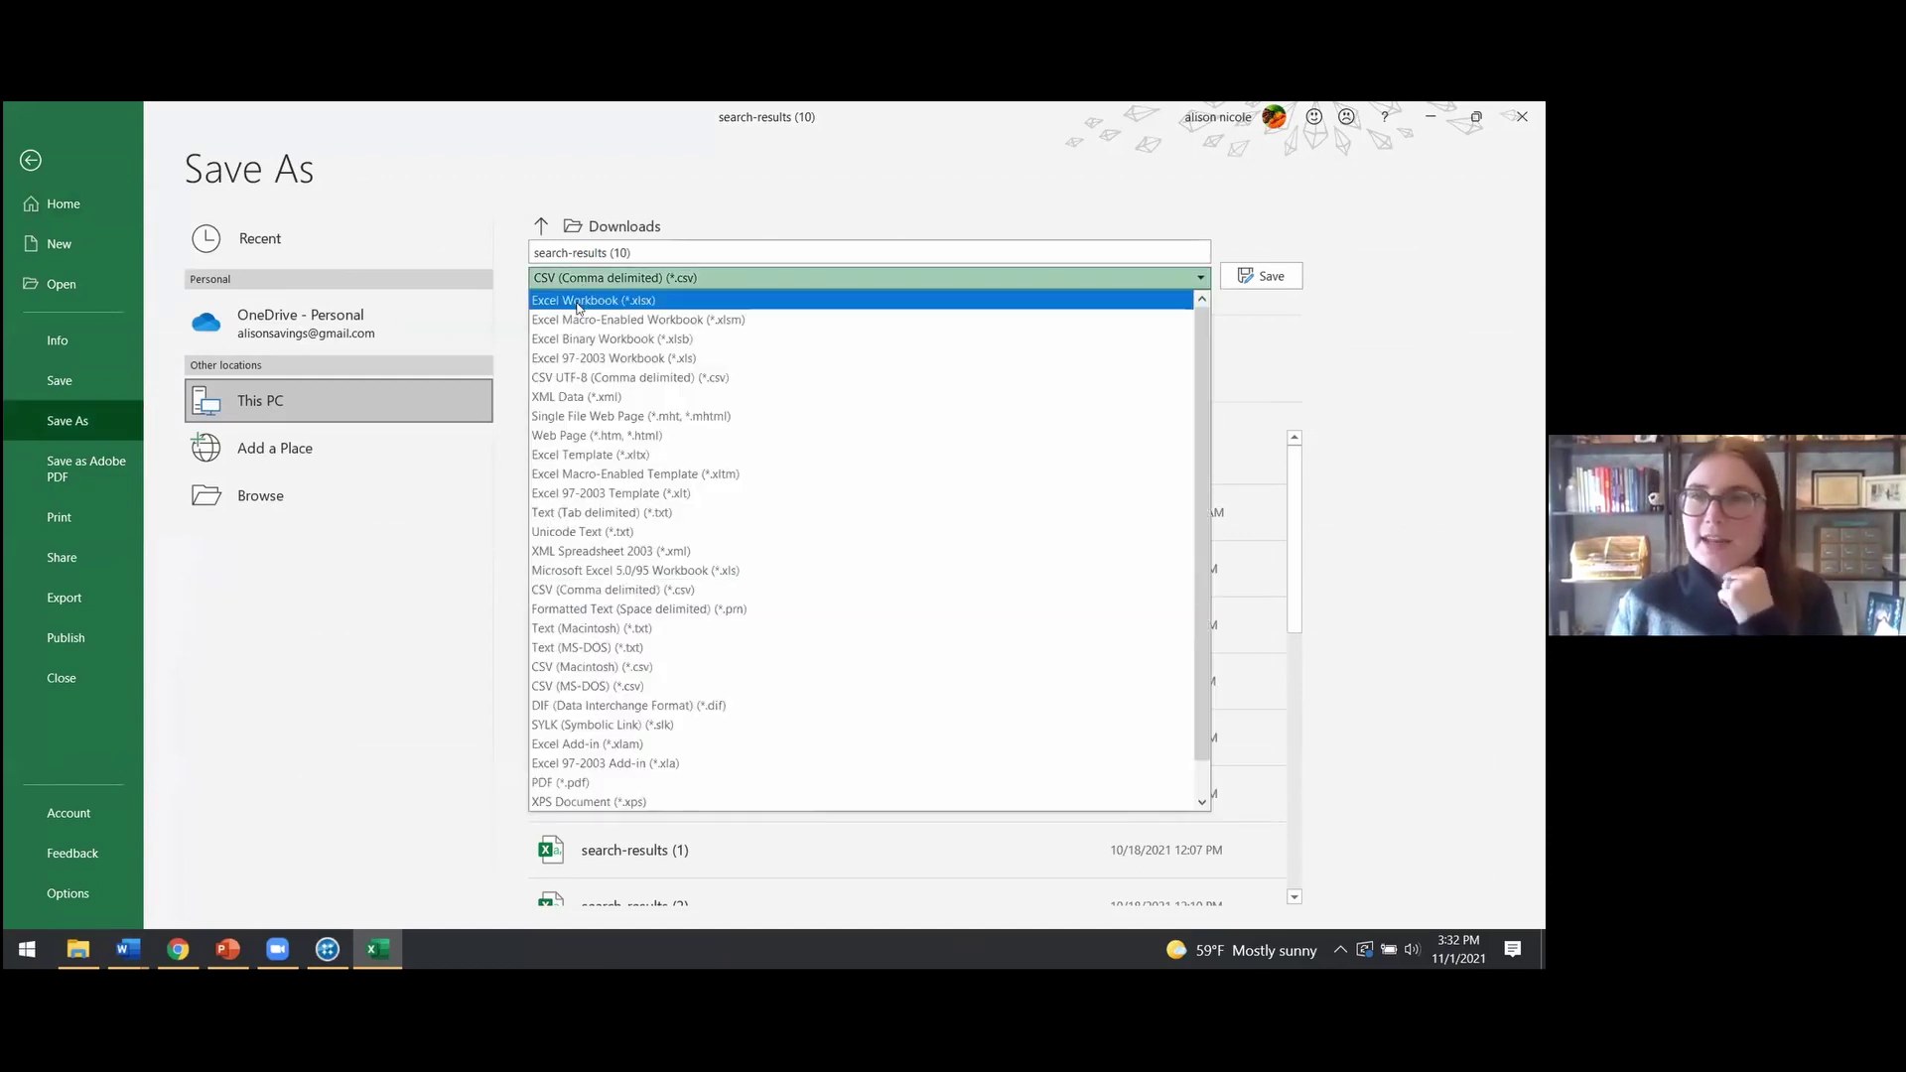
pyautogui.click(578, 300)
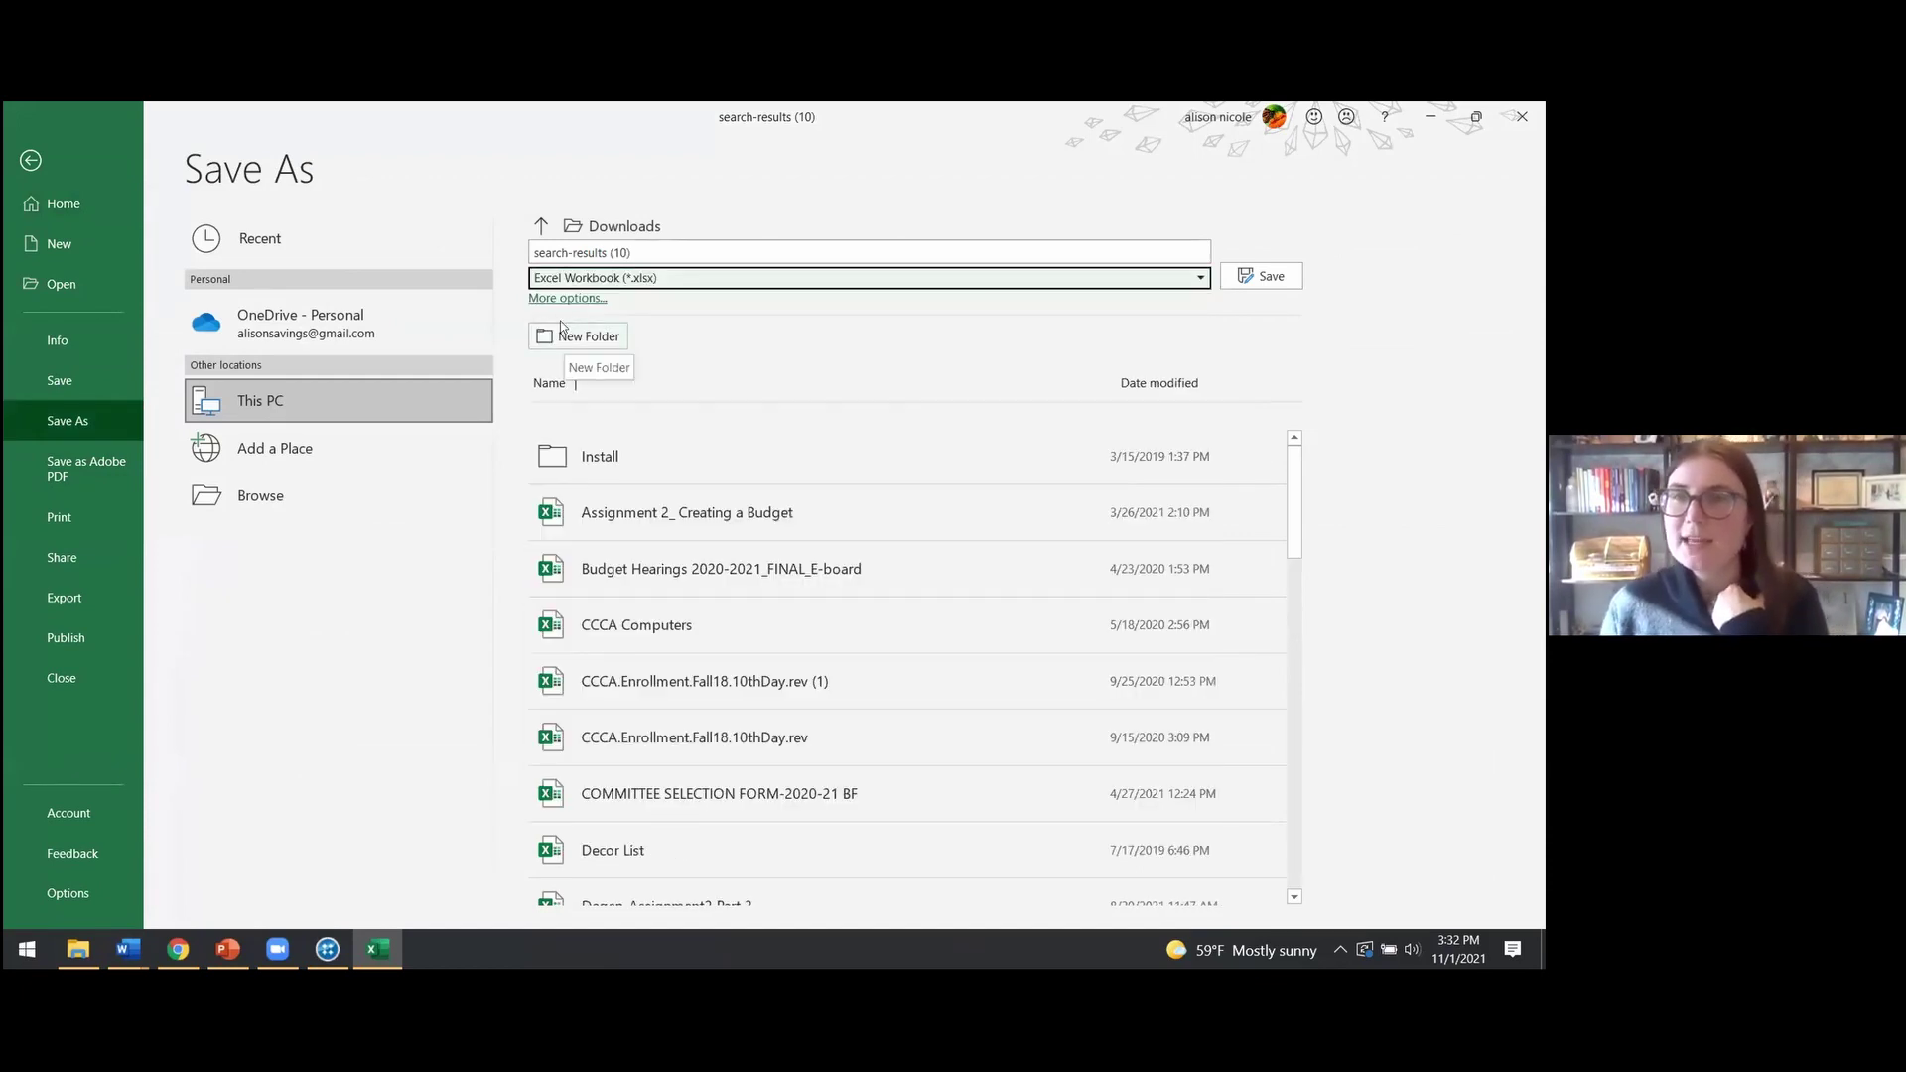
pyautogui.click(576, 299)
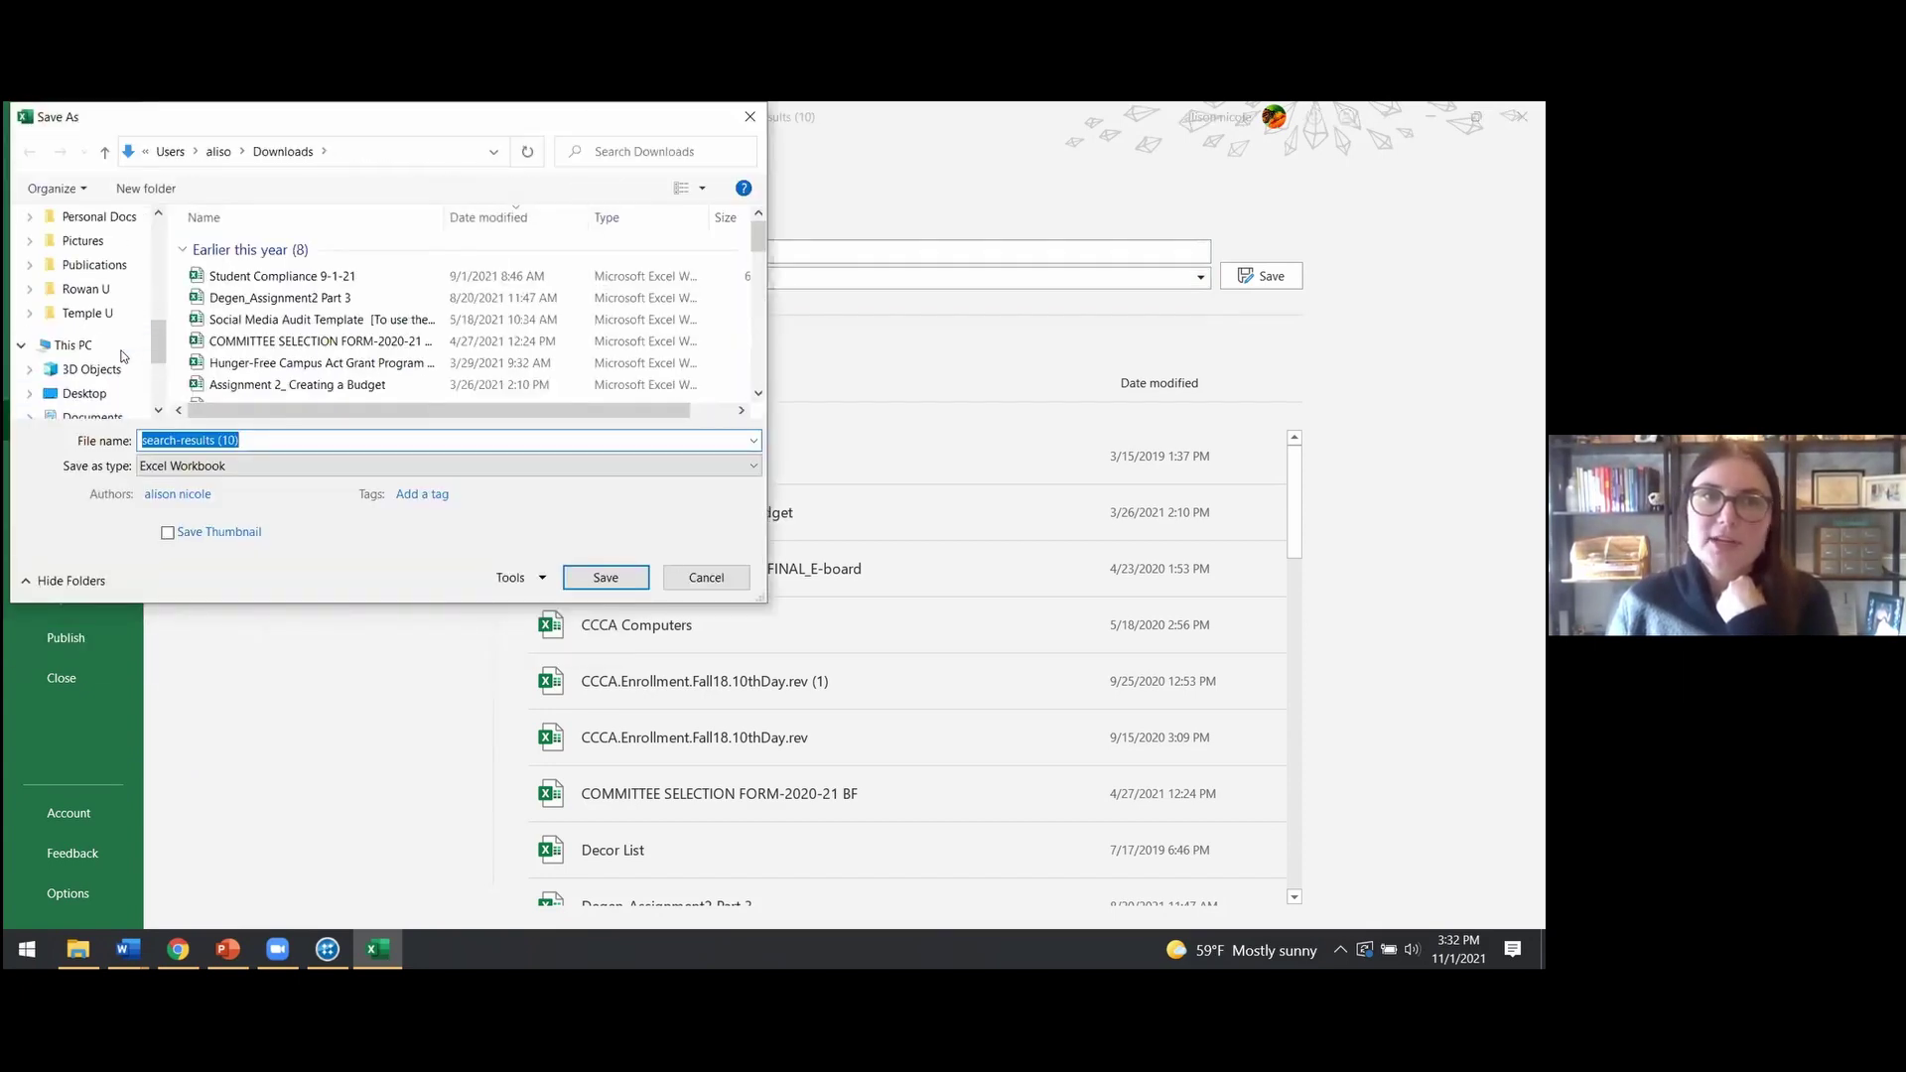
pyautogui.scroll(1, 111, 338)
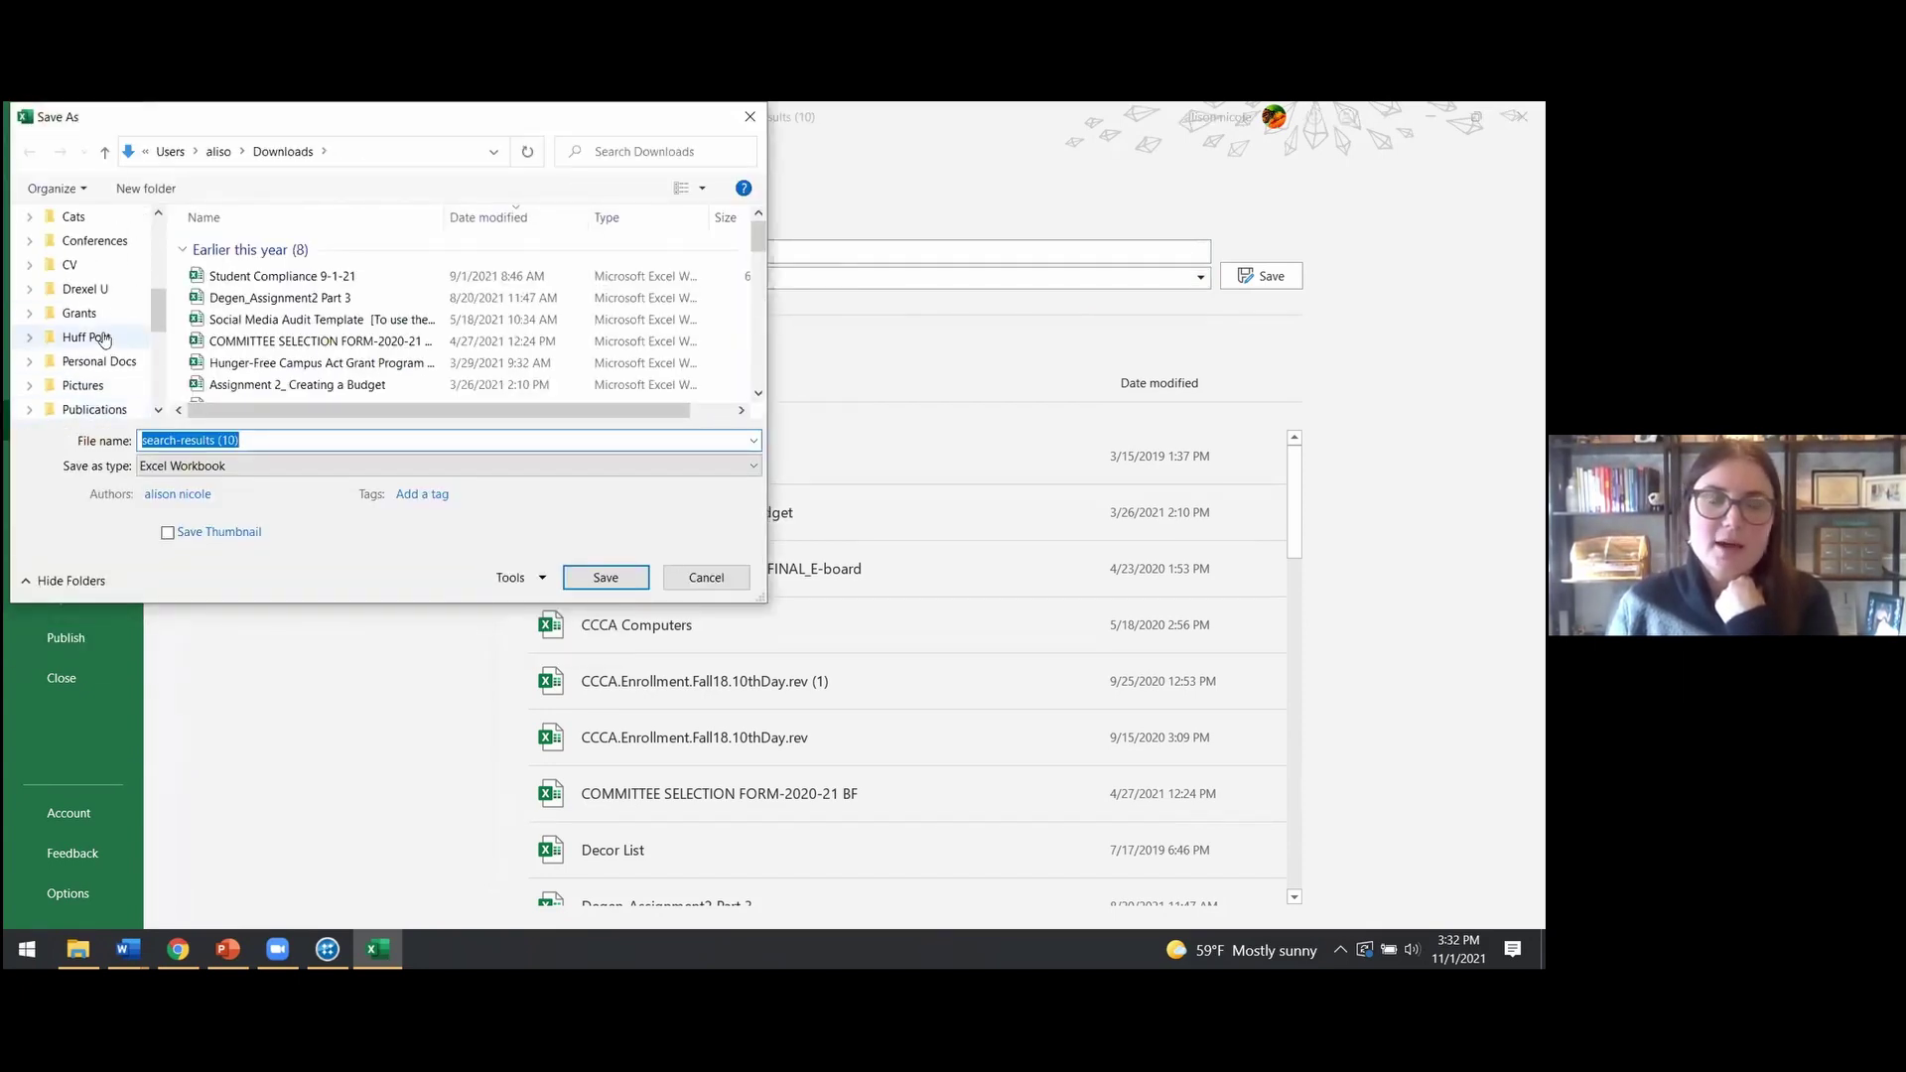
pyautogui.scroll(1, 109, 319)
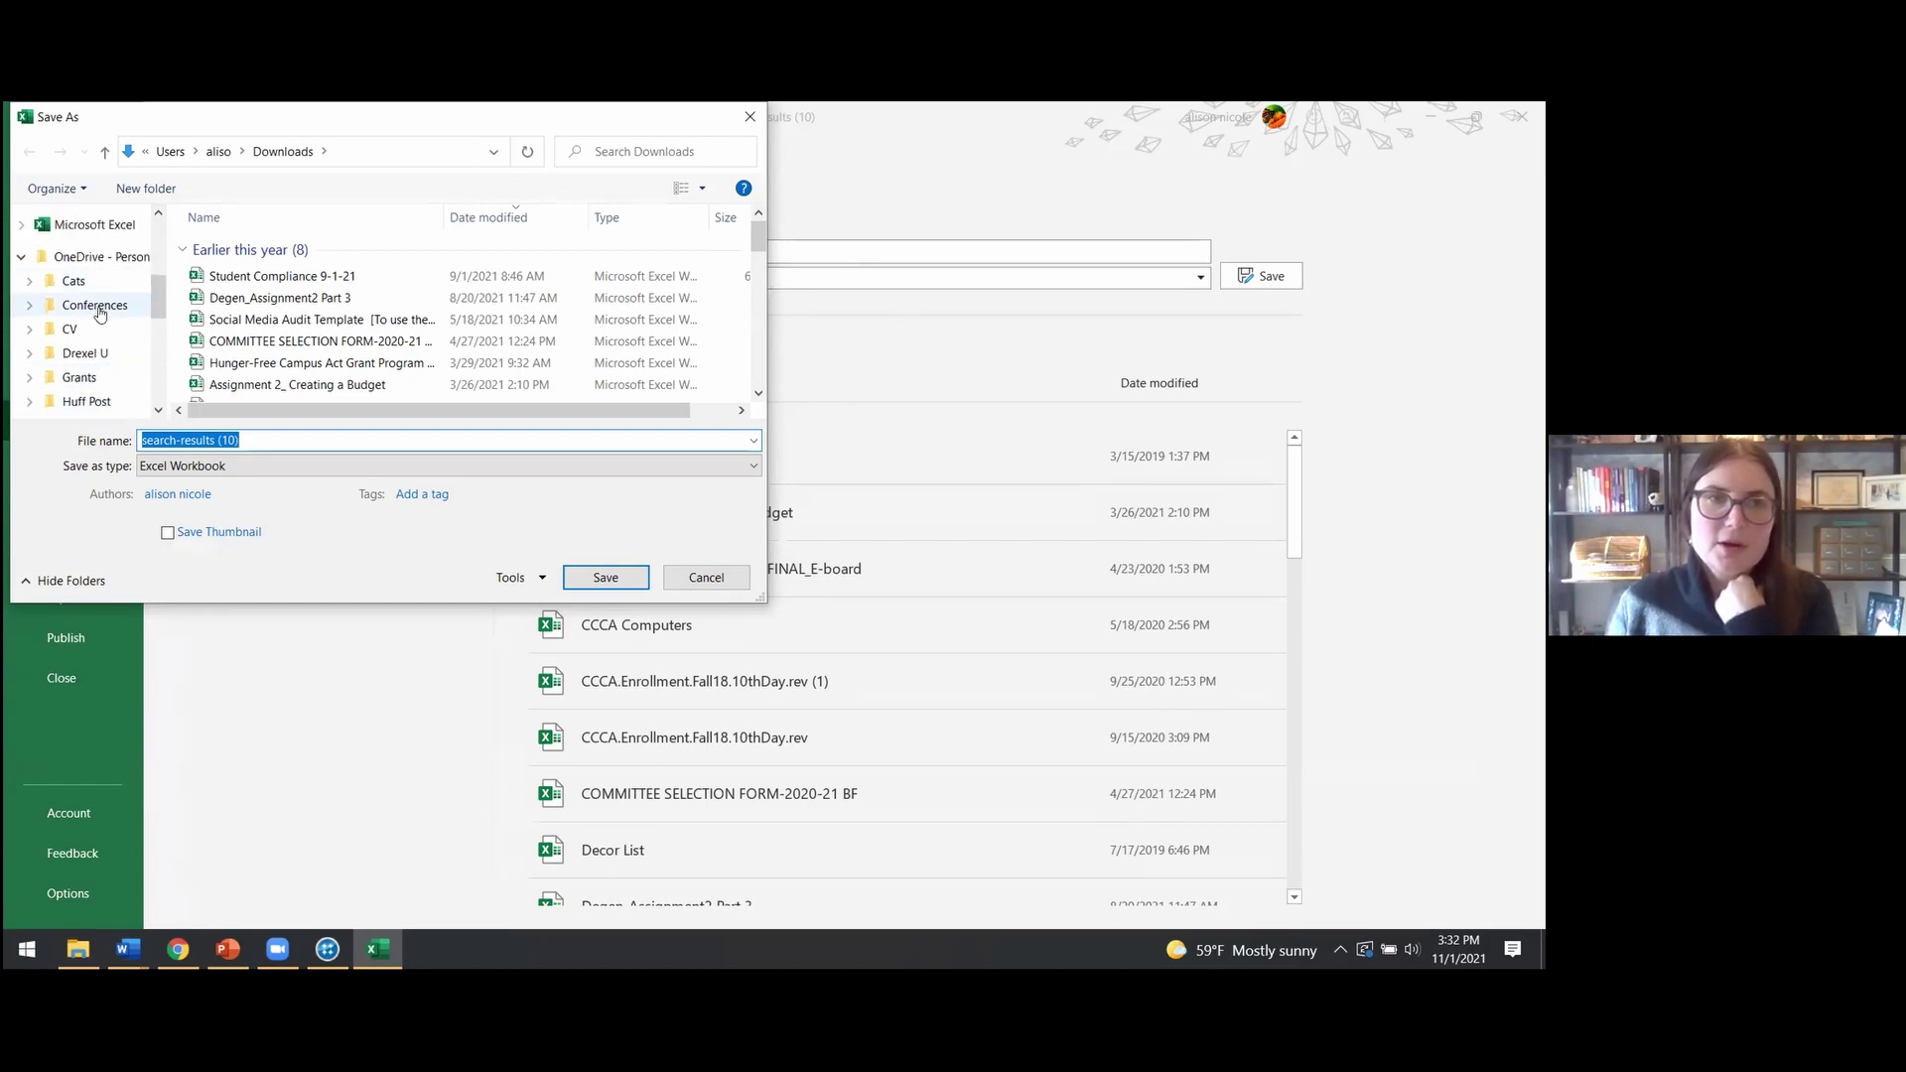
pyautogui.click(100, 314)
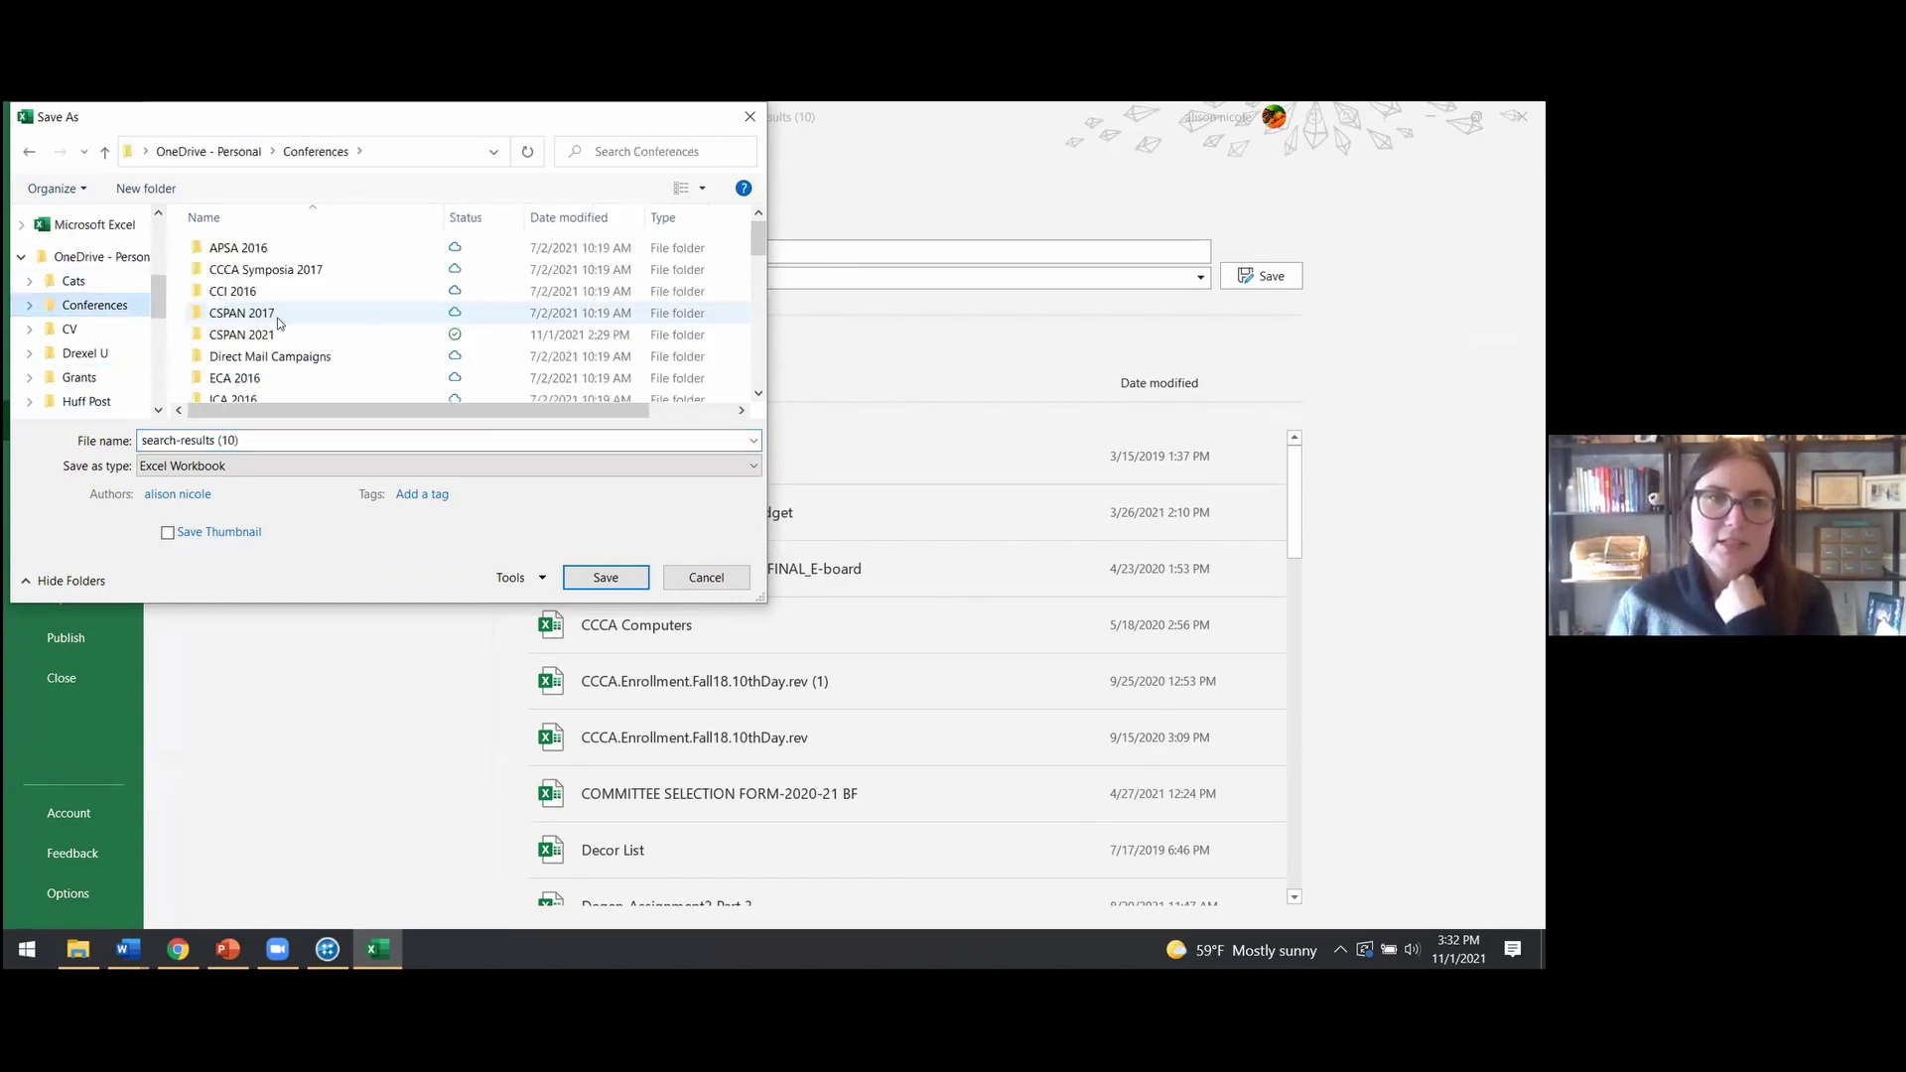
pyautogui.click(263, 335)
pyautogui.doubleClick(263, 335)
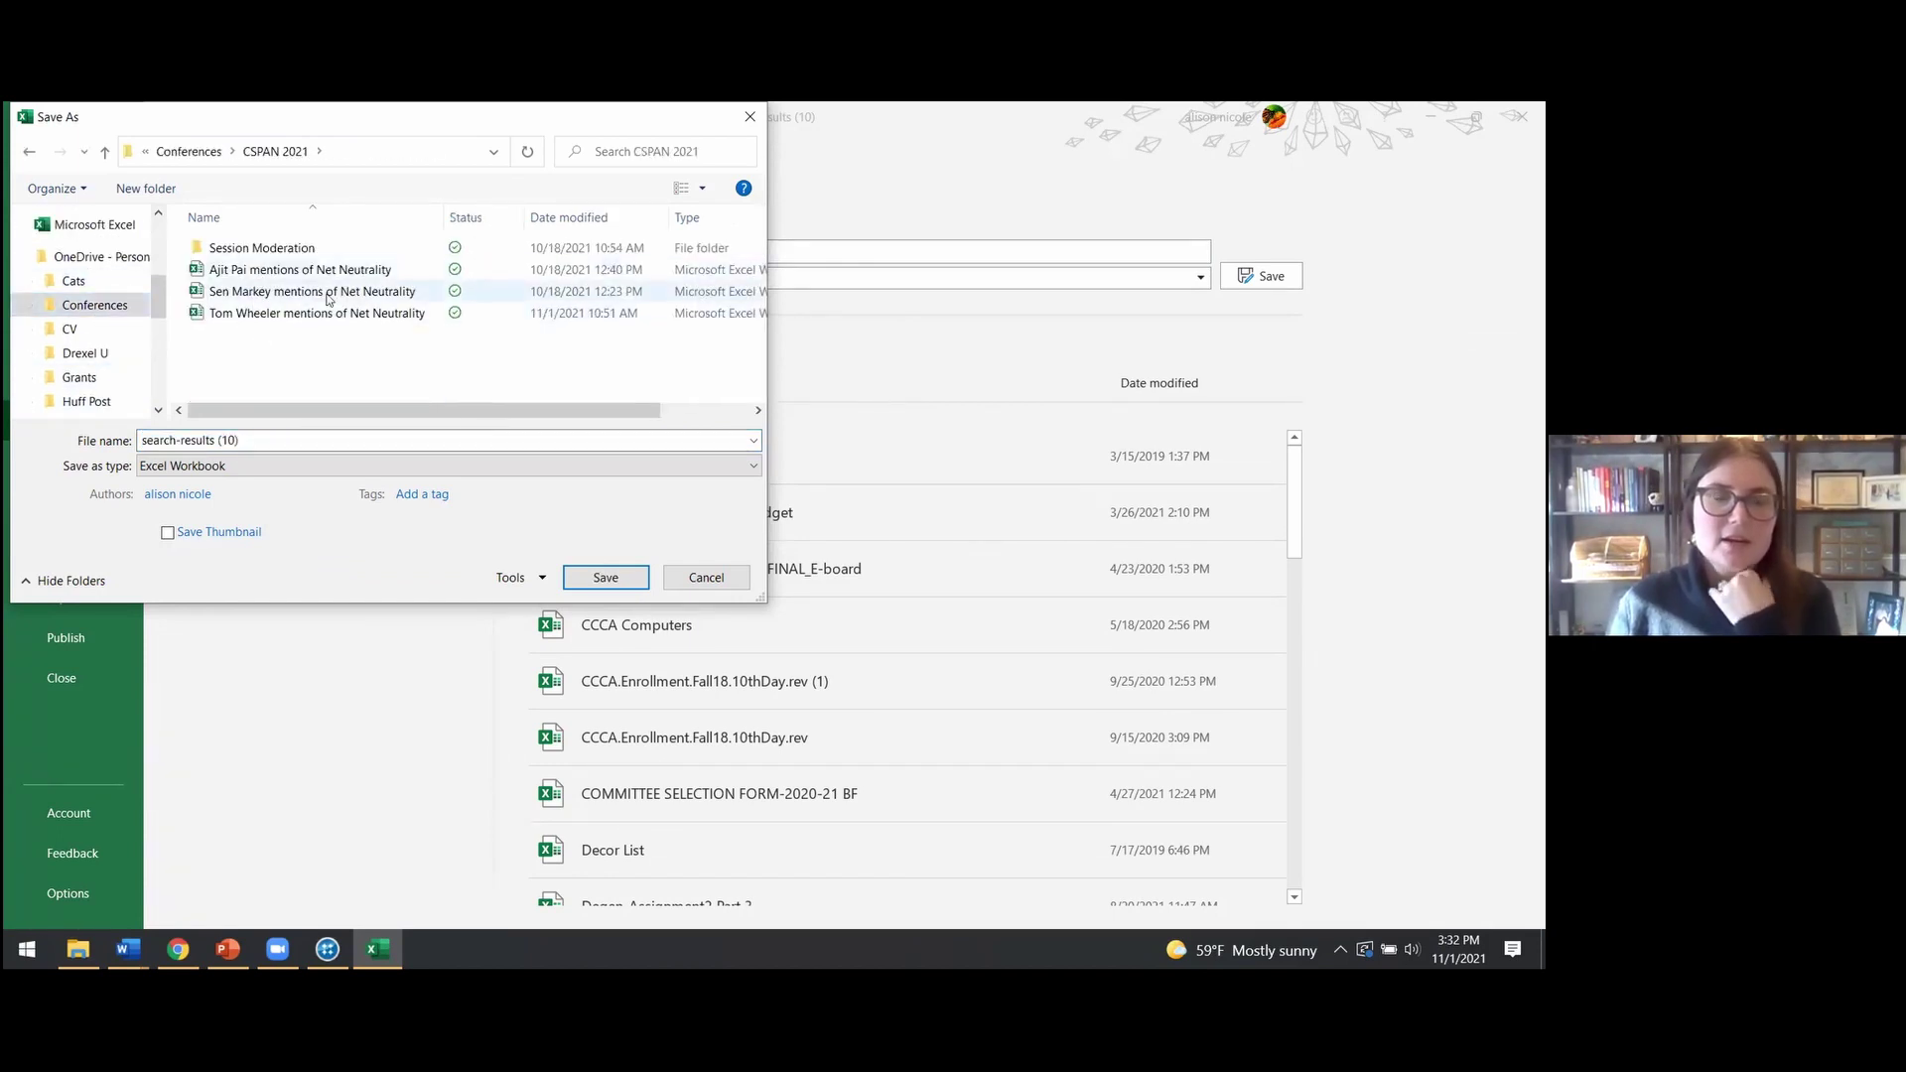
# Name the workbook "Ajit Pai mentions of Net Neutrality v2" based on the existing Ajit Pai file name and save it
pyautogui.click(293, 270)
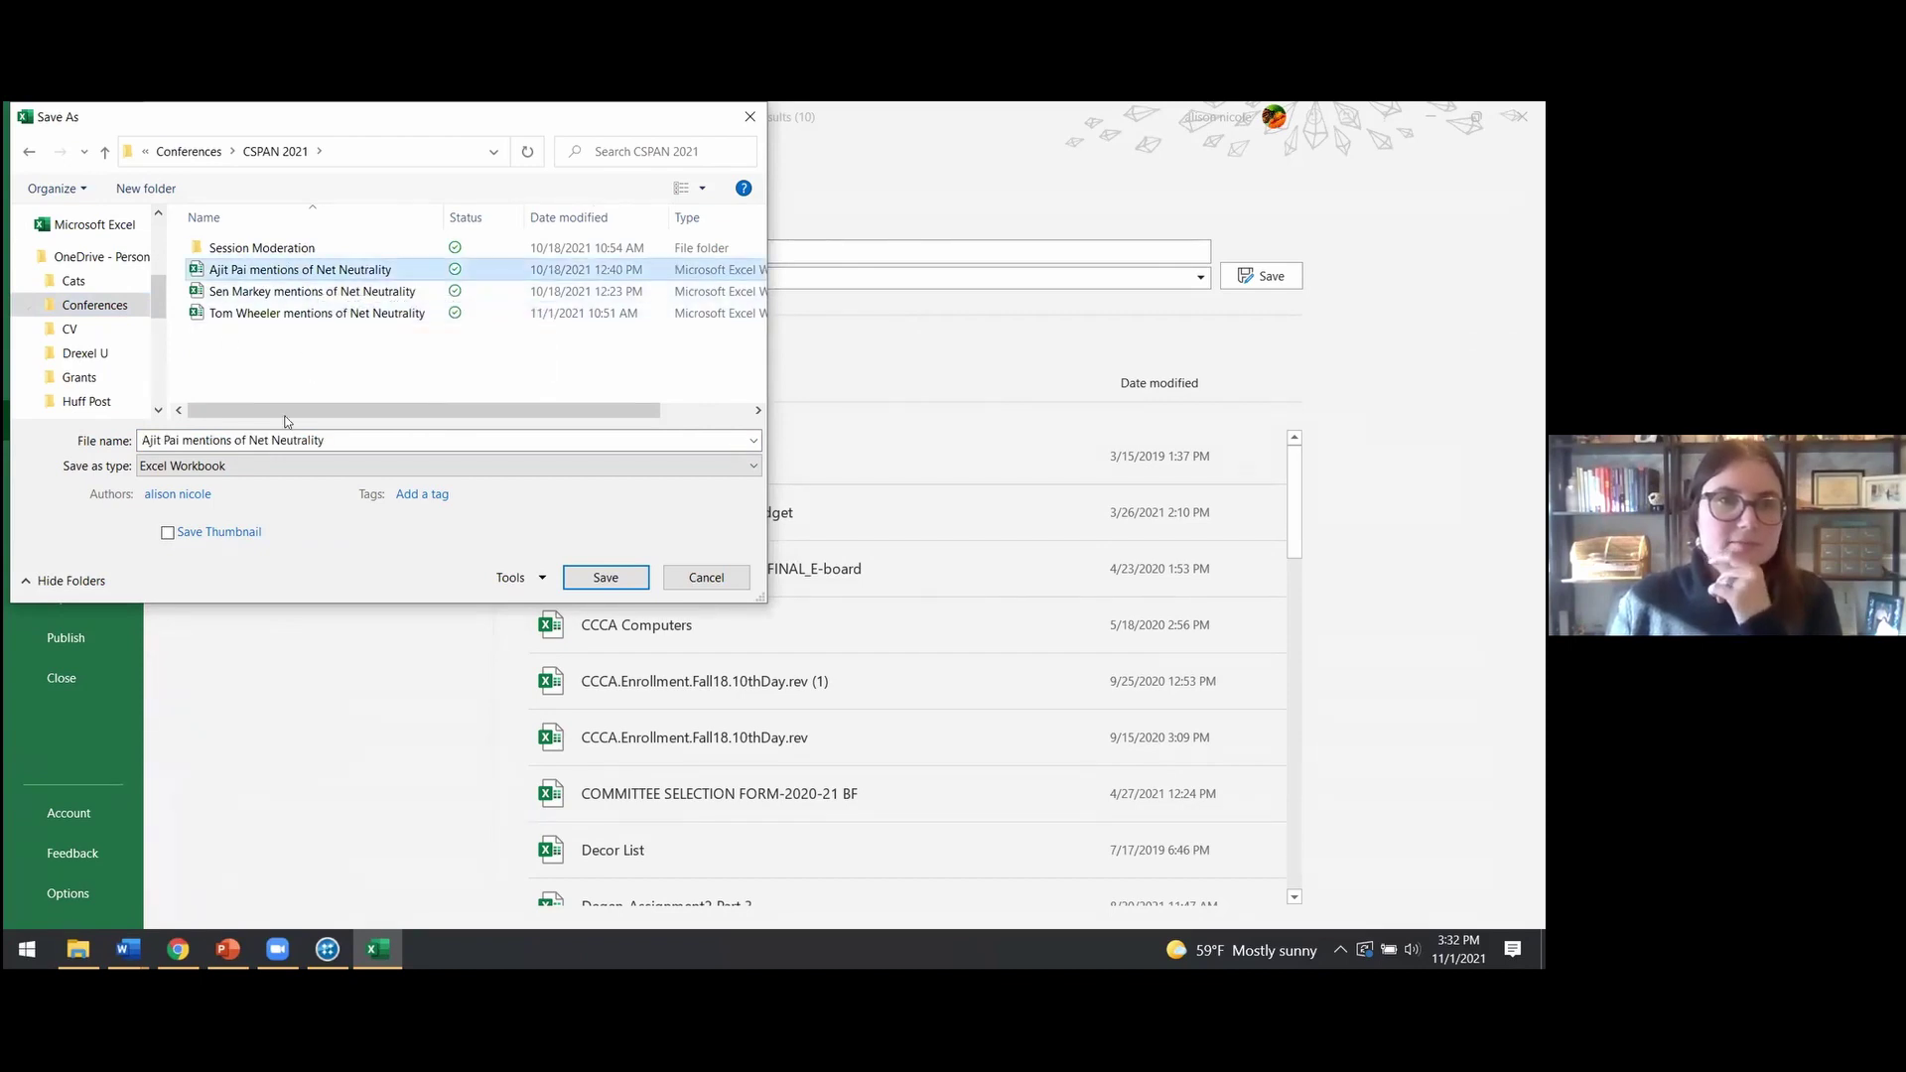
pyautogui.moveTo(142, 441); pyautogui.dragTo(327, 443)
pyautogui.click(329, 441)
pyautogui.write('v')
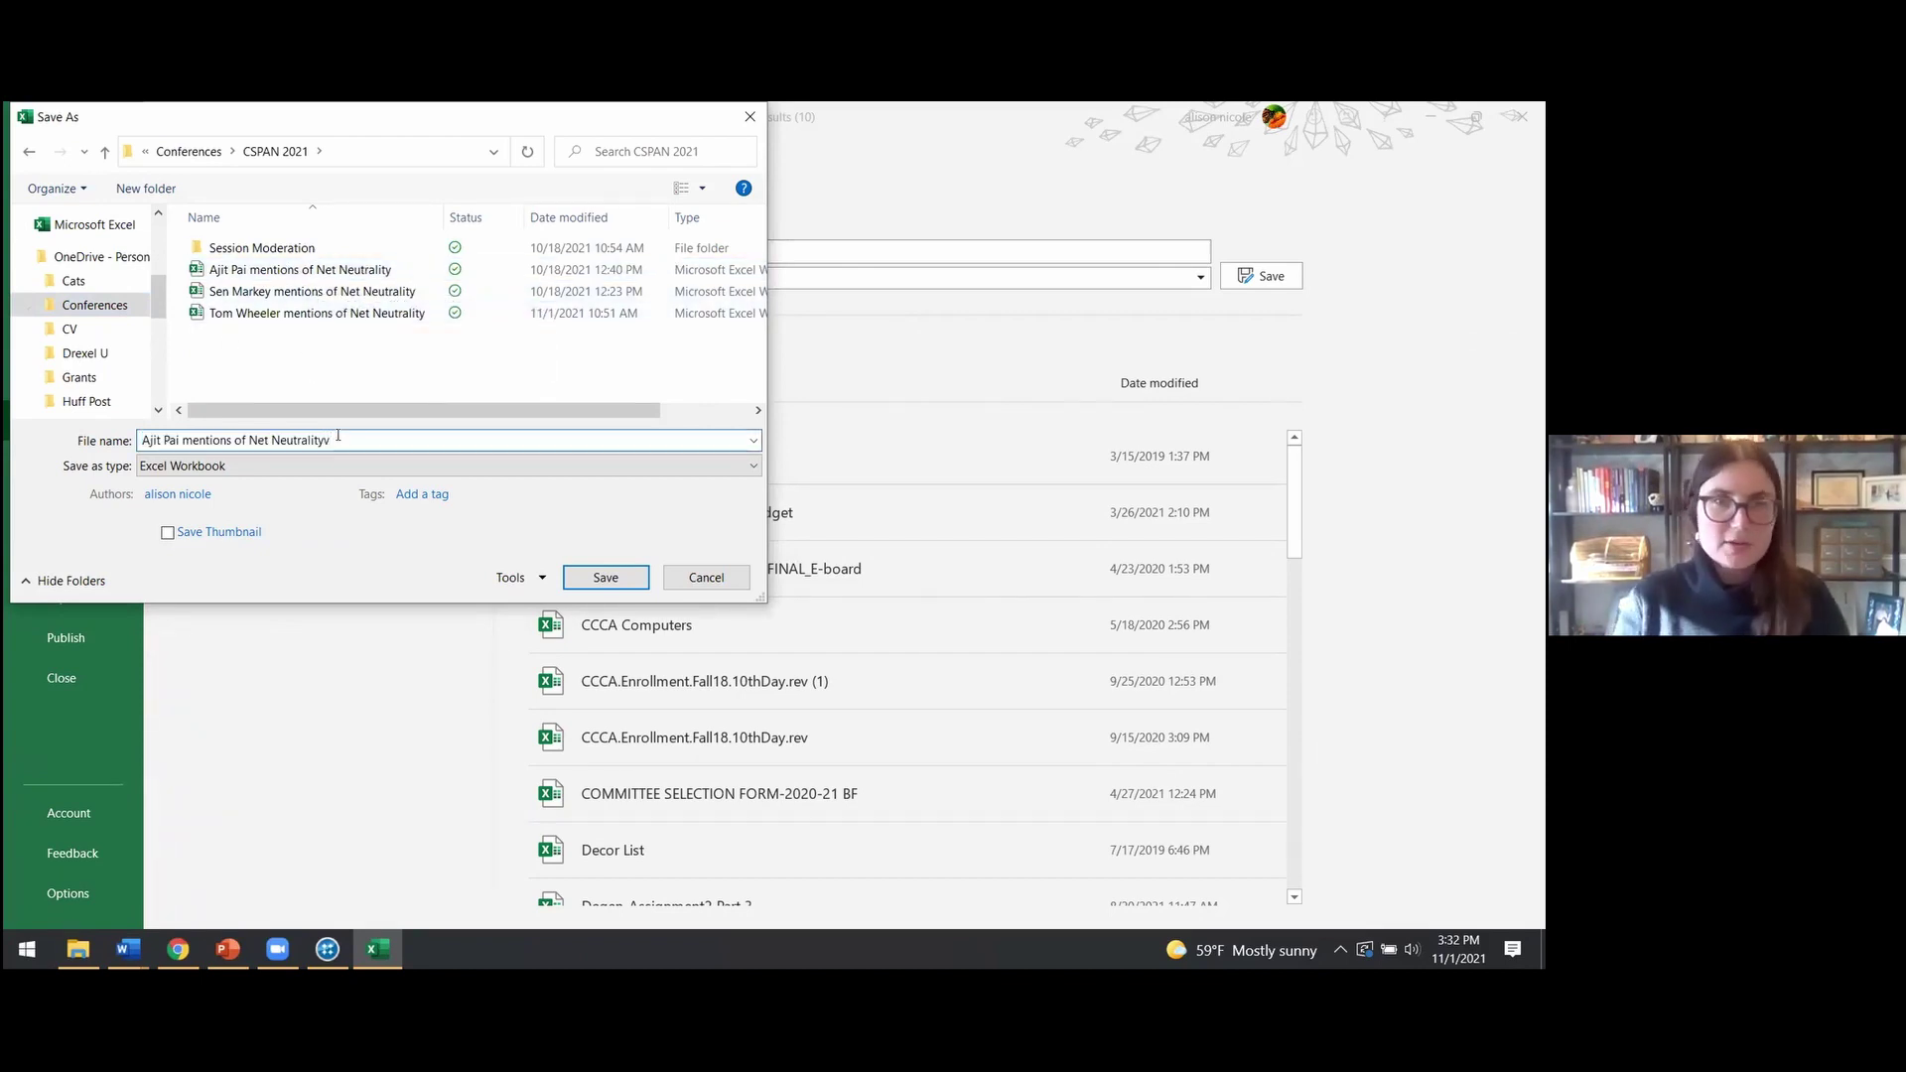
pyautogui.press('BackSpace')
pyautogui.write('v')
pyautogui.hotkey('ctrl', 'a')
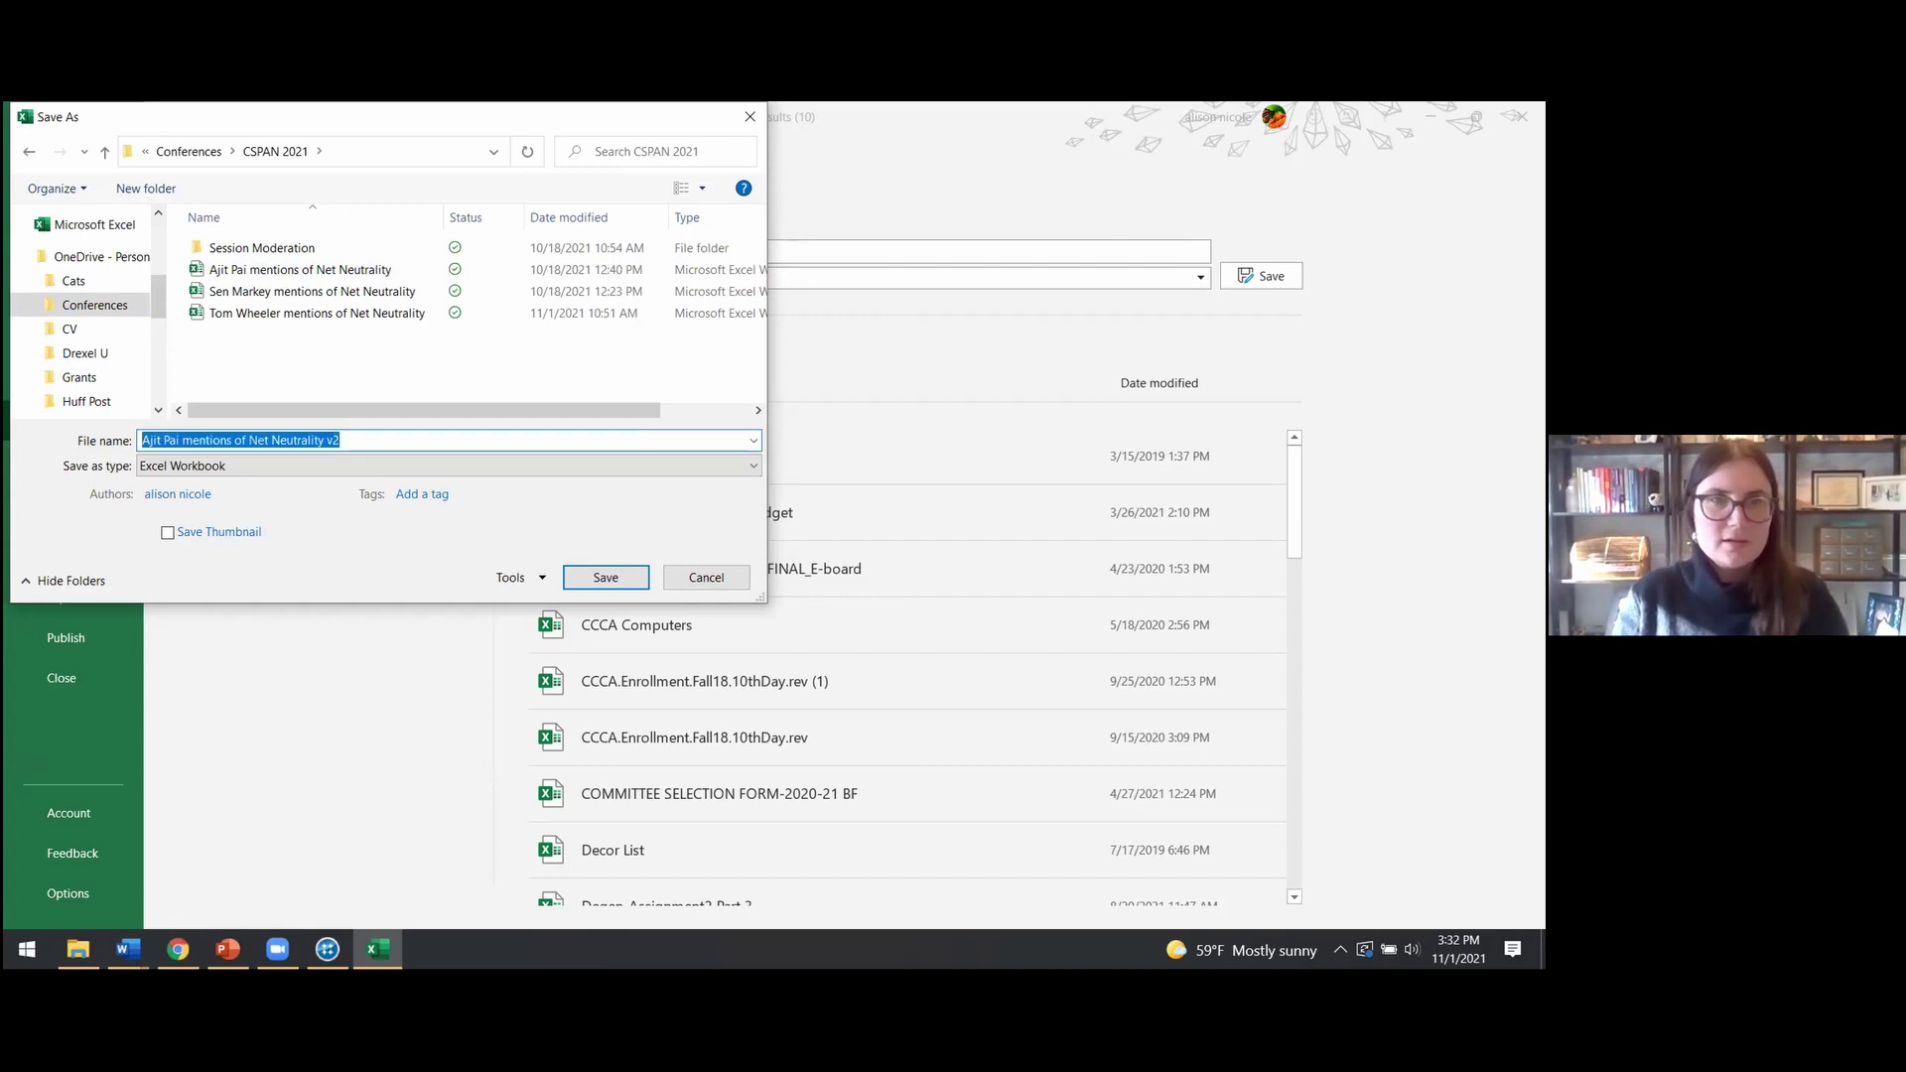
pyautogui.press('Escape')
pyautogui.press('Escape')
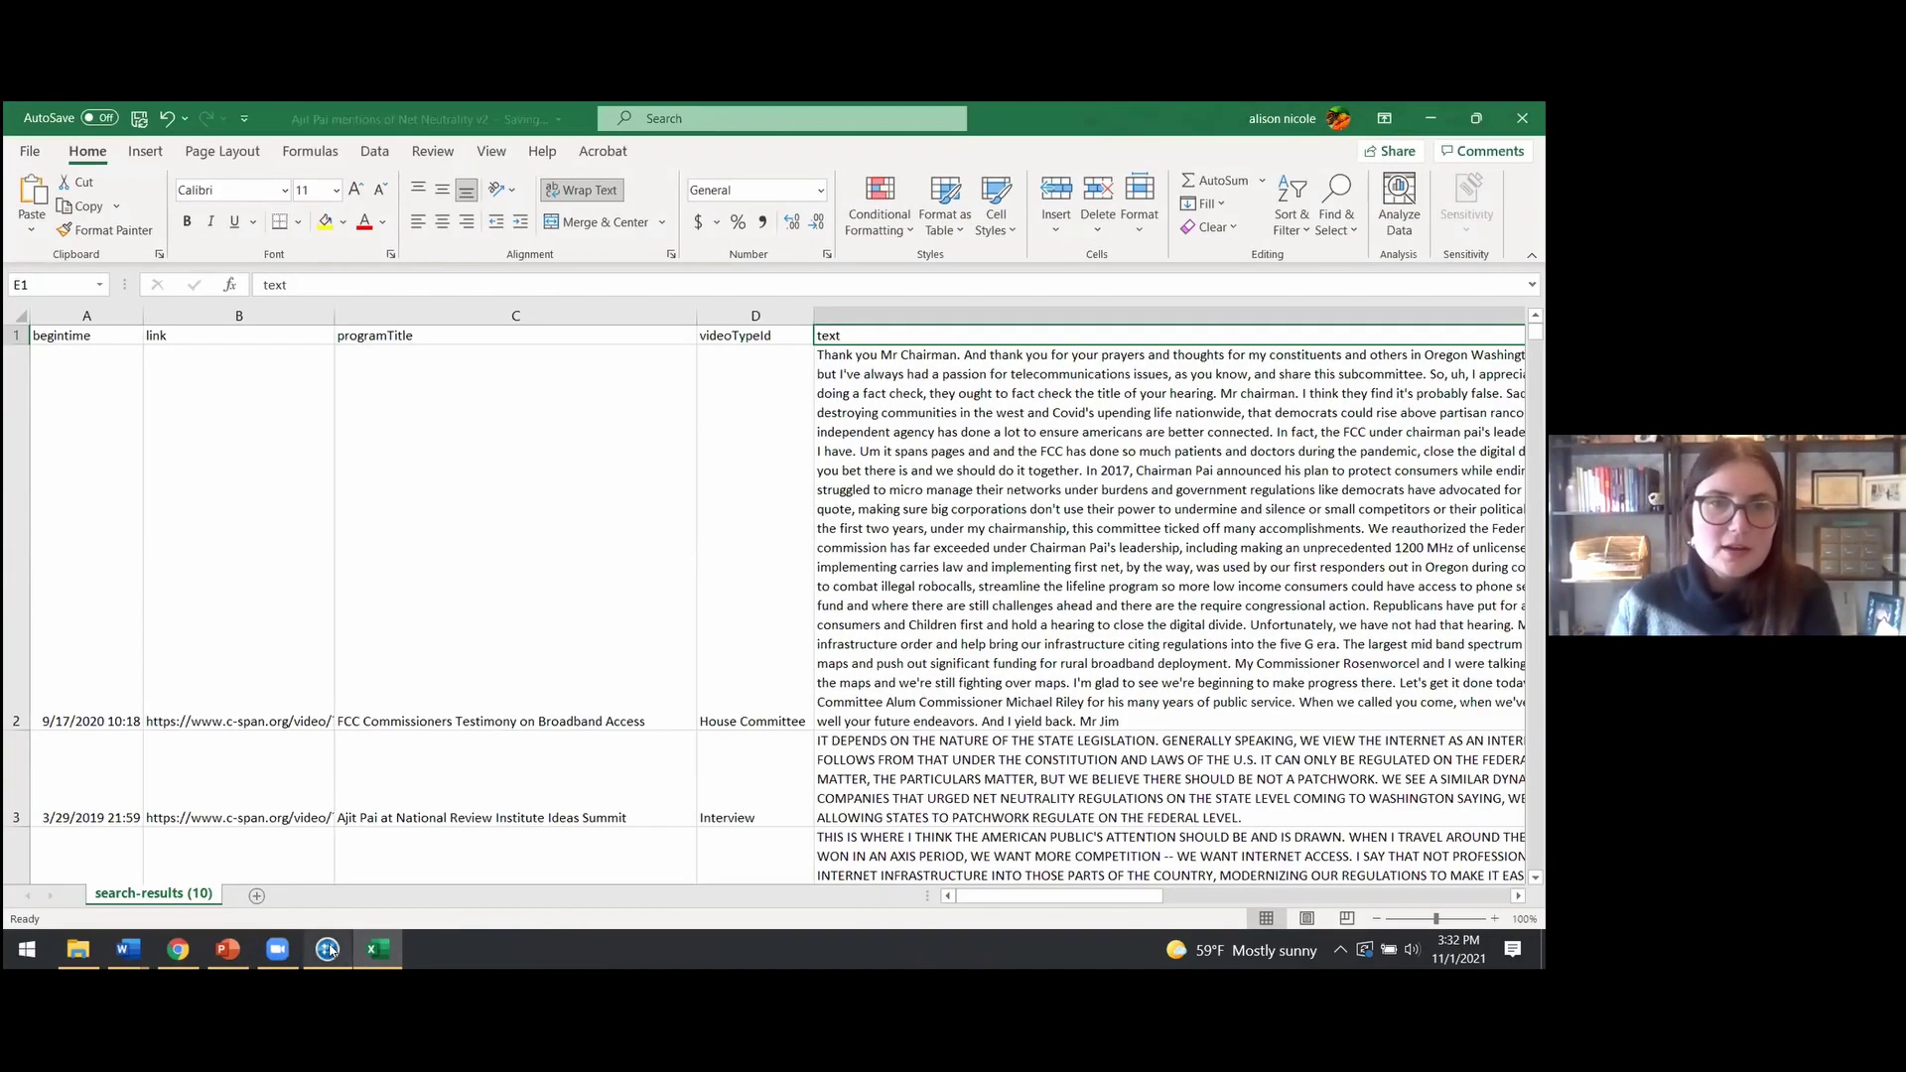
# Switch to NVivo, save the open project and create a new project titled "Ajit Pai Mentions of Net Neutrality - Demo"
pyautogui.moveTo(330, 948)
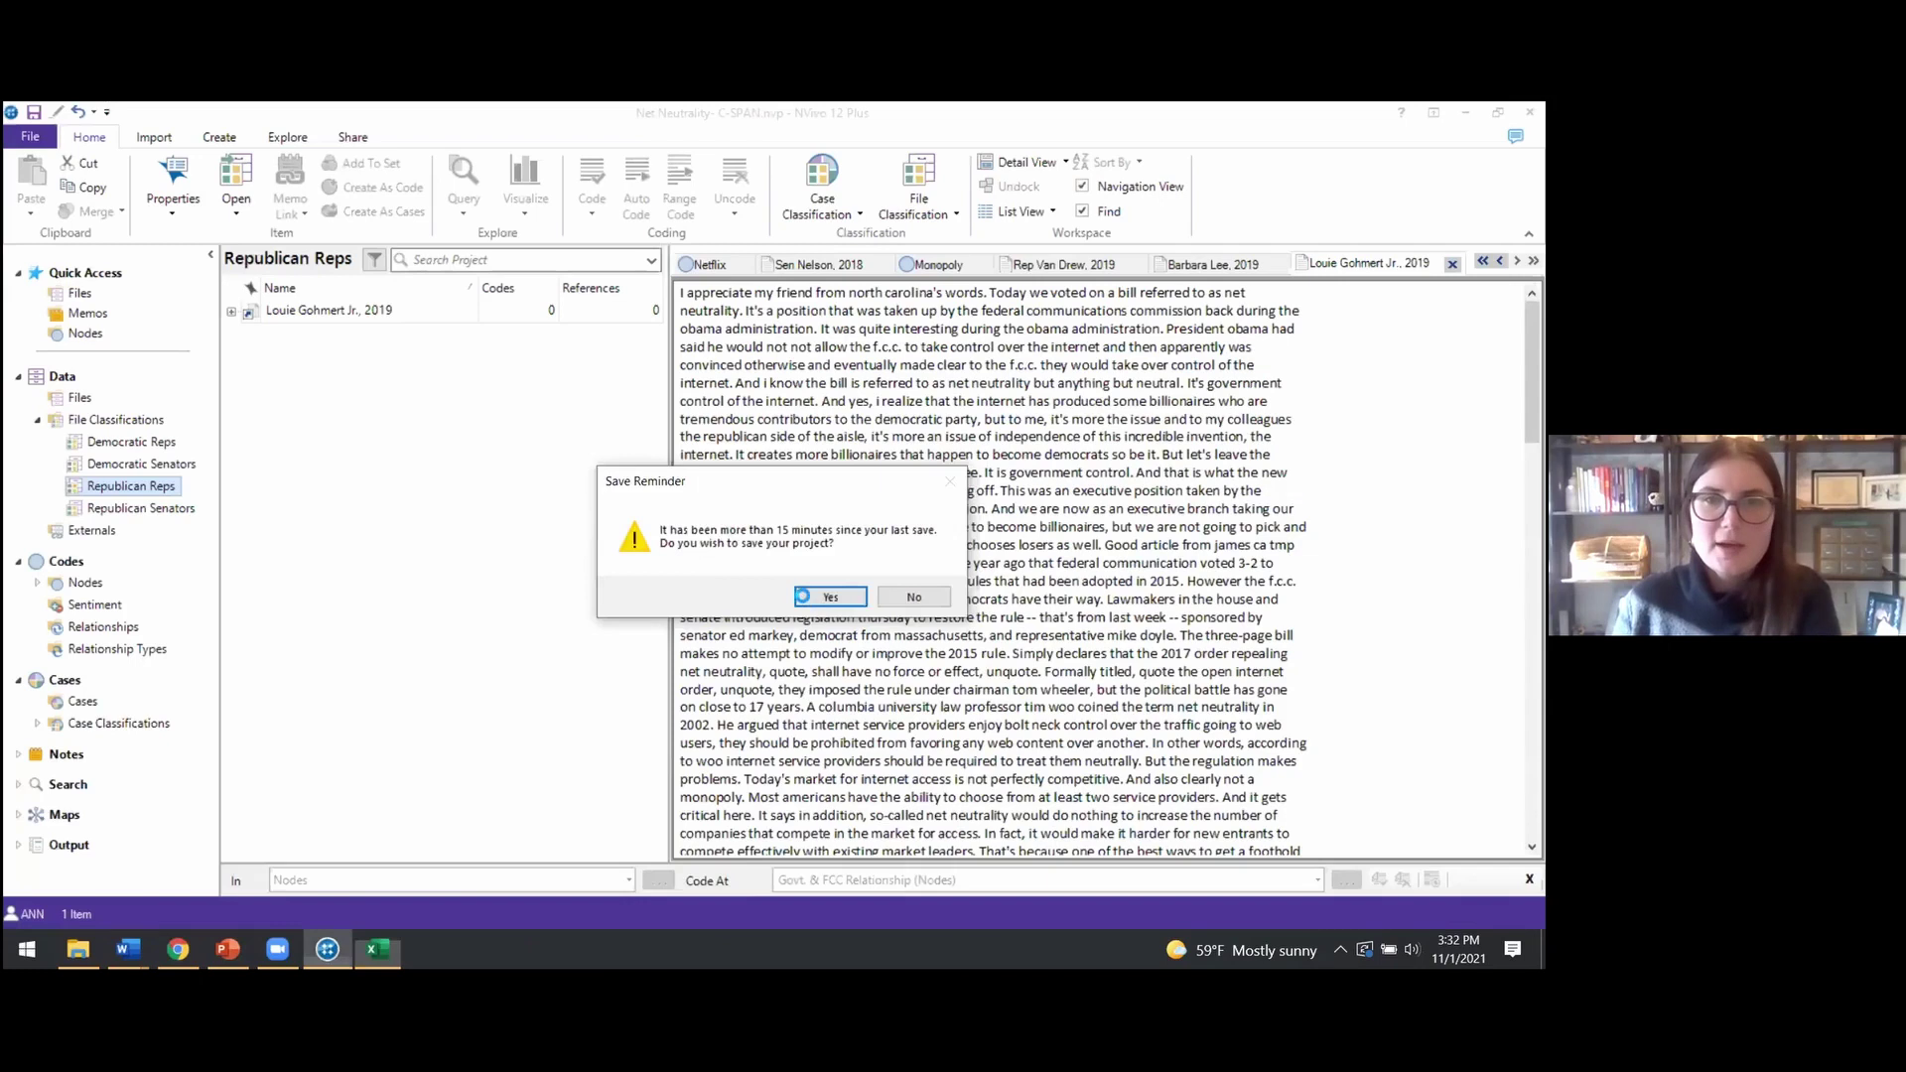
pyautogui.click(839, 598)
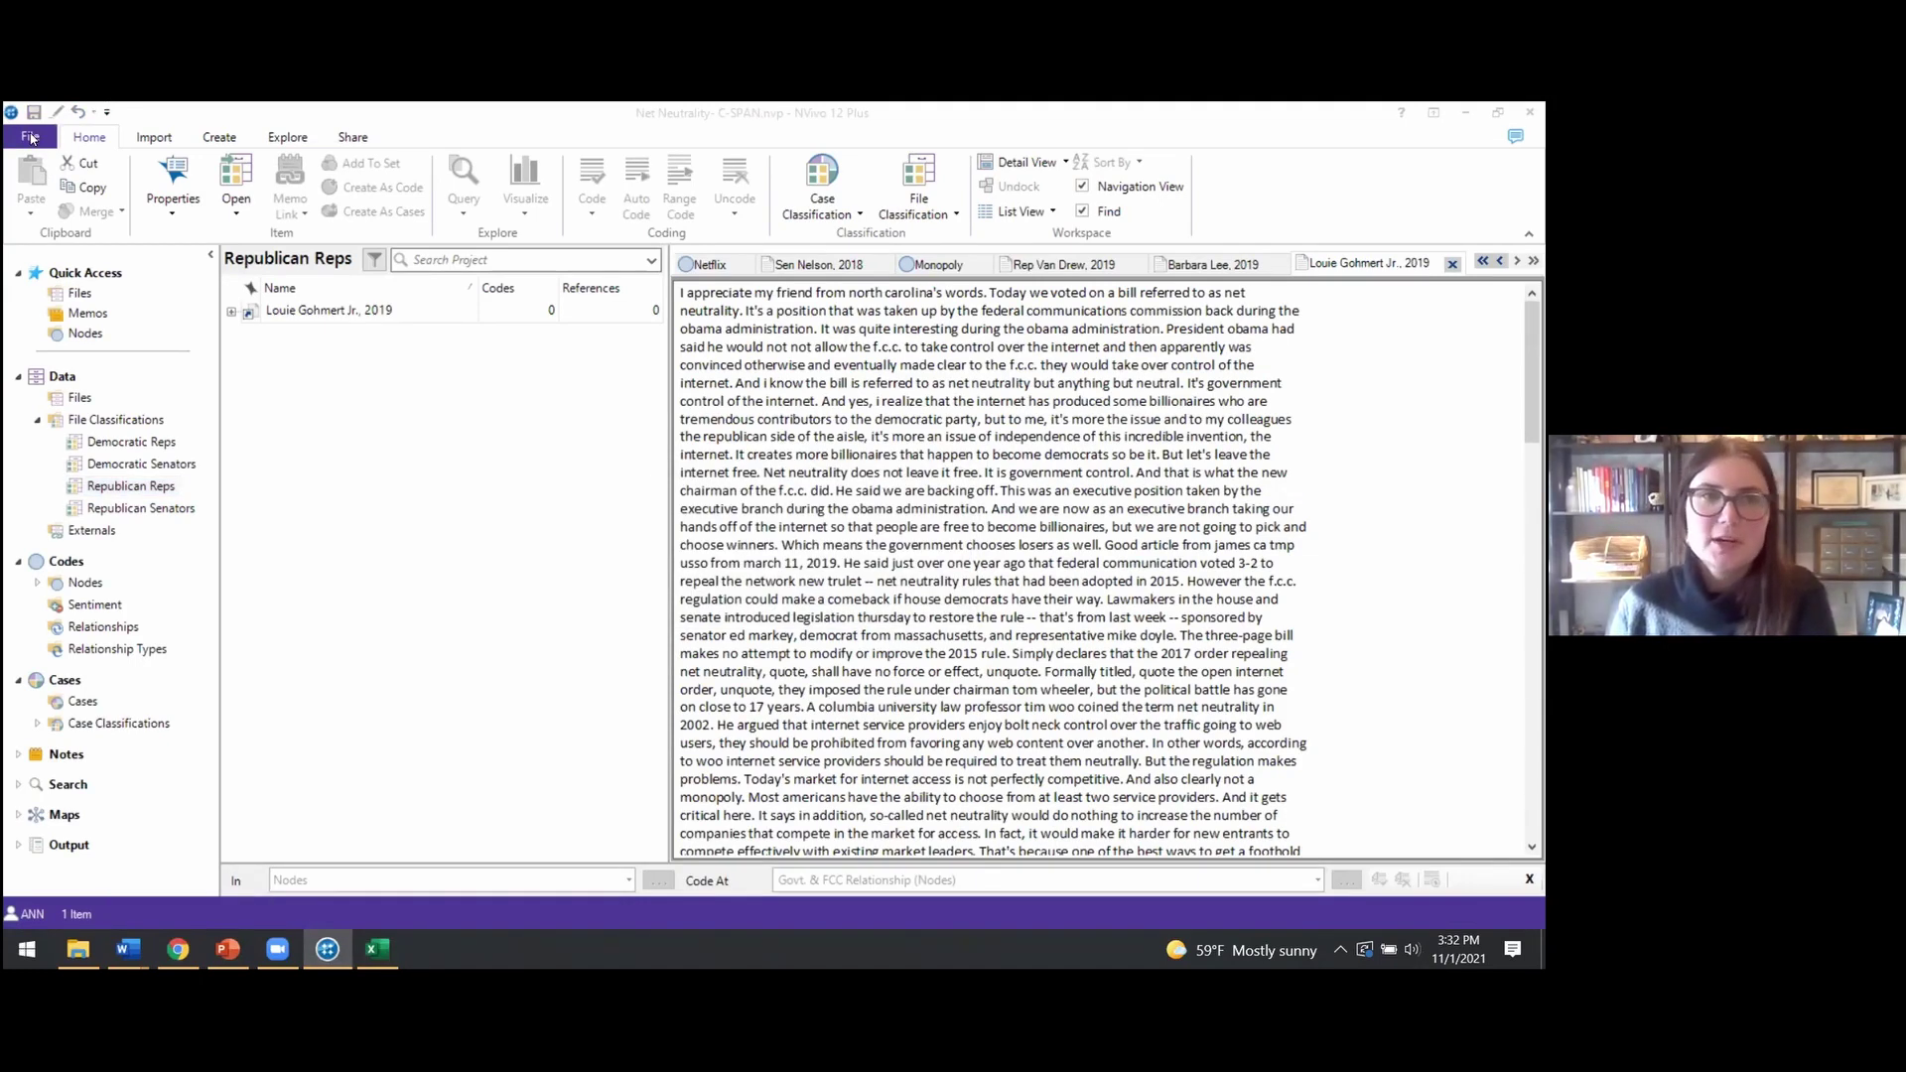
pyautogui.click(30, 137)
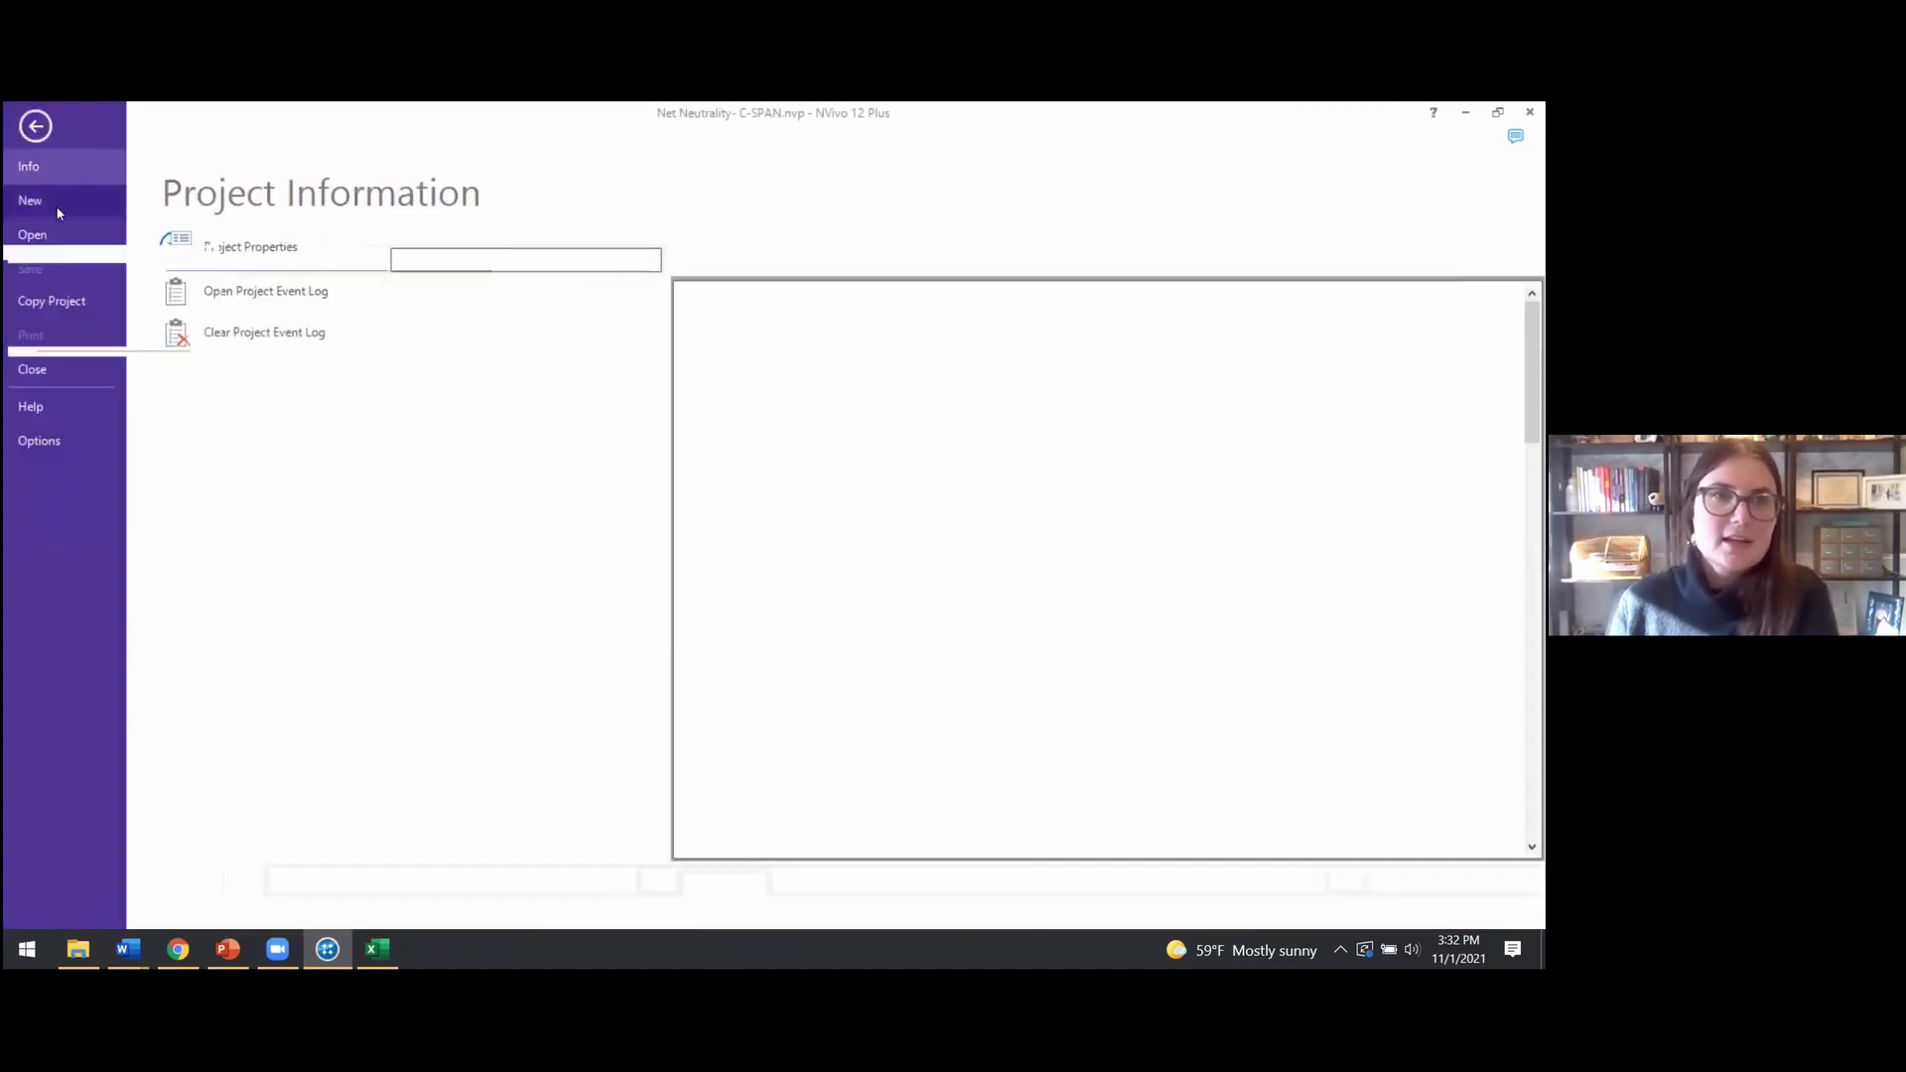
pyautogui.click(29, 201)
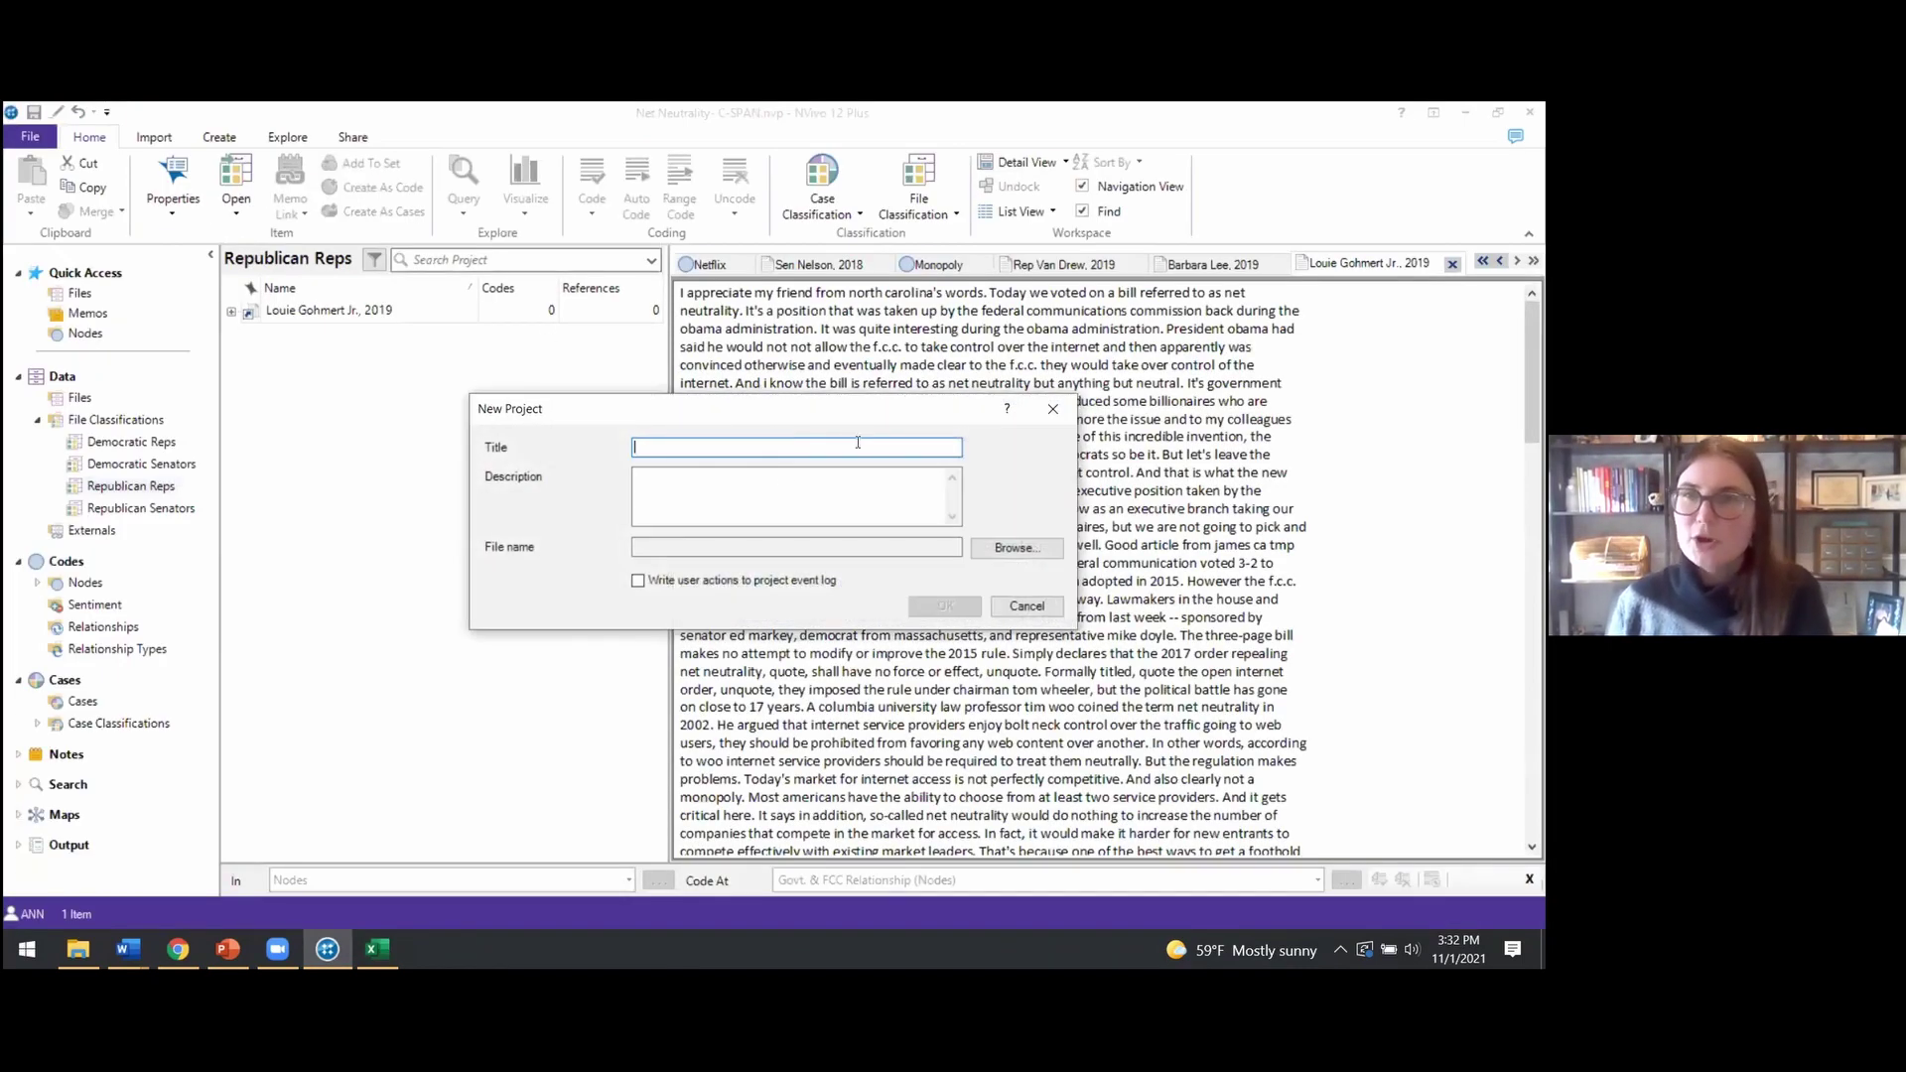
pyautogui.write('Ajt Pa')
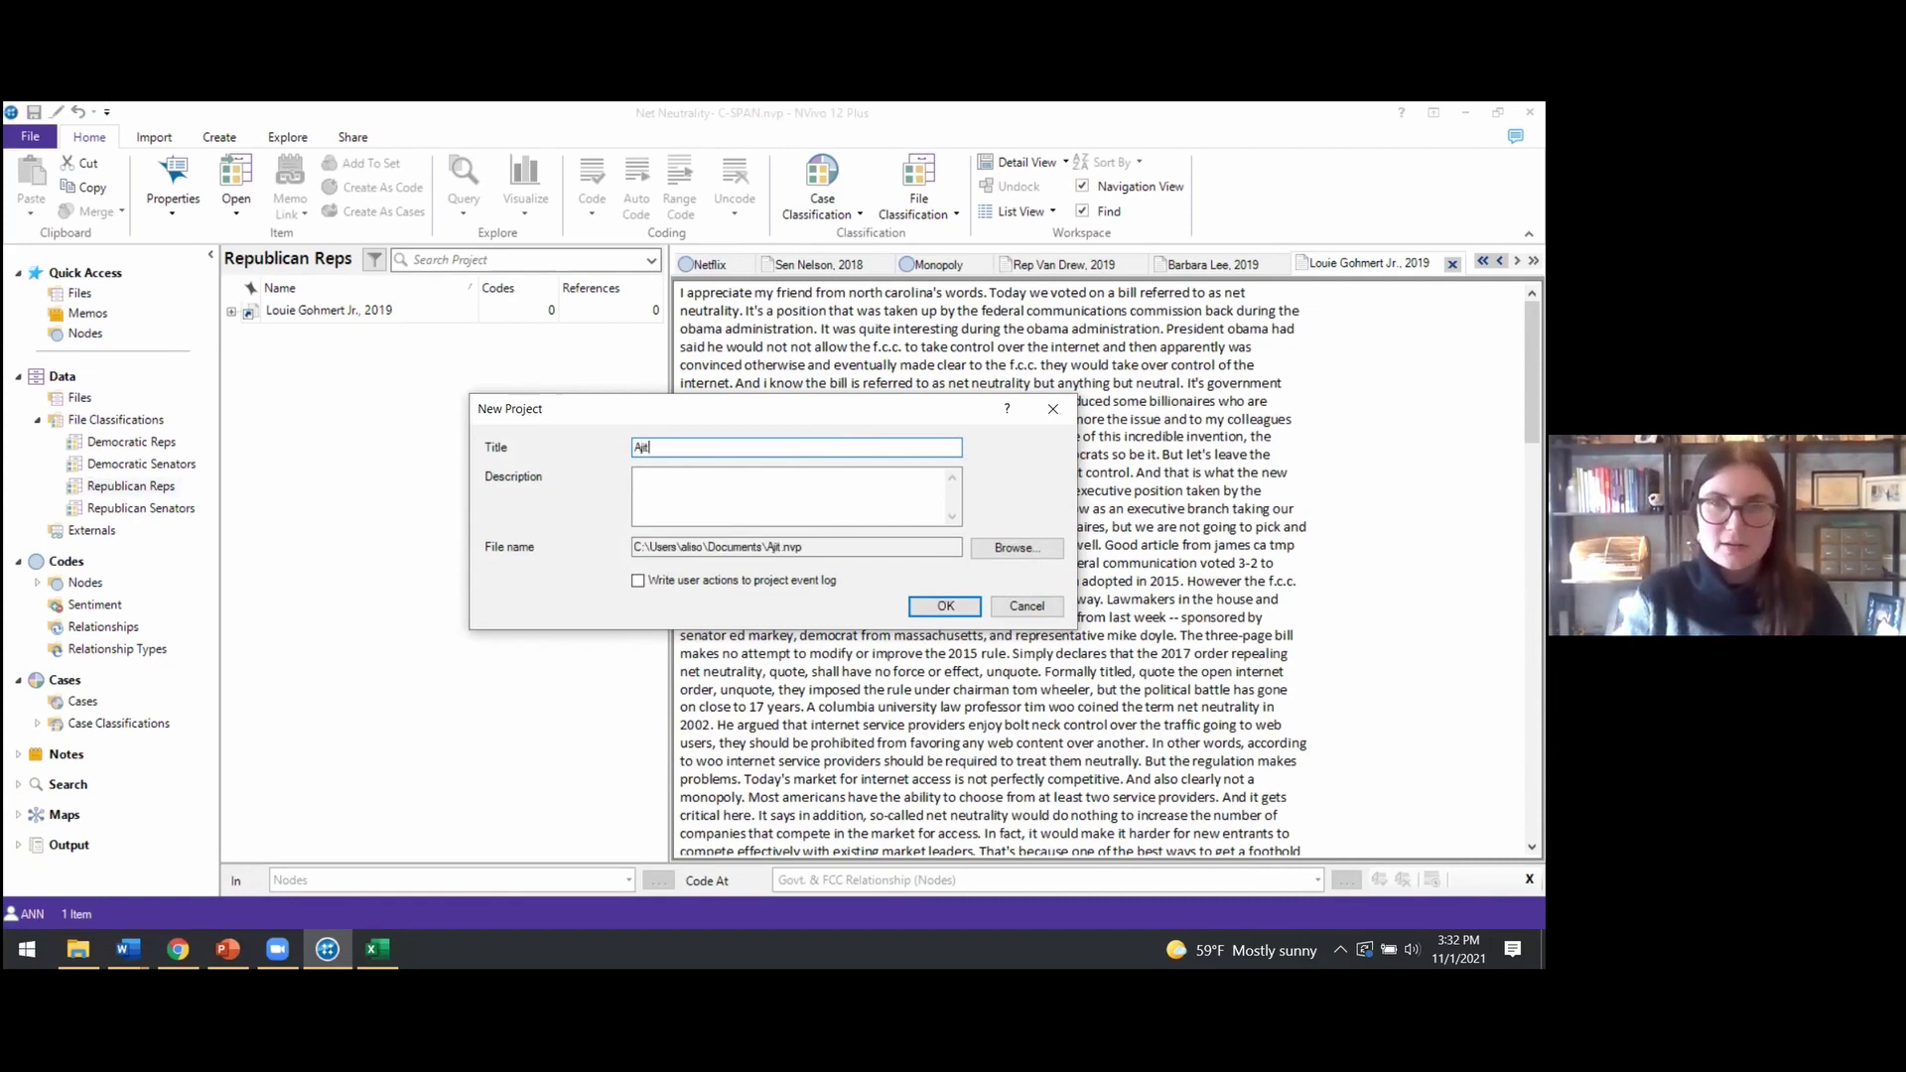
pyautogui.write('i Ment')
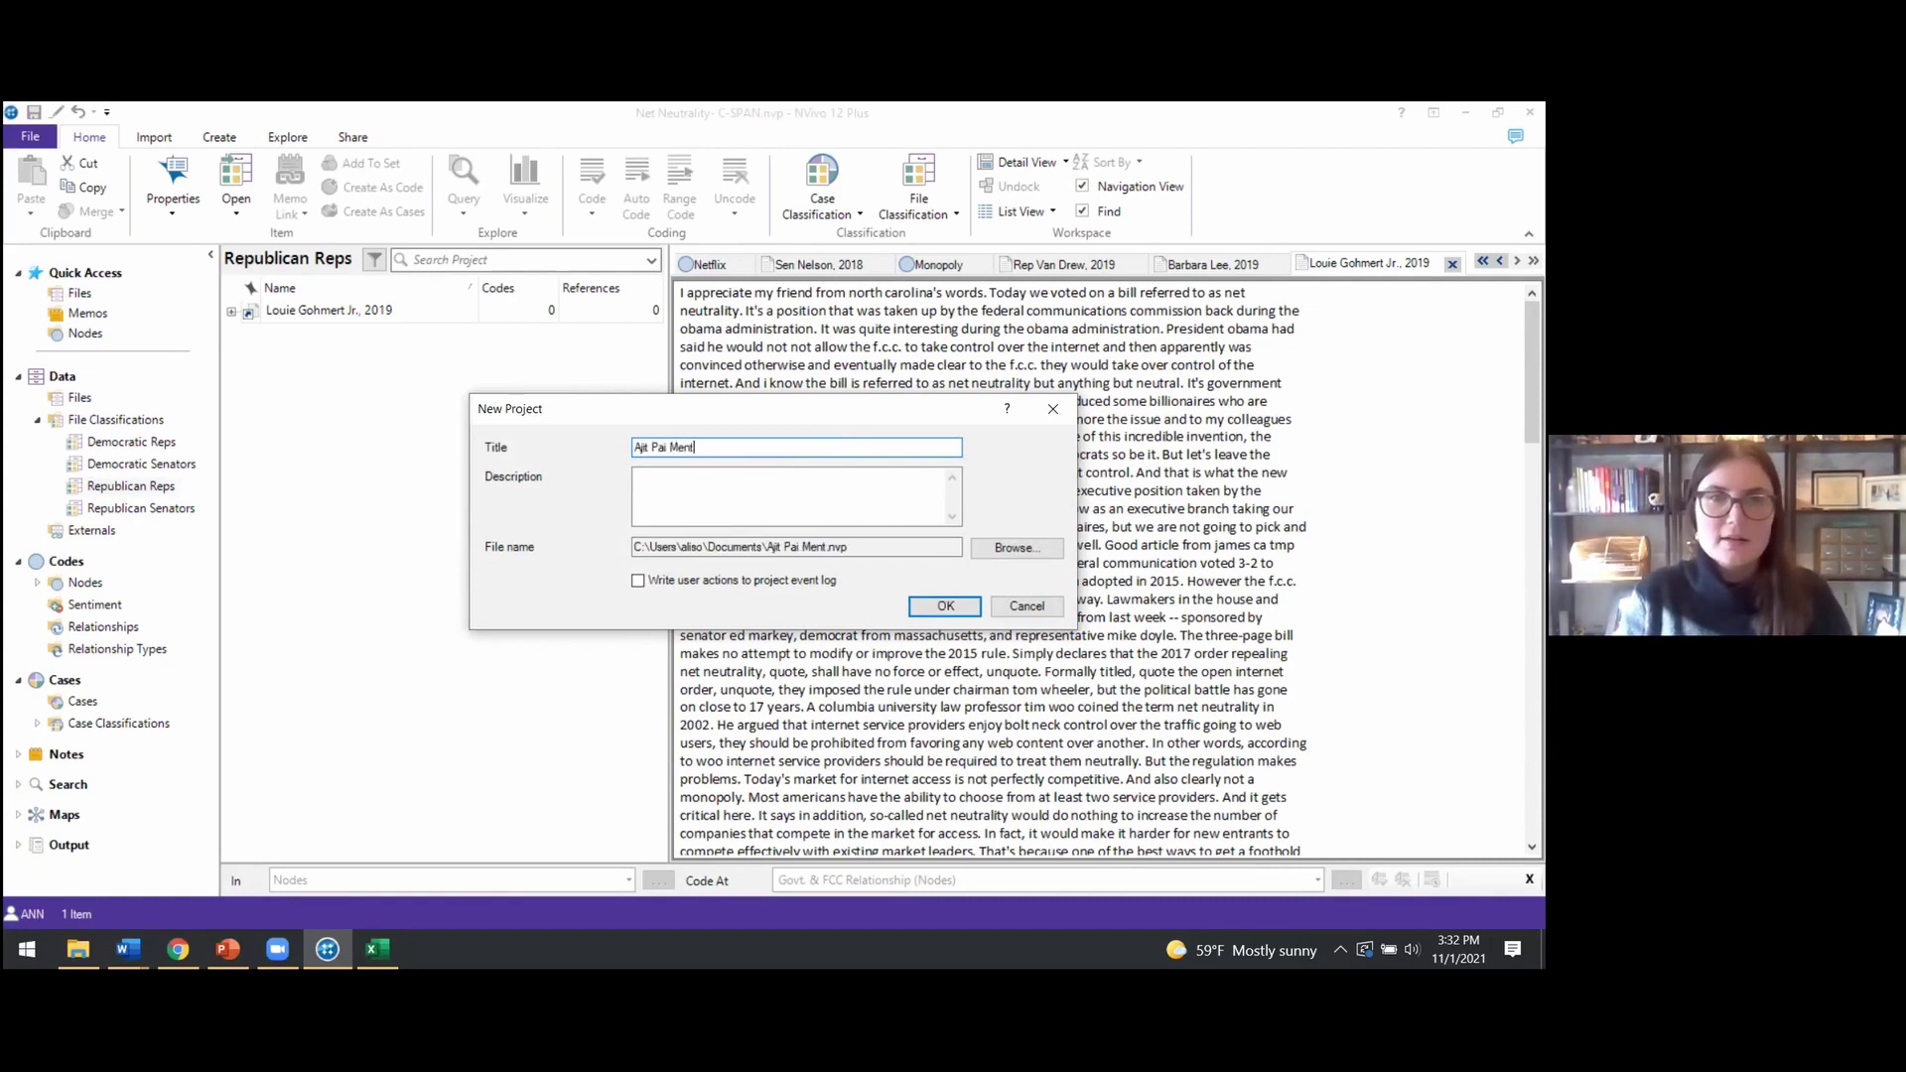
pyautogui.write('ions of Net Ne')
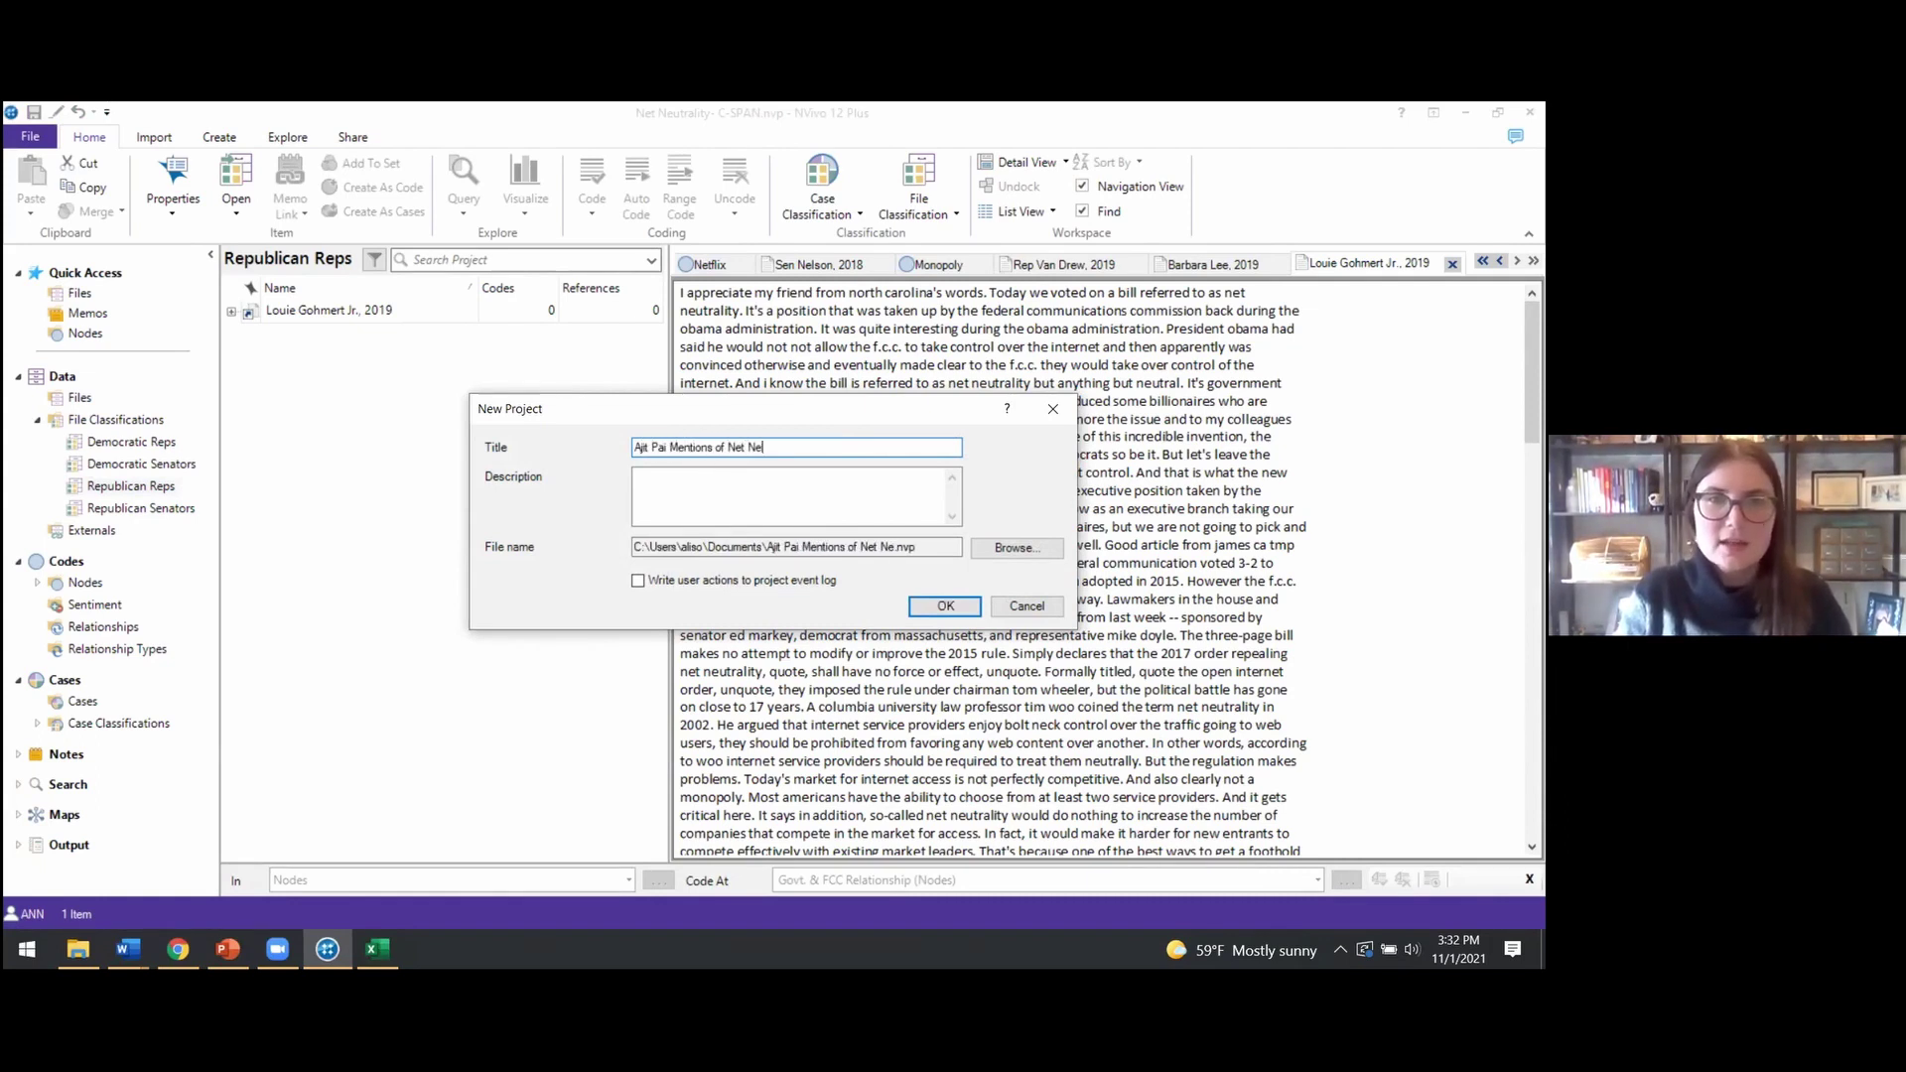
pyautogui.write('utrality - Demo')
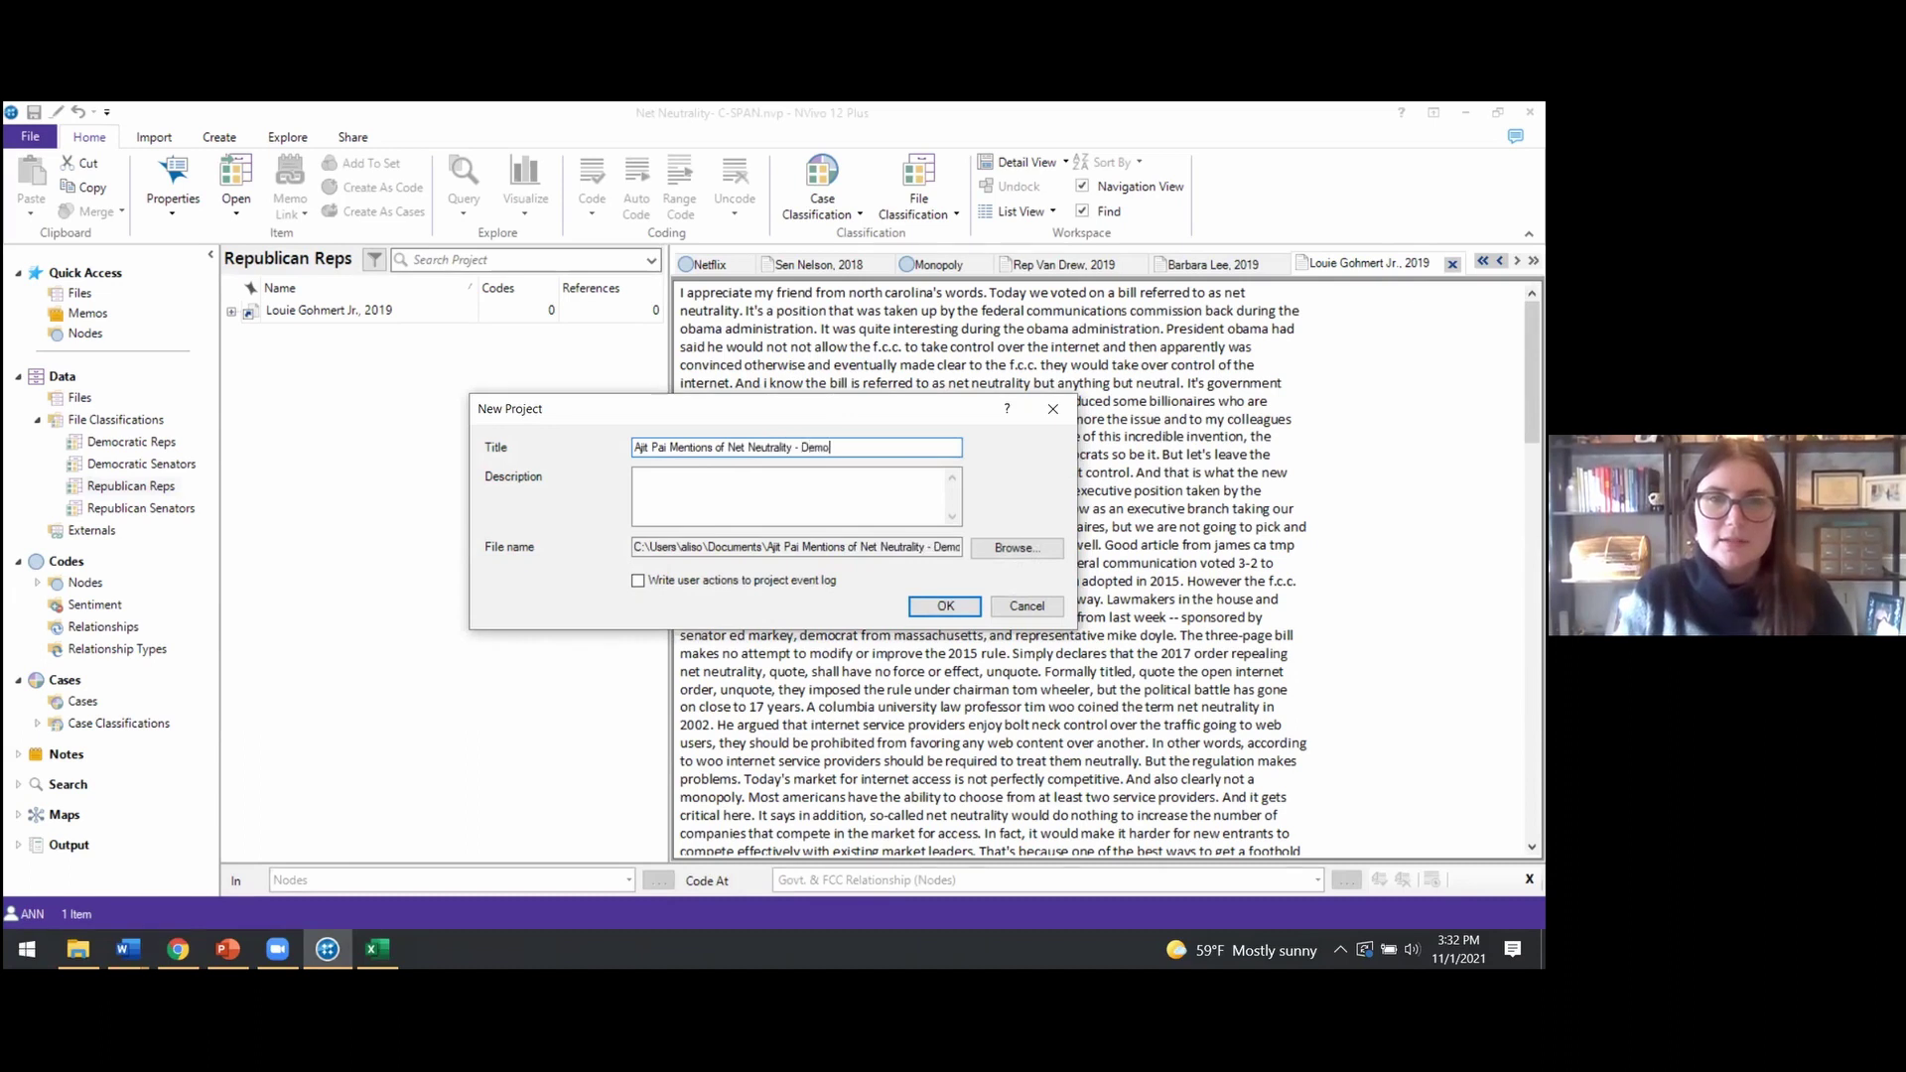
pyautogui.click(945, 605)
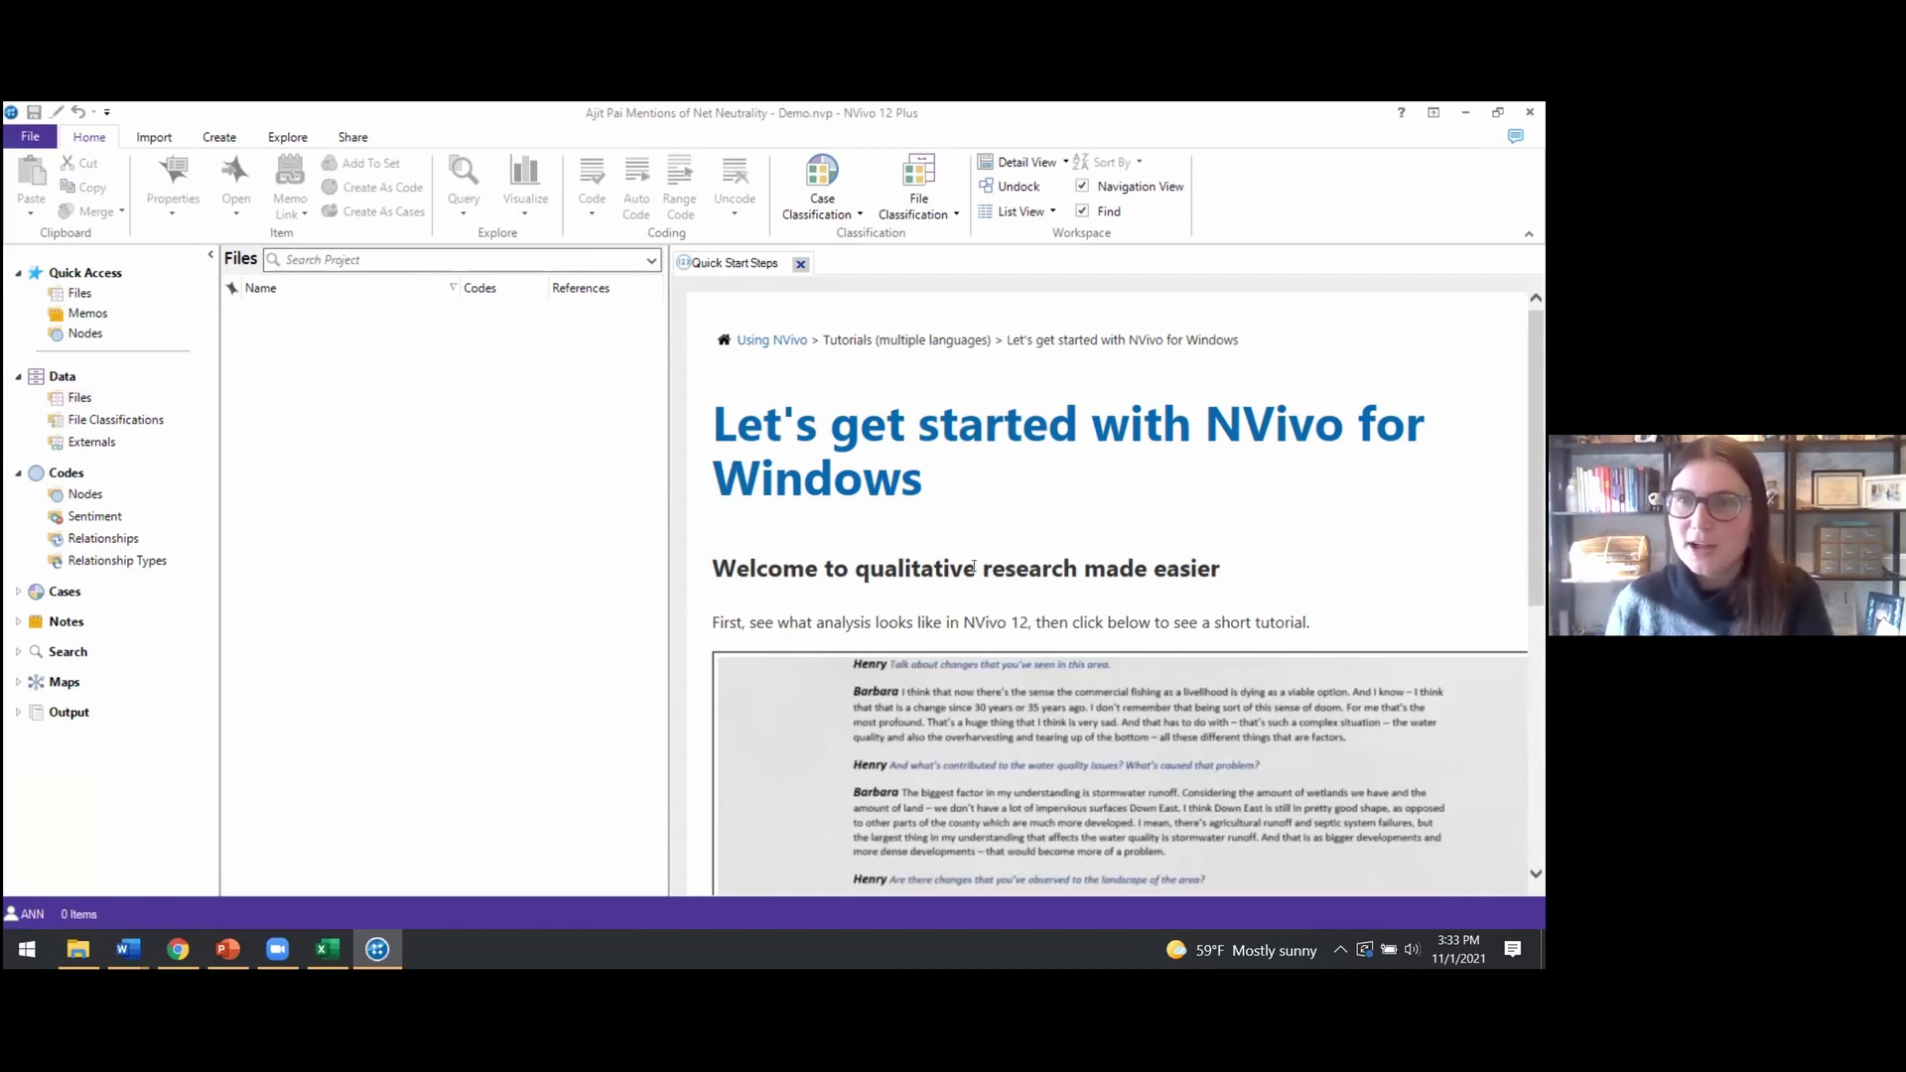
# Start a survey import from the Excel workbook "Ajit Pai mentions of Net Neutrality" in the CSPAN 2021 folder
pyautogui.scroll(-1, 973, 566)
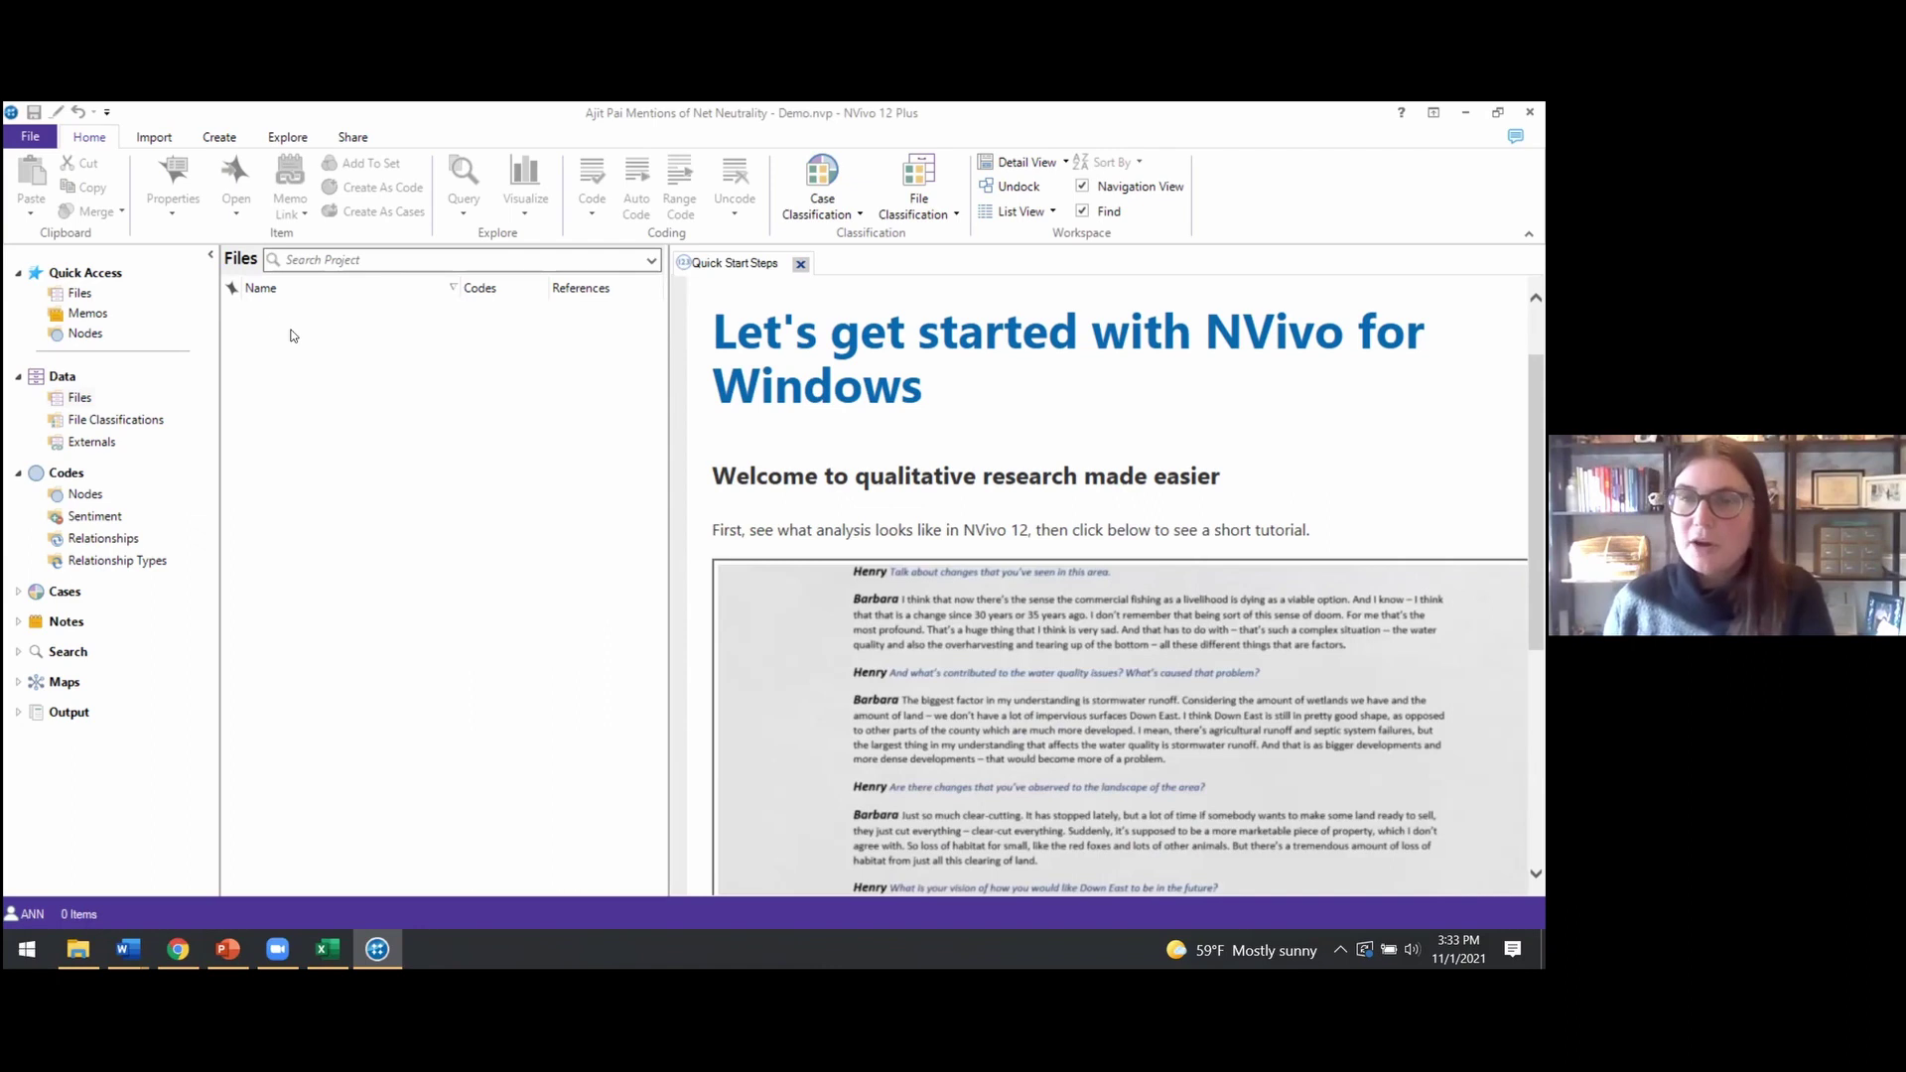
pyautogui.click(162, 137)
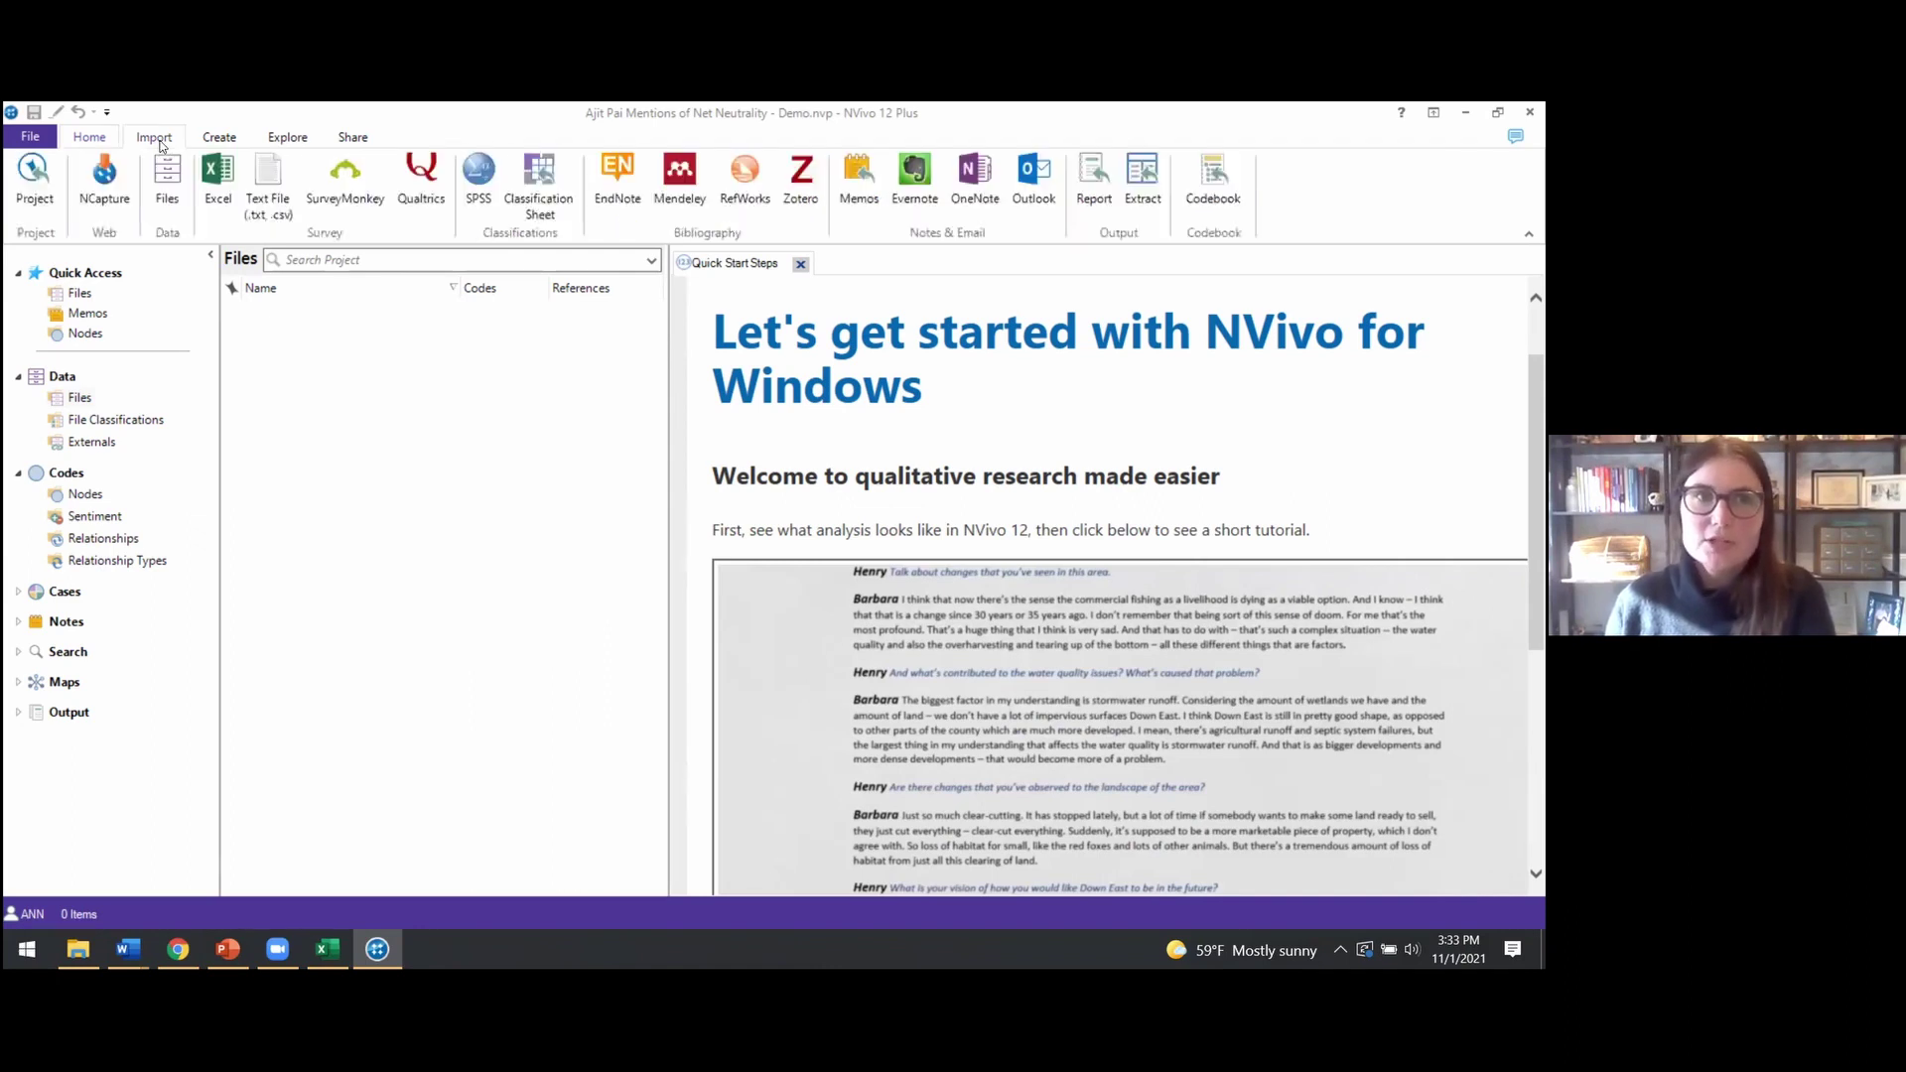
pyautogui.click(204, 174)
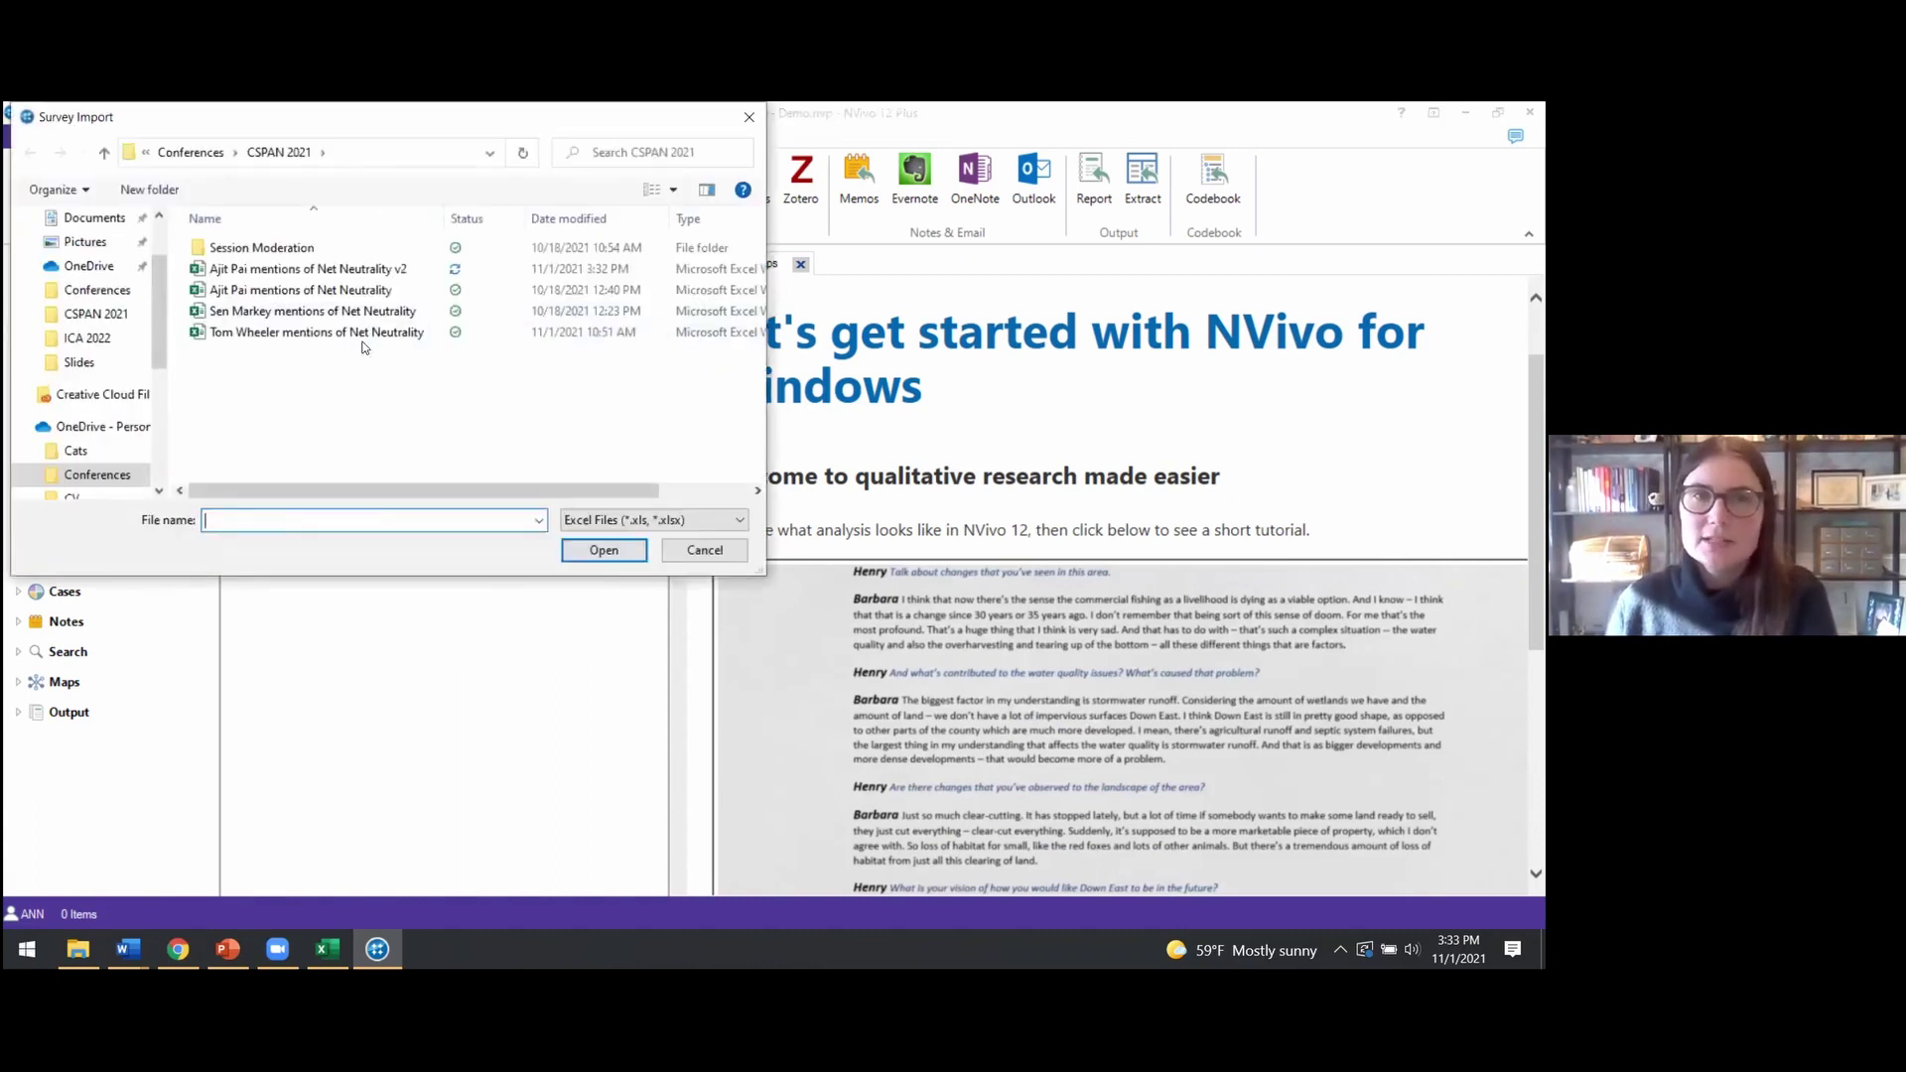
pyautogui.click(290, 291)
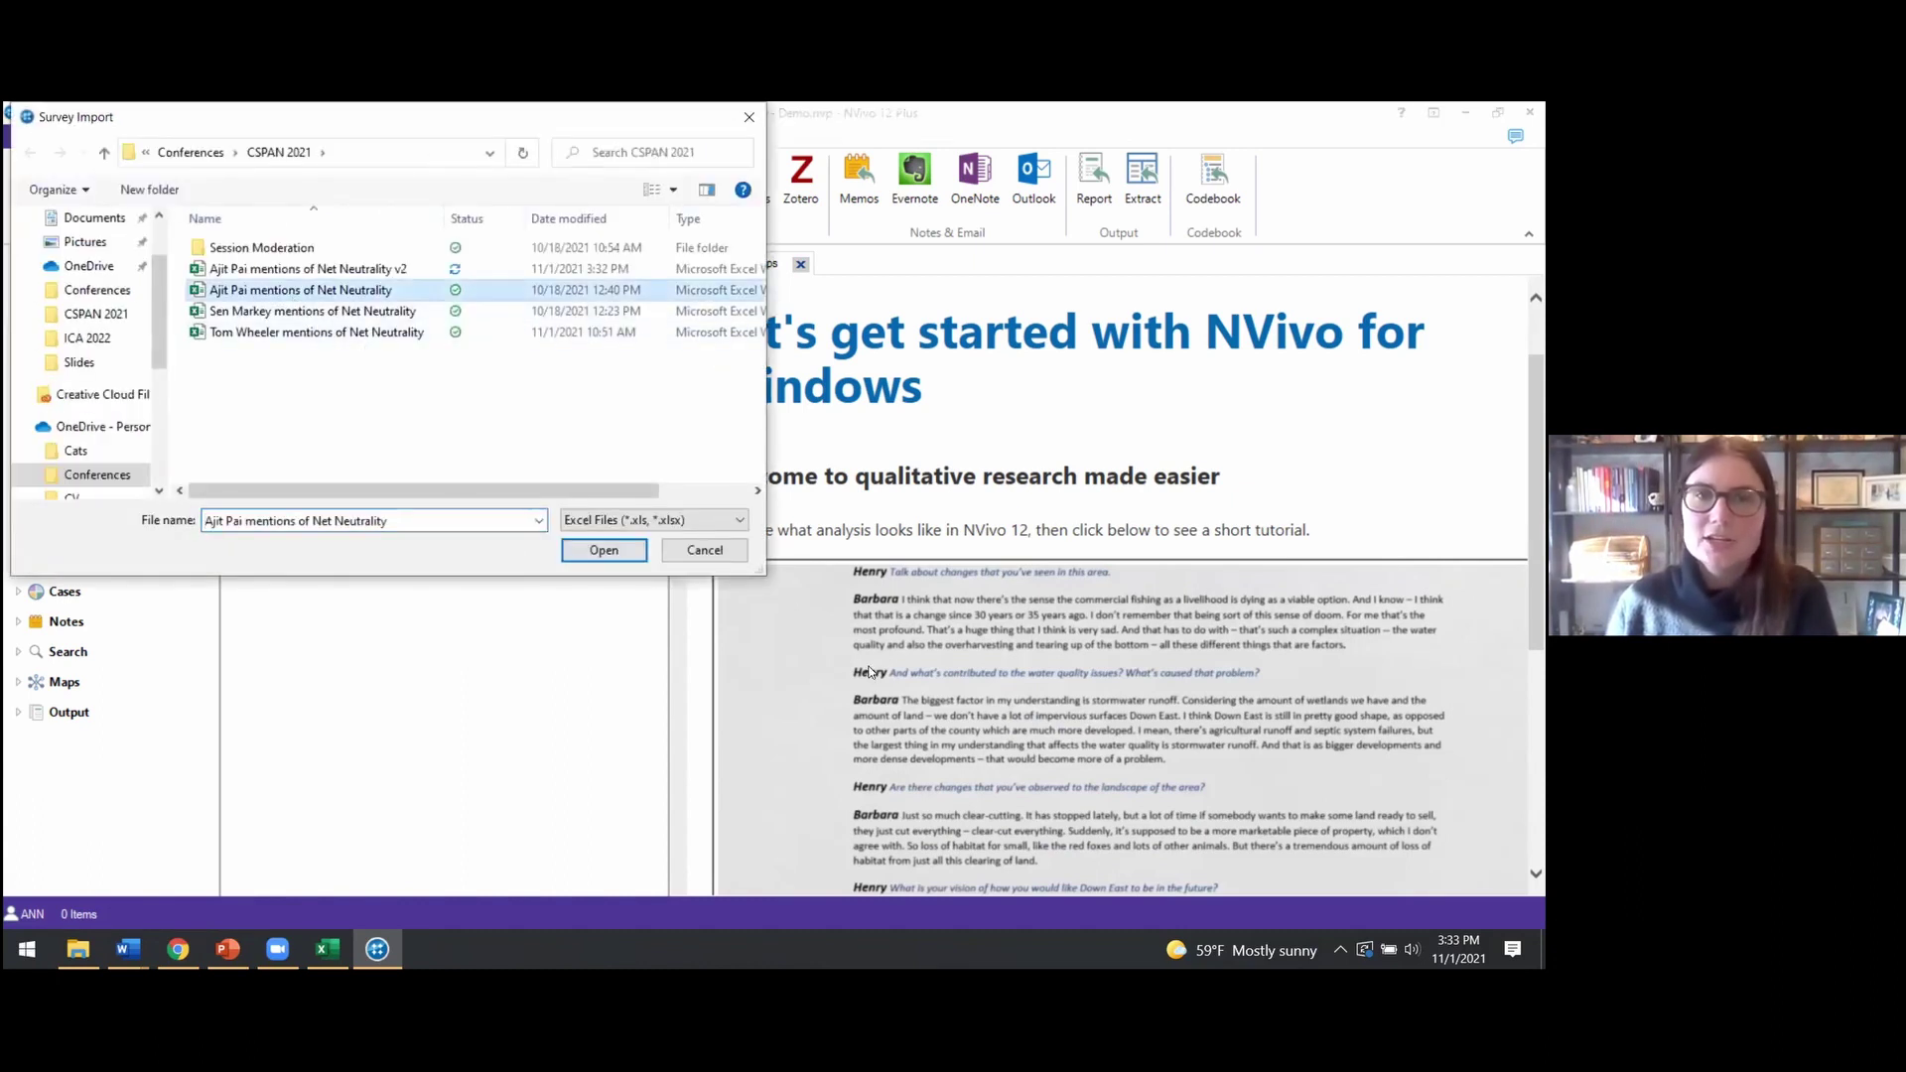
pyautogui.click(614, 551)
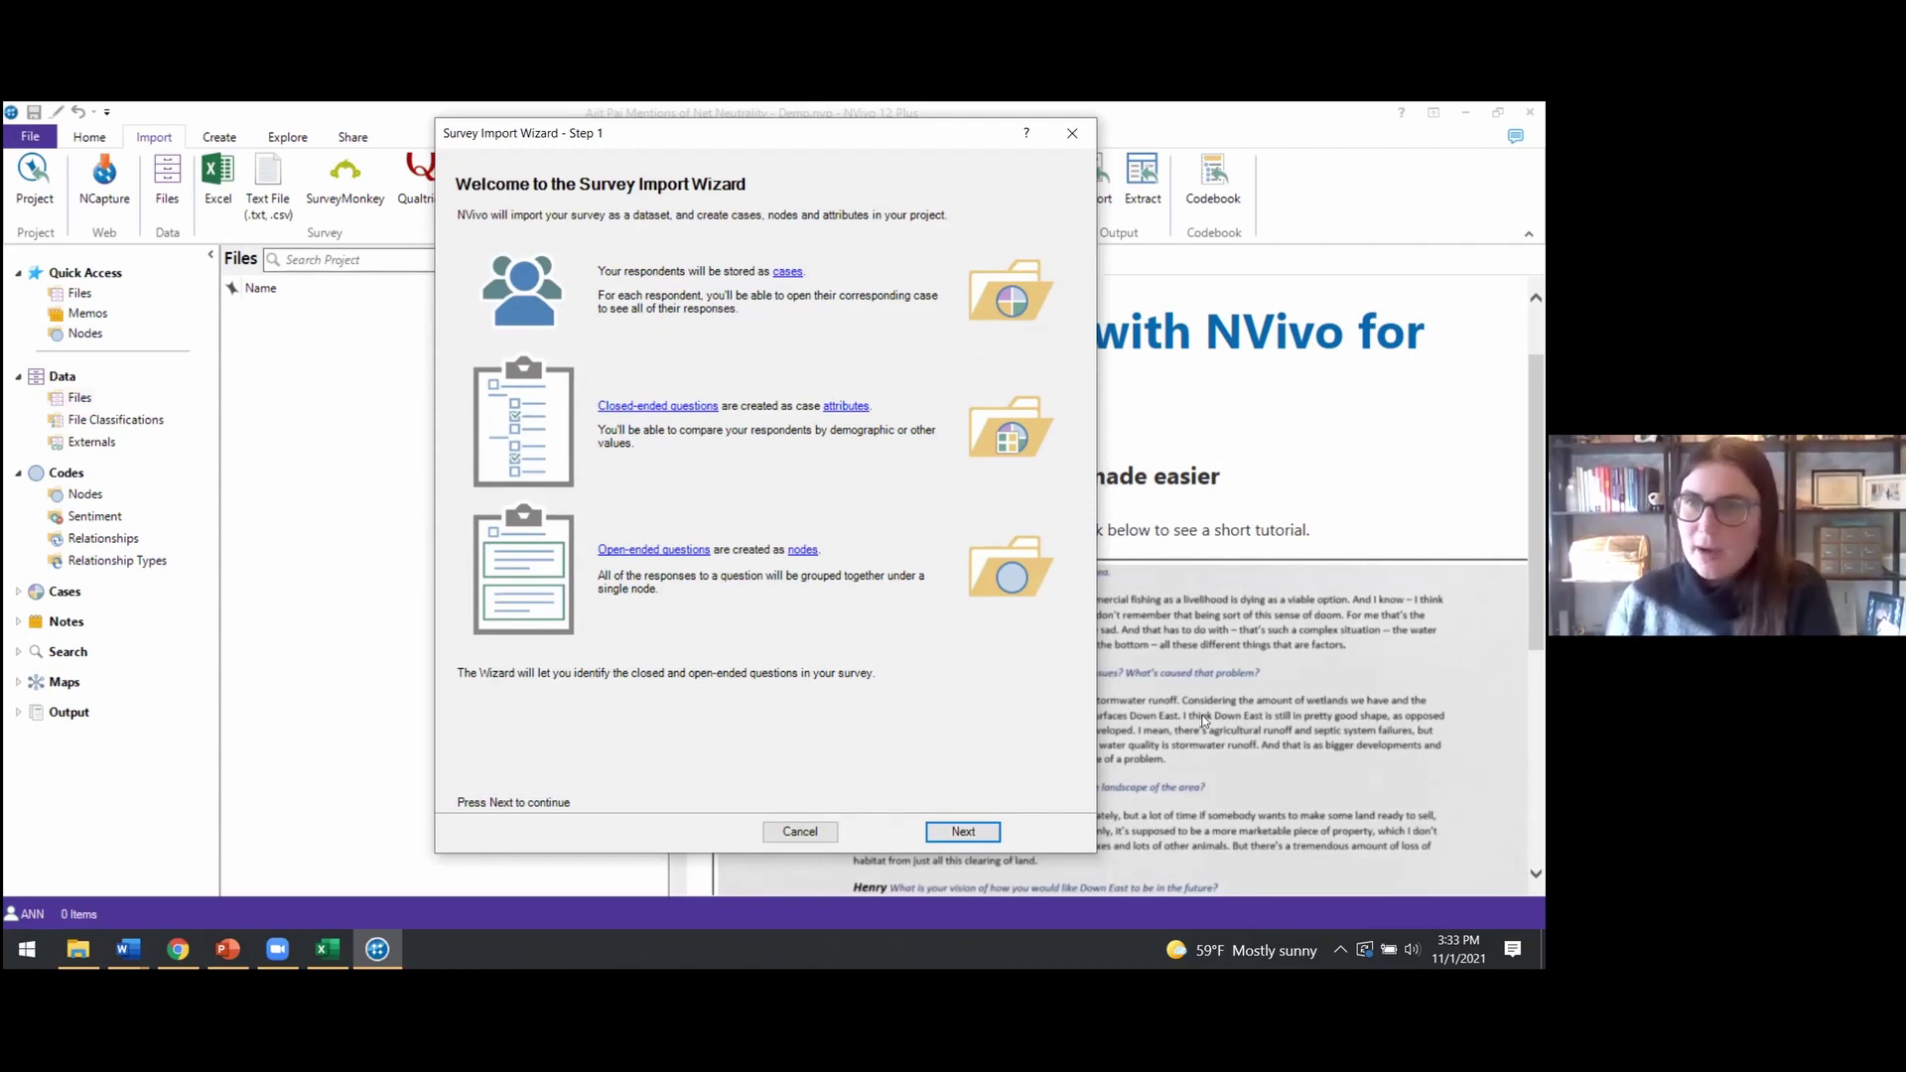
# Accept one header row, Month Day Year dates, person as the unique case ID and the Survey Respondent classification for the import
pyautogui.click(981, 831)
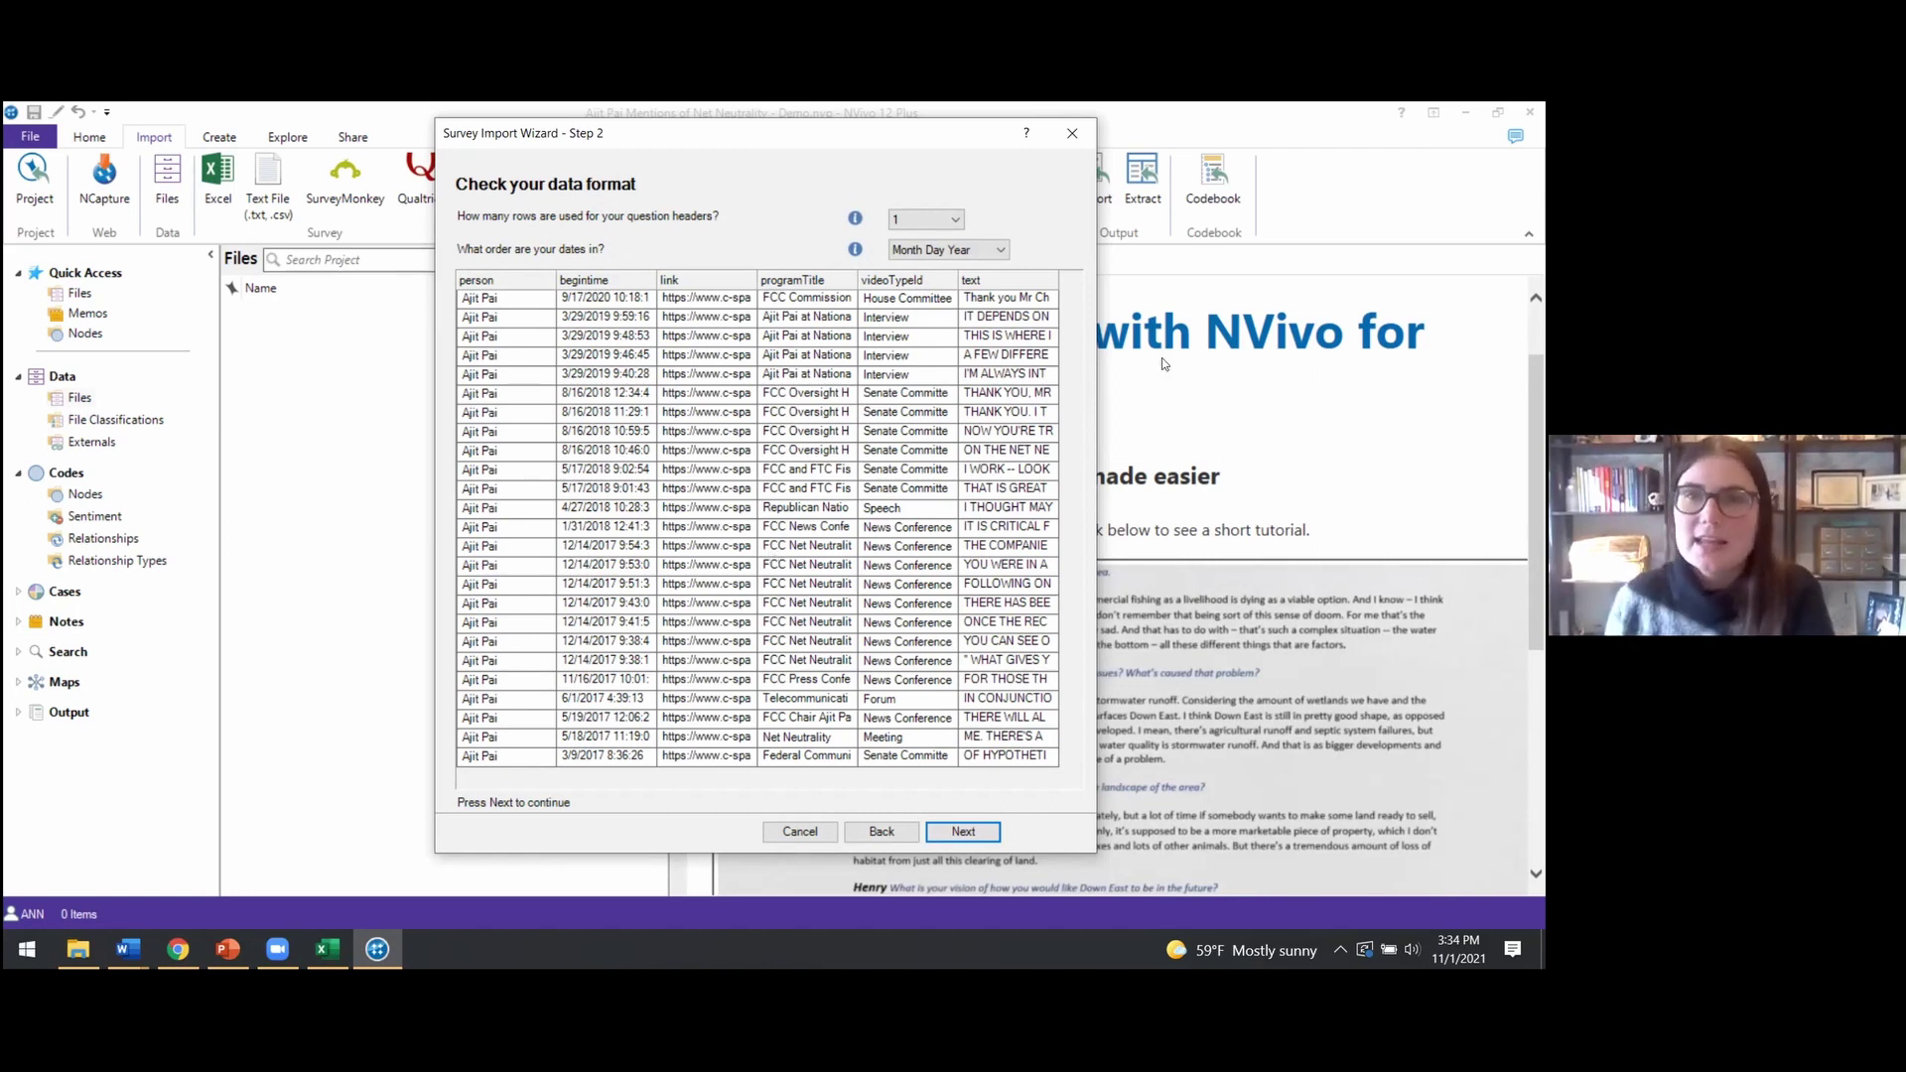
pyautogui.click(951, 831)
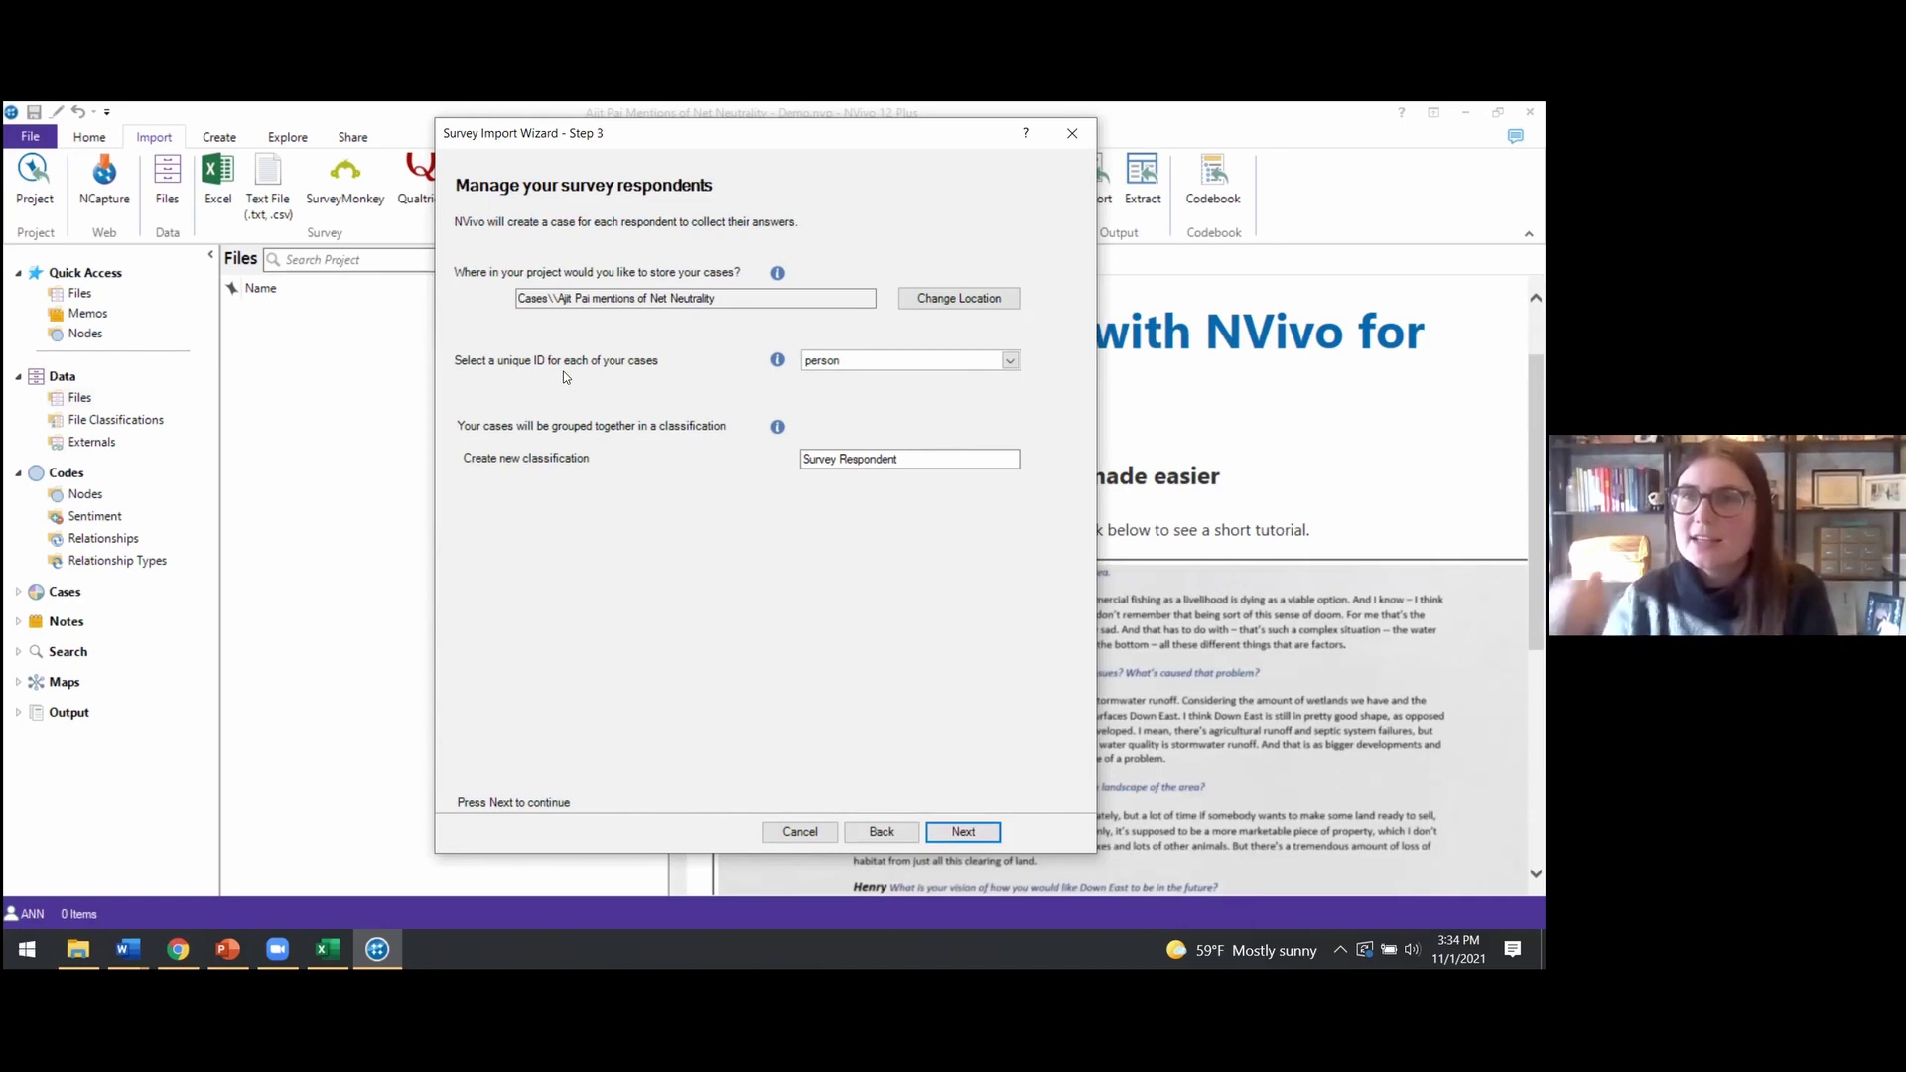
pyautogui.click(963, 832)
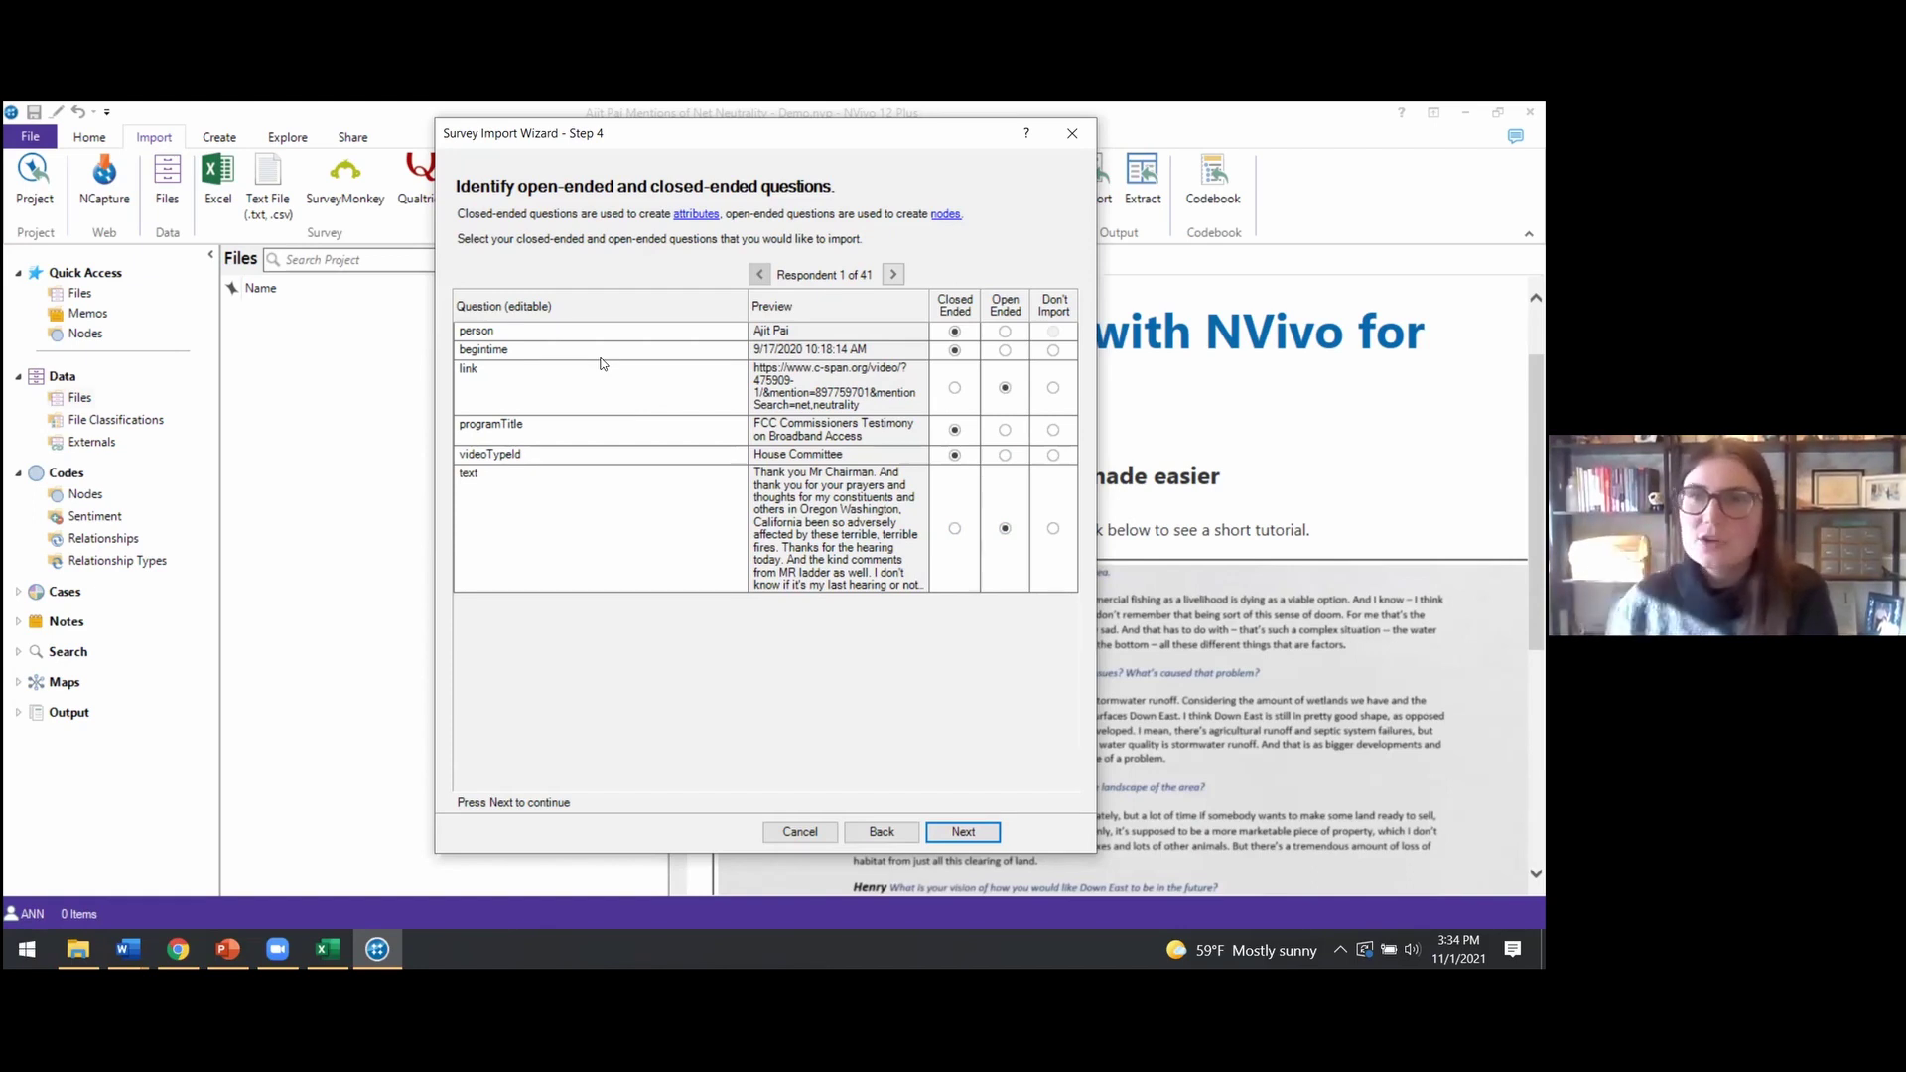
# Make the link question closed-ended and finish the survey import with automatic coding of themes and sentiment
pyautogui.click(955, 389)
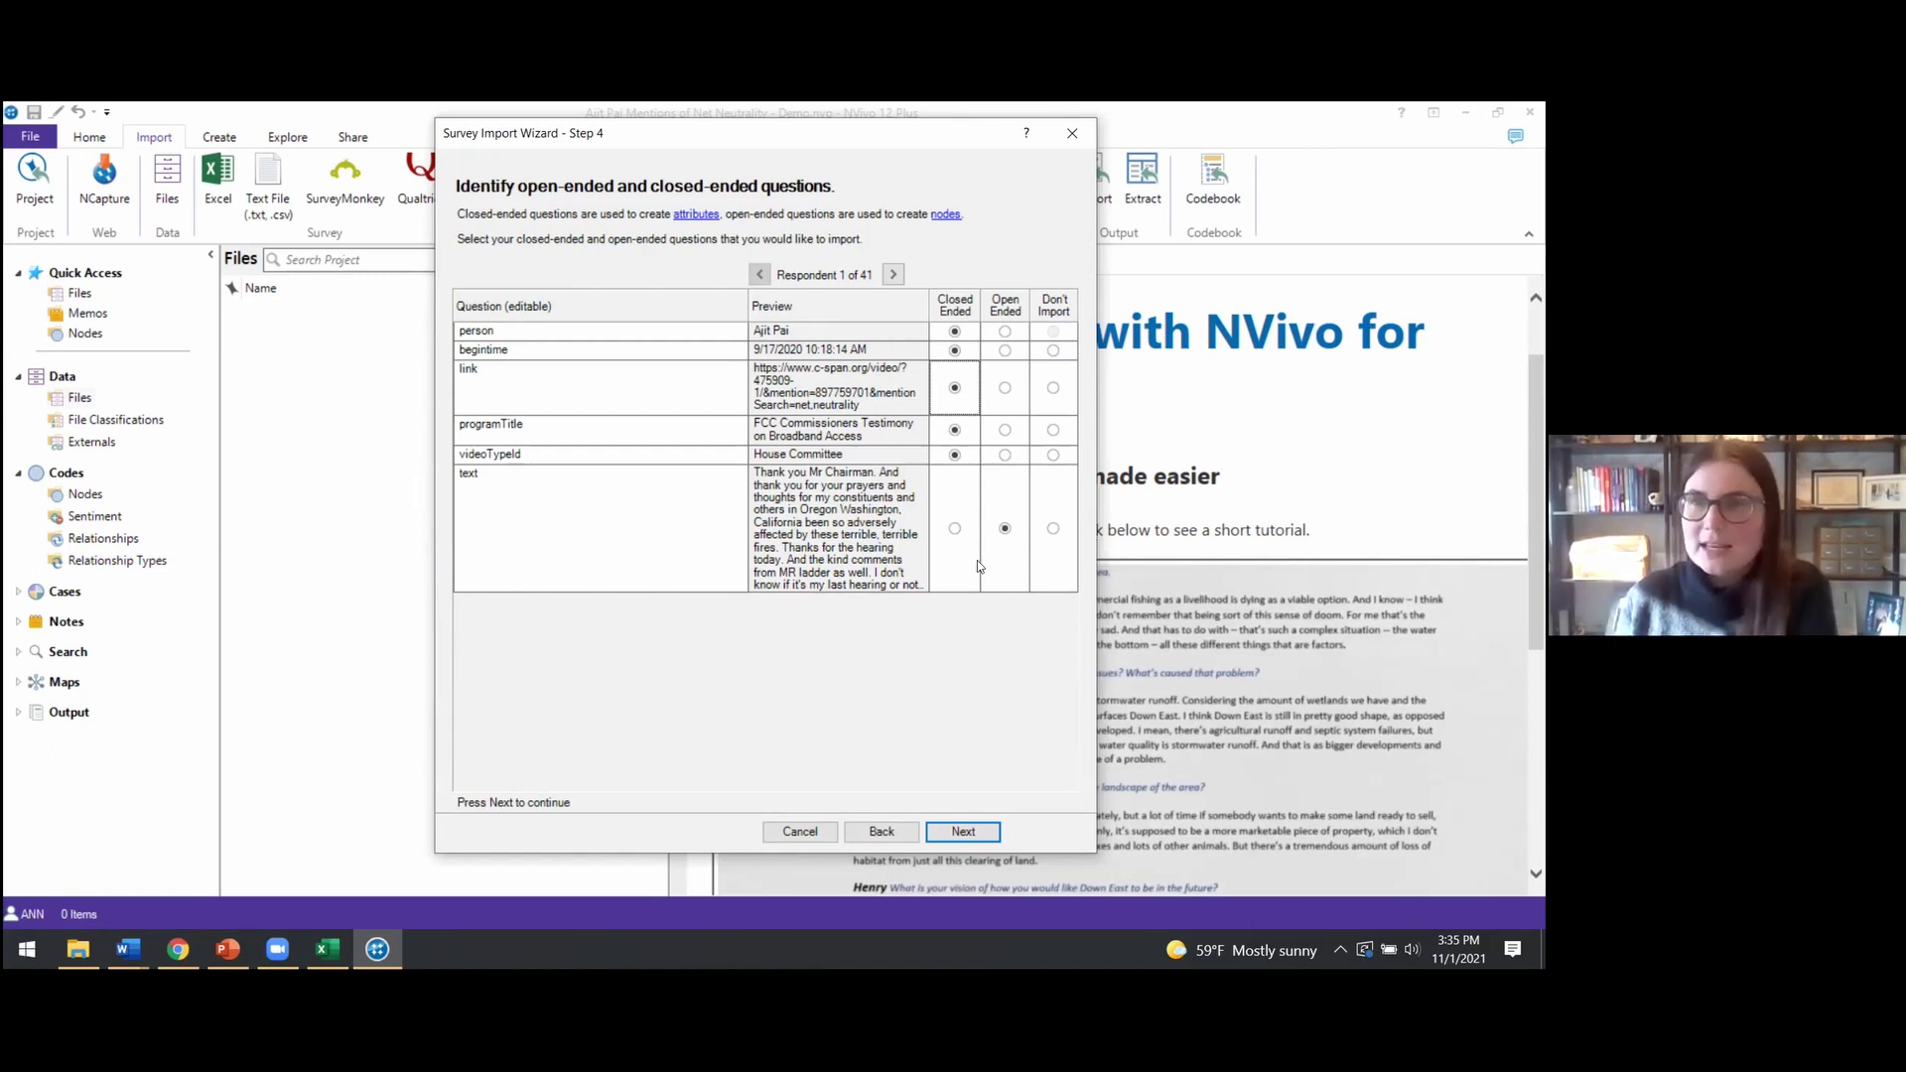
pyautogui.click(971, 835)
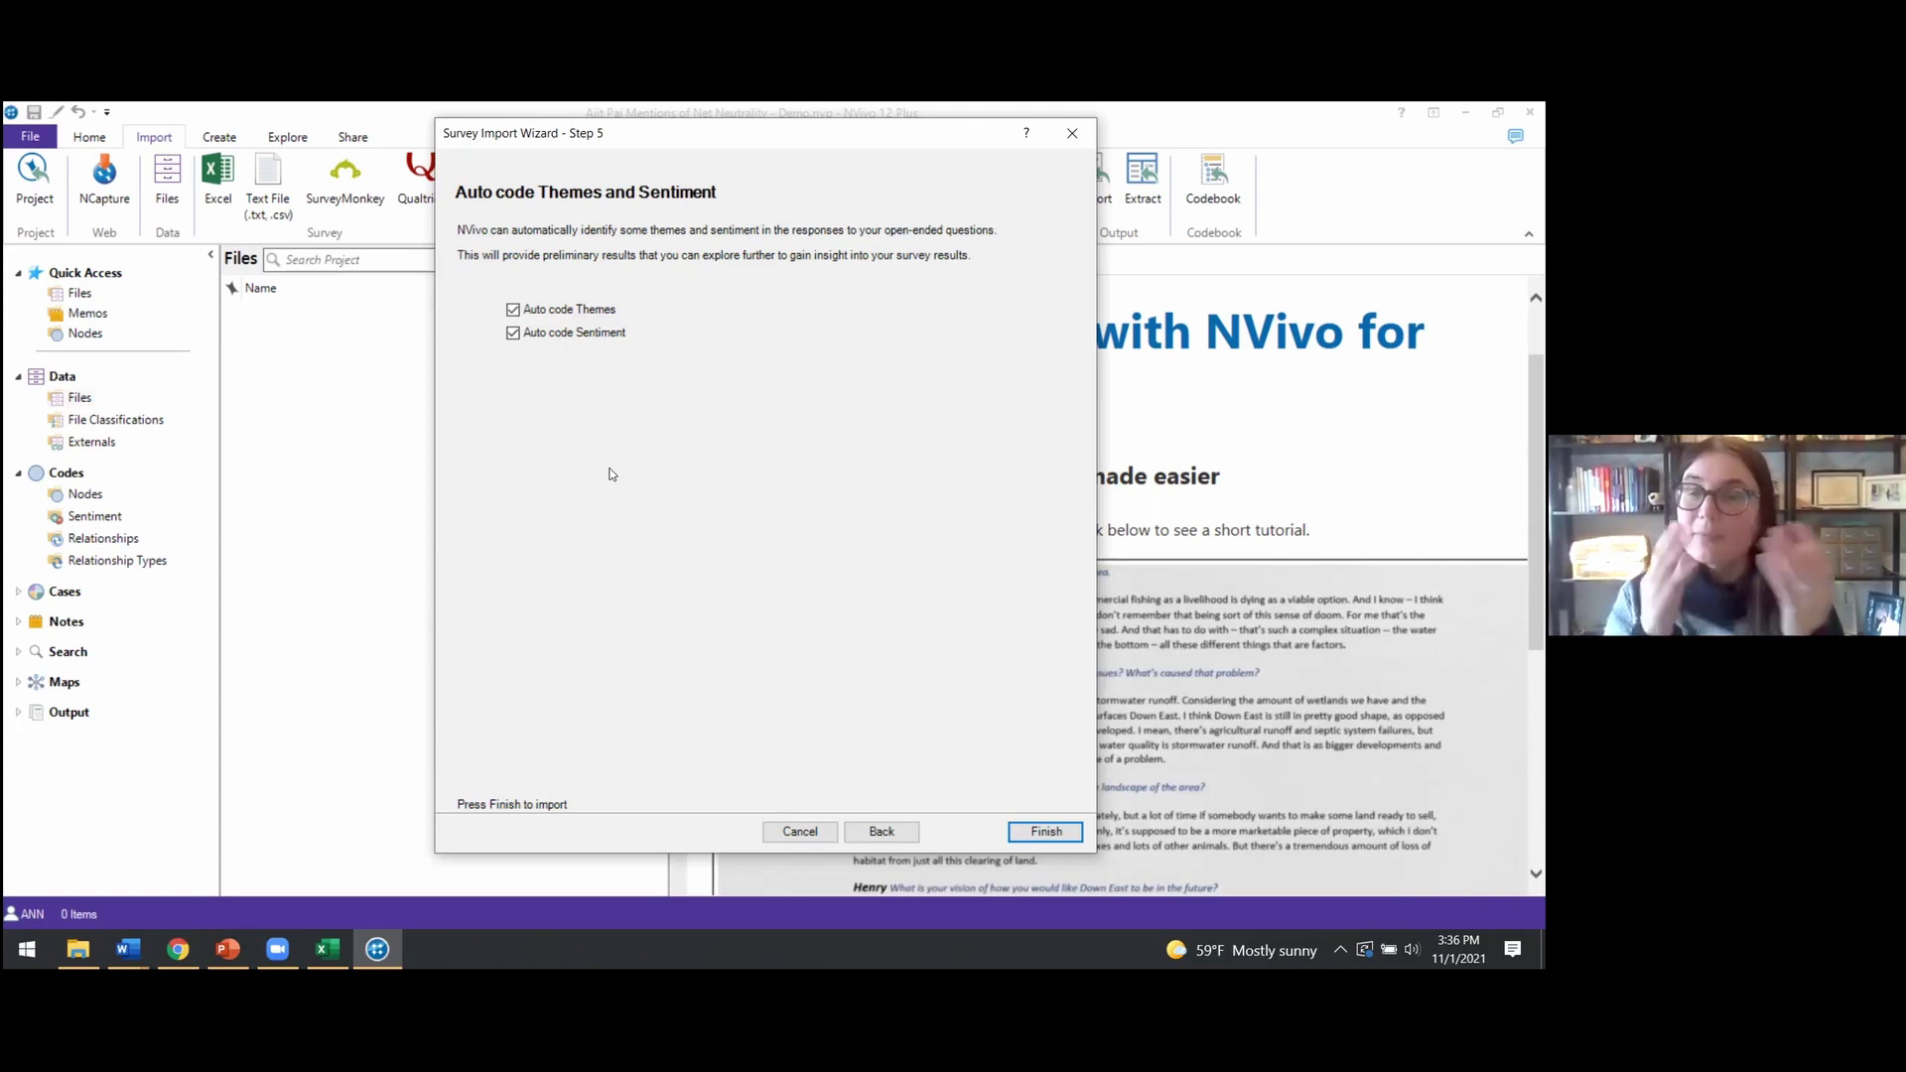
pyautogui.click(1045, 832)
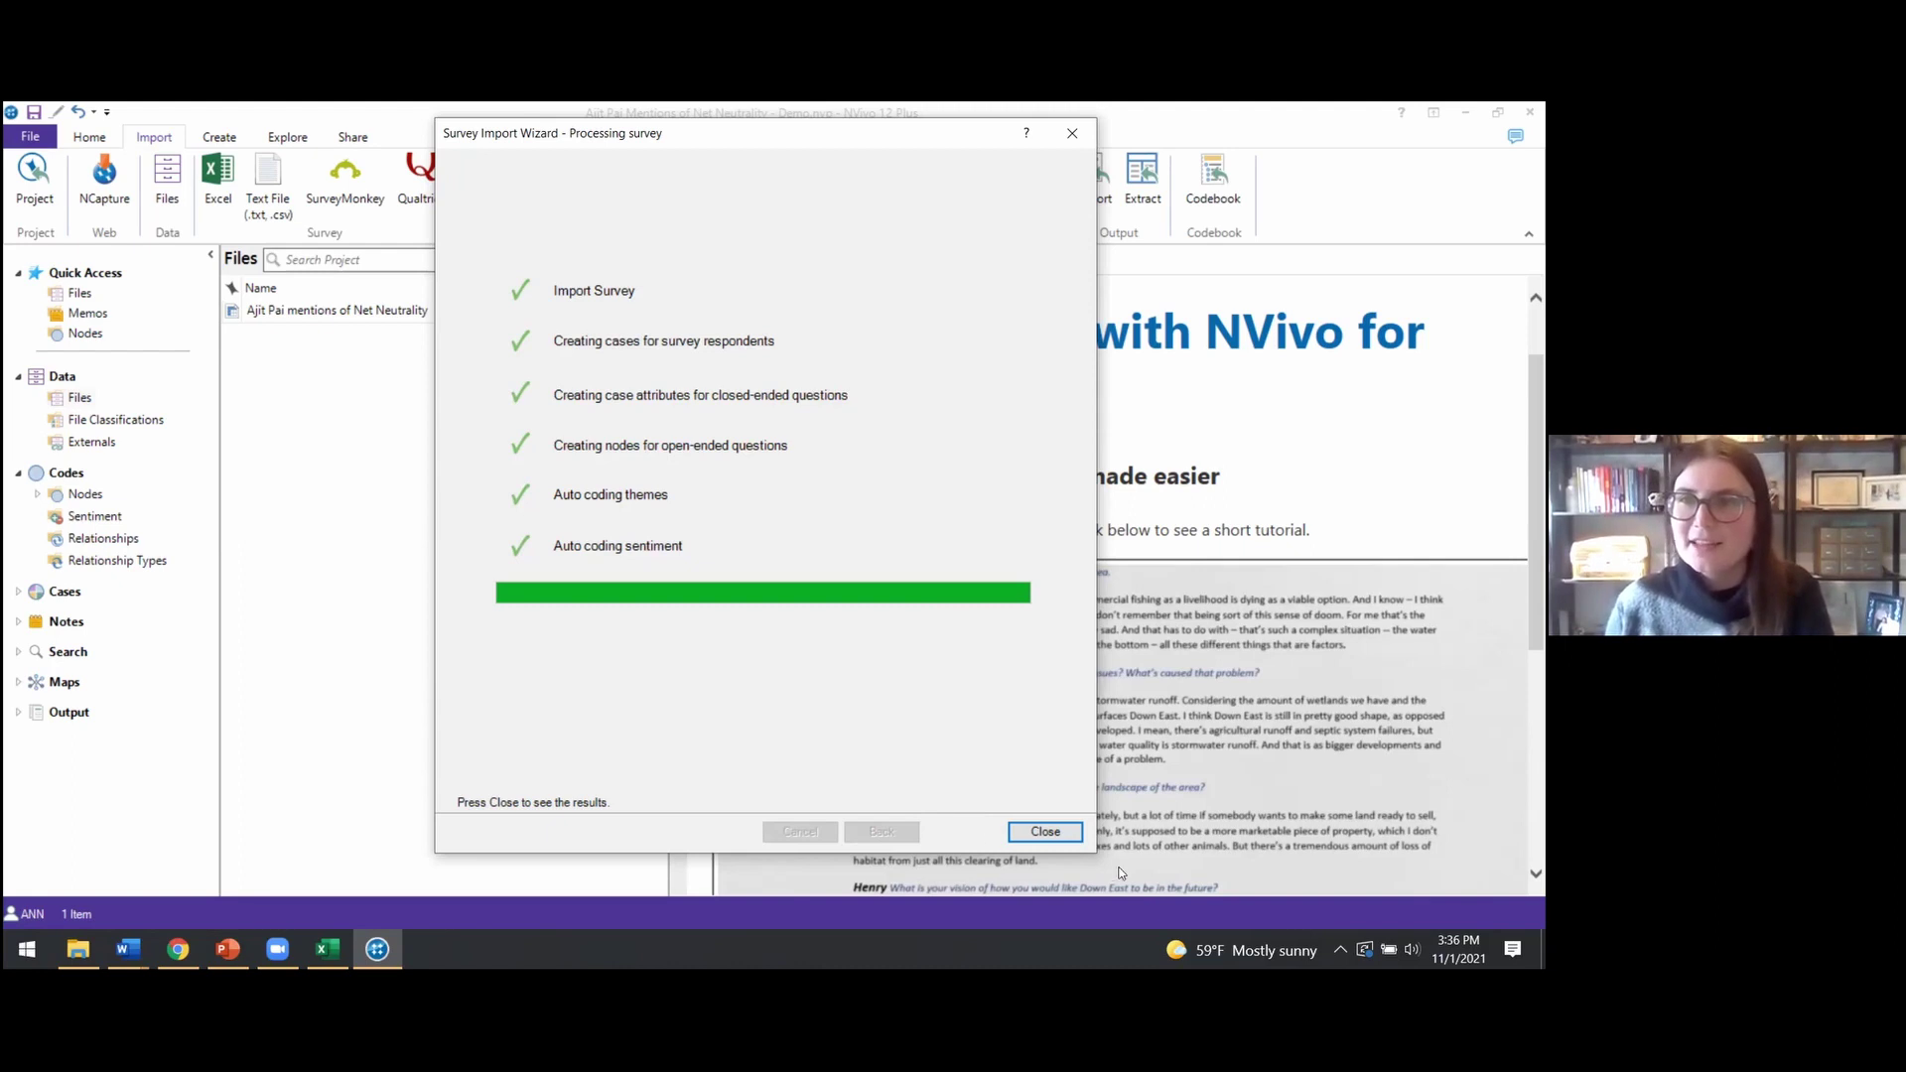
pyautogui.click(1056, 833)
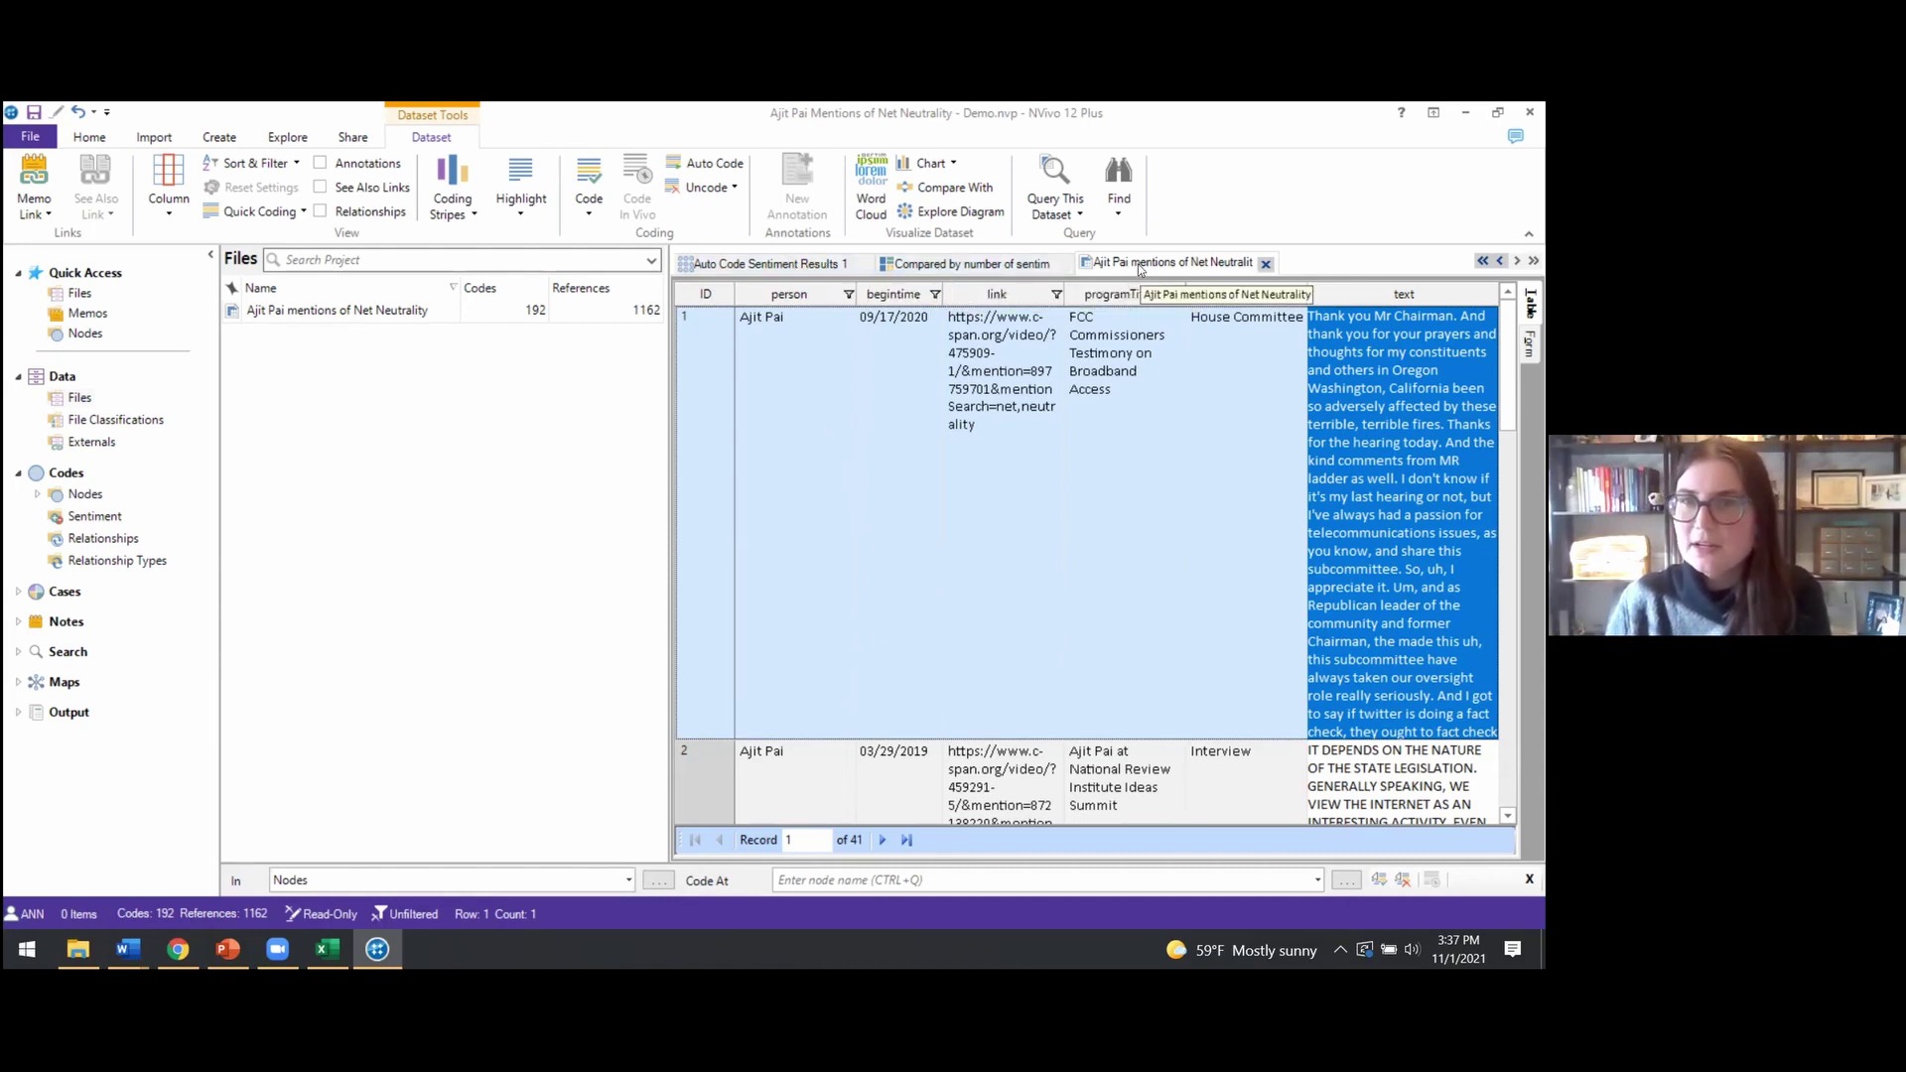
# Review the auto code sentiment matrix and read through the references coded as Very negative
pyautogui.click(744, 263)
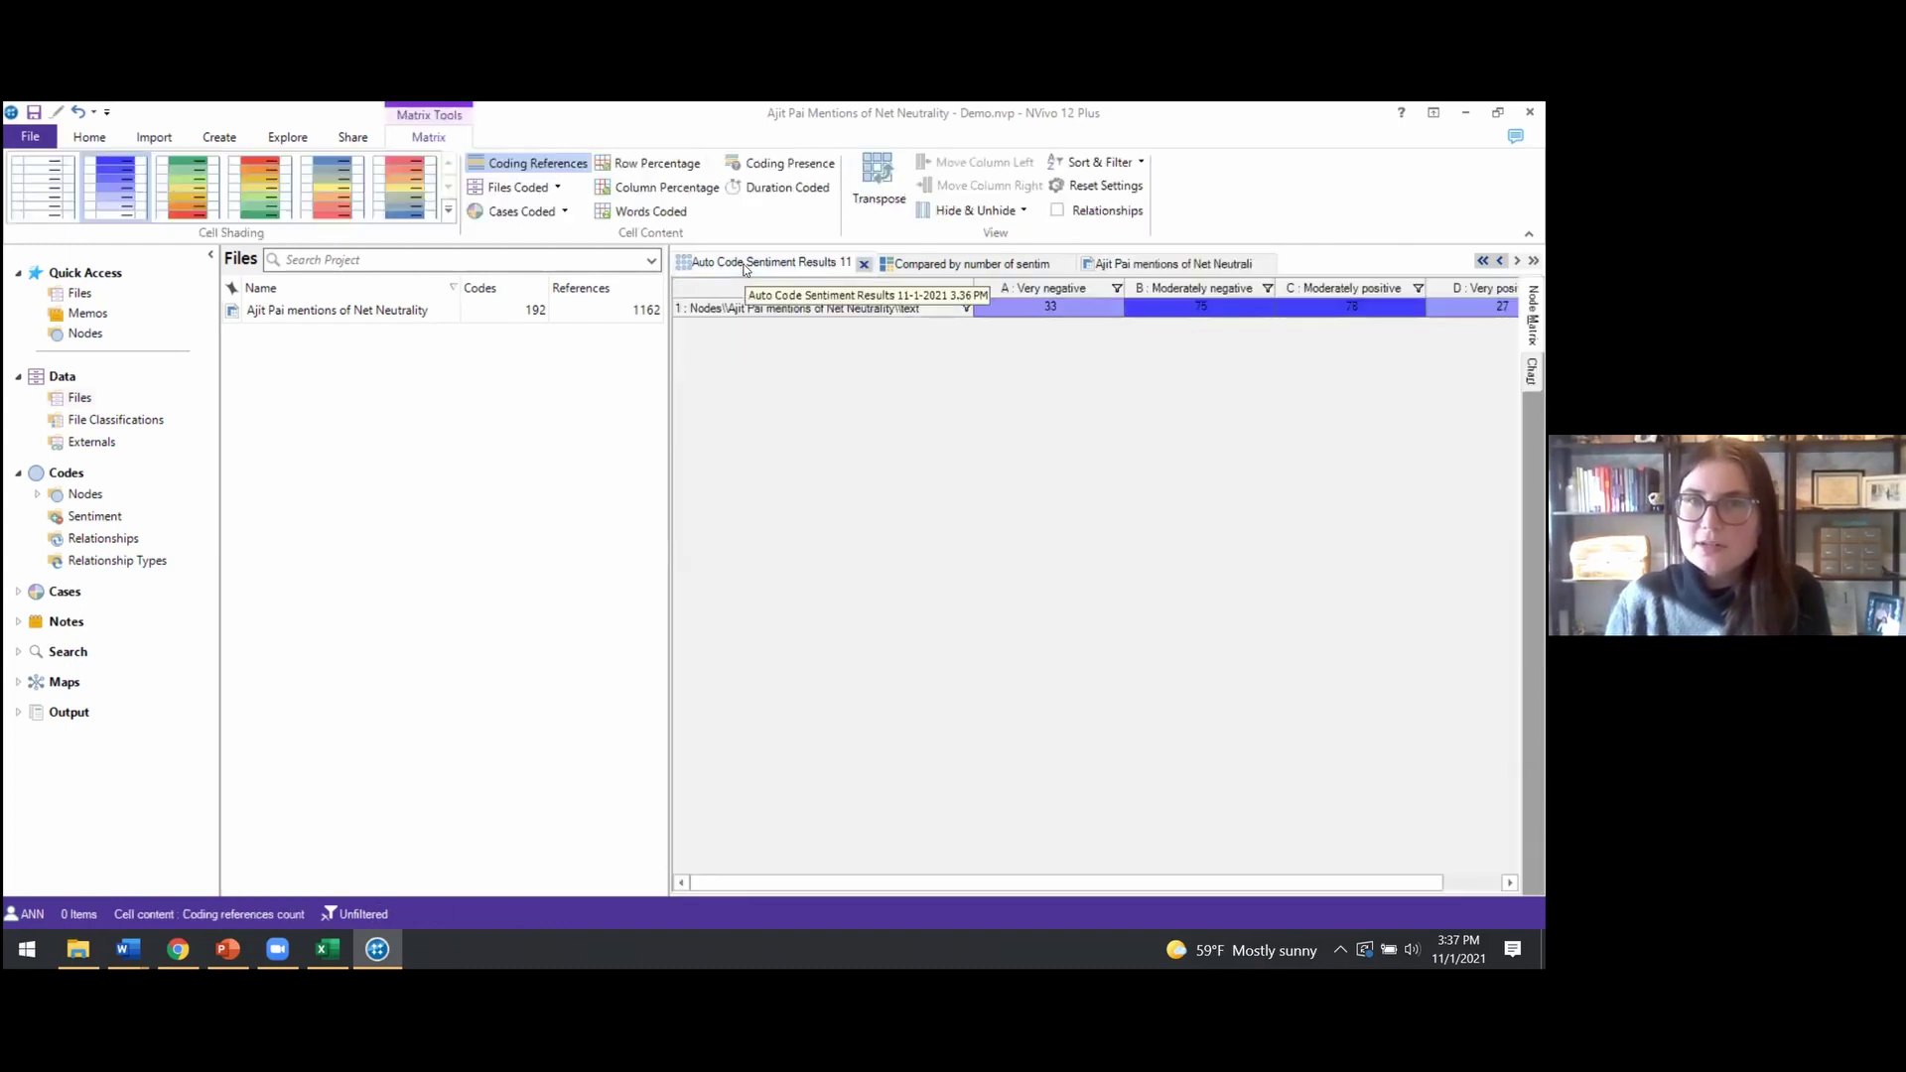
pyautogui.moveTo(953, 884); pyautogui.dragTo(979, 884)
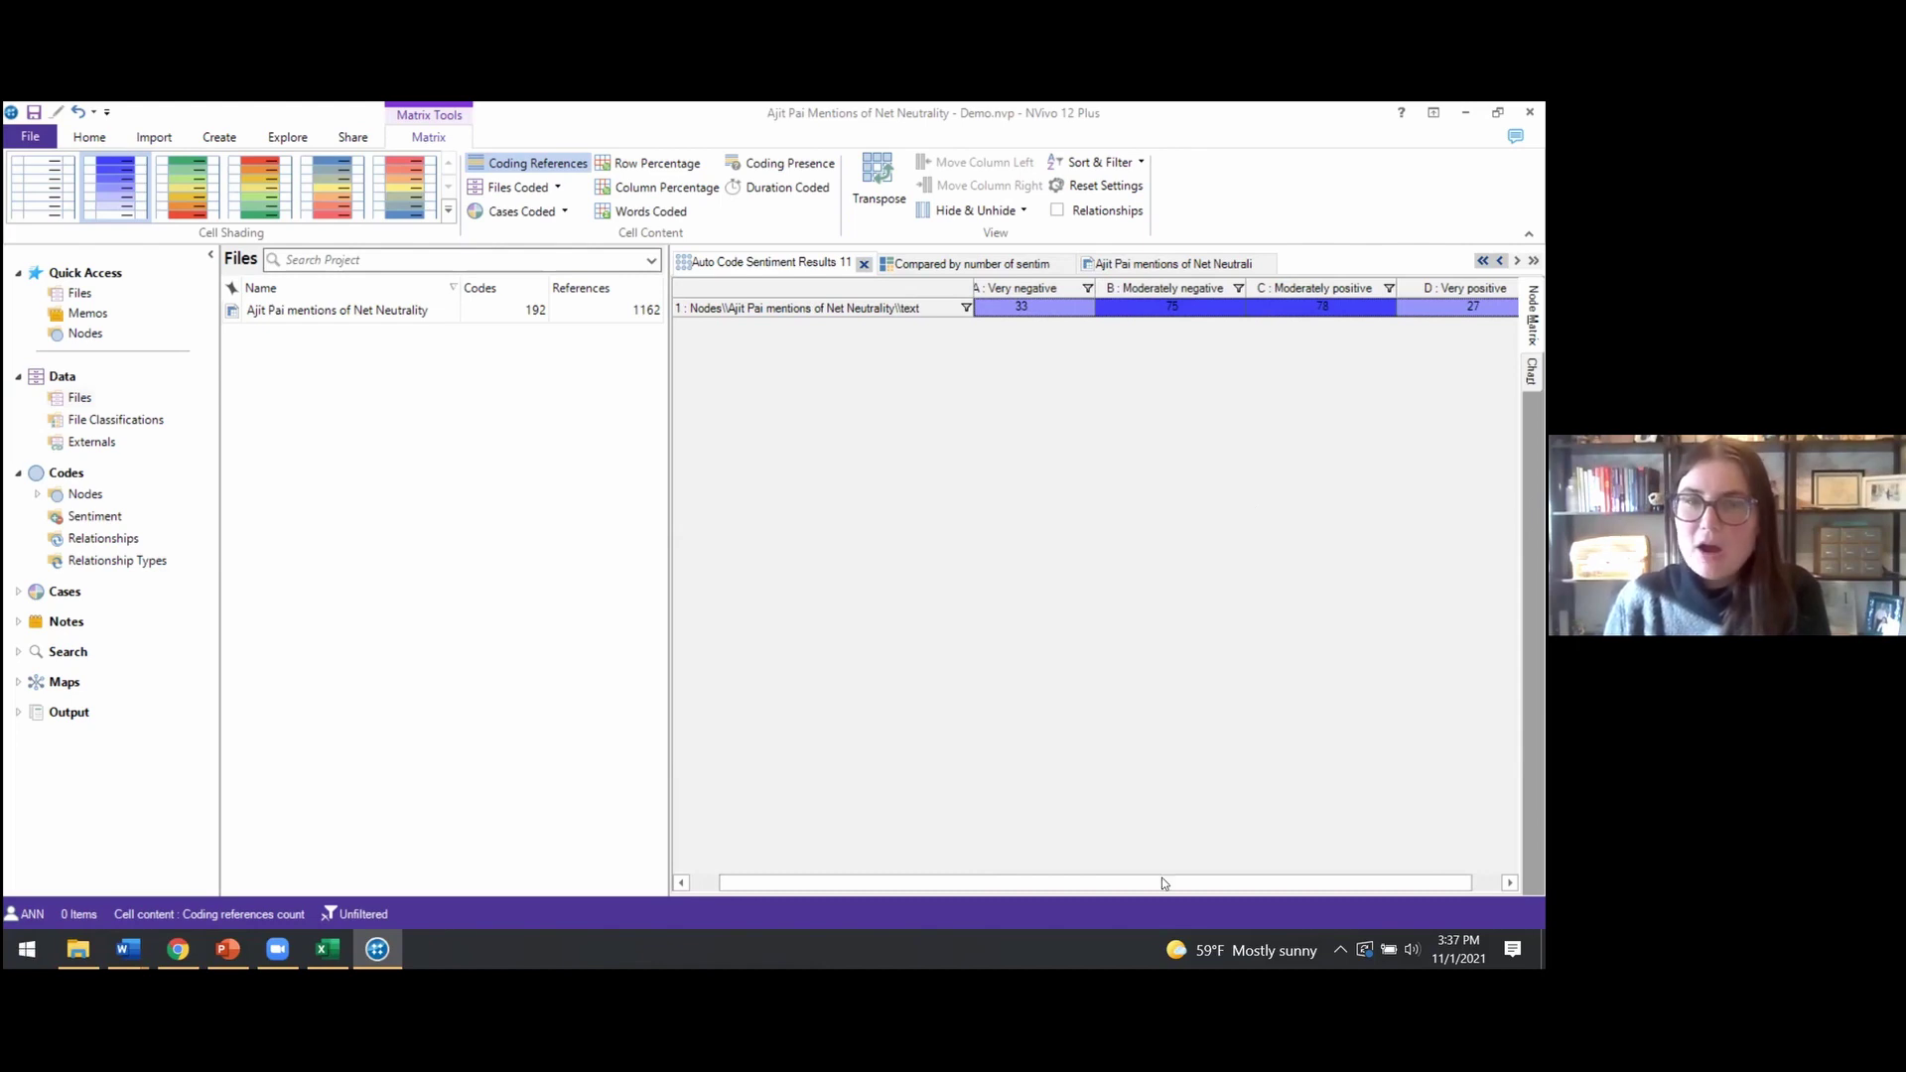
pyautogui.hscroll(-1, 1142, 576)
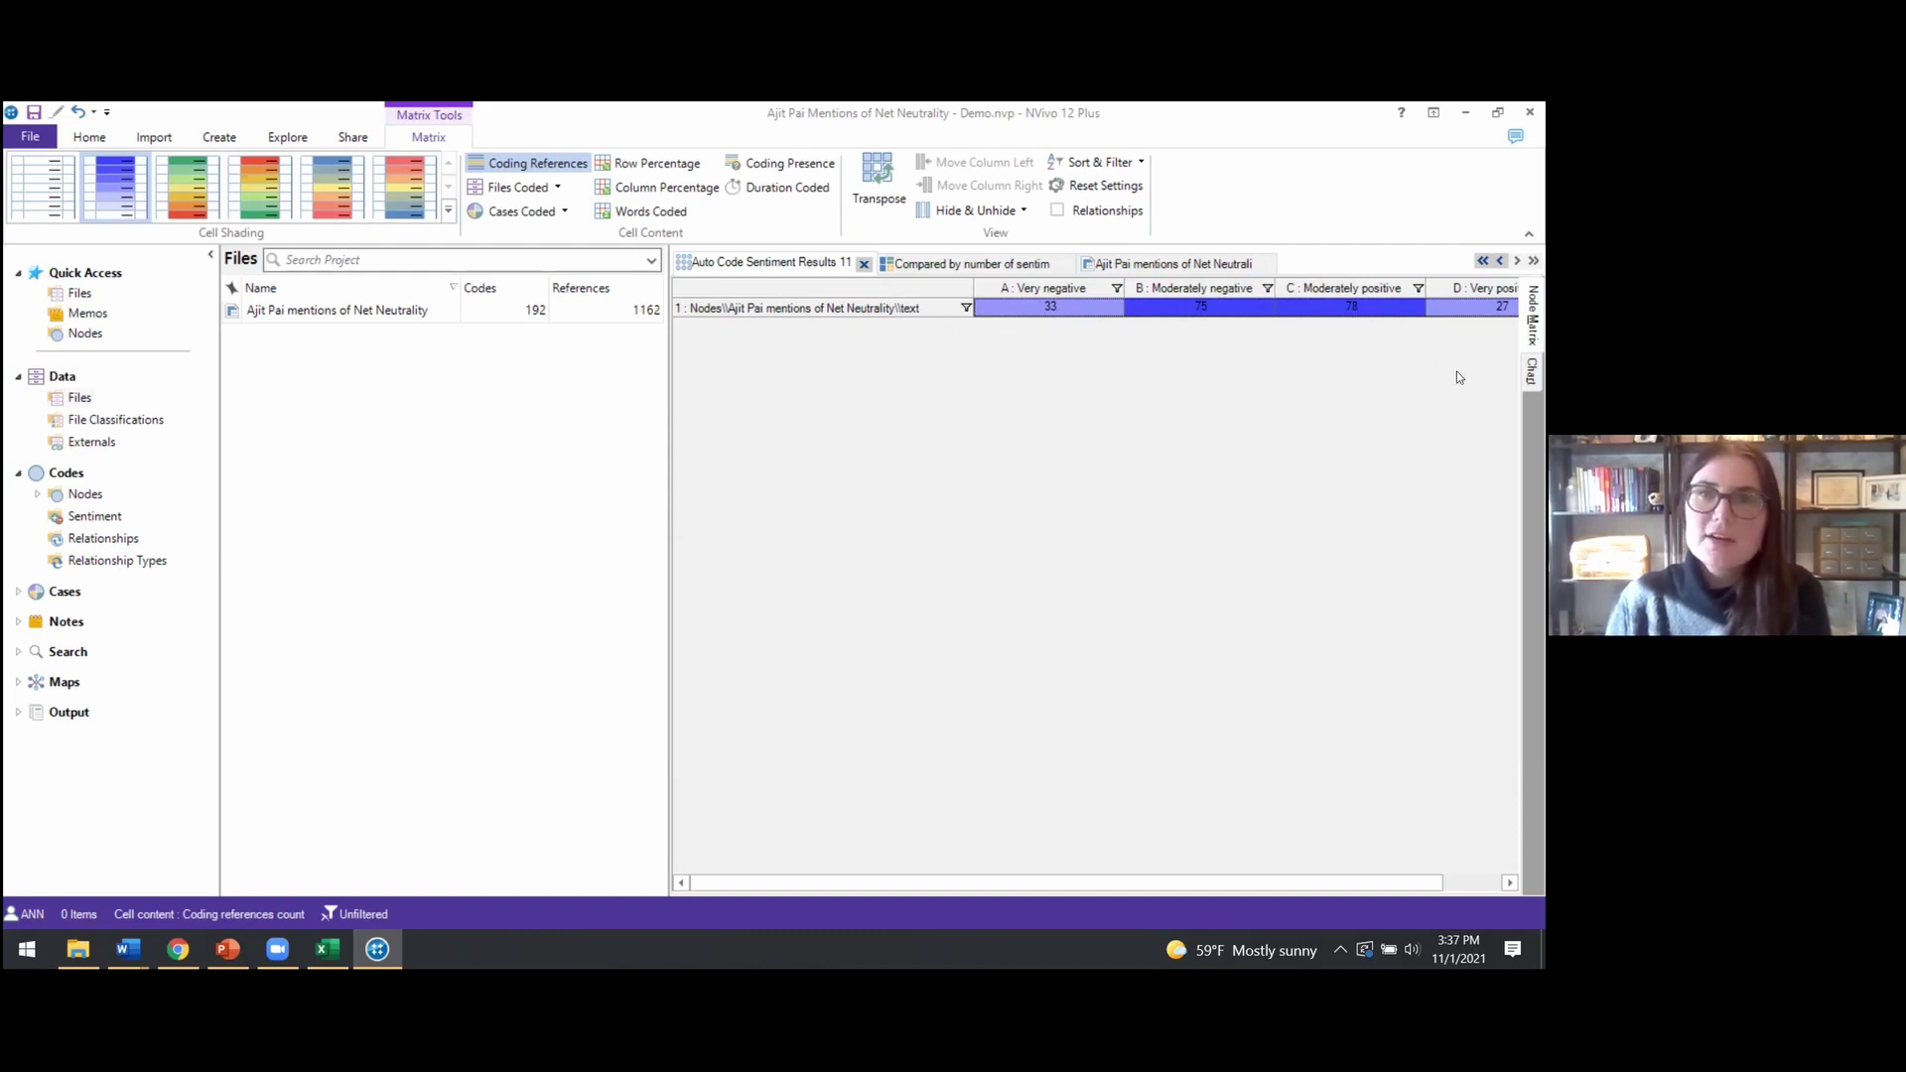
pyautogui.click(1050, 308)
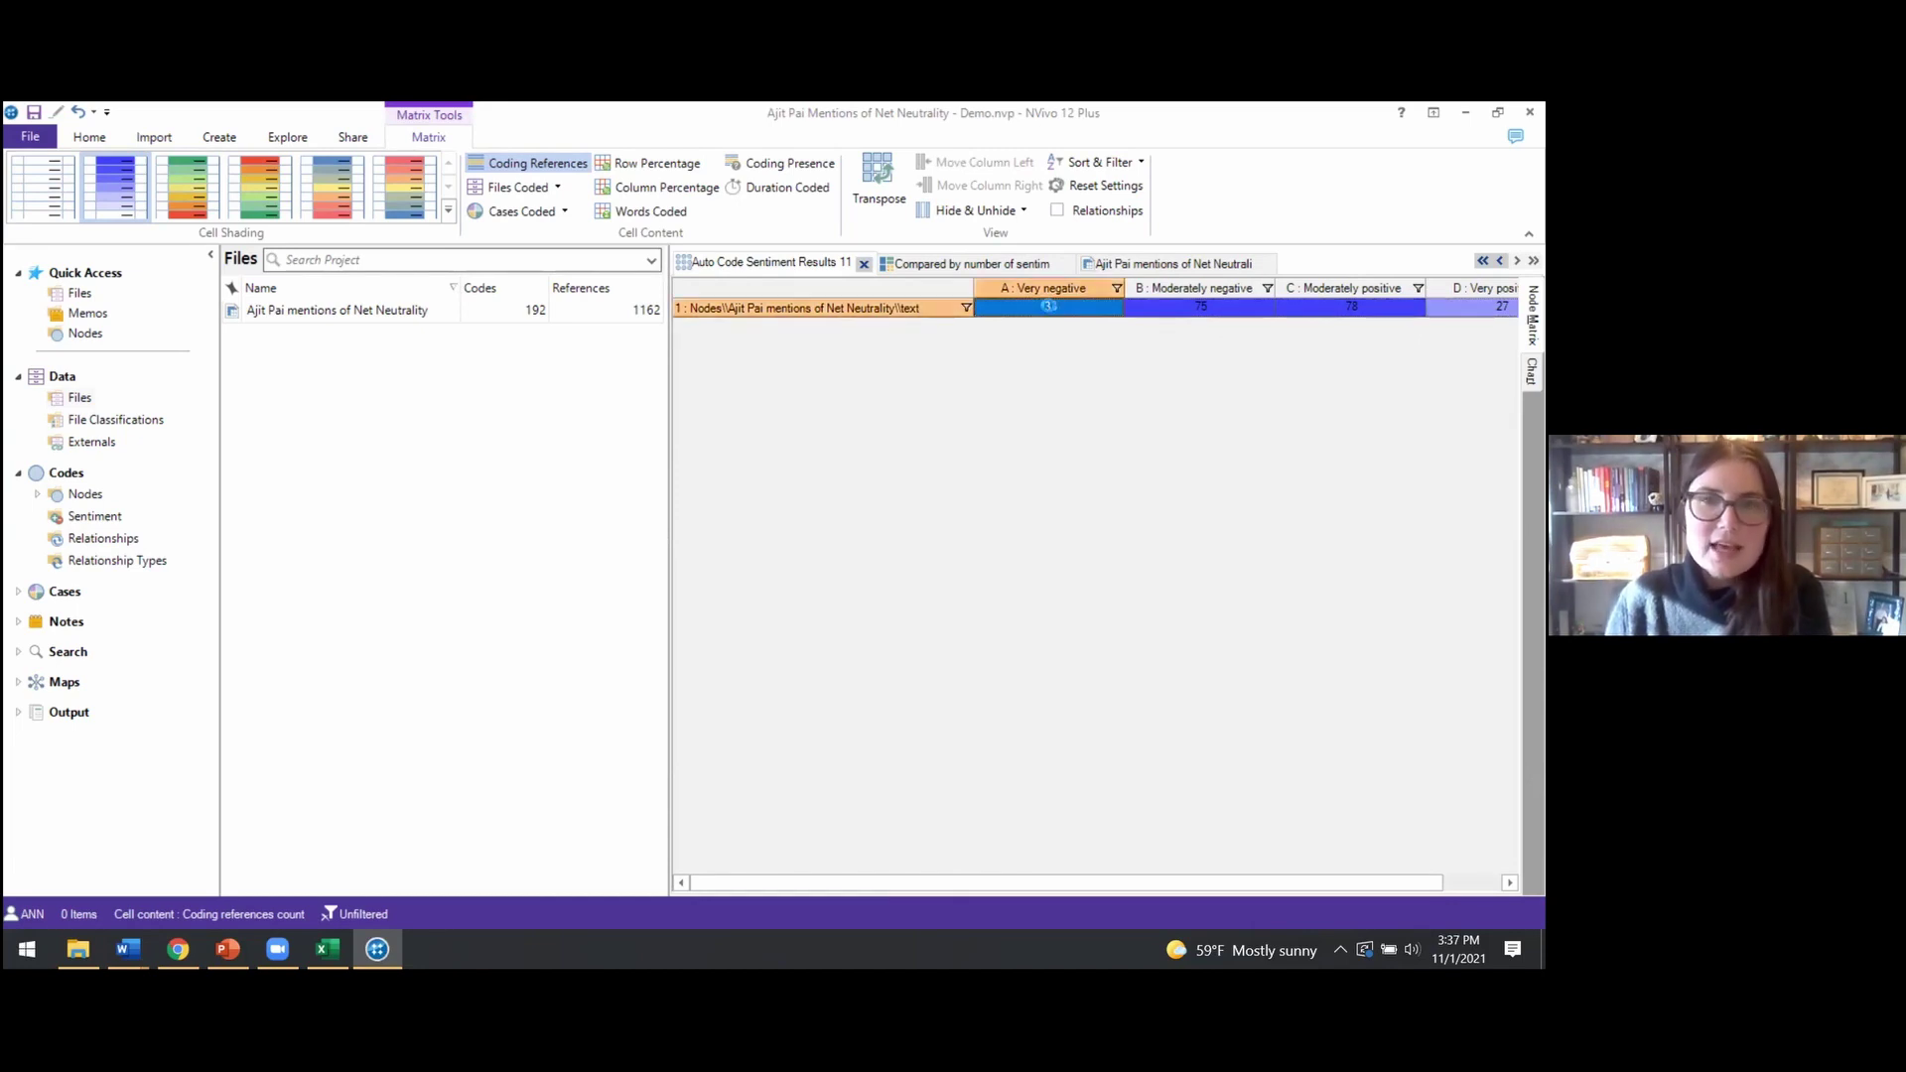
pyautogui.doubleClick(1049, 307)
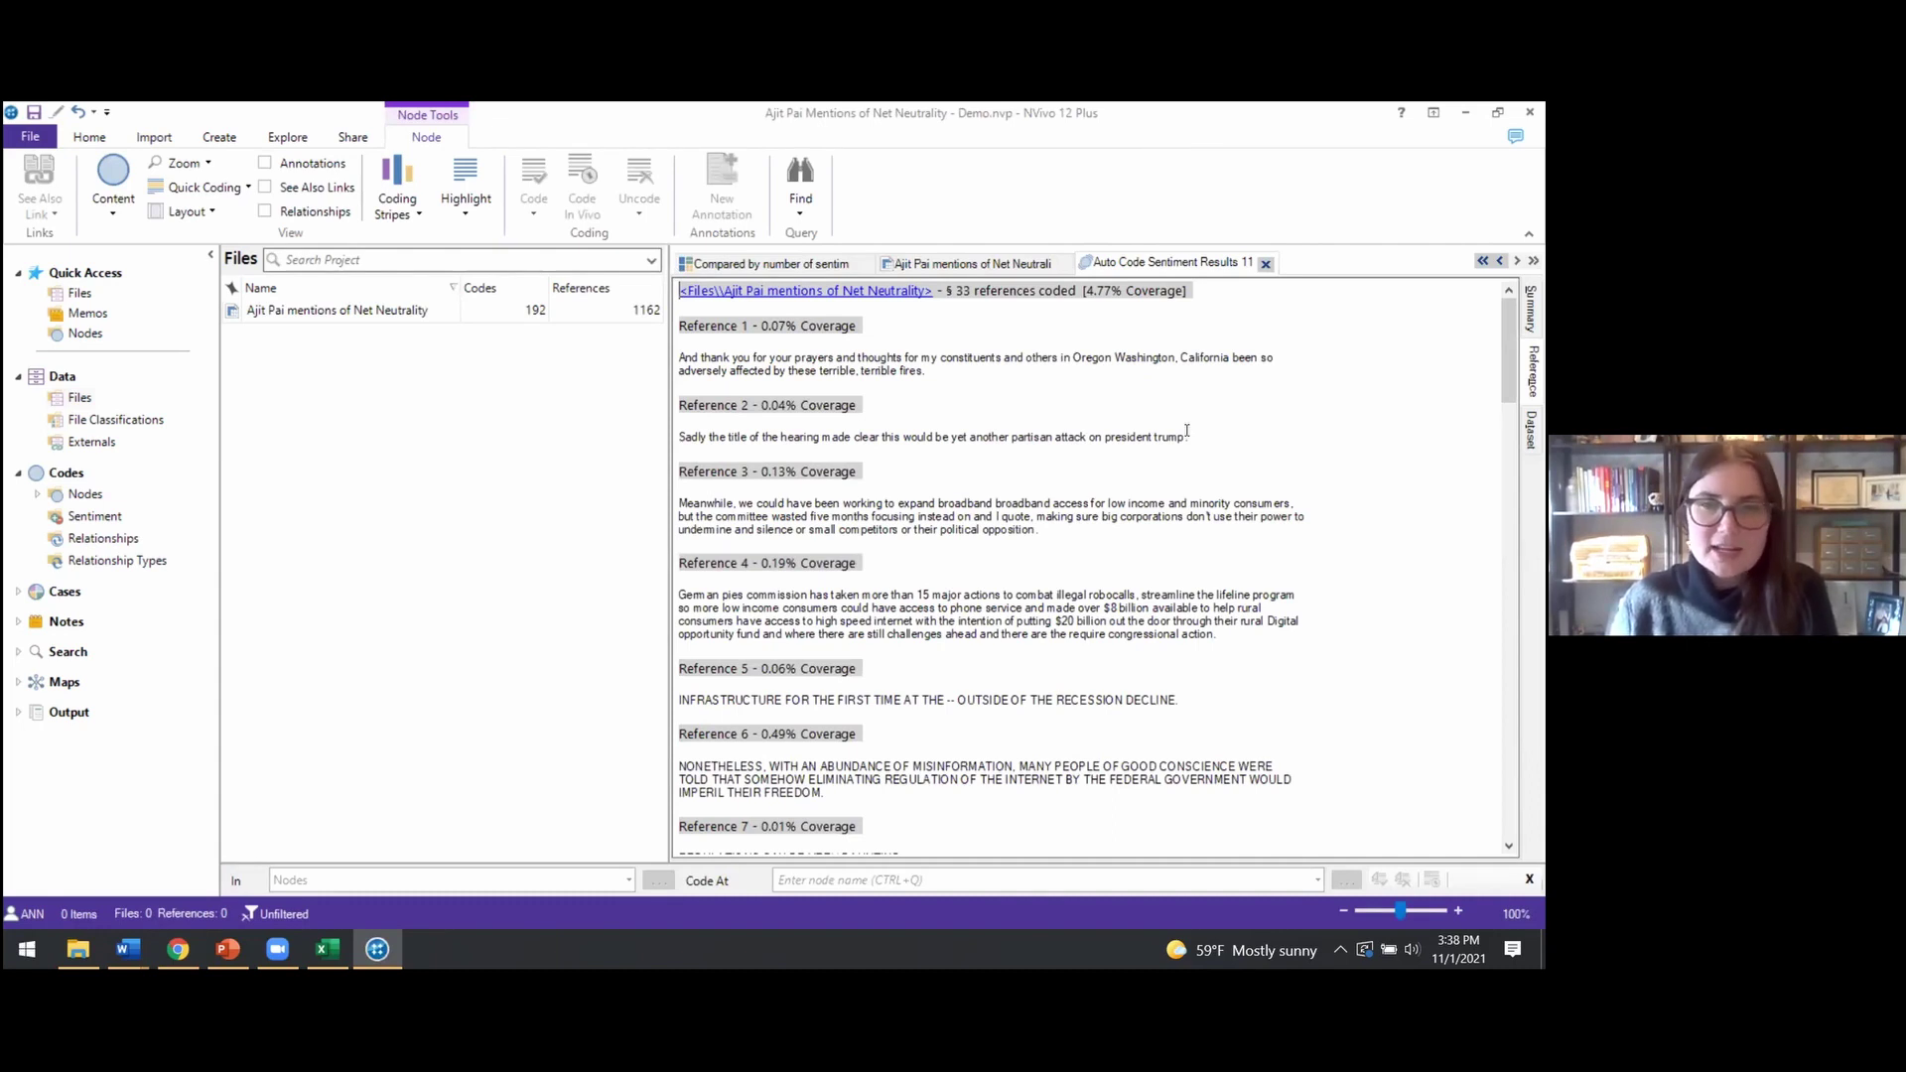
pyautogui.scroll(-8, 1186, 431)
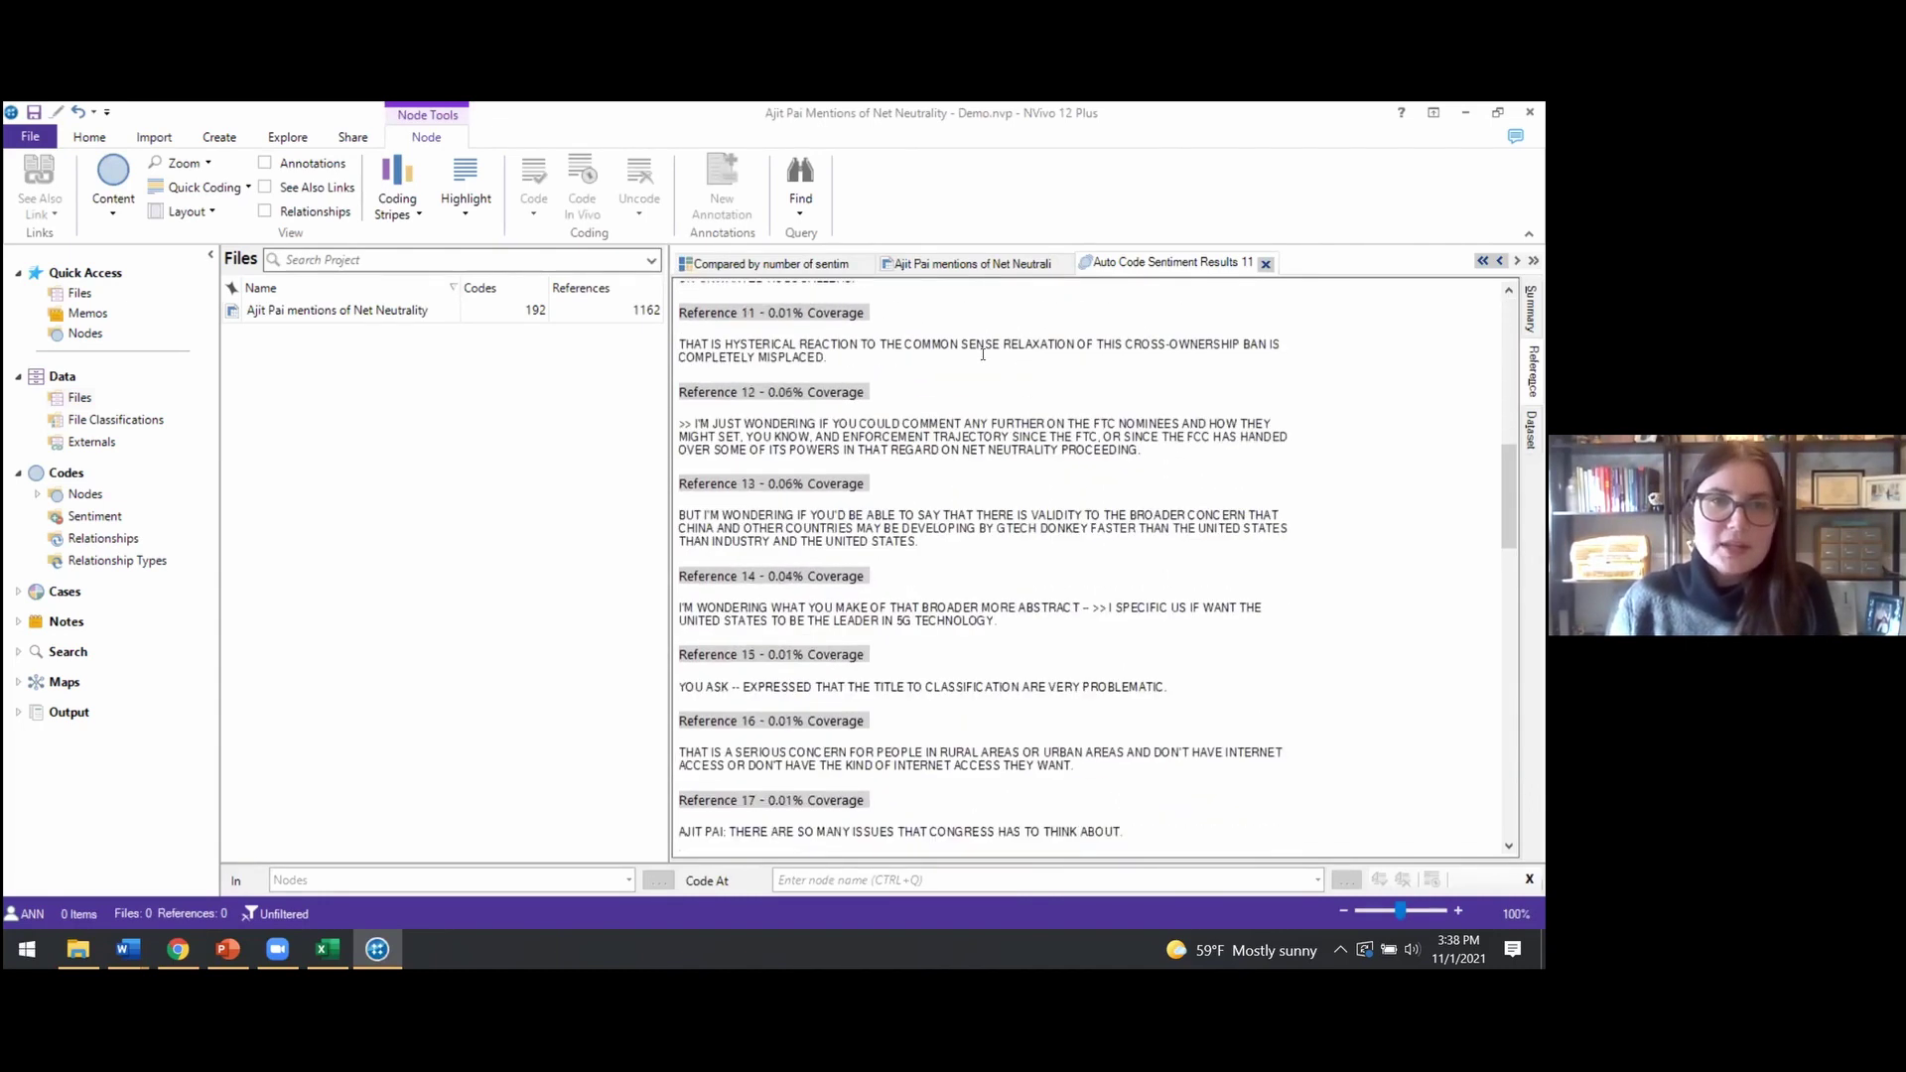
# Compare the imported dataset and the sentiment references, and examine the hierarchy chart of sentiment categories
pyautogui.click(960, 264)
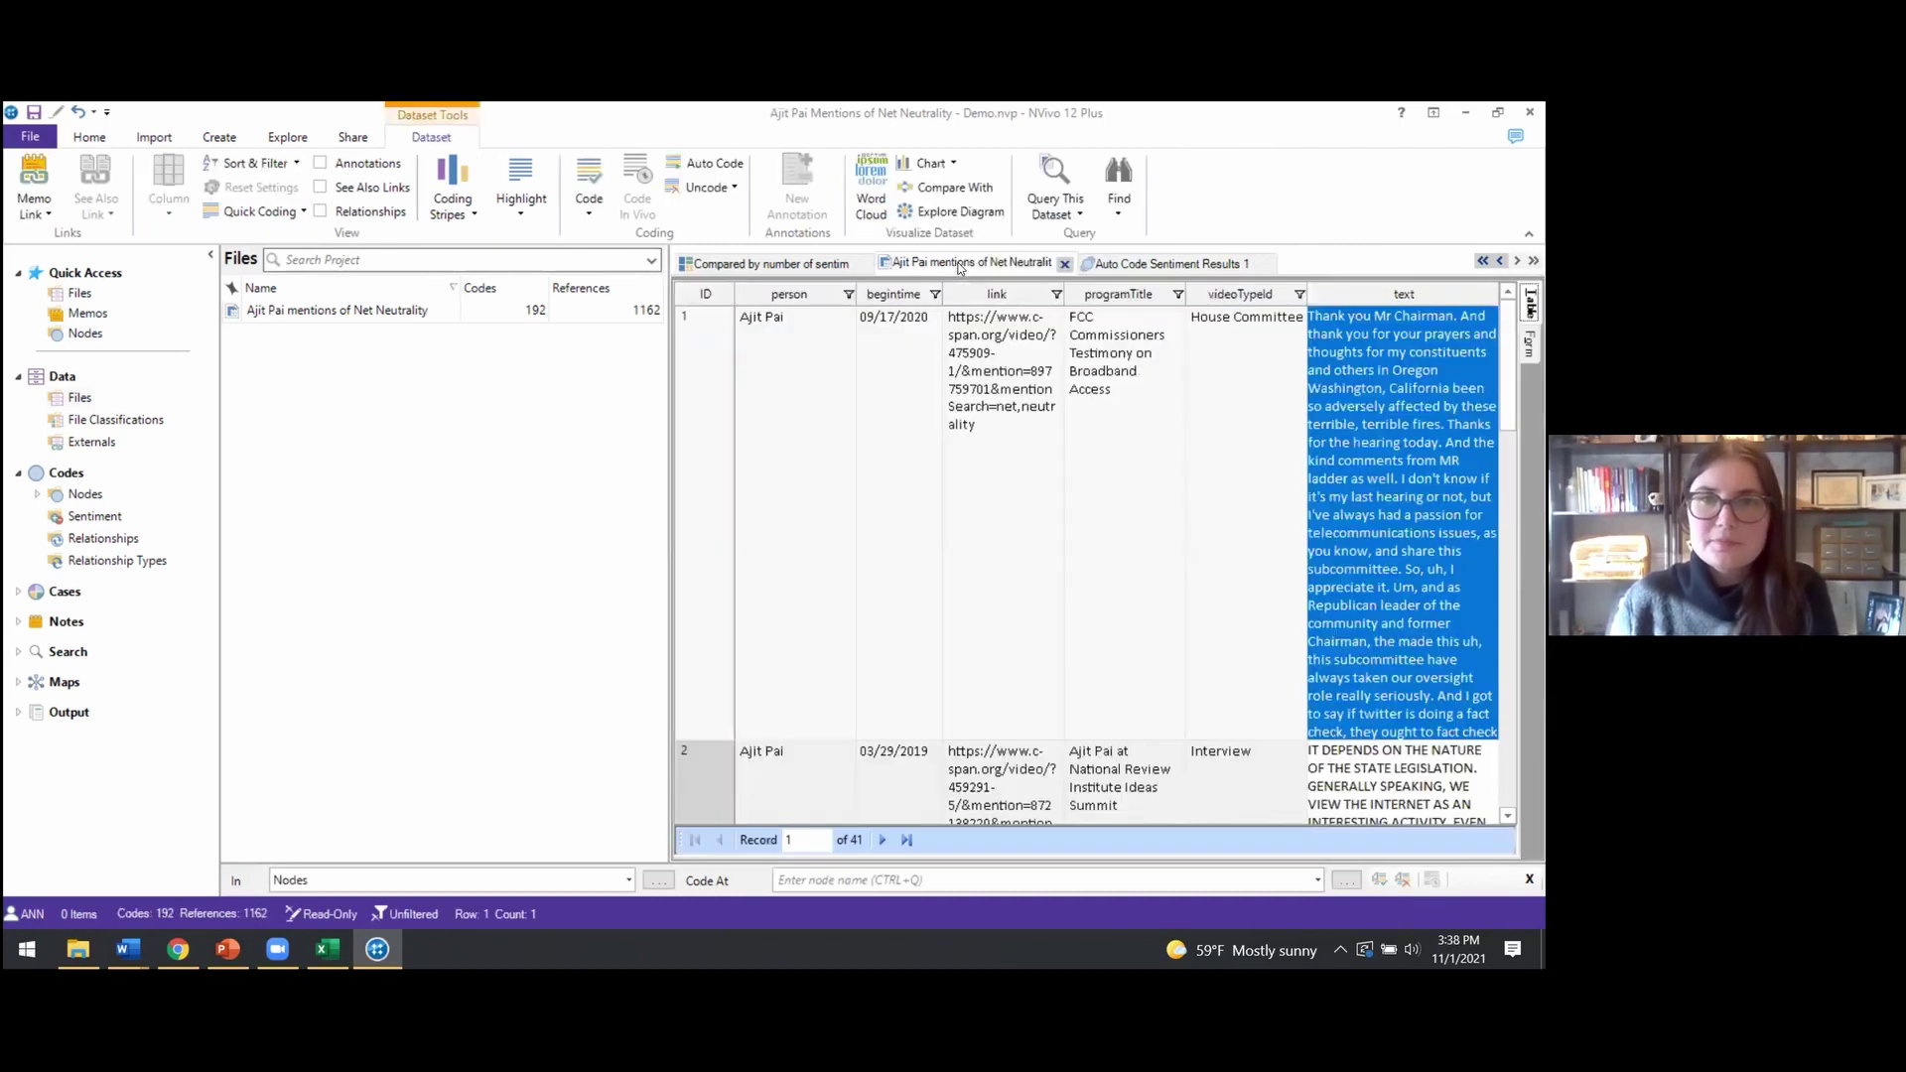
pyautogui.click(1161, 264)
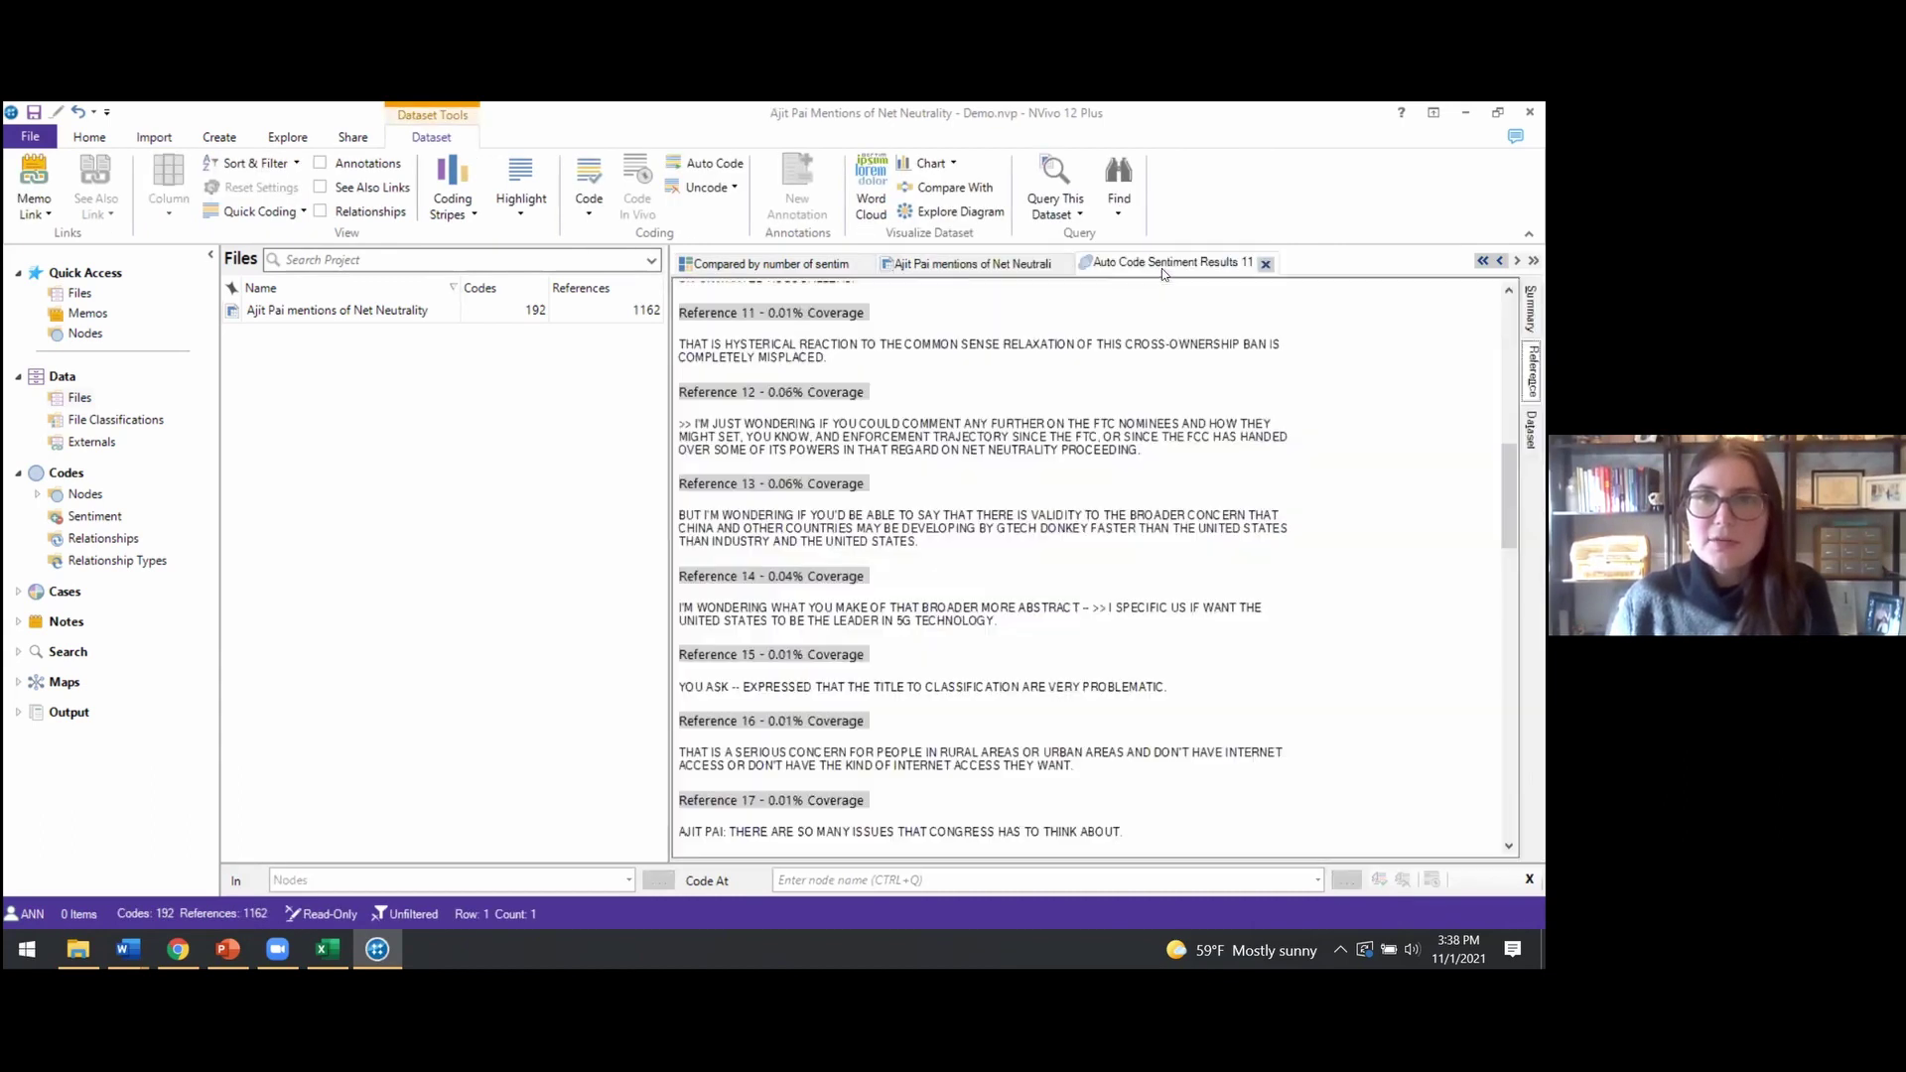
pyautogui.click(733, 264)
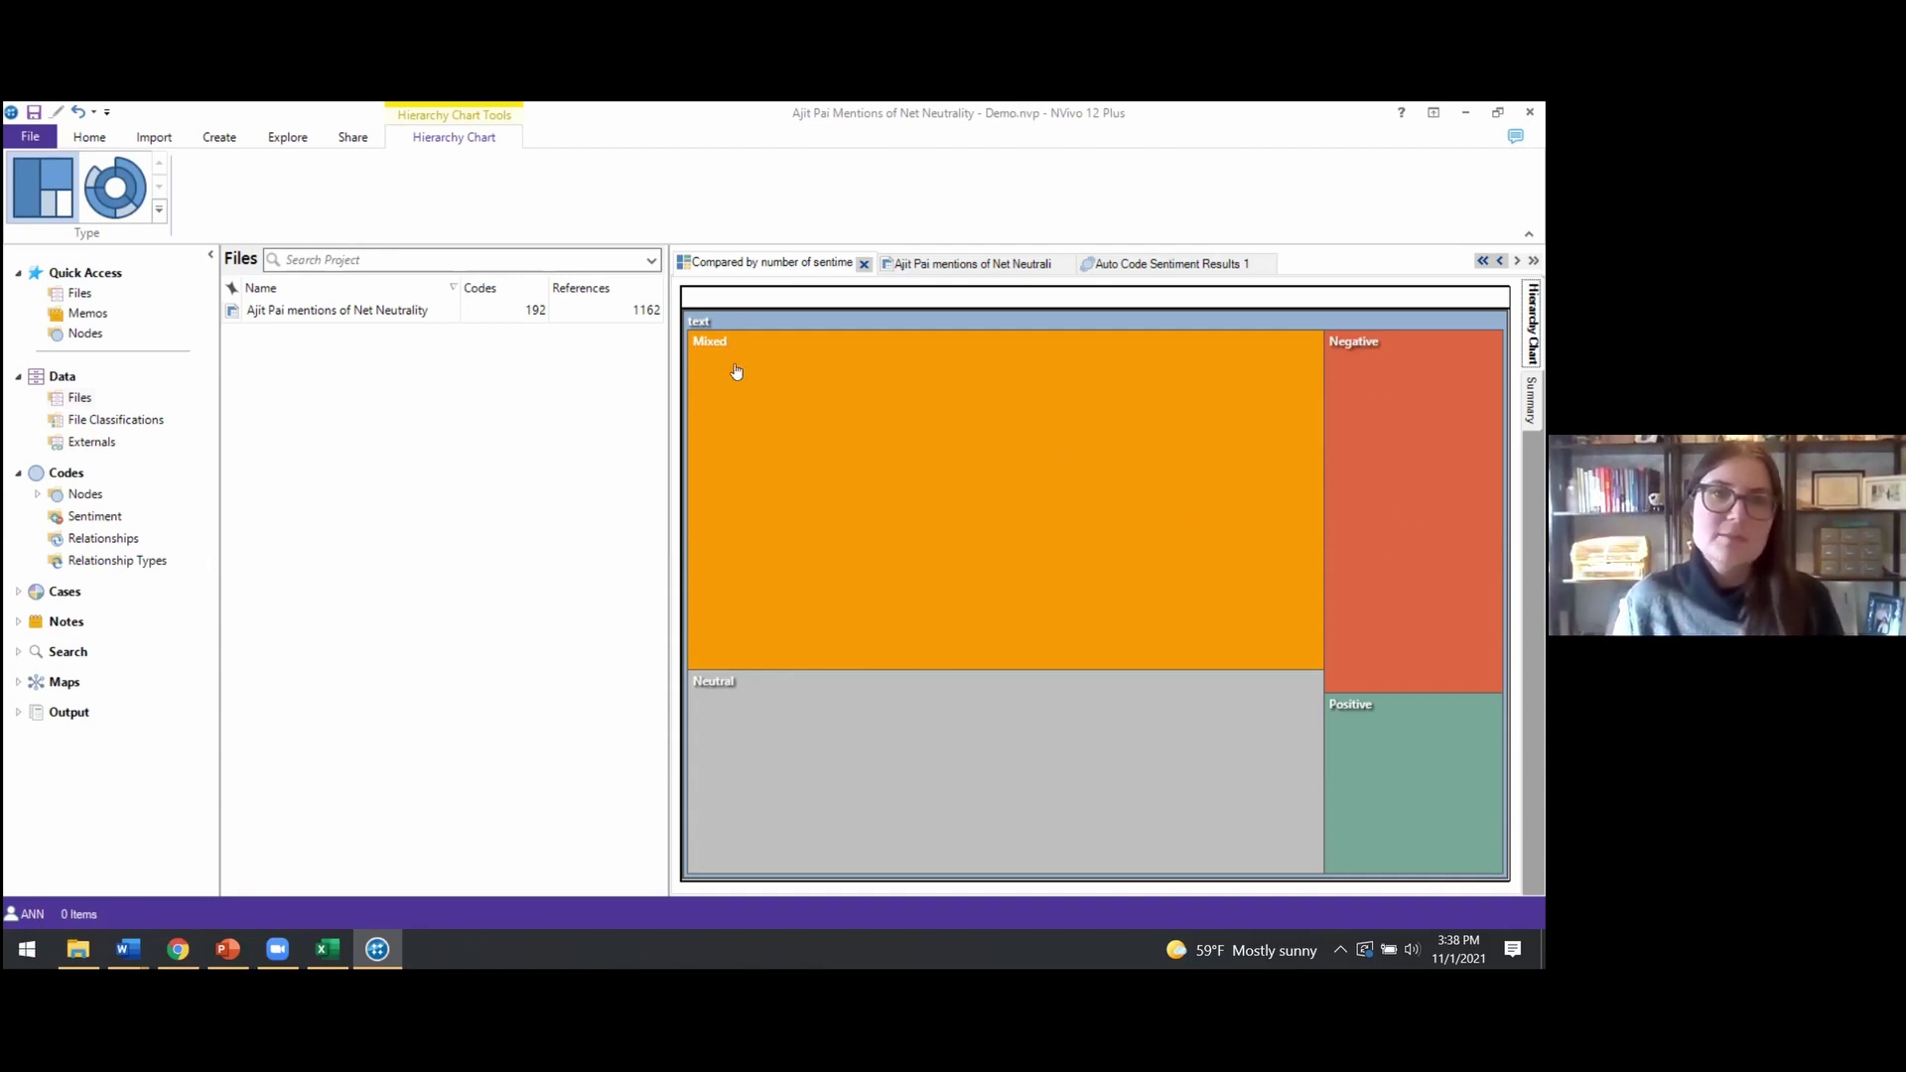
pyautogui.moveTo(795, 489)
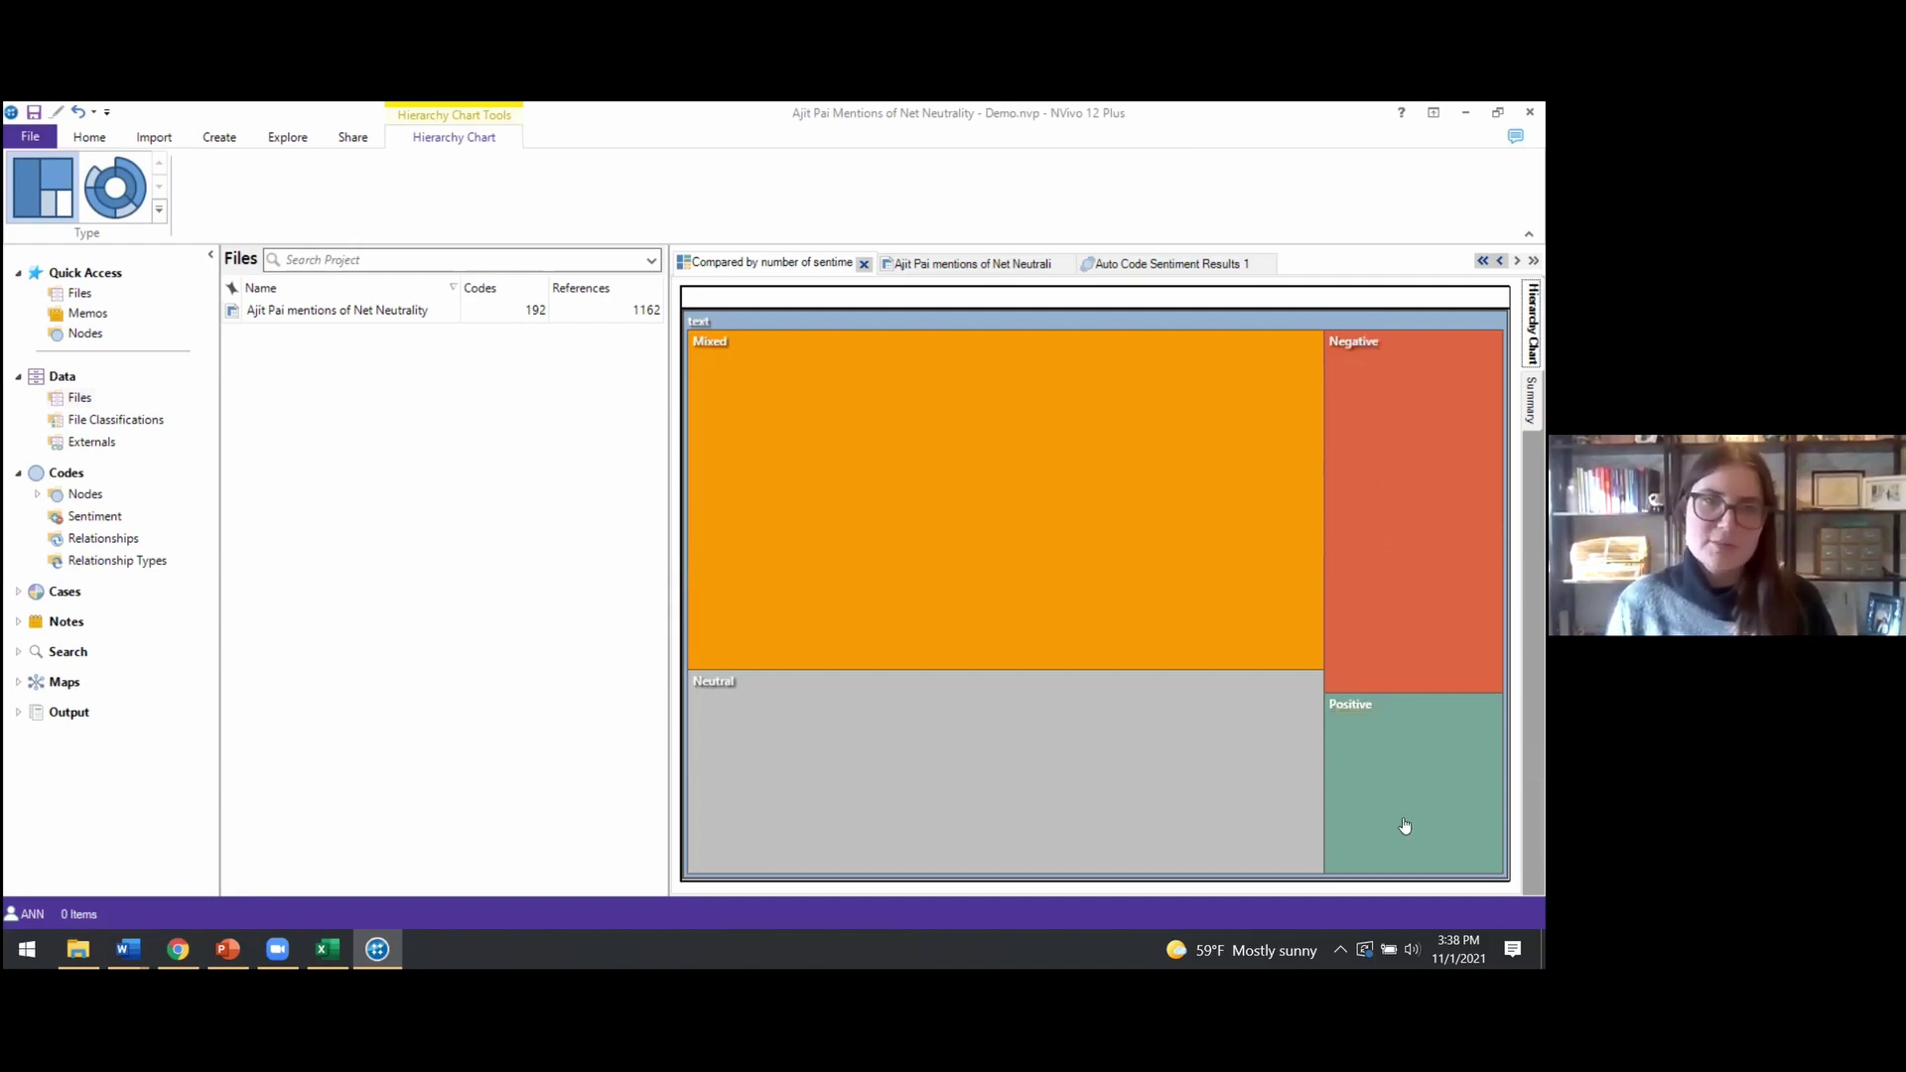
pyautogui.moveTo(1018, 751)
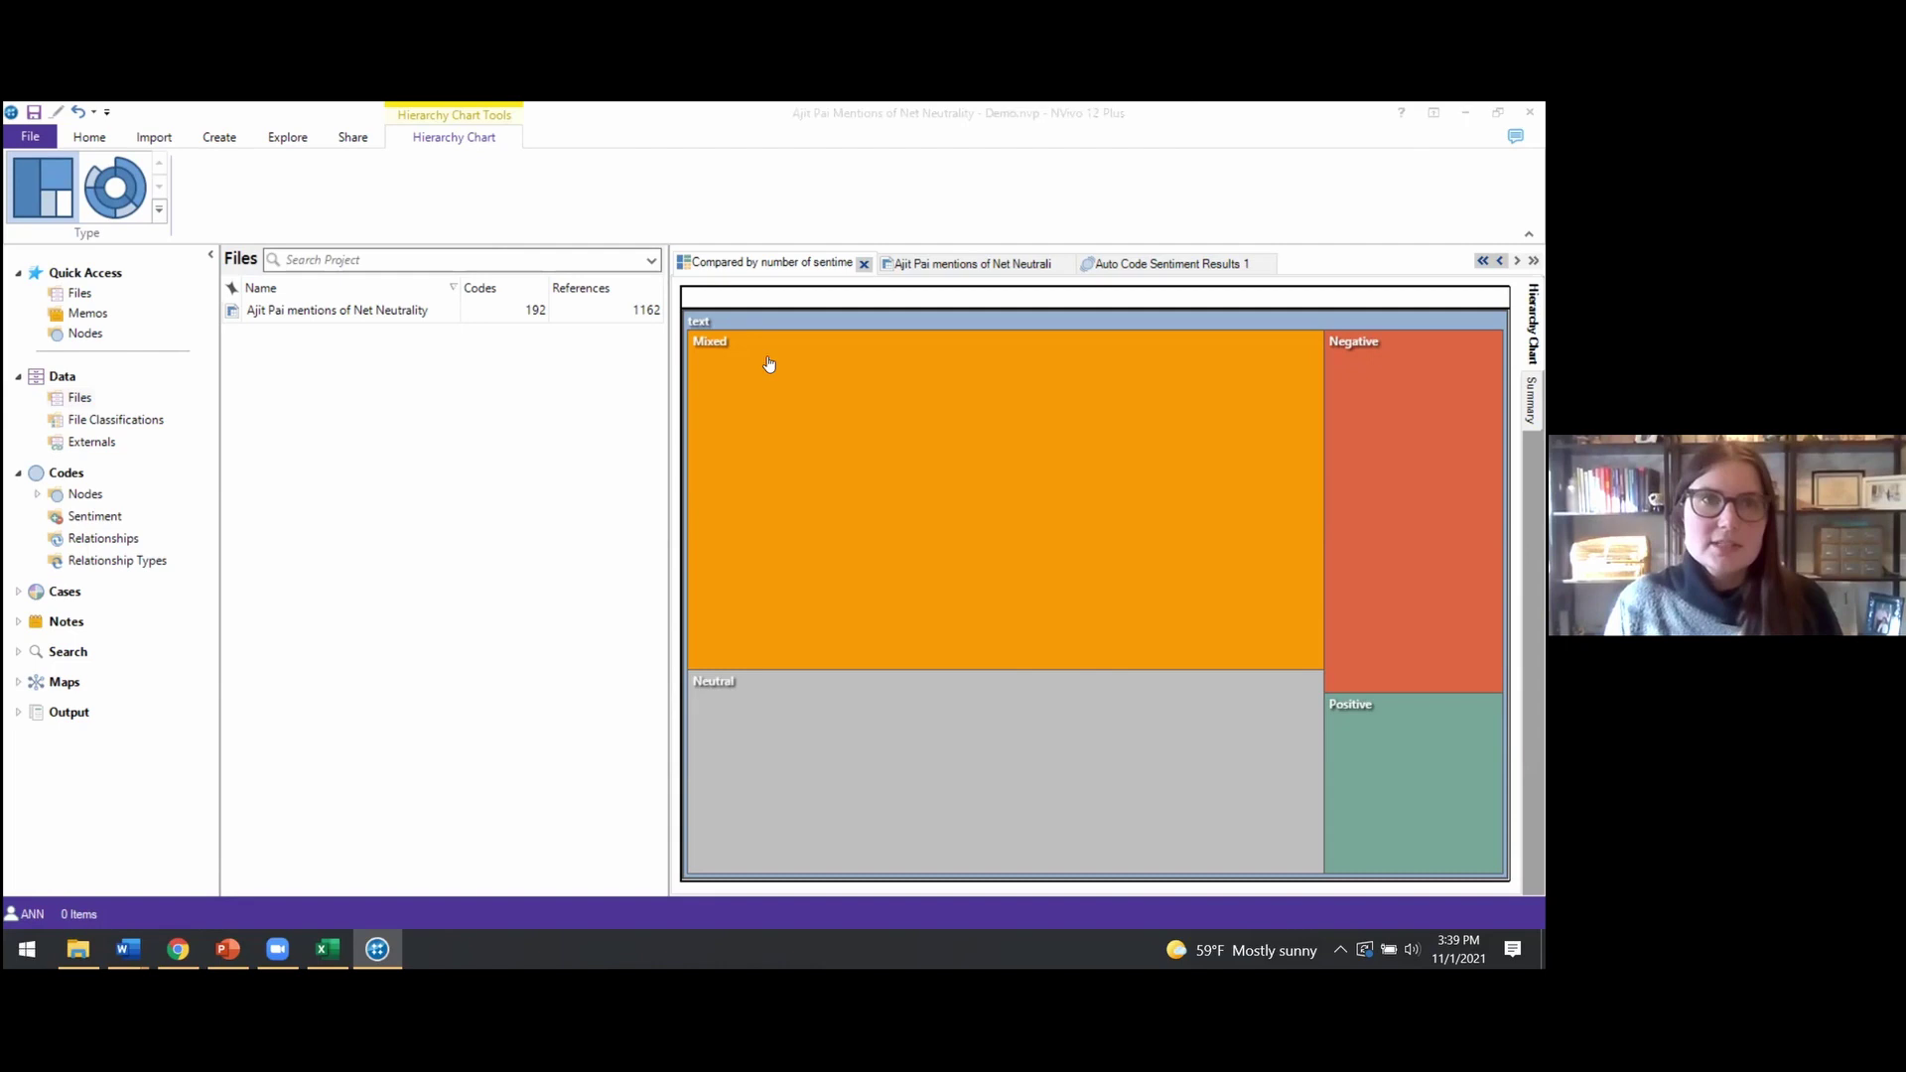
# Switch to Word to check the discourse codes in the net neutrality codebook, and return to NVivo
pyautogui.click(88, 140)
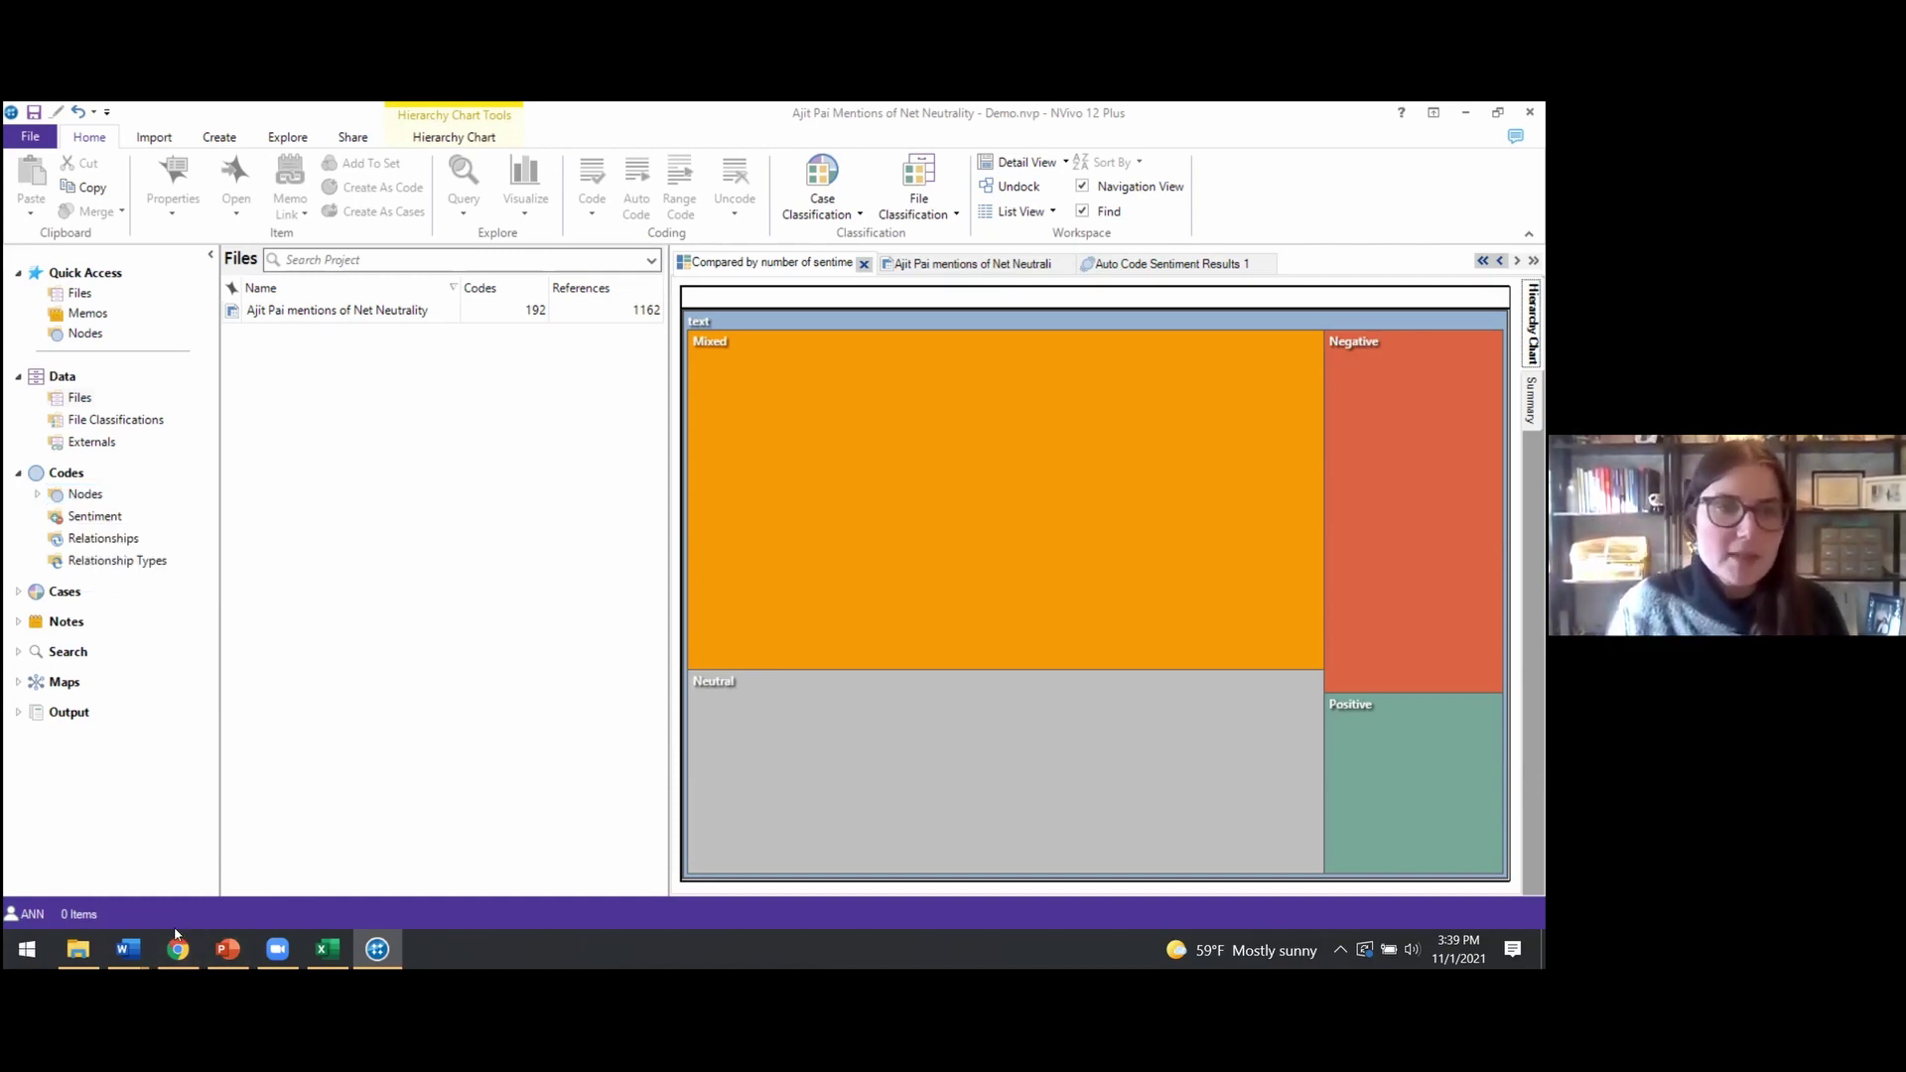
pyautogui.click(139, 959)
pyautogui.click(235, 874)
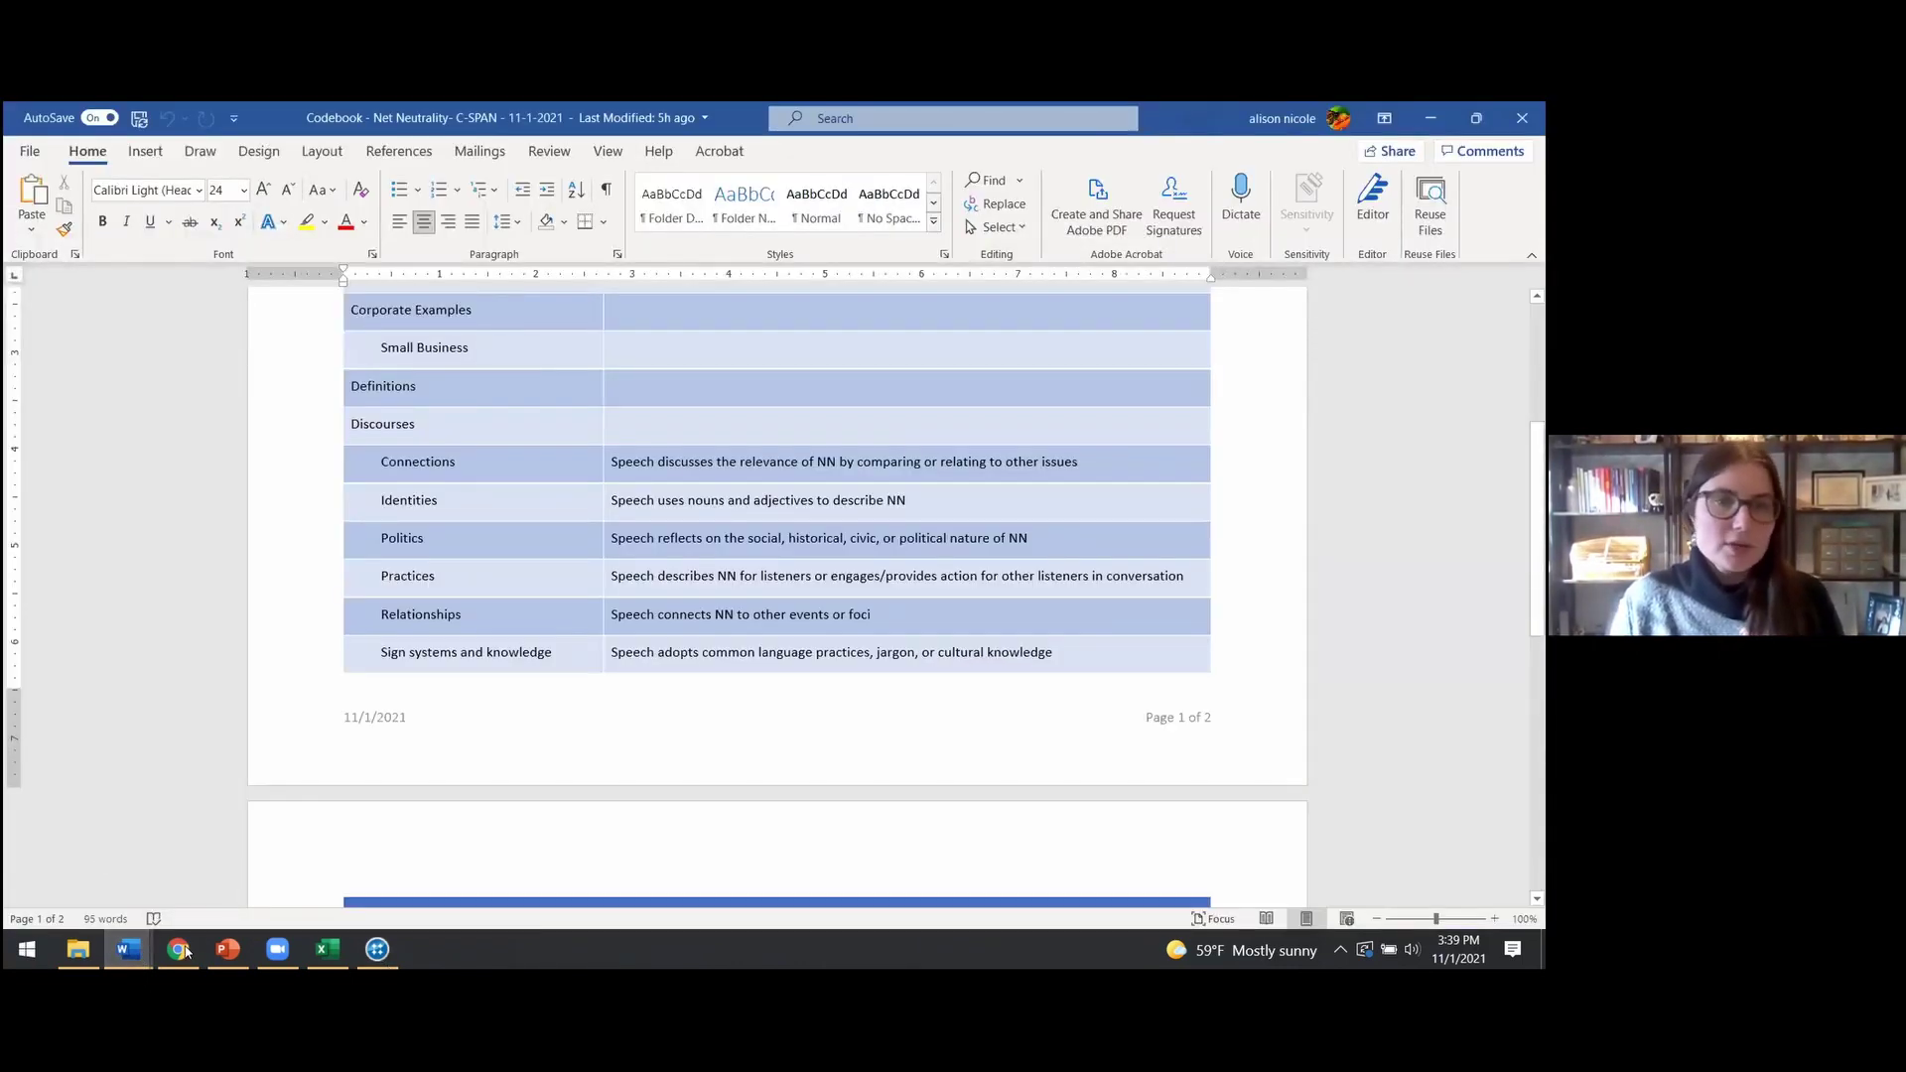
pyautogui.click(377, 949)
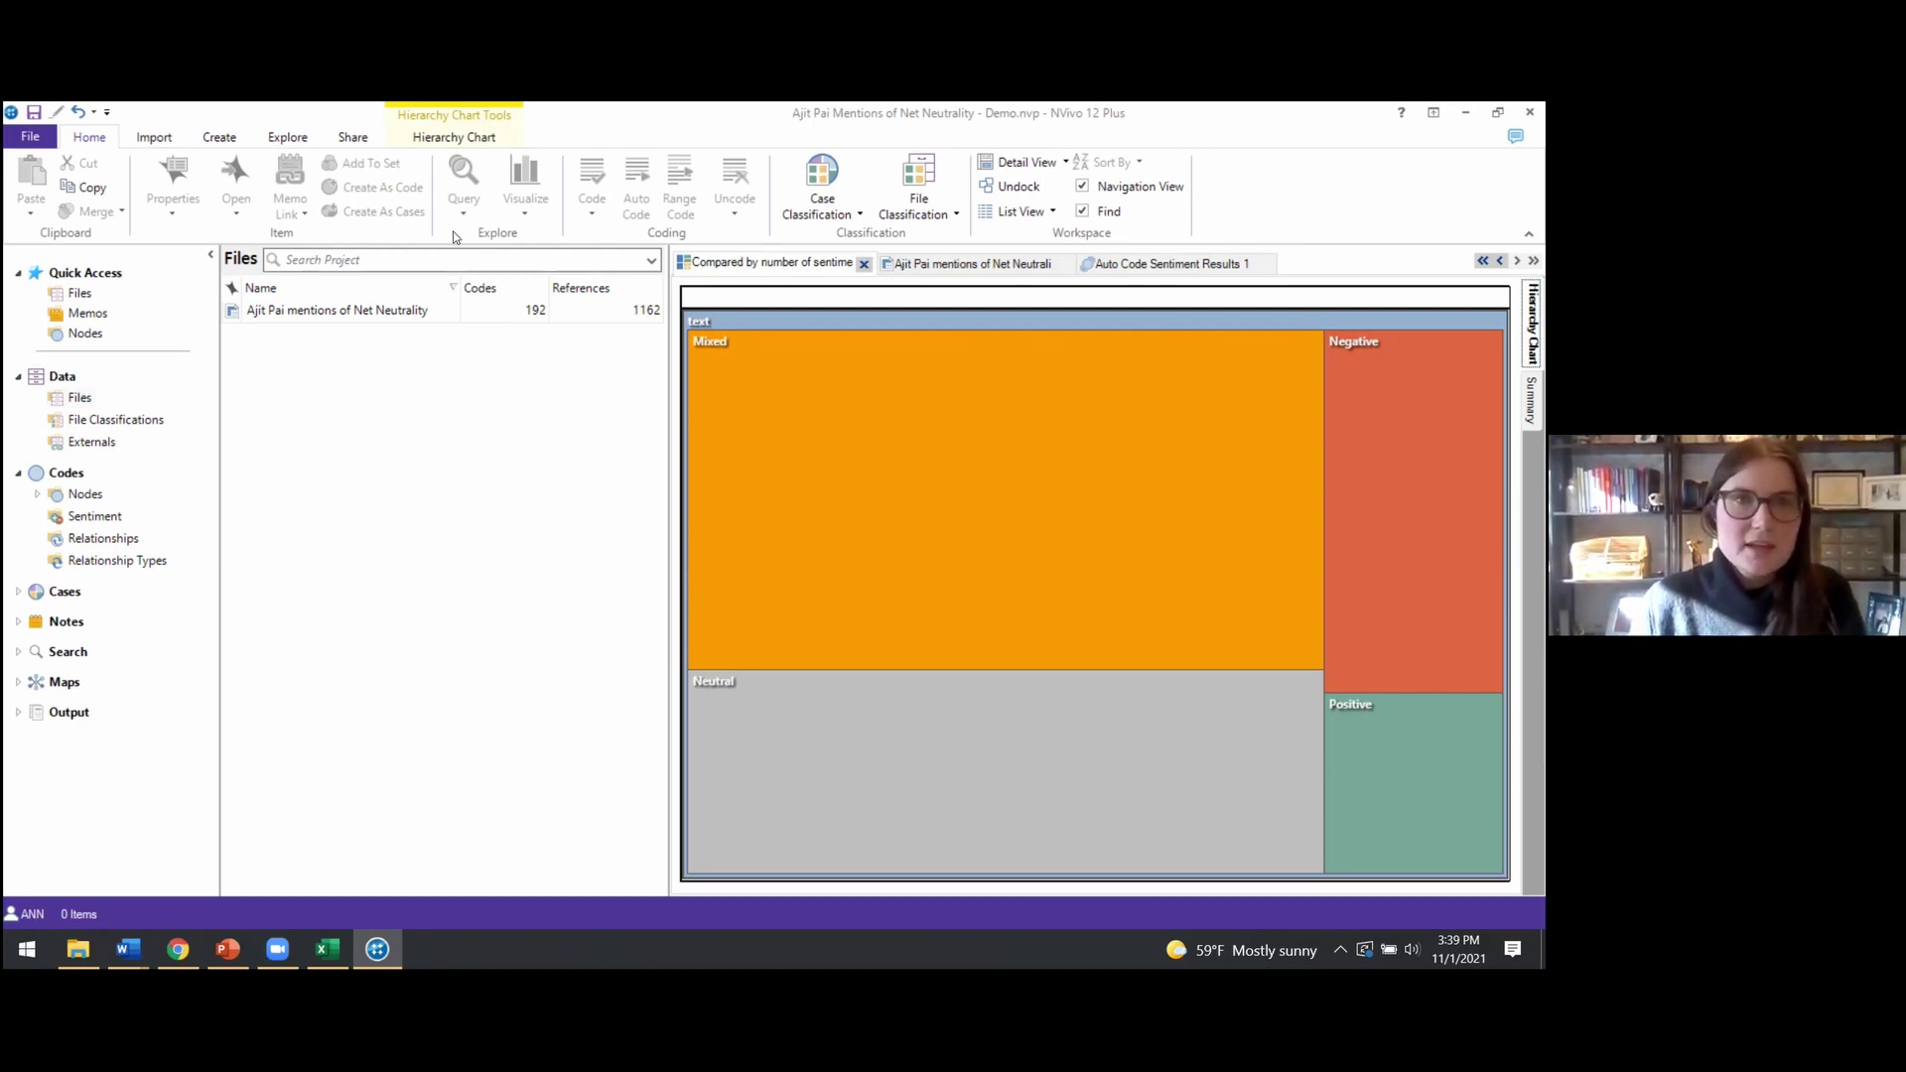
# Open the imported Ajit Pai dataset and read through the full text of the first speech record
pyautogui.click(275, 314)
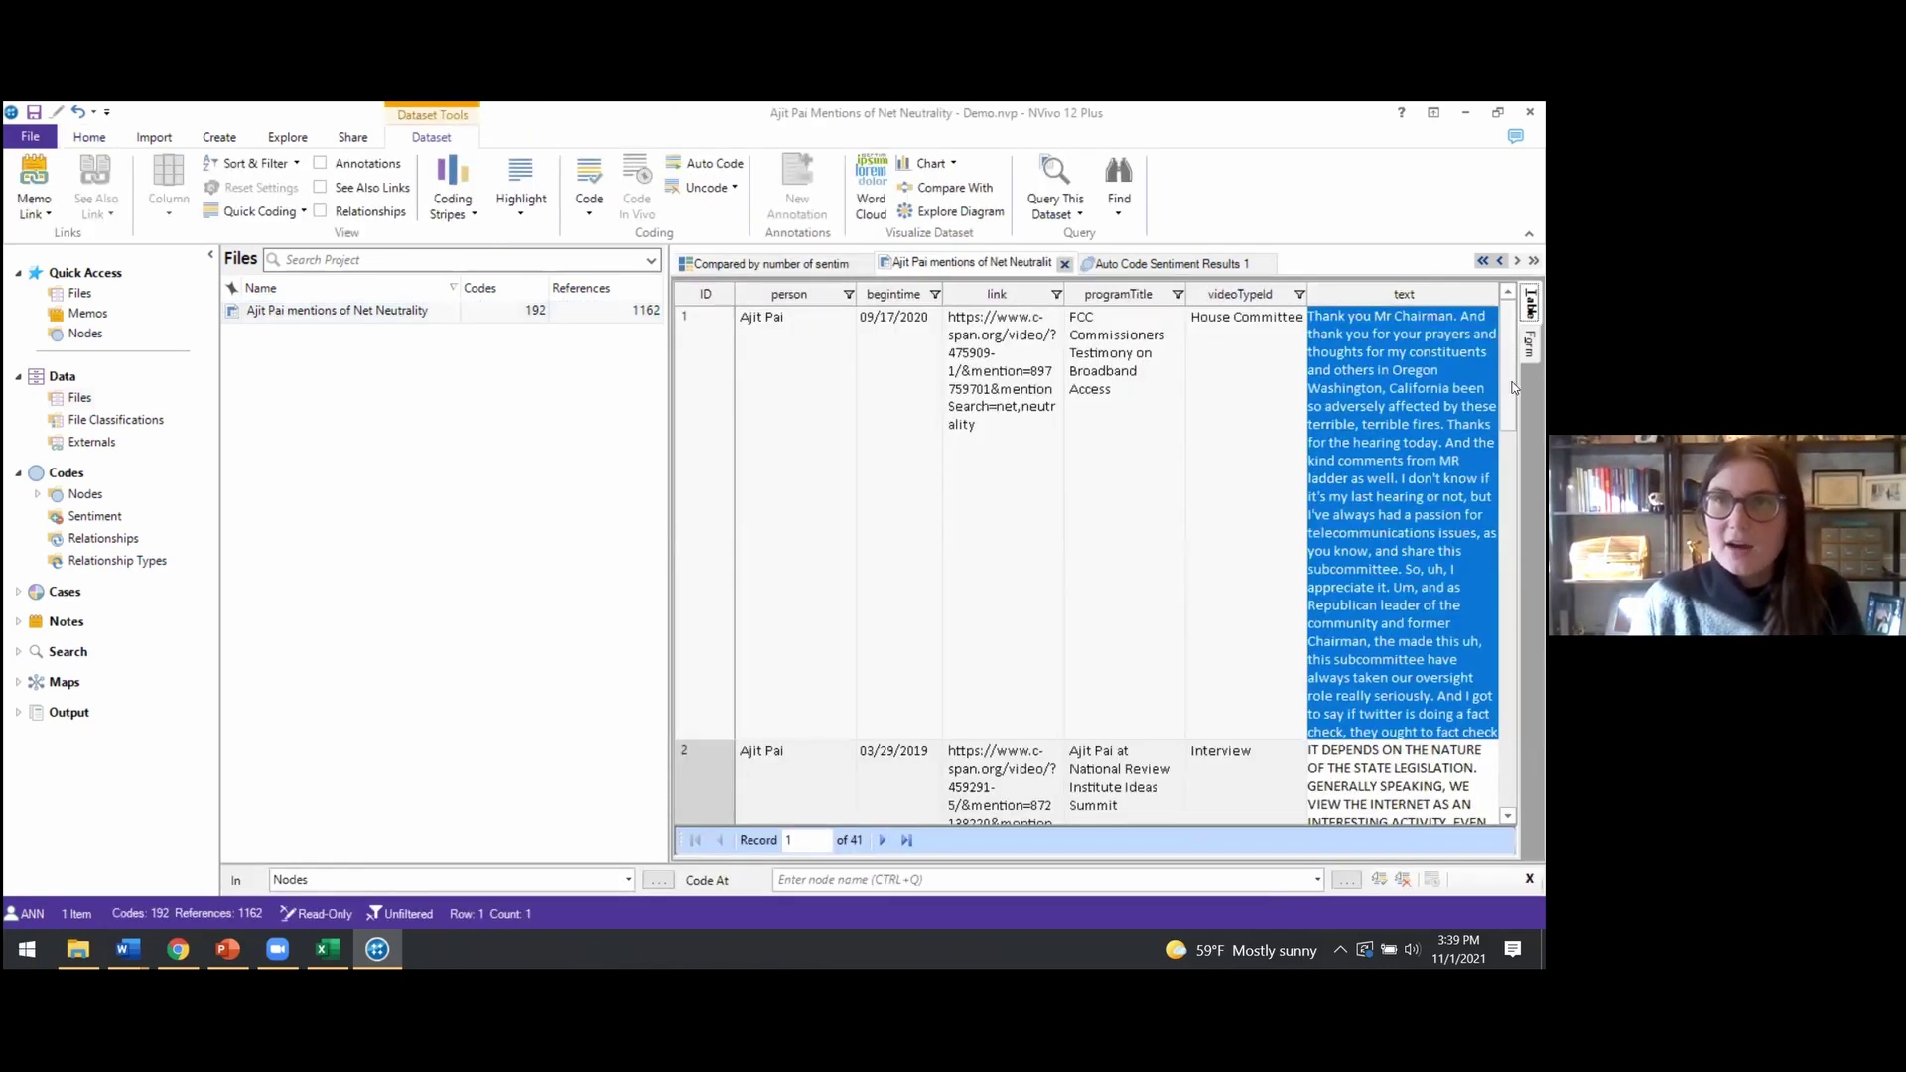
pyautogui.scroll(-10, 1480, 318)
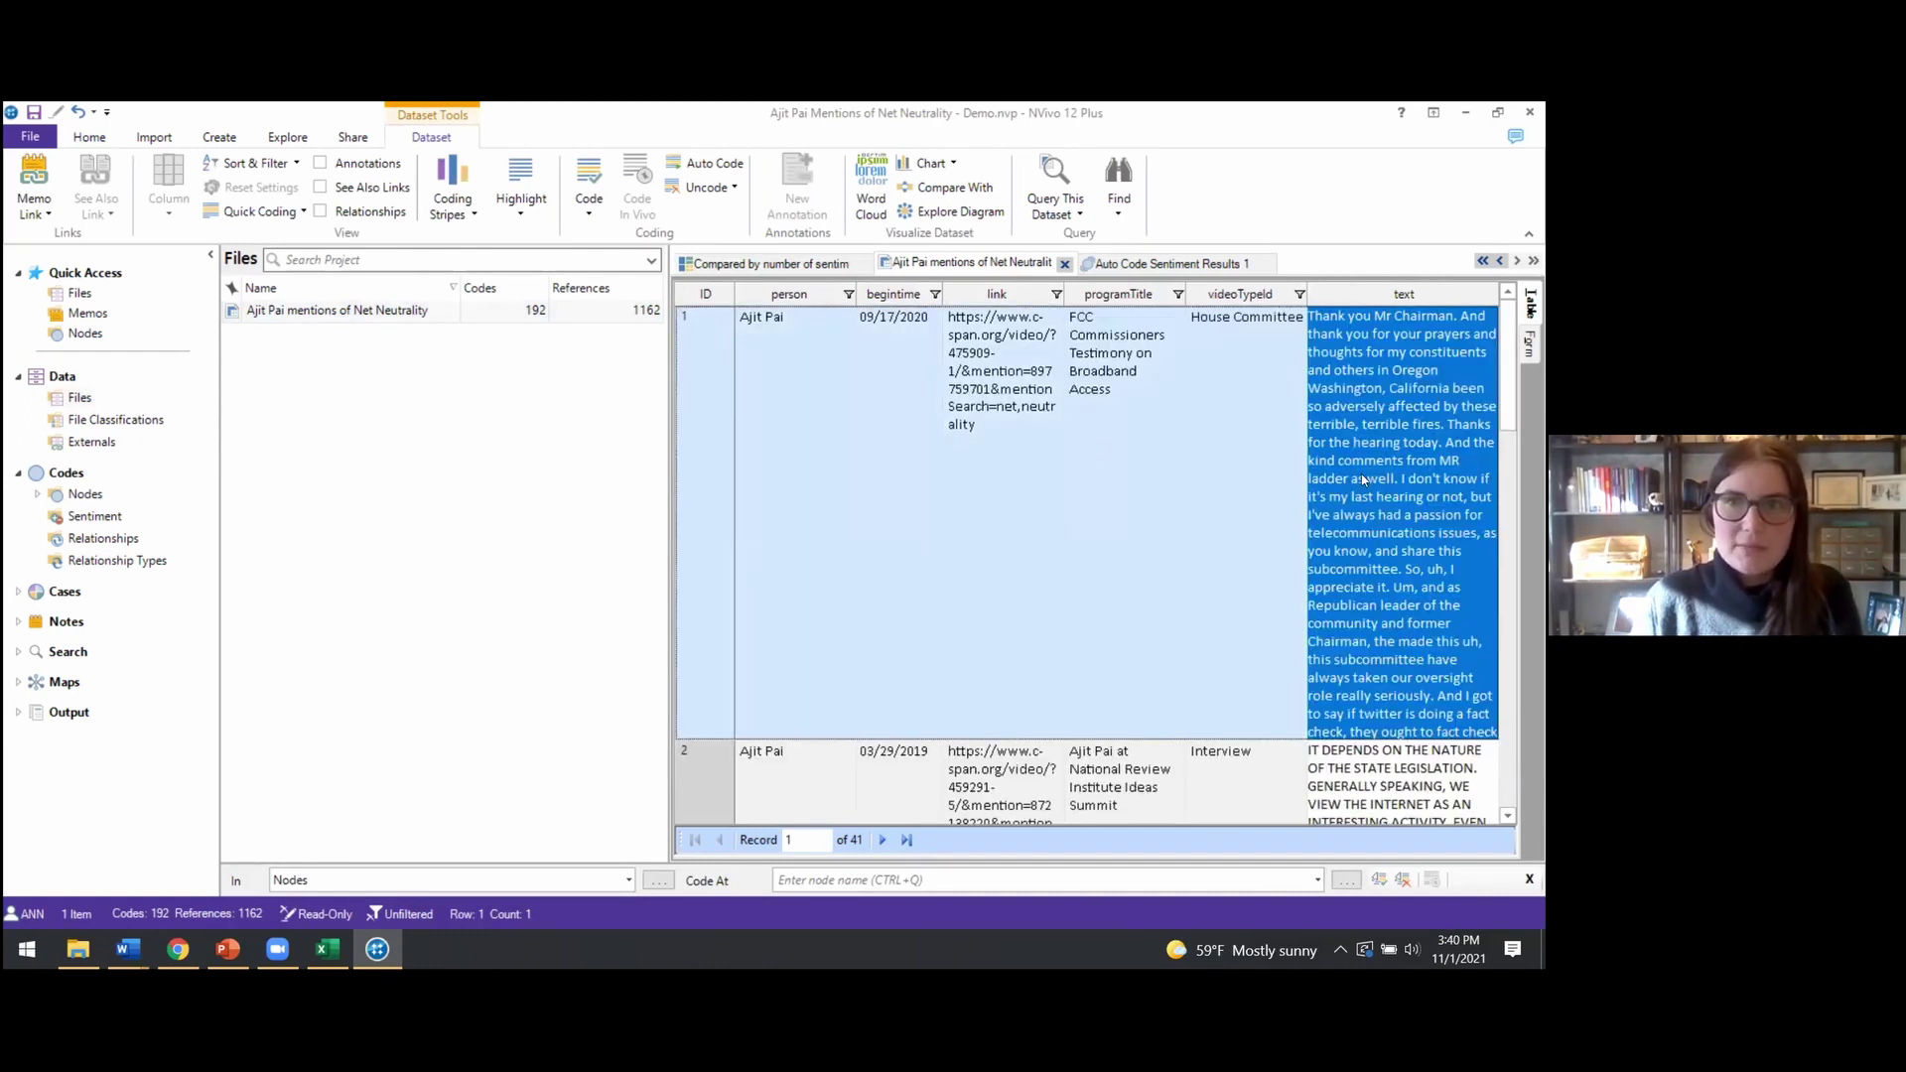
pyautogui.click(1370, 370)
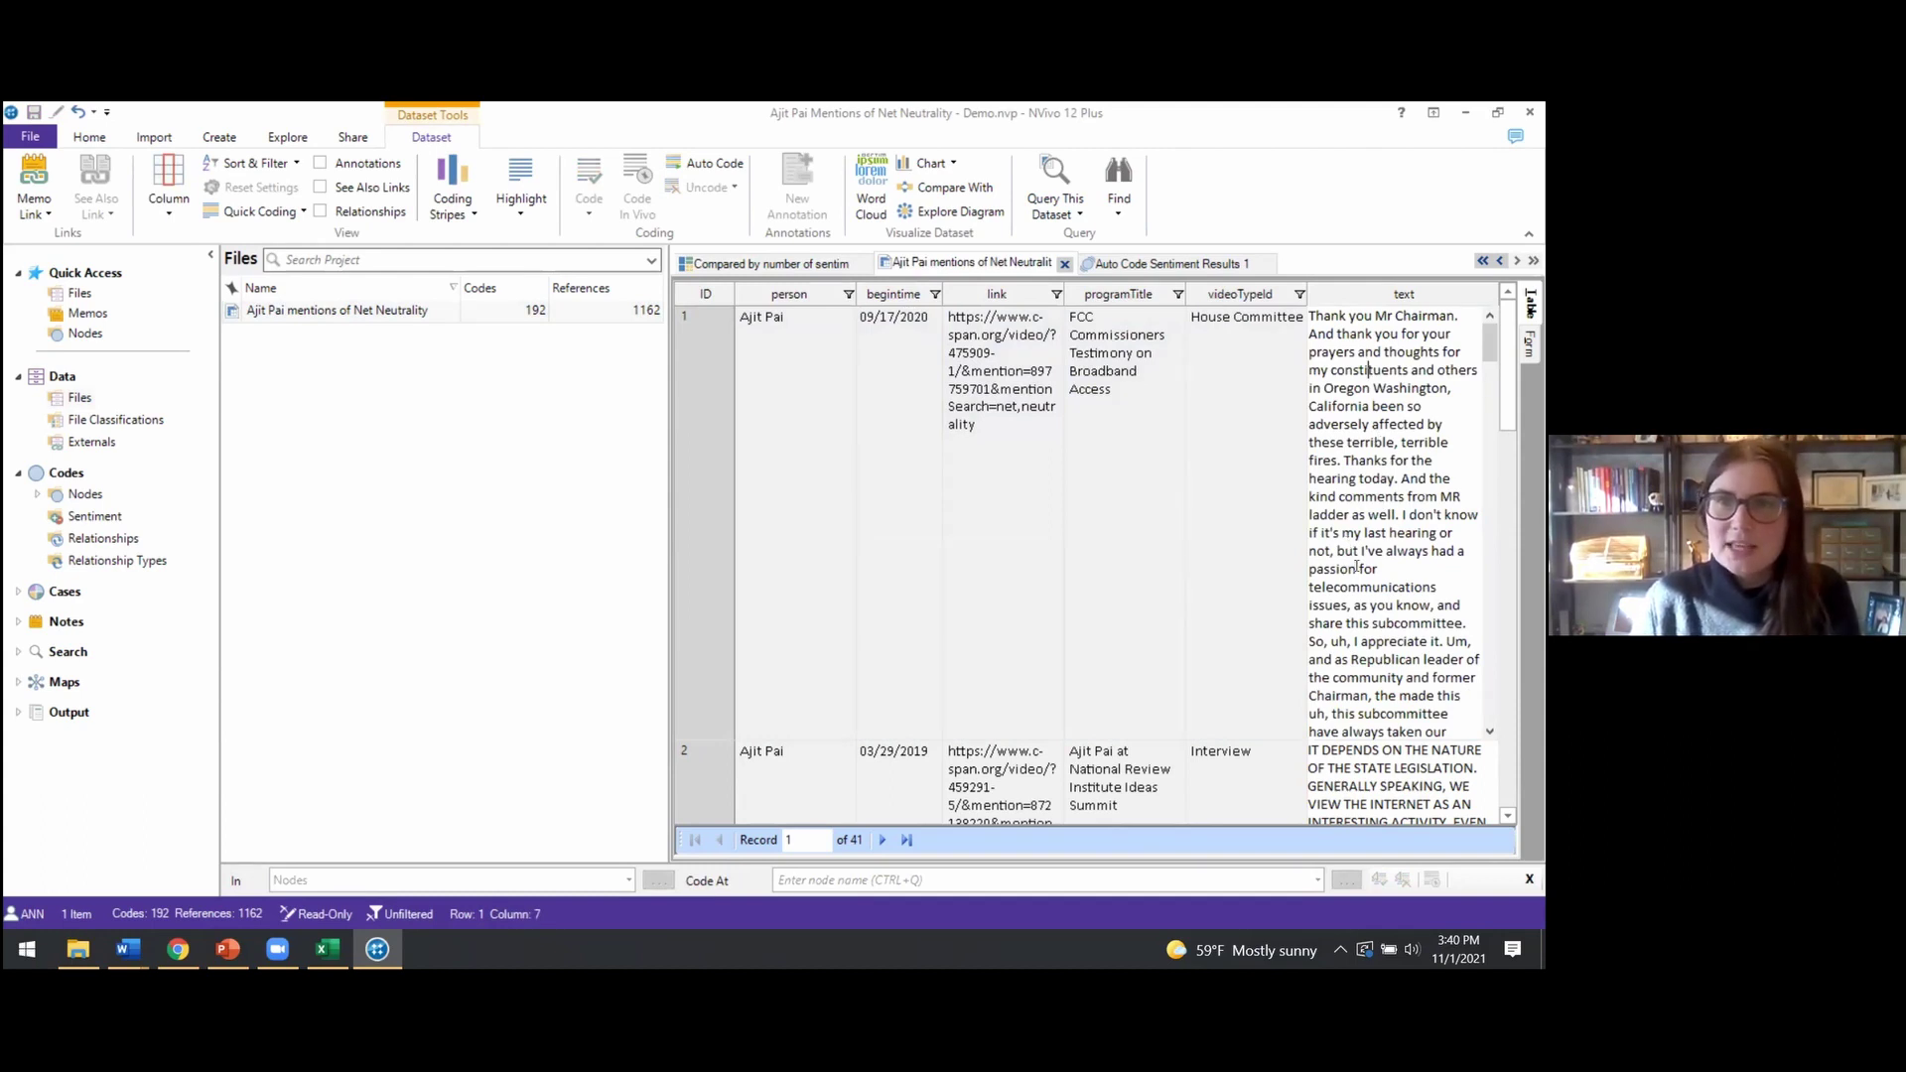
pyautogui.scroll(-4, 1357, 567)
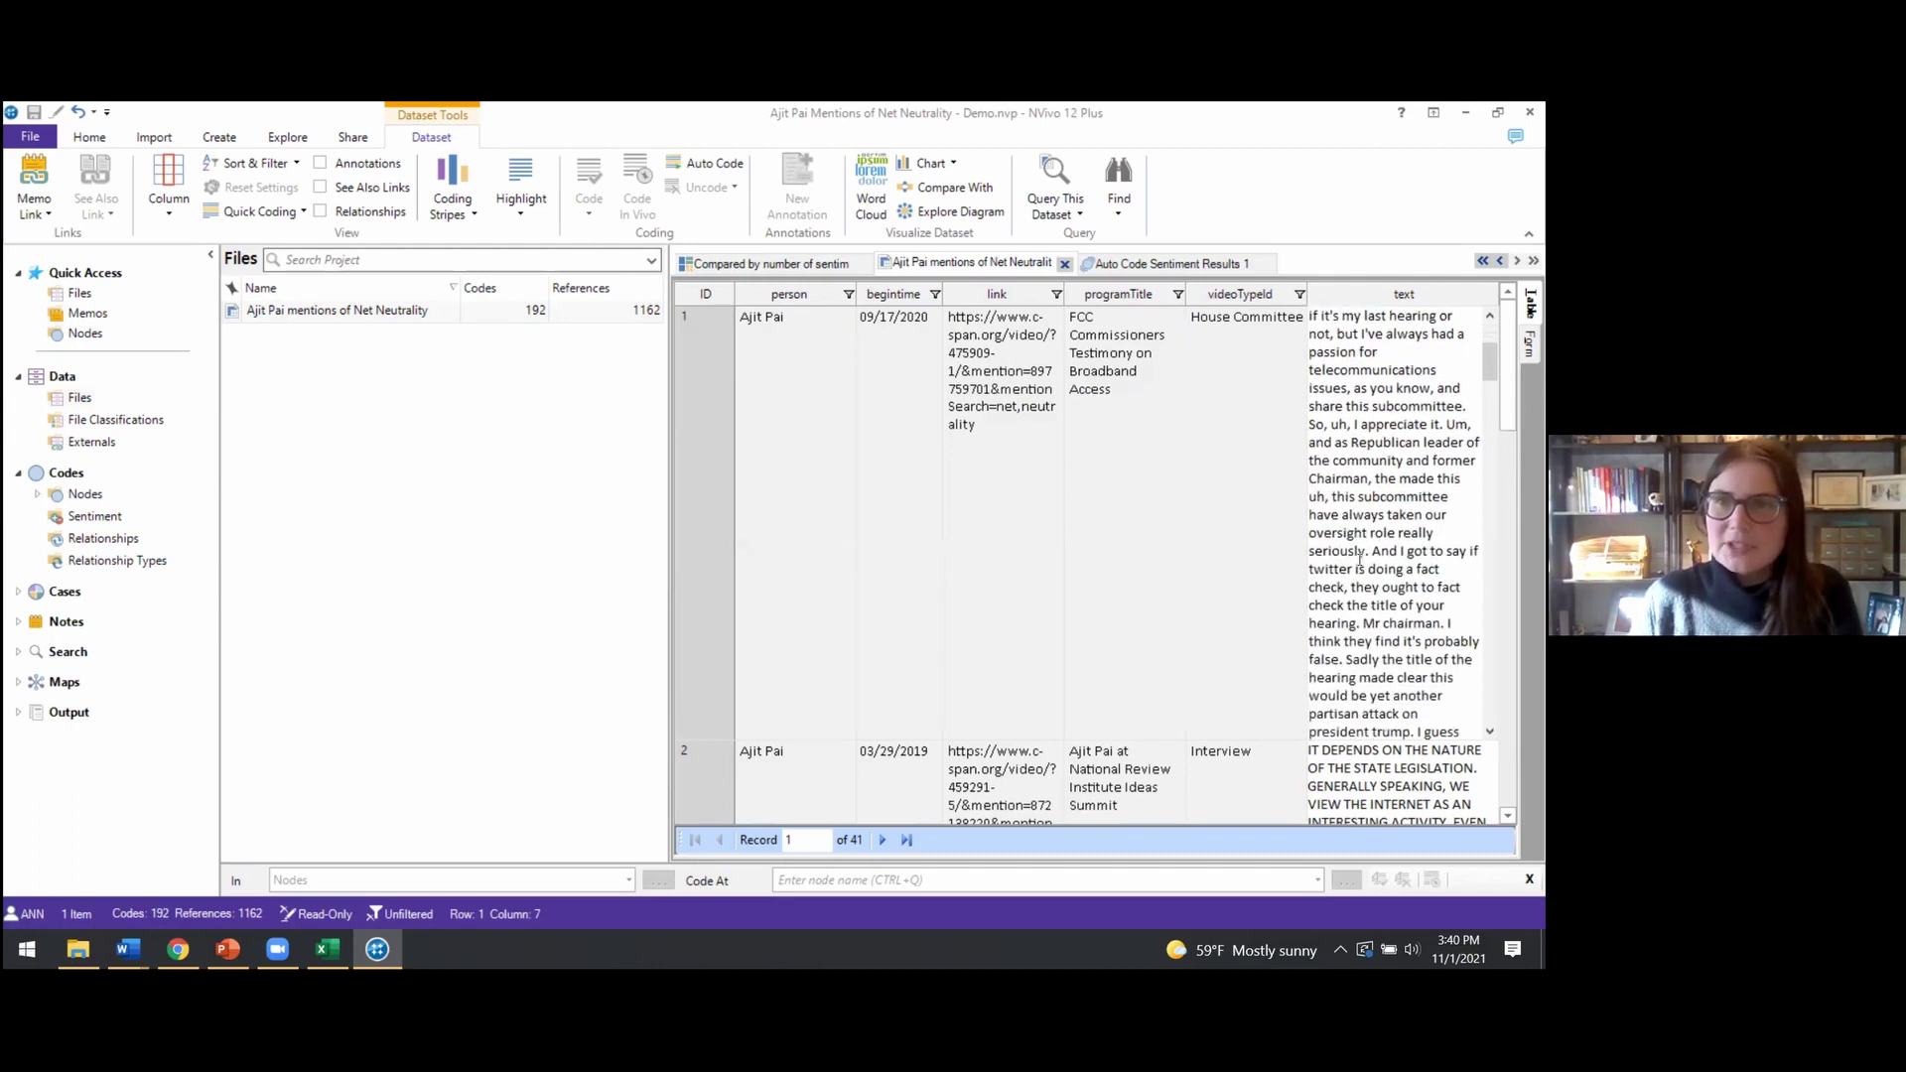
pyautogui.scroll(-7, 1360, 559)
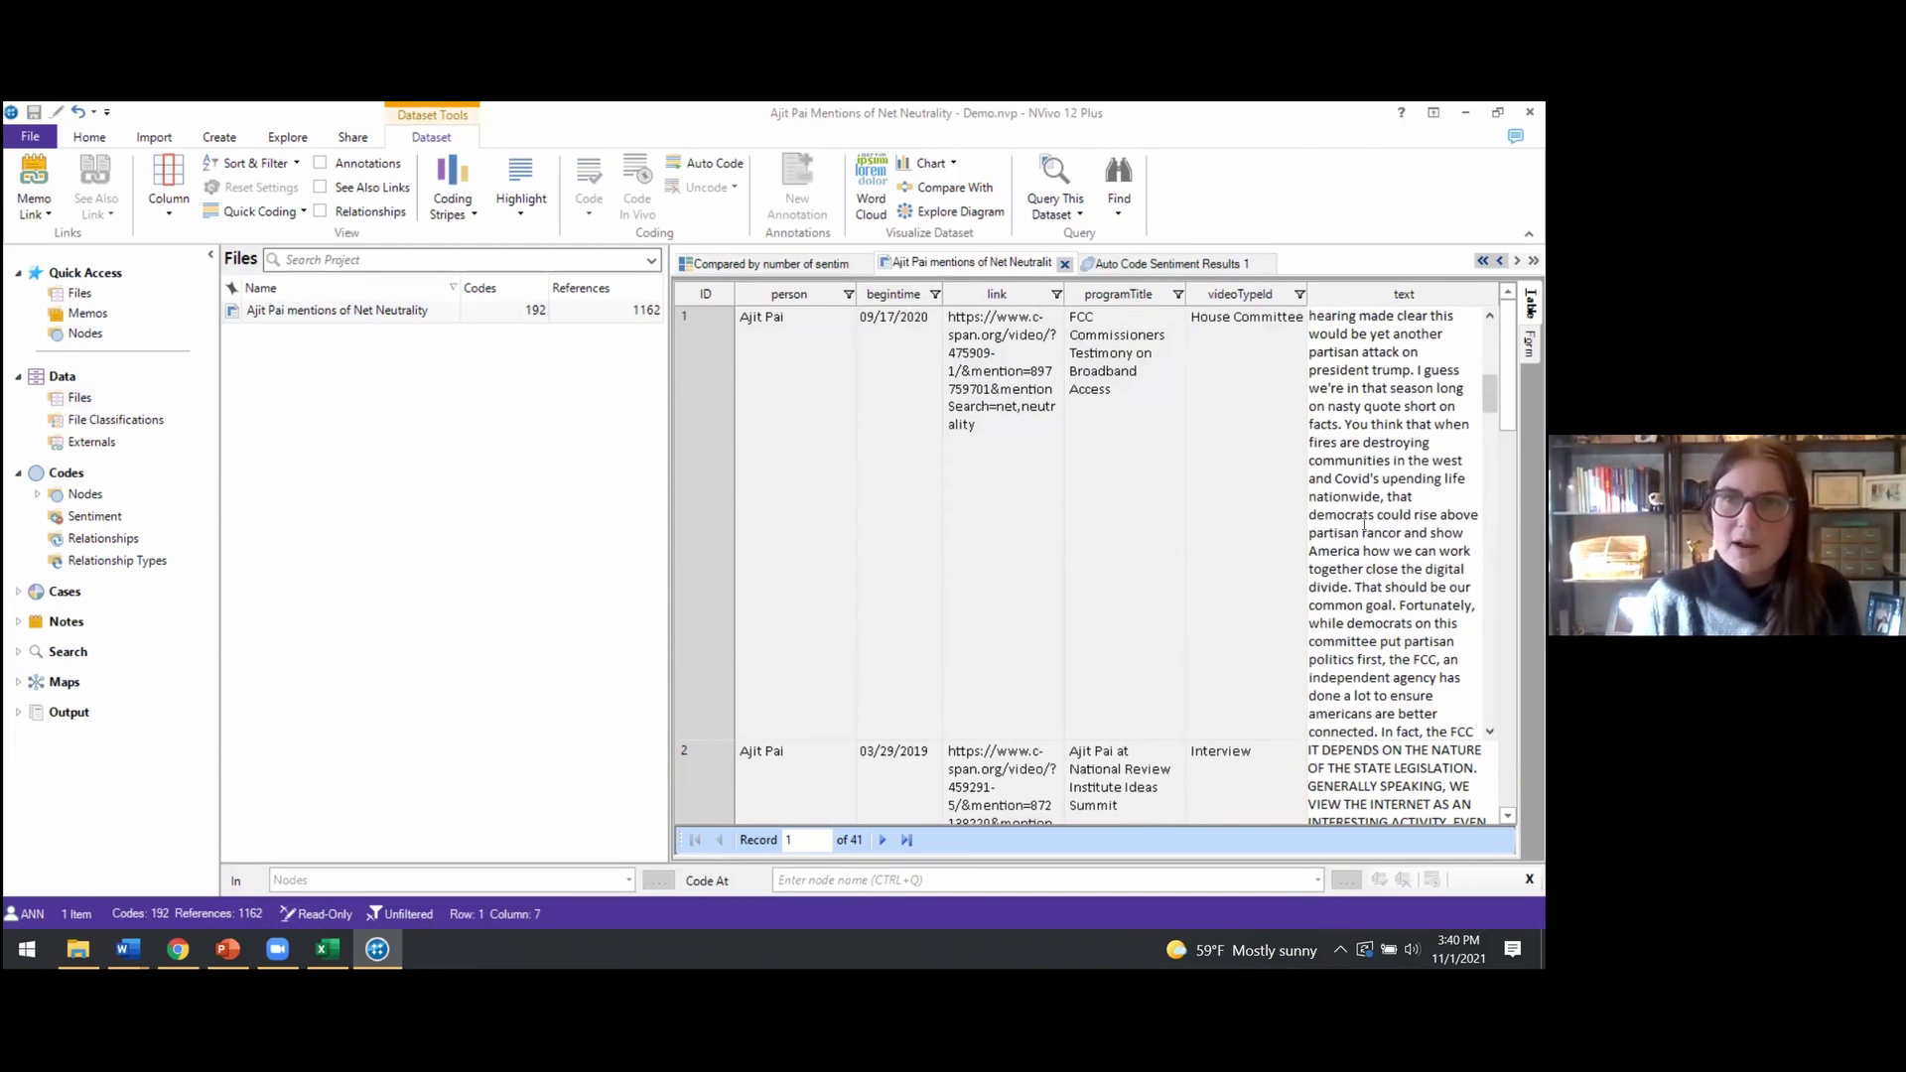
pyautogui.scroll(-2, 1343, 497)
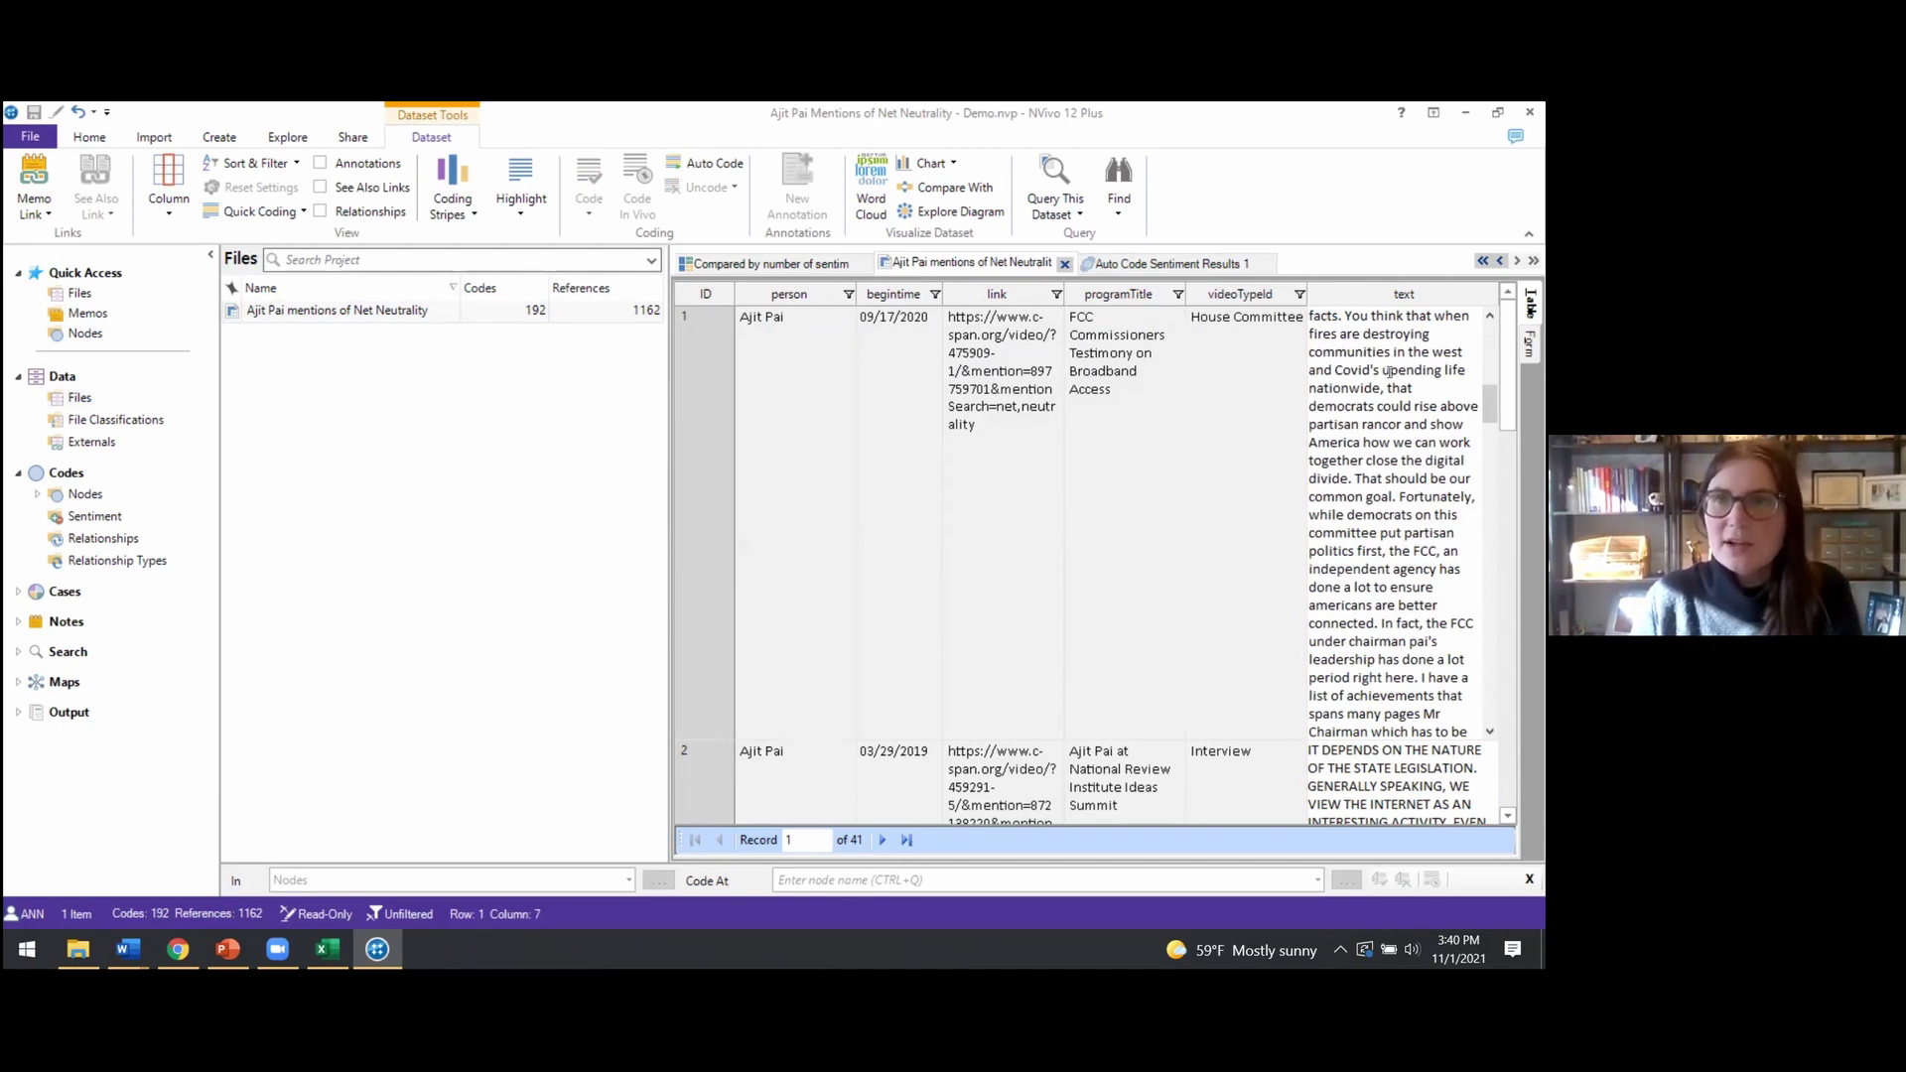
# Select the first record's passage from "You think that when fires" through "digital divide" and view the code items available for it
pyautogui.scroll(1, 1382, 379)
pyautogui.moveTo(1344, 365); pyautogui.dragTo(1353, 534)
pyautogui.rightClick(1343, 471)
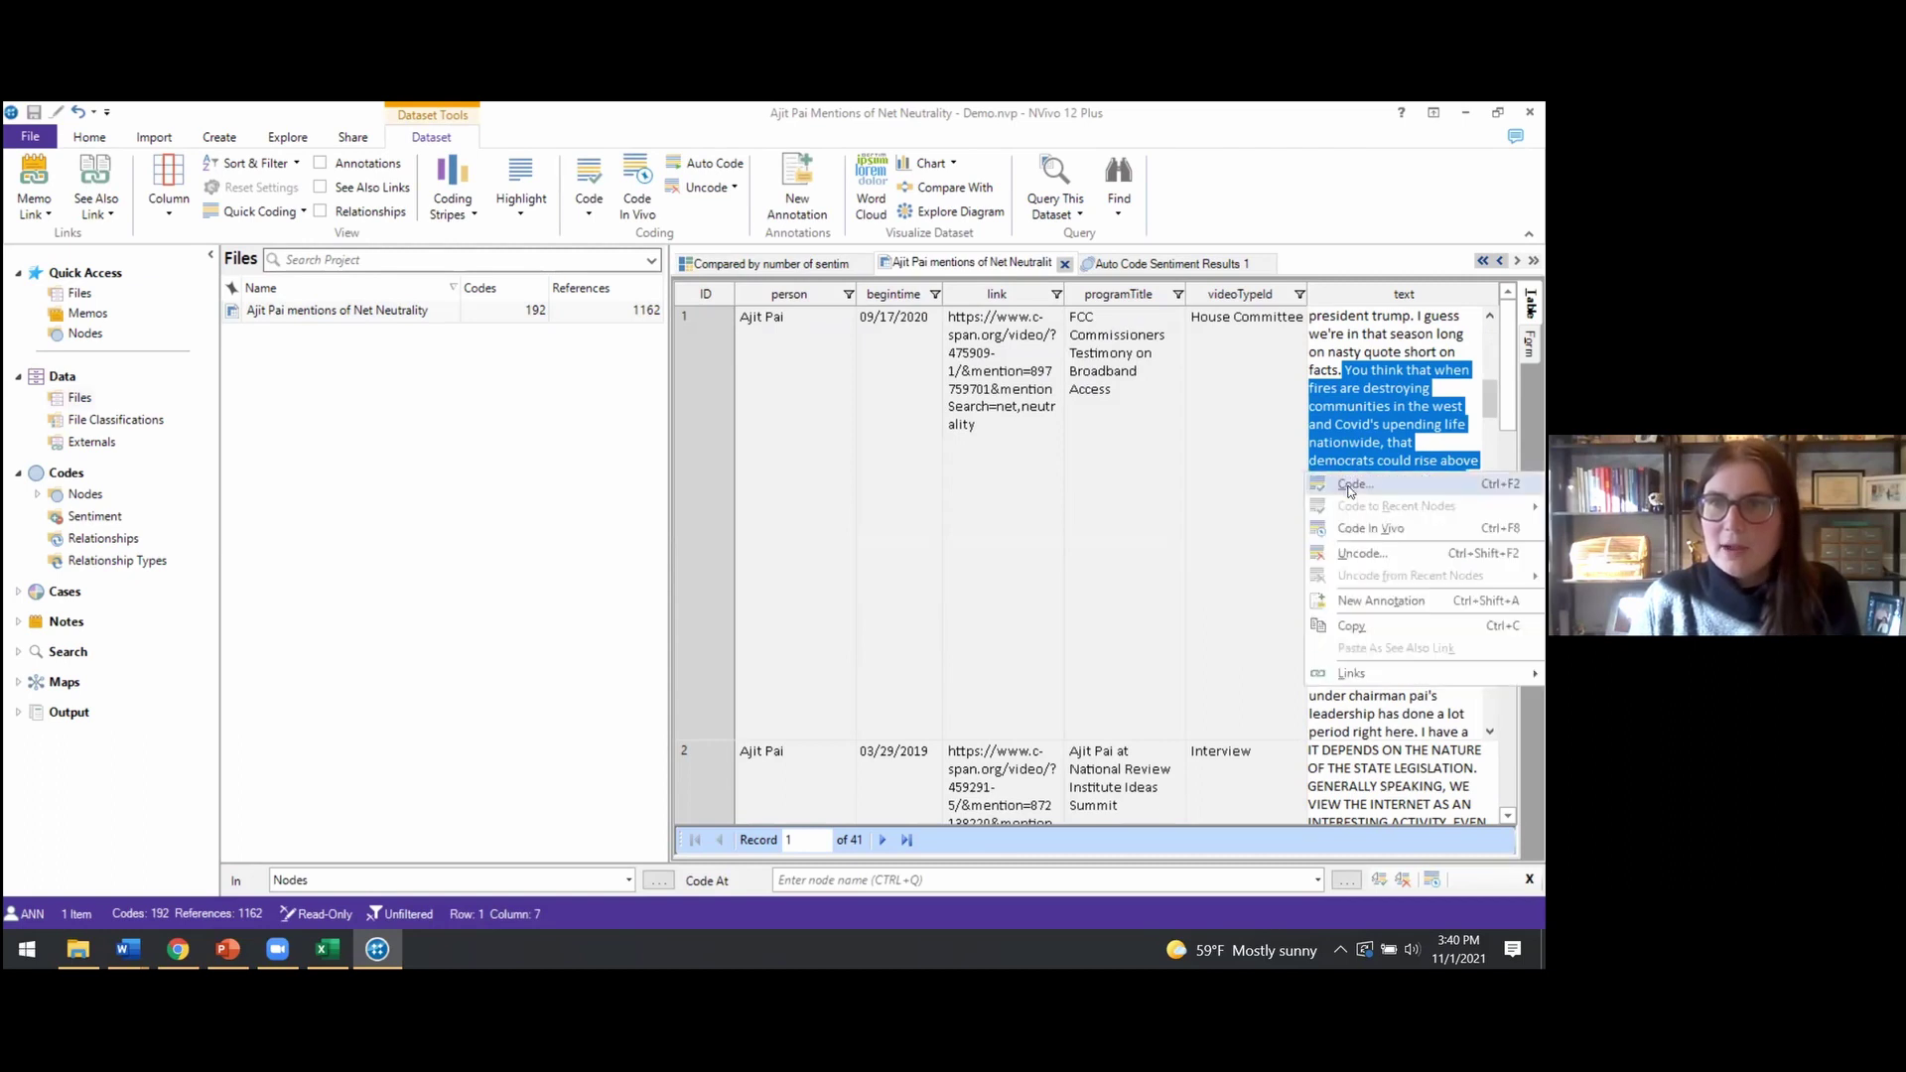
pyautogui.click(1380, 536)
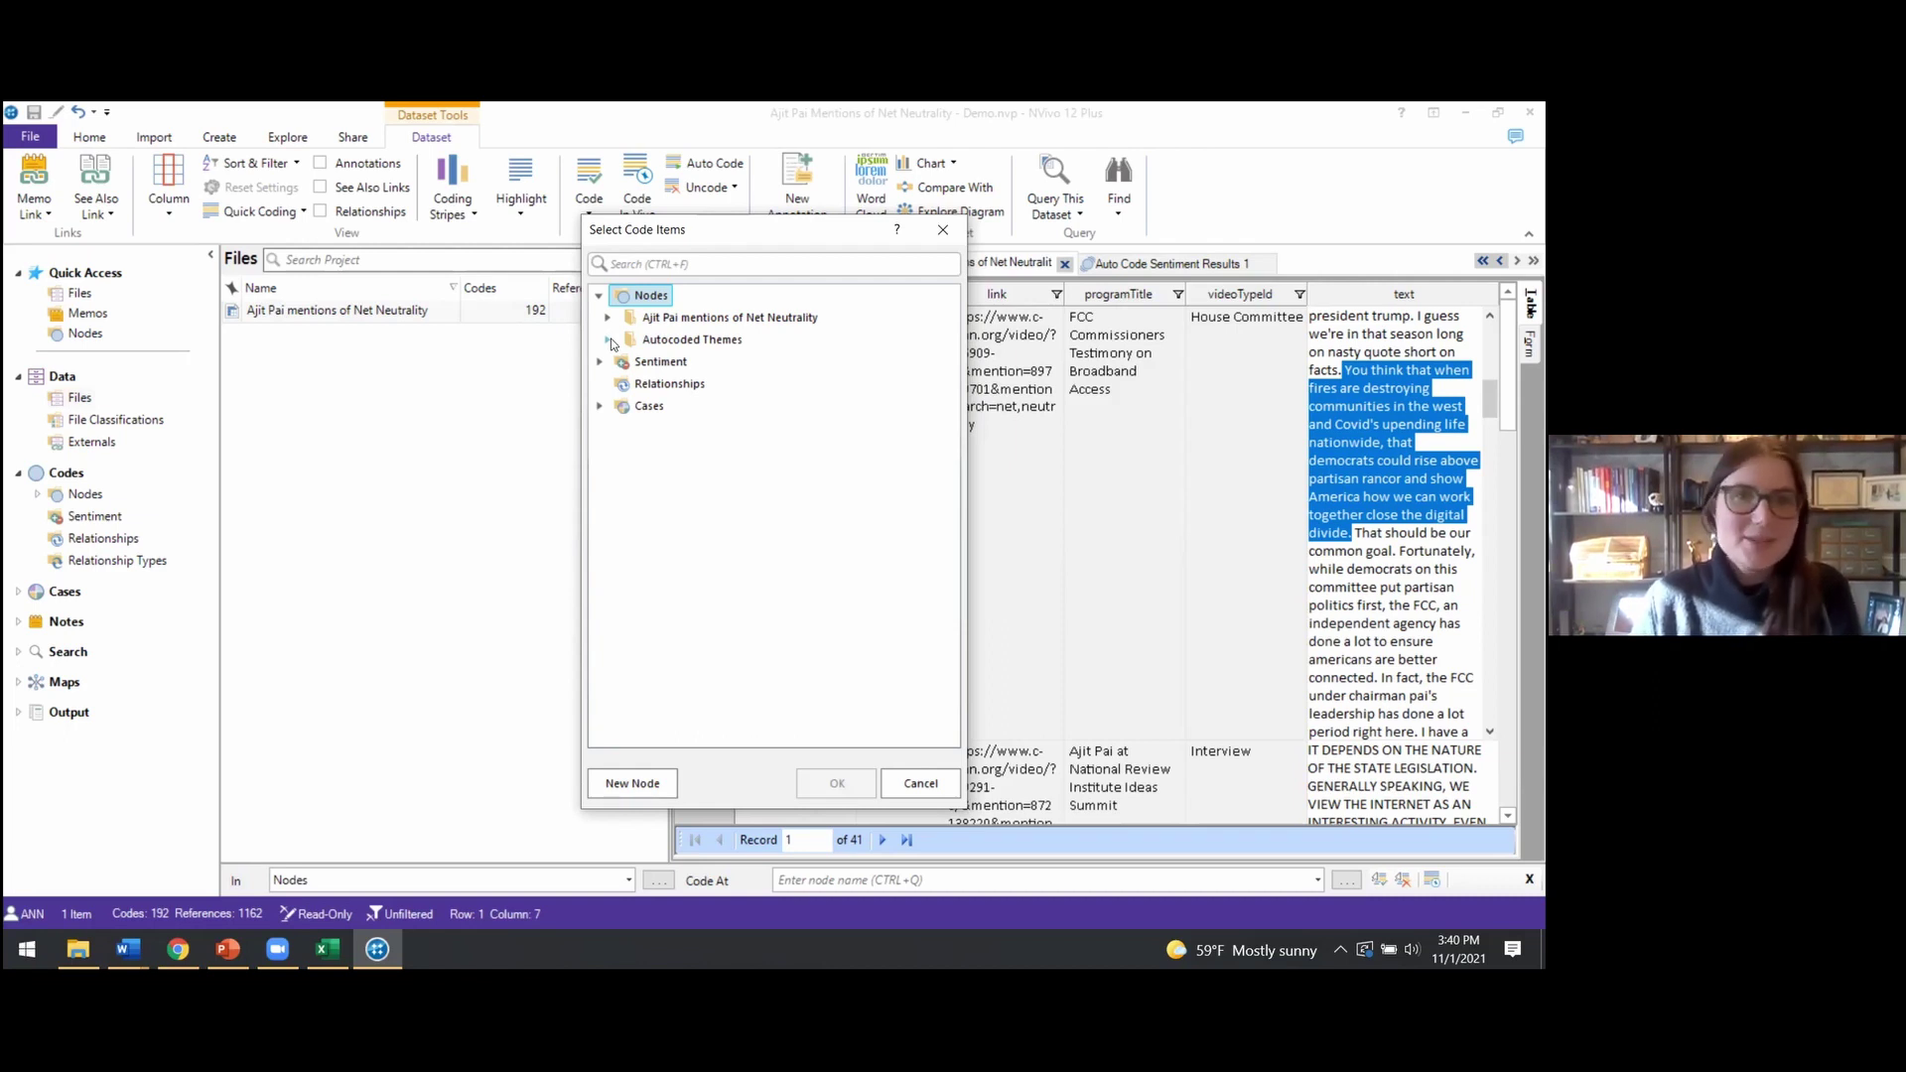
pyautogui.click(909, 783)
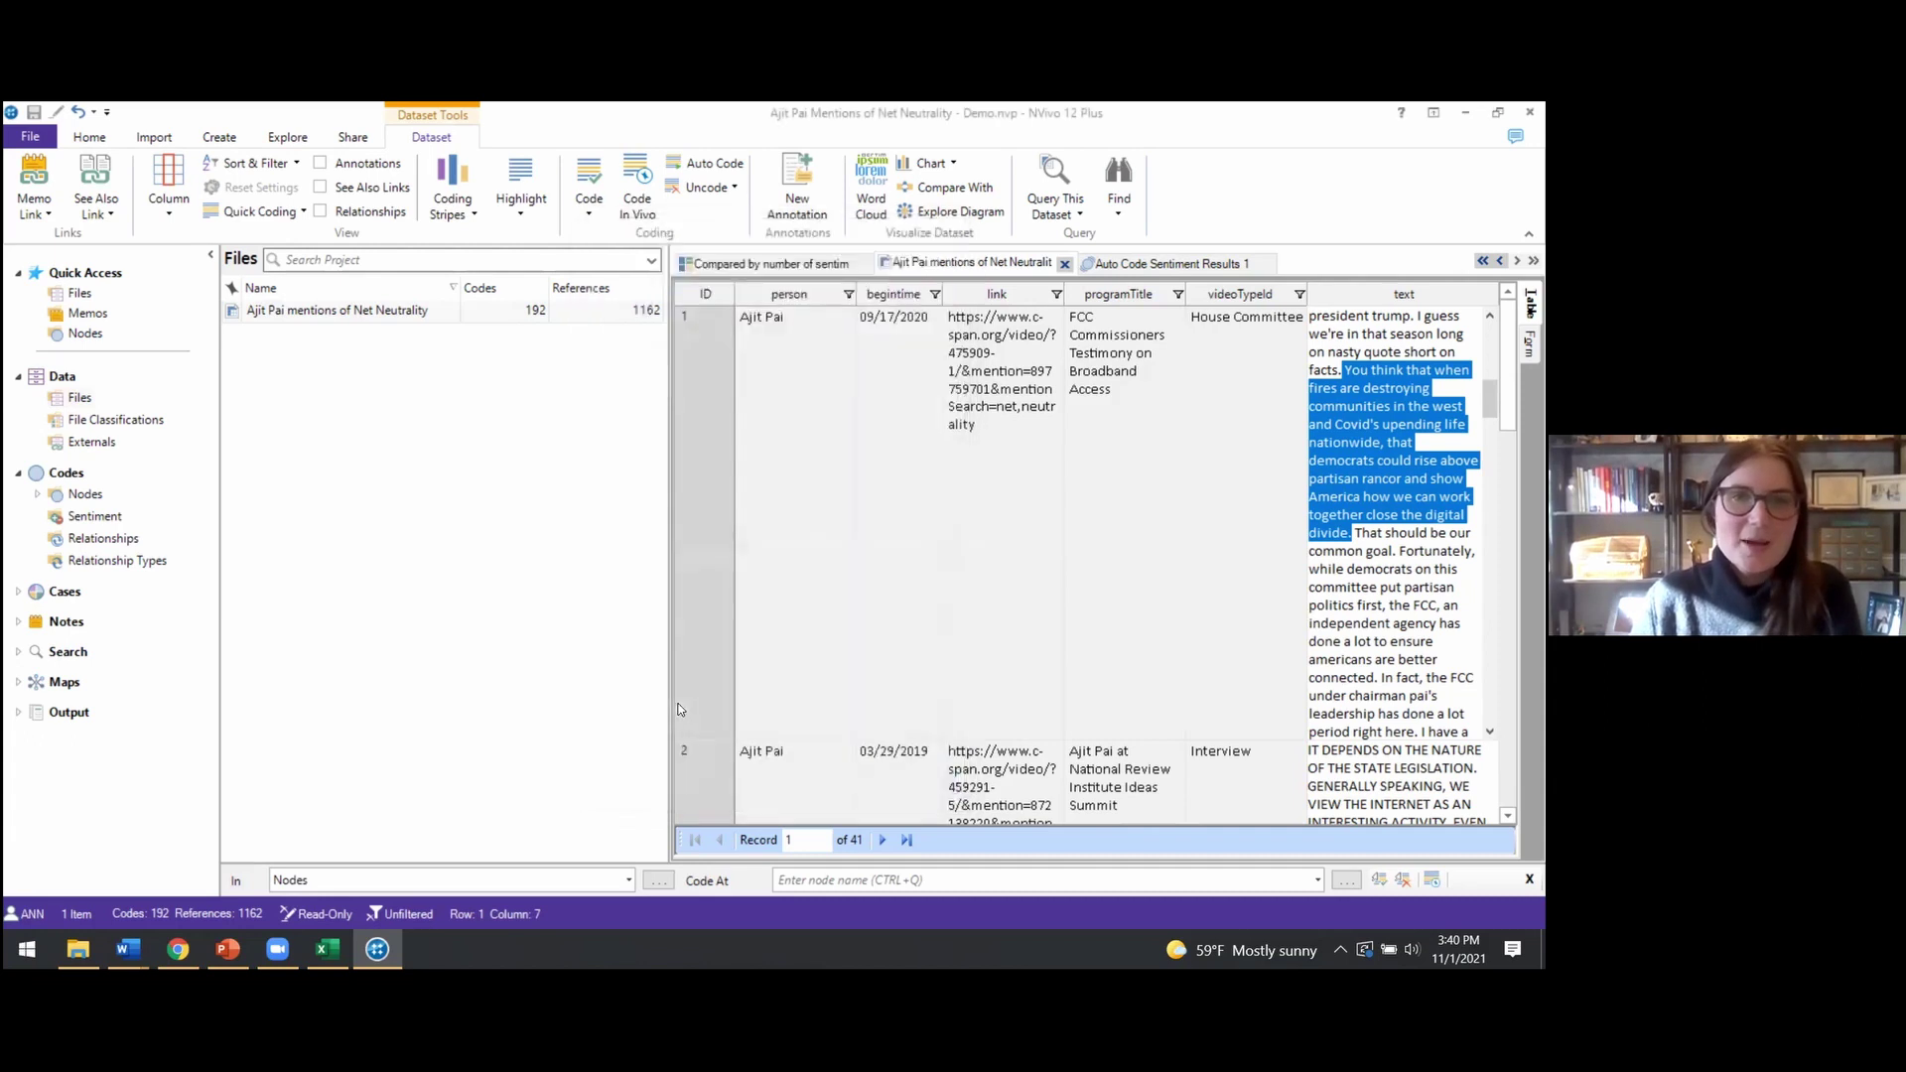
# Show the Autocoded Themes nodes and sort them by number of references, highest first
pyautogui.click(79, 495)
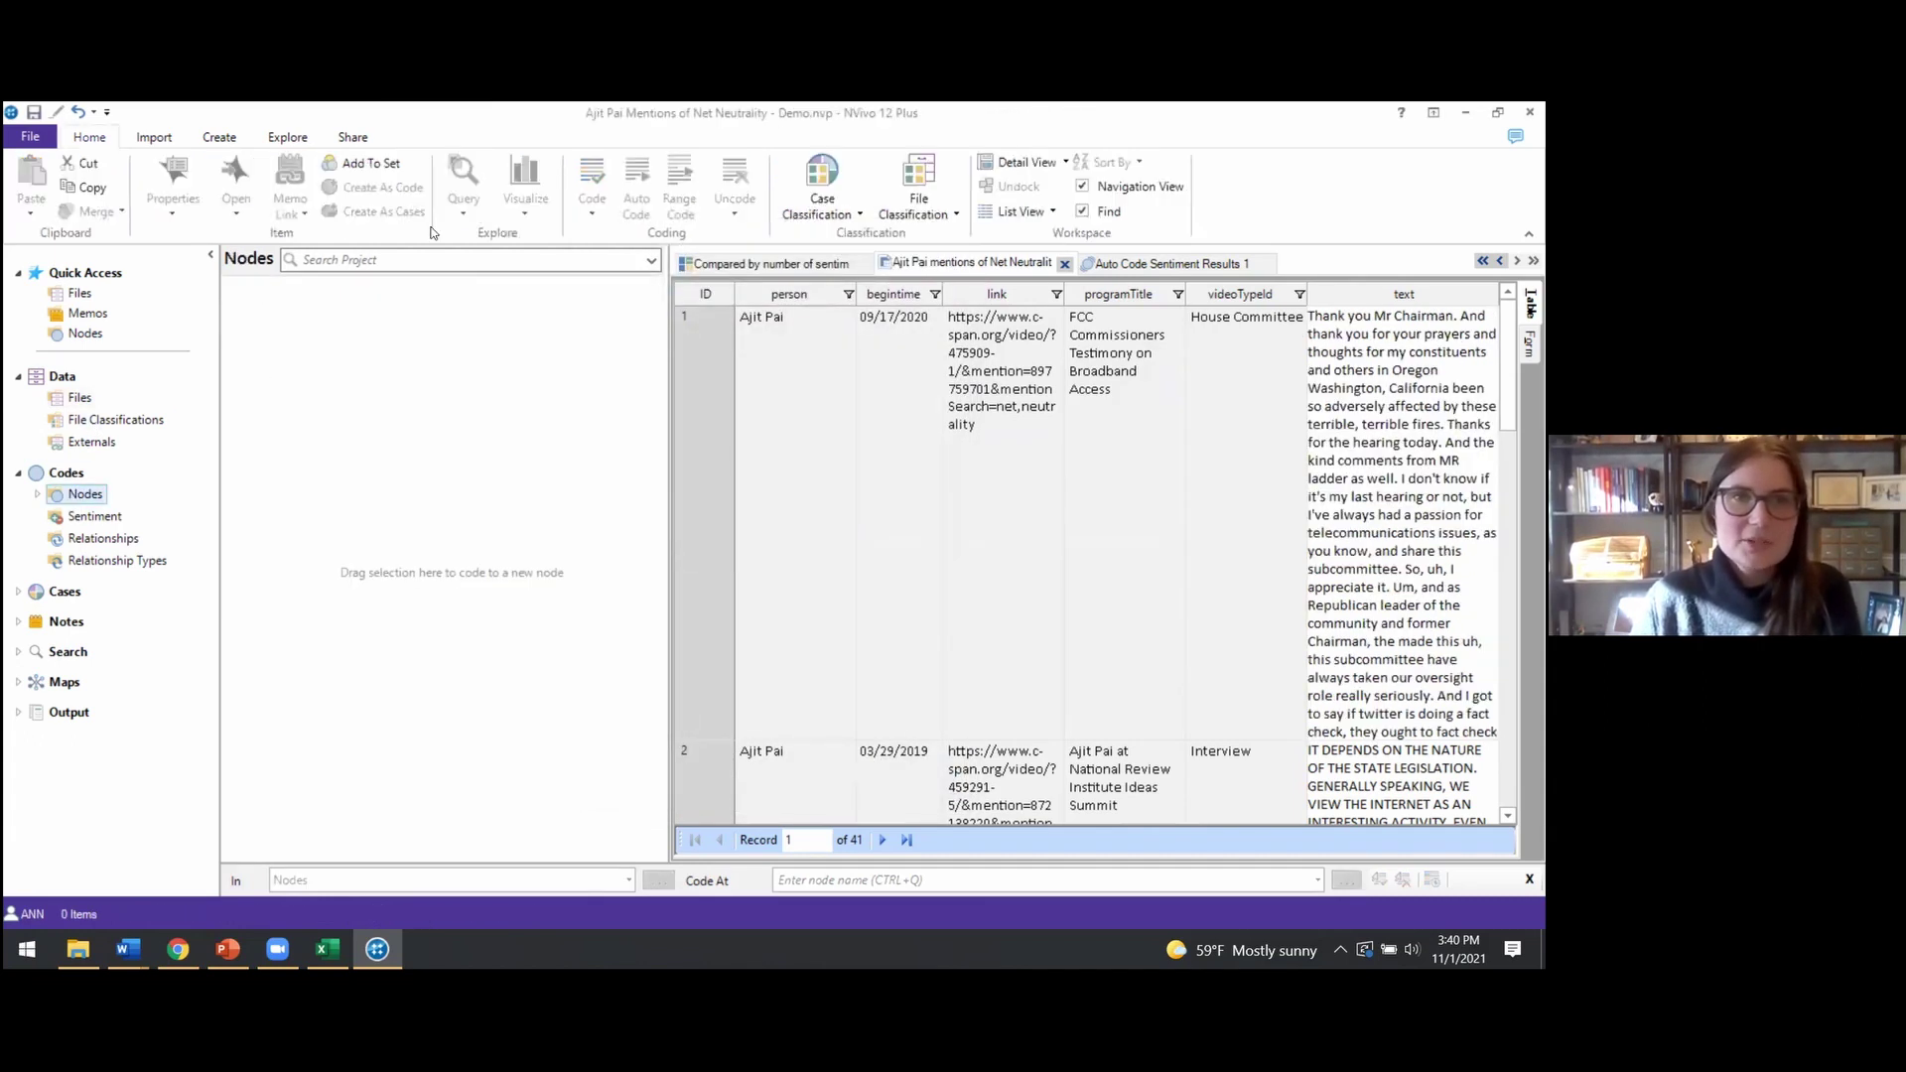
pyautogui.click(37, 494)
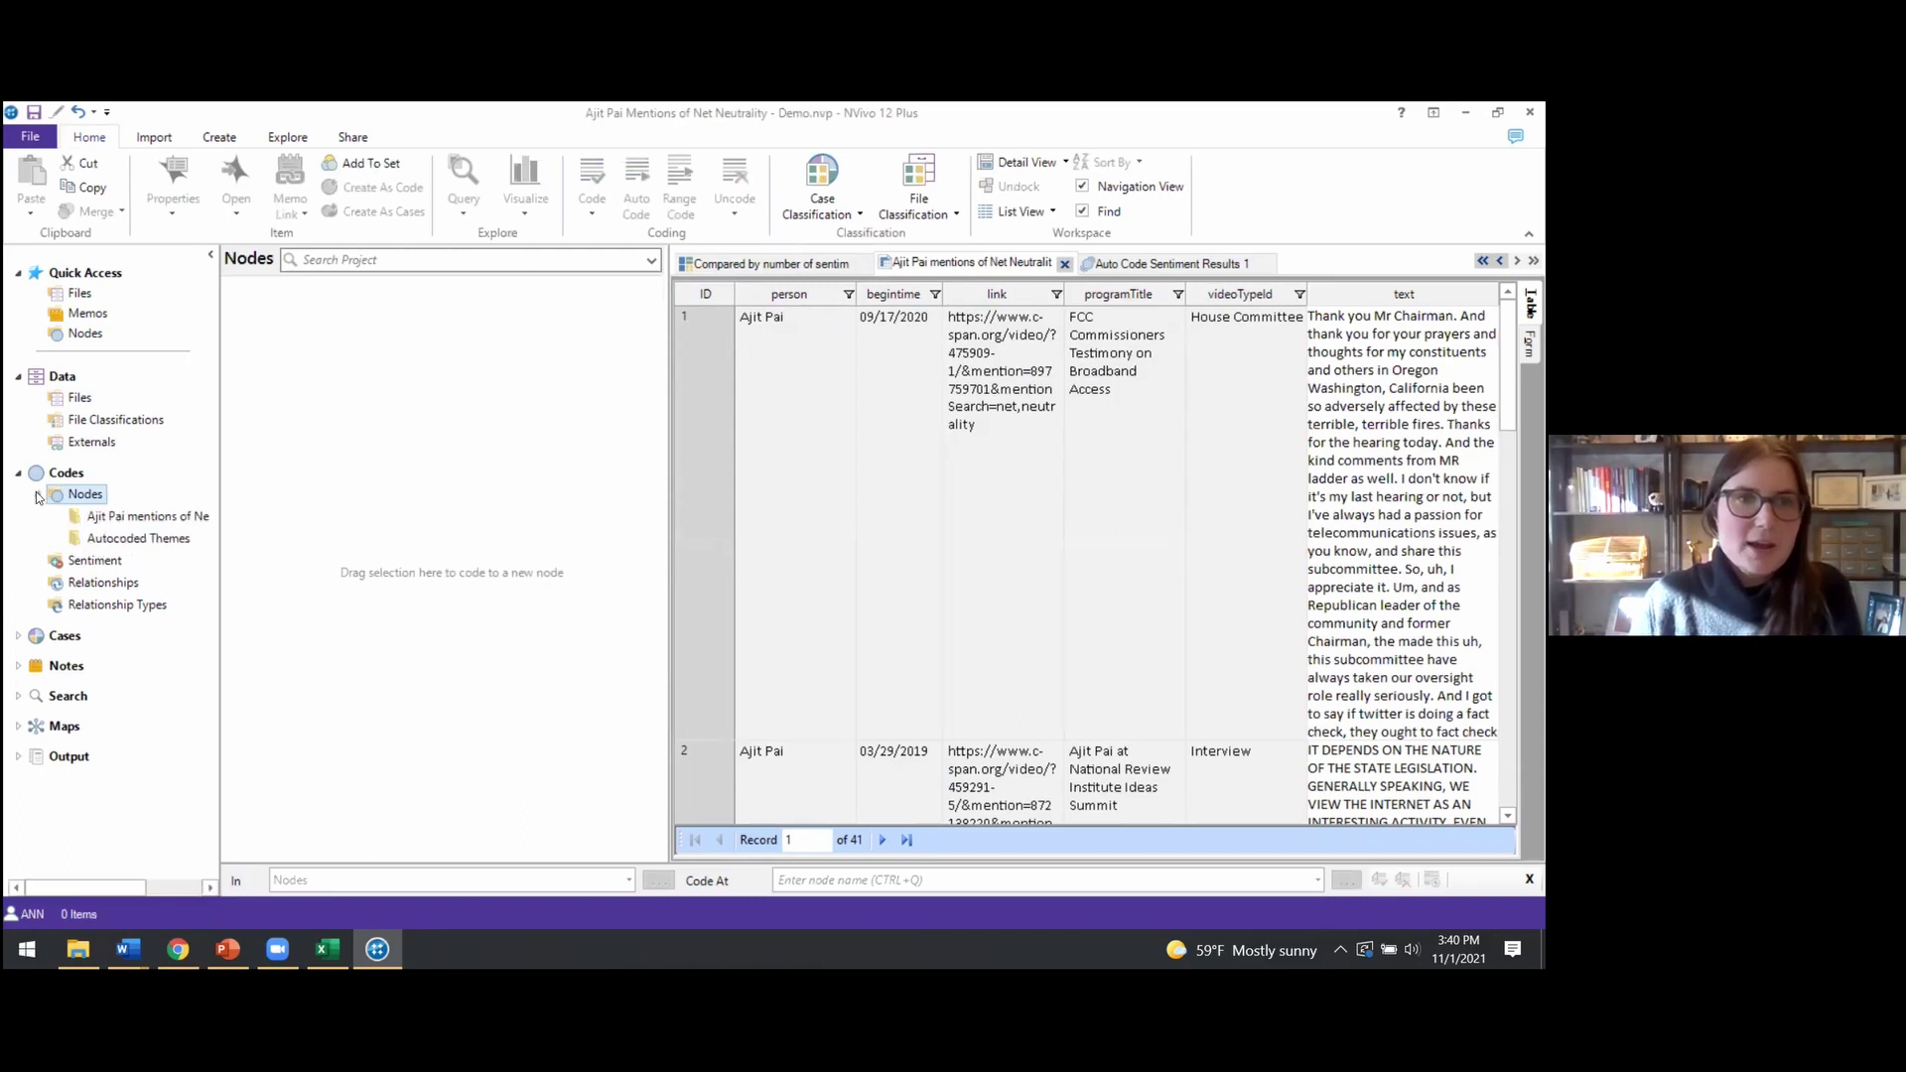
pyautogui.click(137, 538)
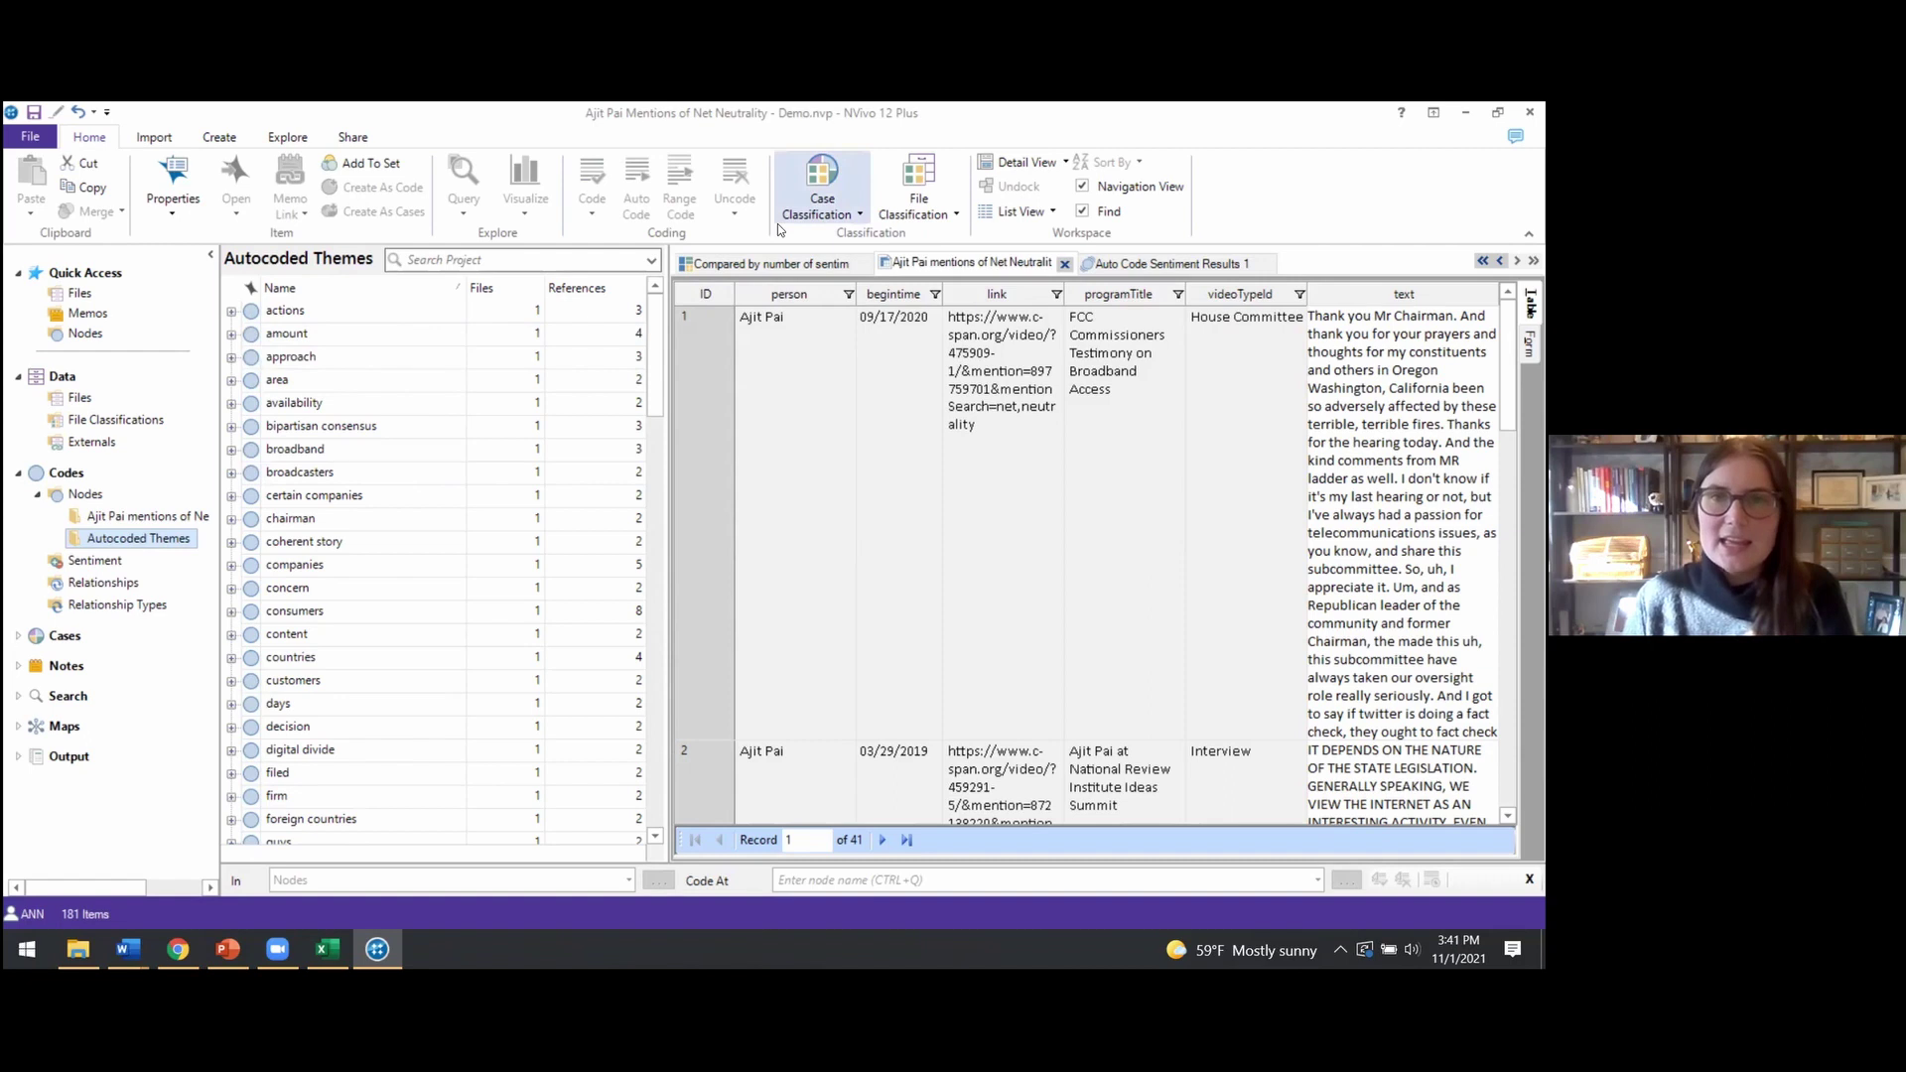
pyautogui.click(621, 290)
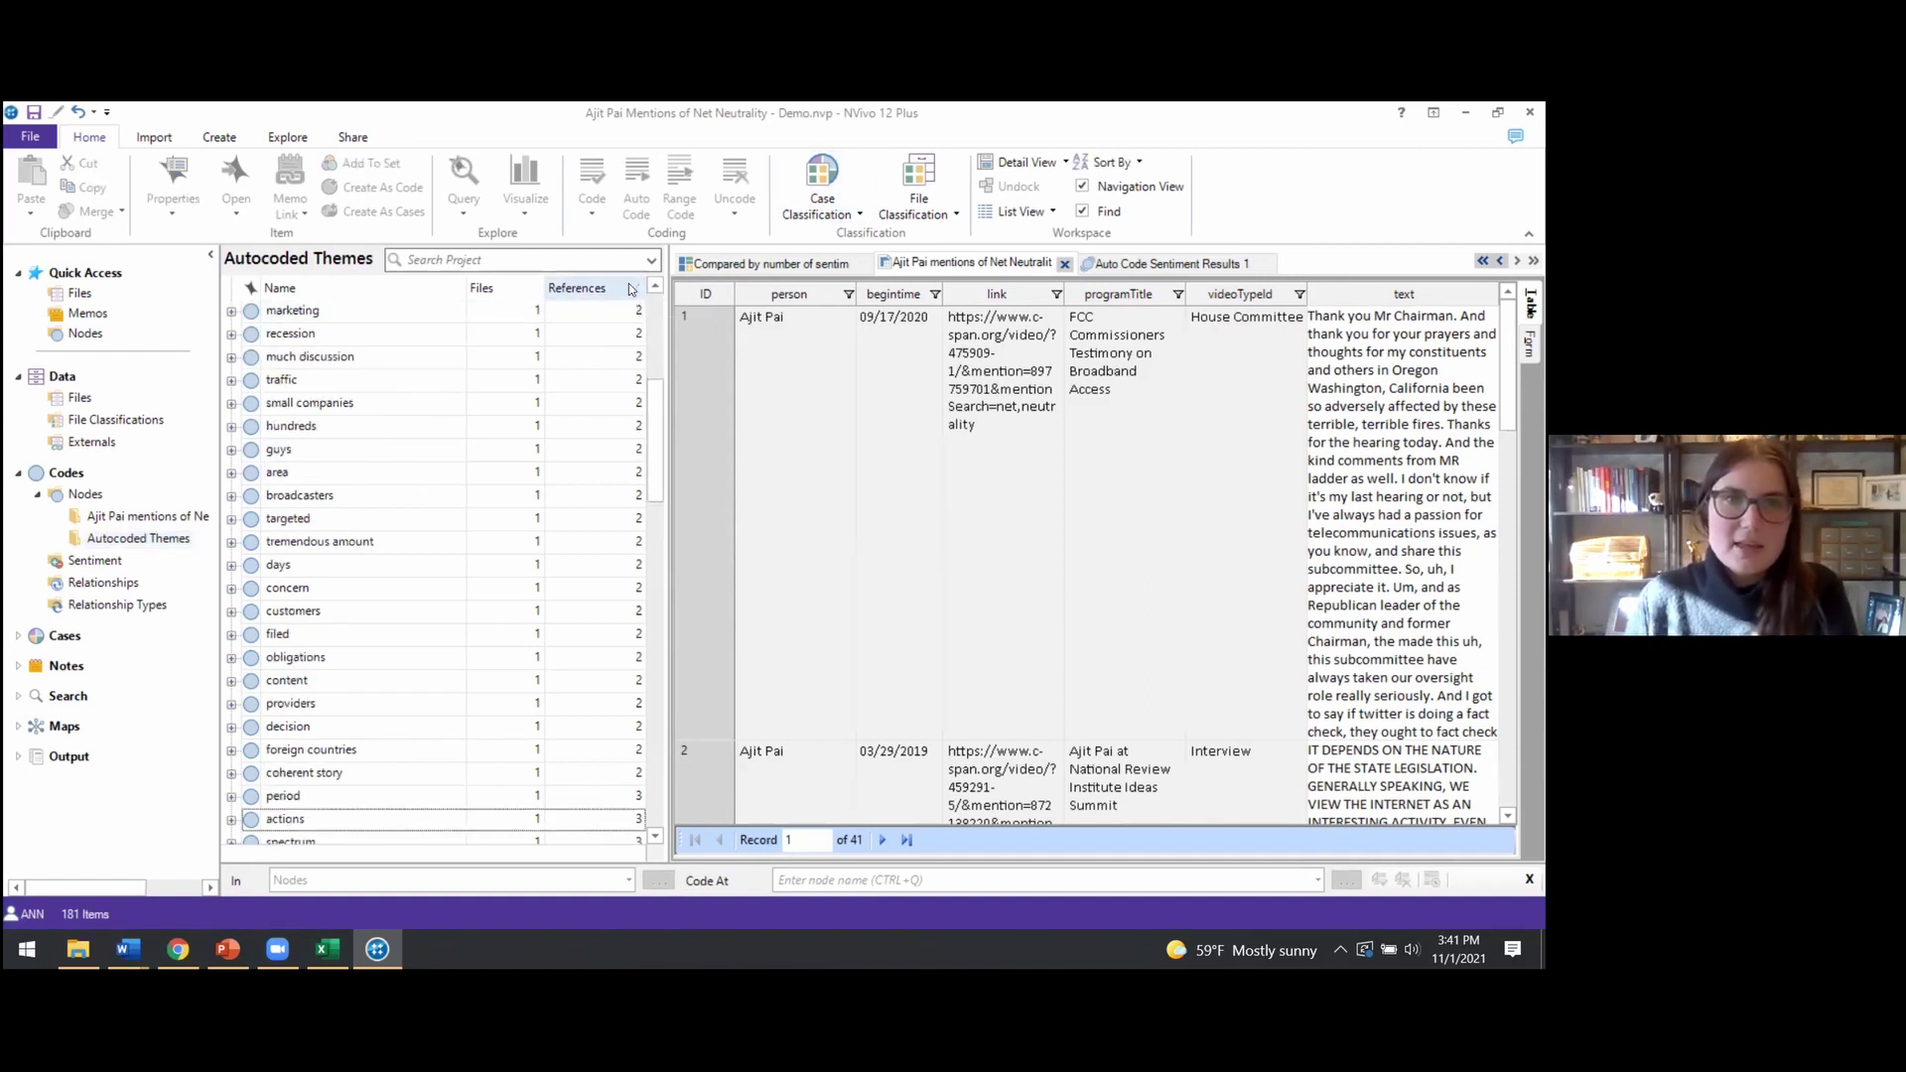
pyautogui.click(631, 289)
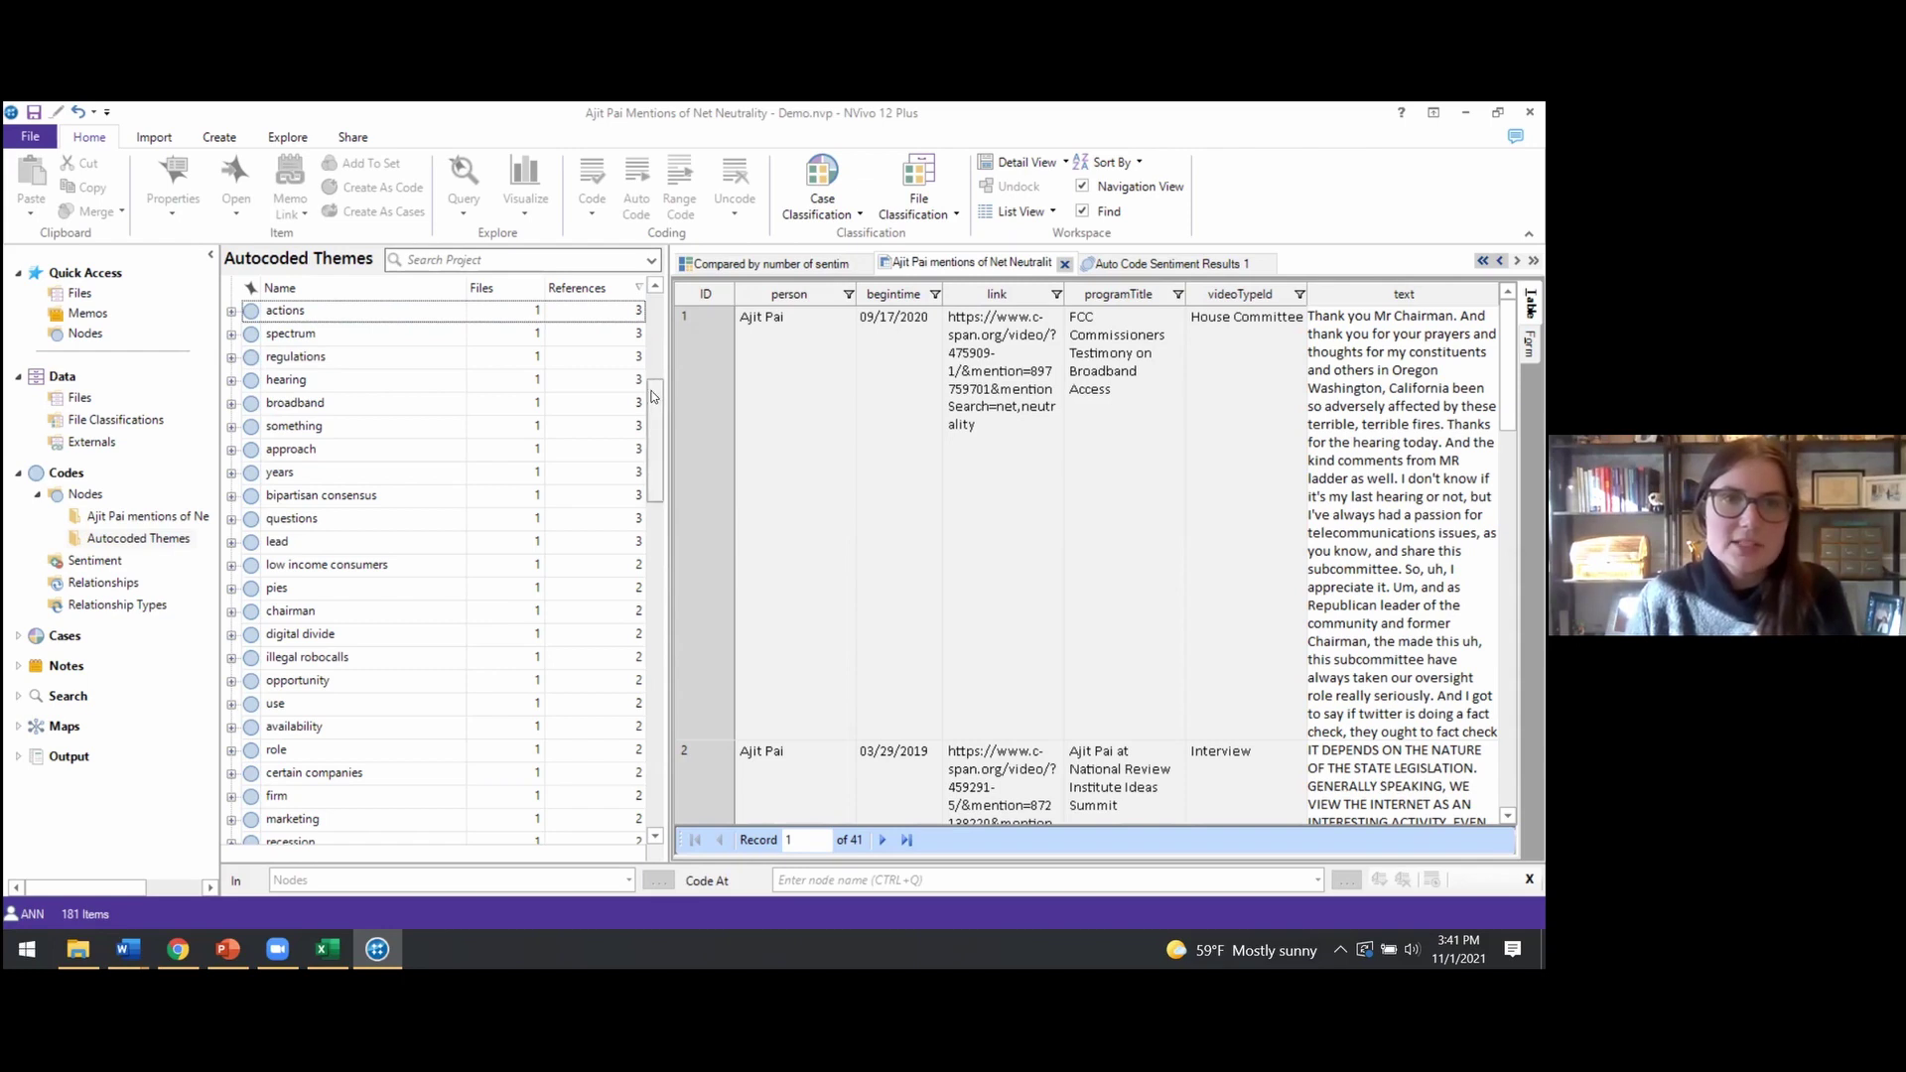
pyautogui.moveTo(660, 396)
pyautogui.mouseDown()
pyautogui.moveTo(654, 342)
pyautogui.moveTo(654, 403)
pyautogui.mouseUp()
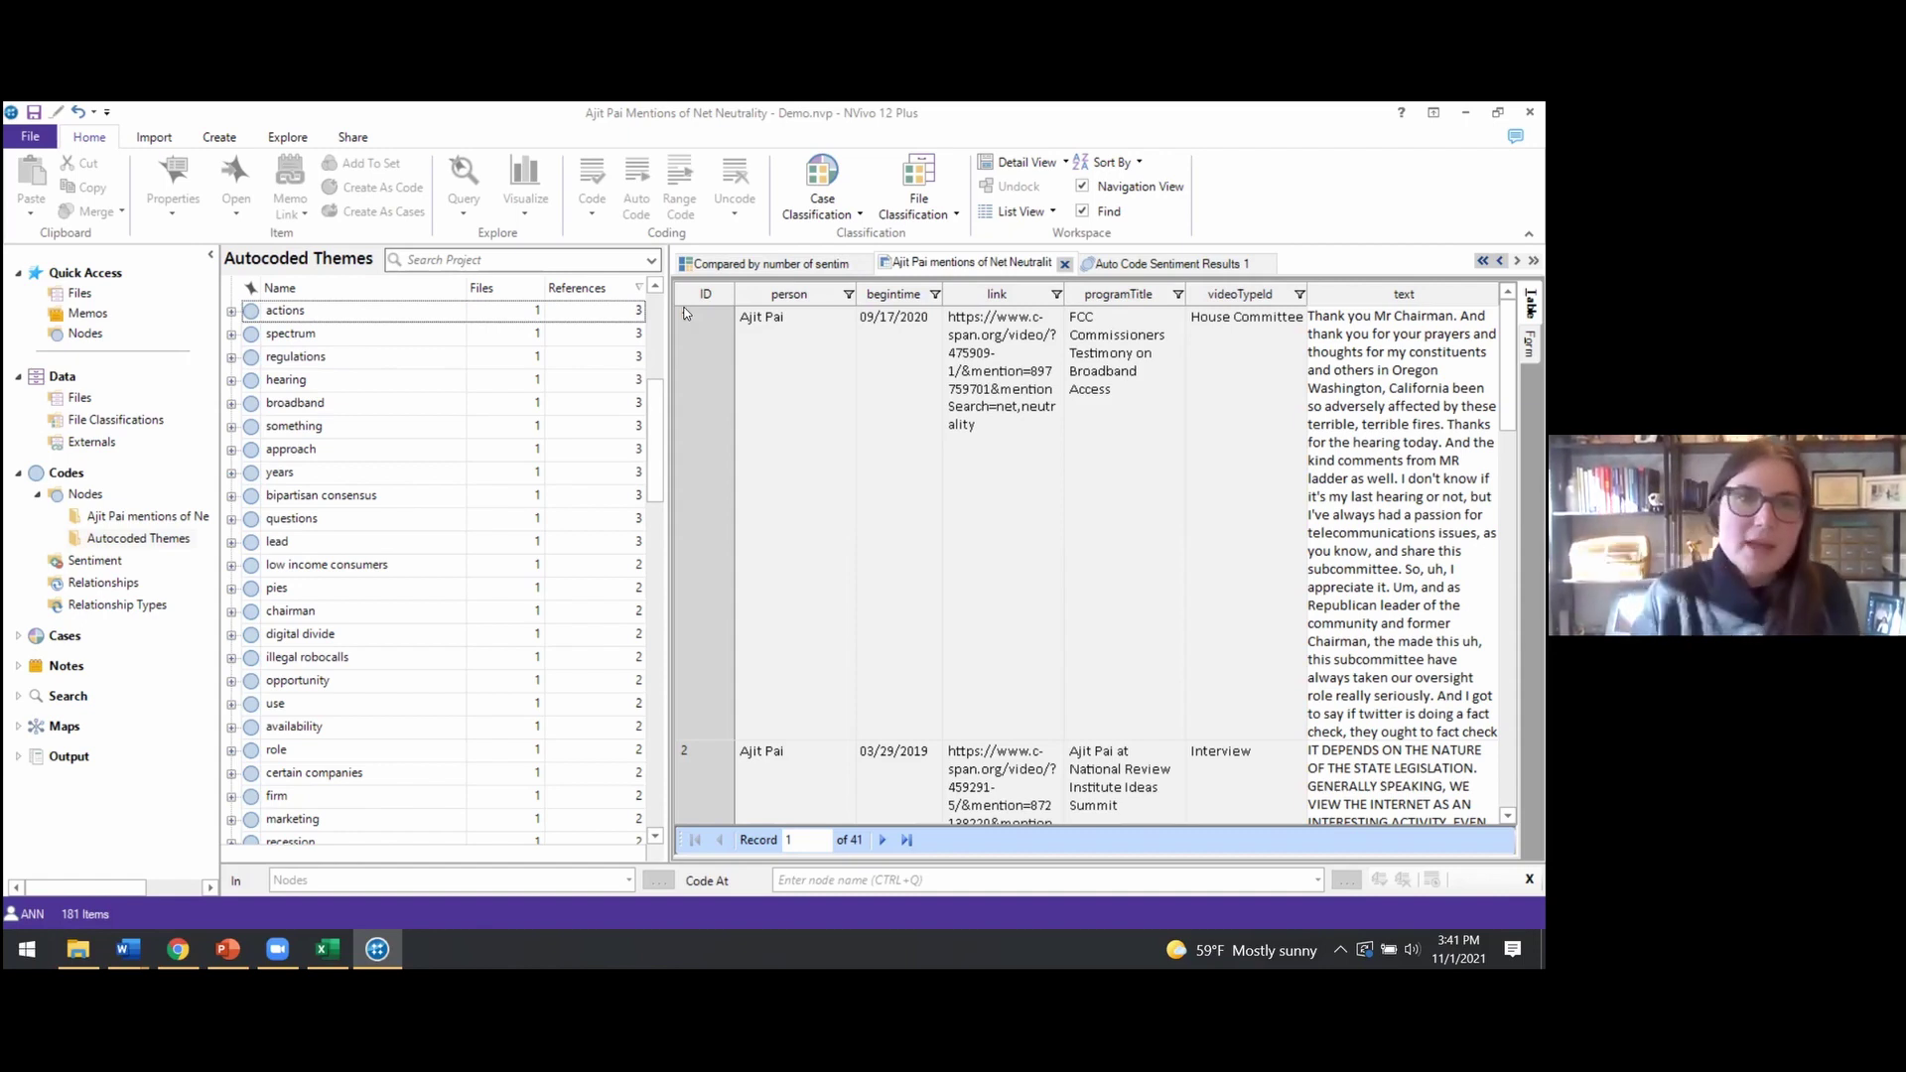
# Expand the bipartisan consensus theme, read the references coded at its child node, and return to the Ajit Pai dataset
pyautogui.click(330, 494)
pyautogui.click(231, 497)
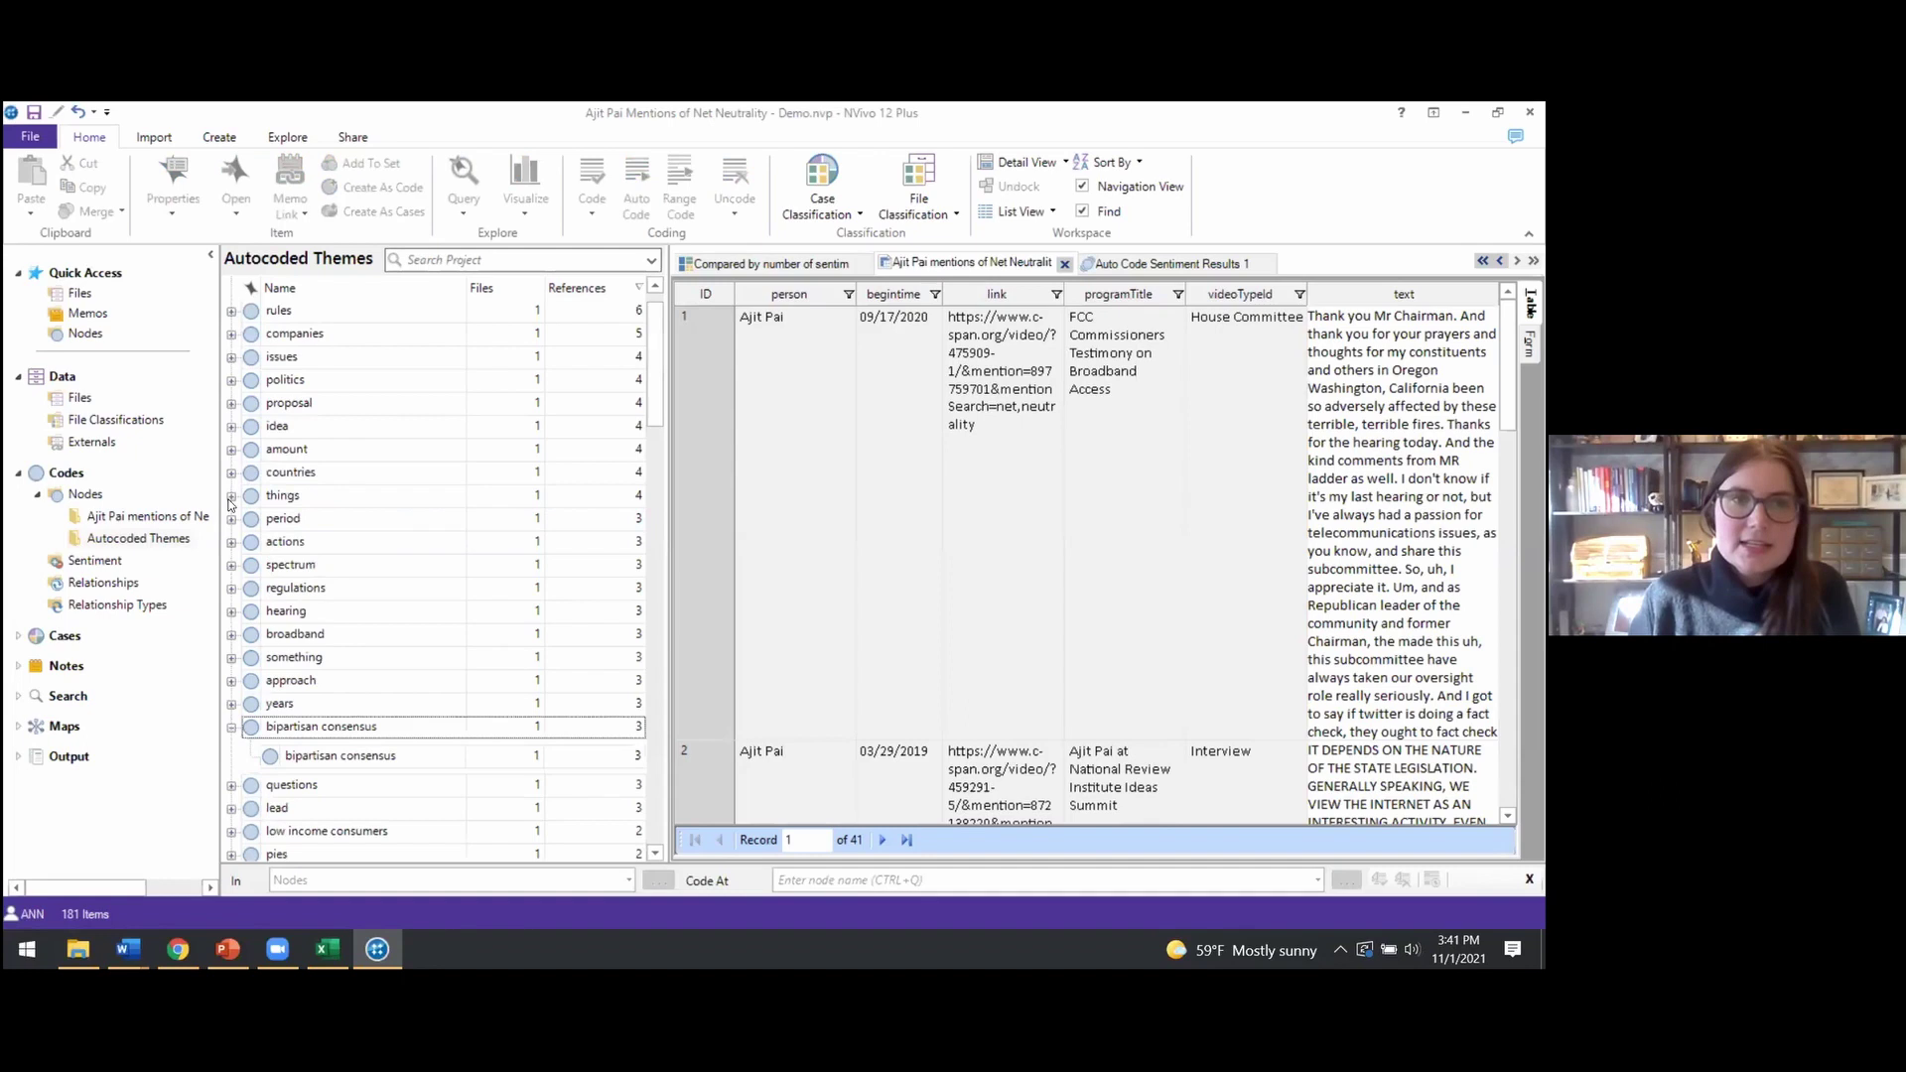
pyautogui.click(392, 755)
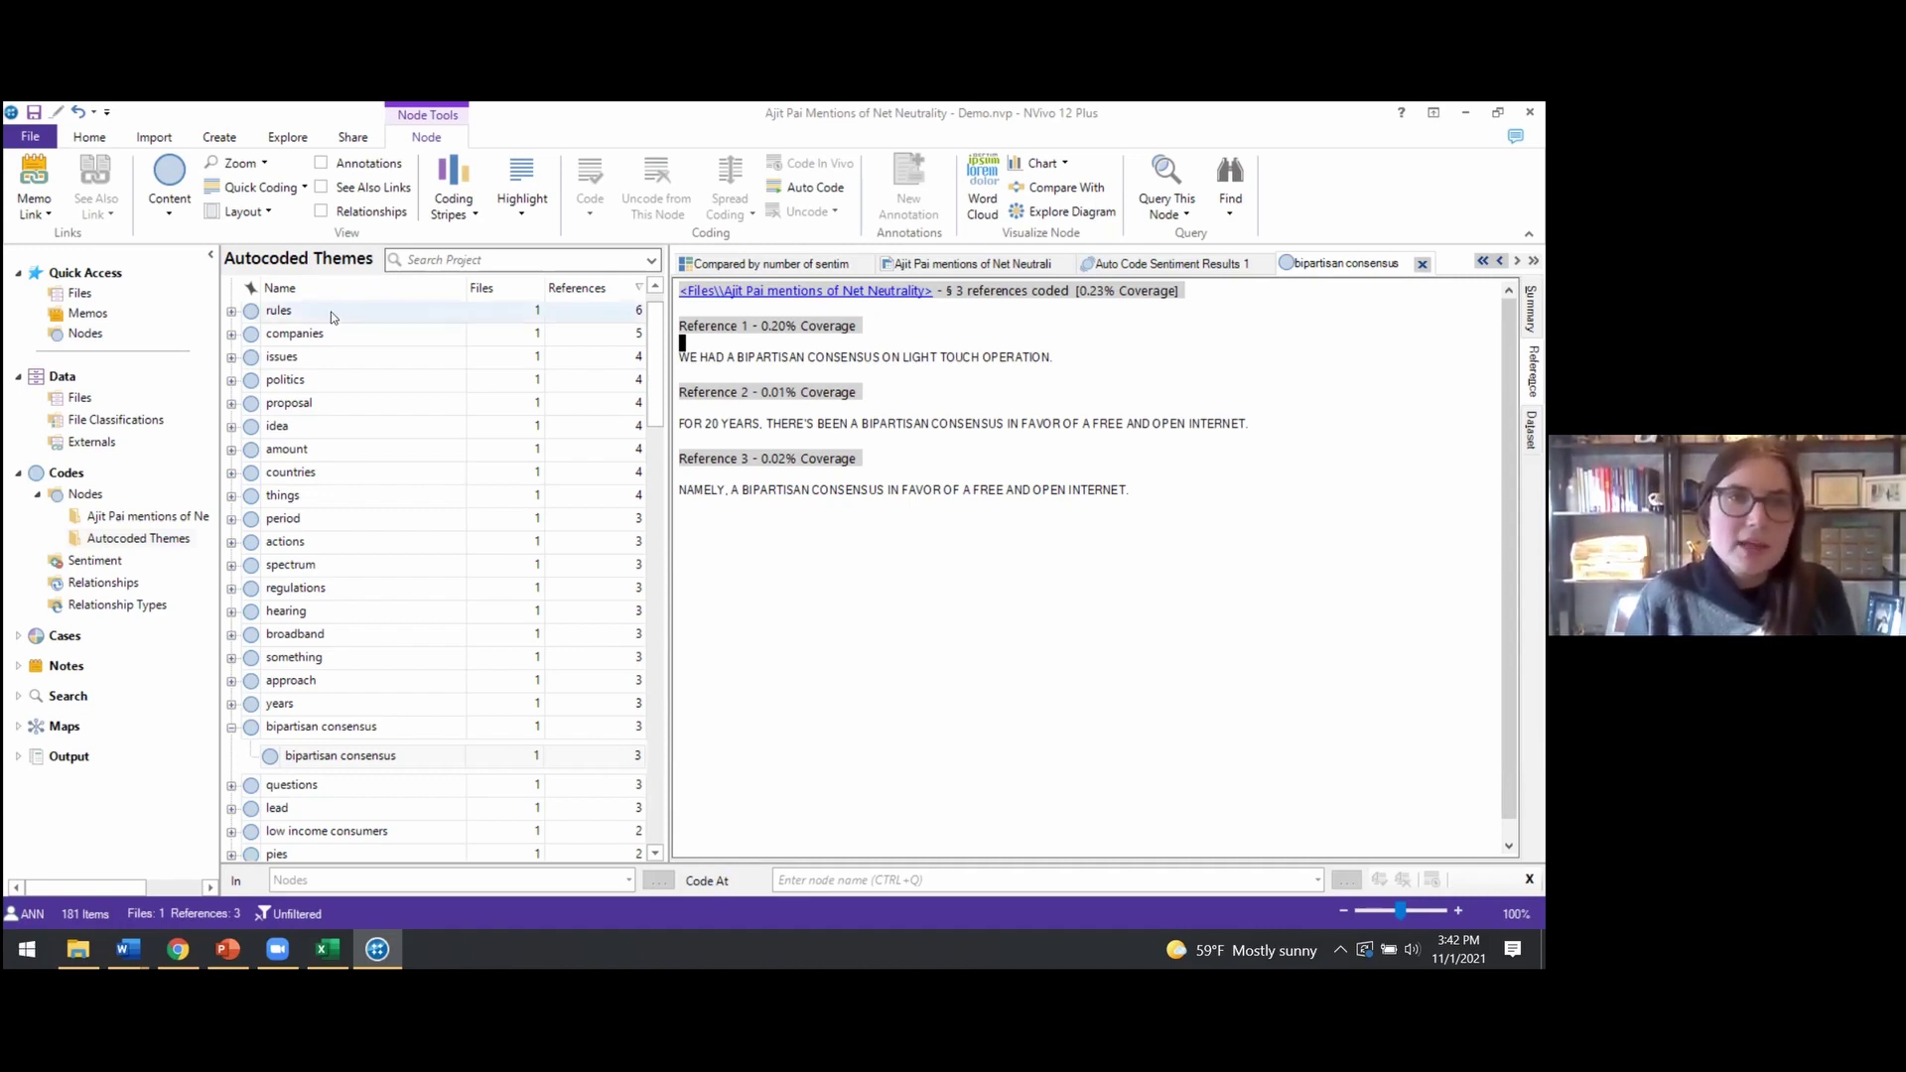
pyautogui.click(948, 265)
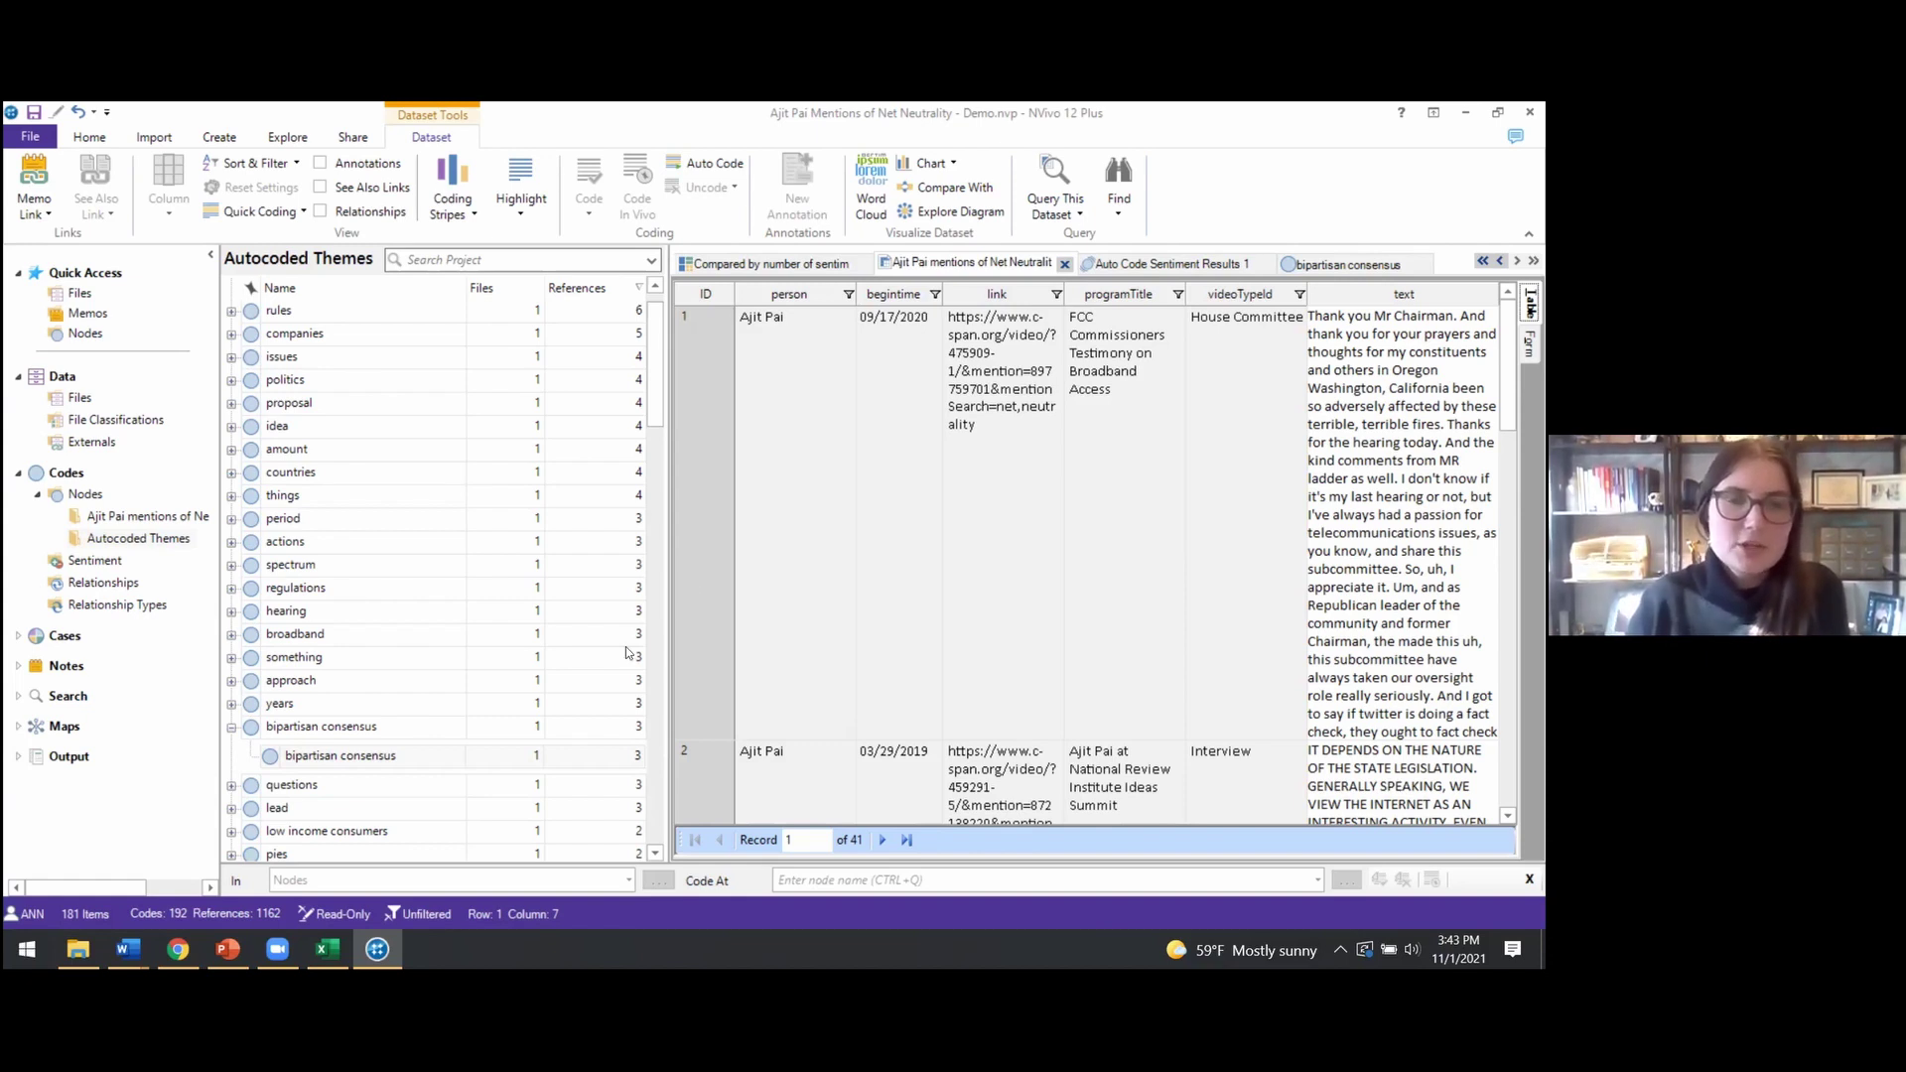
pyautogui.moveTo(180, 953)
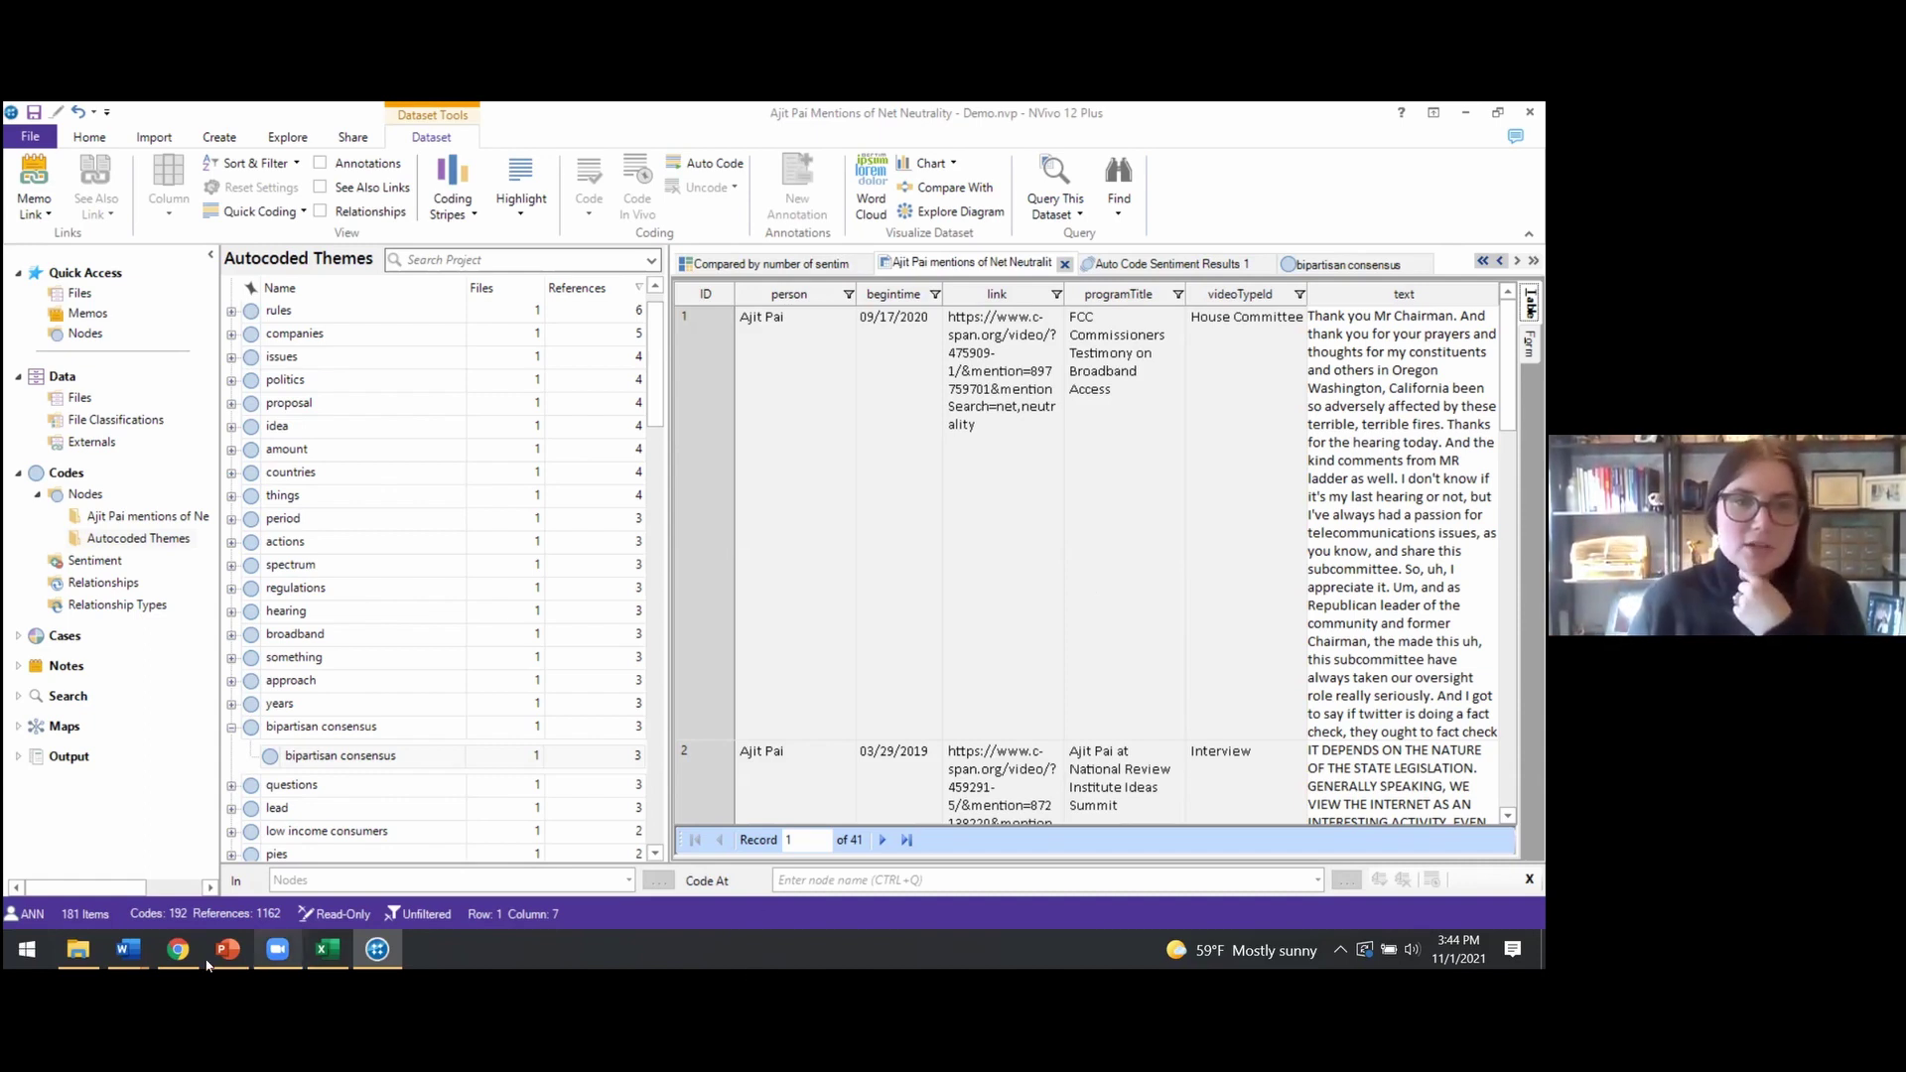
pyautogui.click(168, 951)
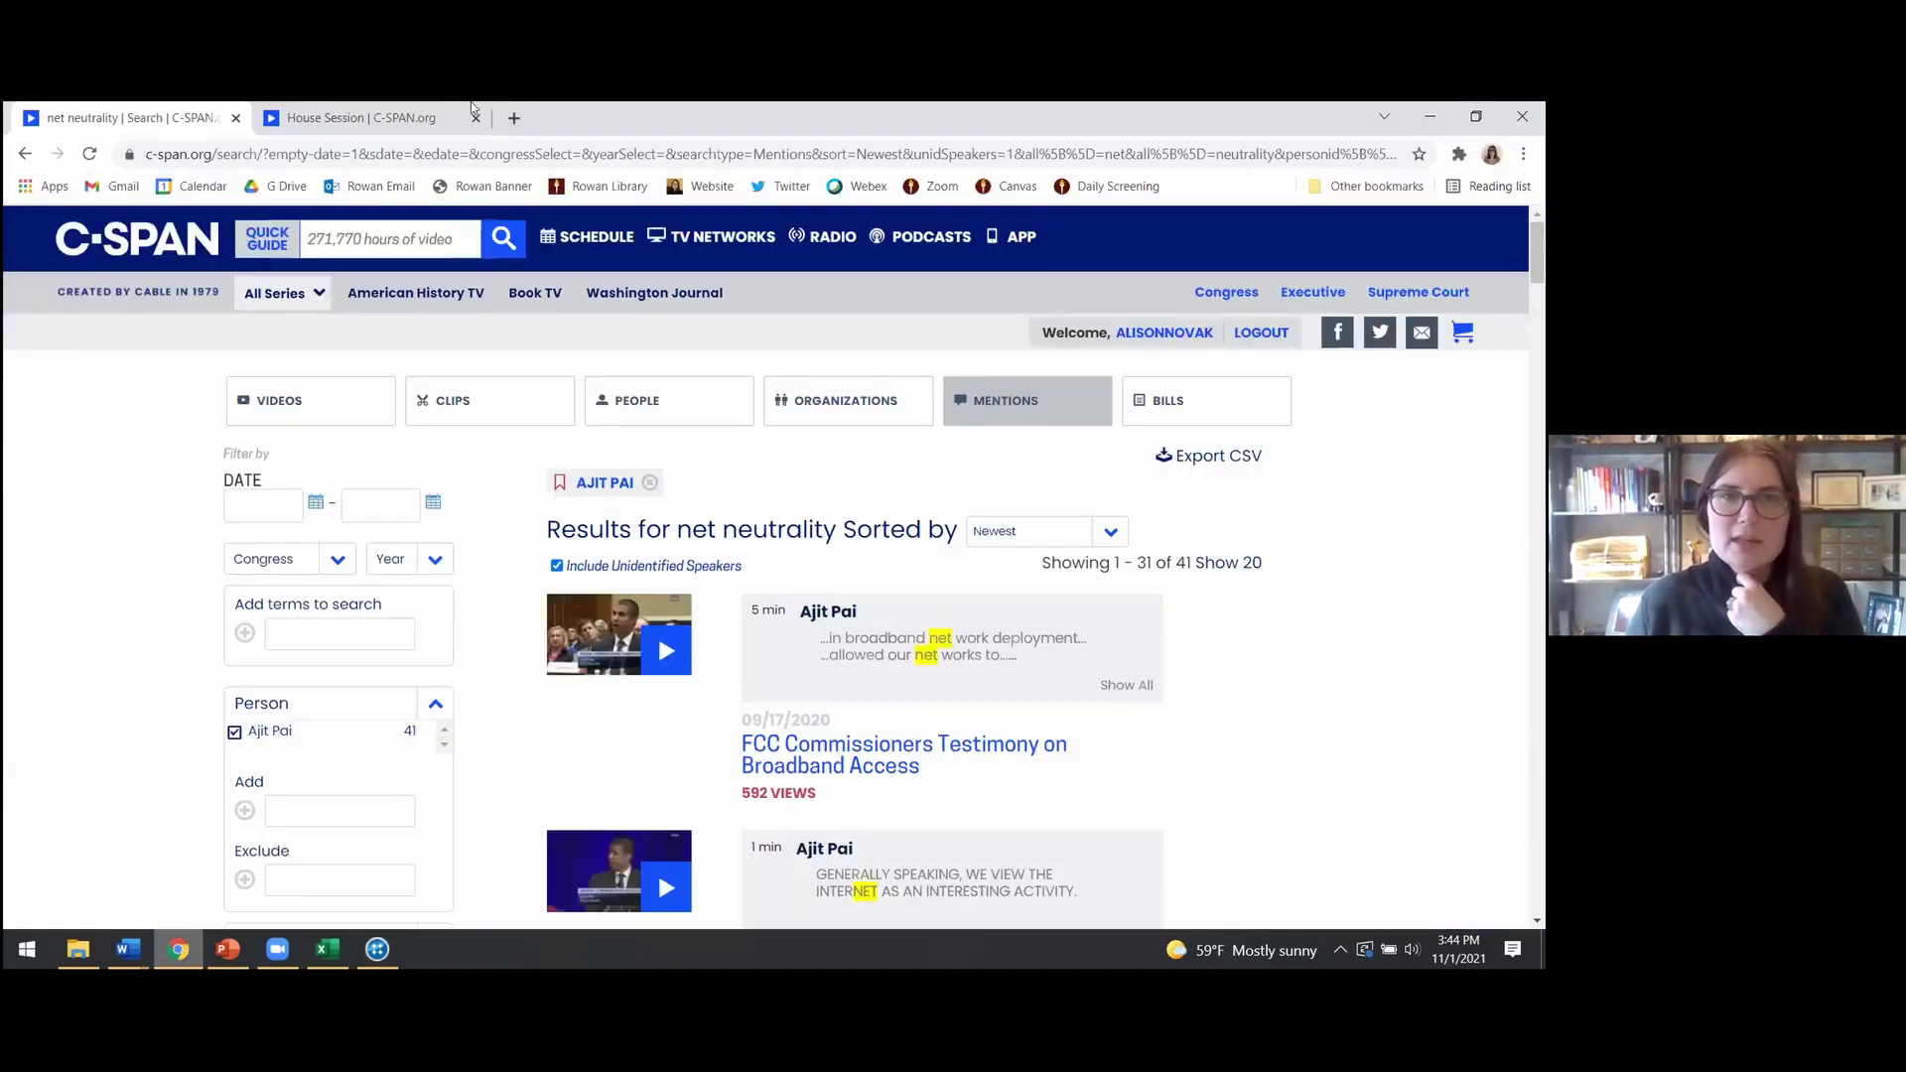
pyautogui.hotkey('ctrl', 't')
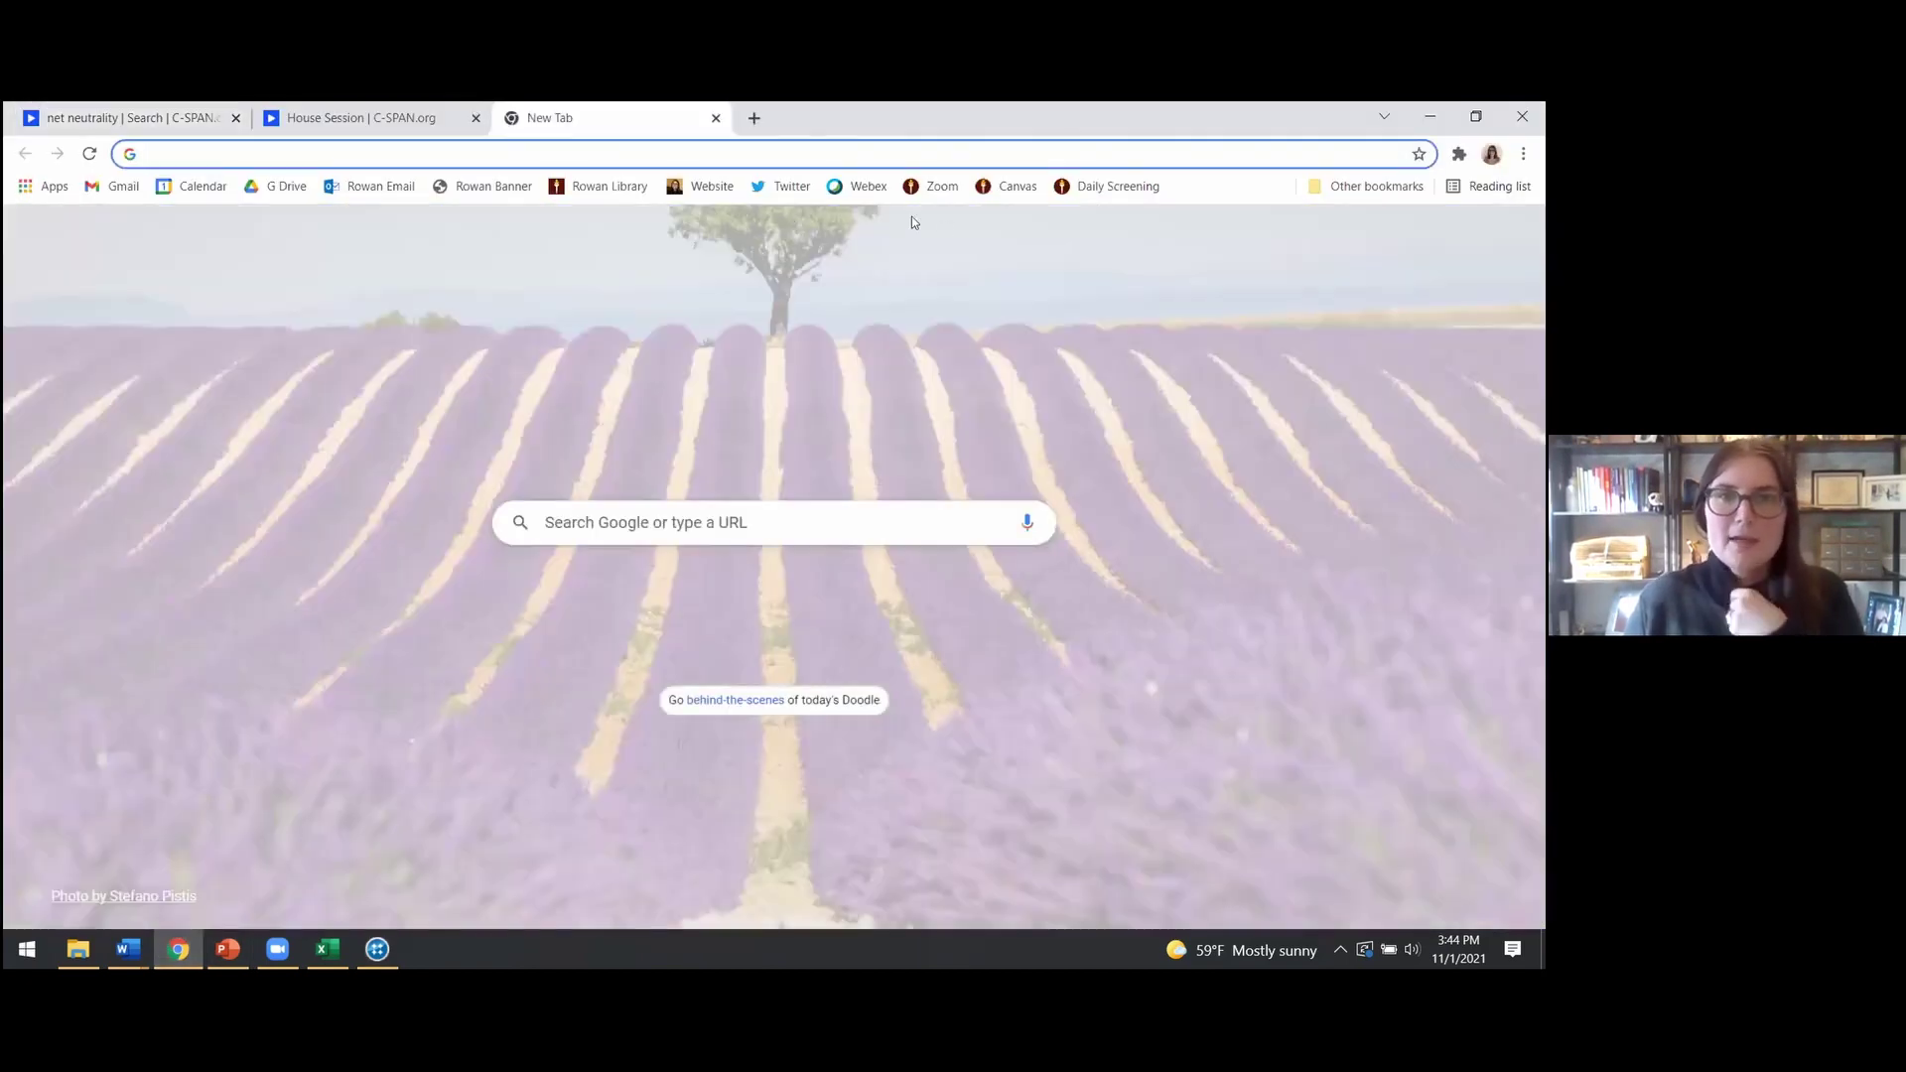
pyautogui.click(782, 186)
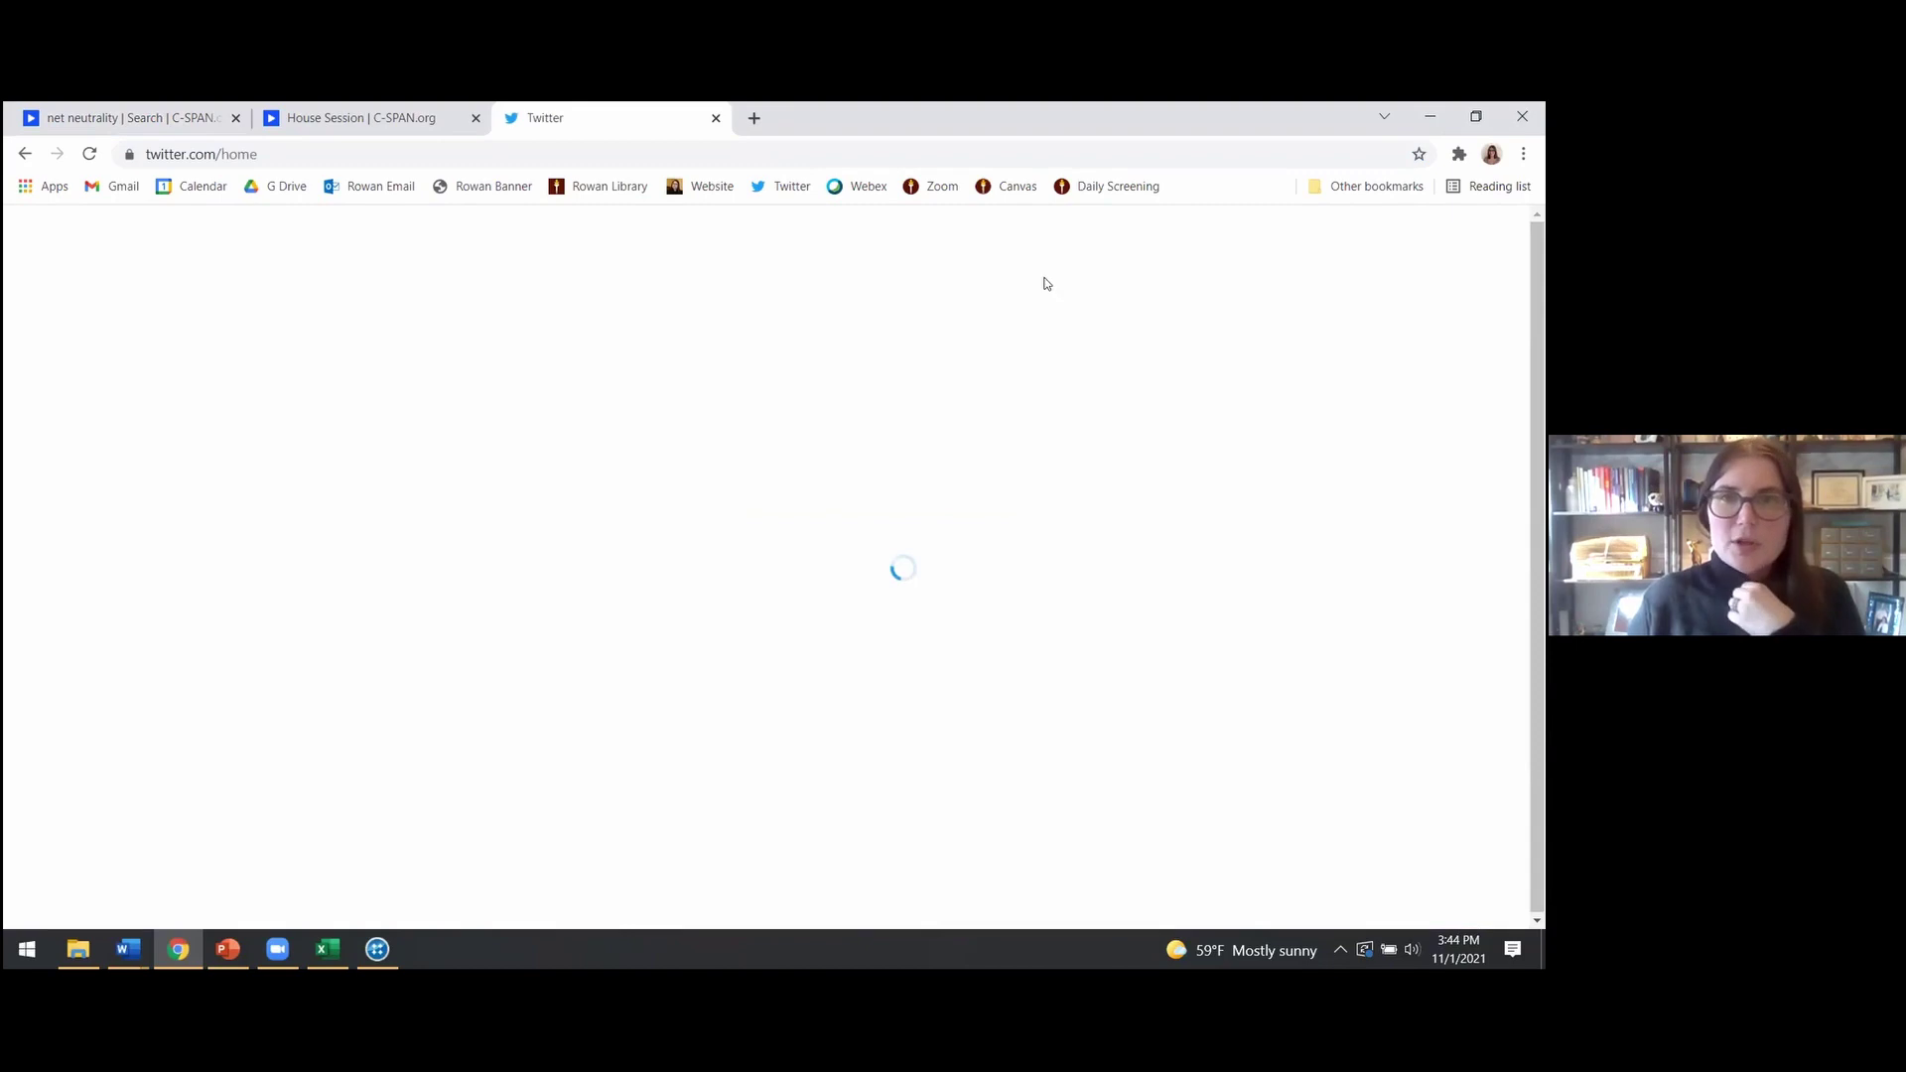
pyautogui.click(1167, 233)
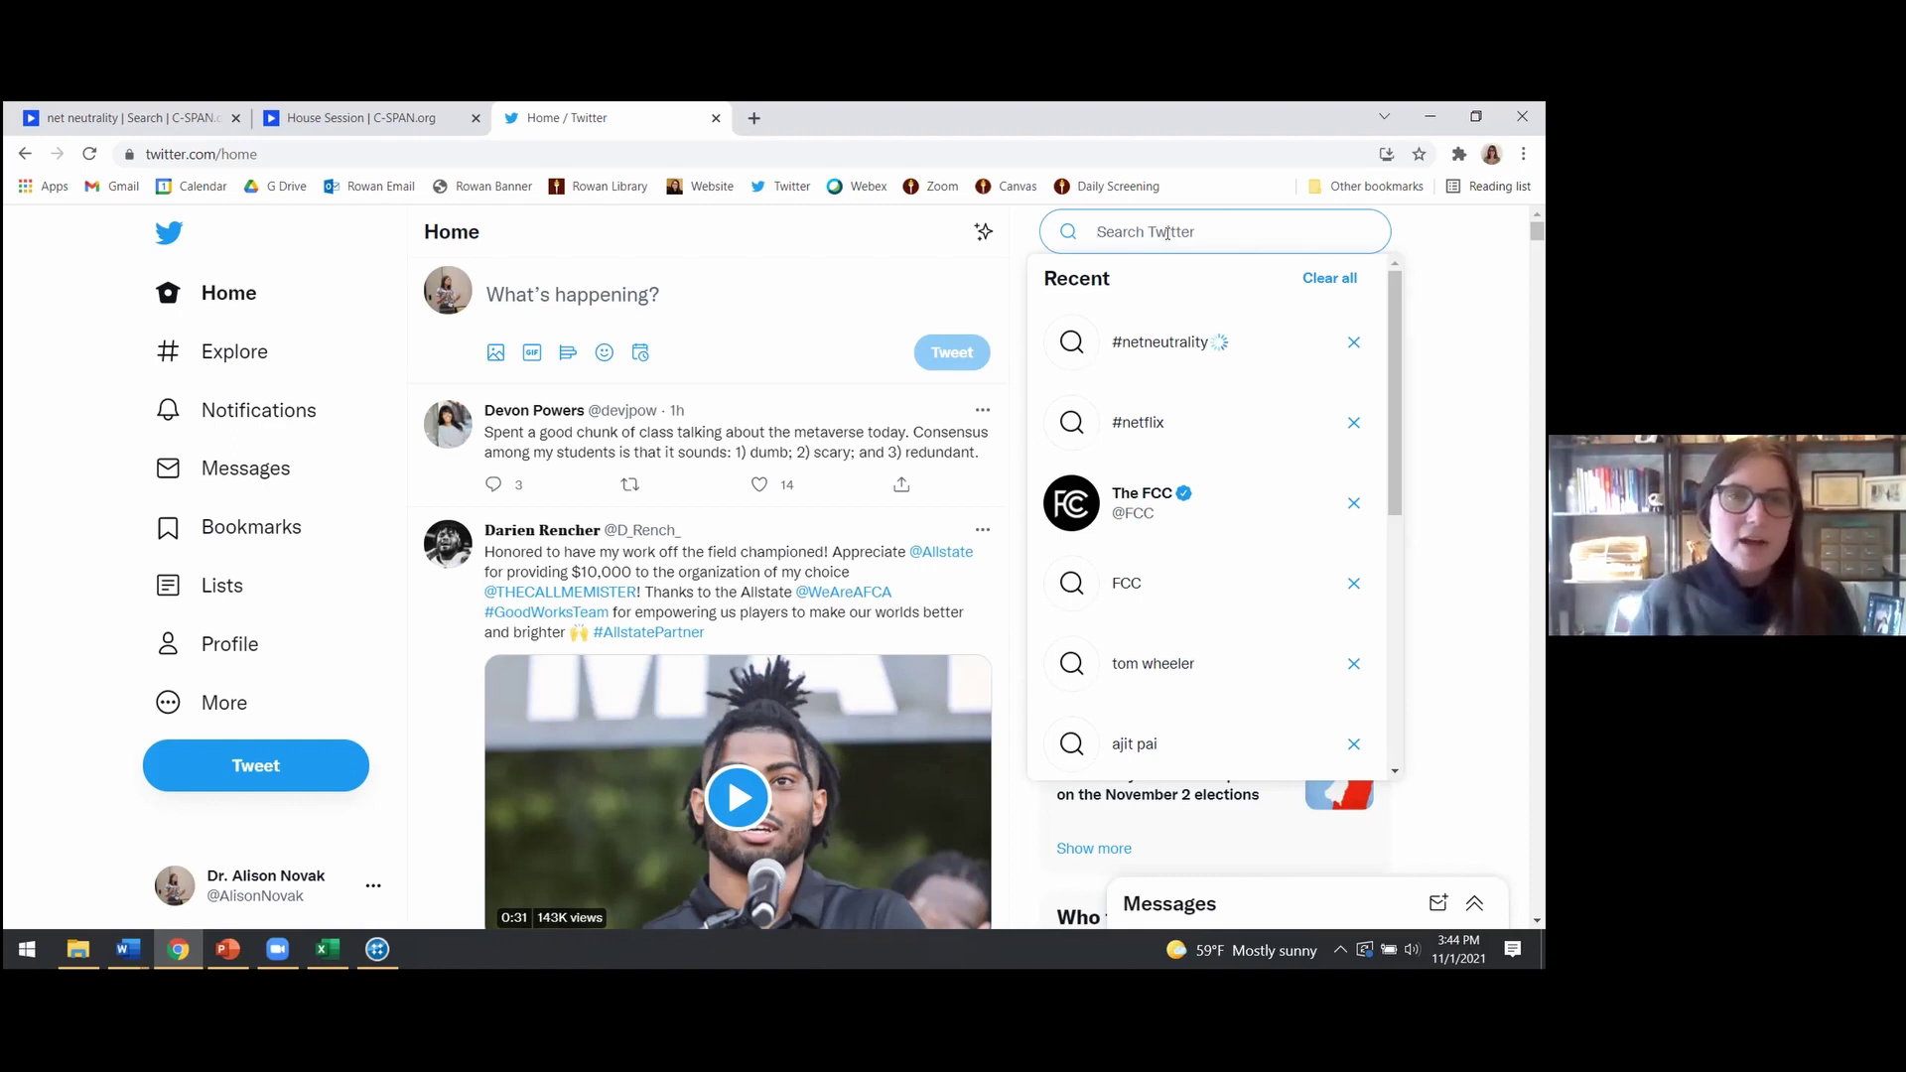
pyautogui.write('ajit')
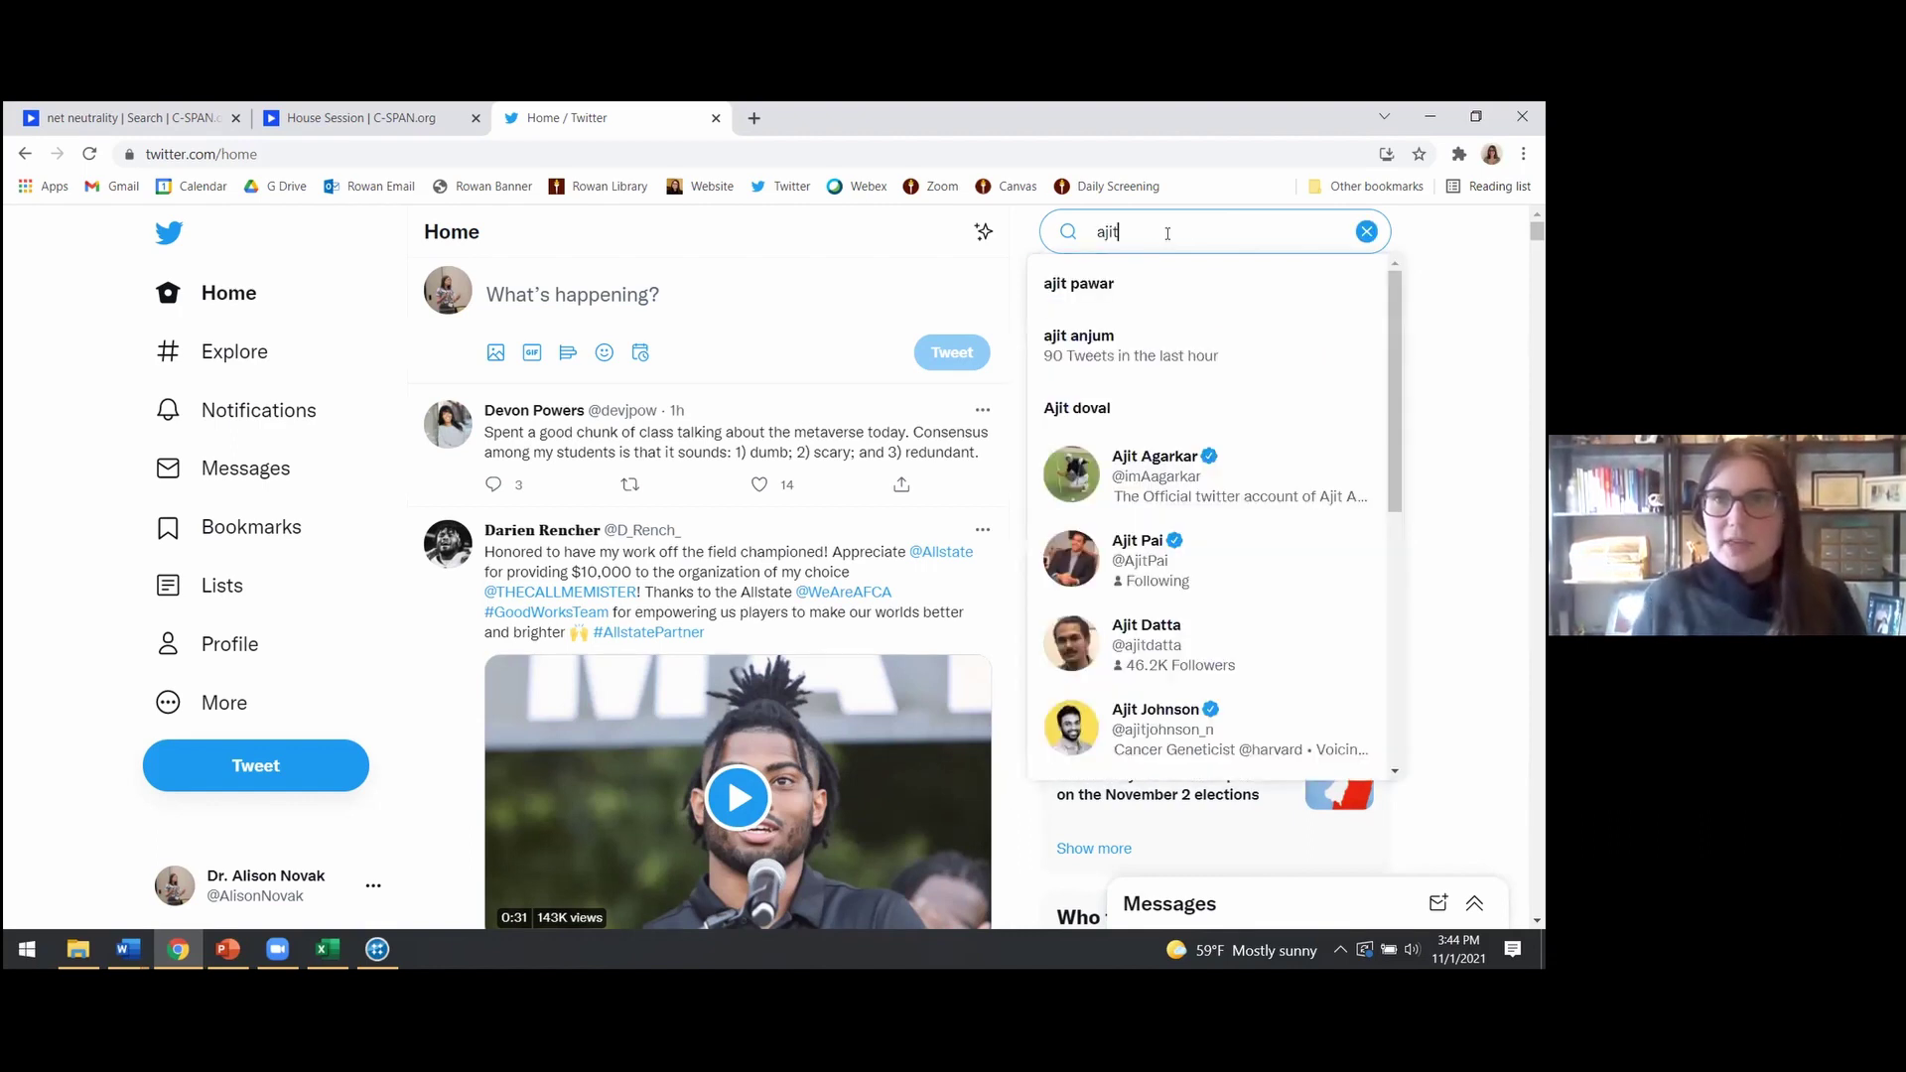
pyautogui.click(1149, 542)
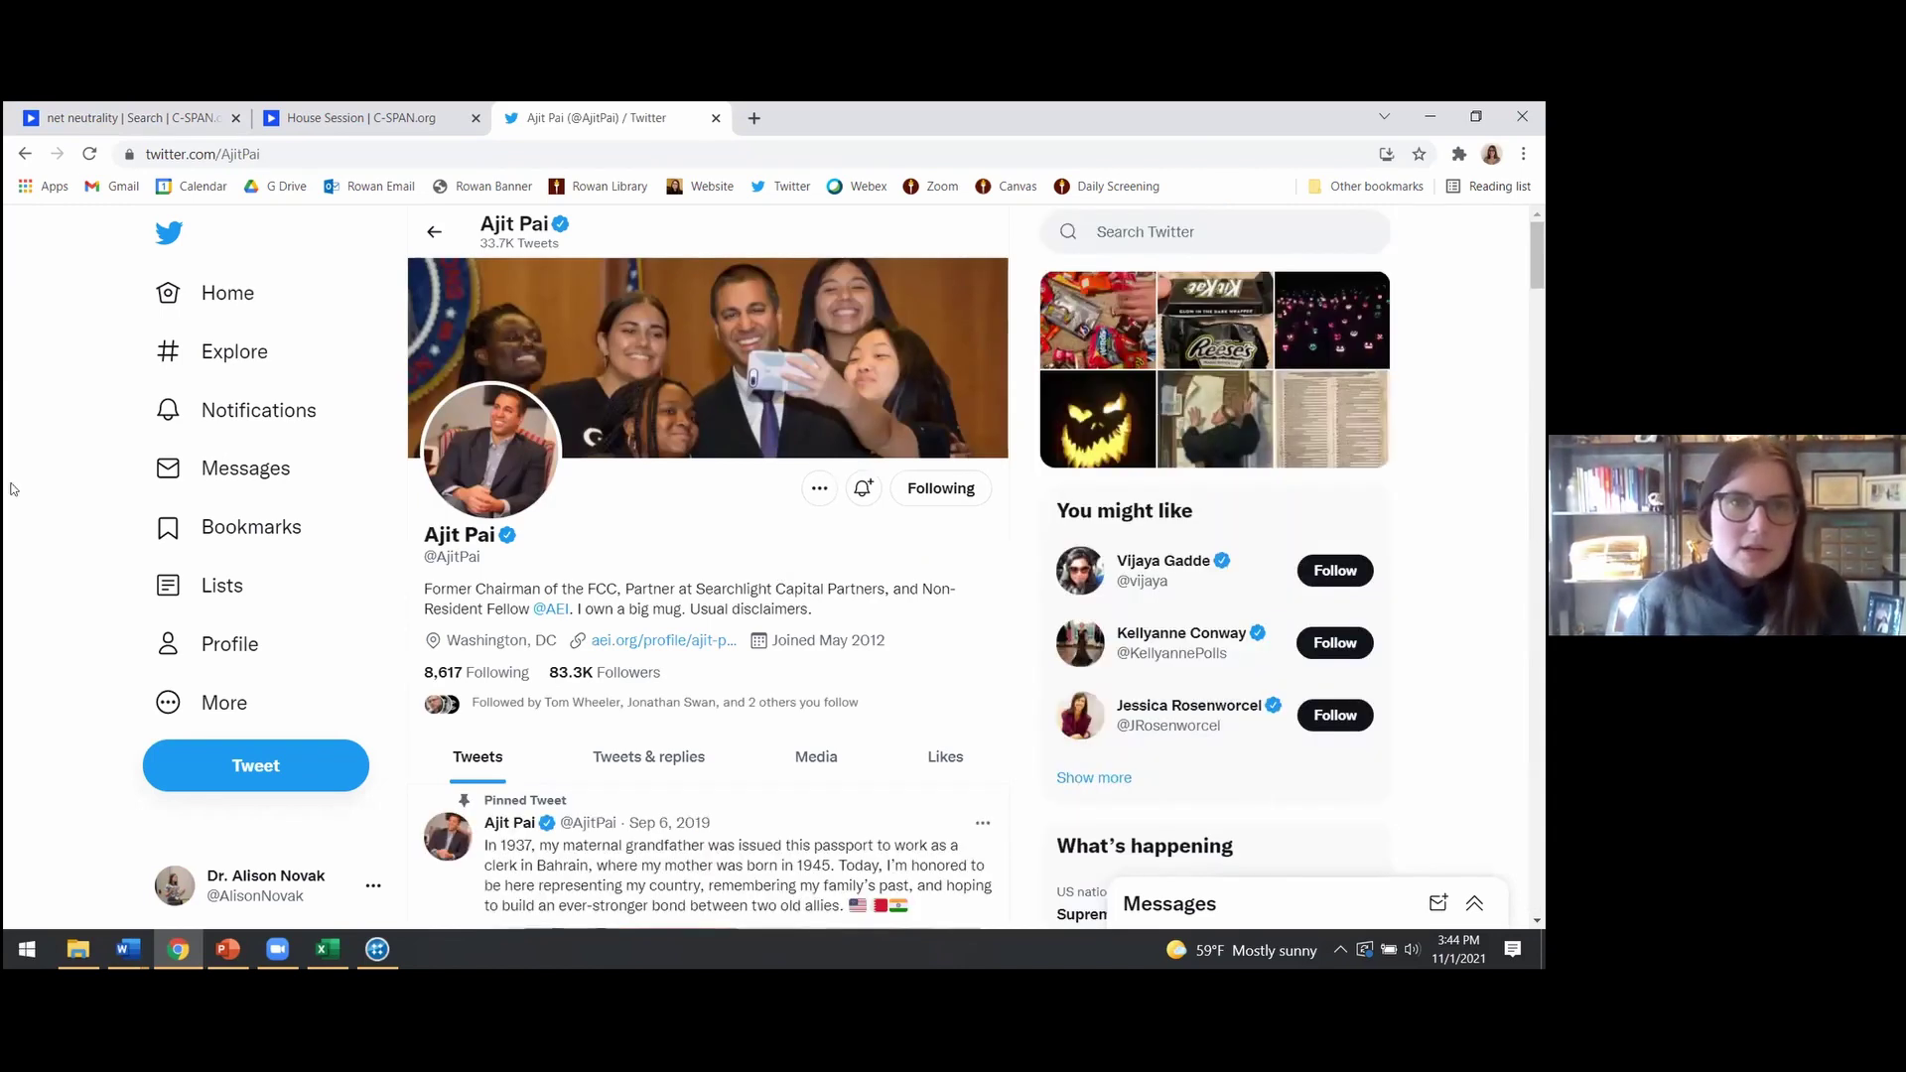
pyautogui.scroll(-2, 77, 558)
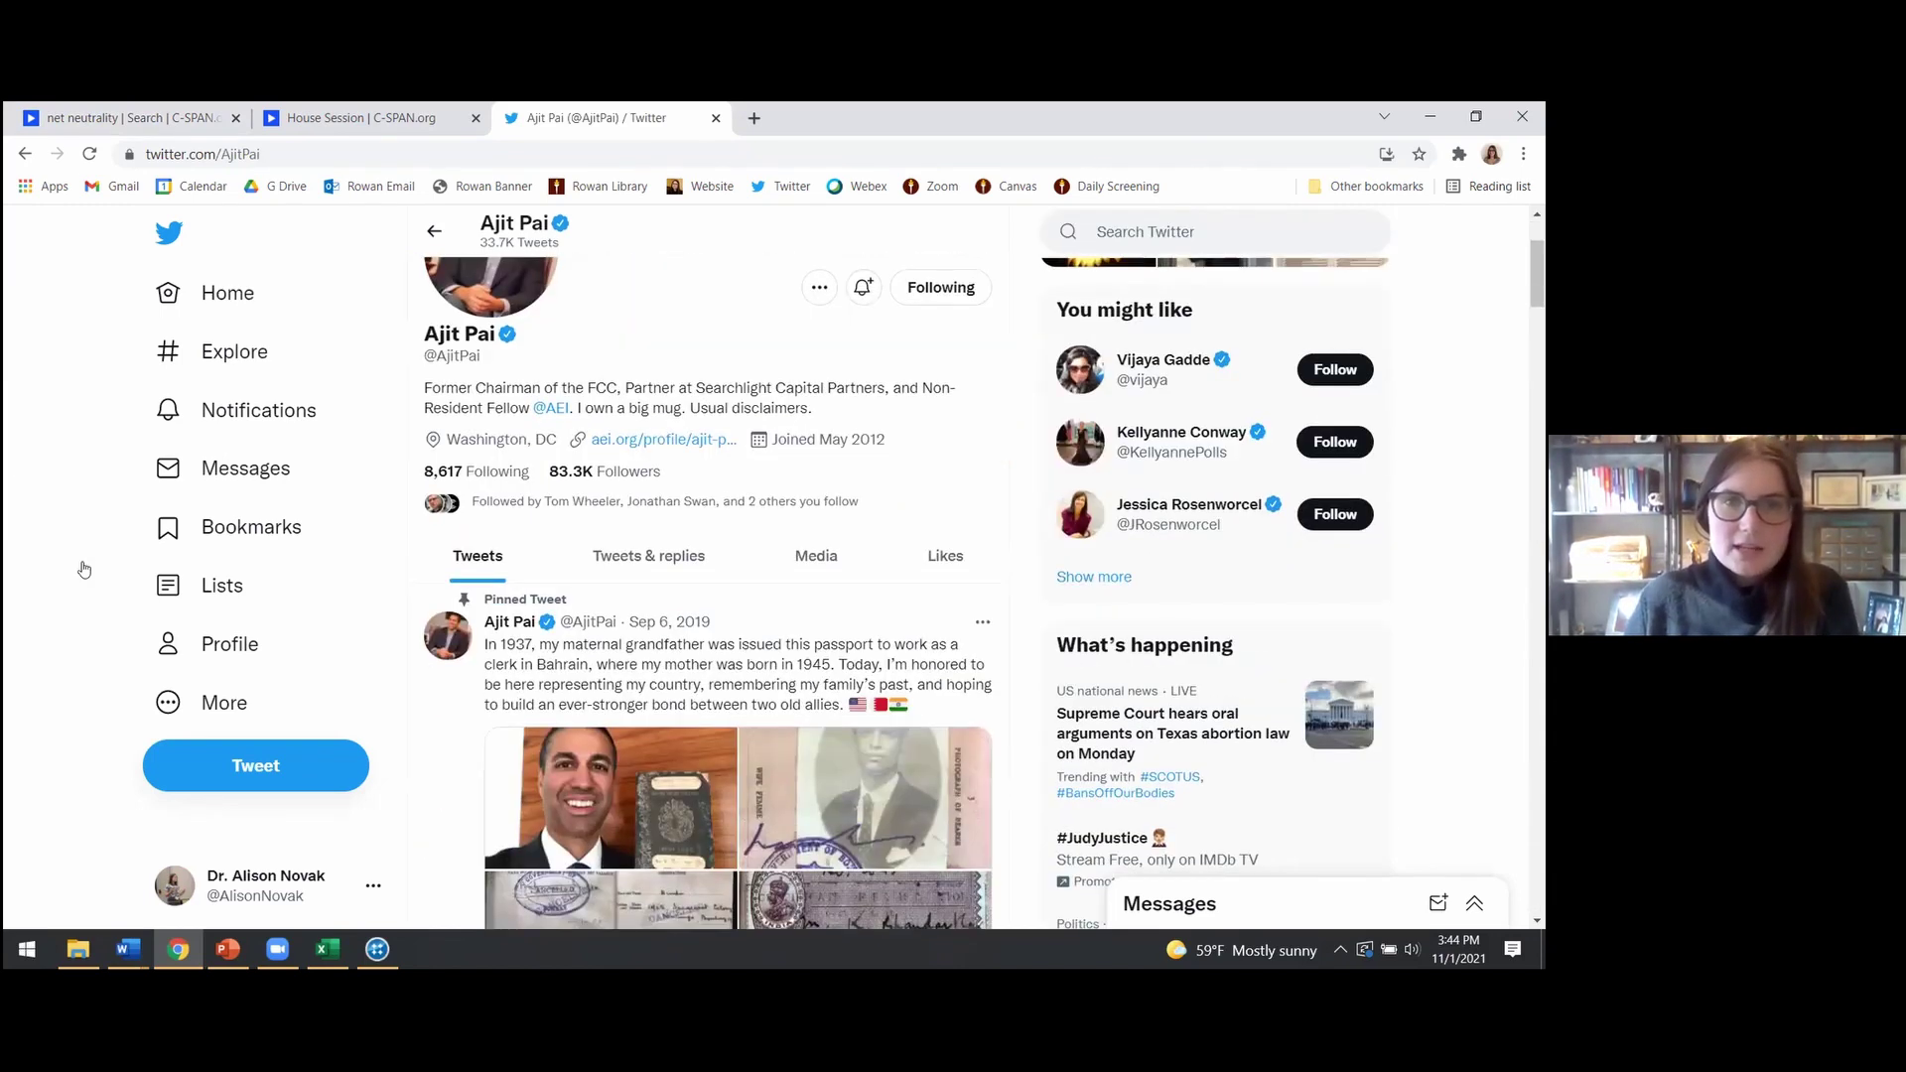
pyautogui.scroll(-10, 84, 569)
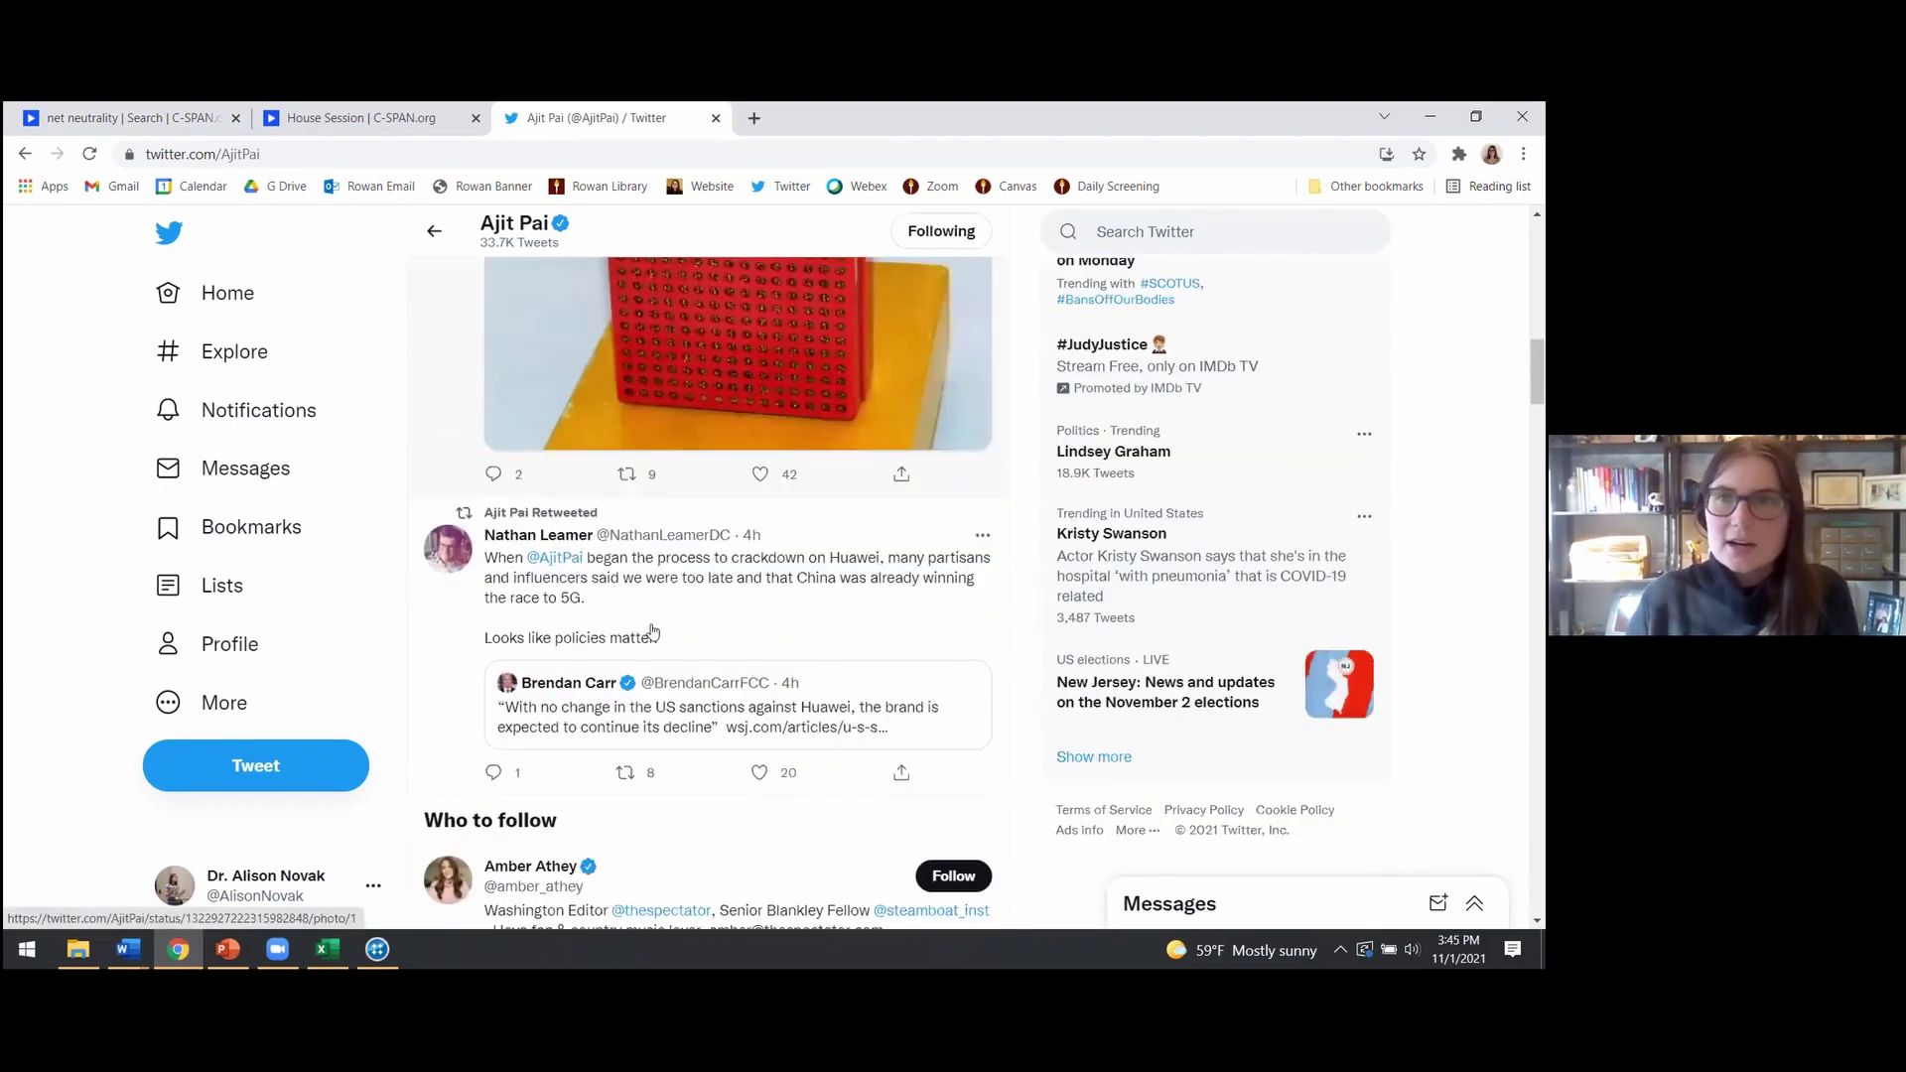
pyautogui.scroll(10, 653, 631)
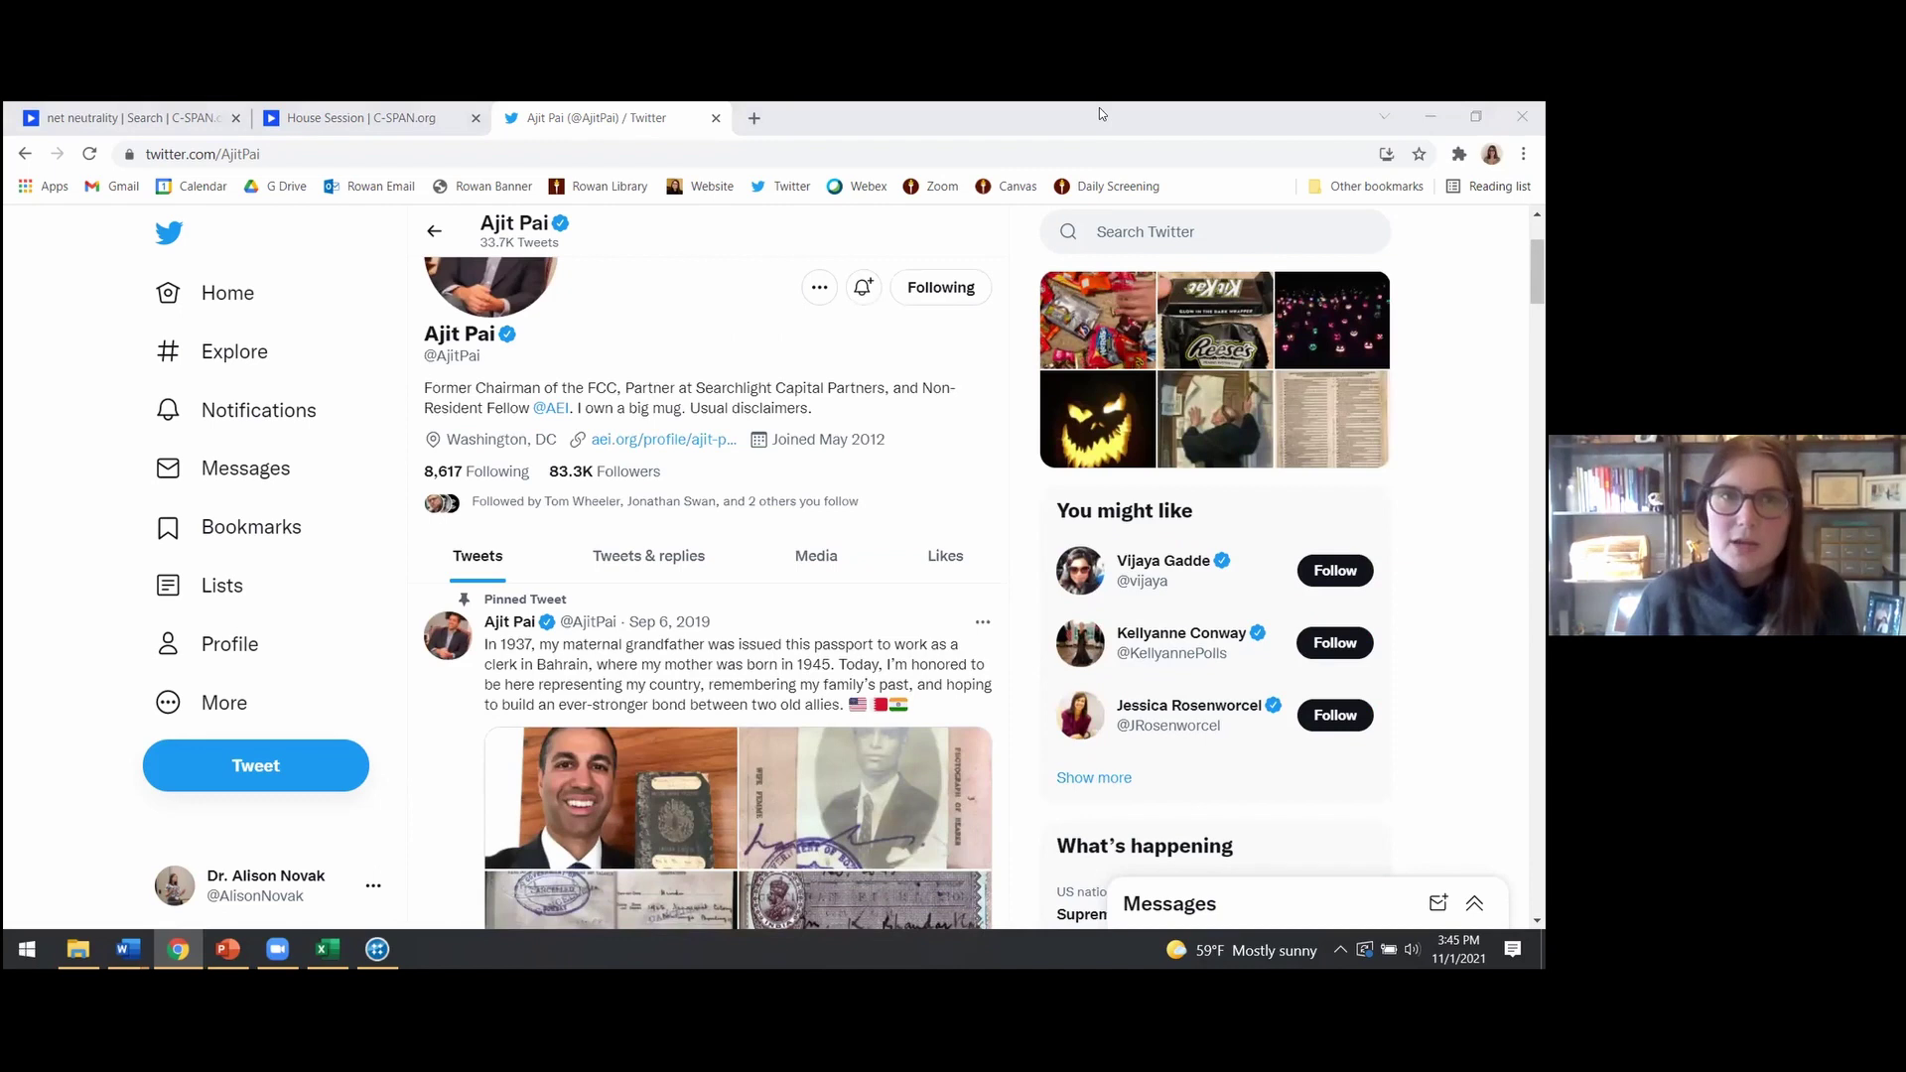
# Capture Ajit Pai's tweets with NCapture as a dataset including retweets, and show the downloaded NVCX file in its folder
pyautogui.click(1459, 154)
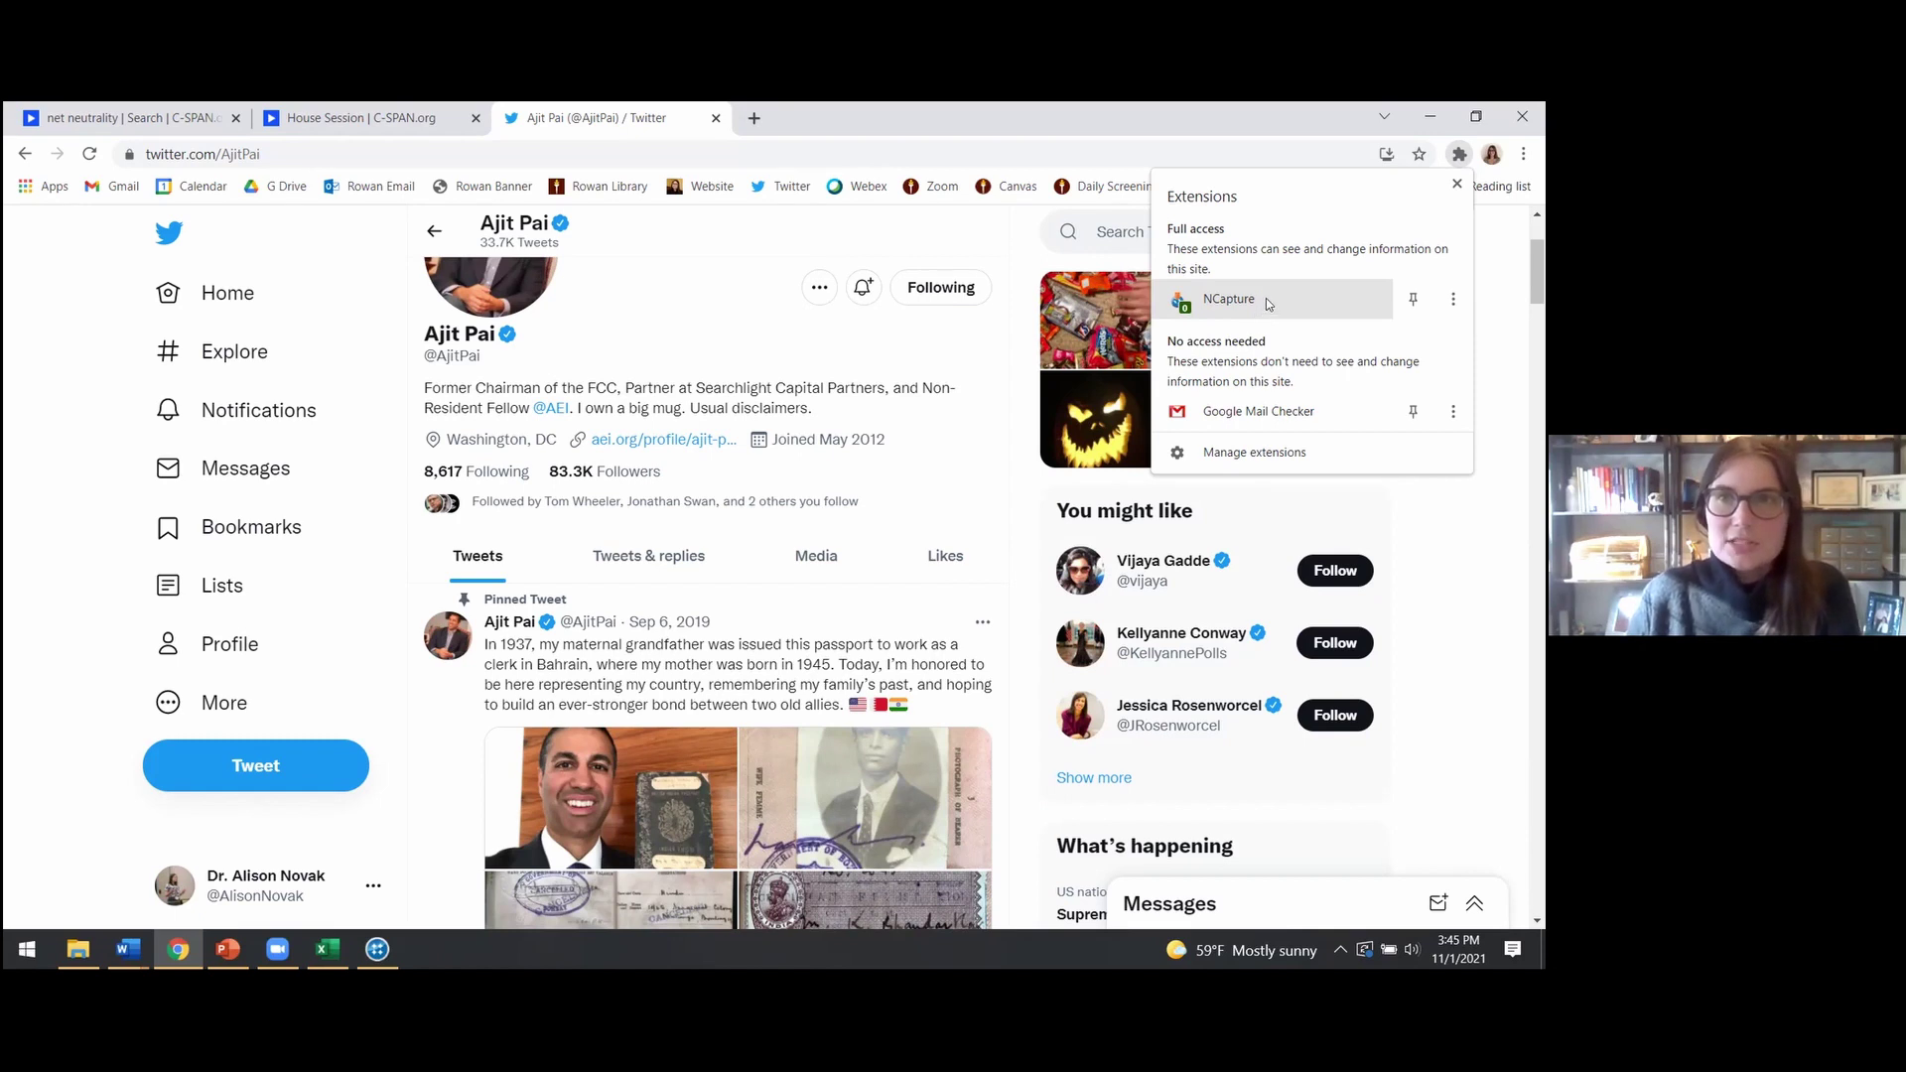
pyautogui.click(1268, 302)
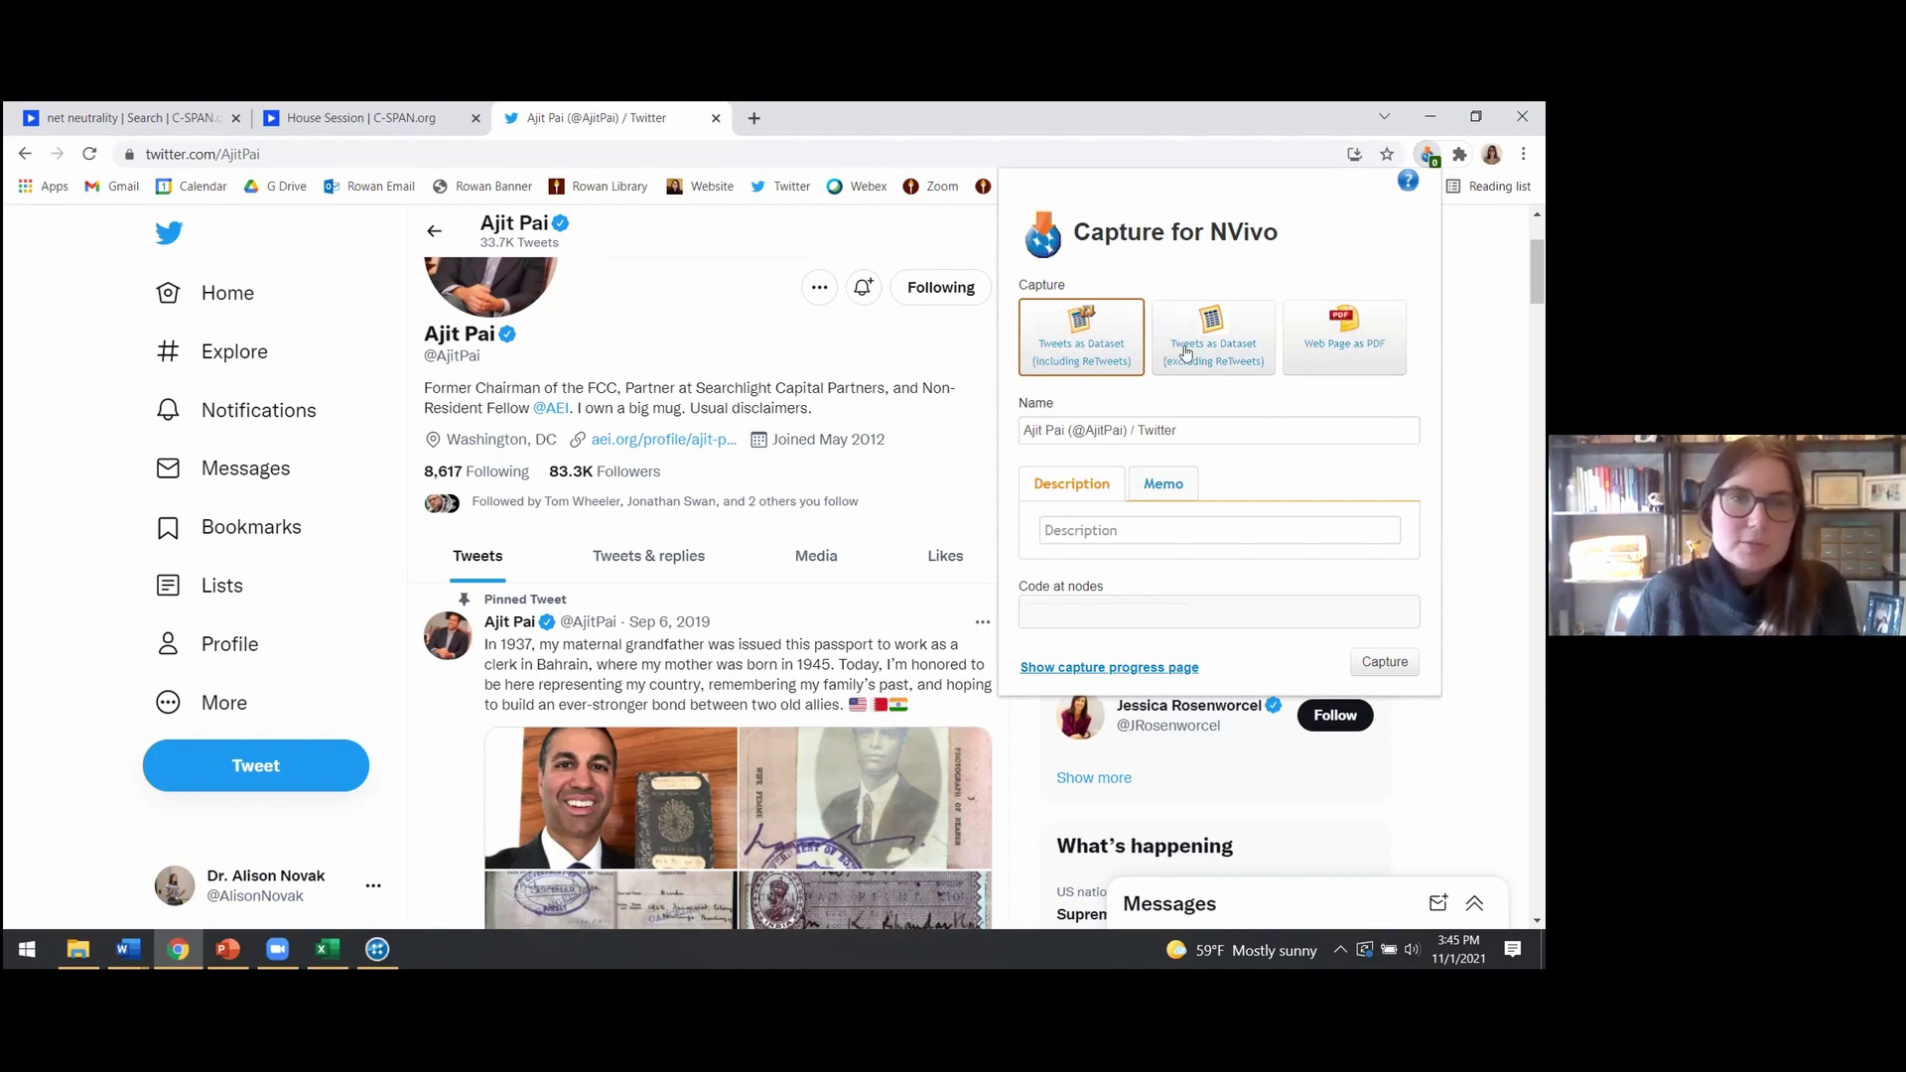
pyautogui.click(1385, 663)
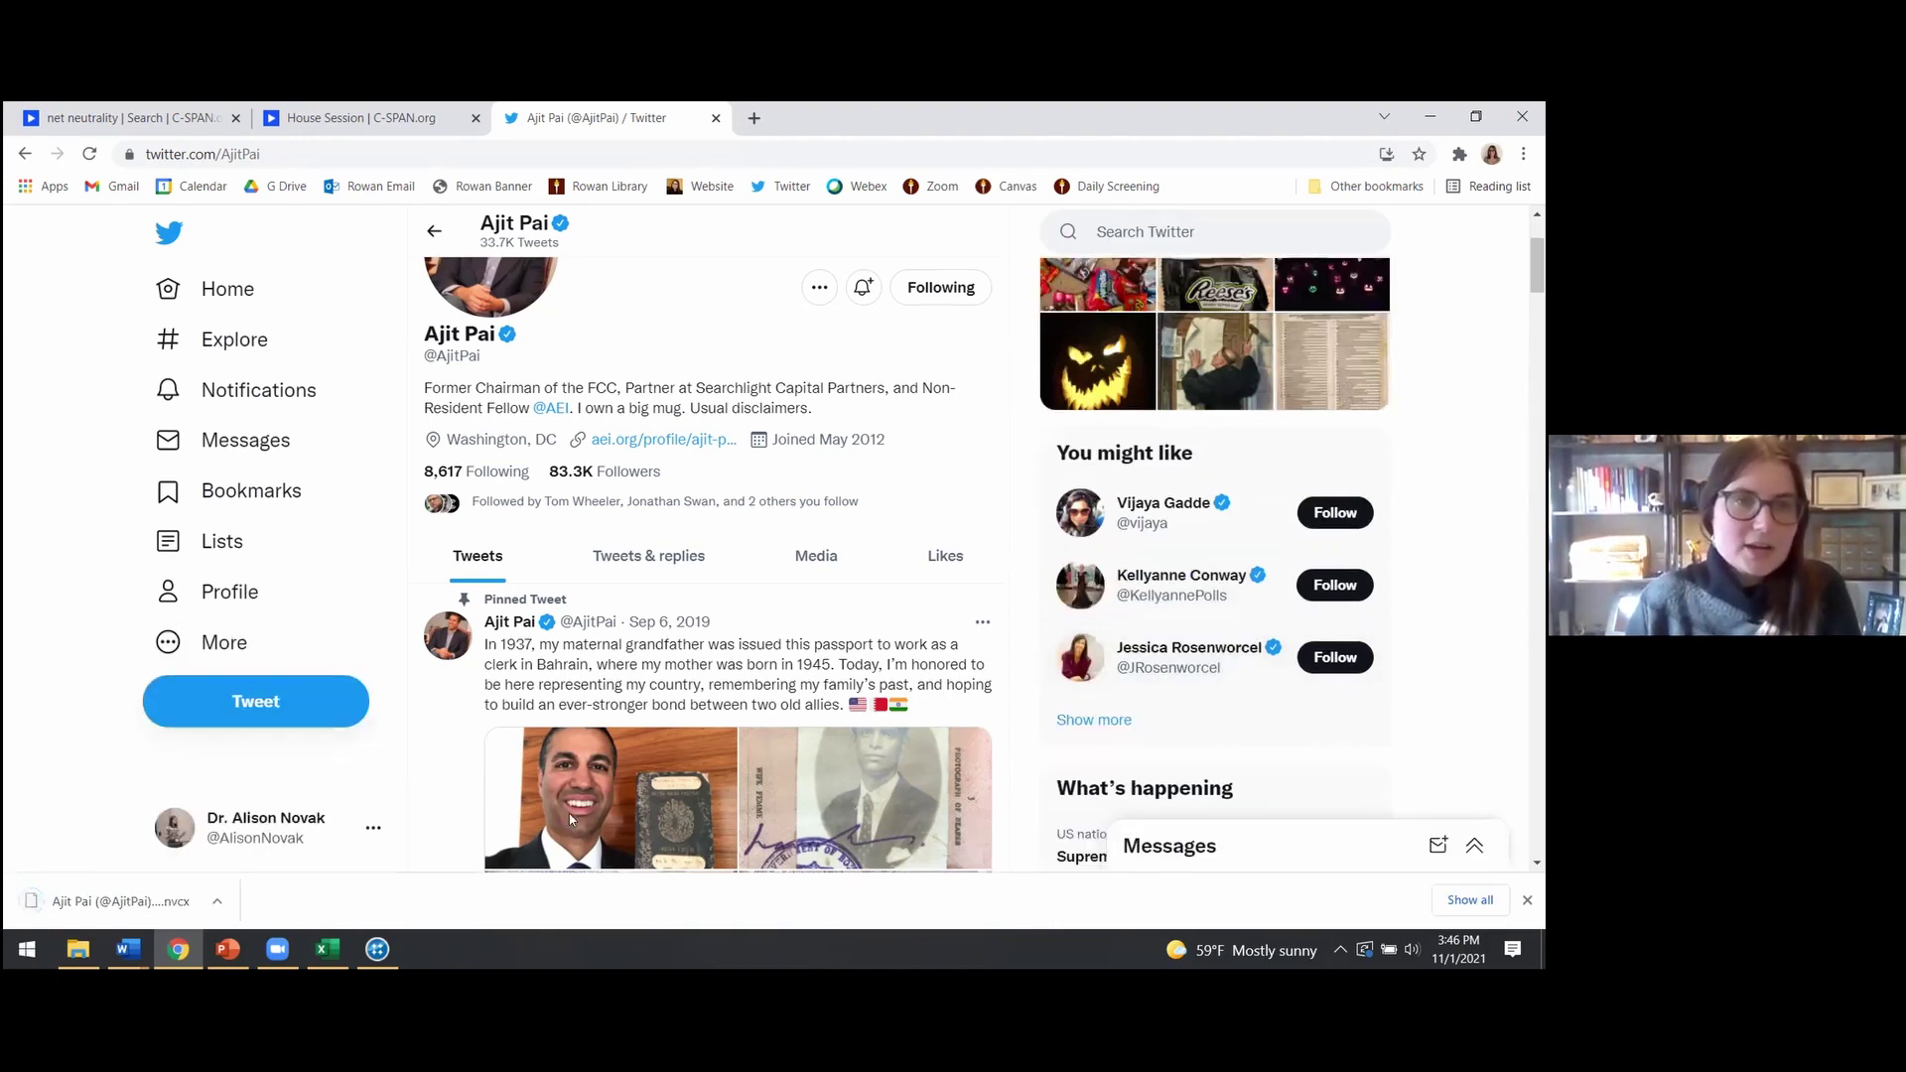
pyautogui.click(217, 902)
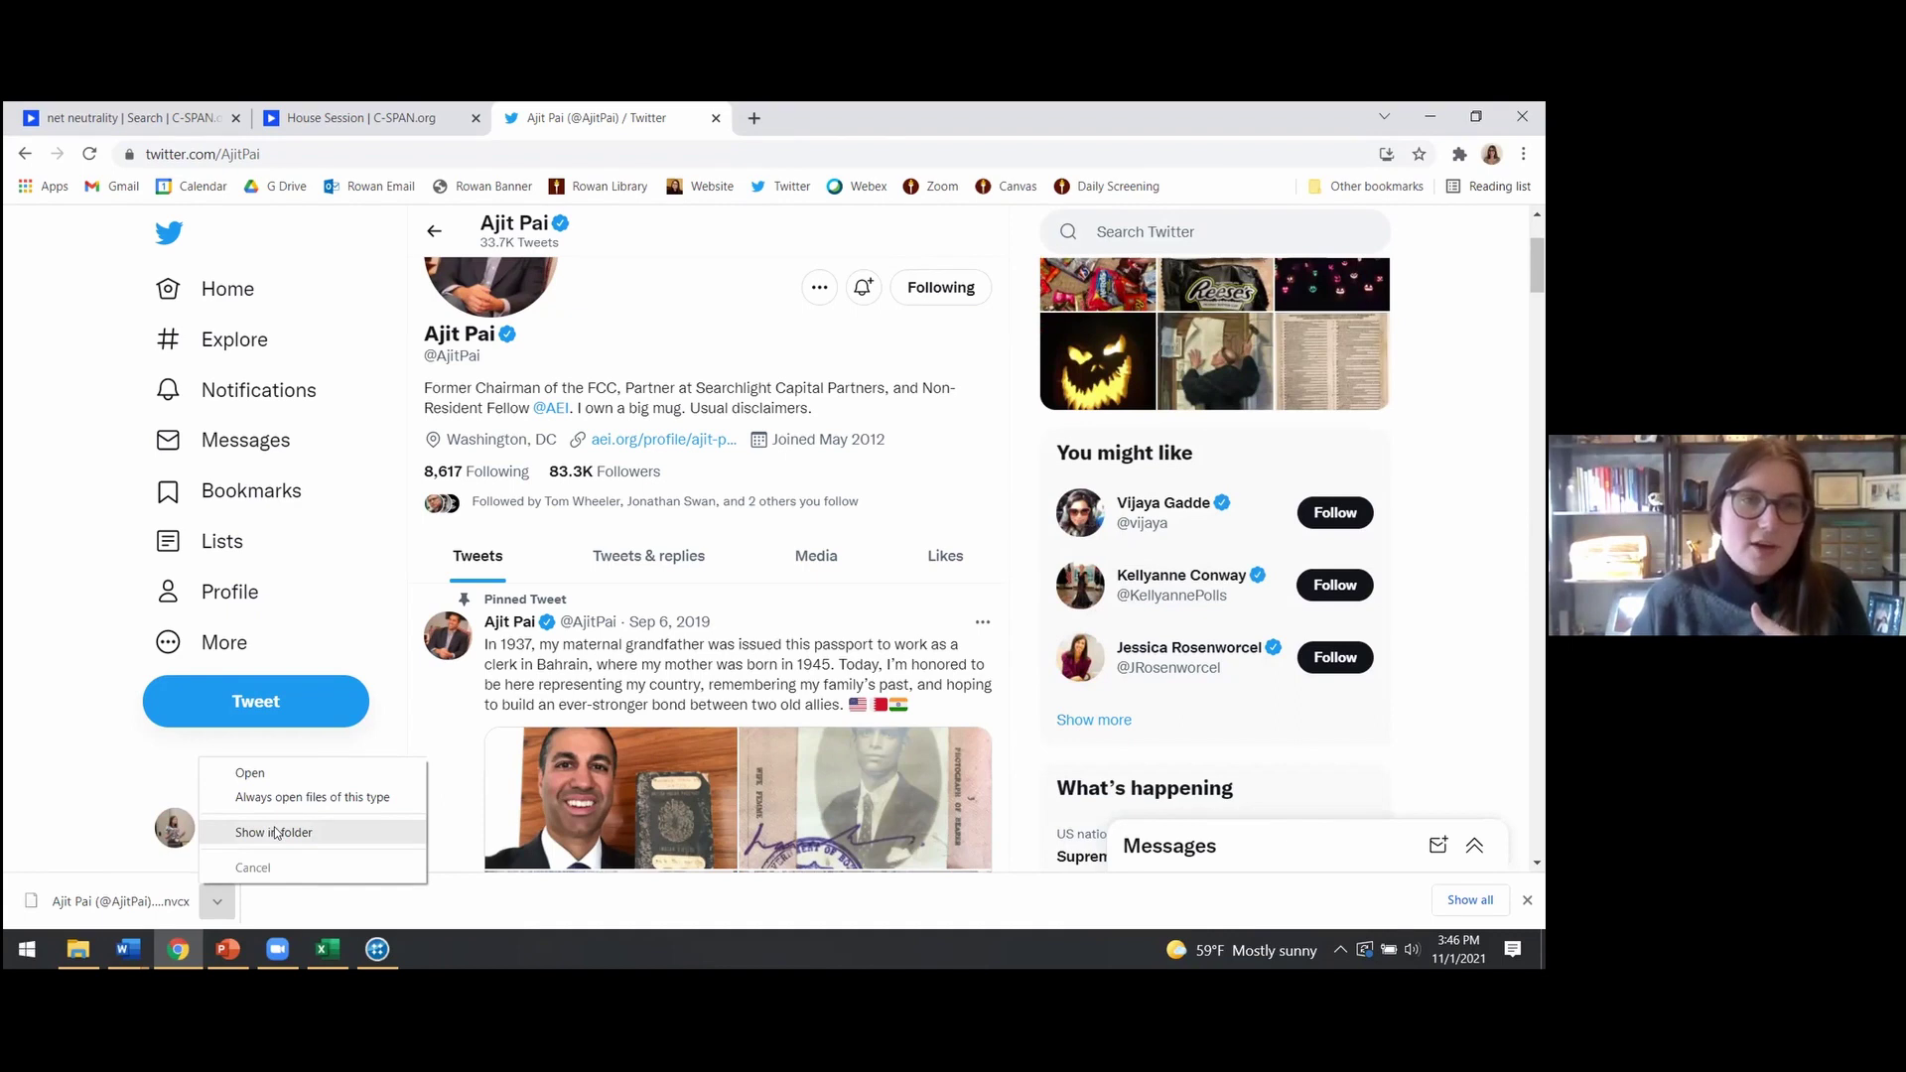
pyautogui.click(272, 833)
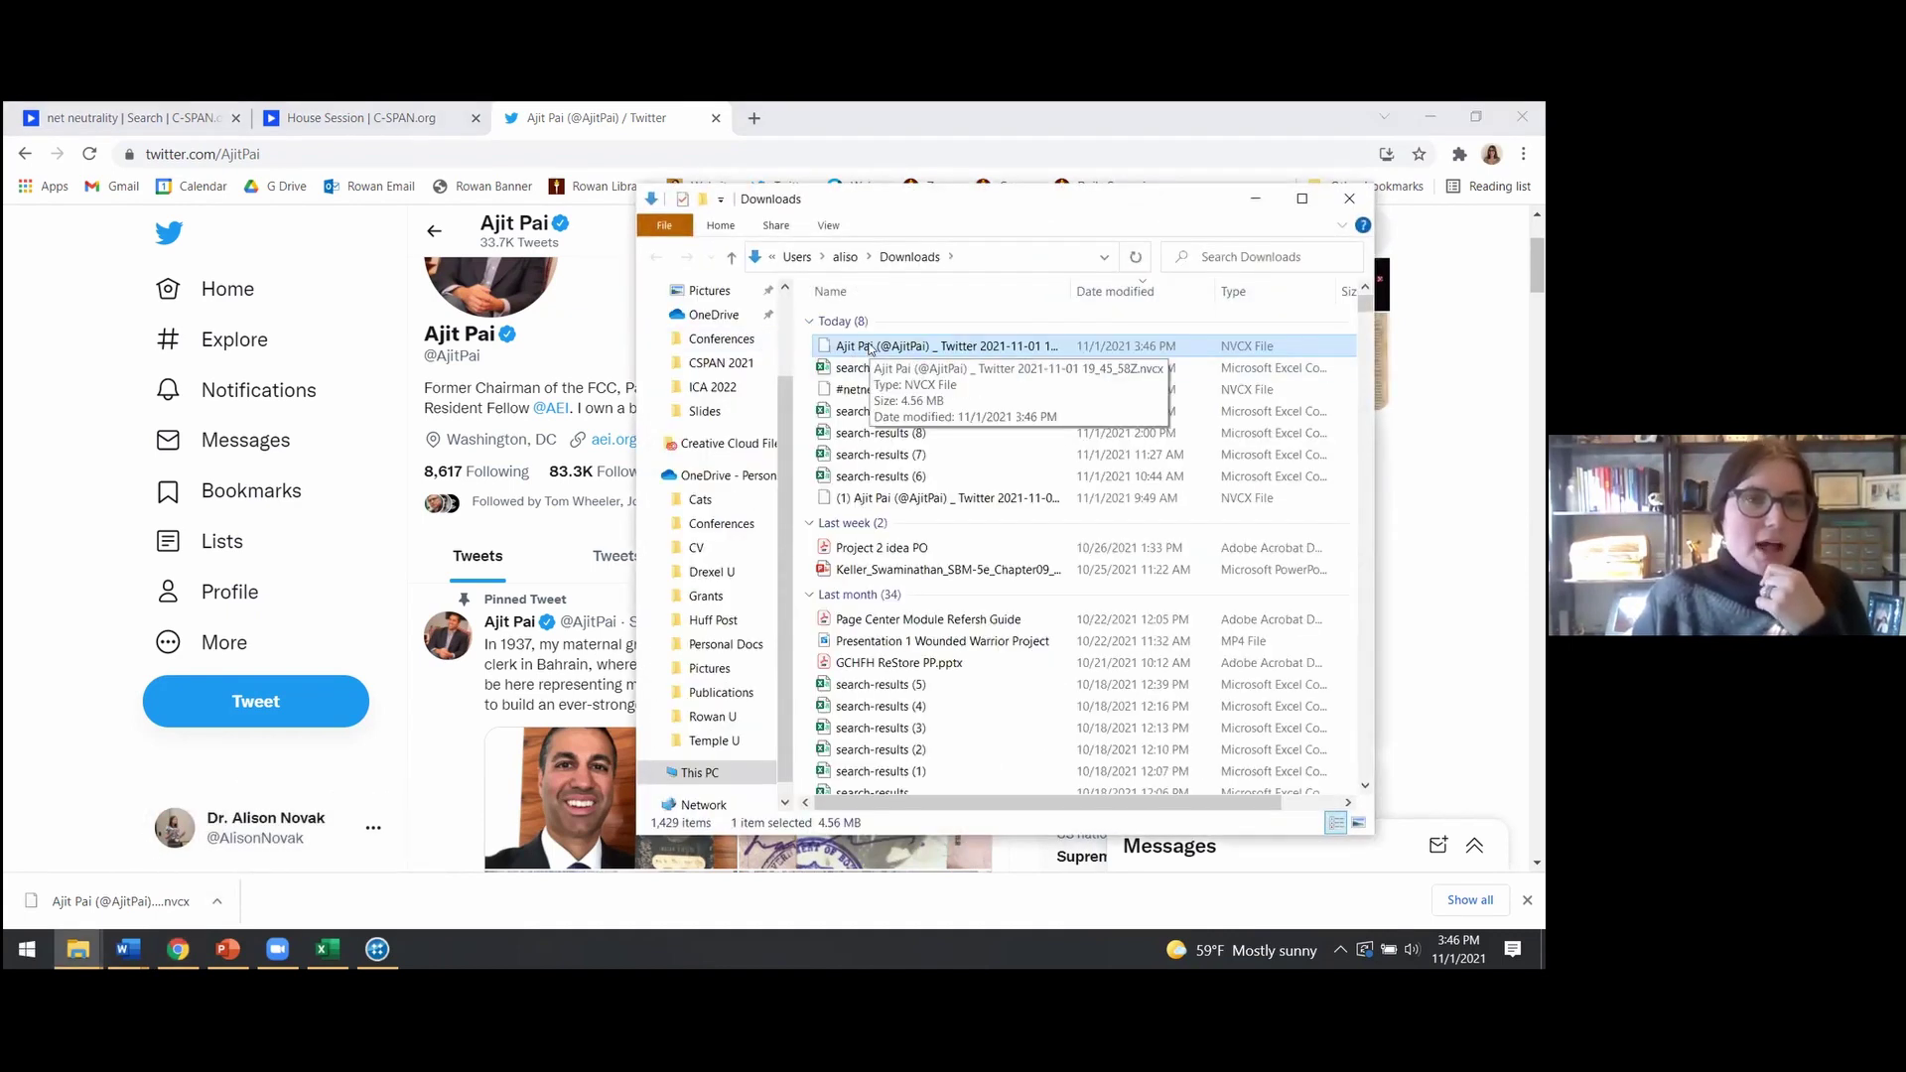
# Switch to NVivo and start a new project, saving the changes to the current one
pyautogui.click(384, 955)
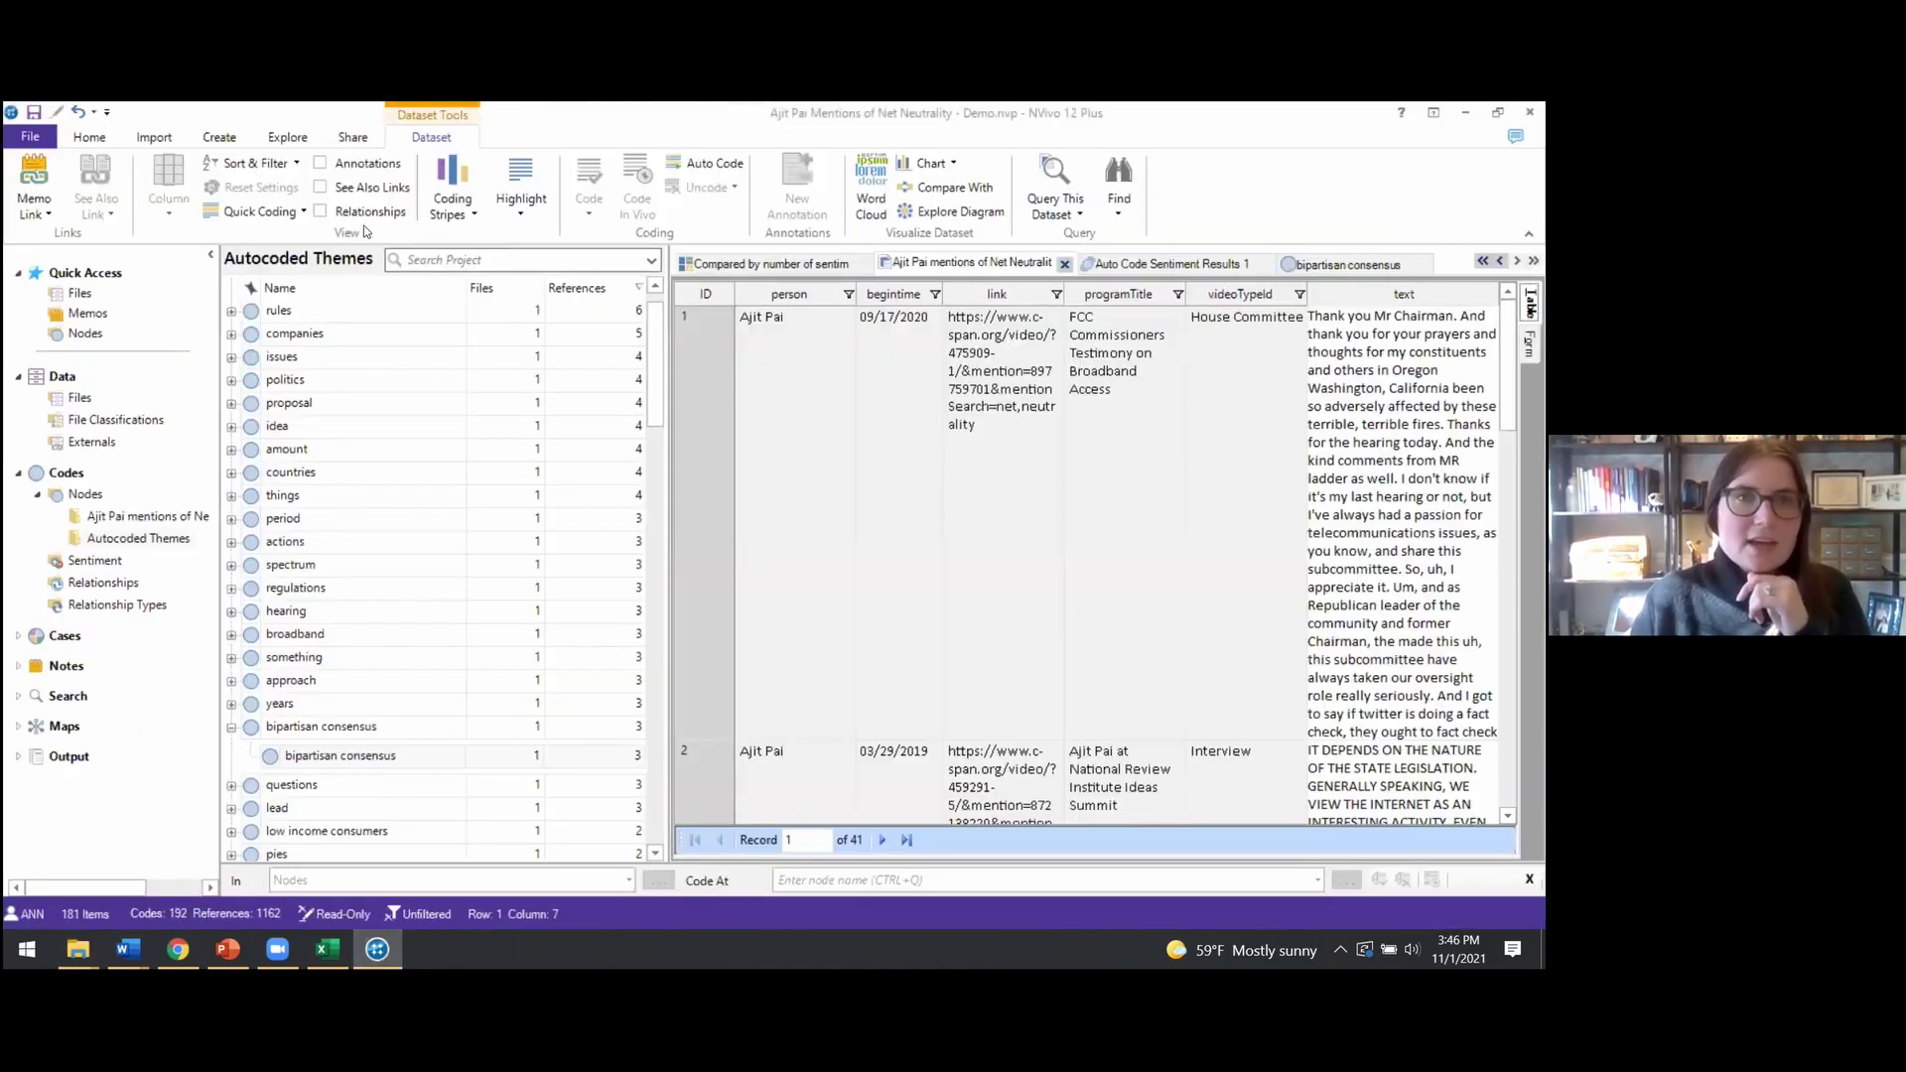
pyautogui.click(30, 139)
pyautogui.click(55, 200)
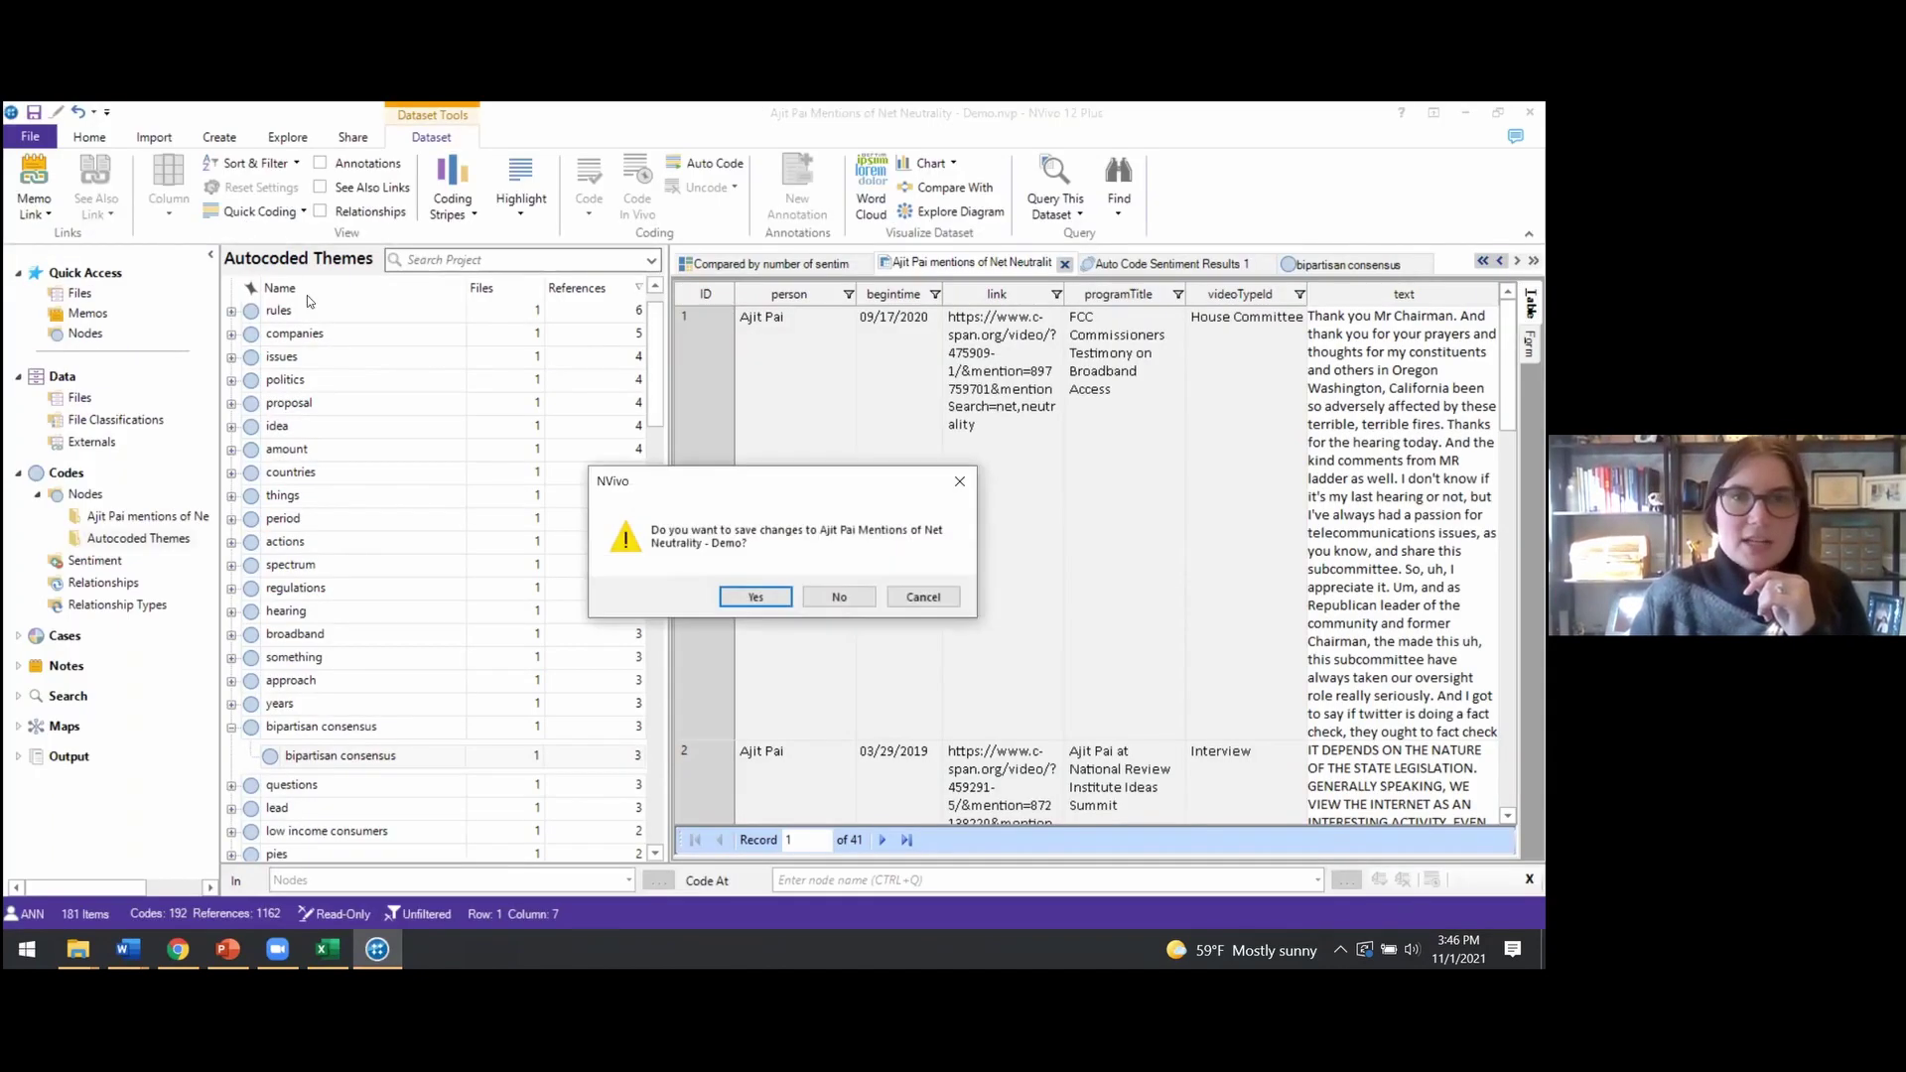
pyautogui.click(741, 594)
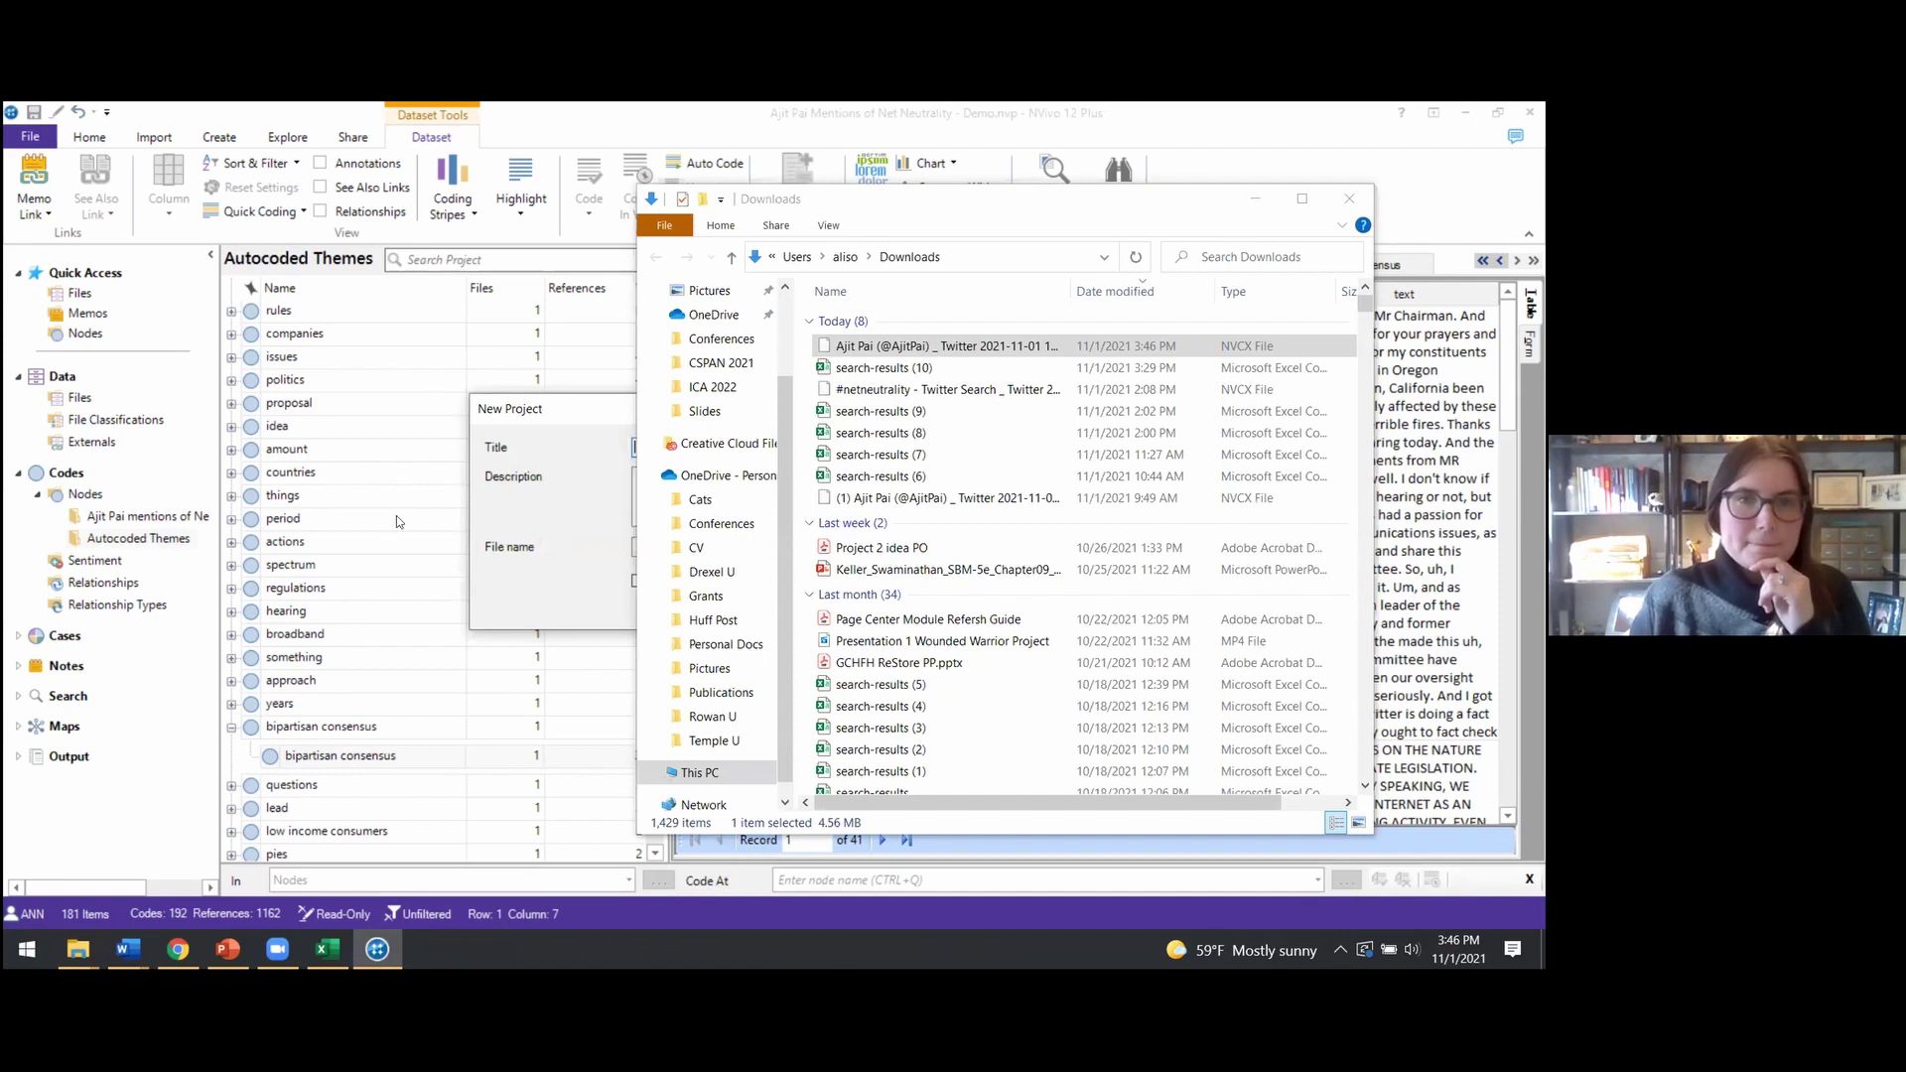
pyautogui.click(1275, 202)
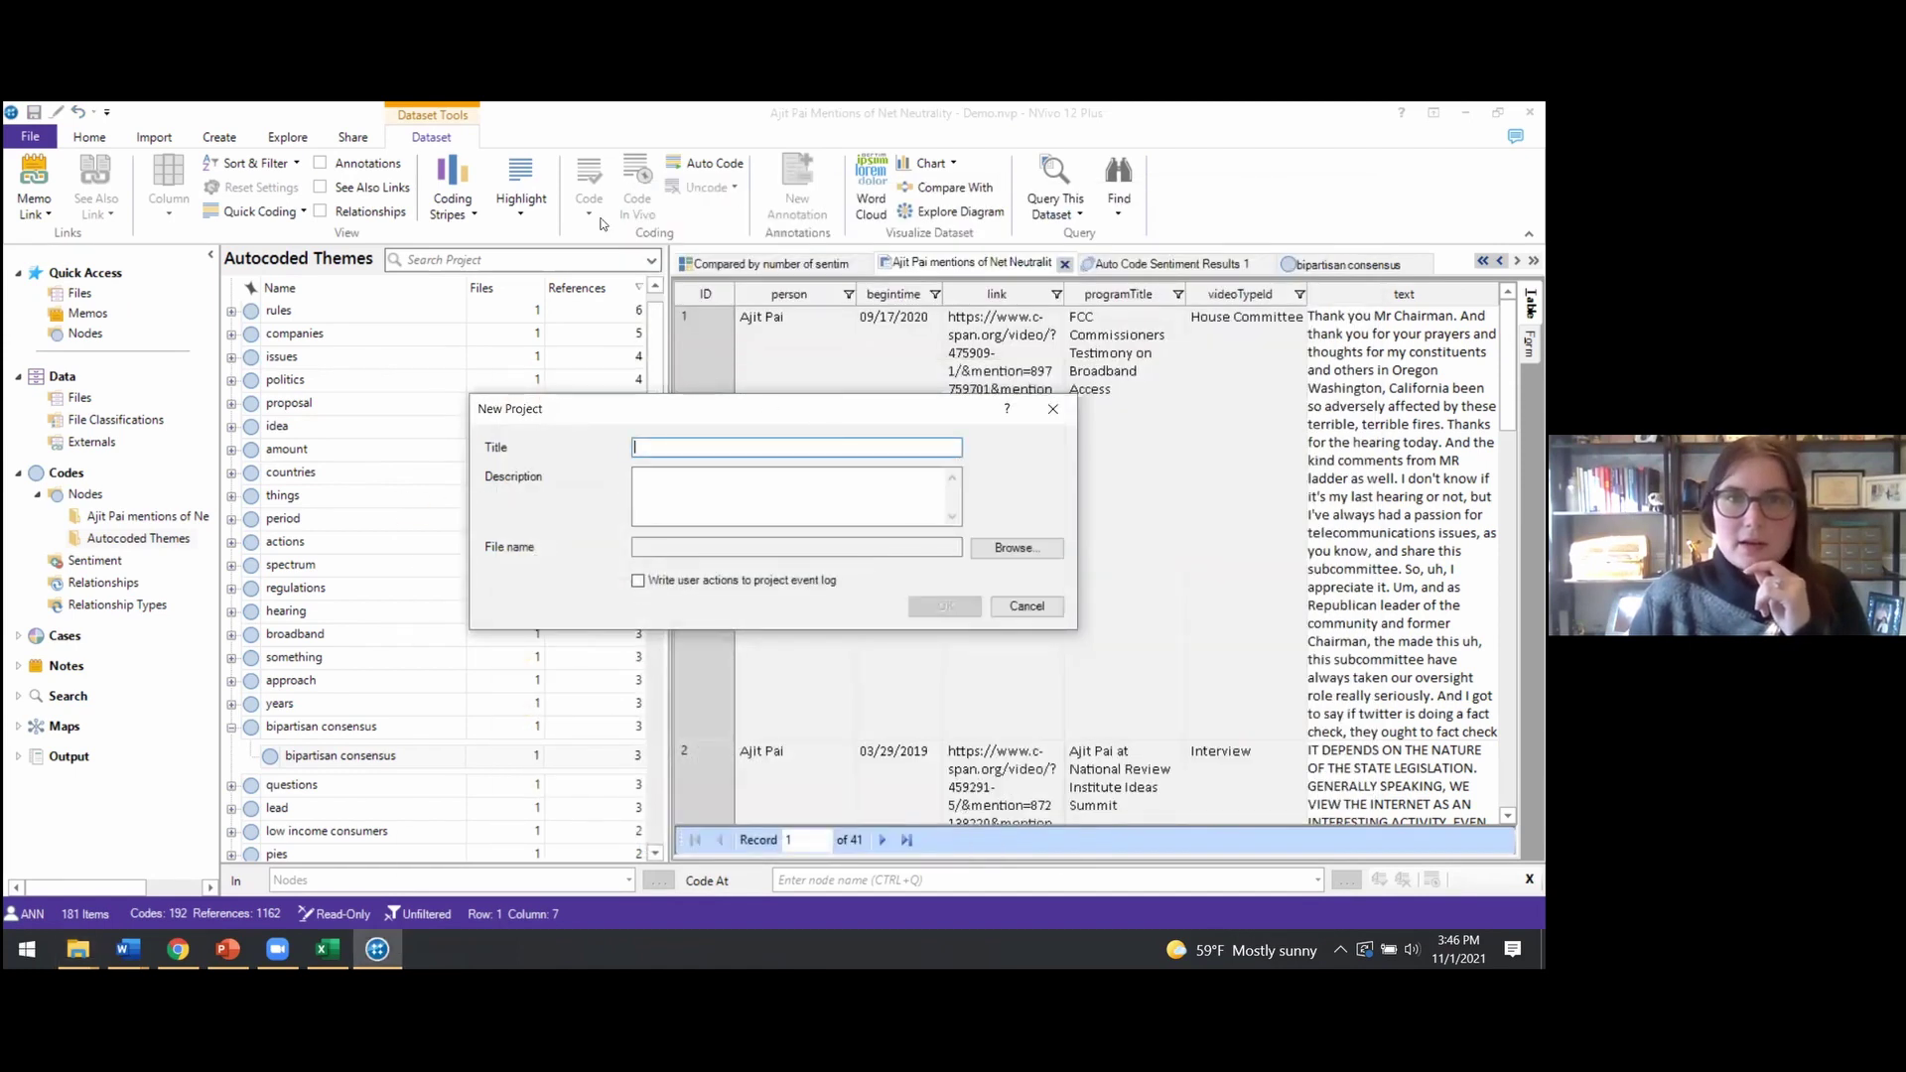
# Create the project with the title "Ajit Pai on Twitter- Demo", without replacing the existing "Ajit Pai on Twitter" project file
pyautogui.write('Ajit Pai on TW')
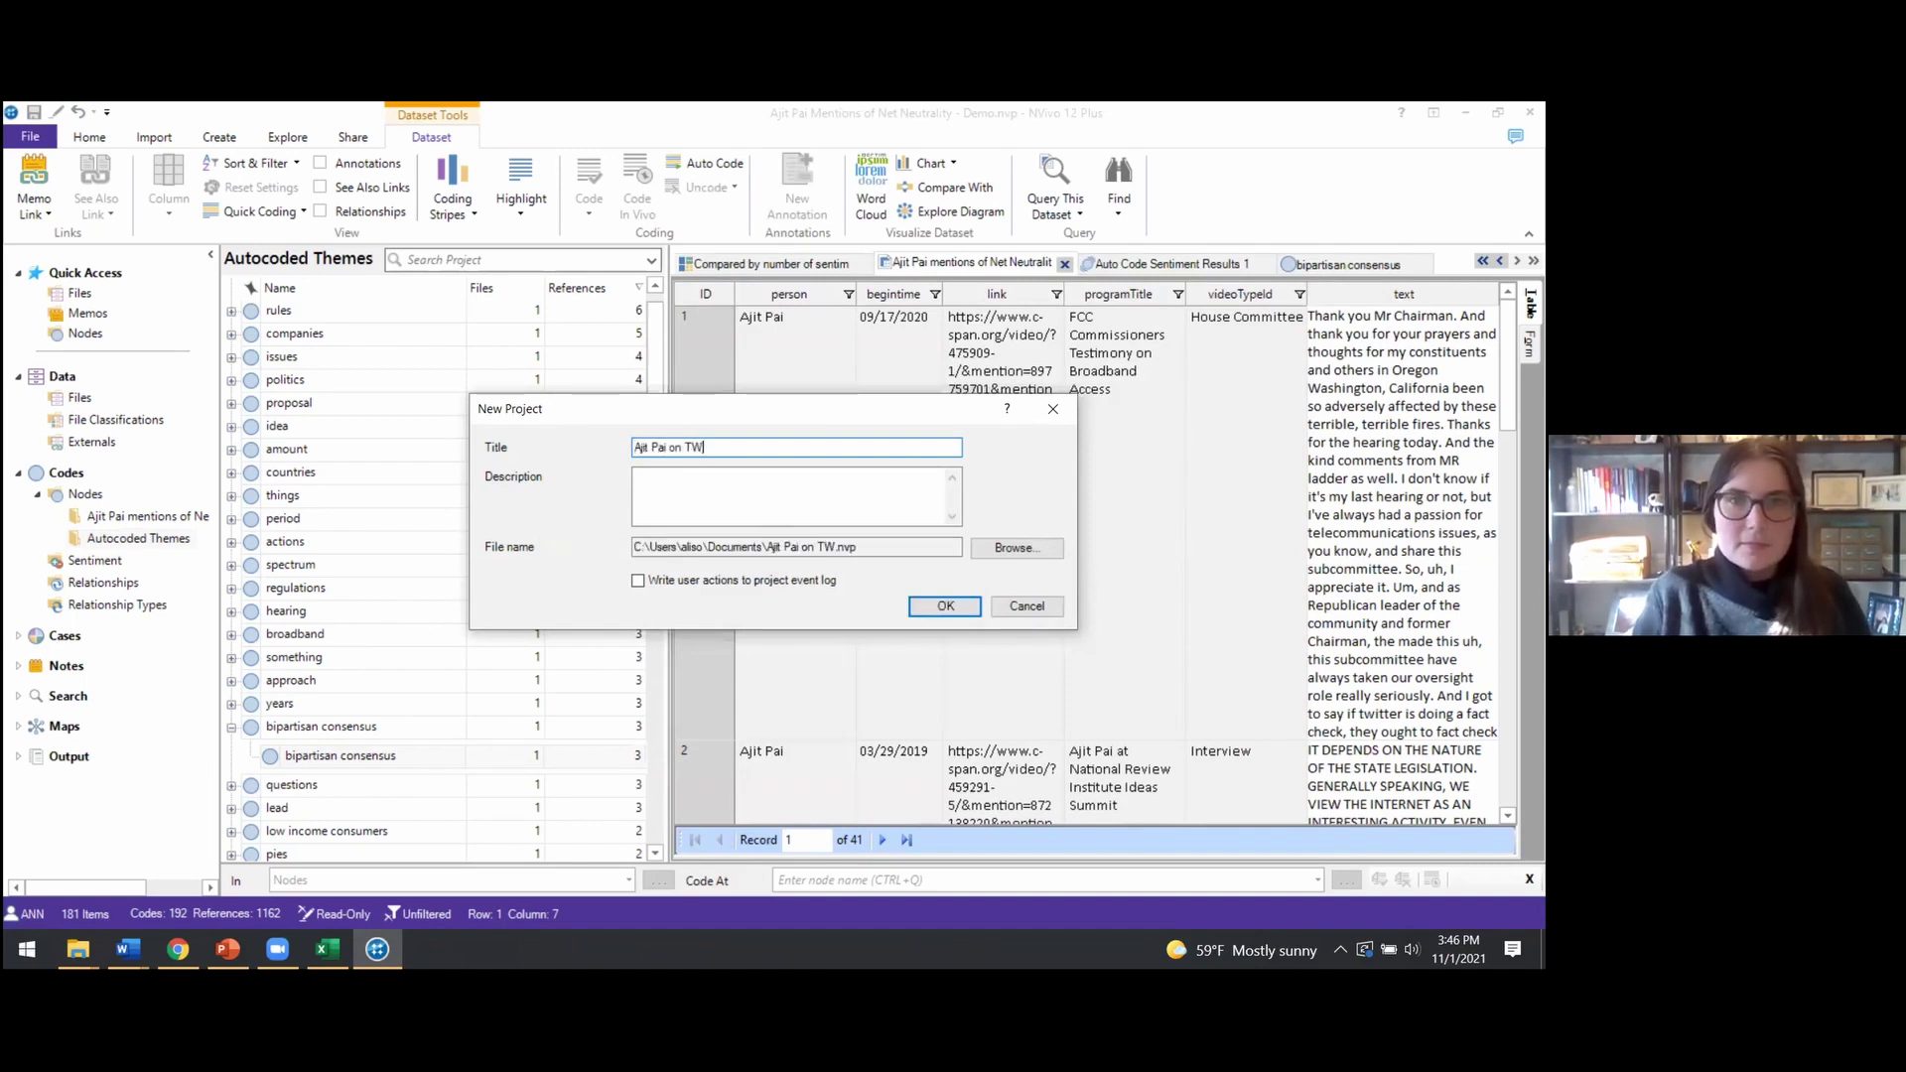
pyautogui.press('BackSpace')
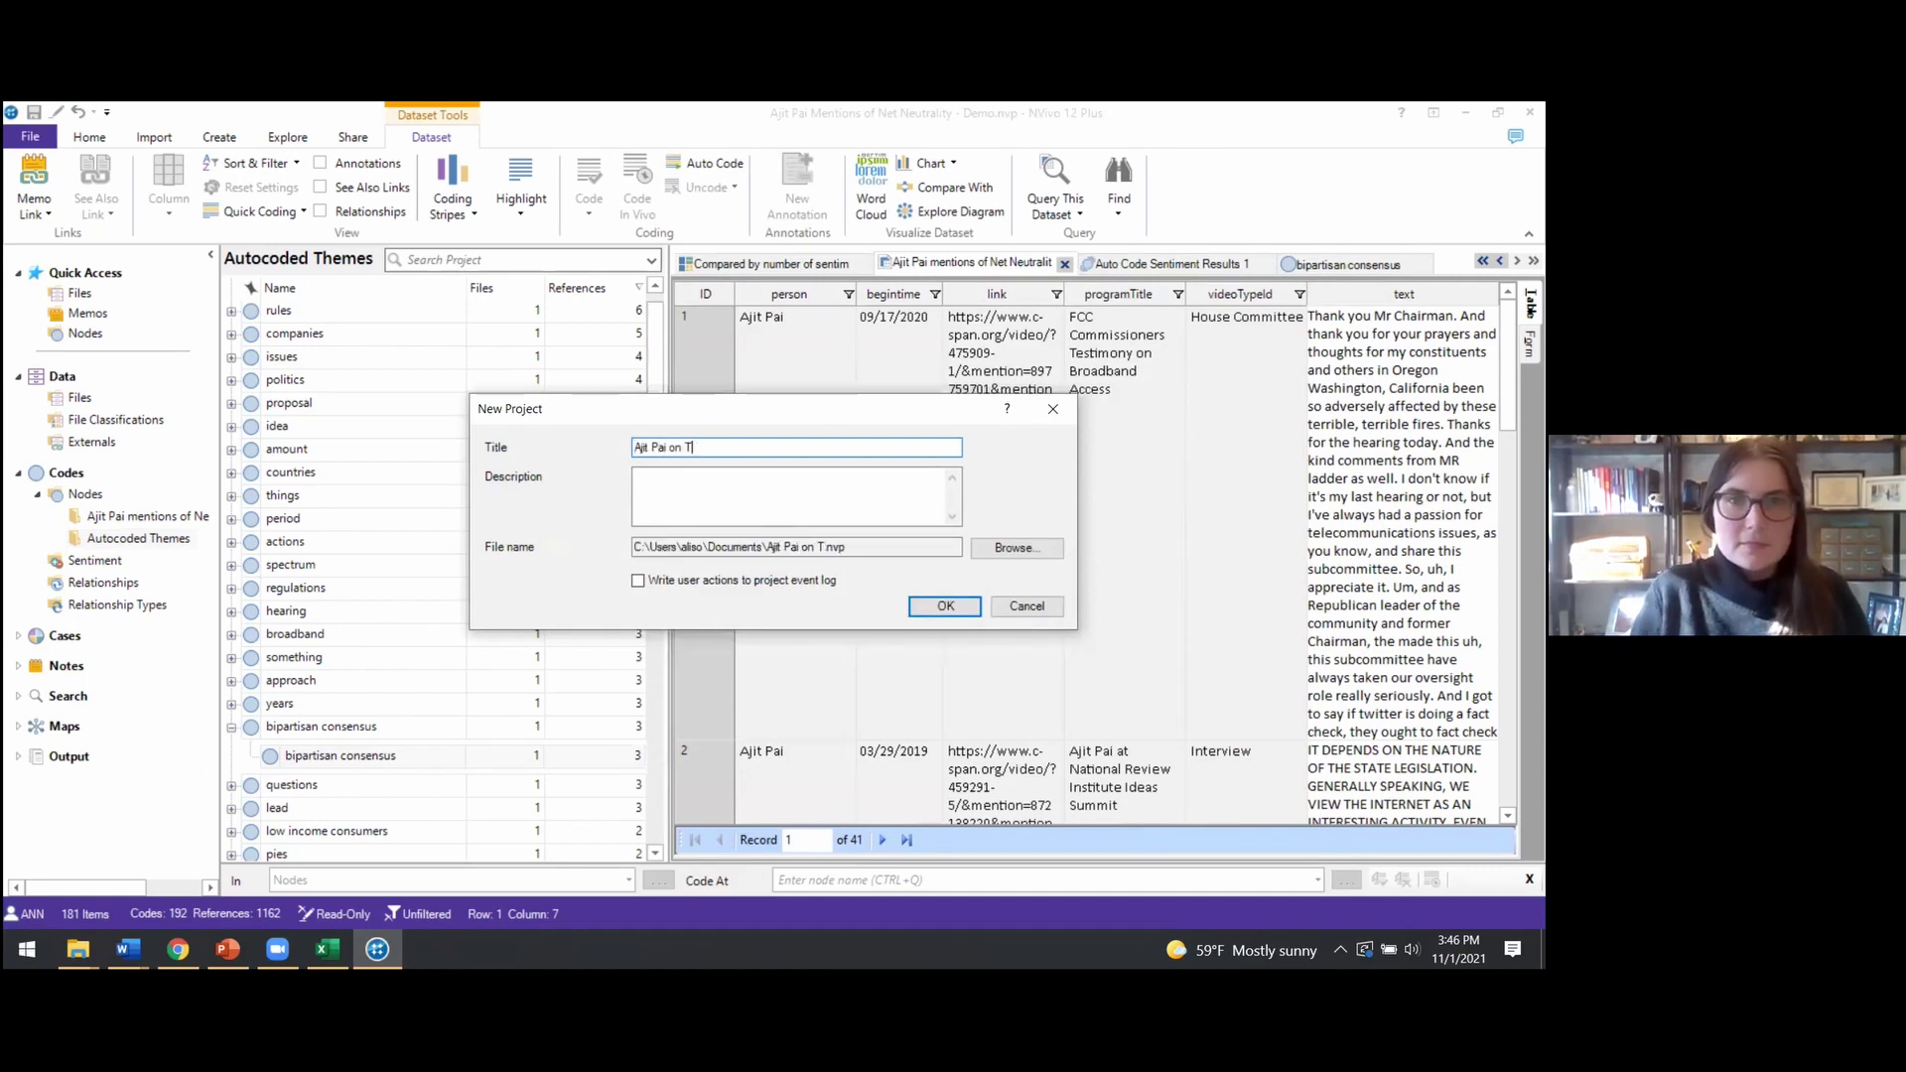
pyautogui.write('witter')
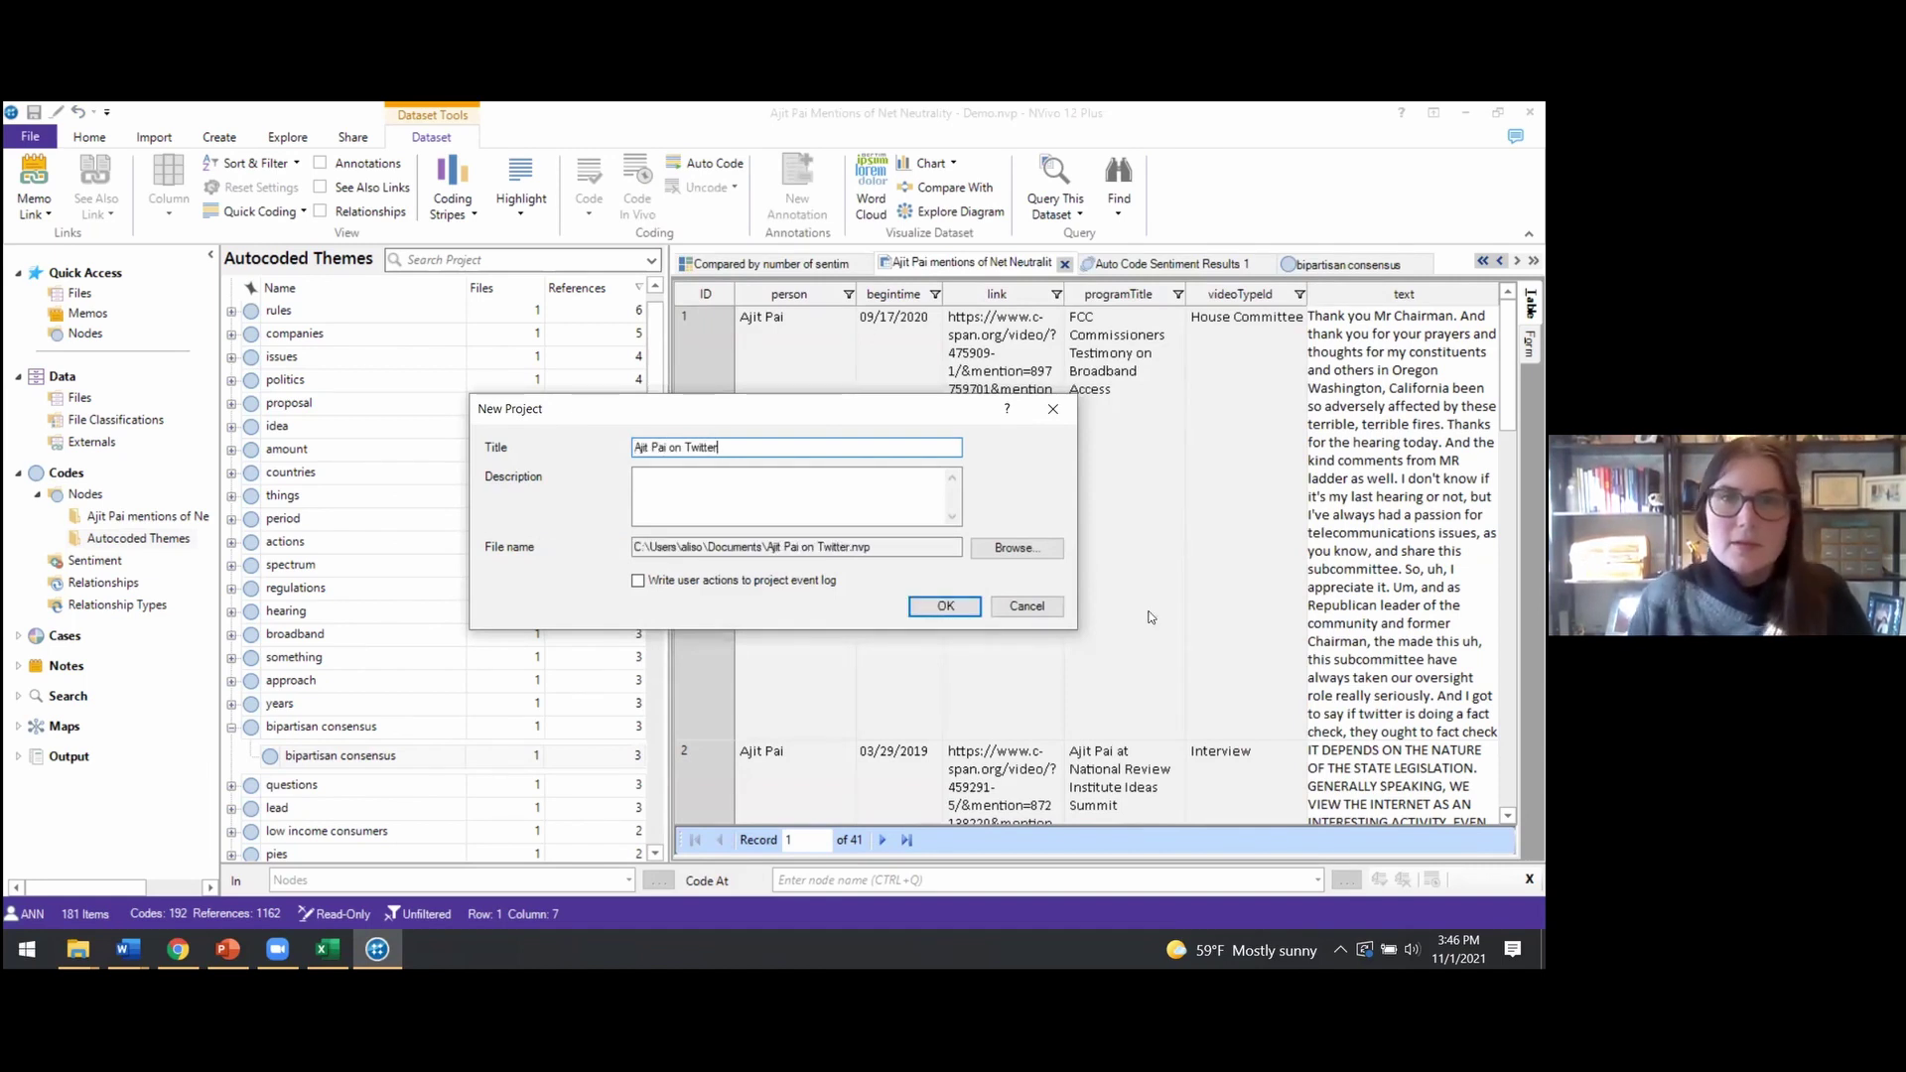
pyautogui.click(944, 606)
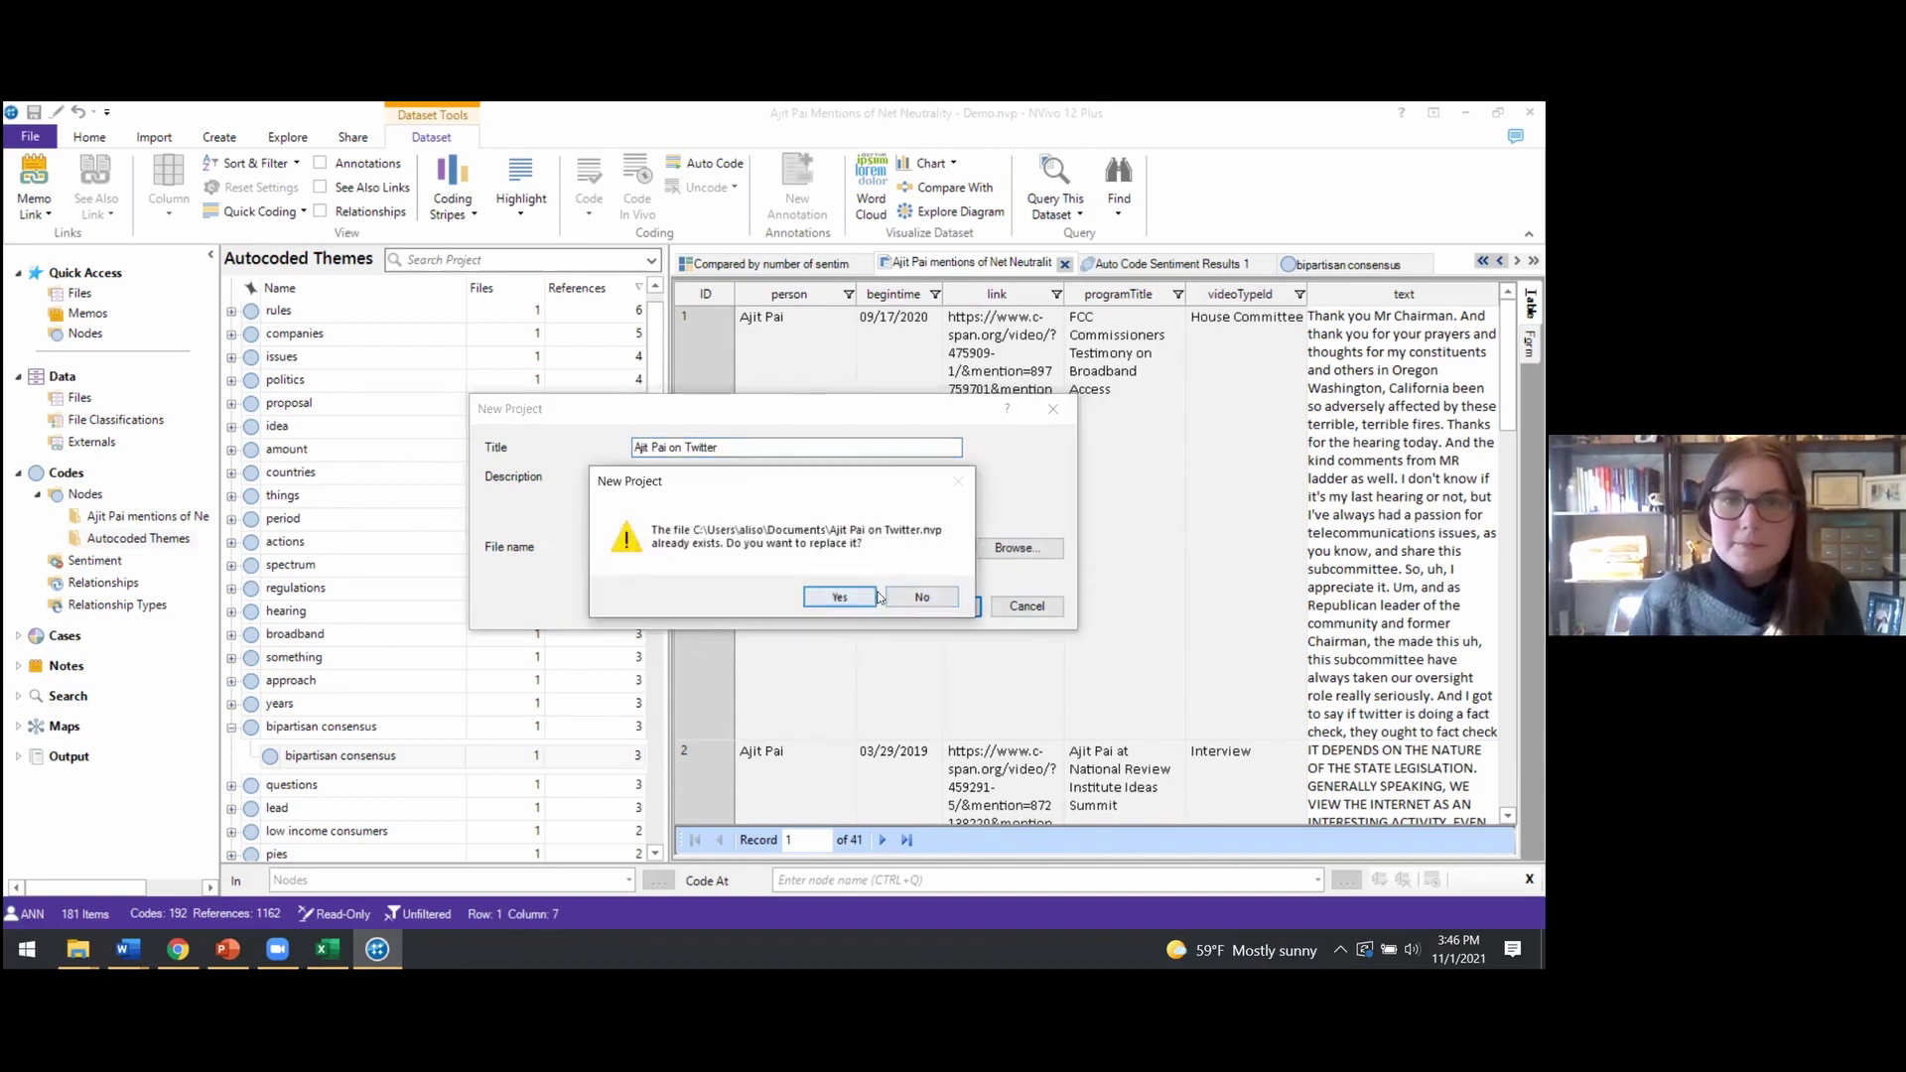
pyautogui.click(922, 597)
pyautogui.click(763, 448)
pyautogui.write('Demo')
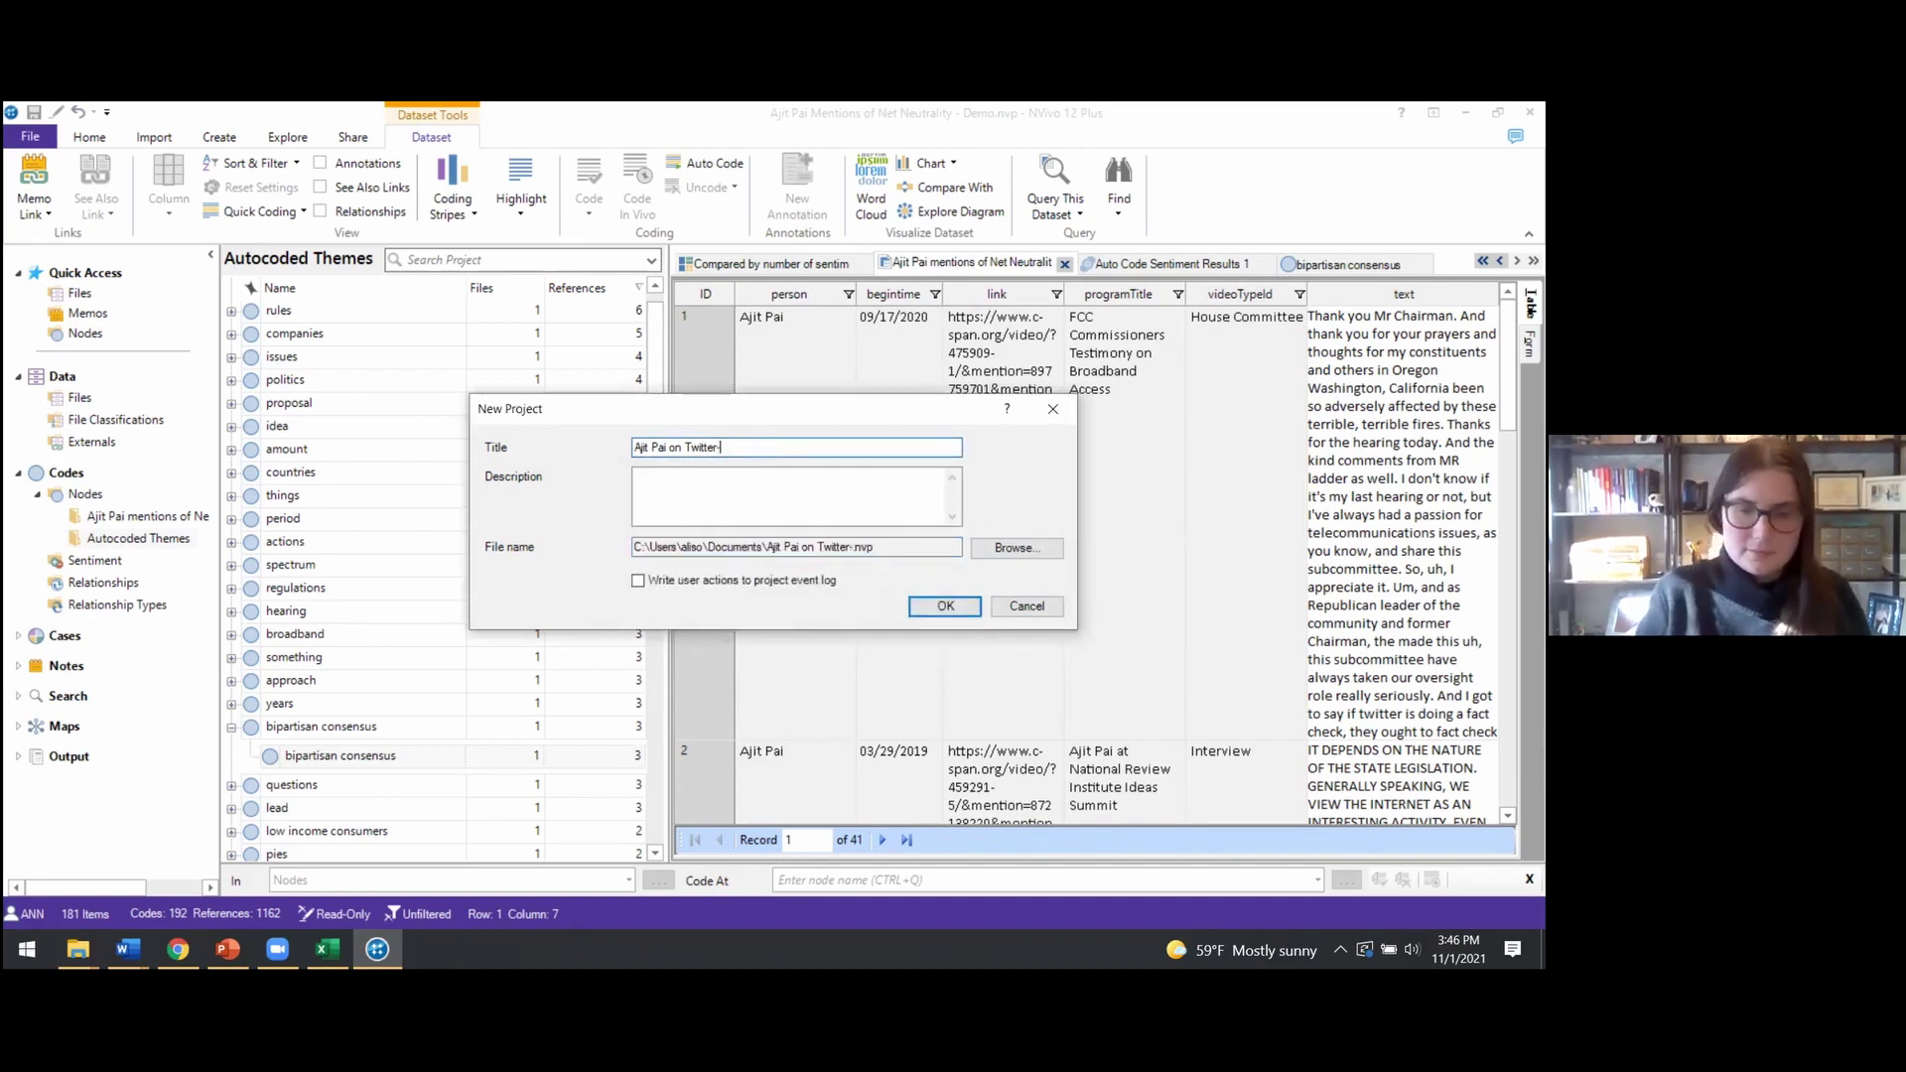
pyautogui.press('Return')
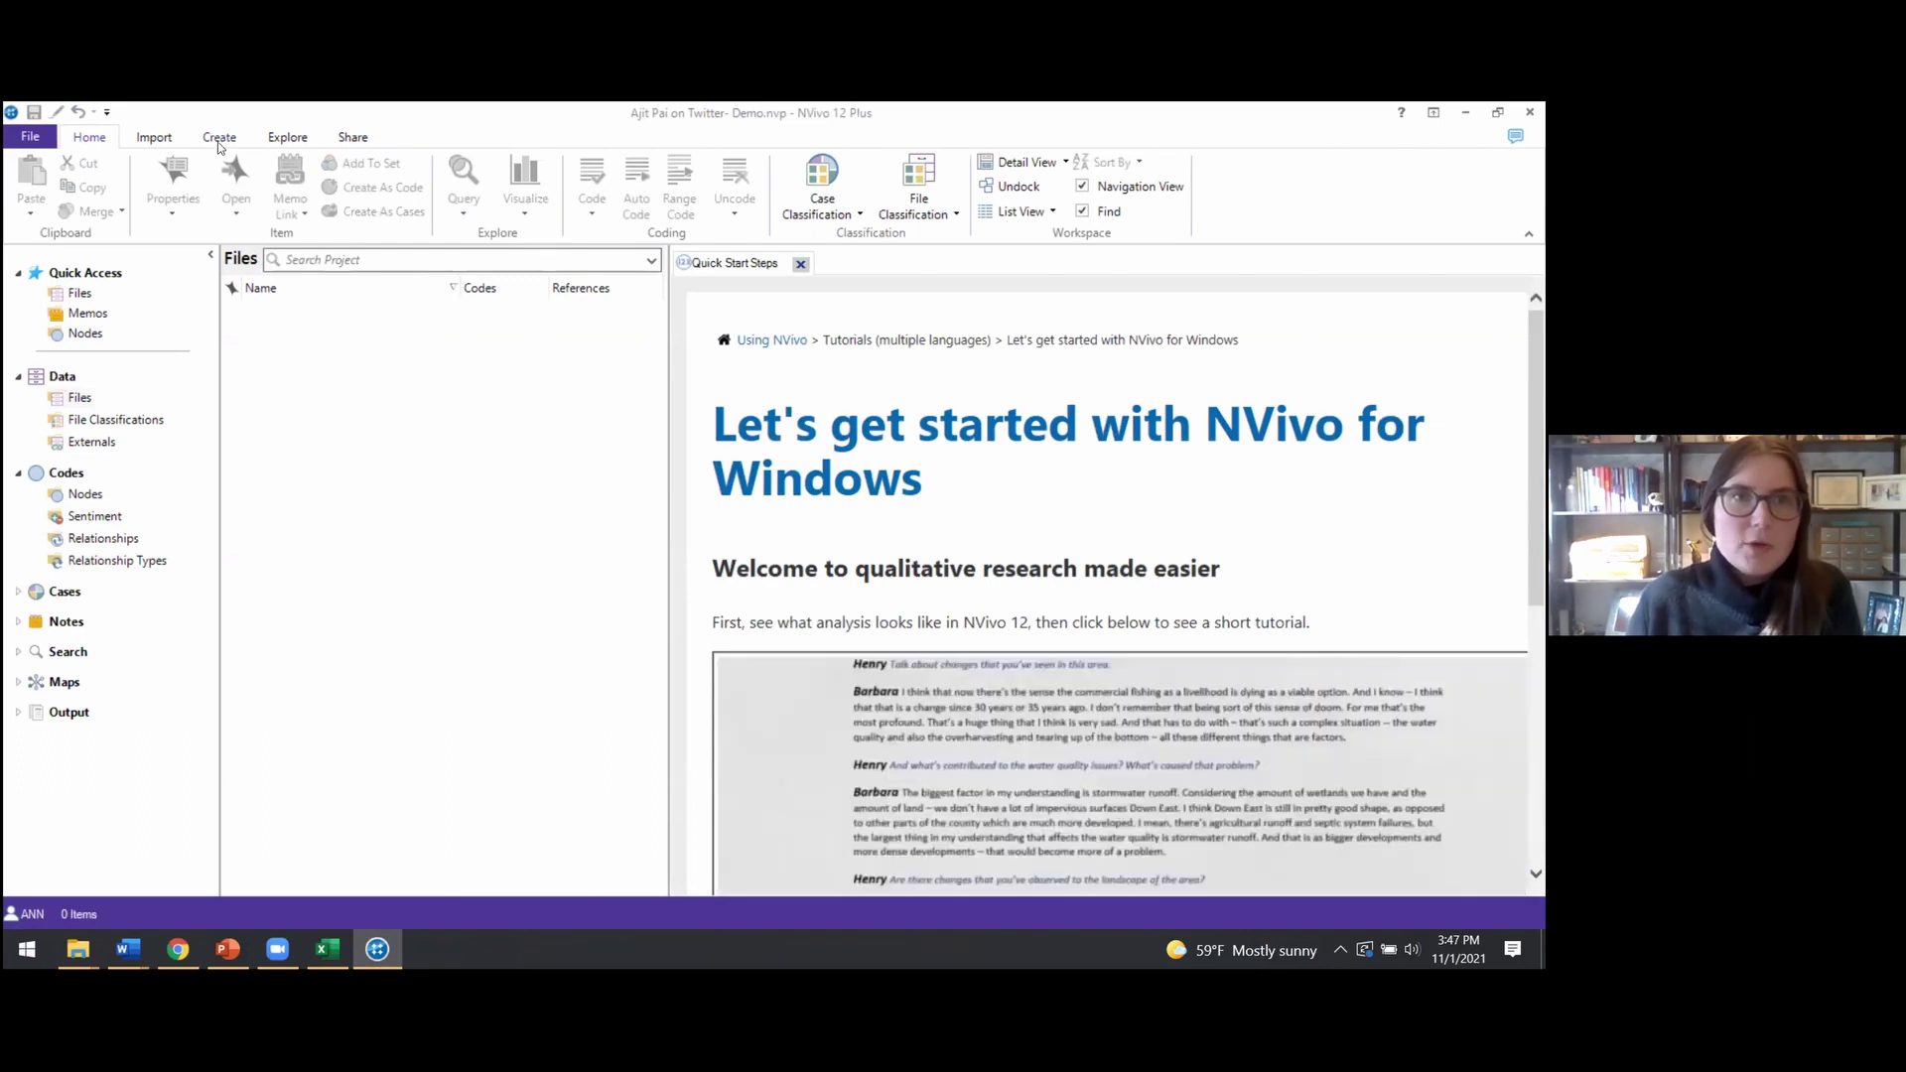
# Start importing captured web data from NCapture and browse for the folder that holds the captures
pyautogui.click(154, 138)
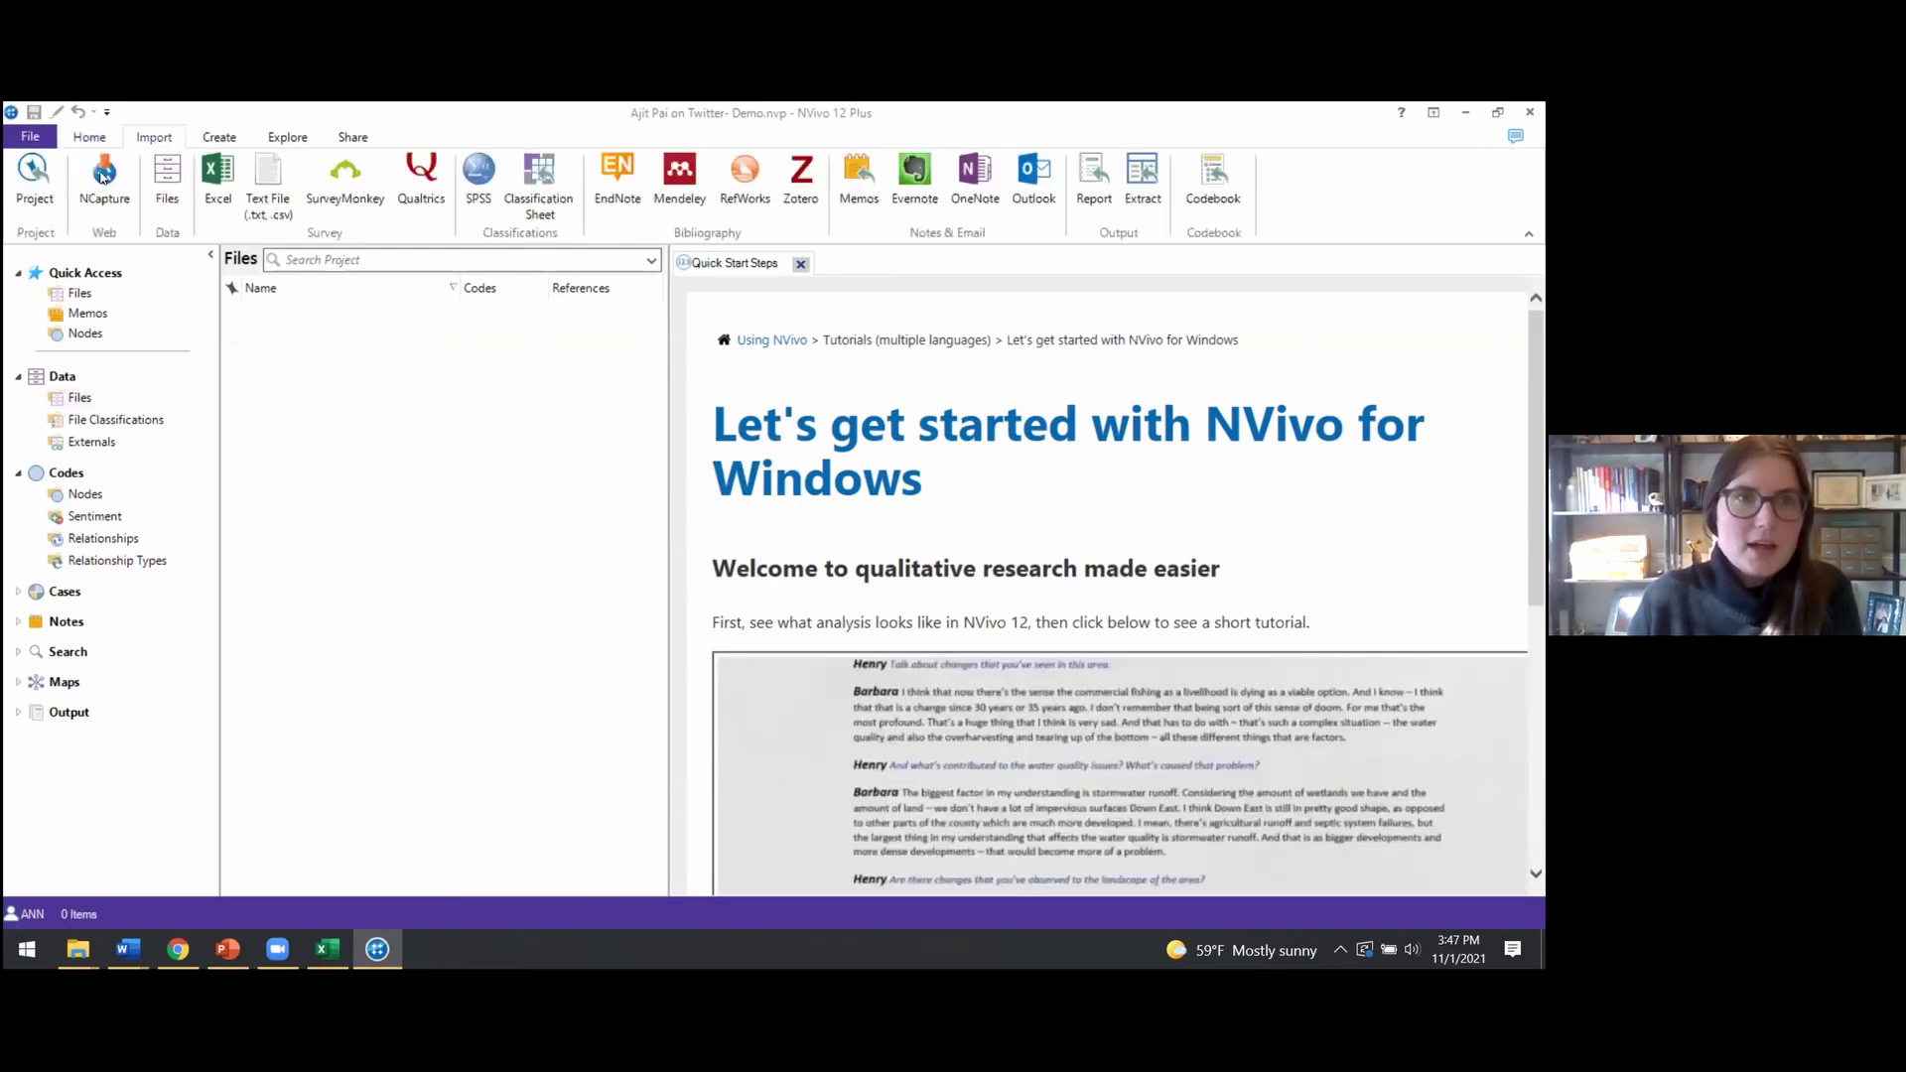
pyautogui.click(97, 184)
pyautogui.click(119, 264)
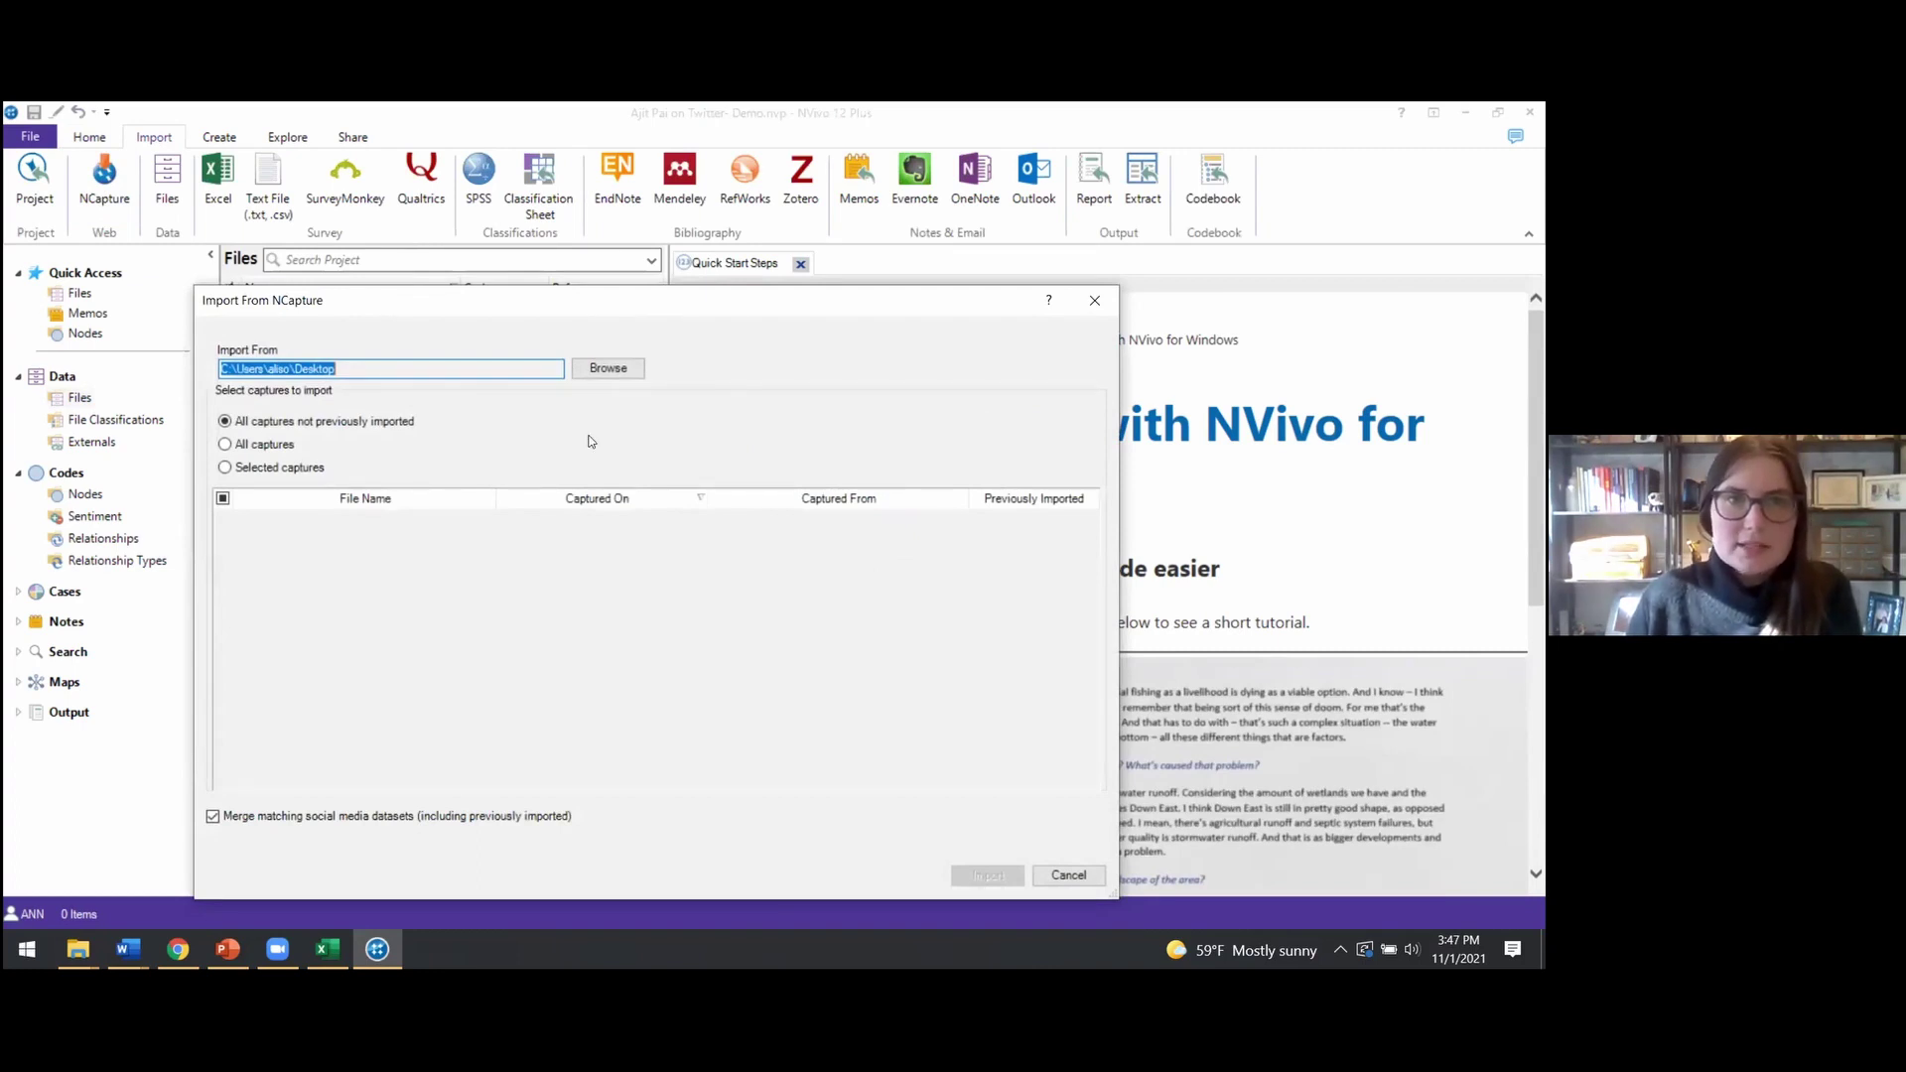
pyautogui.click(608, 367)
# Choose the CSPAN 2021 folder under OneDrive Conferences as the capture location and import the Ajit Pai Twitter capture
pyautogui.scroll(-2, 351, 527)
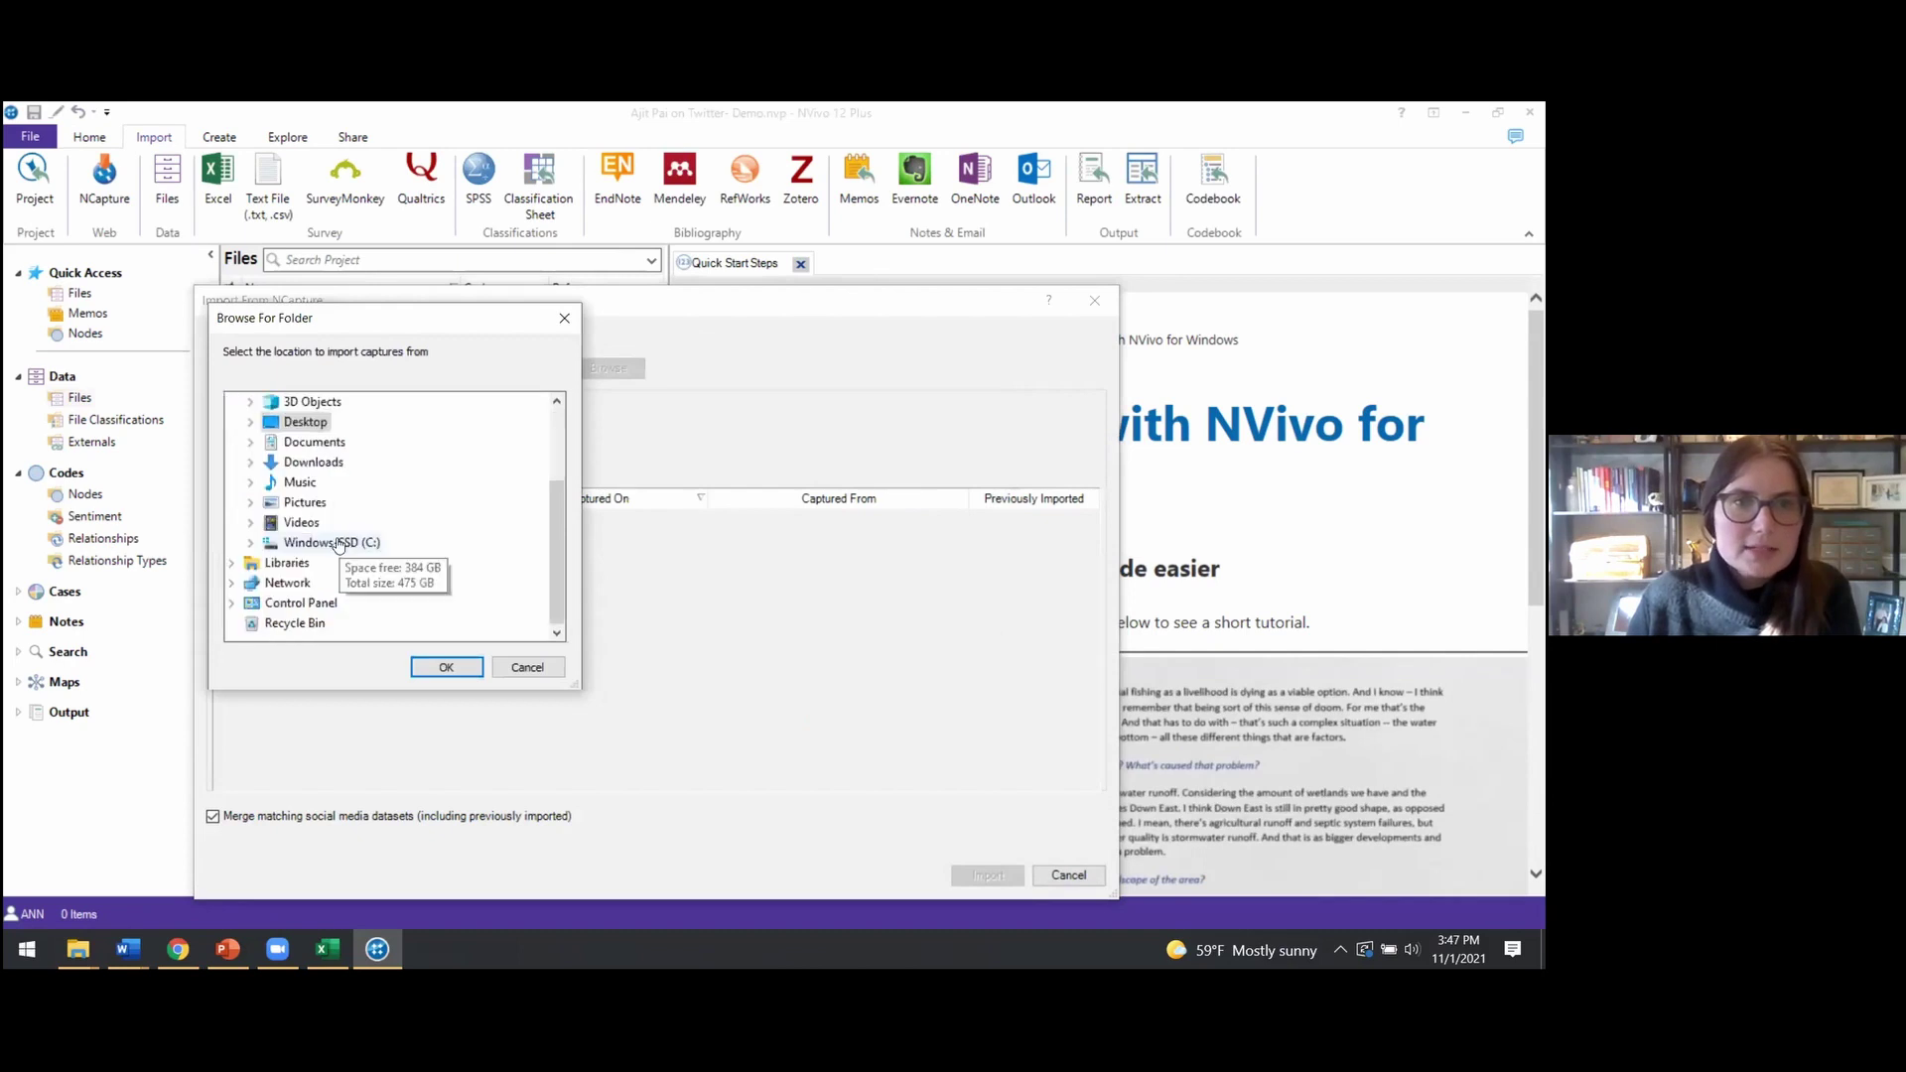
pyautogui.scroll(2, 343, 536)
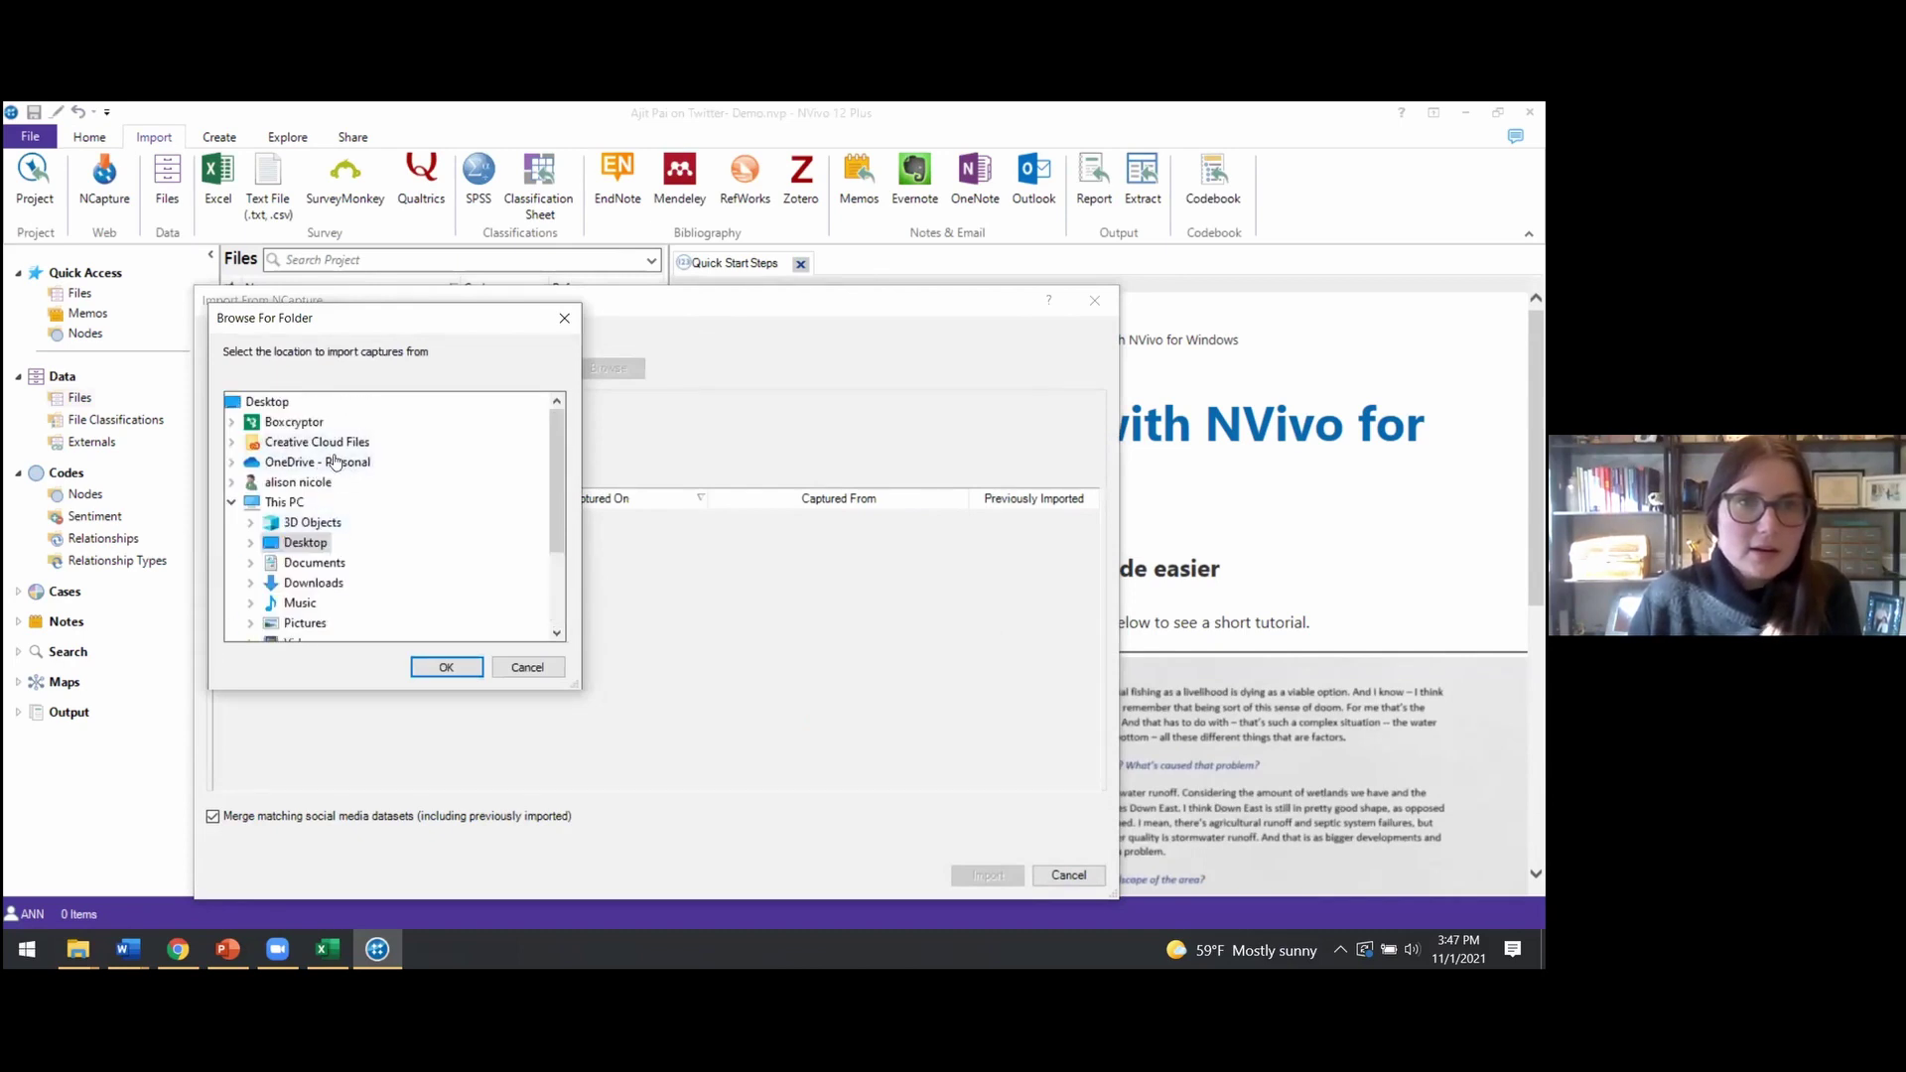
pyautogui.doubleClick(338, 463)
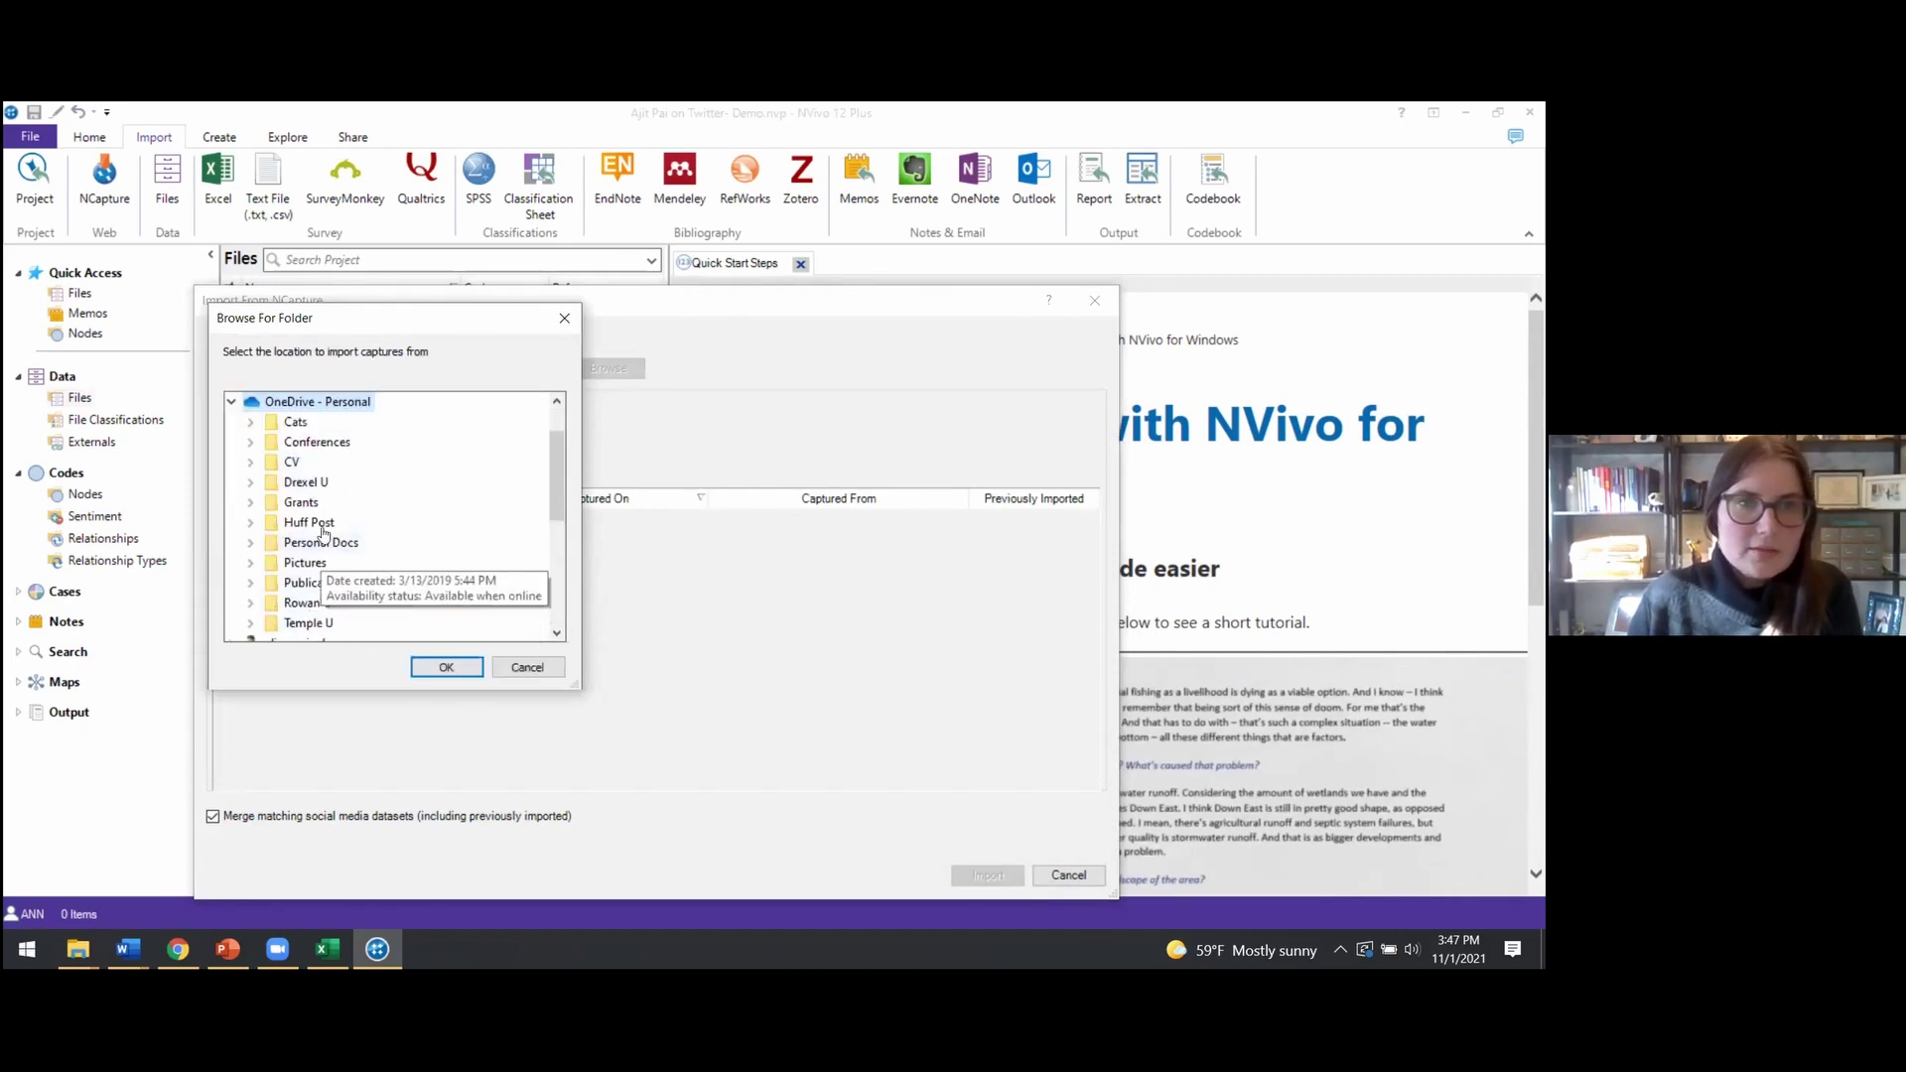
pyautogui.doubleClick(317, 442)
pyautogui.doubleClick(349, 505)
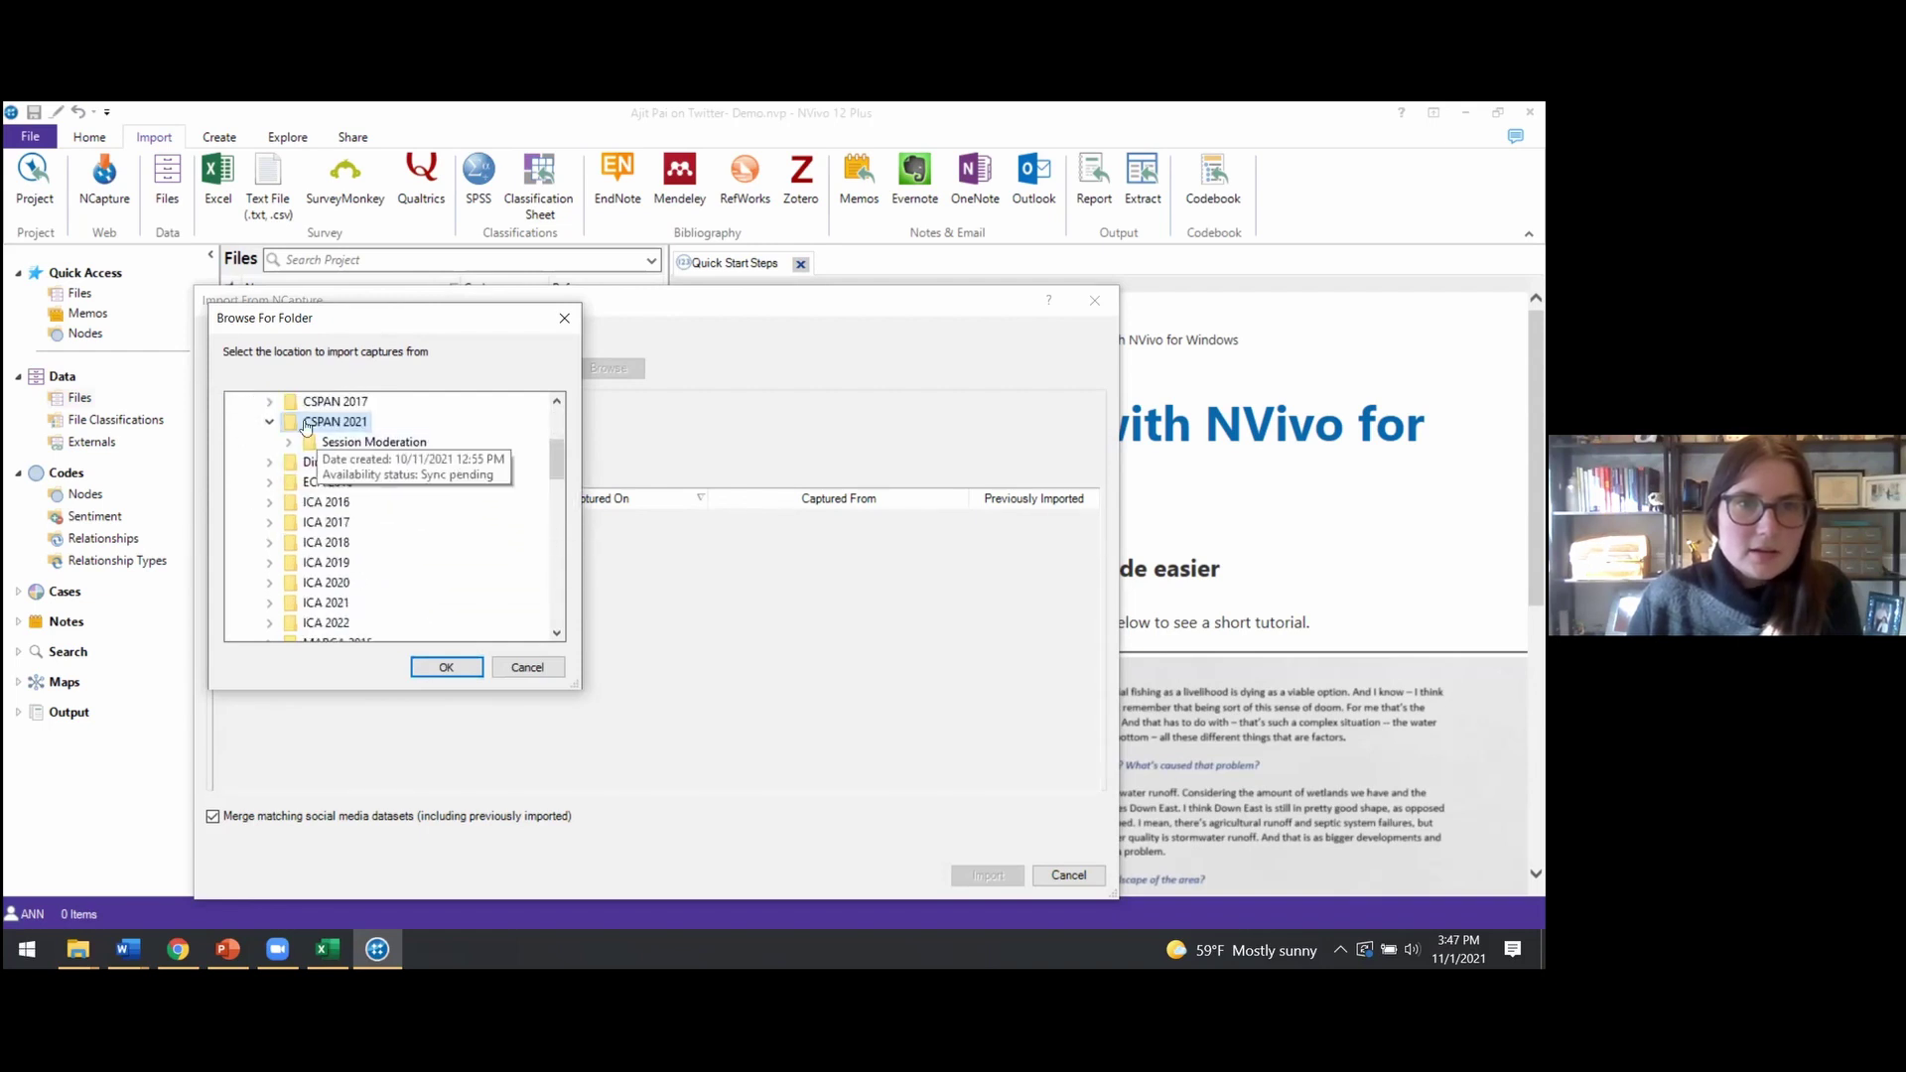
pyautogui.doubleClick(325, 447)
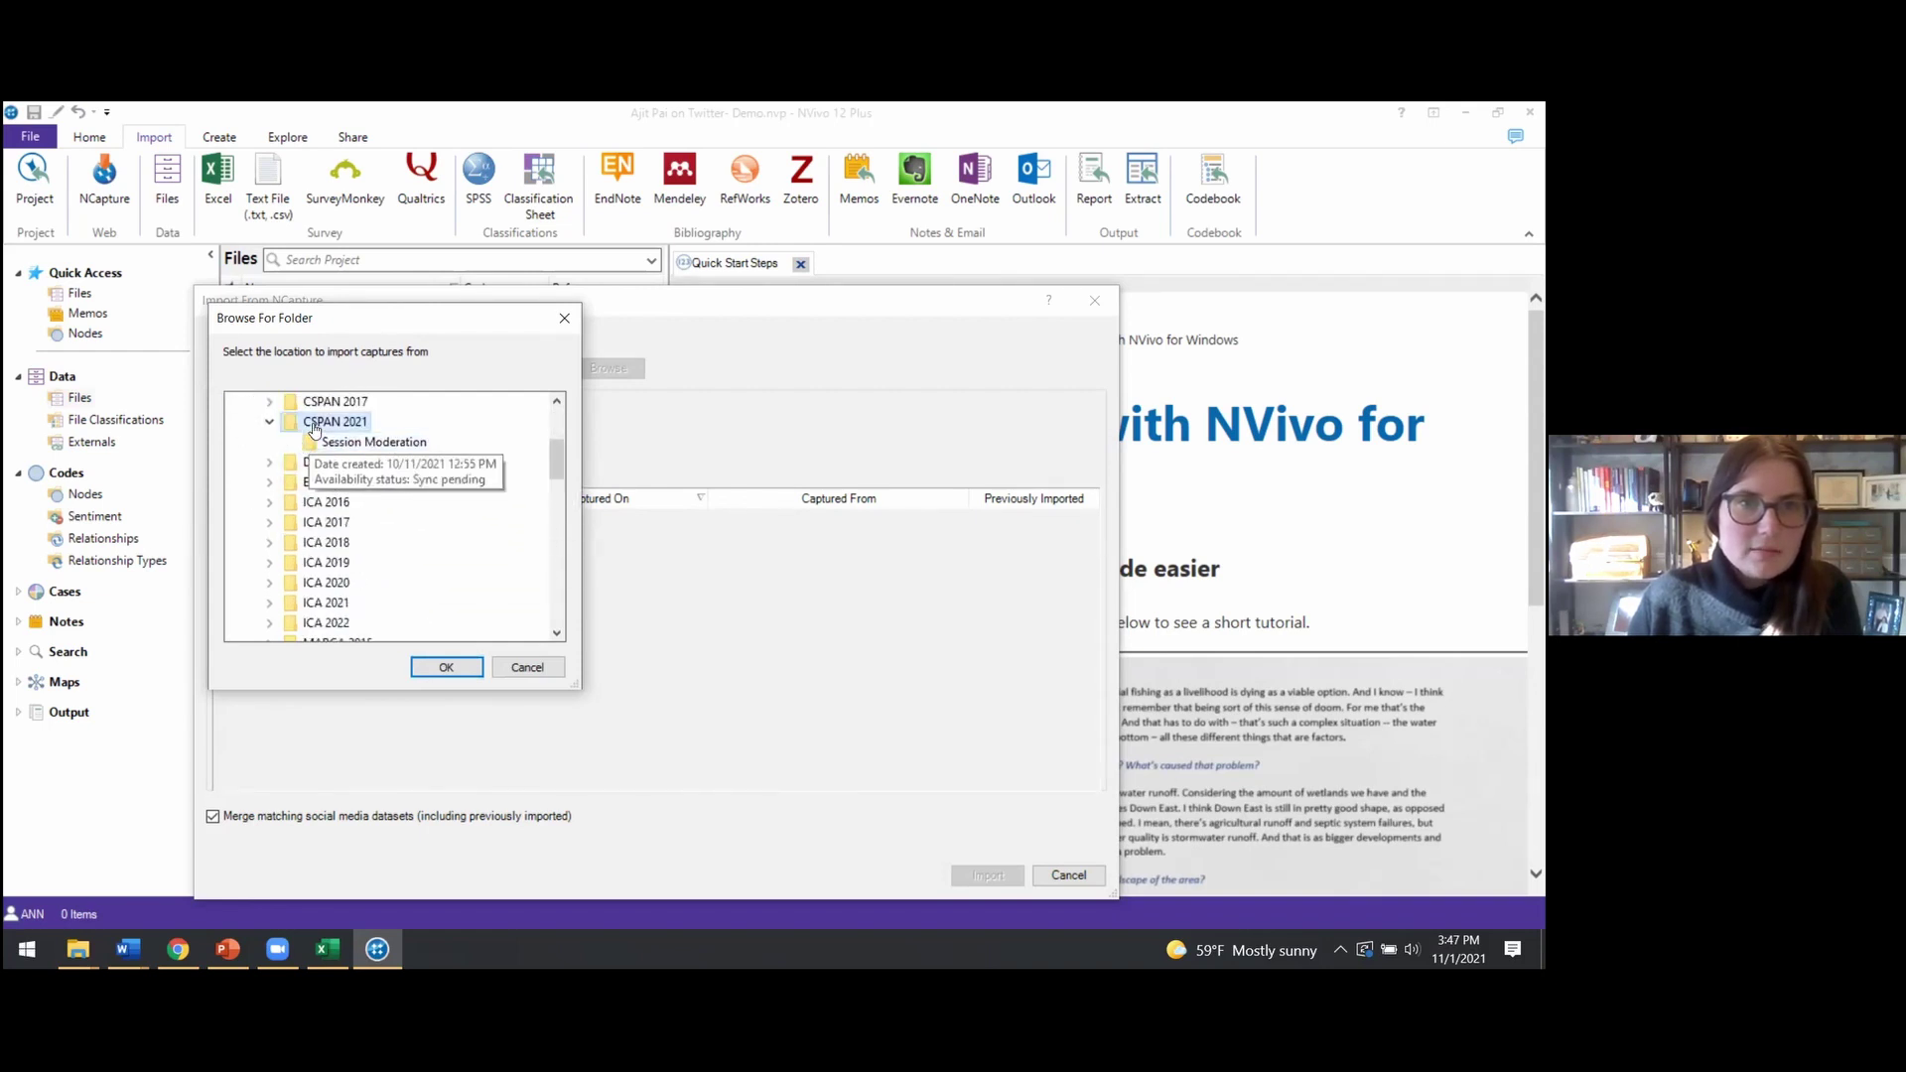
pyautogui.press('Left')
pyautogui.press('Left')
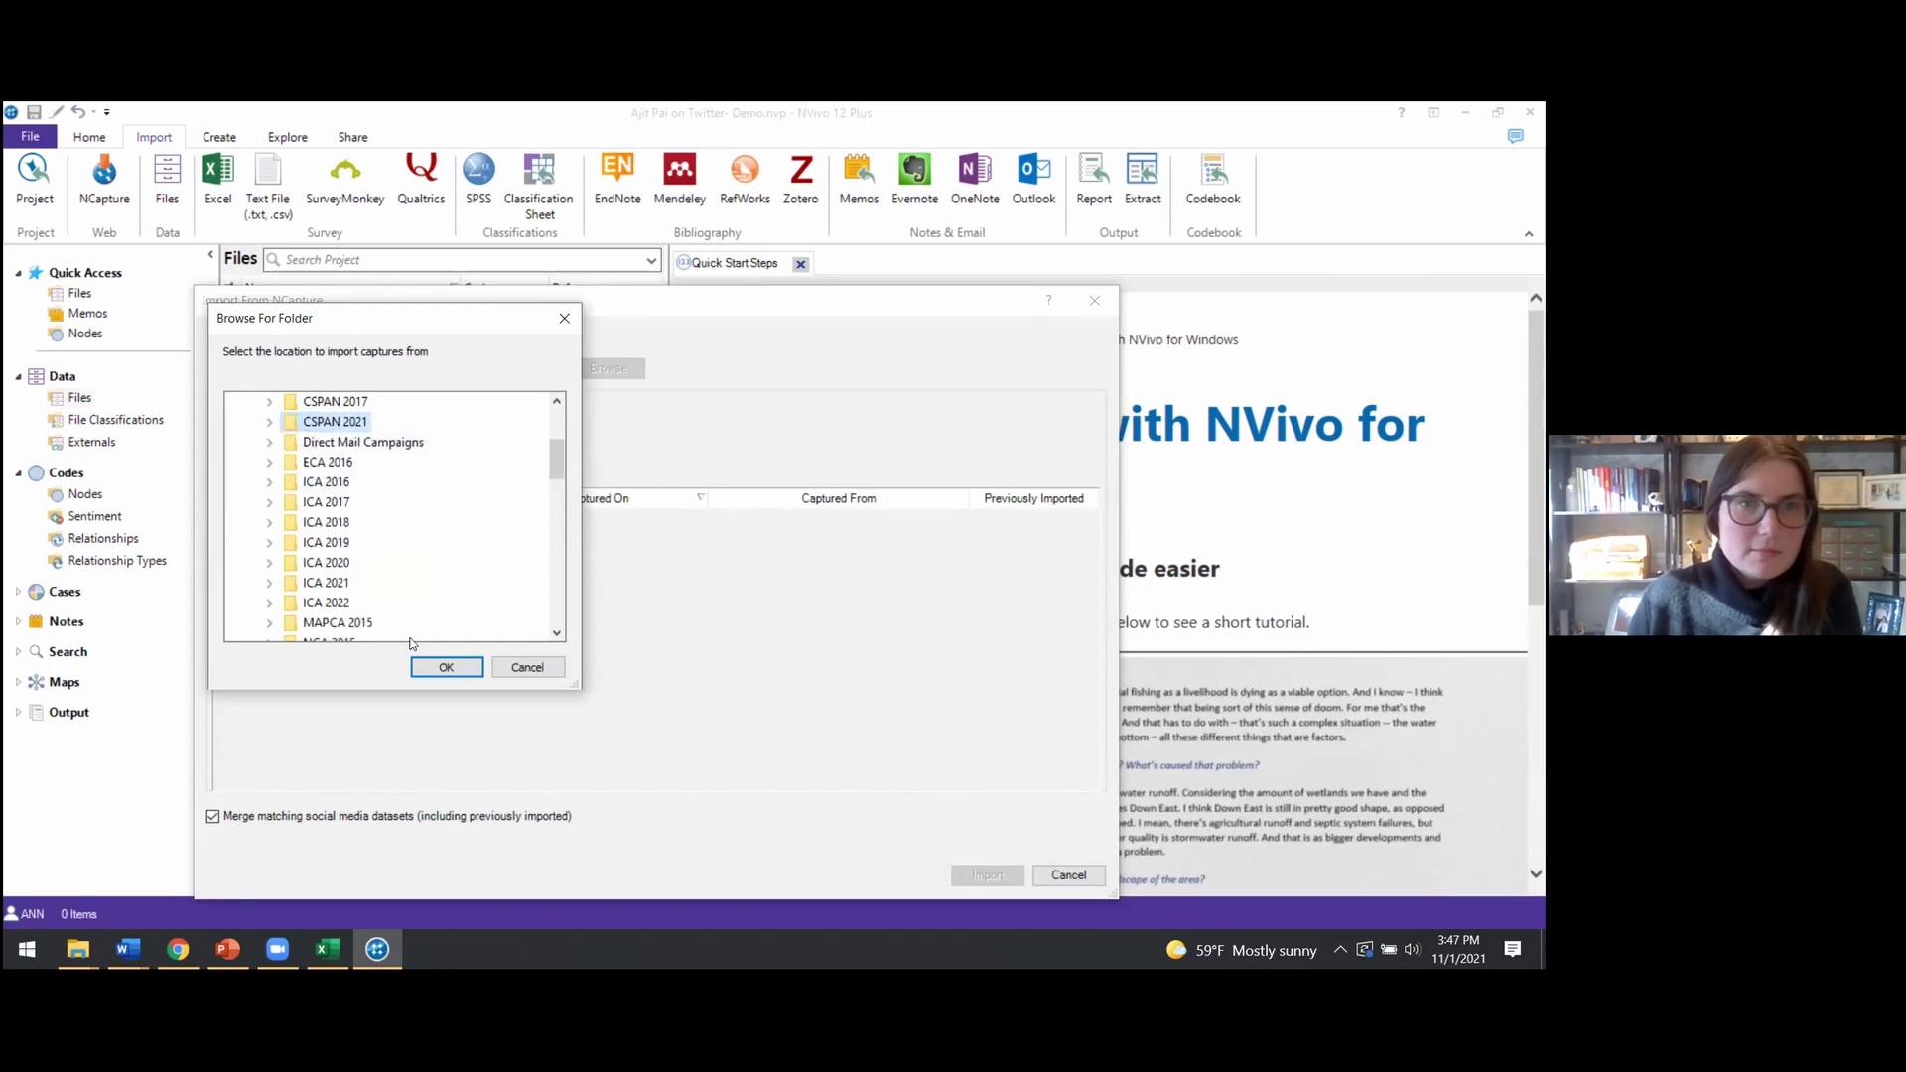
pyautogui.press('Right')
pyautogui.click(439, 666)
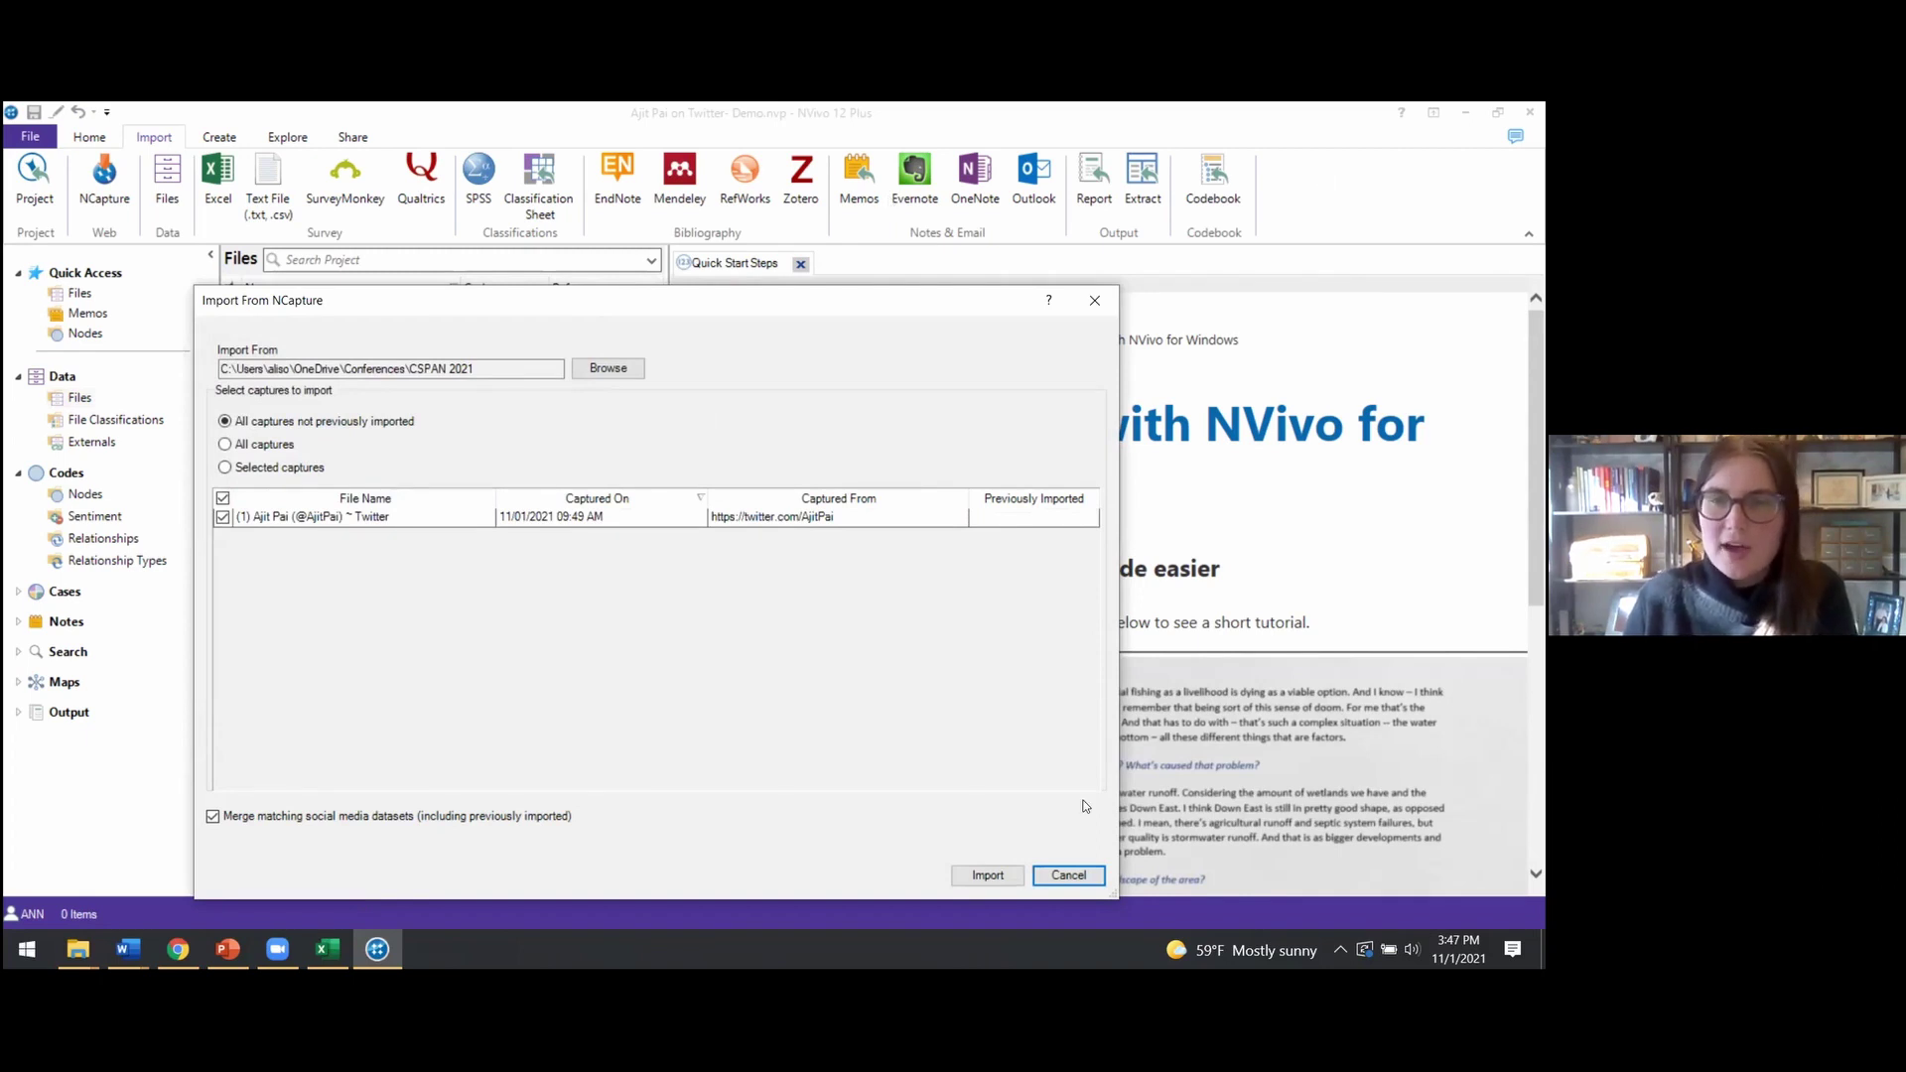
pyautogui.click(1013, 877)
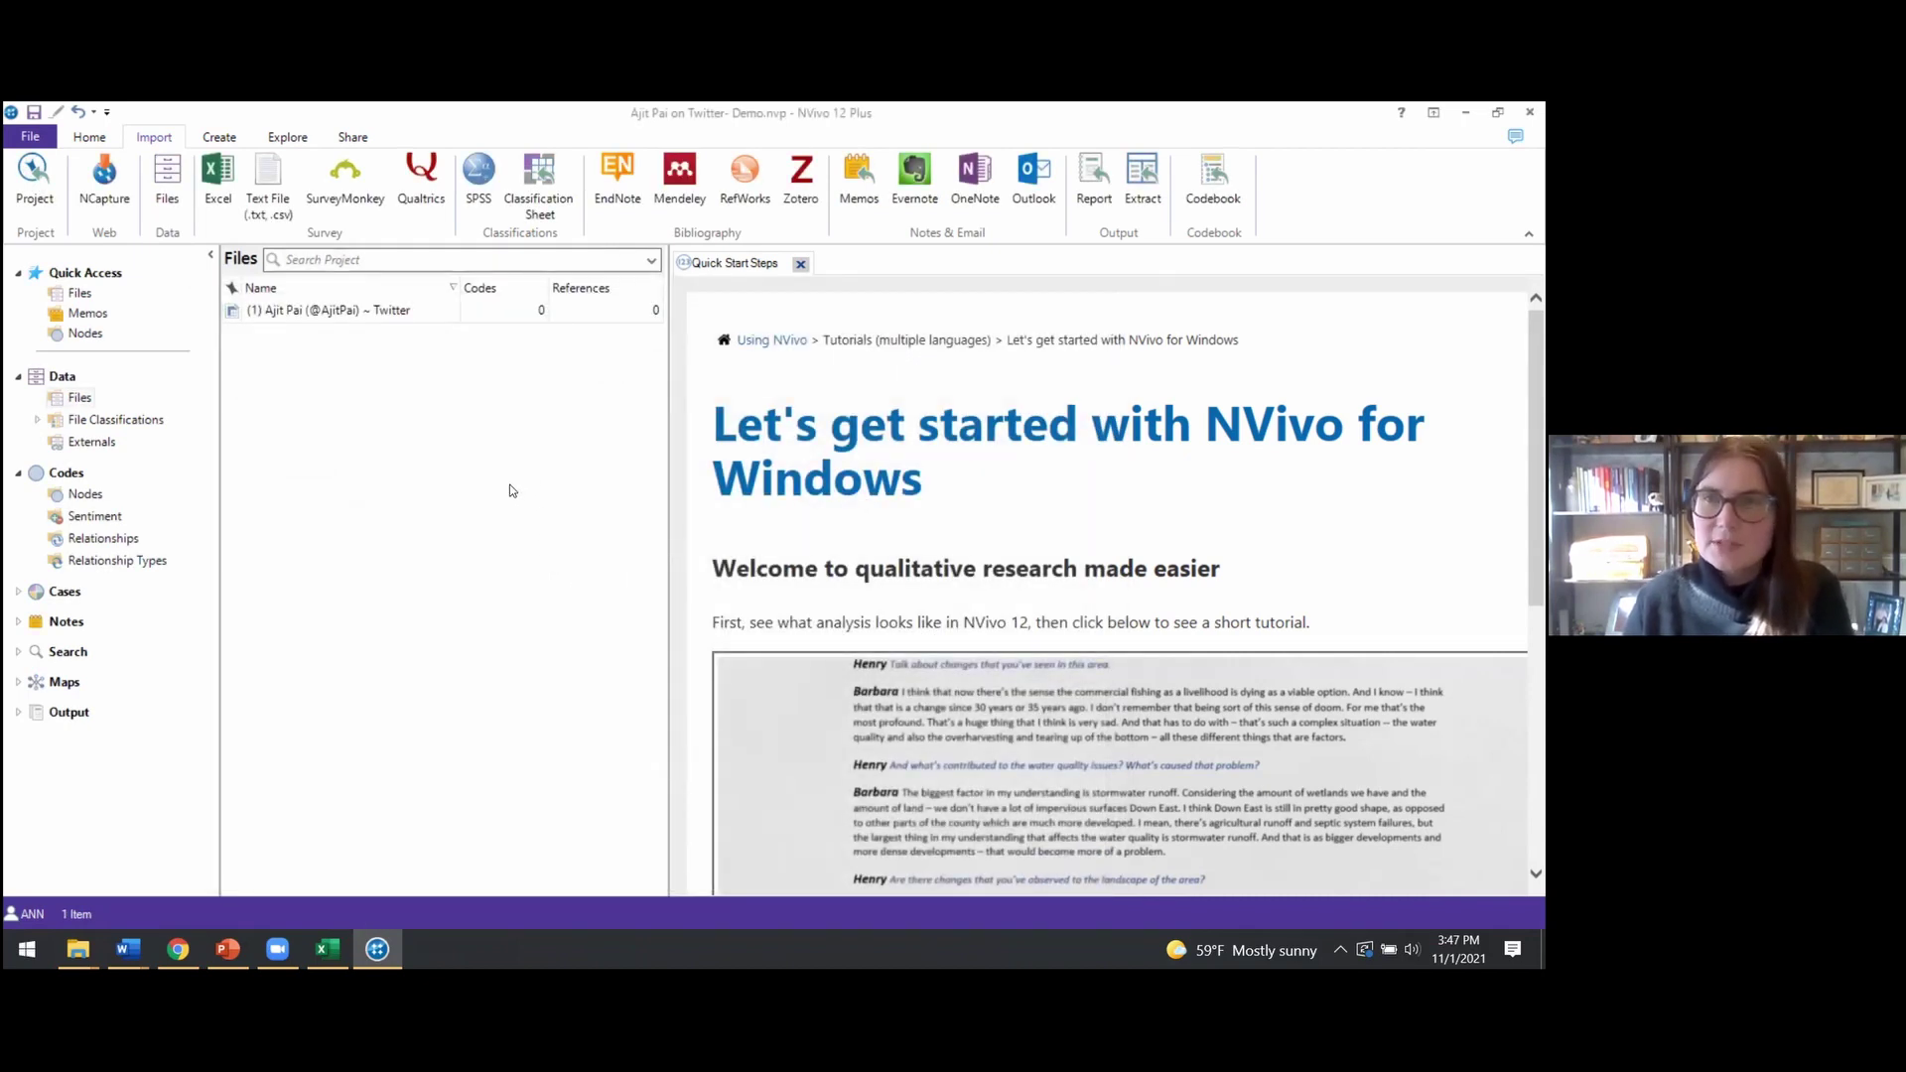
# Open the imported Ajit Pai Twitter dataset and look through its tweet, retweet, hashtag, mention and bio columns
pyautogui.doubleClick(372, 311)
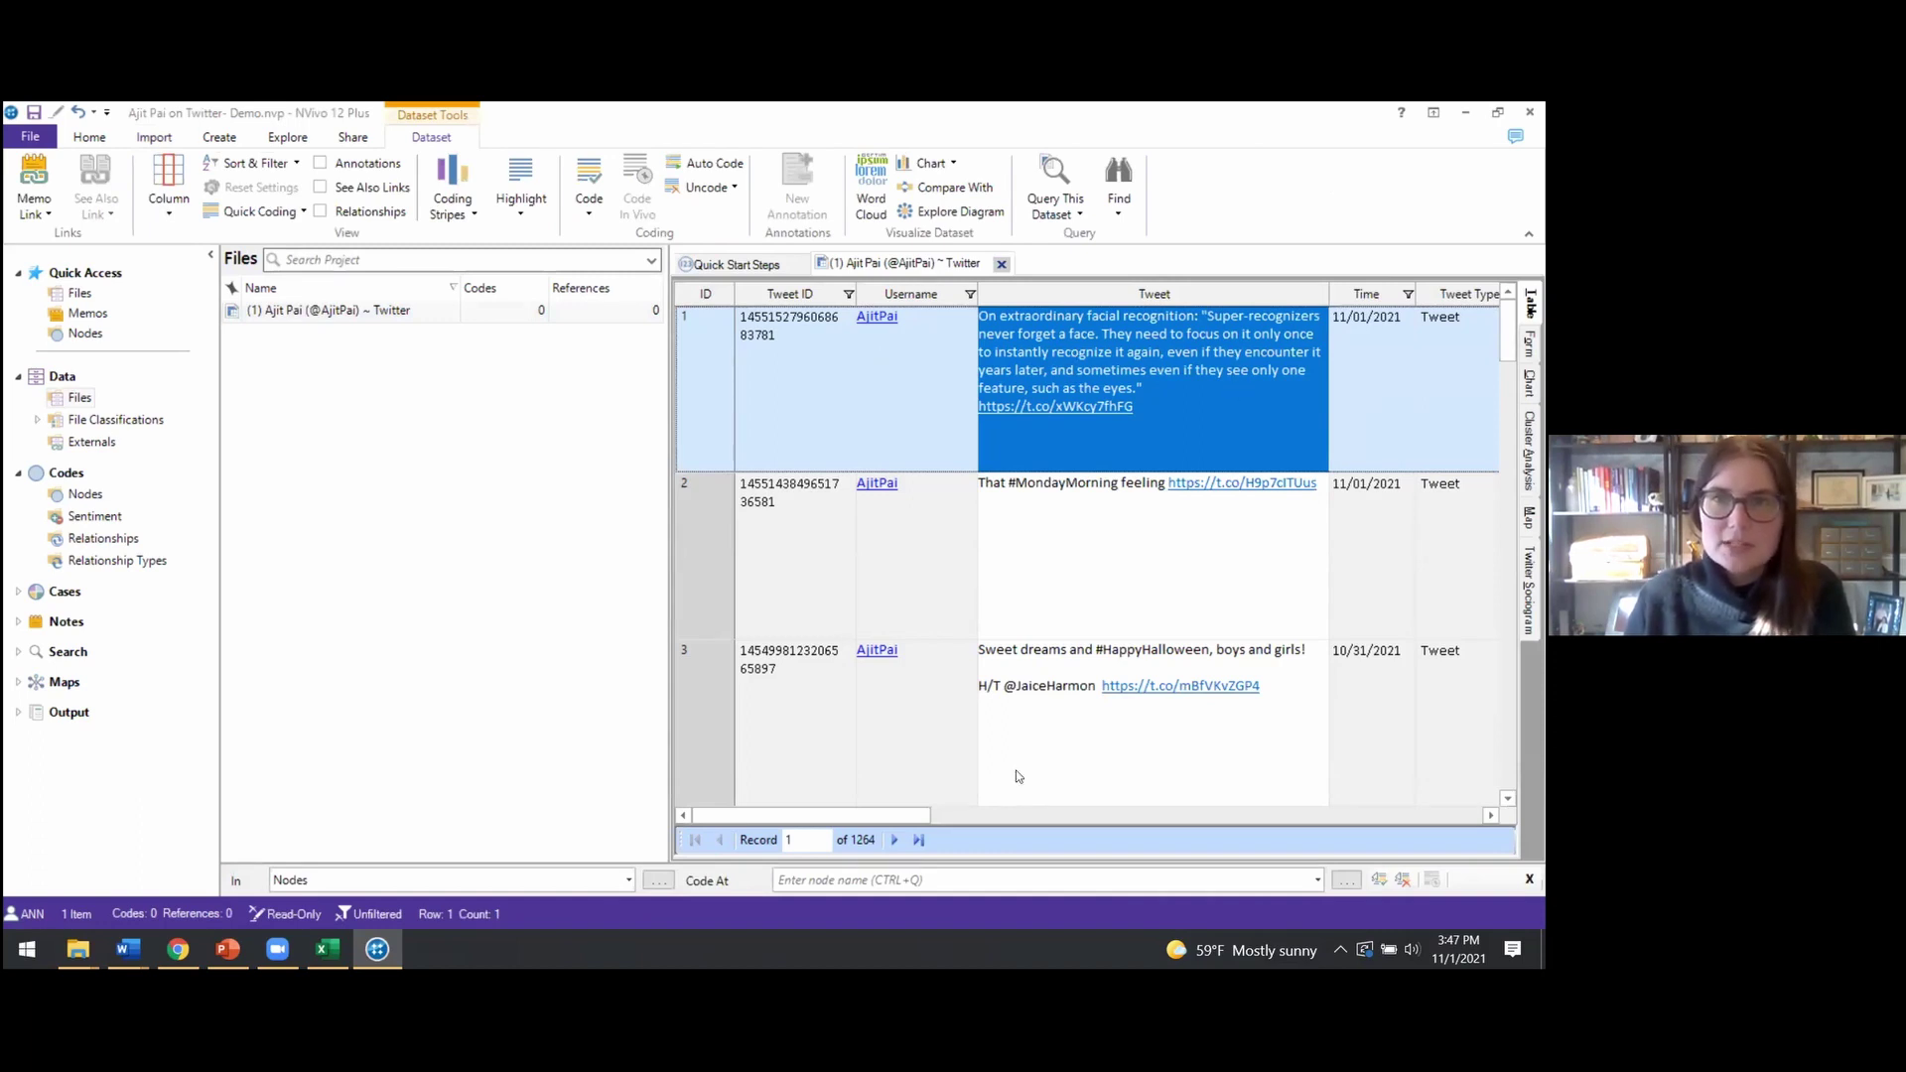
pyautogui.moveTo(925, 815); pyautogui.dragTo(1220, 854)
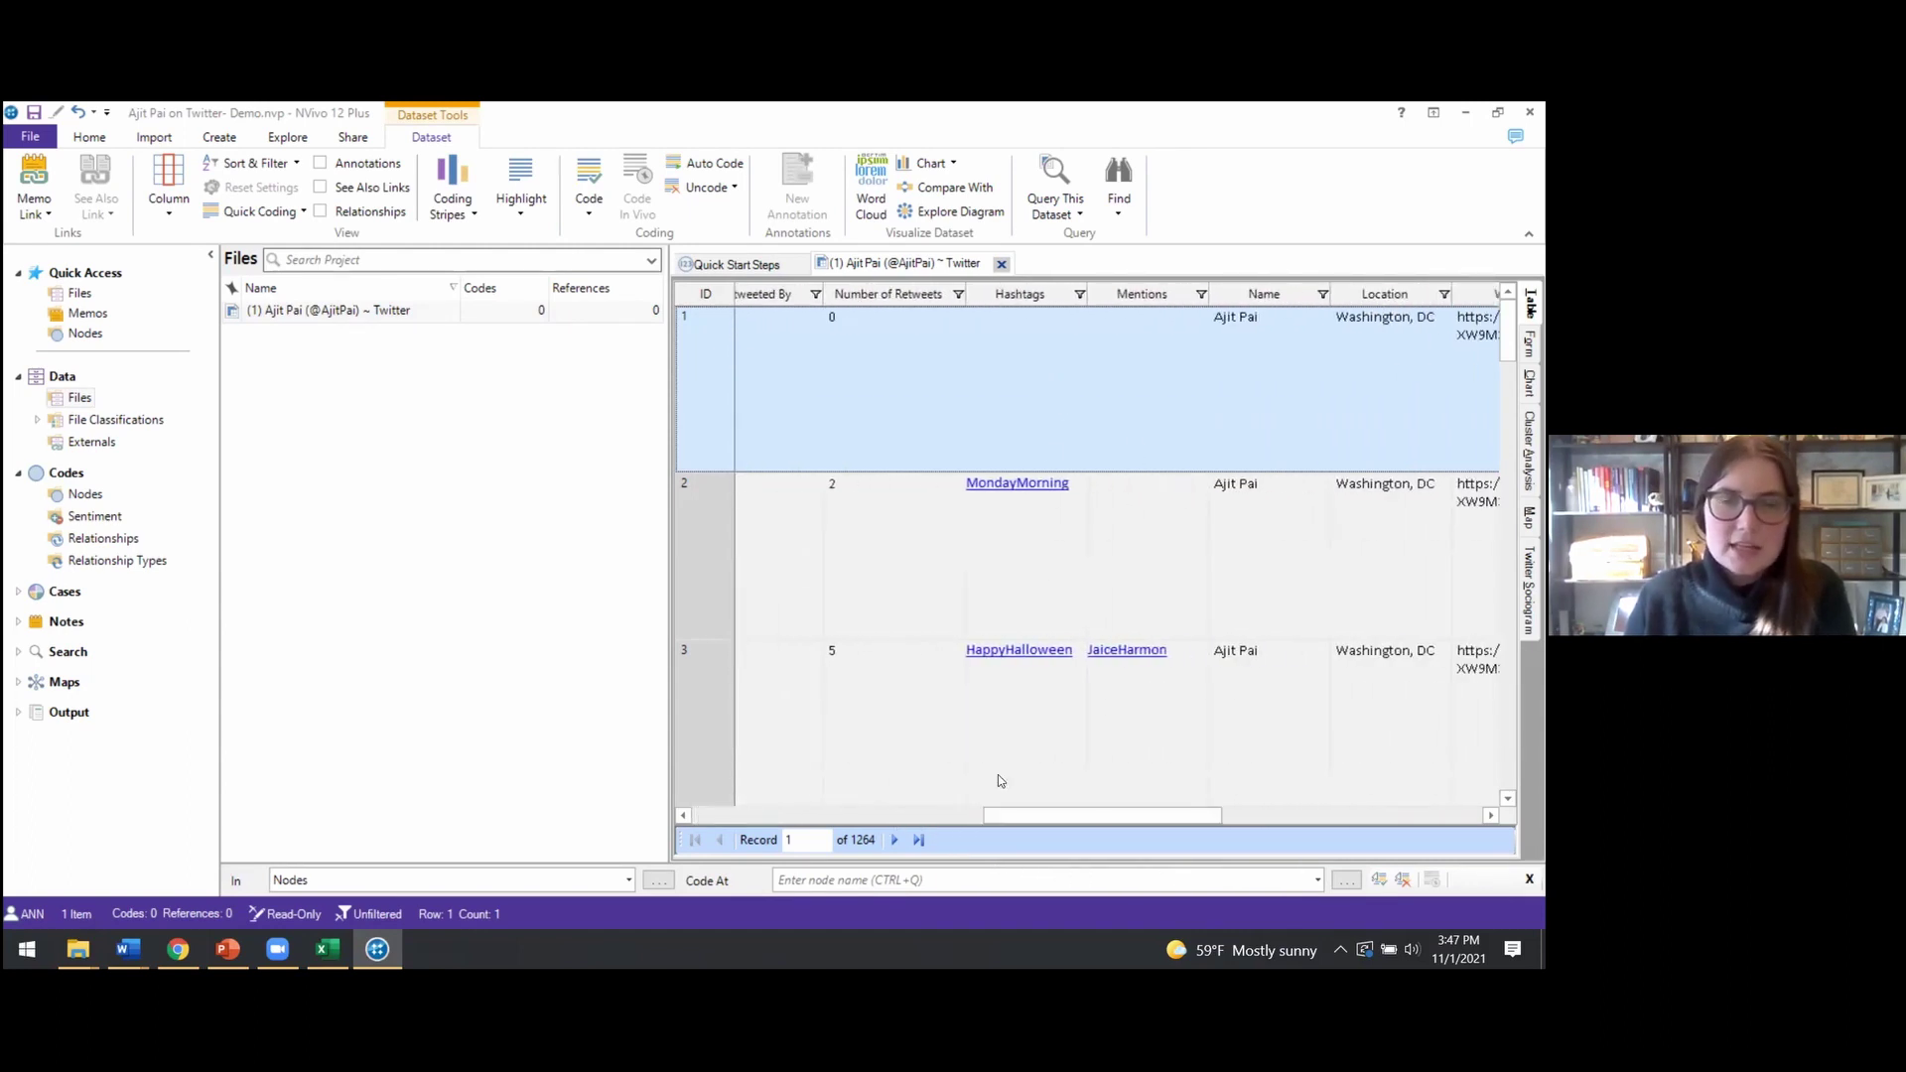
pyautogui.moveTo(1001, 811); pyautogui.dragTo(1168, 848)
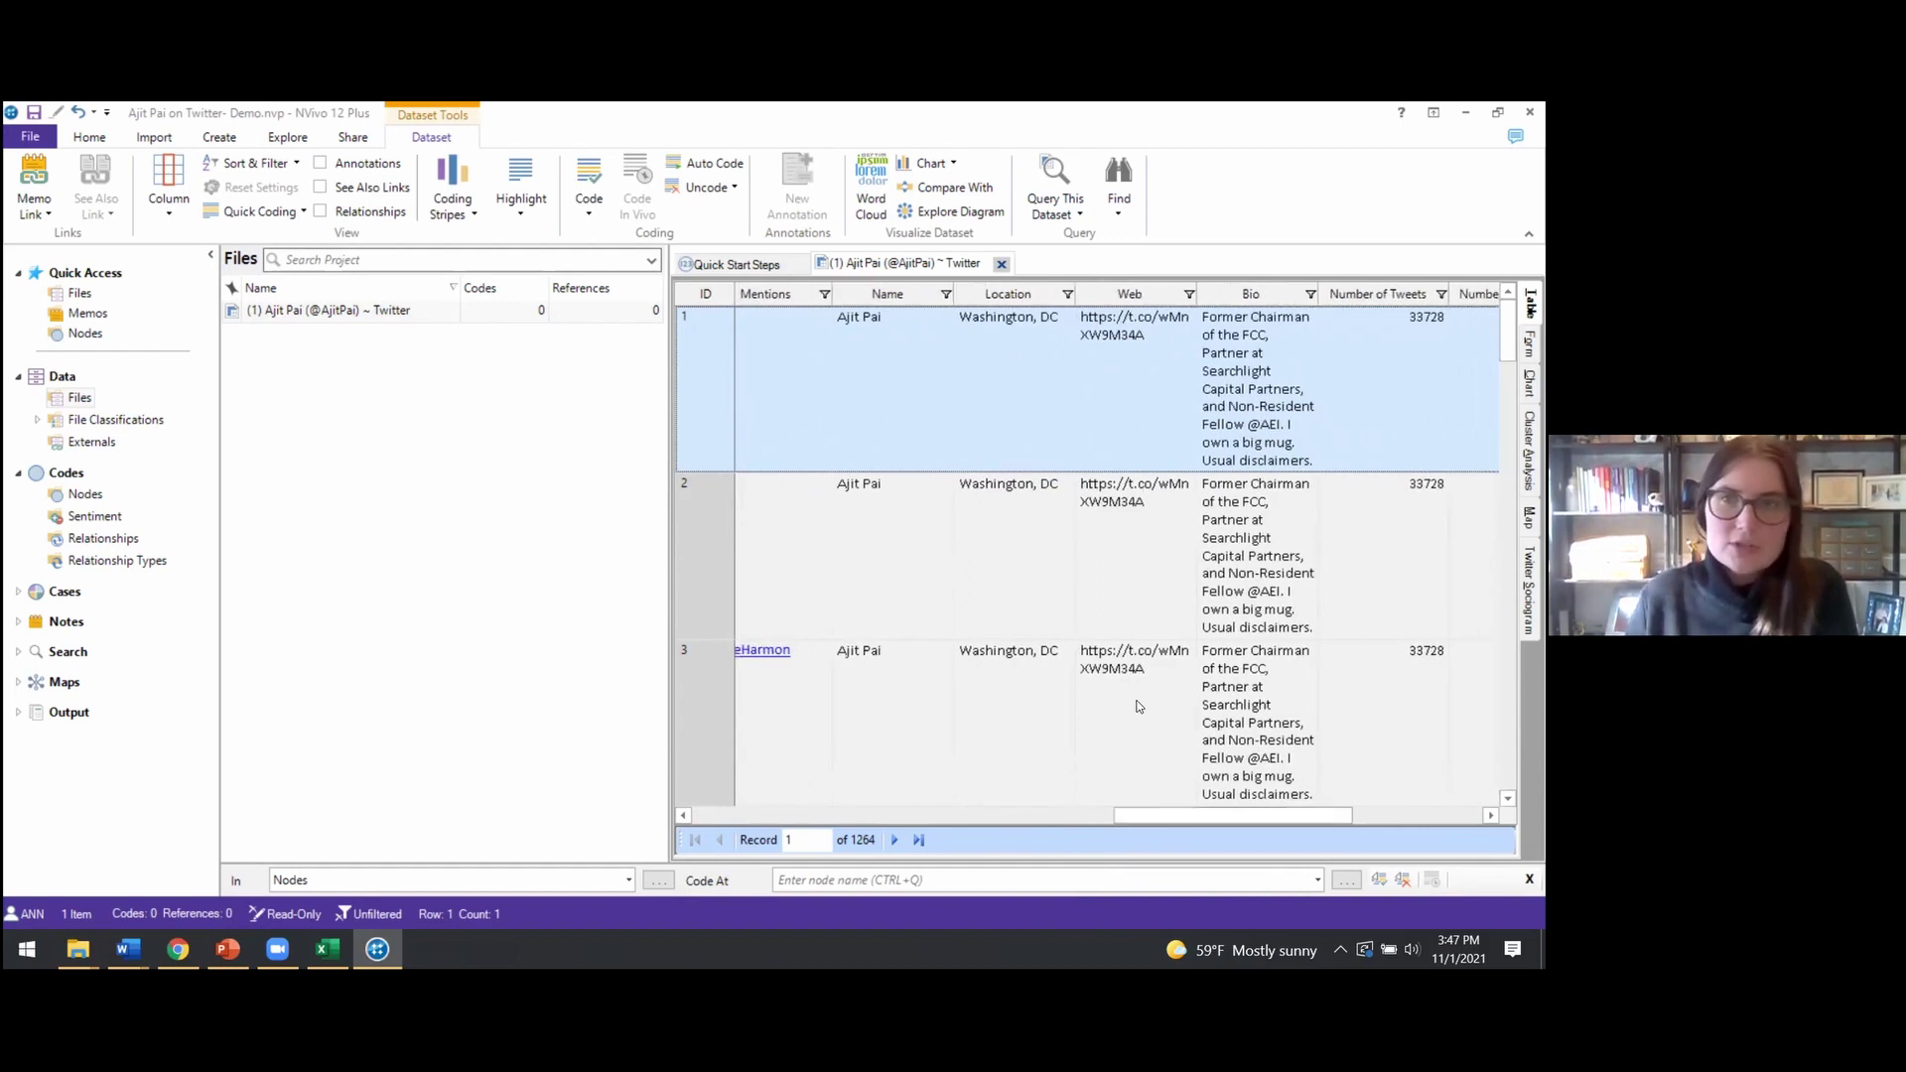
pyautogui.moveTo(1192, 804); pyautogui.dragTo(1246, 820)
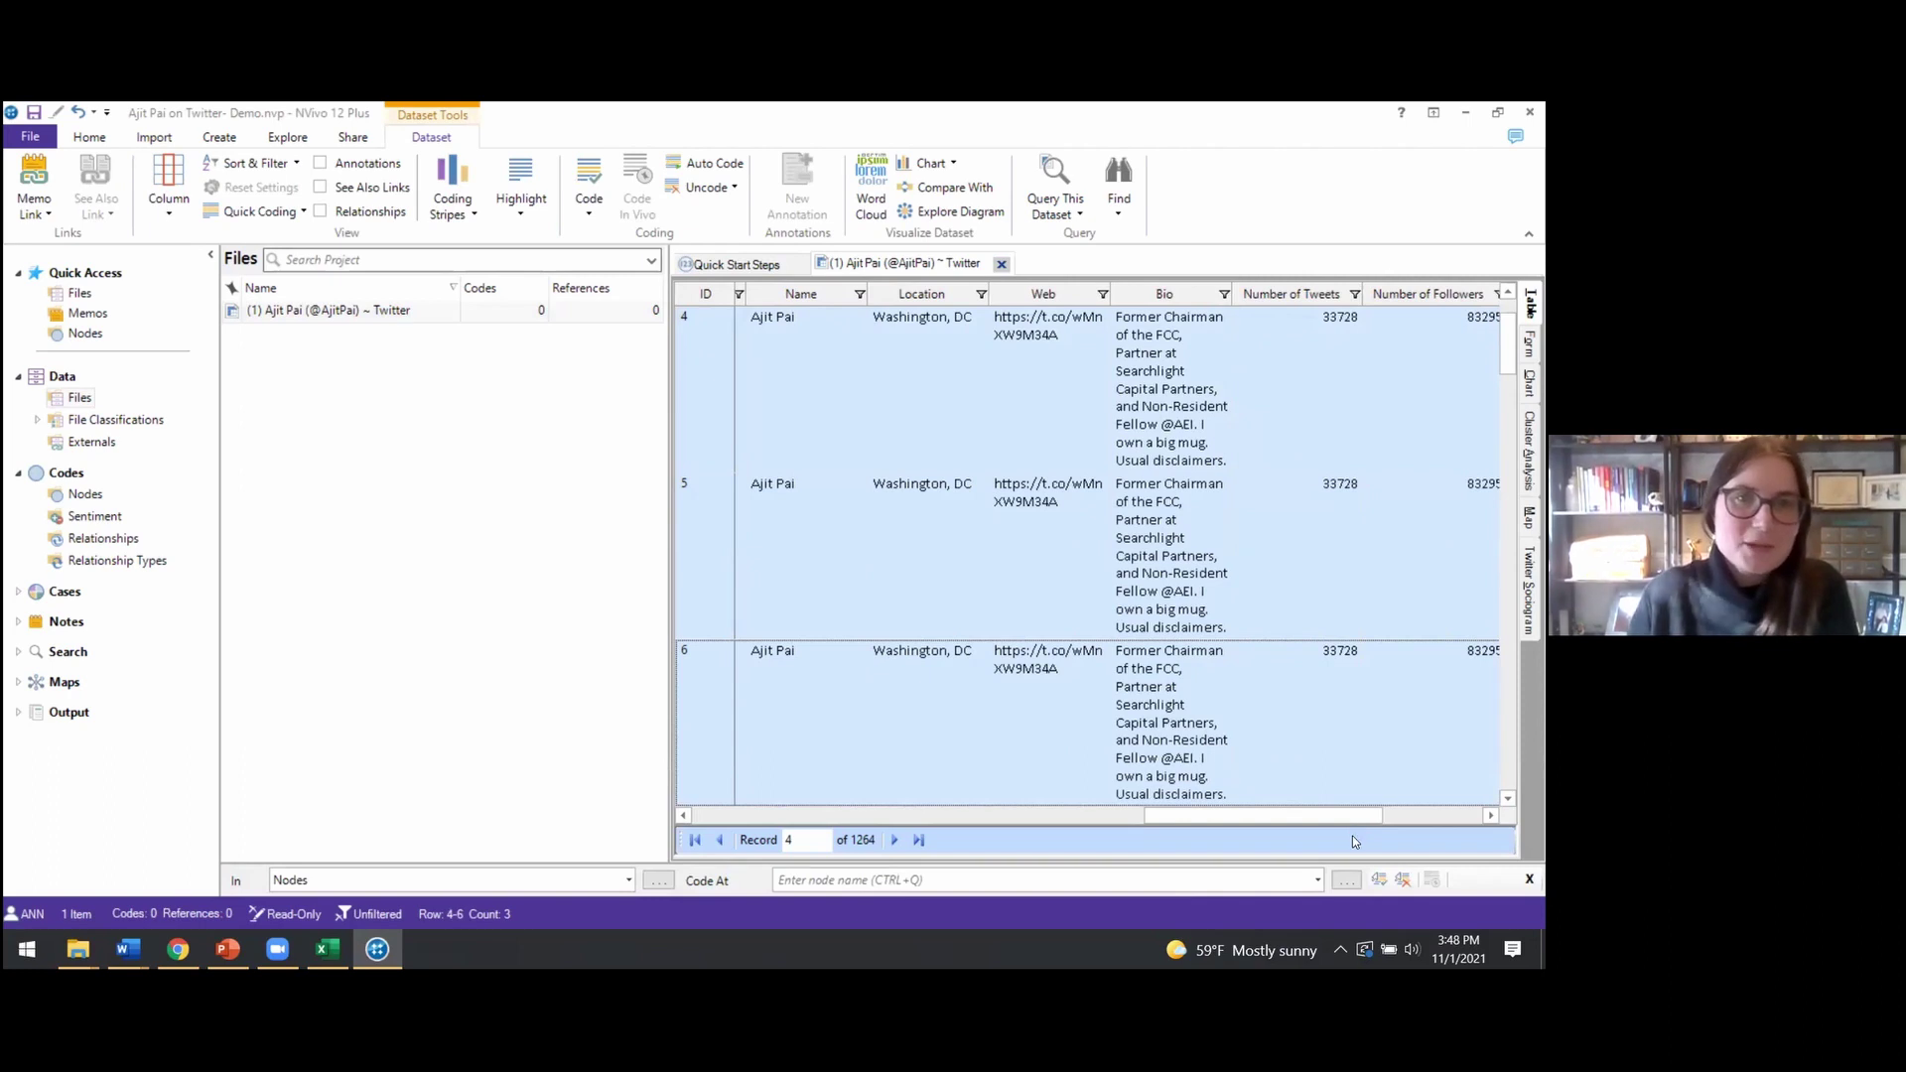
pyautogui.moveTo(1263, 822); pyautogui.dragTo(804, 837)
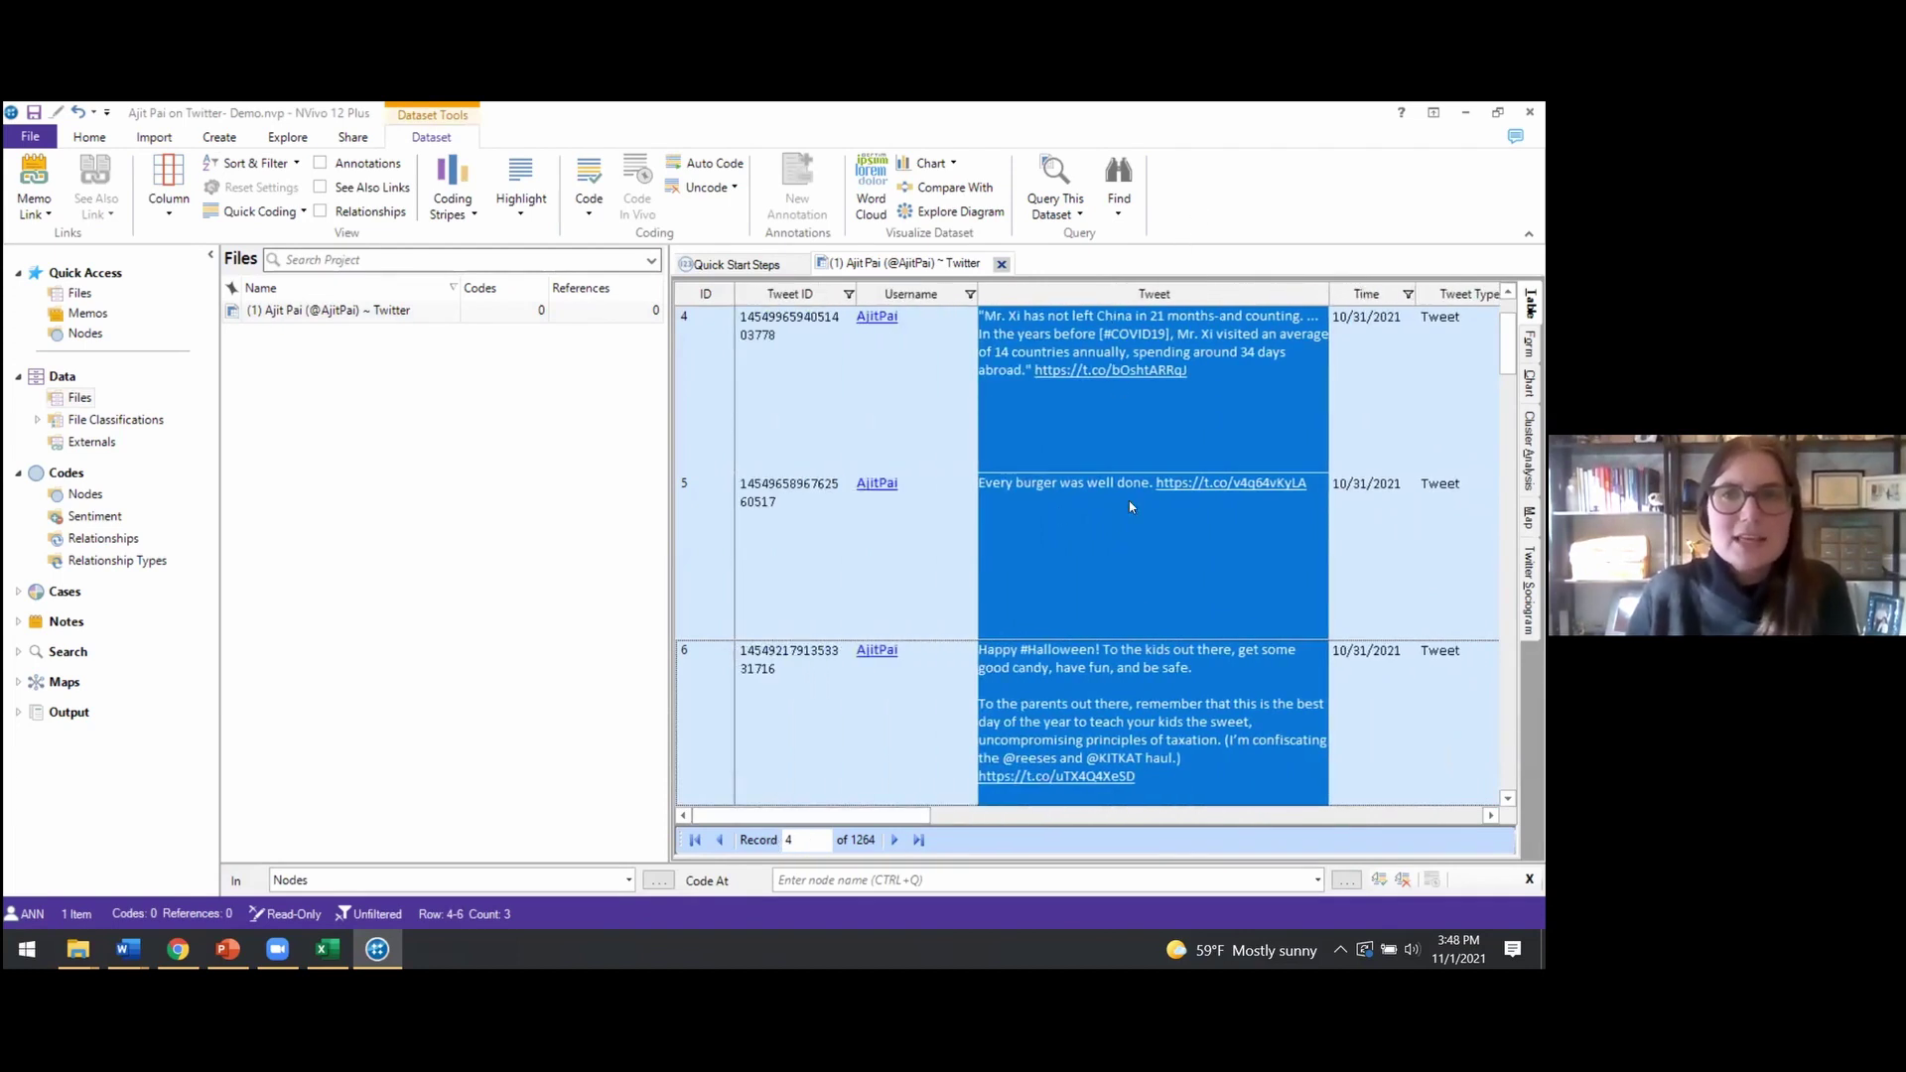
pyautogui.click(1168, 296)
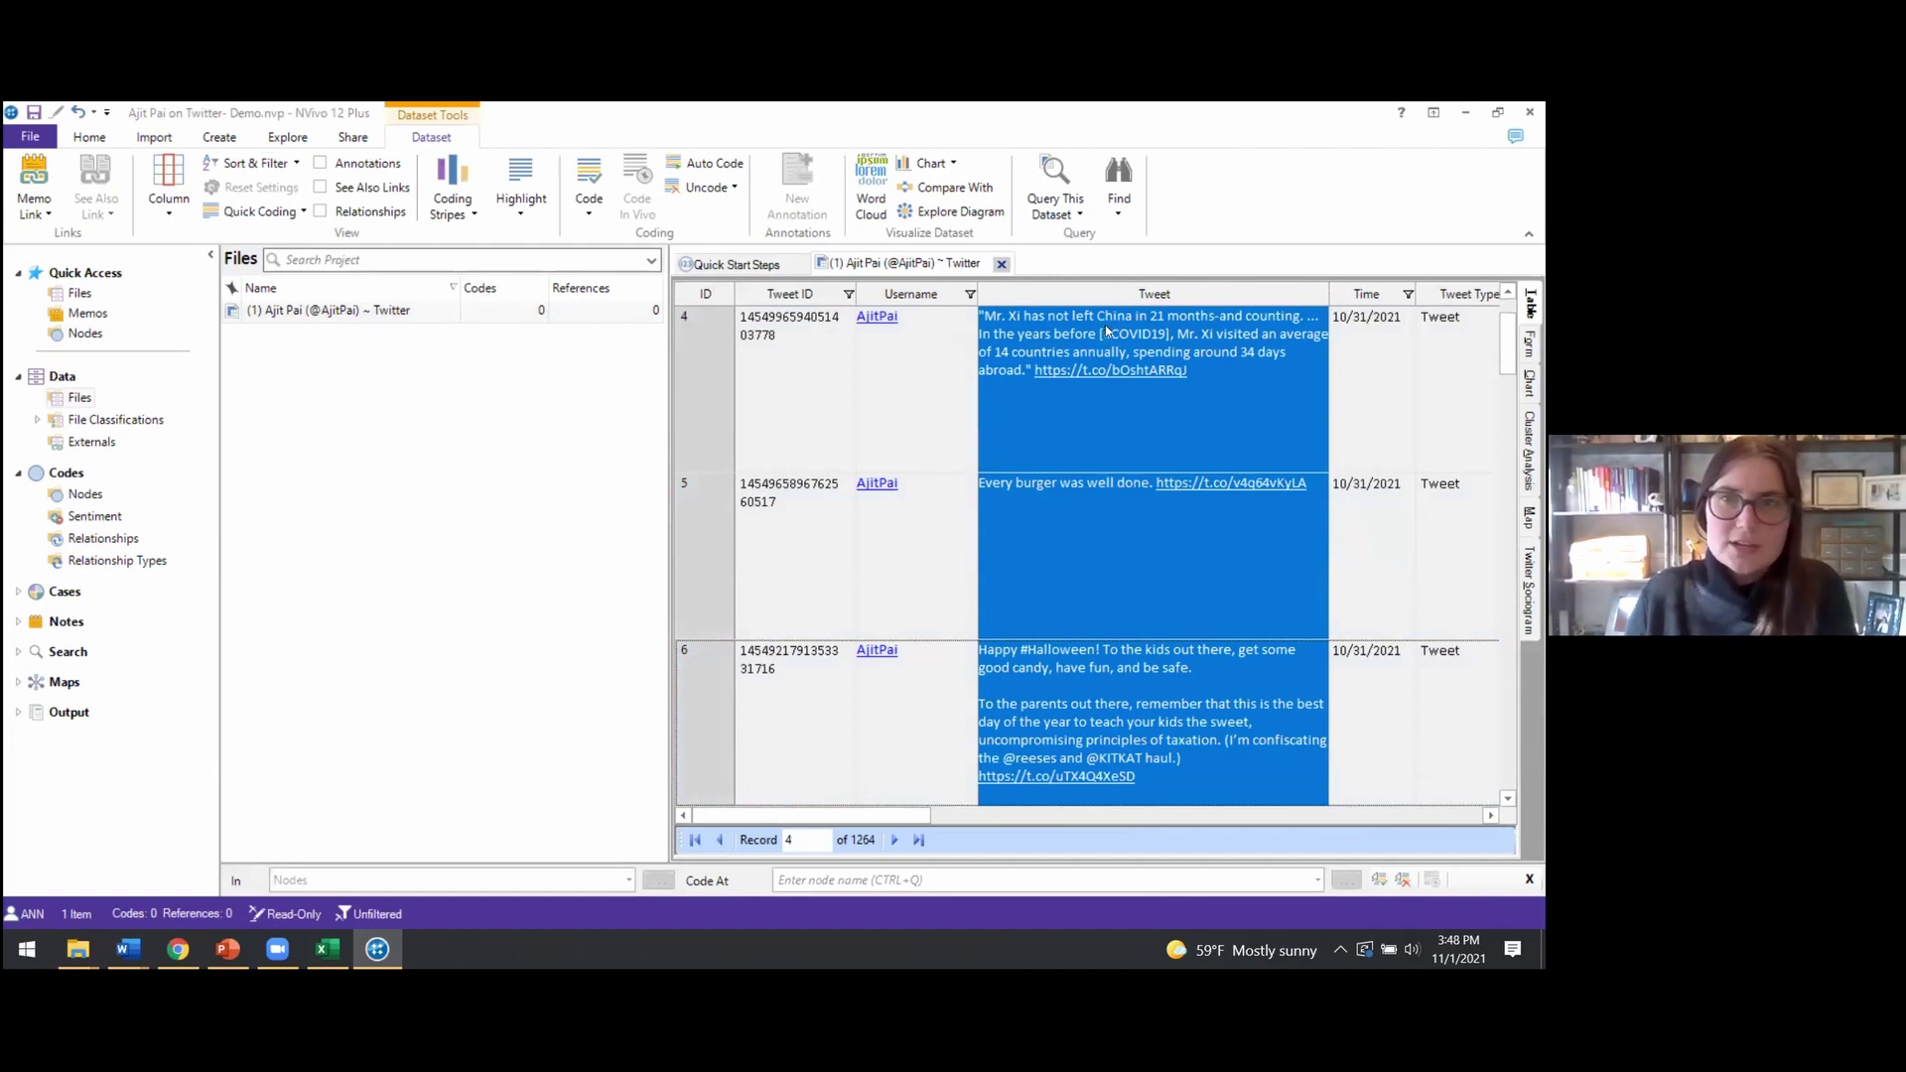
pyautogui.click(1105, 328)
pyautogui.moveTo(1159, 318); pyautogui.dragTo(1099, 319)
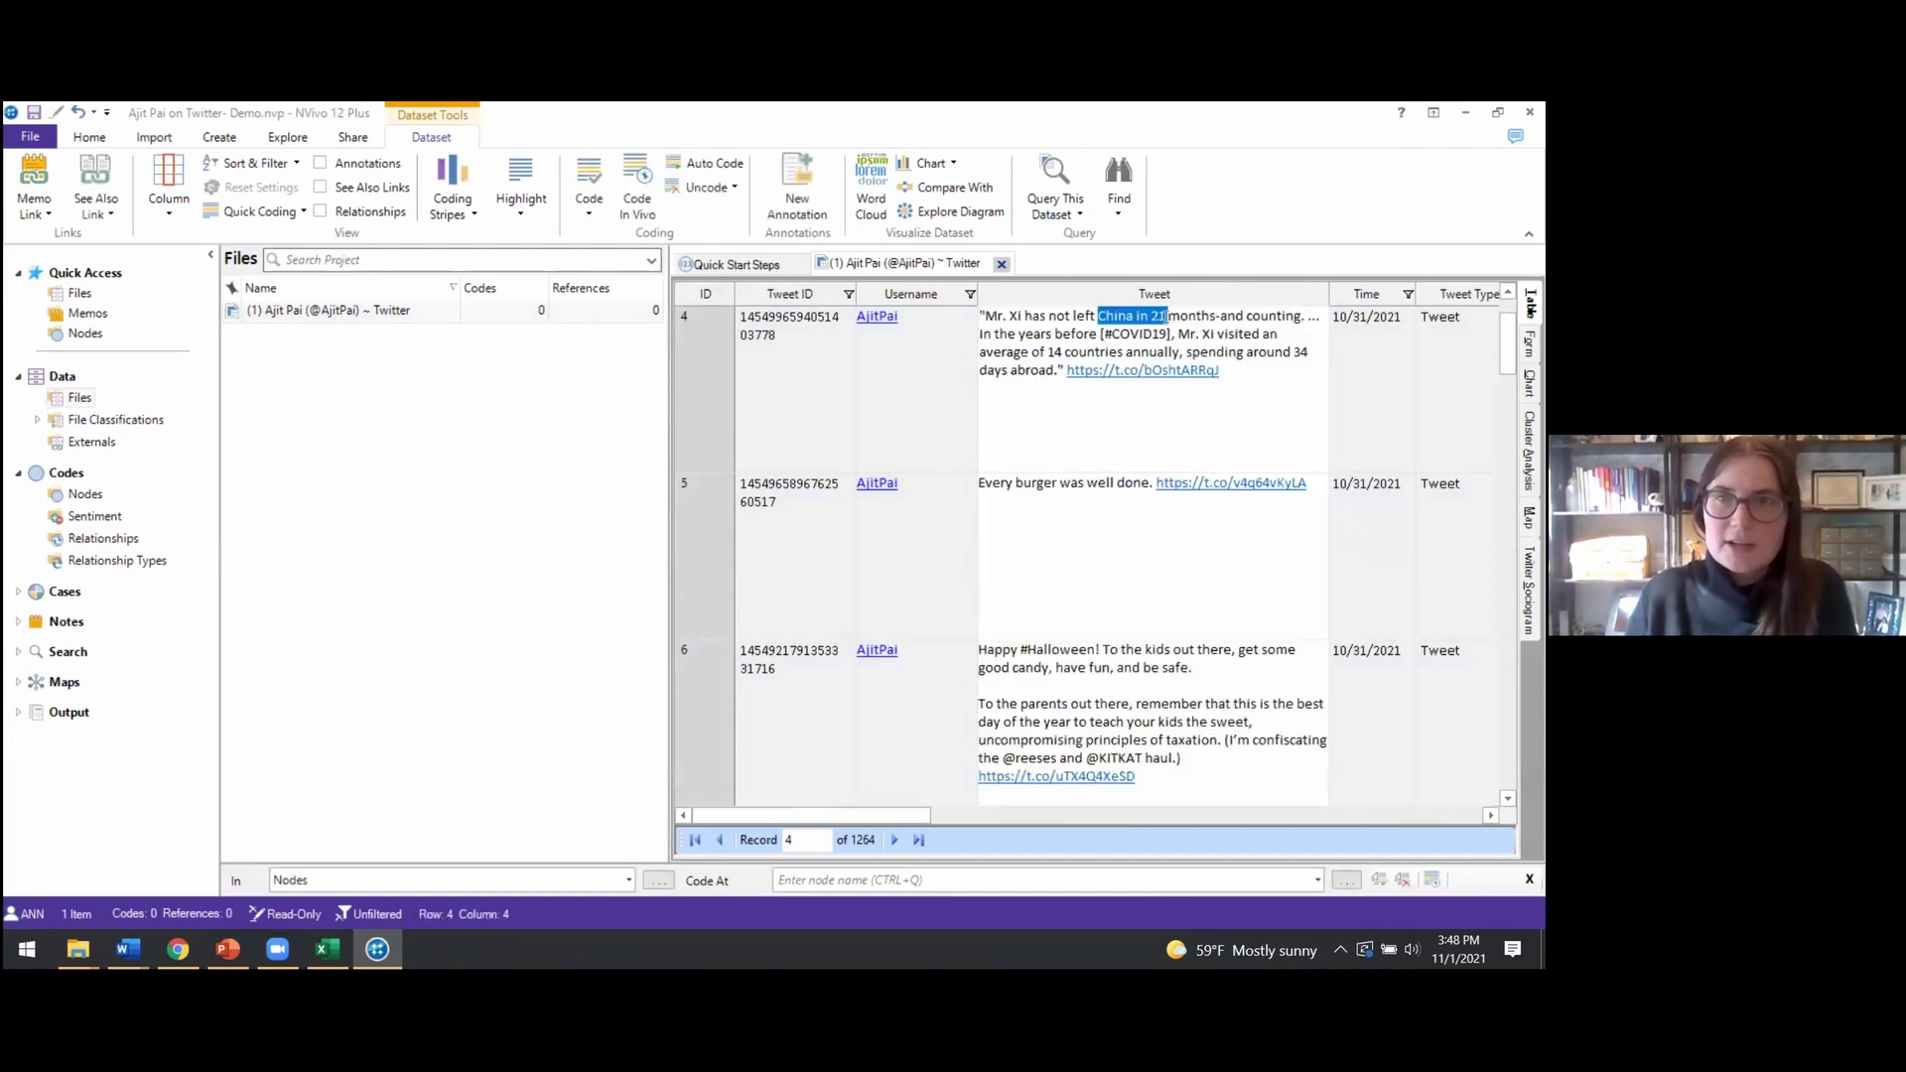
pyautogui.rightClick(1105, 320)
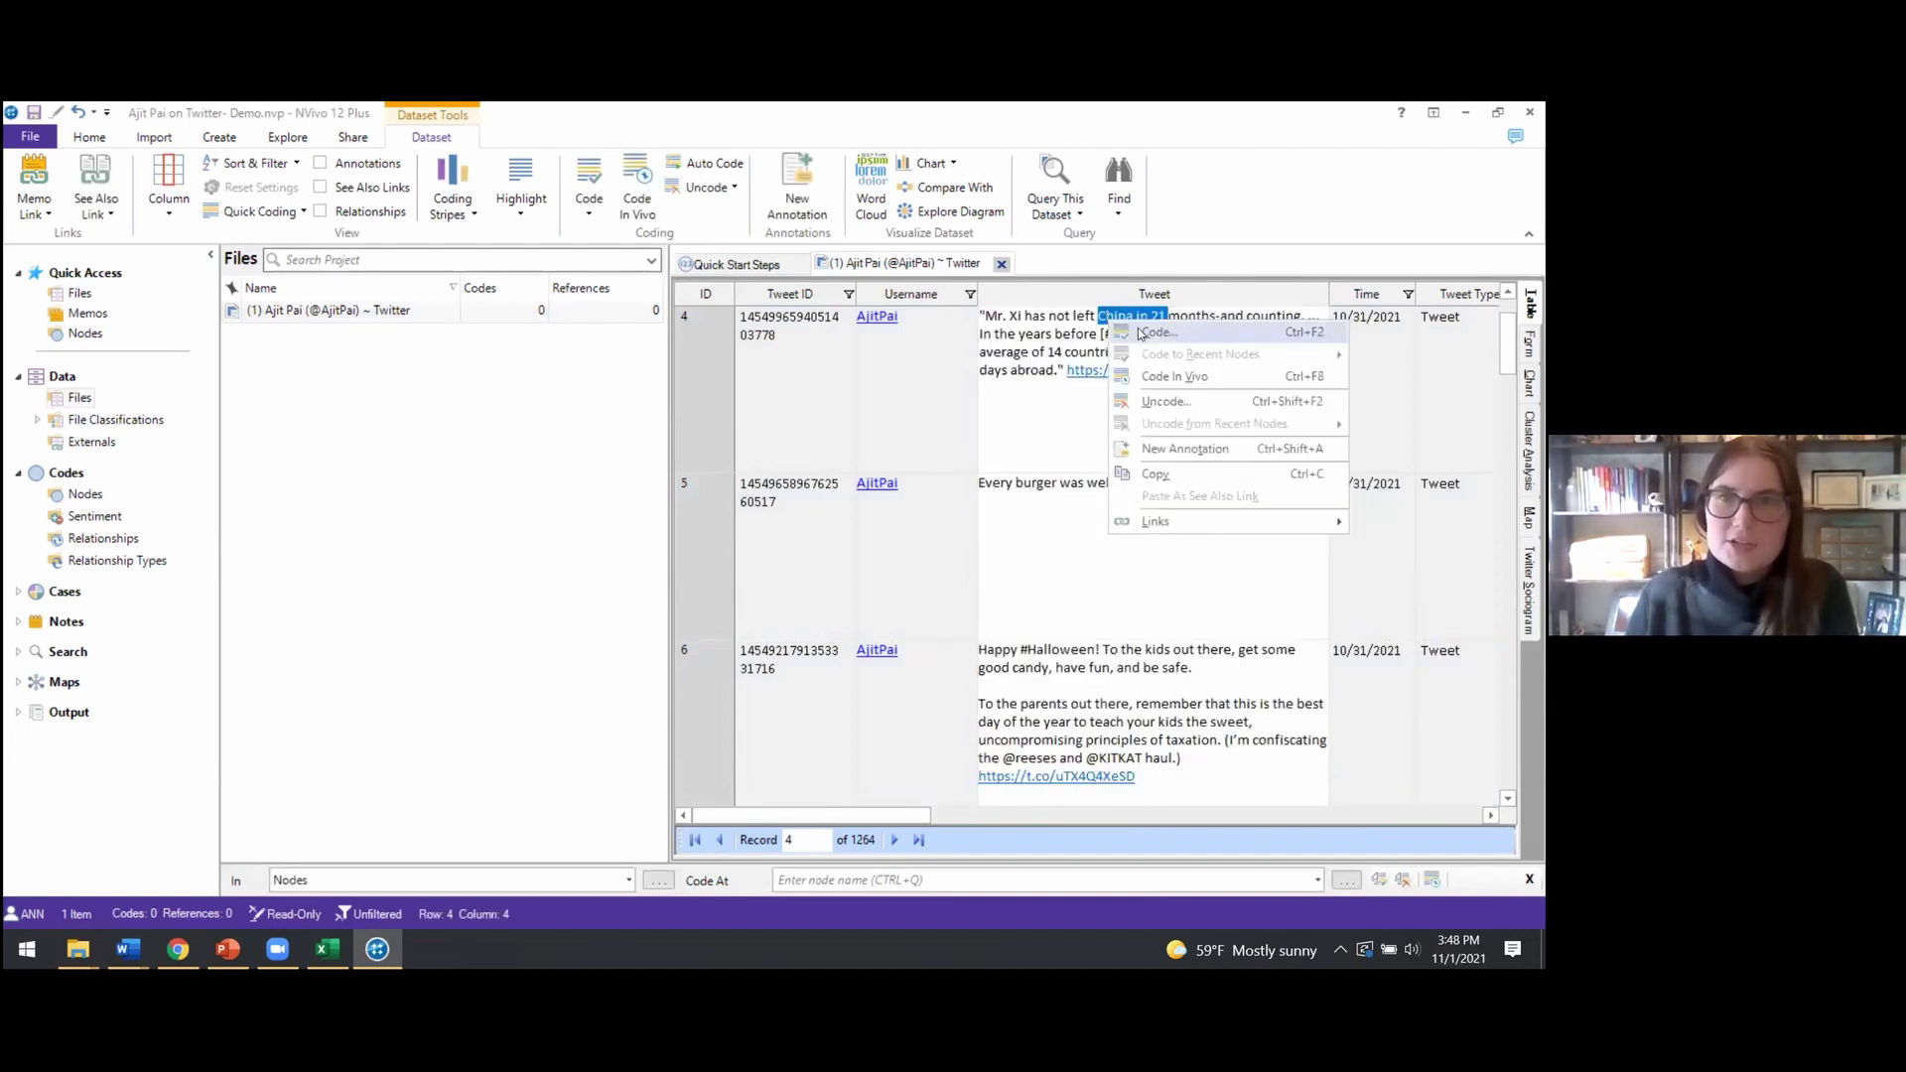
pyautogui.click(1136, 332)
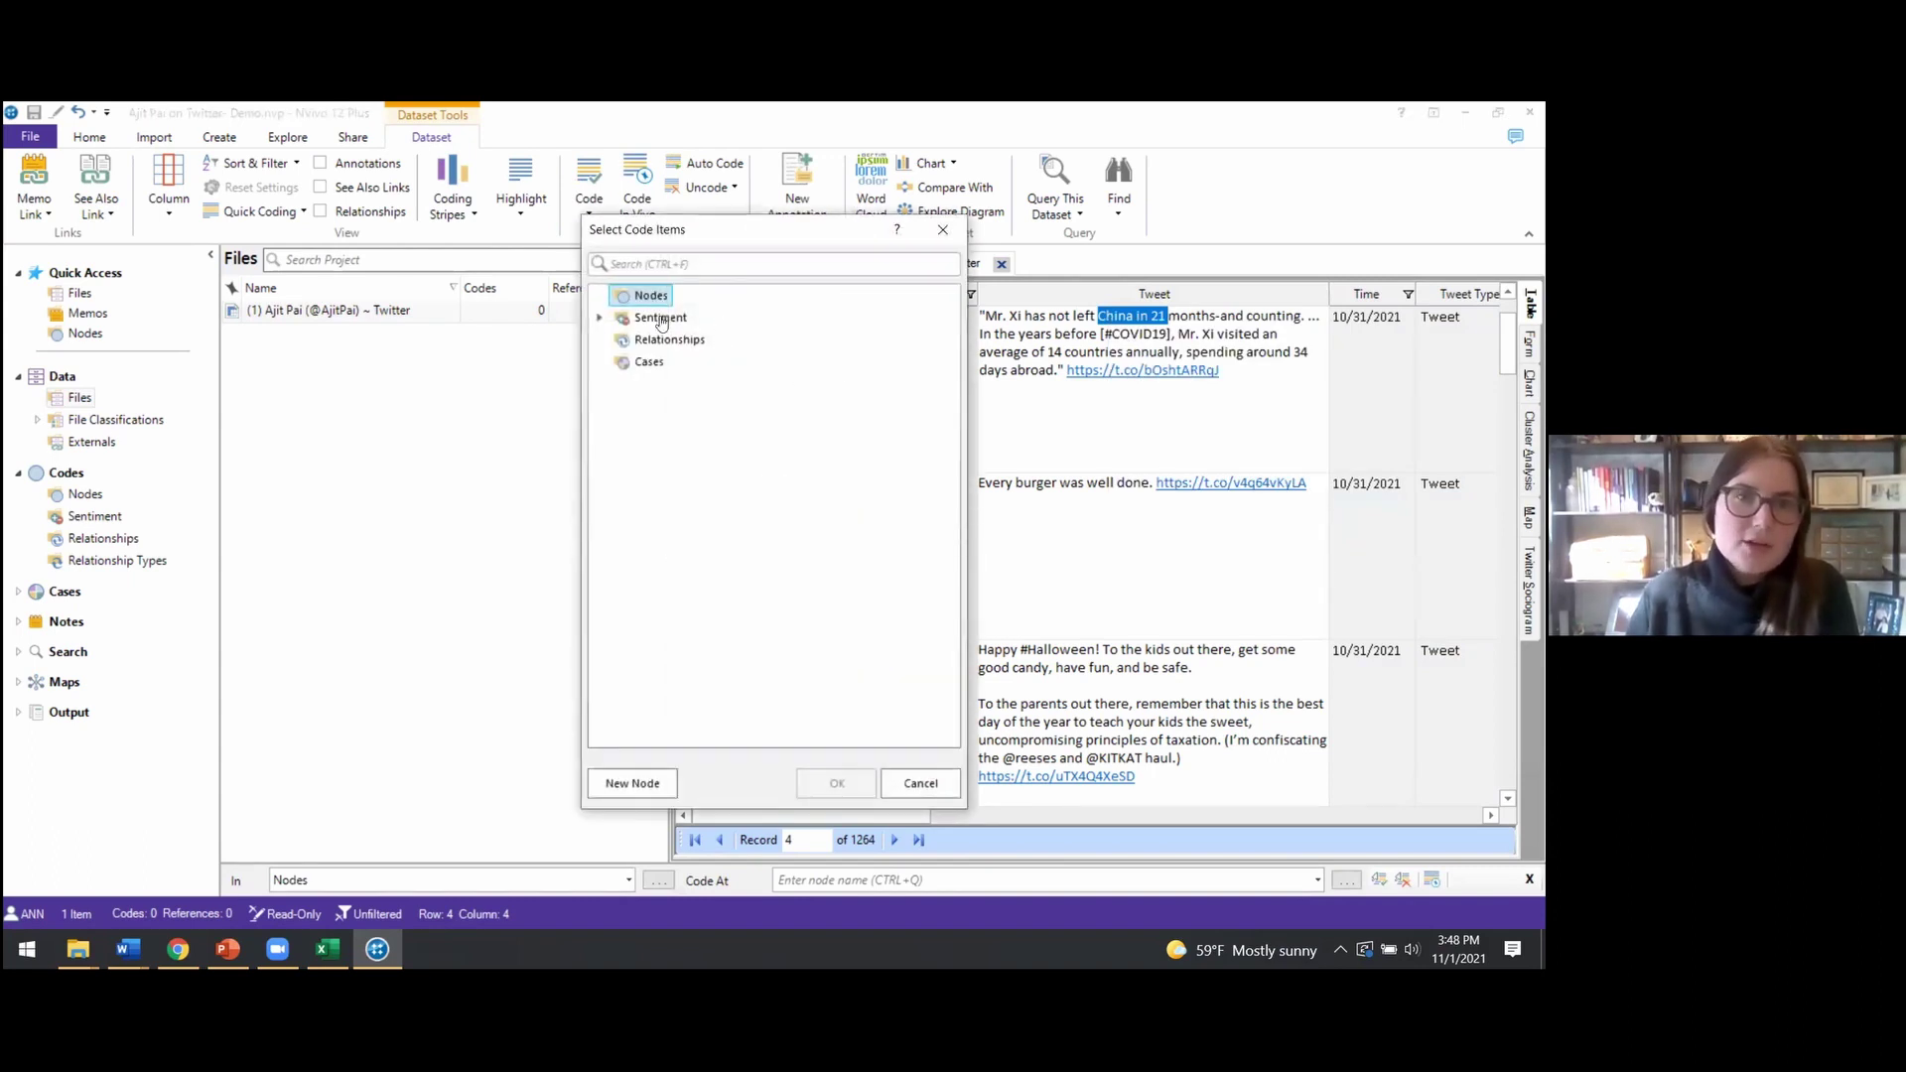
pyautogui.click(920, 784)
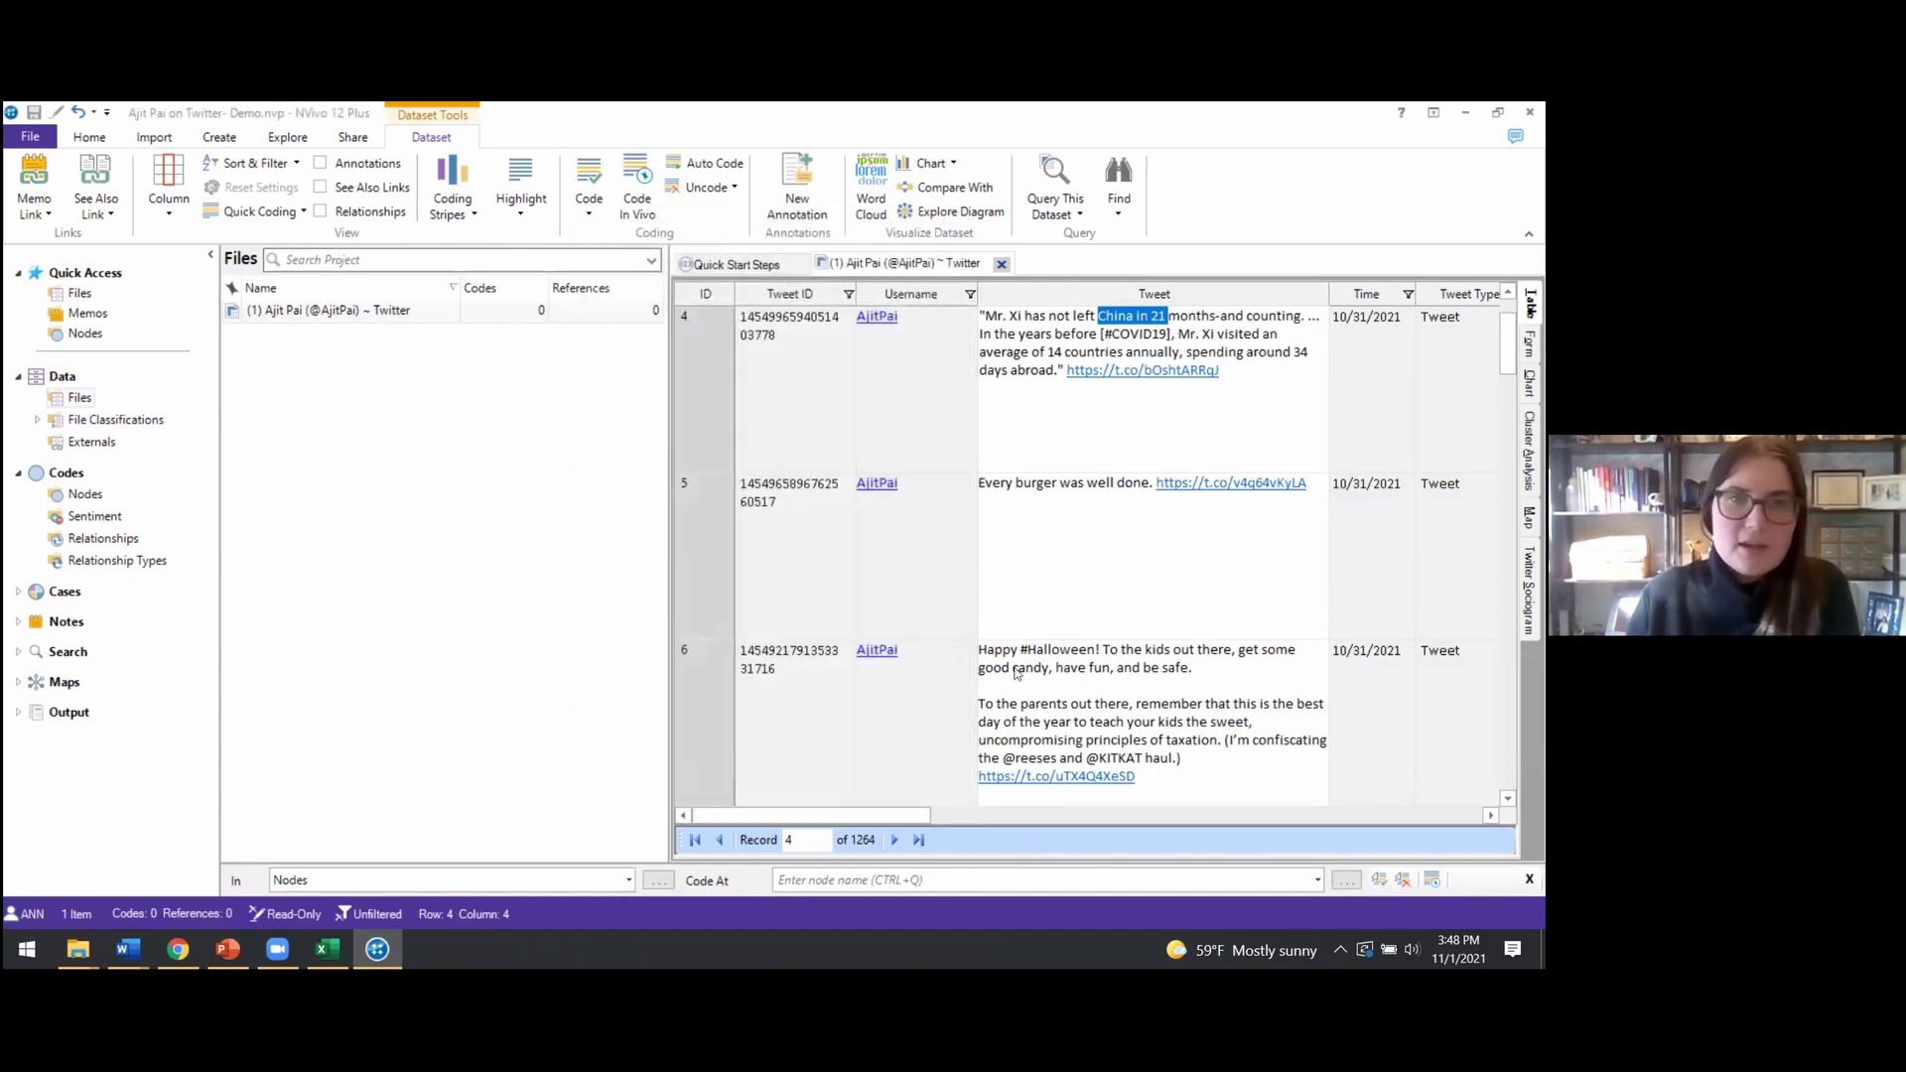
# Auto code the dataset's Tweet column for sentiment, coding by sentences
pyautogui.click(1097, 295)
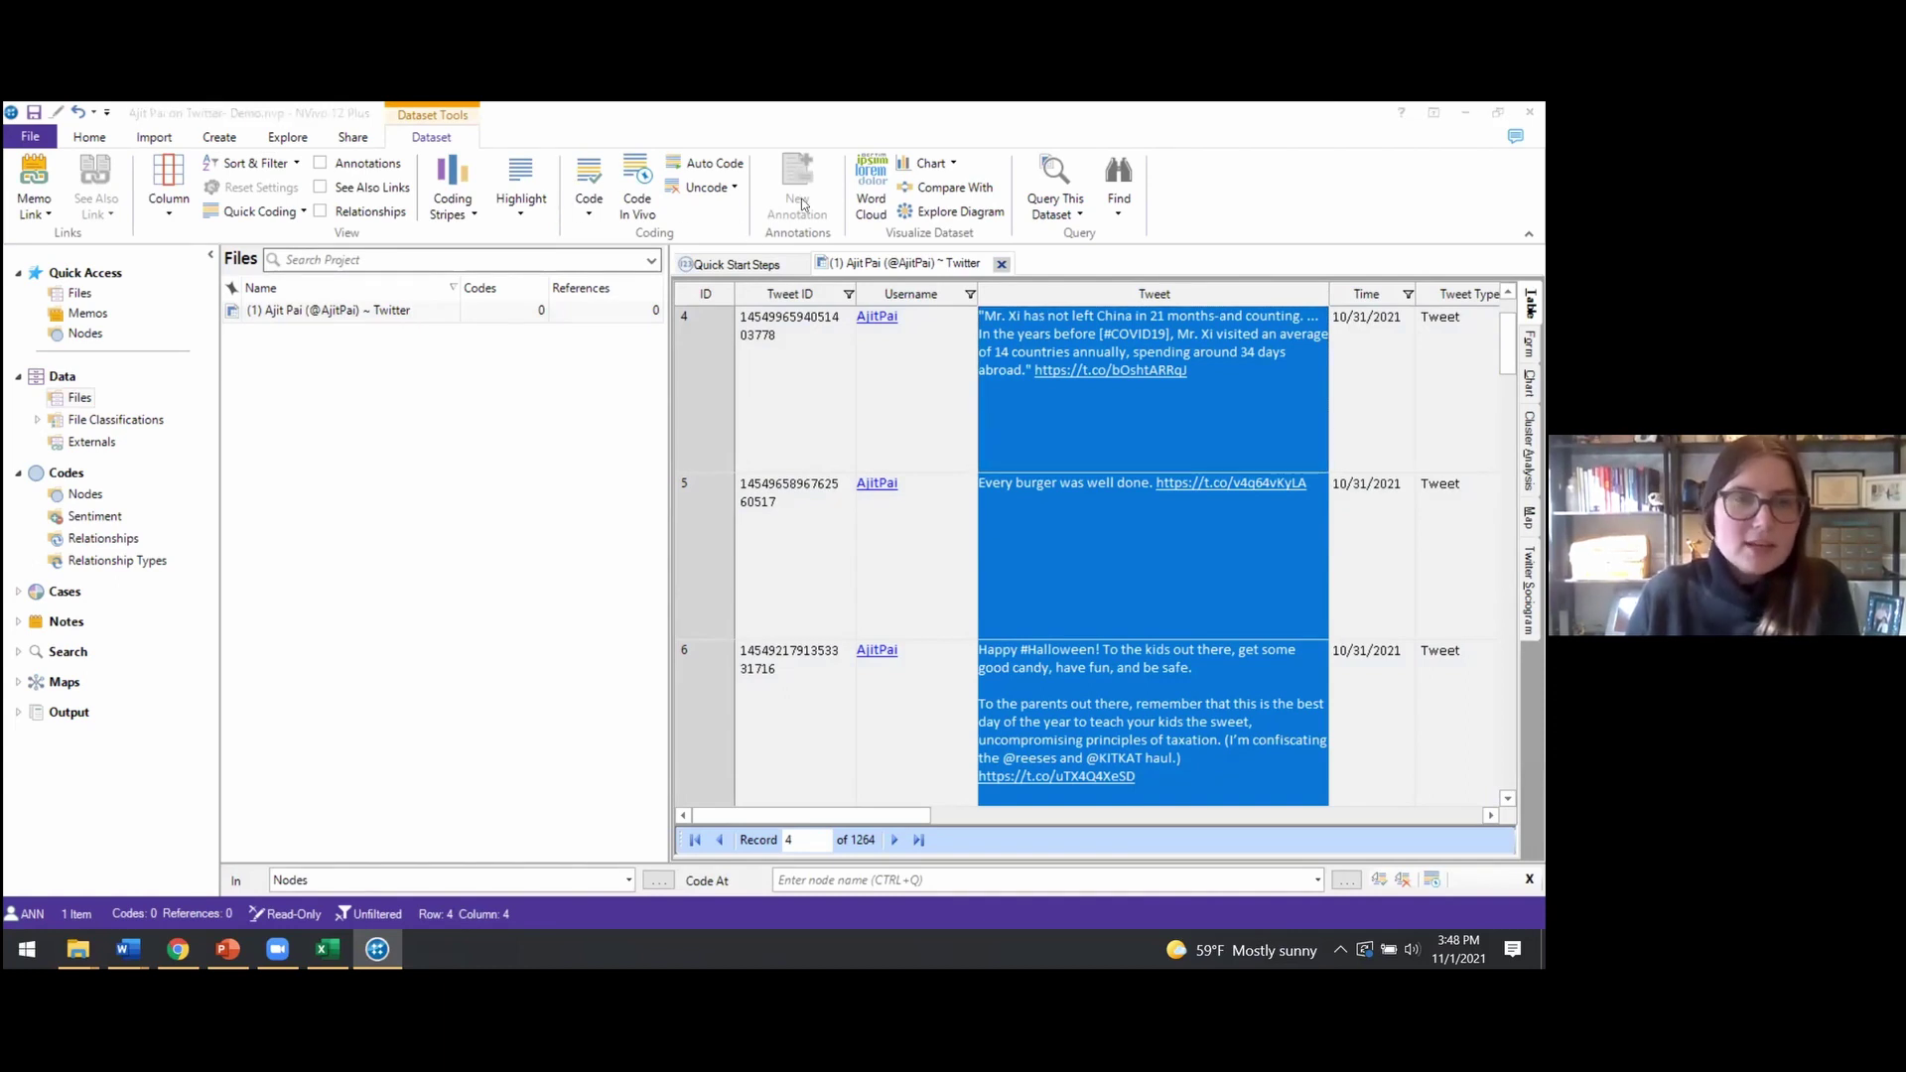
pyautogui.click(705, 163)
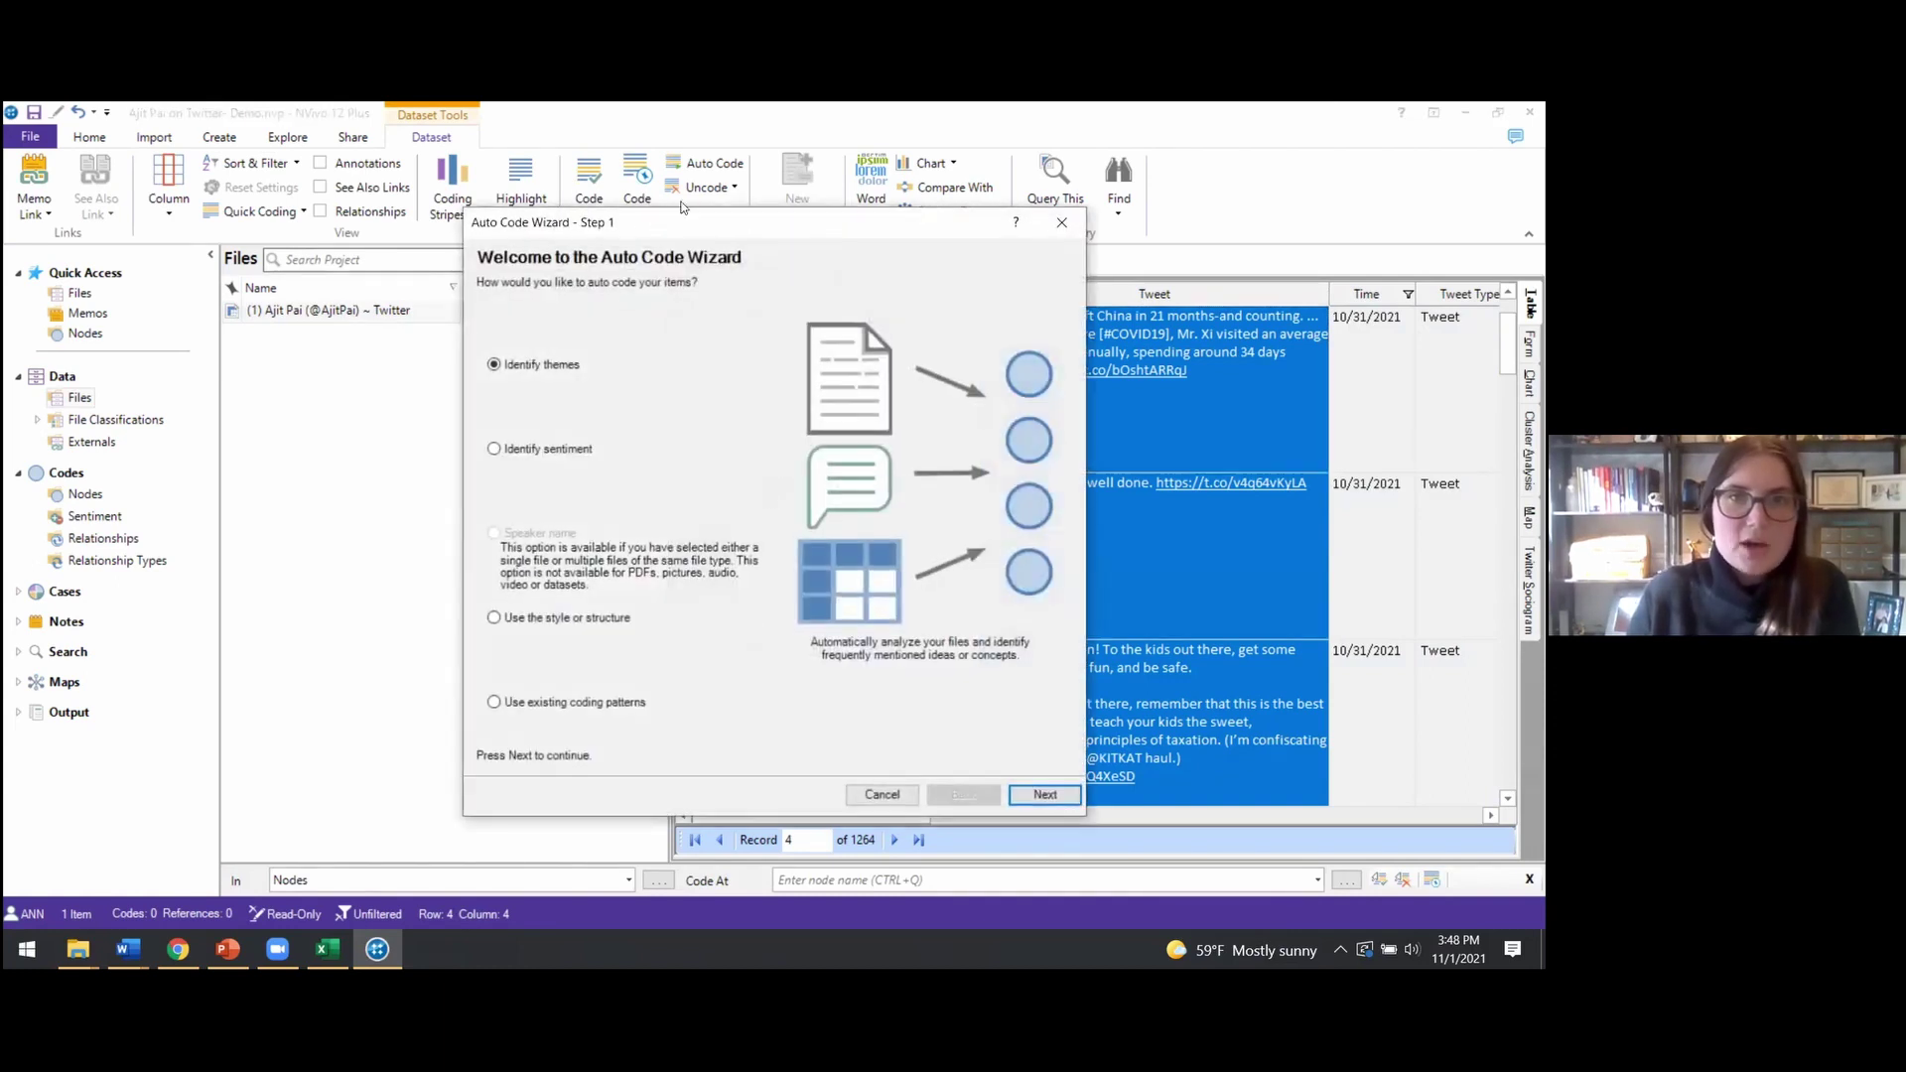
pyautogui.click(578, 448)
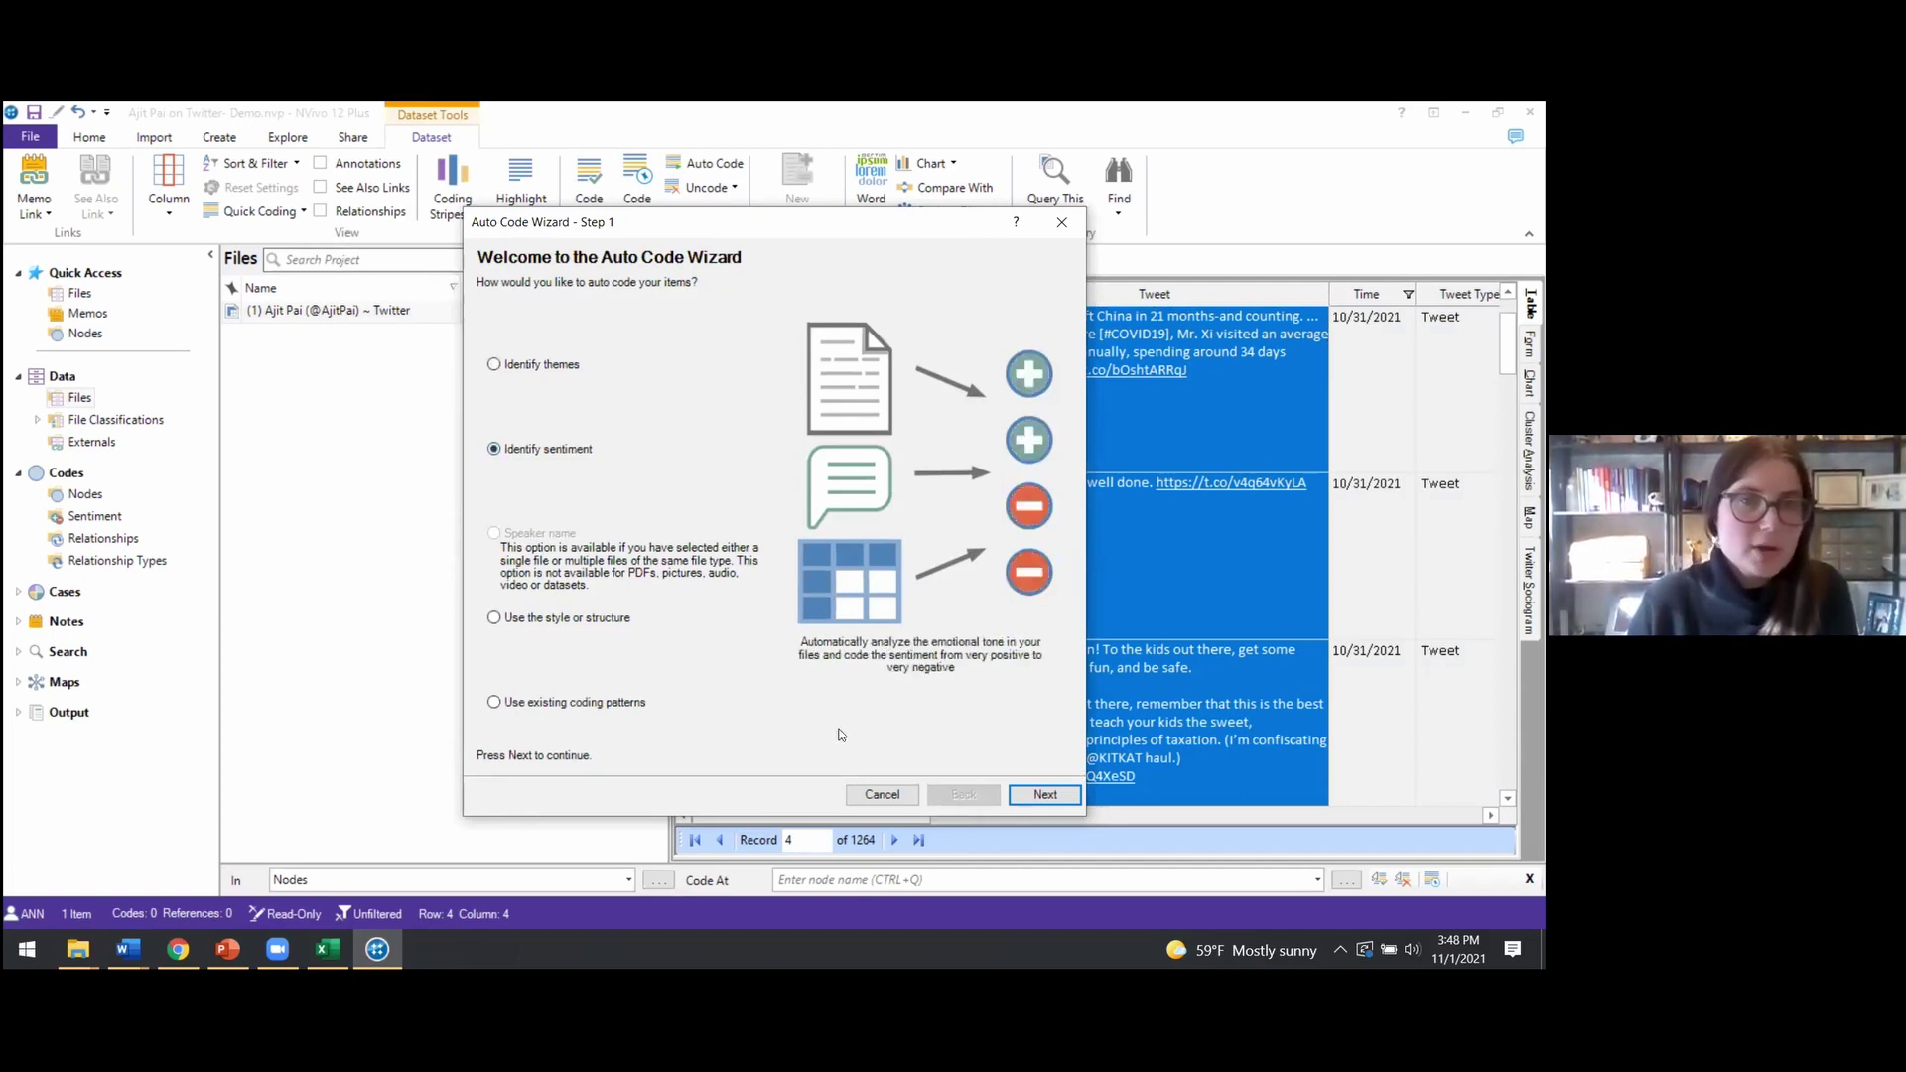
pyautogui.click(1052, 801)
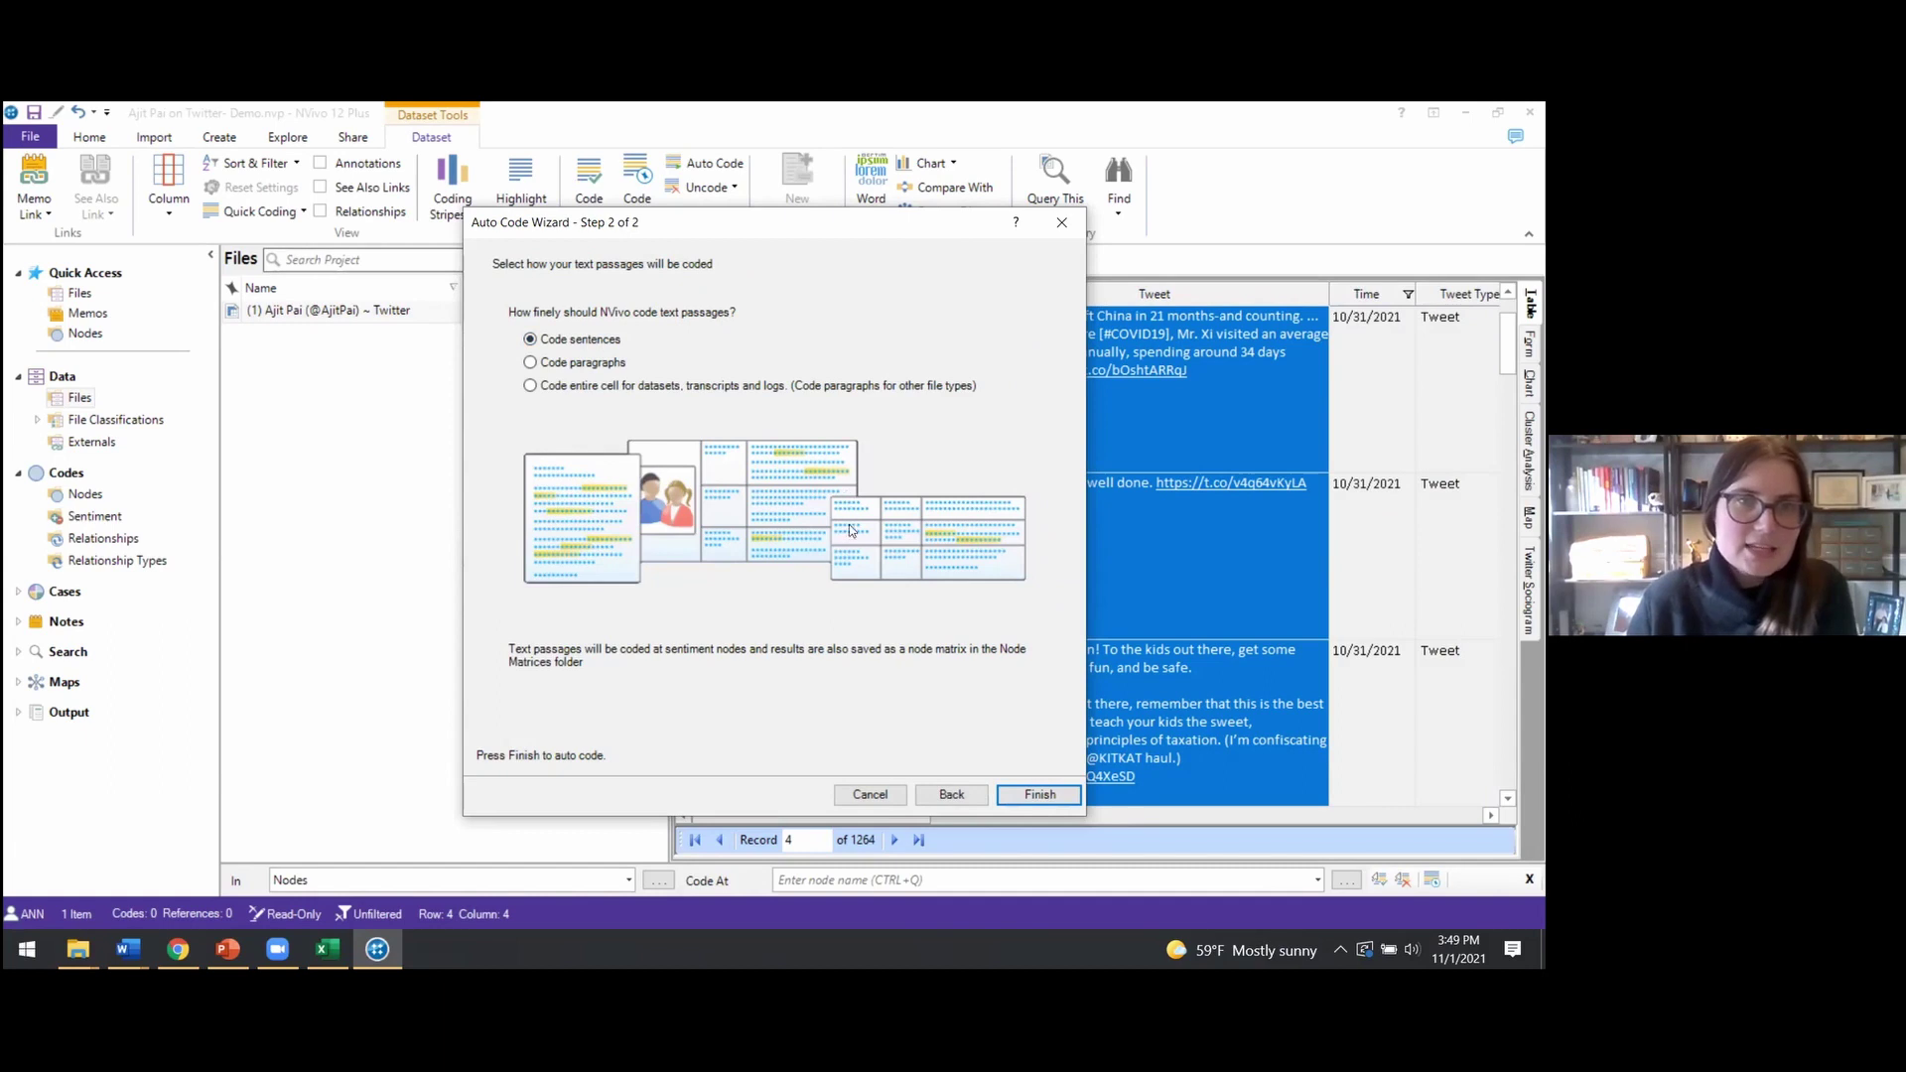
pyautogui.click(1039, 795)
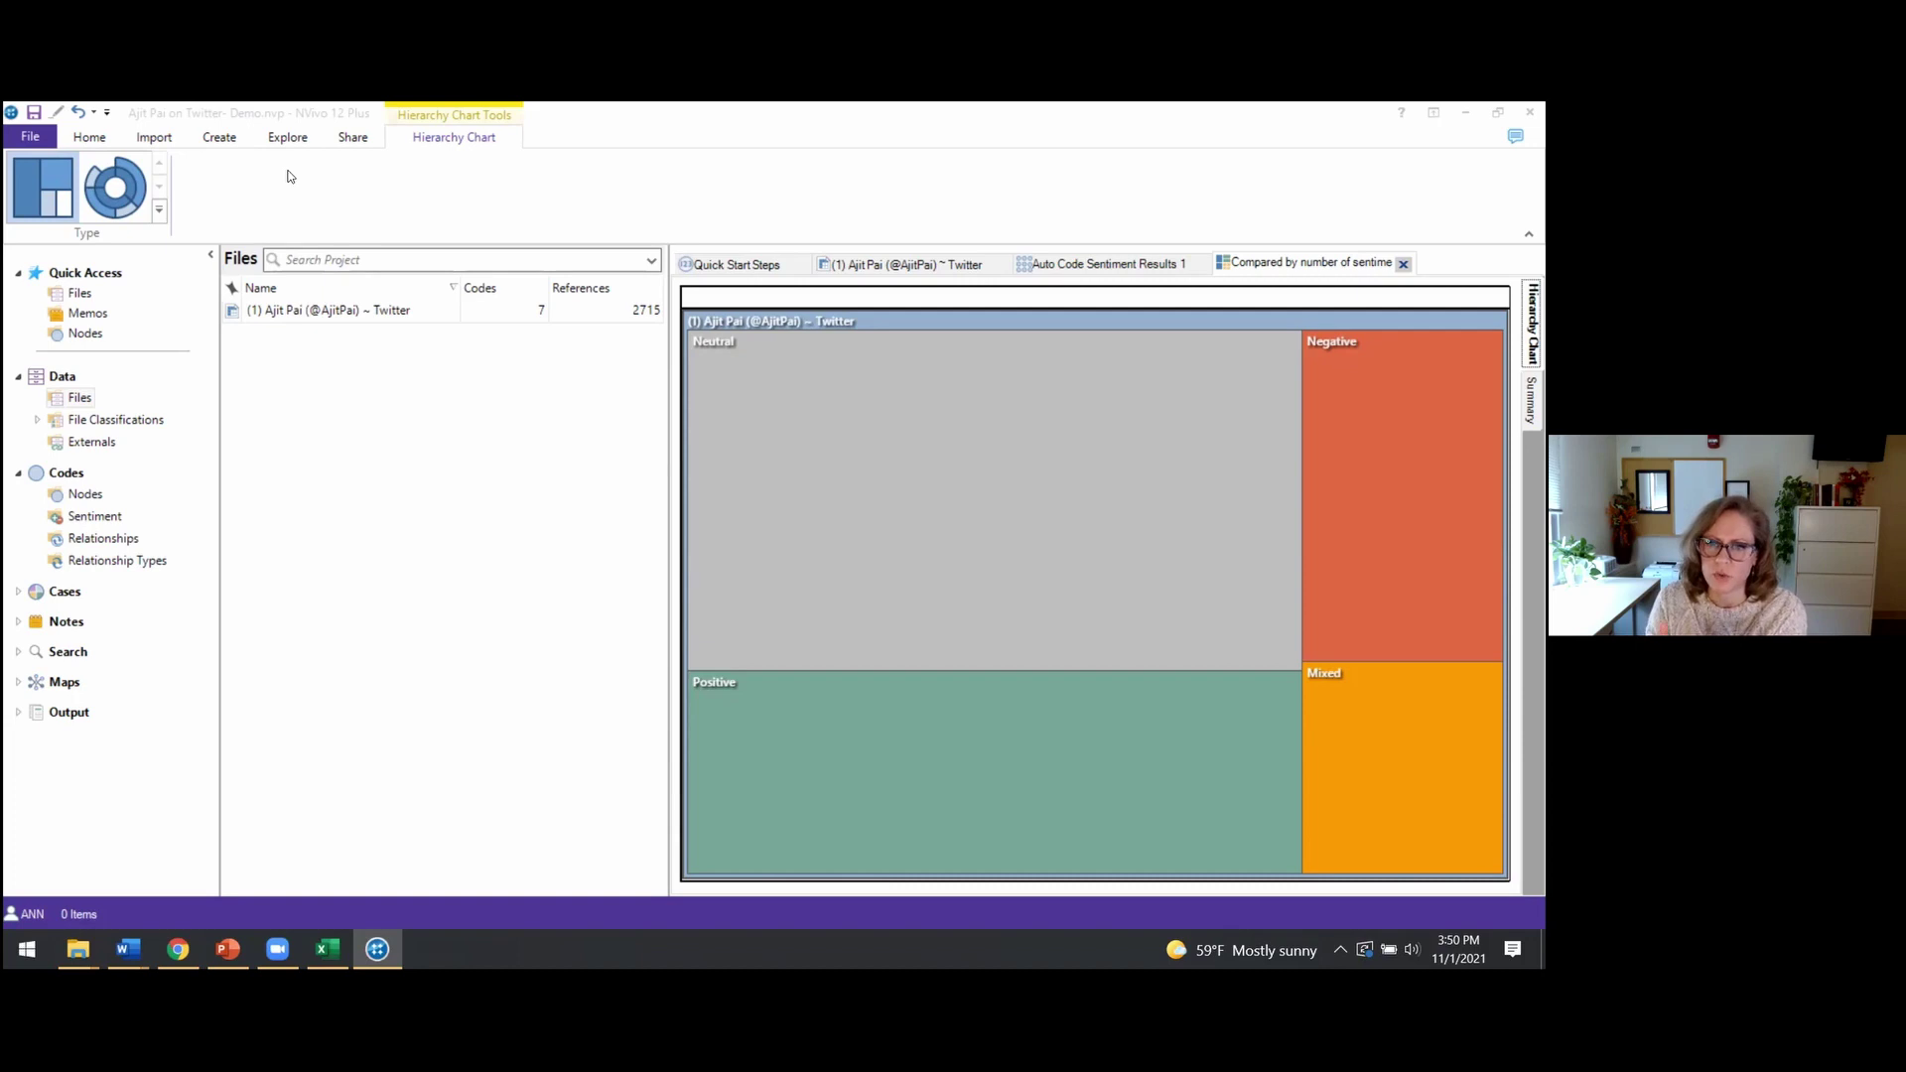
# Switch to Chrome and Excel to view Ajit Pai's Twitter profile and the net neutrality mentions workbook, and return to NVivo
pyautogui.moveTo(176, 955)
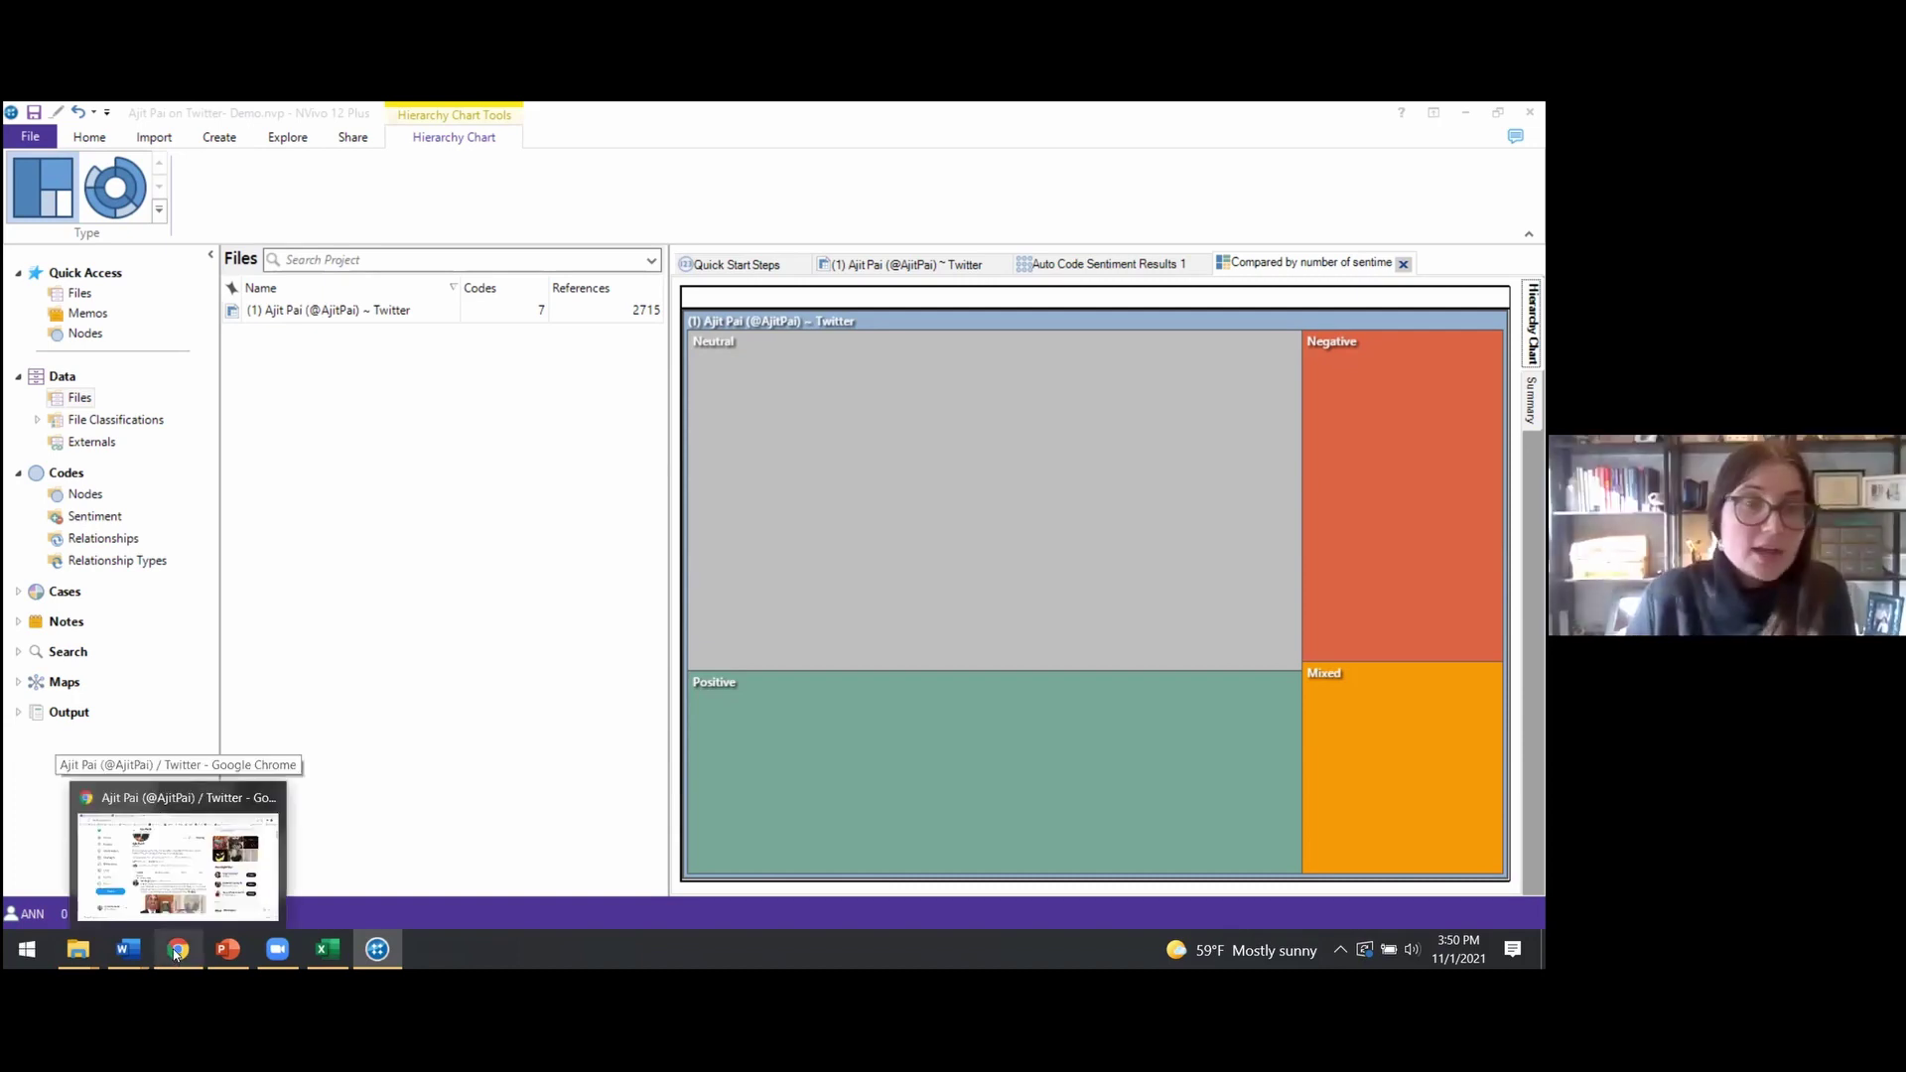
pyautogui.click(176, 955)
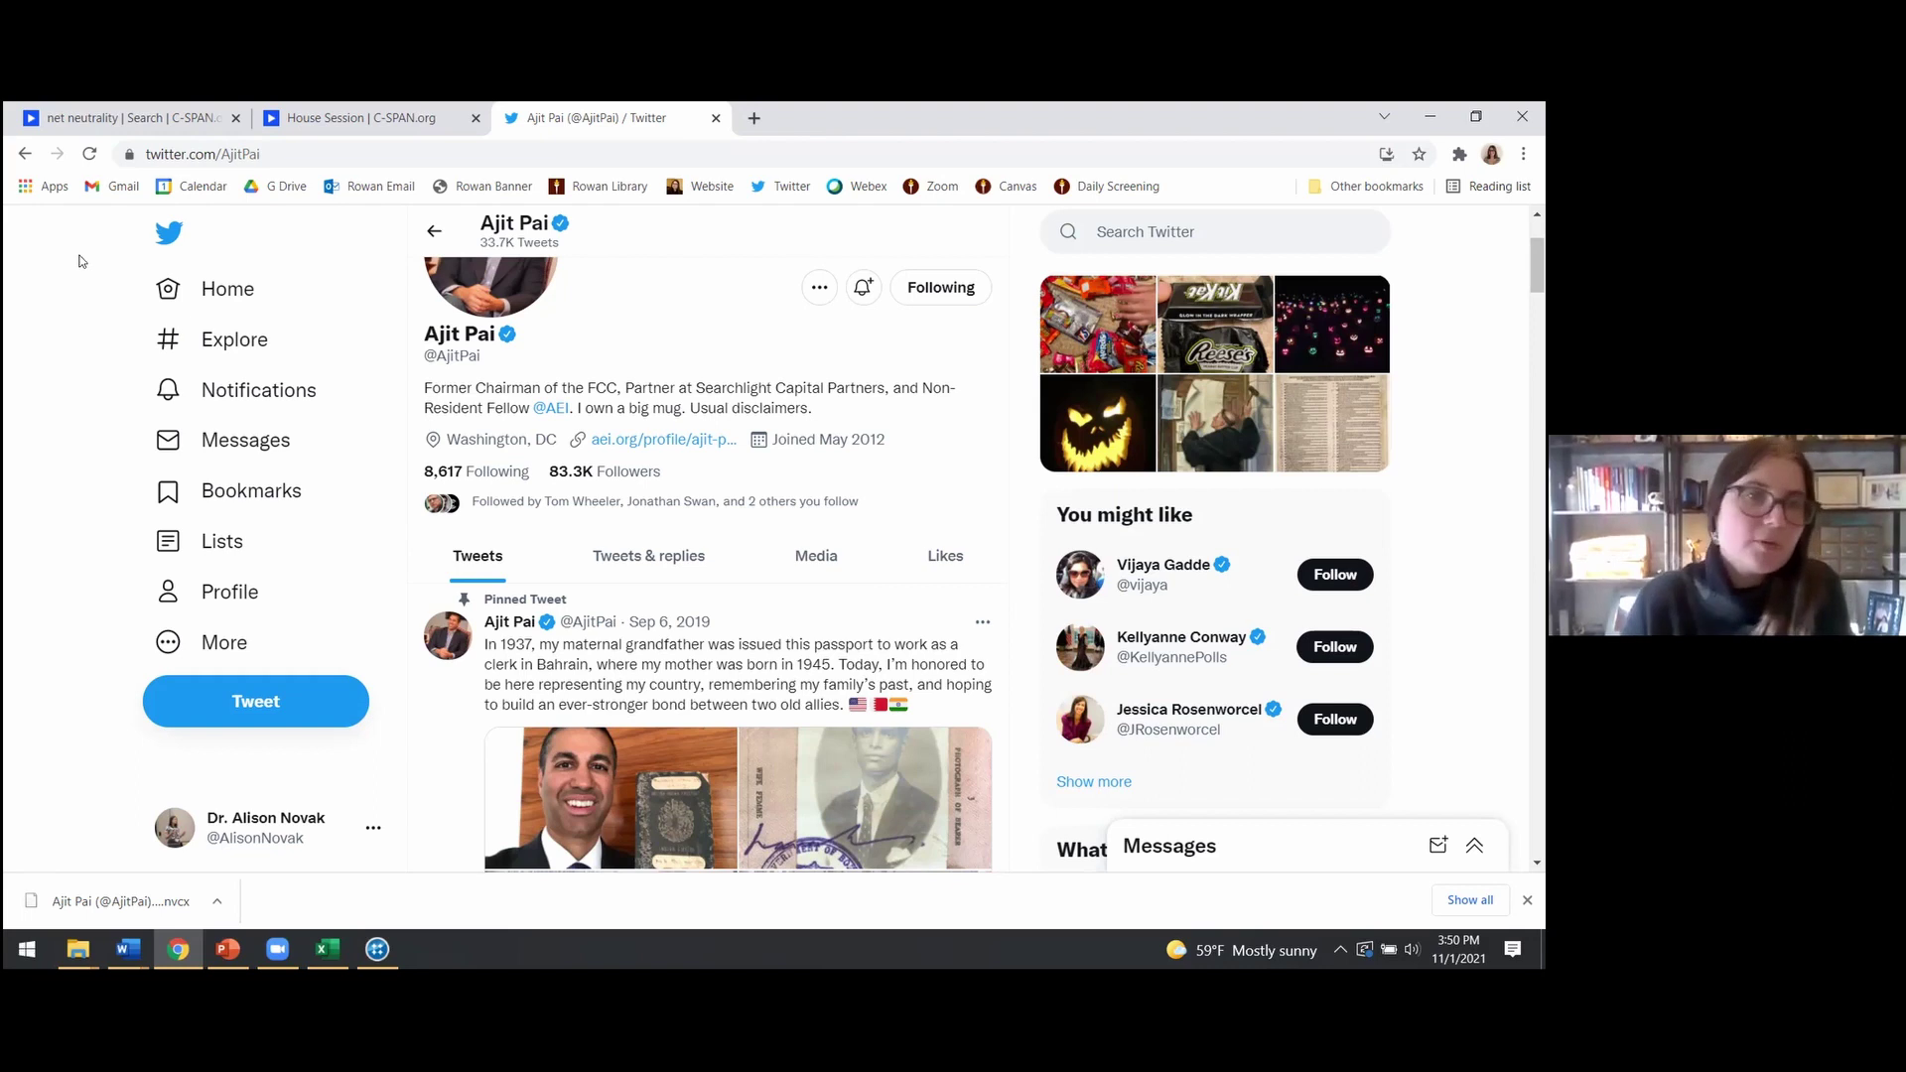
pyautogui.click(331, 948)
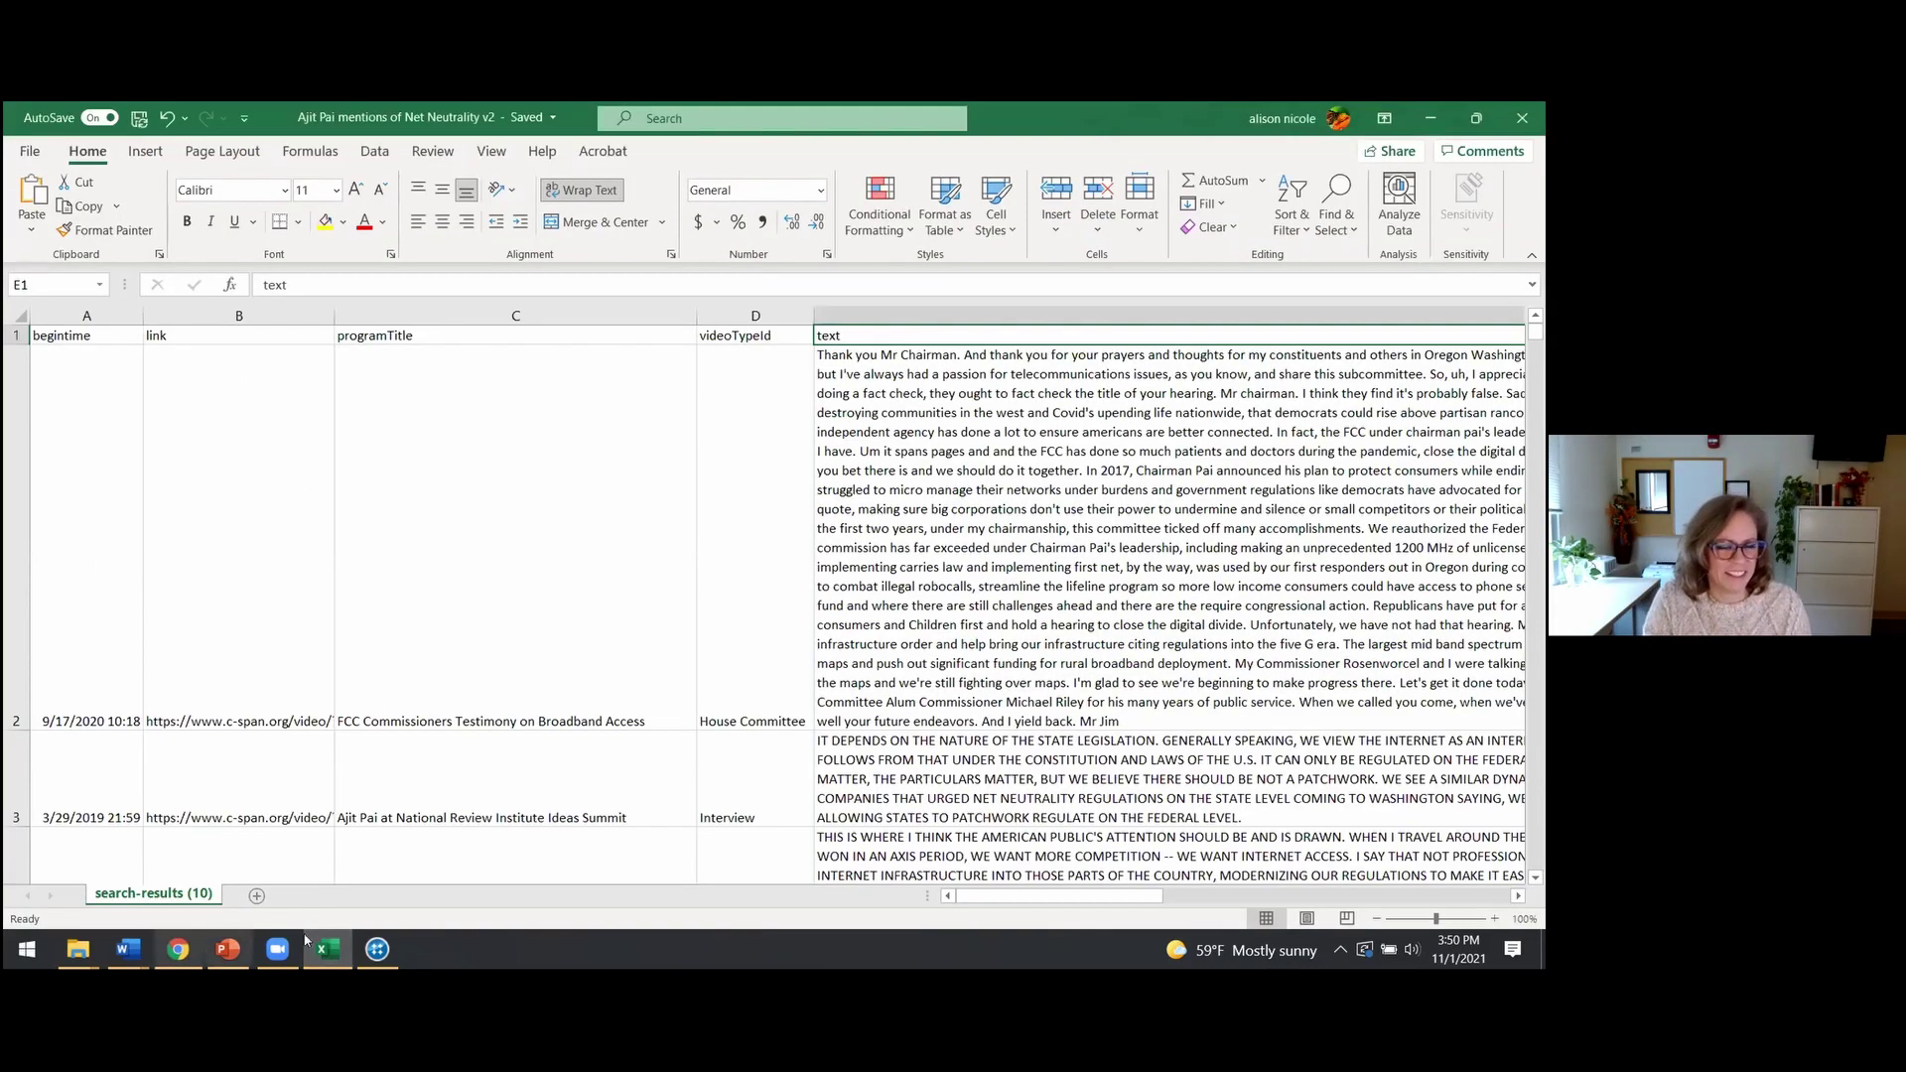
pyautogui.click(377, 949)
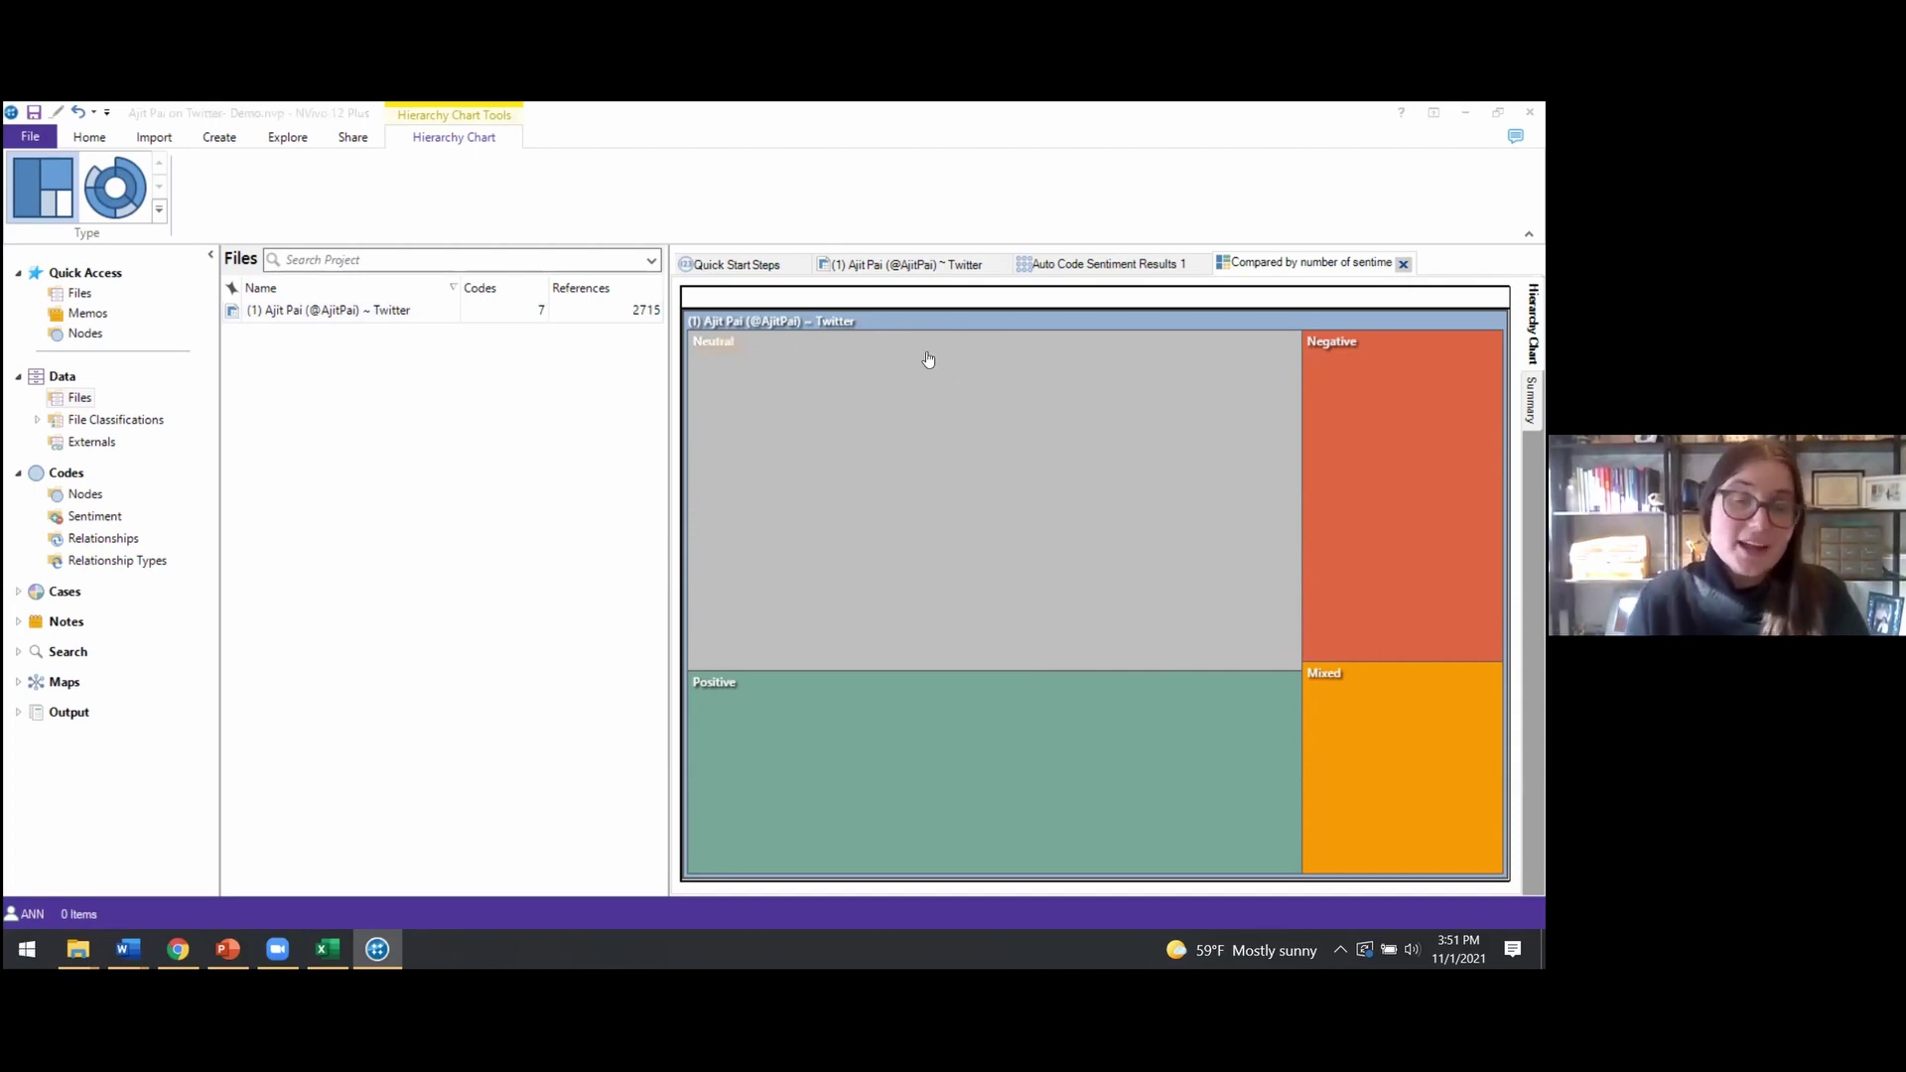
# Examine the sentiment hierarchy chart's segments and view the Auto Code Sentiment Results matrix across its sentiment columns
pyautogui.moveTo(927, 360)
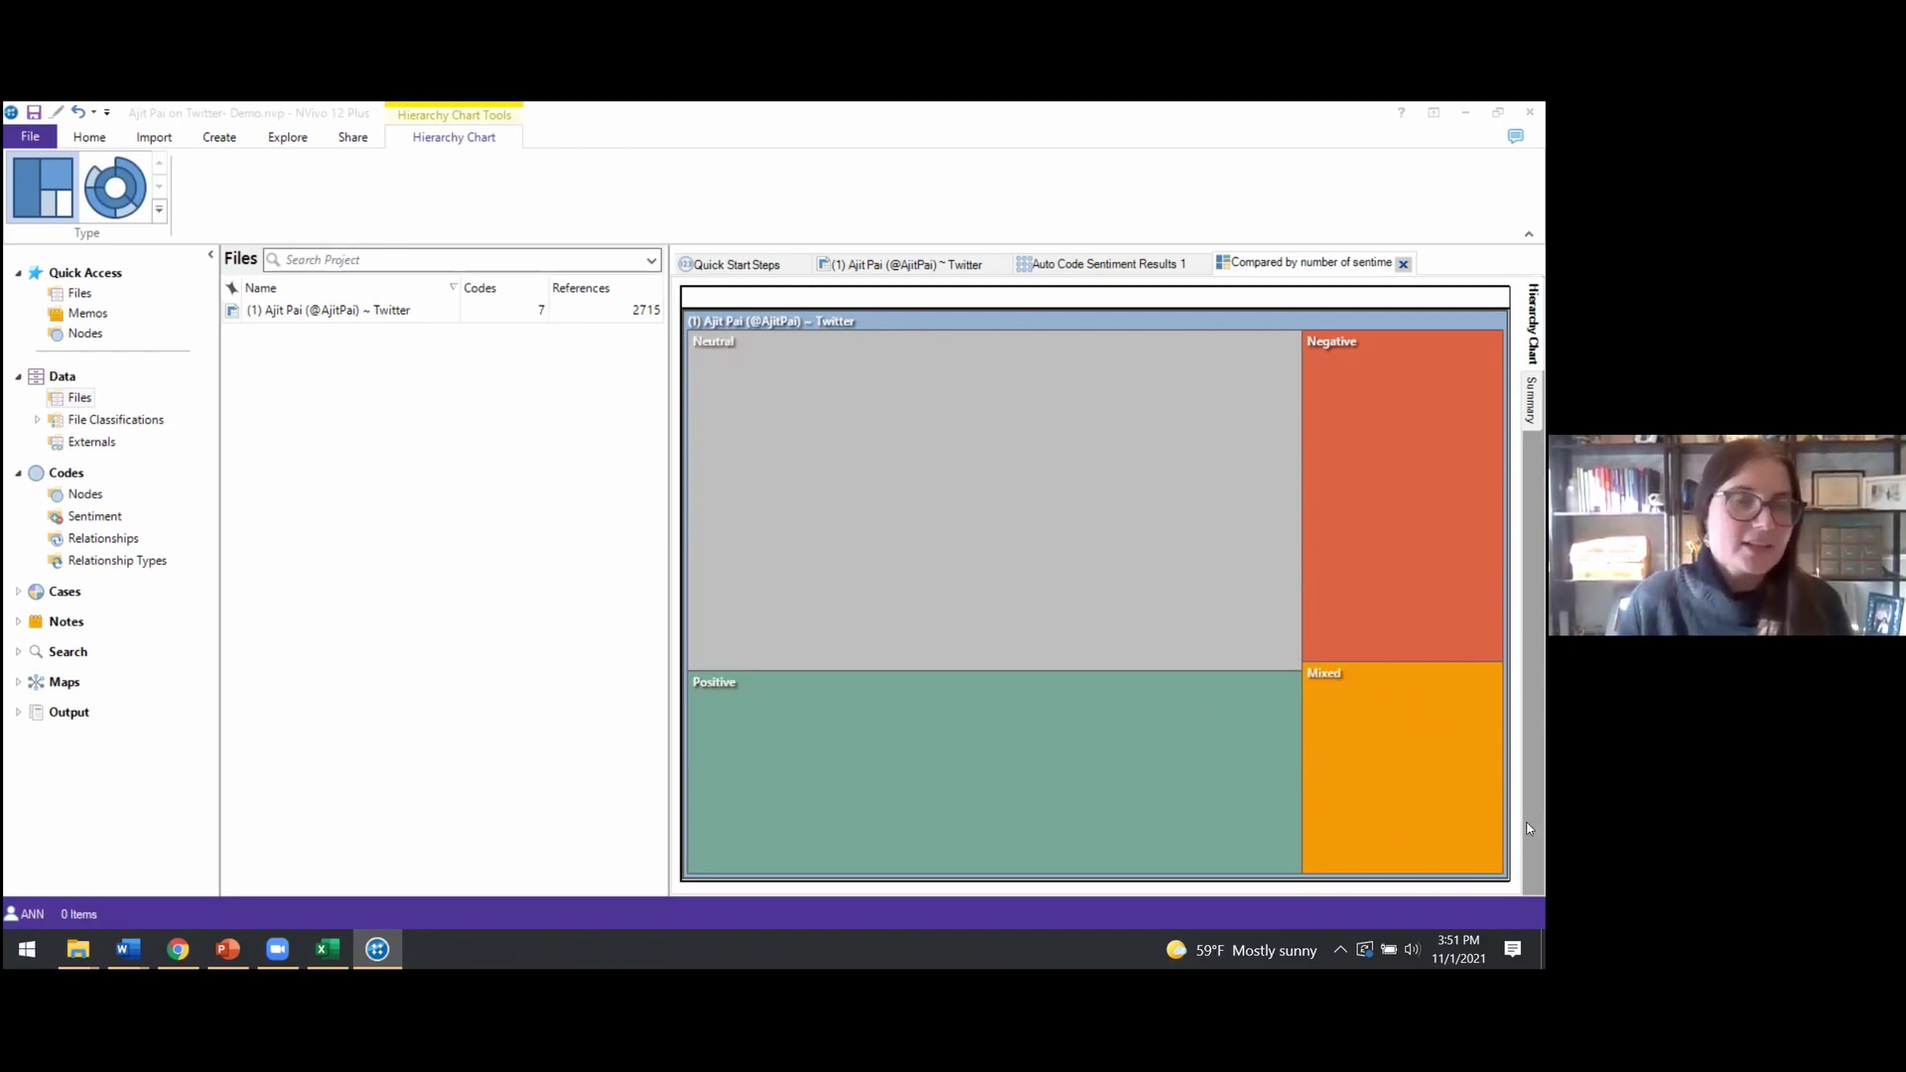
pyautogui.moveTo(1484, 790)
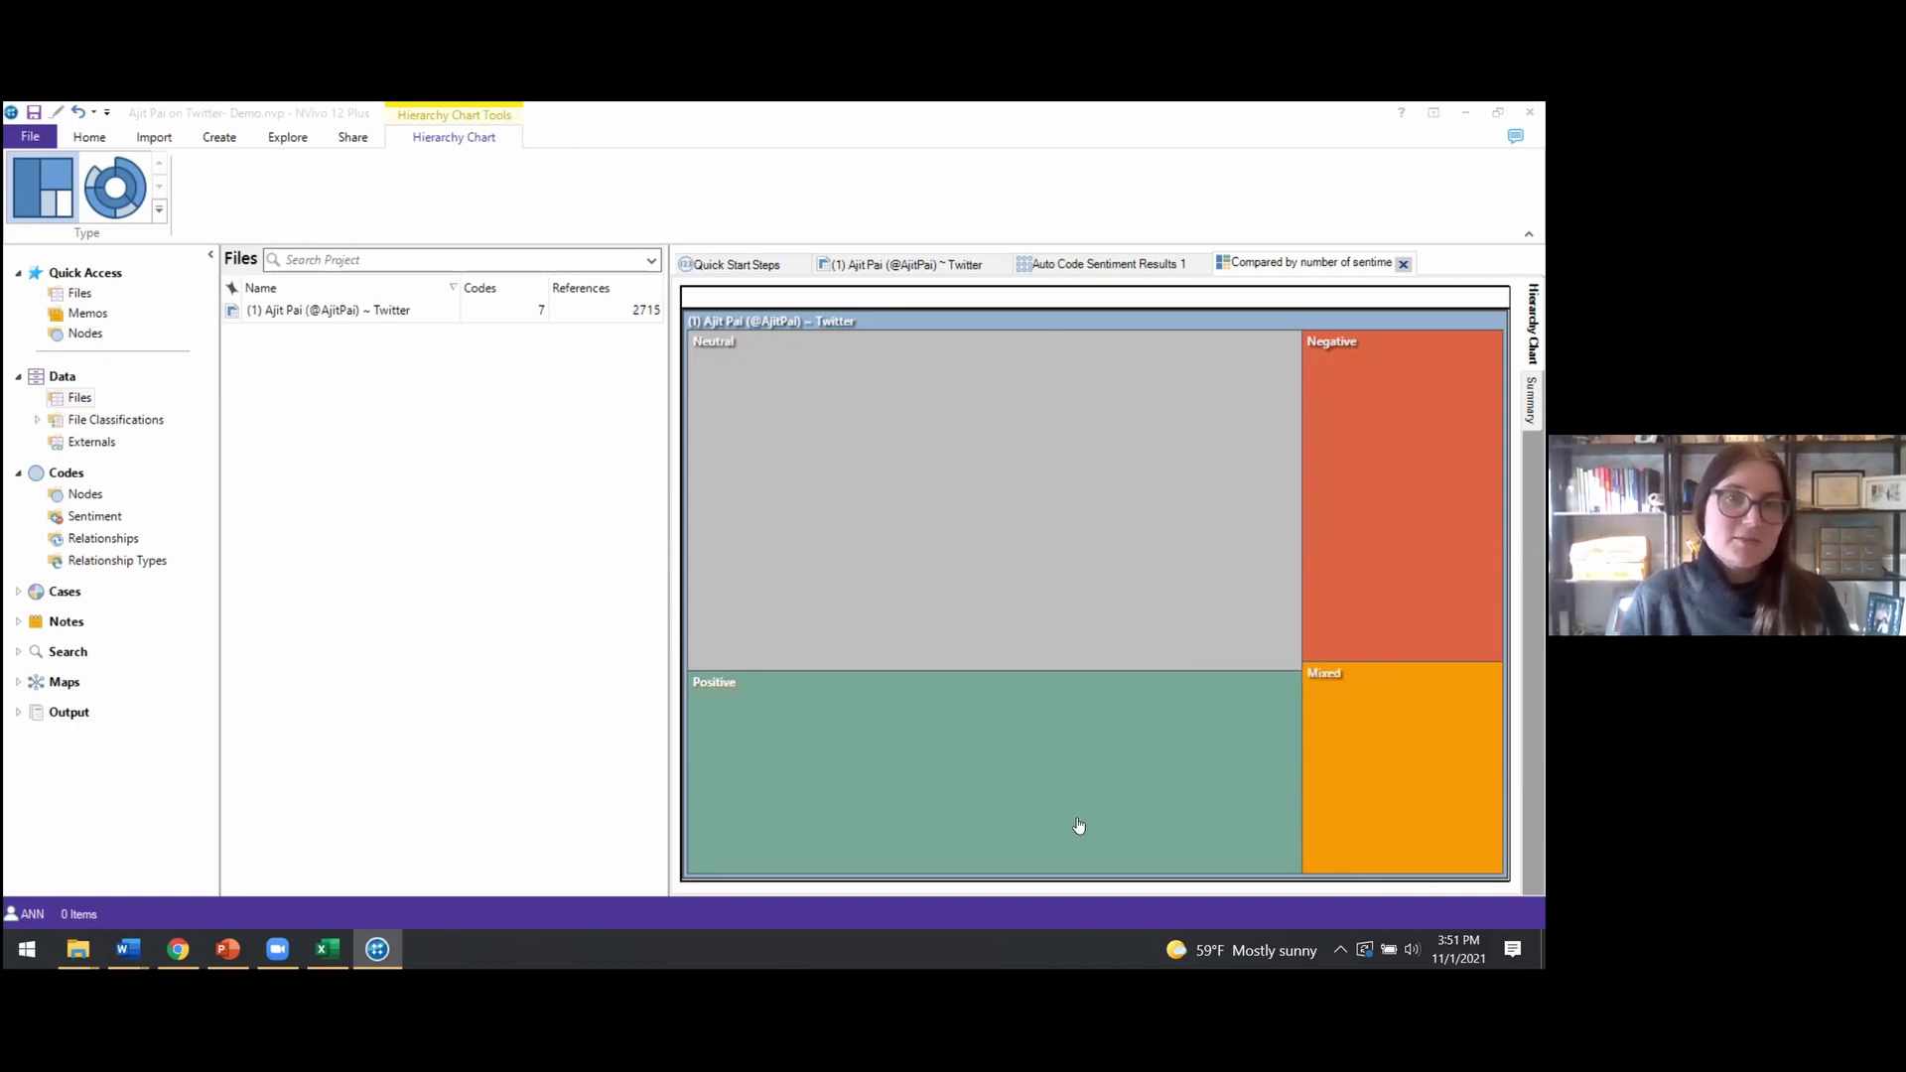
pyautogui.moveTo(1078, 825)
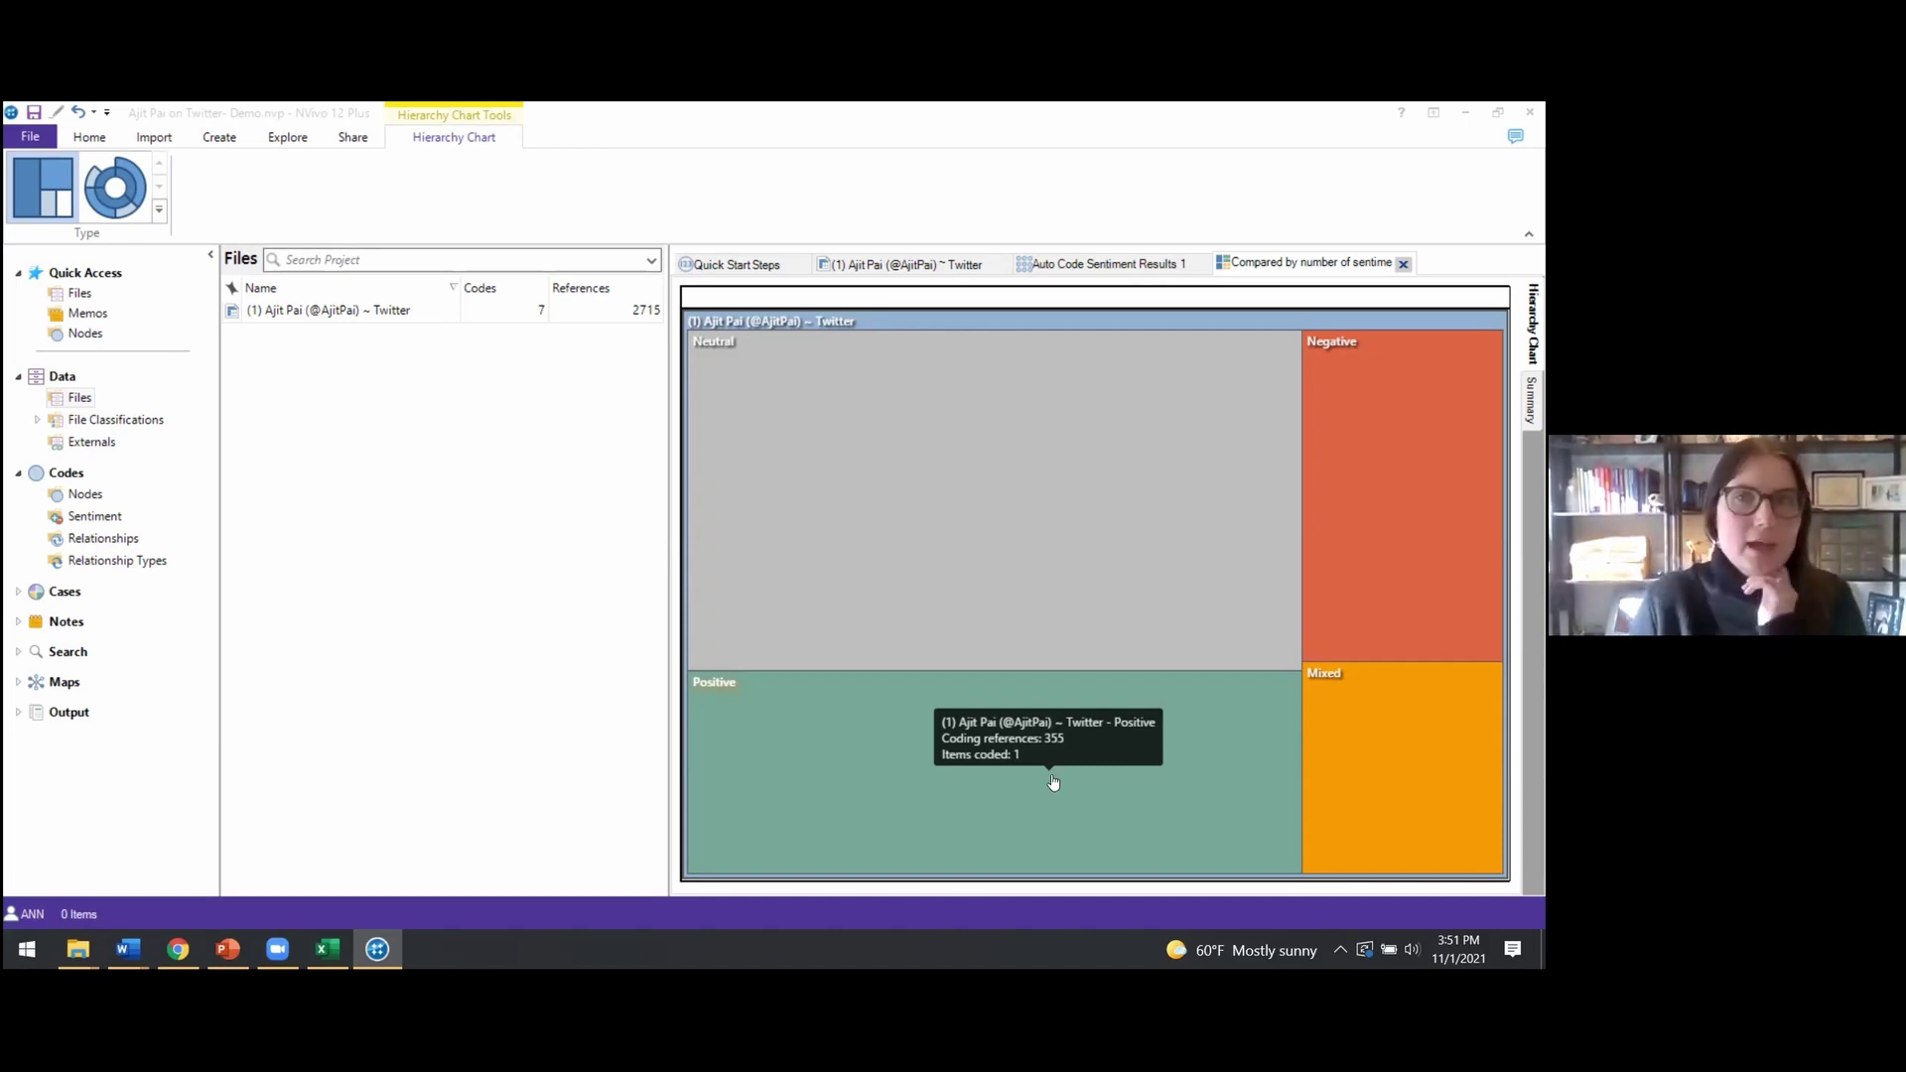
pyautogui.click(1167, 264)
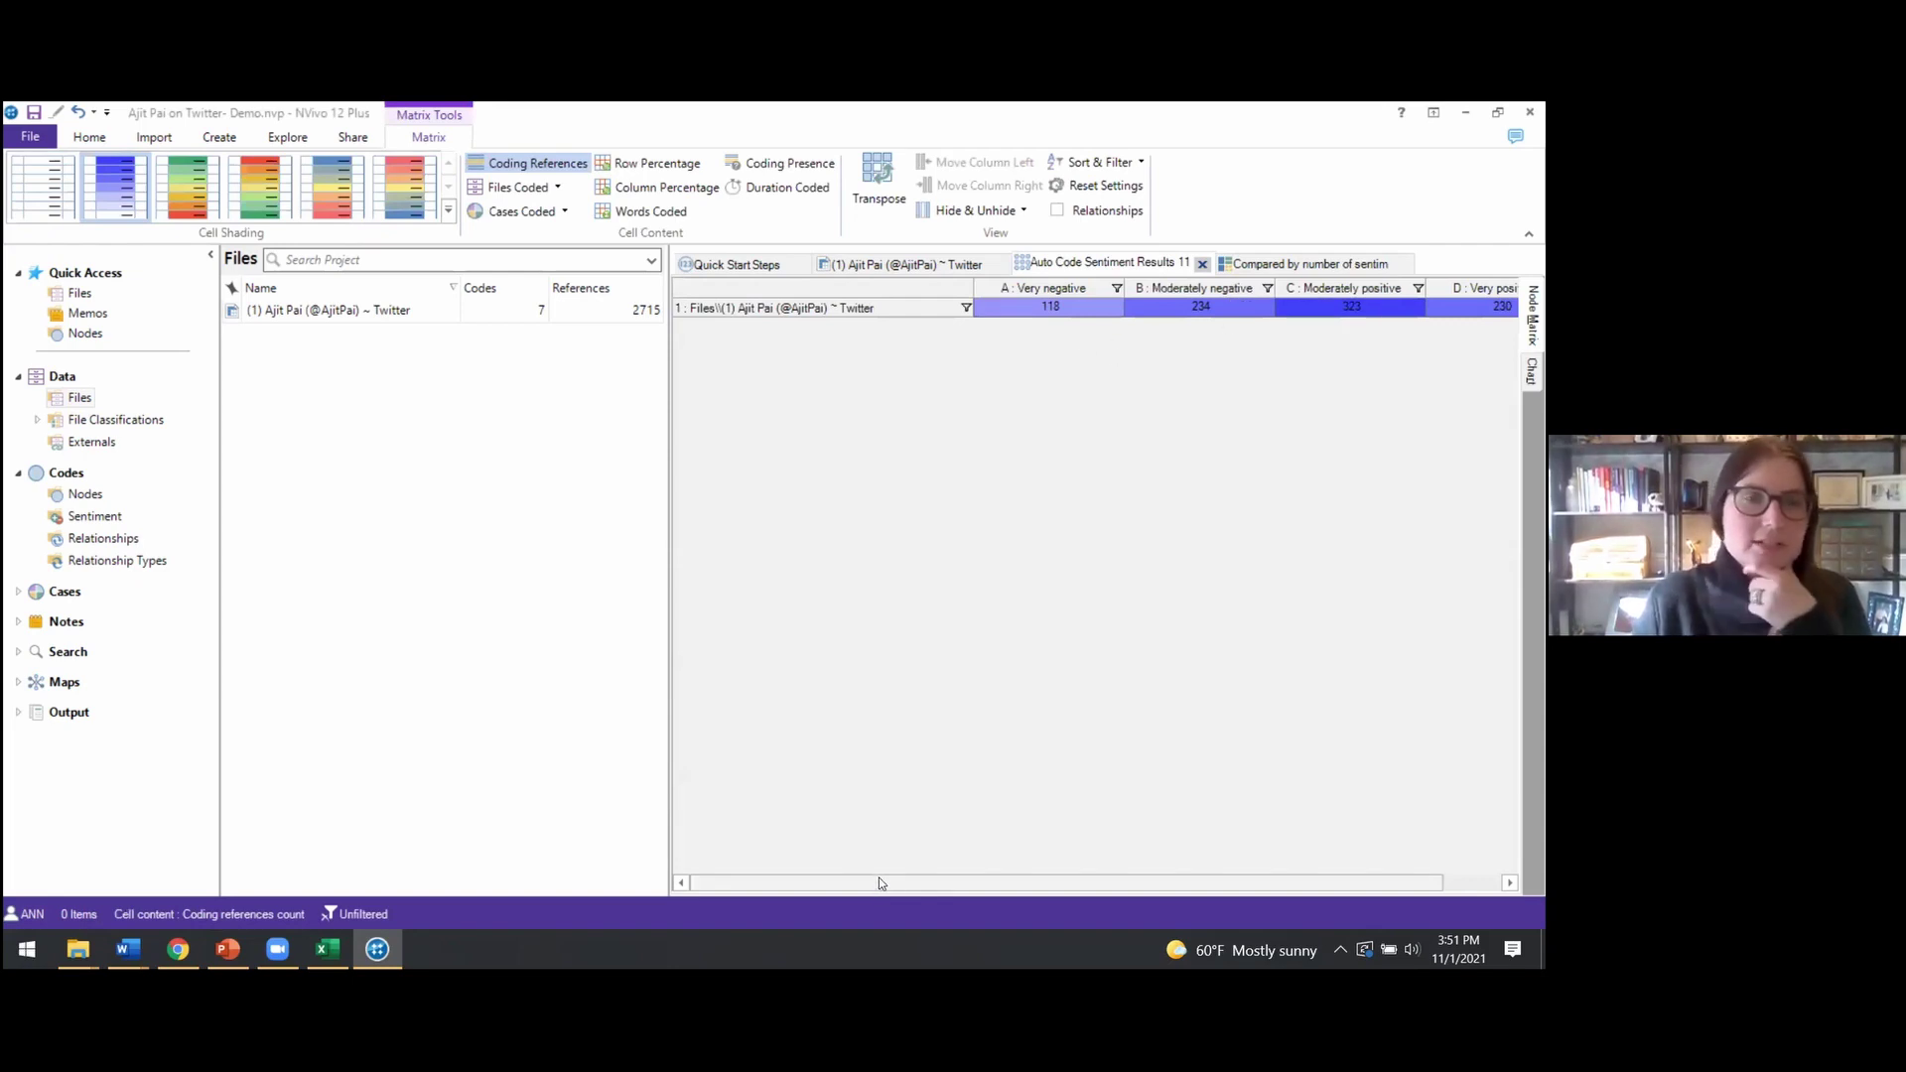
pyautogui.moveTo(879, 884); pyautogui.dragTo(977, 900)
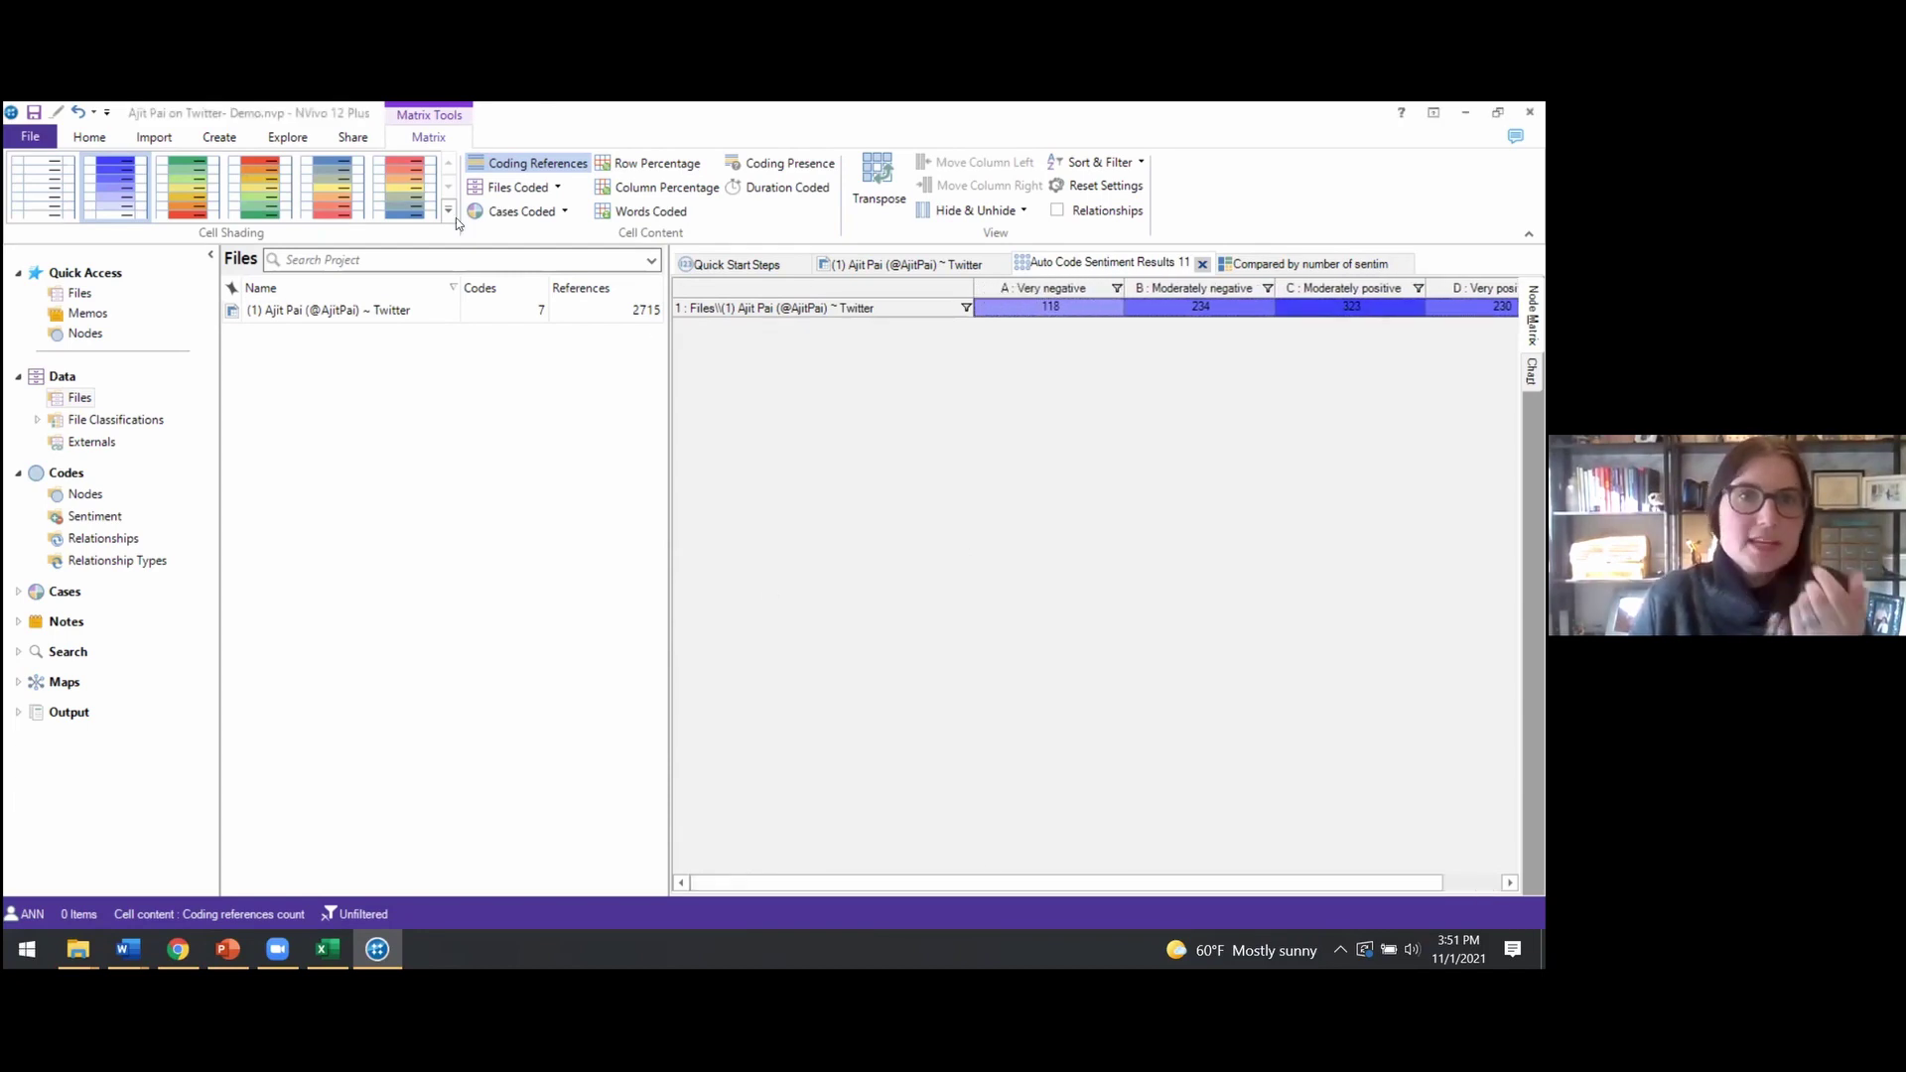